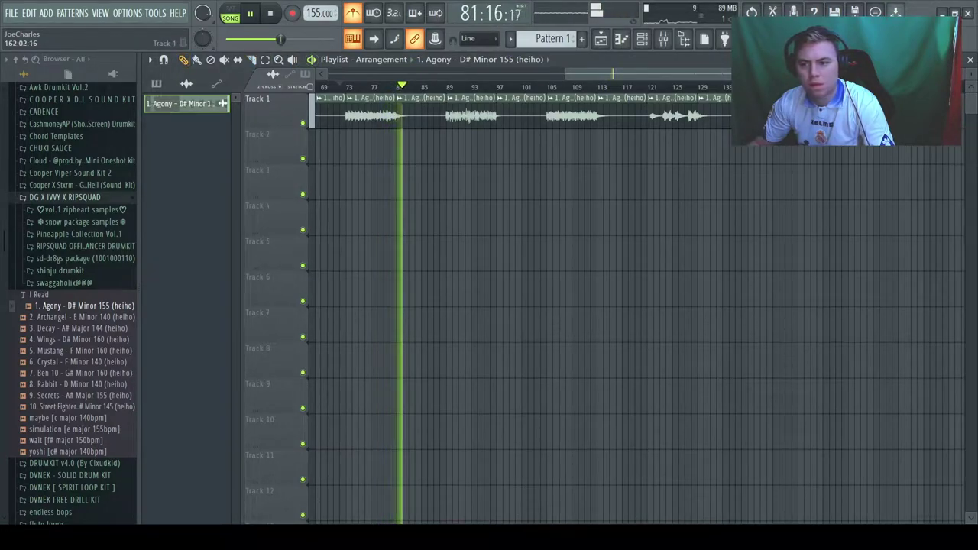
Step: Delete the unwanted Agony loop slices on Track 1, including those at bars 81, 97, 113 and before bar 73
{"action": "left_click", "coordinate": [448, 87]}
{"action": "right_click", "coordinate": [424, 111]}
{"action": "right_click", "coordinate": [520, 115]}
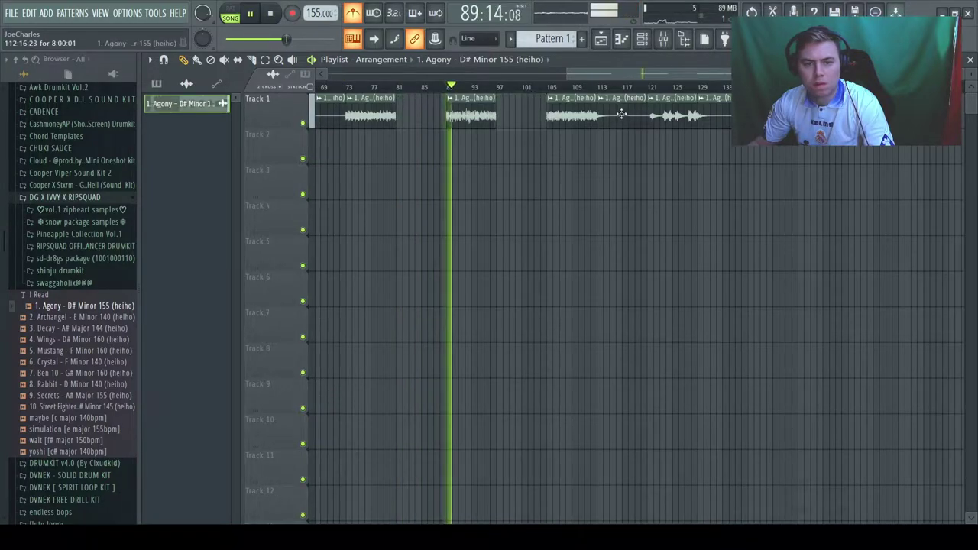
{"action": "right_click", "coordinate": [625, 115]}
{"action": "right_click", "coordinate": [711, 115]}
{"action": "left_click_drag", "start_coordinate": [716, 75], "coordinate": [552, 75]}
{"action": "right_click", "coordinate": [550, 120]}
{"action": "scroll", "coordinate": [616, 87], "scroll_direction": "down", "scroll_amount": 3}
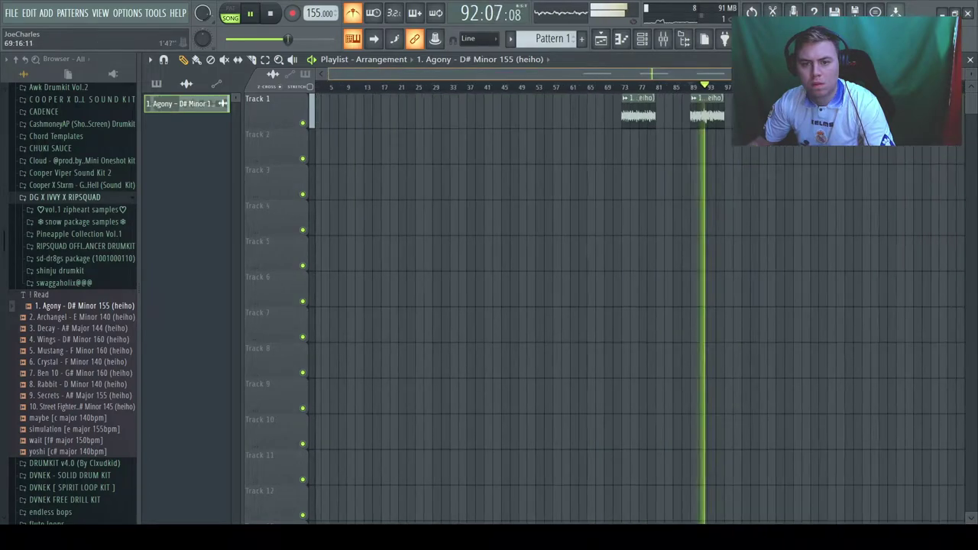
Step: Arrange the first four Agony slices back to back on Tracks 1 to 4, starting at bars 1, 9, 17 and 25
{"action": "key", "text": "space"}
{"action": "left_click_drag", "start_coordinate": [578, 114], "coordinate": [200, 104]}
{"action": "key", "text": "space"}
{"action": "key", "text": "space"}
{"action": "left_click_drag", "start_coordinate": [635, 119], "coordinate": [625, 119]}
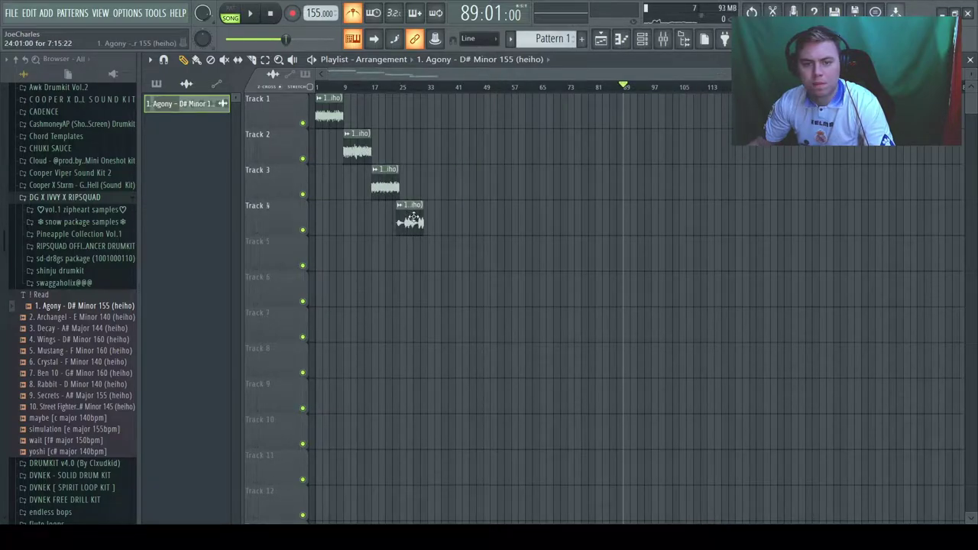
Step: Play from bar 25 and move the remaining two slices to Track 3 at bar 33 and Track 2 at bar 41
{"action": "left_click", "coordinate": [404, 87]}
{"action": "scroll", "coordinate": [454, 79], "scroll_direction": "up", "scroll_amount": 3}
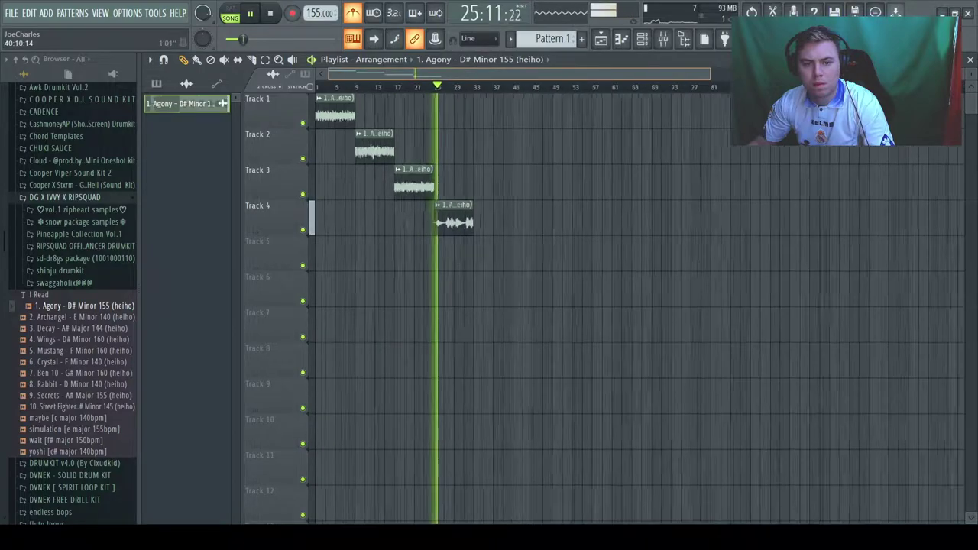
{"action": "scroll", "coordinate": [454, 78], "scroll_direction": "down", "scroll_amount": 3}
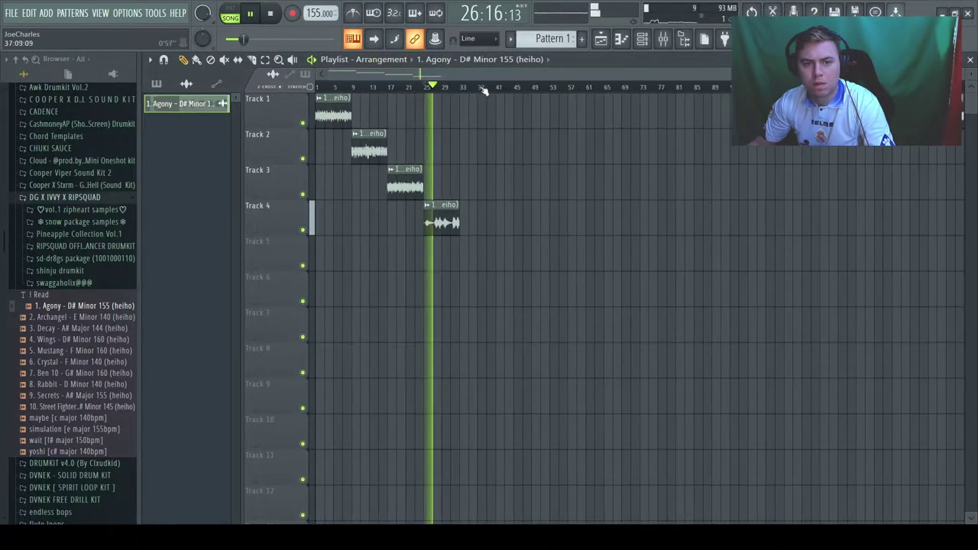
{"action": "left_click_drag", "start_coordinate": [597, 165], "coordinate": [461, 192]}
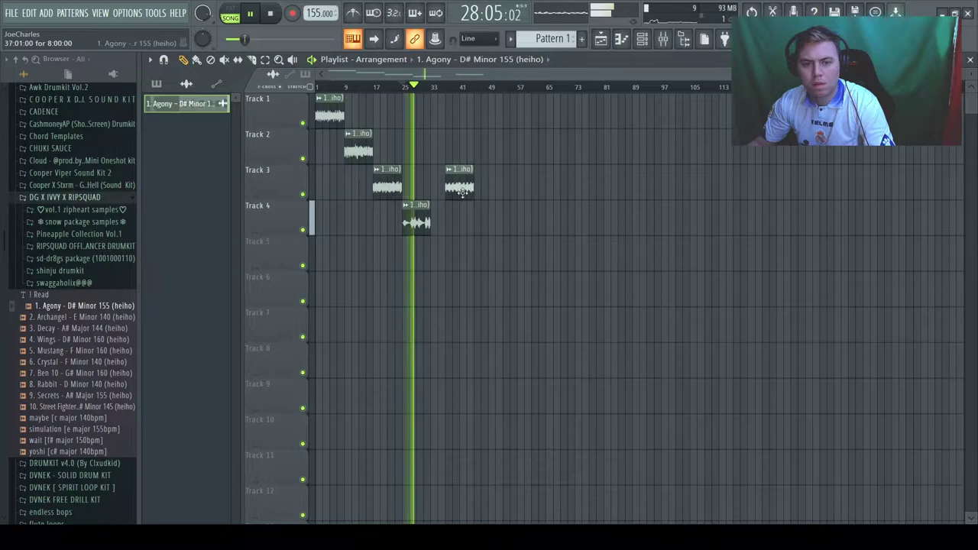
{"action": "left_click_drag", "start_coordinate": [724, 117], "coordinate": [483, 151]}
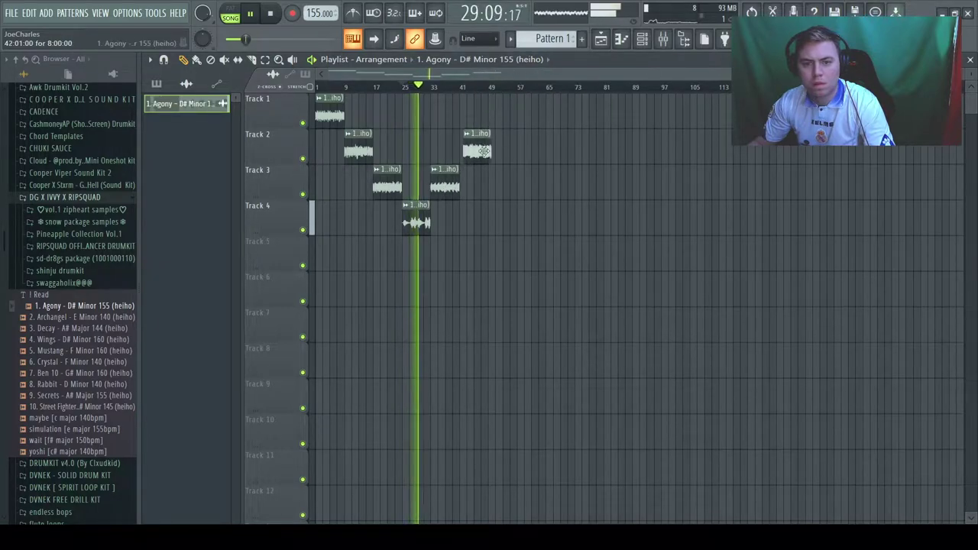
{"action": "scroll", "coordinate": [490, 84], "scroll_direction": "up", "scroll_amount": 4}
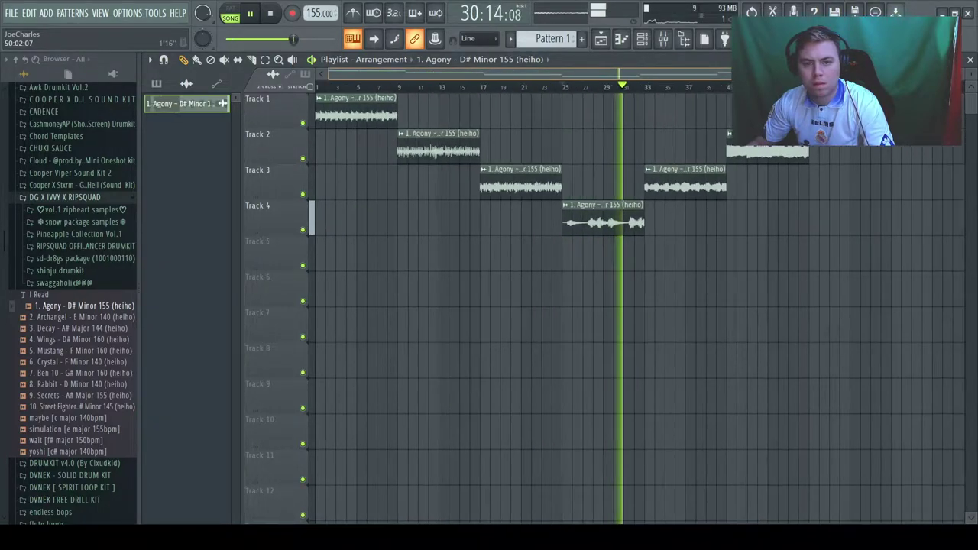
Step: Make the Track 3 slice at bar 17 its own sample named synth
{"action": "key", "text": "space"}
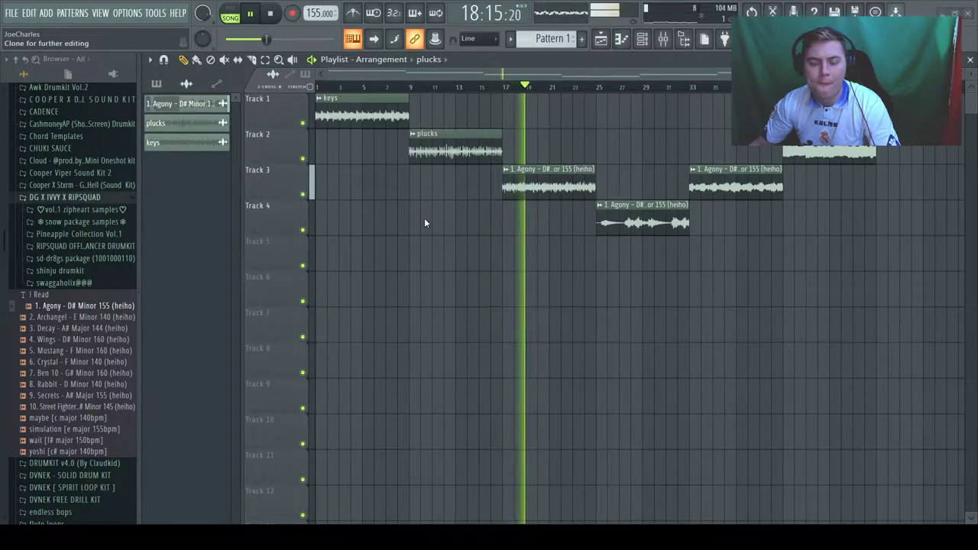
{"action": "type", "text": "synth"}
{"action": "key", "text": "Return"}
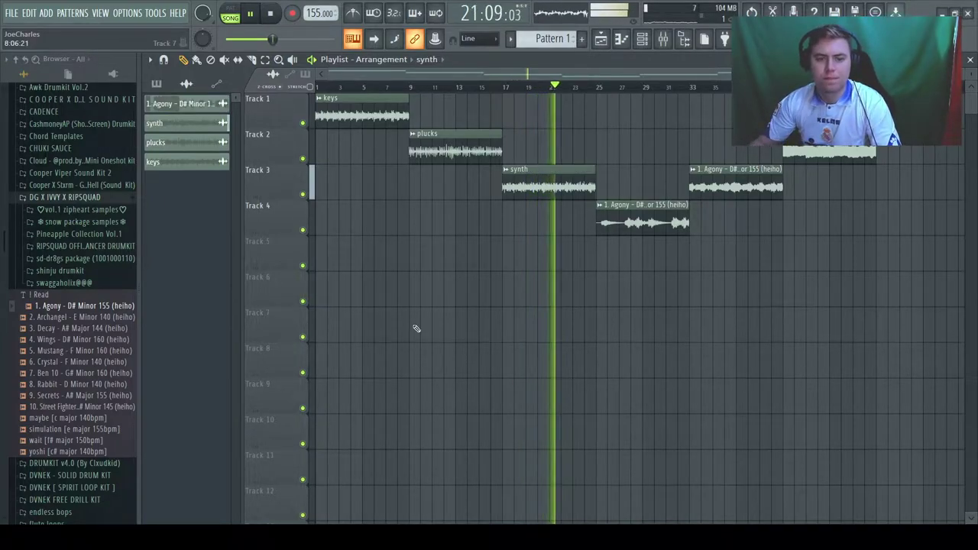
Step: Make the Track 4 slice at bar 25 its own sample named lead
{"action": "scroll", "coordinate": [602, 87], "scroll_direction": "up", "scroll_amount": 5}
{"action": "scroll", "coordinate": [503, 306], "scroll_direction": "down", "scroll_amount": 8}
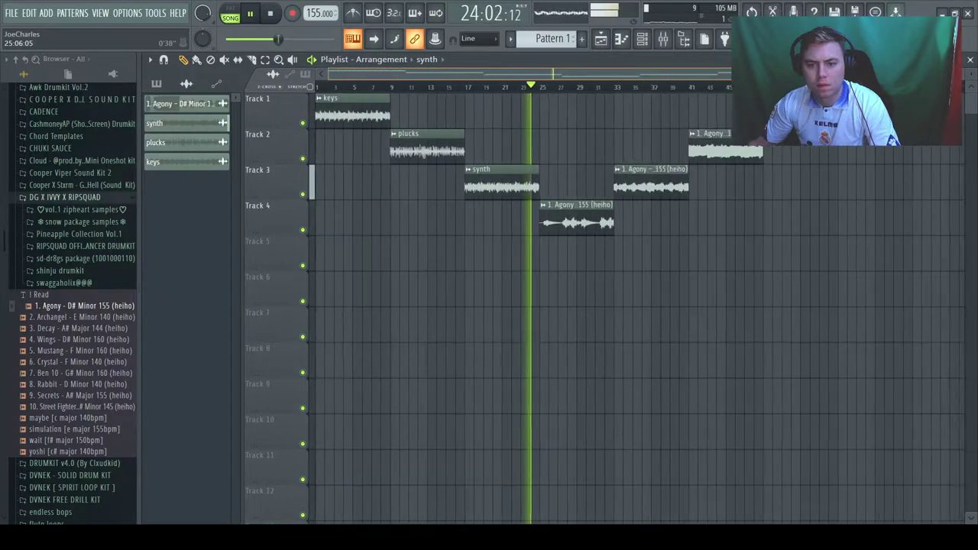
{"action": "scroll", "coordinate": [538, 306], "scroll_direction": "up", "scroll_amount": 12}
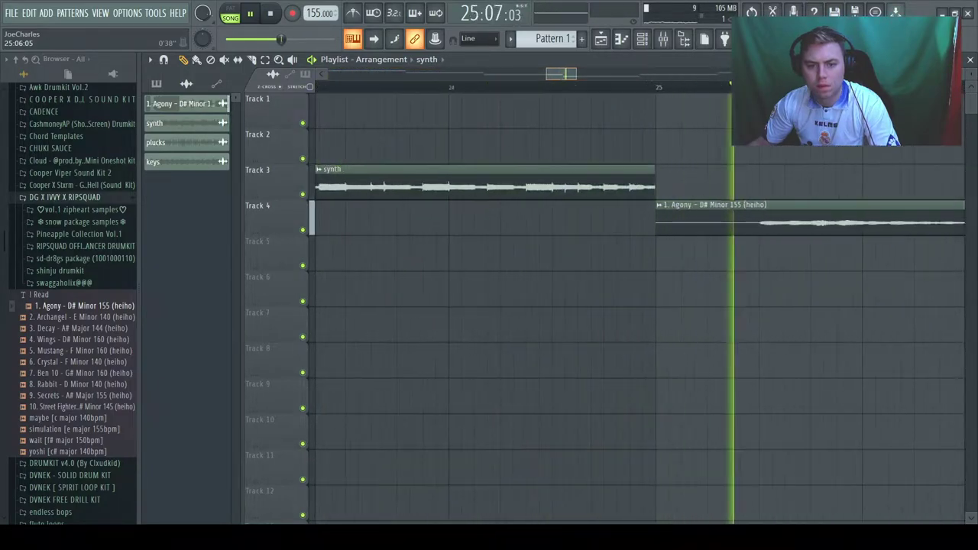
{"action": "scroll", "coordinate": [525, 208], "scroll_direction": "down", "scroll_amount": 6}
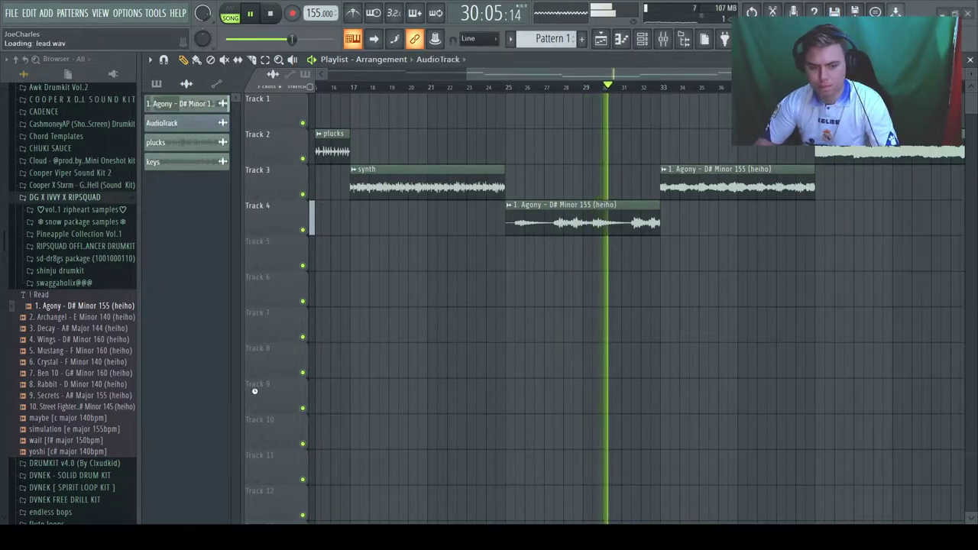
Step: Play from bar 33 and make the Track 3 slice there its own sample named glitcjhed
{"action": "key", "text": "space"}
{"action": "left_click", "coordinate": [664, 87]}
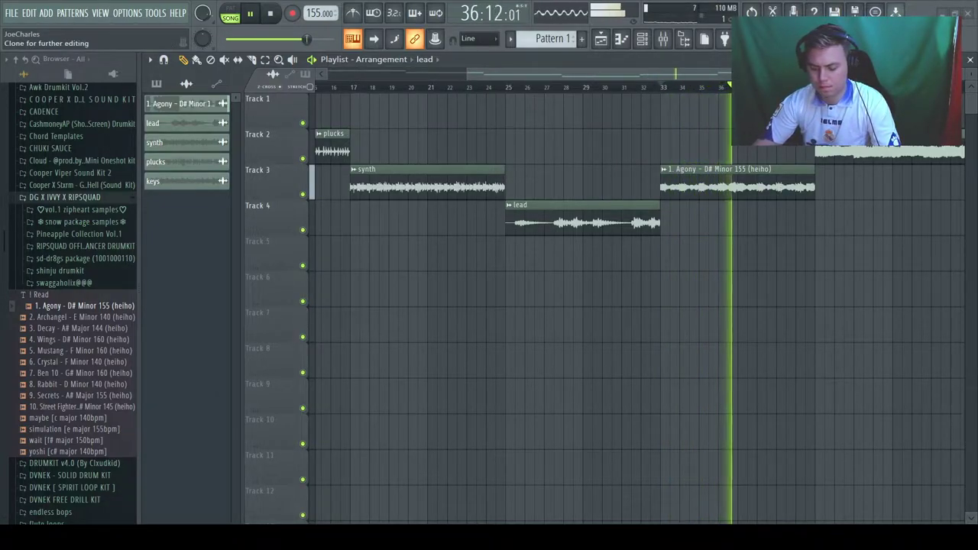
{"action": "key", "text": "Return"}
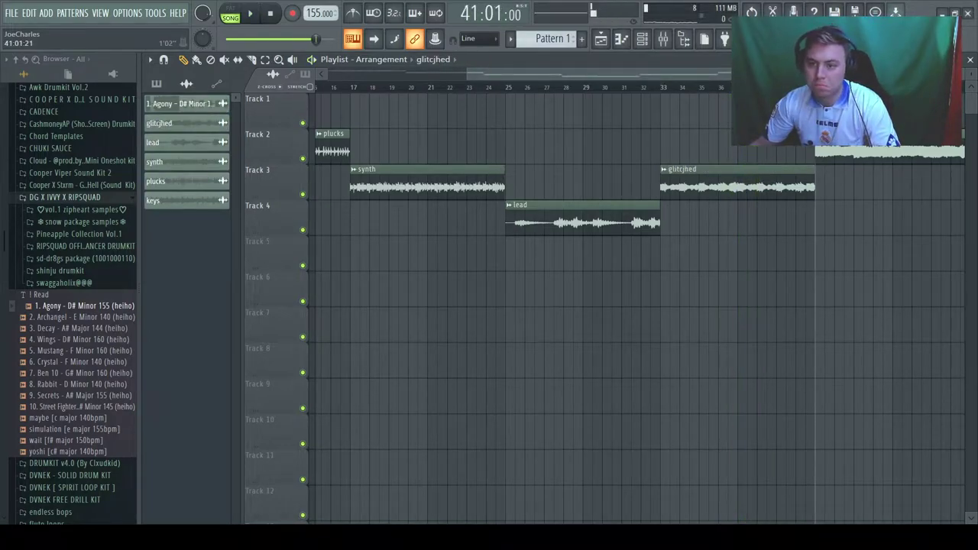
Step: Make the Track 2 slice at bar 41 its own sample named bass, and delete the original Agony clip from the clip list
{"action": "key", "text": "space"}
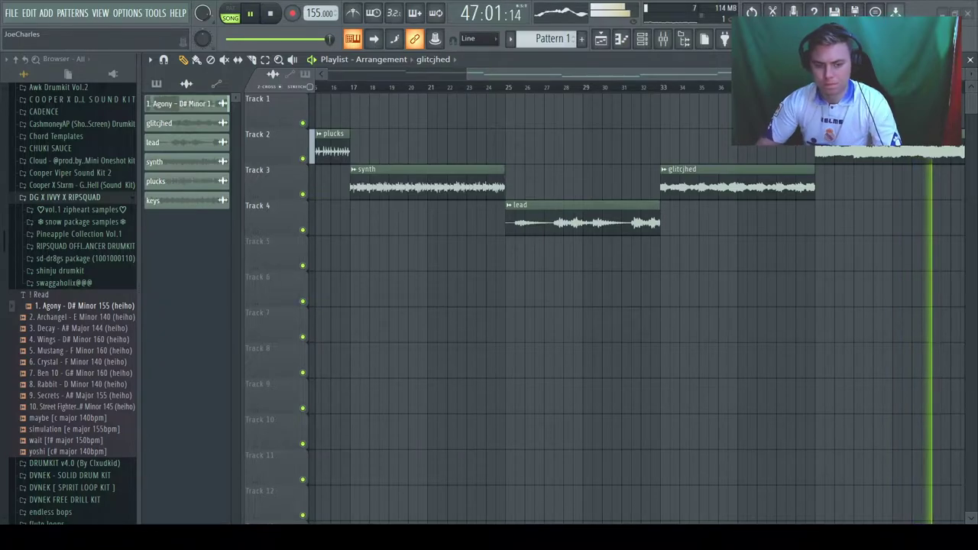
{"action": "left_click_drag", "start_coordinate": [1, 400], "coordinate": [240, 399]}
{"action": "left_click", "coordinate": [180, 105]}
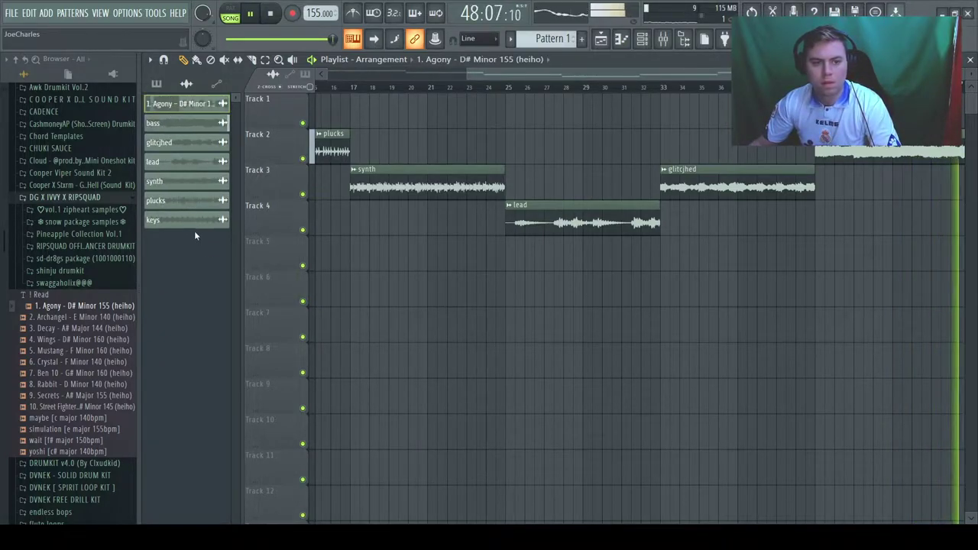
{"action": "key", "text": "Delete"}
Step: Adjust the keys sample's time stretching and stretch its Track 1 clip to eight bars, ending at bar 9
{"action": "scroll", "coordinate": [631, 115], "scroll_direction": "down", "scroll_amount": 3}
{"action": "double_click", "coordinate": [348, 115]}
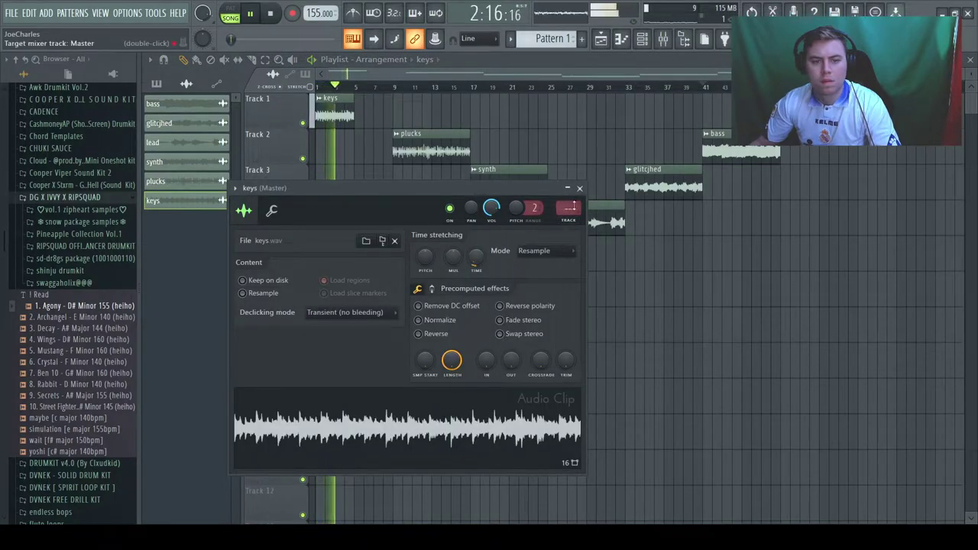
{"action": "left_click", "coordinate": [580, 188]}
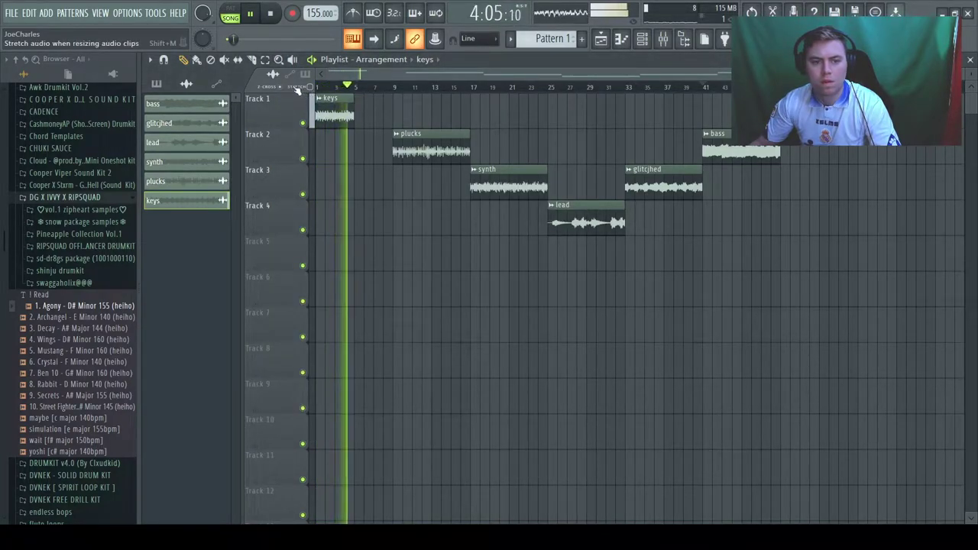
{"action": "left_click_drag", "start_coordinate": [353, 111], "coordinate": [393, 111]}
Step: Adjust the plucks sample's time stretching and stretch its Track 2 clip to eight bars, ending at bar 17
{"action": "double_click", "coordinate": [411, 143]}
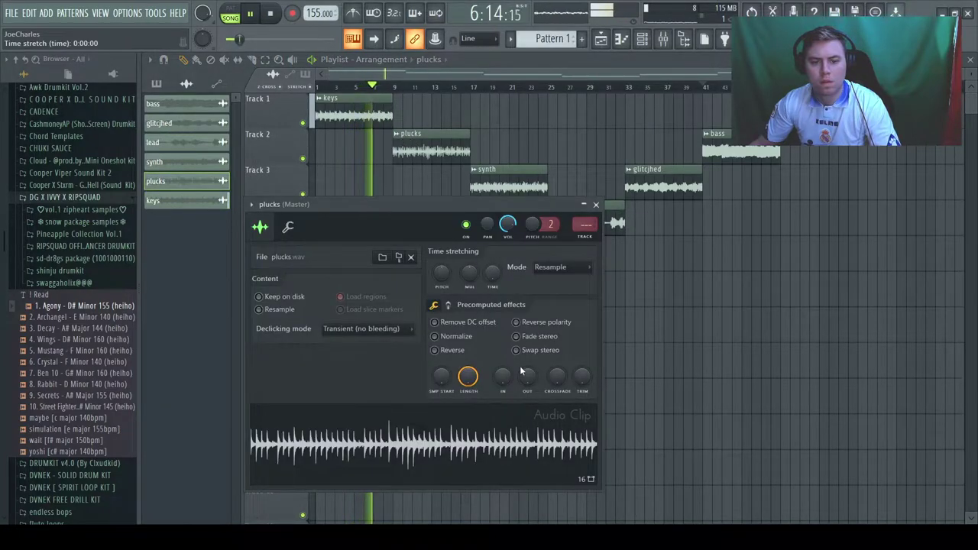
{"action": "left_click", "coordinate": [596, 205]}
{"action": "left_click_drag", "start_coordinate": [432, 153], "coordinate": [470, 171]}
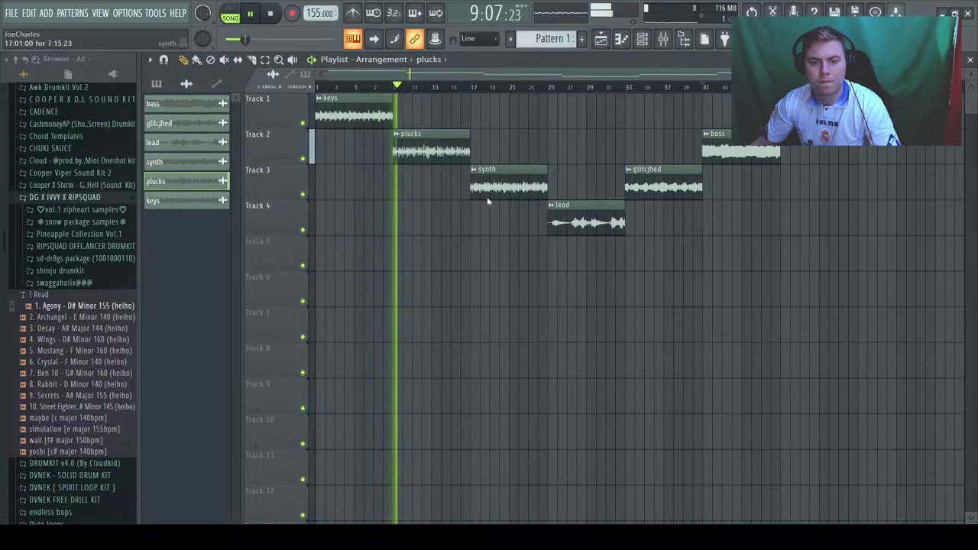
Step: Adjust the synth sample's time stretching and stretch its Track 3 clip to eight bars, ending at bar 25
{"action": "double_click", "coordinate": [498, 169]}
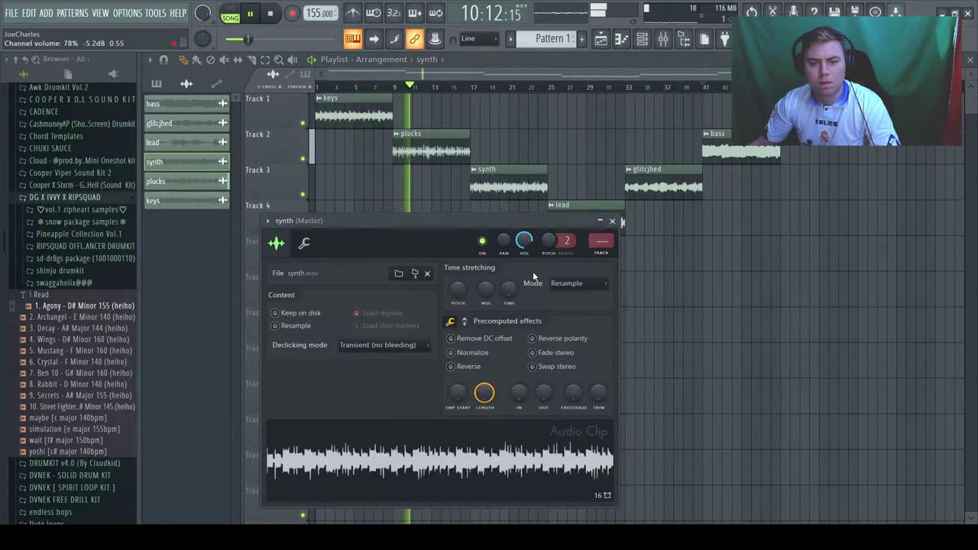
{"action": "left_click", "coordinate": [612, 221]}
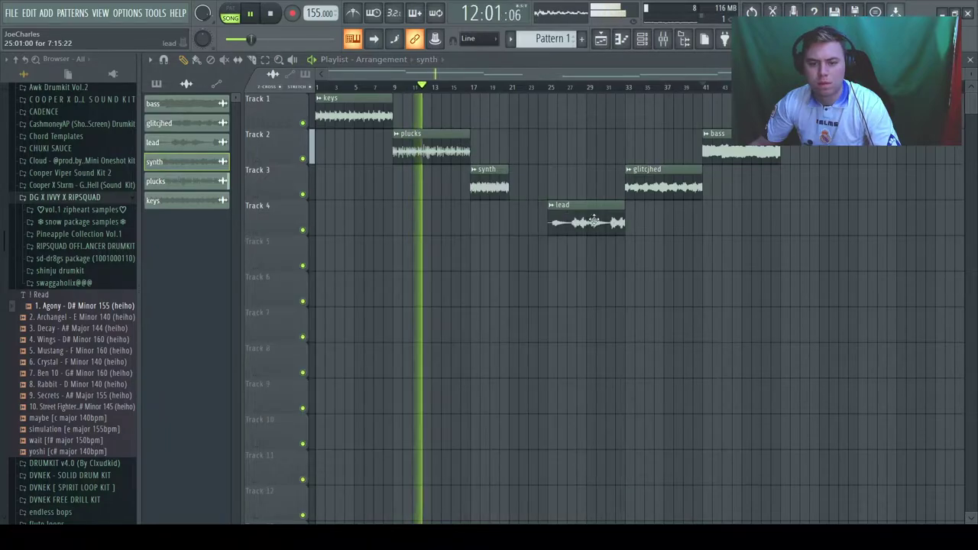
{"action": "left_click", "coordinate": [517, 187]}
{"action": "right_click", "coordinate": [517, 185]}
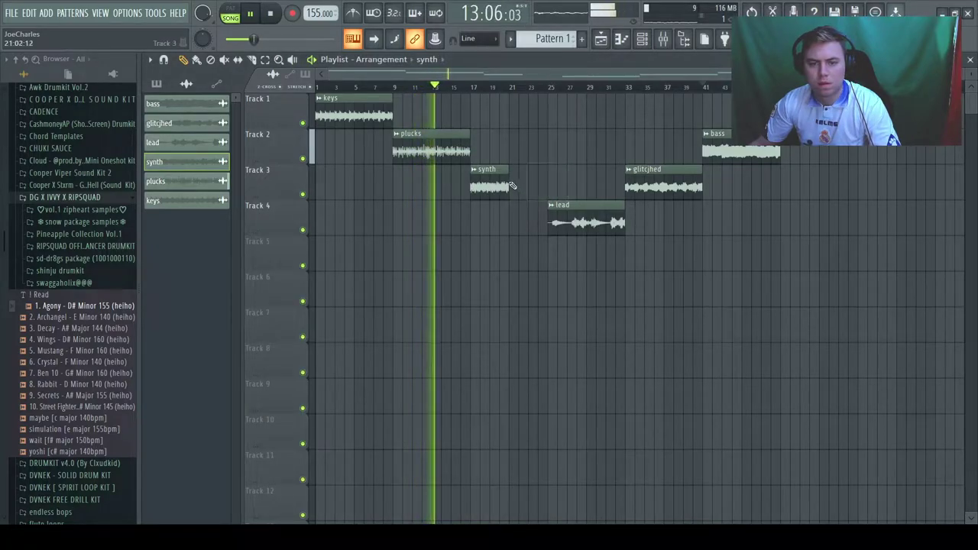
{"action": "left_click_drag", "start_coordinate": [510, 184], "coordinate": [546, 185]}
Step: Adjust the lead sample's time stretching, and stretch the lead and glitcjhed clips to eight bars each
{"action": "double_click", "coordinate": [555, 224]}
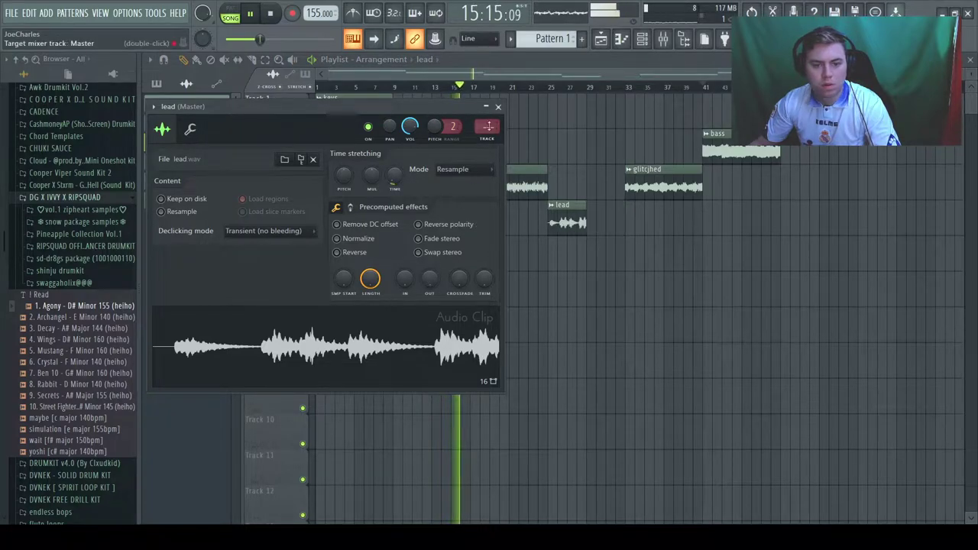
{"action": "left_click", "coordinate": [498, 108]}
{"action": "left_click_drag", "start_coordinate": [586, 231], "coordinate": [625, 231]}
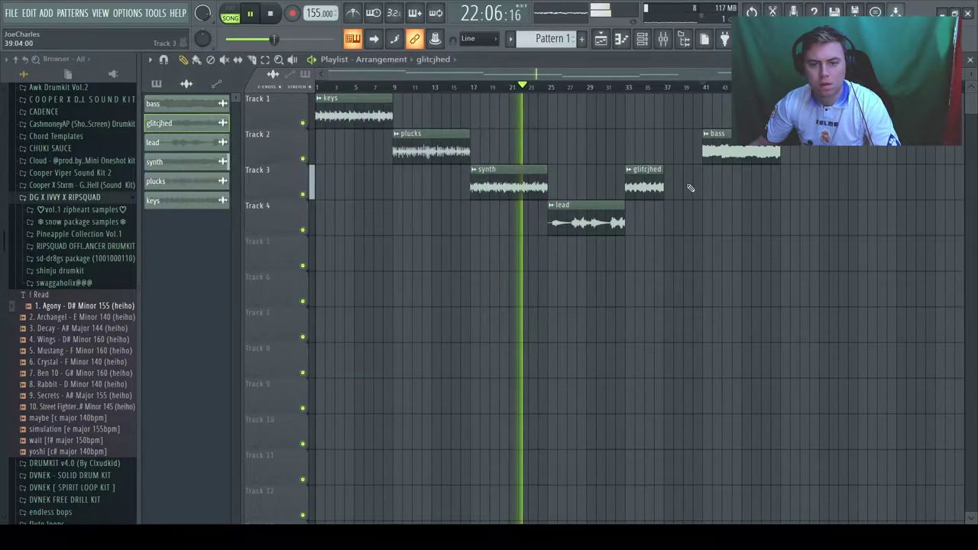
{"action": "left_click_drag", "start_coordinate": [664, 193], "coordinate": [699, 207]}
Step: Adjust the bass sample's time stretching and stretch its Track 2 clip to eight bars, ending at bar 49
{"action": "double_click", "coordinate": [713, 143]}
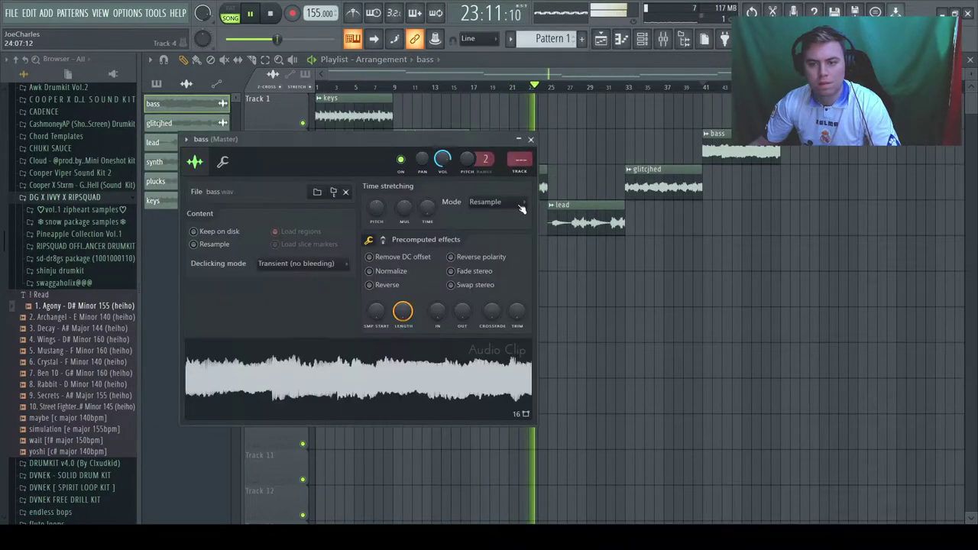
{"action": "left_click", "coordinate": [531, 140]}
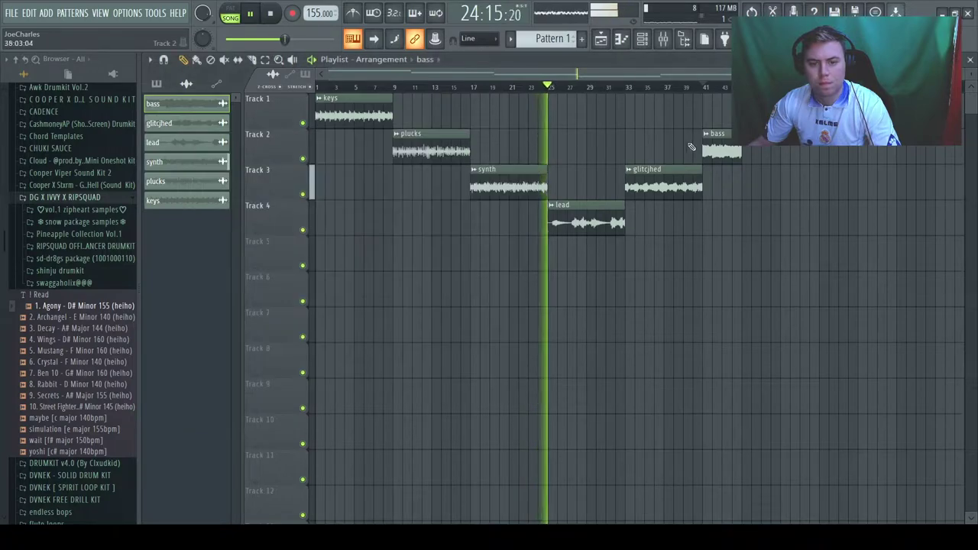
{"action": "left_click_drag", "start_coordinate": [741, 155], "coordinate": [778, 179]}
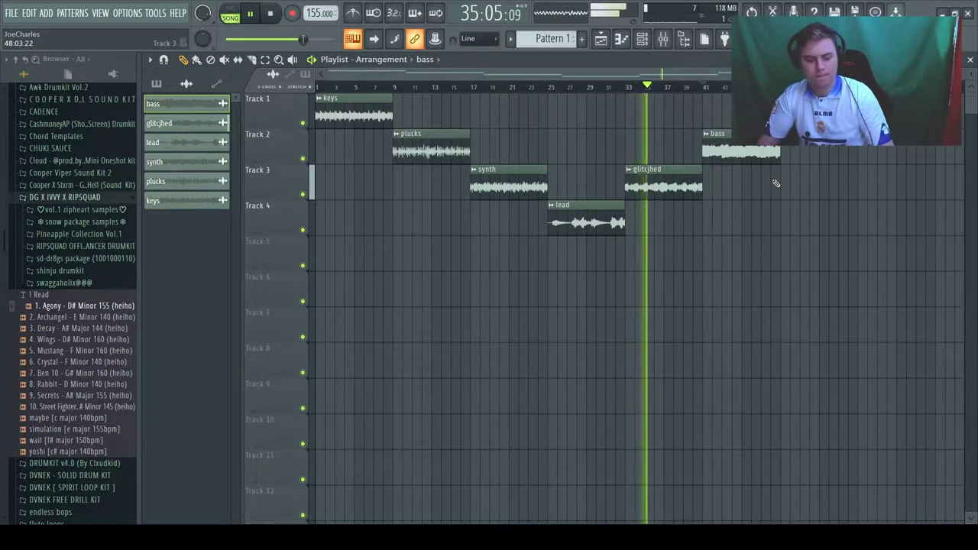
Step: Move the plucks clip aside to Track 8 and the synth clip to bar 9 on Track 3
{"action": "key", "text": "space"}
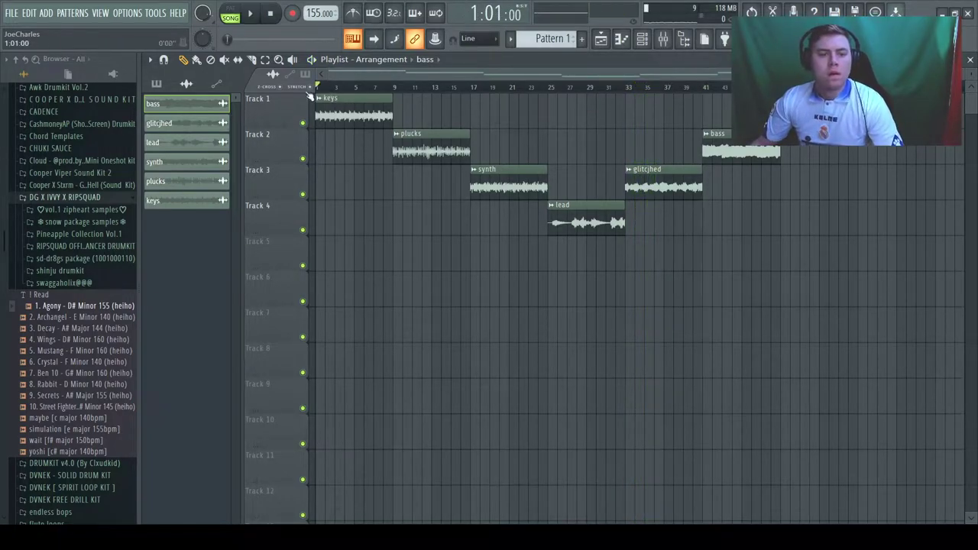
{"action": "scroll", "coordinate": [398, 73], "scroll_direction": "up", "scroll_amount": 3}
{"action": "left_click_drag", "start_coordinate": [500, 150], "coordinate": [839, 342]}
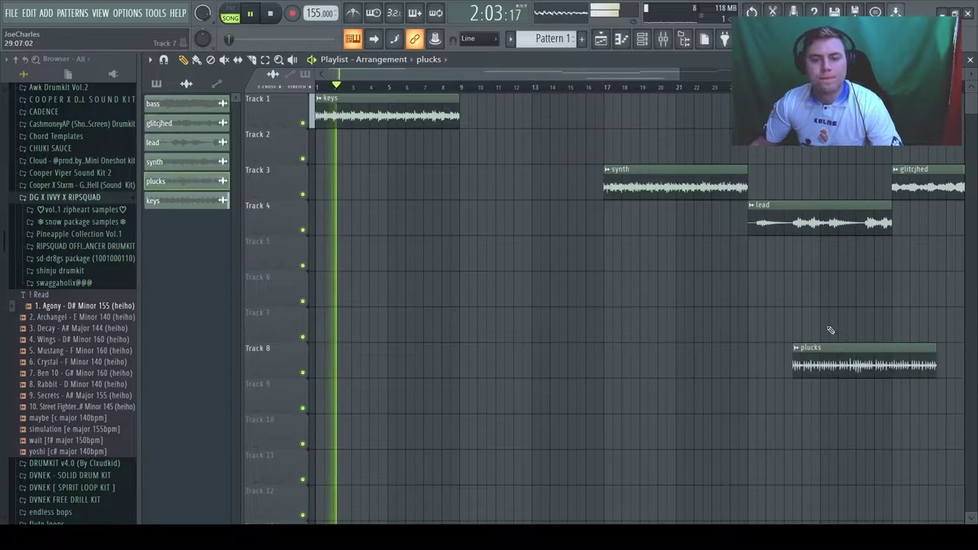
{"action": "left_click_drag", "start_coordinate": [661, 187], "coordinate": [517, 174]}
Step: Place a second keys clip at bar 9 on Track 1 and play from bar 9
{"action": "left_click", "coordinate": [444, 111]}
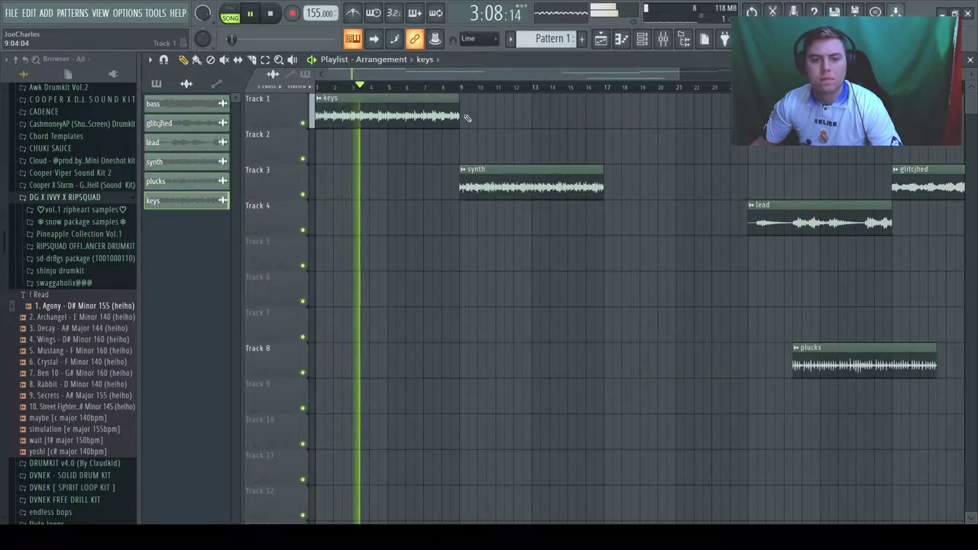
{"action": "left_click", "coordinate": [470, 117]}
{"action": "left_click_drag", "start_coordinate": [541, 107], "coordinate": [533, 107]}
{"action": "left_click", "coordinate": [460, 86]}
Step: Move the plucks clip from Track 8 to Track 2, starting at about bar 17
{"action": "left_click", "coordinate": [654, 359]}
{"action": "right_click", "coordinate": [700, 360]}
{"action": "scroll", "coordinate": [539, 74], "scroll_direction": "down", "scroll_amount": 4}
{"action": "scroll", "coordinate": [539, 73], "scroll_direction": "up", "scroll_amount": 1}
{"action": "mouse_move", "coordinate": [595, 228]}
{"action": "left_mouse_down"}
{"action": "mouse_move", "coordinate": [584, 232]}
{"action": "mouse_move", "coordinate": [604, 237]}
{"action": "left_mouse_up"}
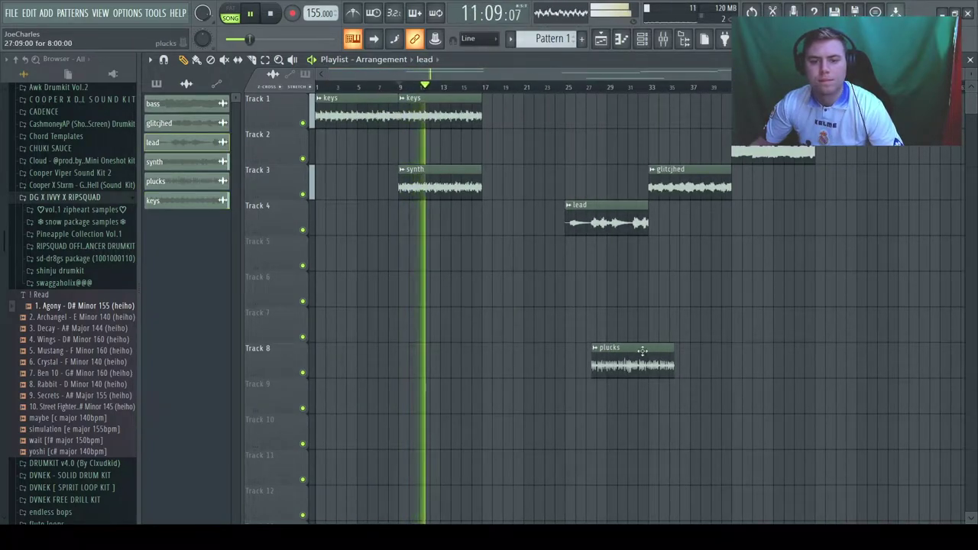
{"action": "left_click_drag", "start_coordinate": [619, 357], "coordinate": [512, 149]}
Step: Duplicate the second keys clip and the synth clip together so the copies start at bar 17
{"action": "left_click_drag", "start_coordinate": [433, 115], "coordinate": [437, 179]}
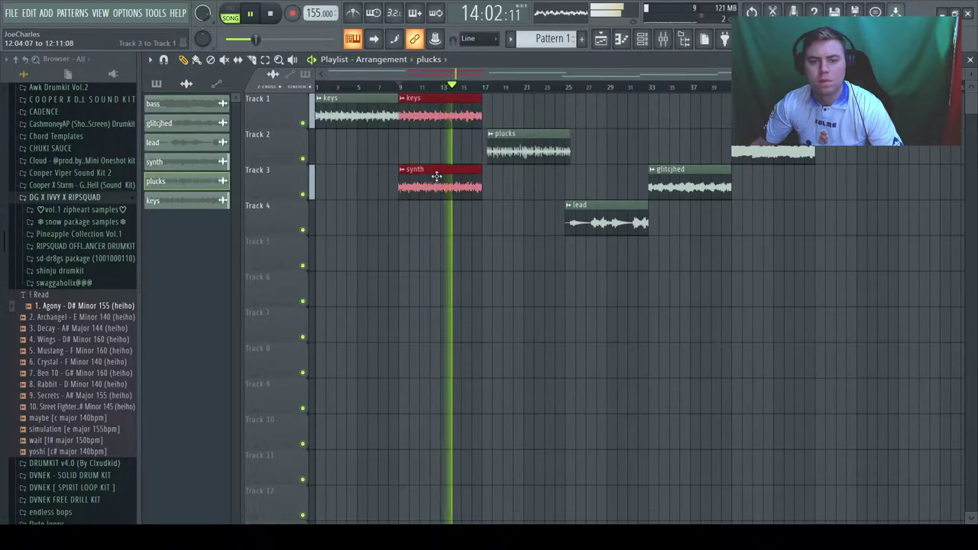
{"action": "key", "text": "ctrl+b"}
{"action": "scroll", "coordinate": [623, 150], "scroll_direction": "up", "scroll_amount": 2}
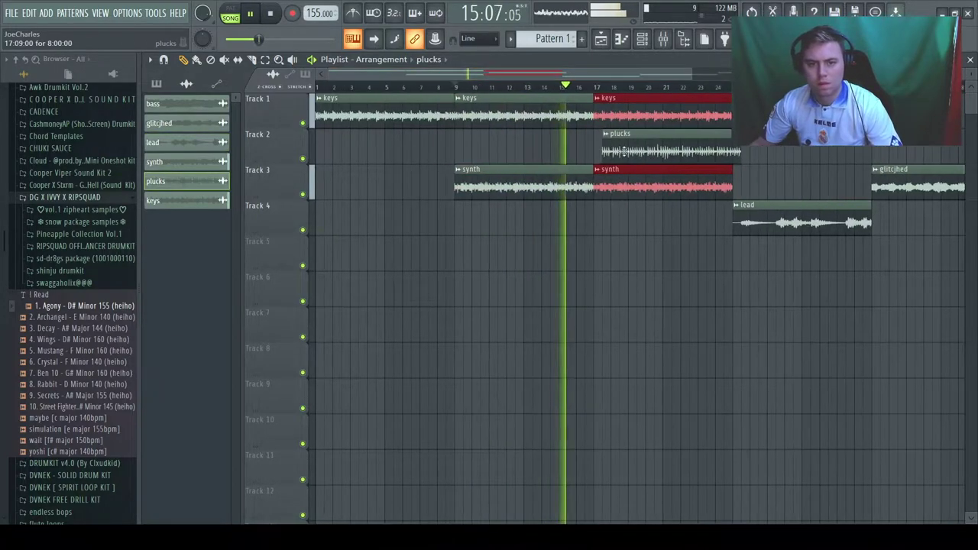
Step: Align the plucks clip on Track 2 to start exactly at bar 17
{"action": "left_click_drag", "start_coordinate": [623, 152], "coordinate": [614, 153]}
{"action": "left_click", "coordinate": [705, 325]}
{"action": "right_click", "coordinate": [711, 327]}
{"action": "scroll", "coordinate": [647, 86], "scroll_direction": "down", "scroll_amount": 1}
{"action": "scroll", "coordinate": [647, 86], "scroll_direction": "down", "scroll_amount": 3}
{"action": "scroll", "coordinate": [646, 86], "scroll_direction": "up", "scroll_amount": 1}
Step: Duplicate the keys, plucks and synth clips at bar 17 so the copies start at bar 25
{"action": "left_click_drag", "start_coordinate": [510, 113], "coordinate": [506, 217]}
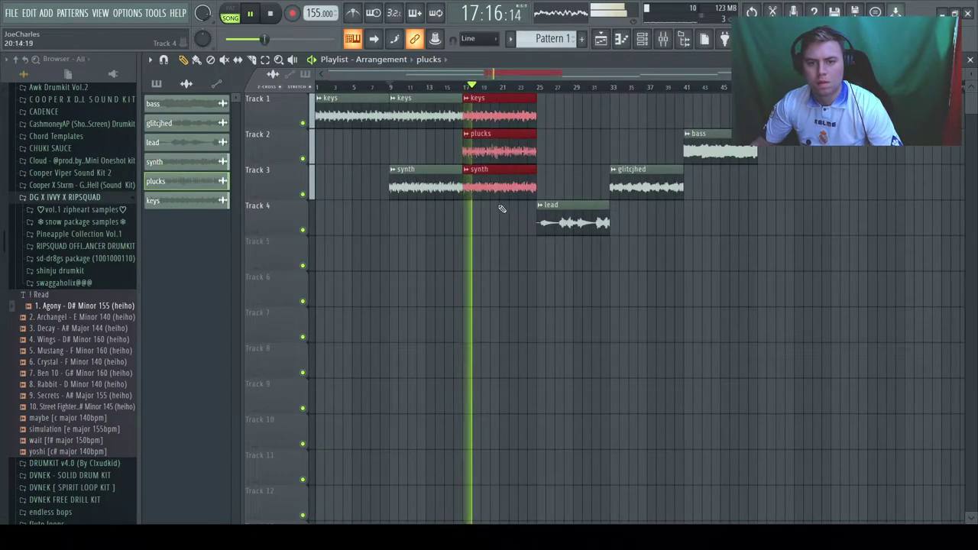
{"action": "key", "text": "ctrl+b"}
{"action": "left_click", "coordinate": [689, 328]}
{"action": "right_click", "coordinate": [696, 333]}
Step: Move the bass clip to bar 9 on Track 4 and place a second bass clip at bar 1
{"action": "left_click_drag", "start_coordinate": [714, 136], "coordinate": [595, 216]}
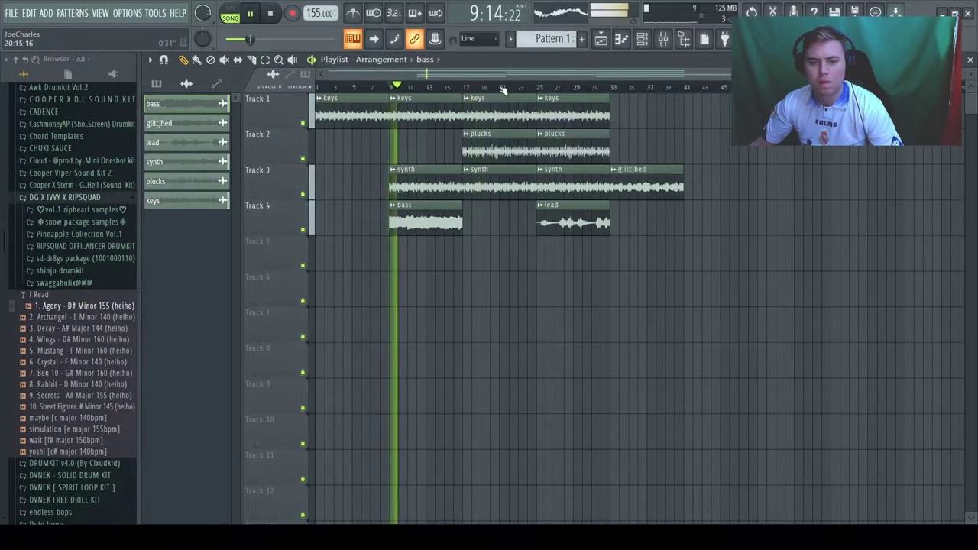
{"action": "left_click", "coordinate": [334, 86]}
{"action": "key", "text": "space"}
{"action": "left_click_drag", "start_coordinate": [398, 216], "coordinate": [325, 218]}
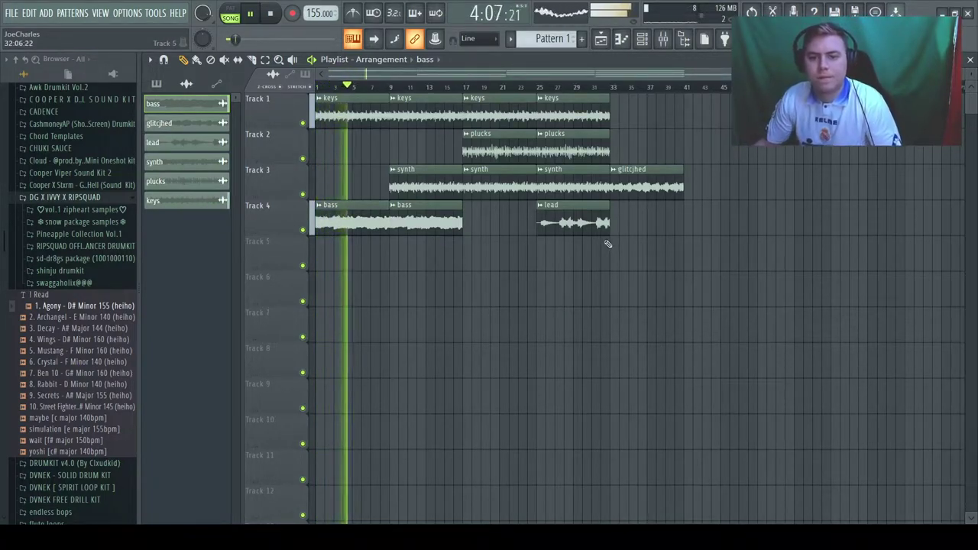
Step: Move the glitcjhed clip to bar 41 and duplicate the keys, plucks, synth and lead clips from bar 25 to bar 33
{"action": "left_click_drag", "start_coordinate": [634, 183], "coordinate": [708, 183]}
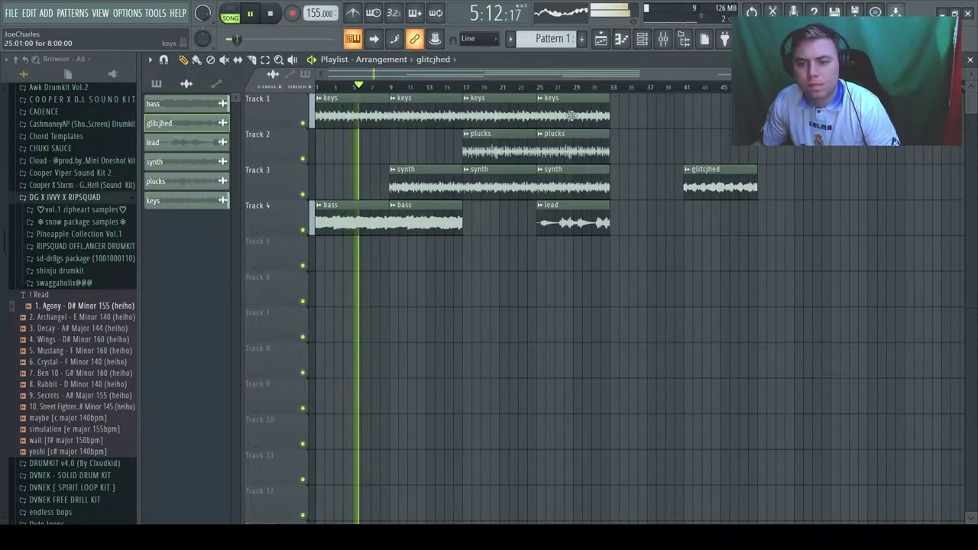
{"action": "left_click_drag", "start_coordinate": [572, 114], "coordinate": [607, 255]}
{"action": "key", "text": "ctrl+b"}
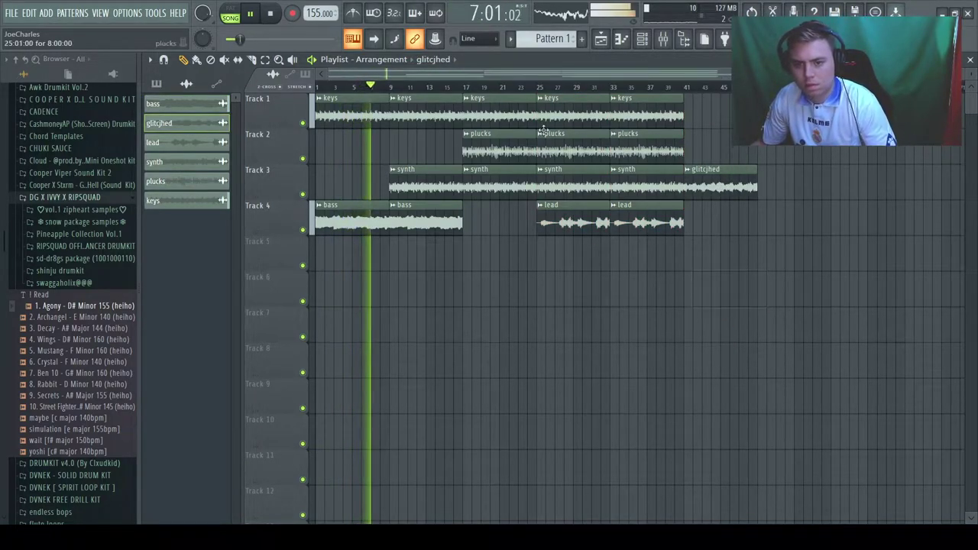
Step: Place an eight-bar Pattern 1 clip at bar 25 on Track 5 and duplicate it to bar 33
{"action": "left_click", "coordinate": [538, 85]}
{"action": "left_click", "coordinate": [155, 83]}
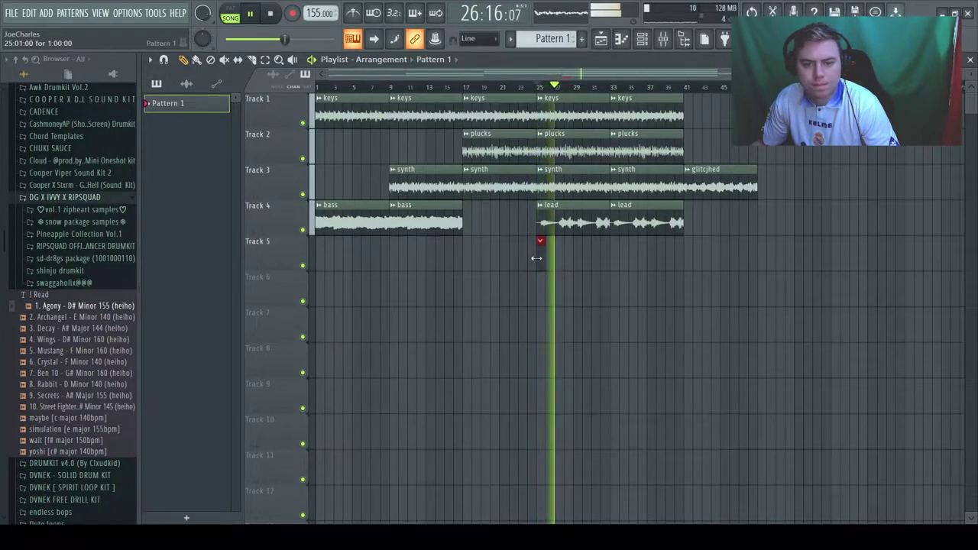
{"action": "left_click_drag", "start_coordinate": [546, 259], "coordinate": [610, 258]}
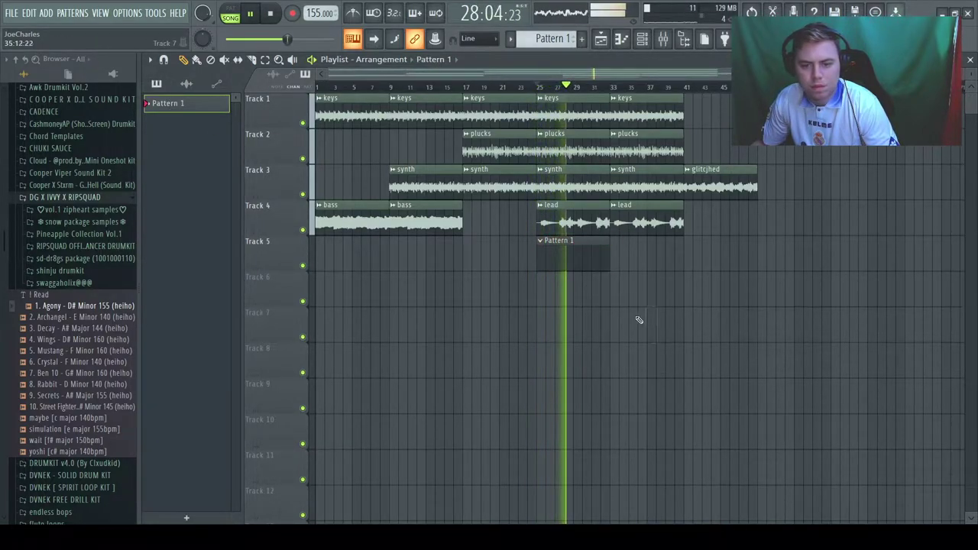
{"action": "key", "text": "ctrl+b"}
{"action": "left_click", "coordinate": [695, 337]}
{"action": "right_click", "coordinate": [697, 324]}
Step: Delete the default Sampler channel from the channel rack
{"action": "left_click", "coordinate": [642, 39]}
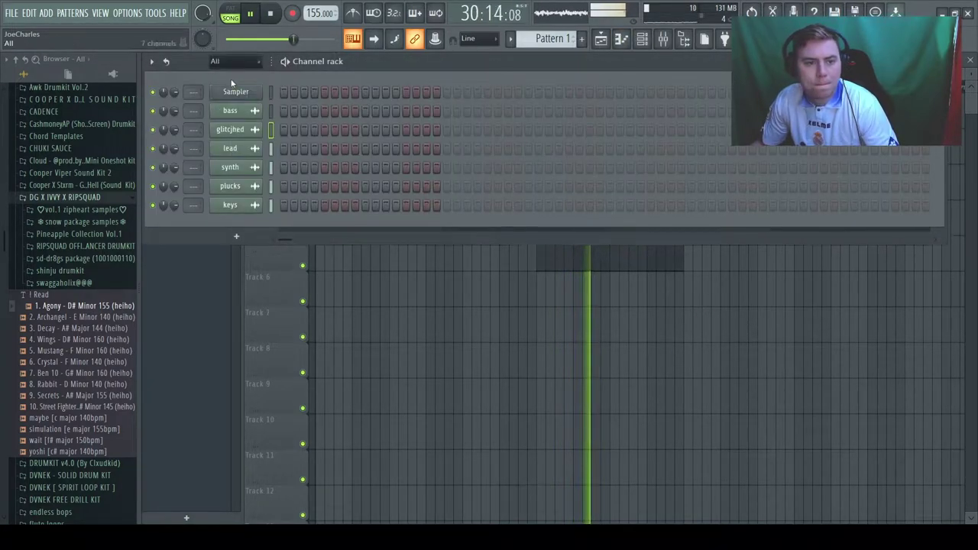
{"action": "right_click", "coordinate": [251, 88]}
{"action": "left_click", "coordinate": [299, 214]}
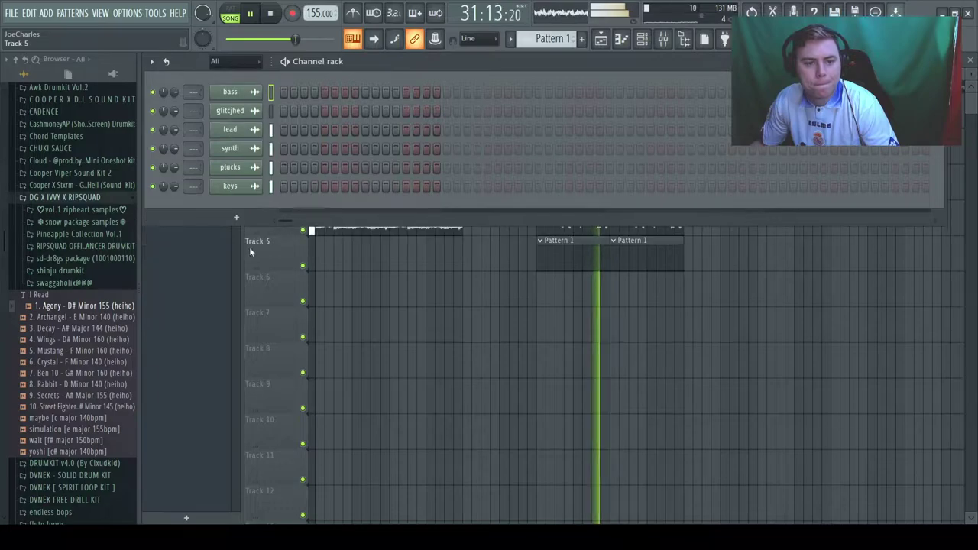
Step: Load clap (special place) from the RIPSQUAD drumkit's Claps folder as a new channel and normalize the sample
{"action": "left_click", "coordinate": [86, 284]}
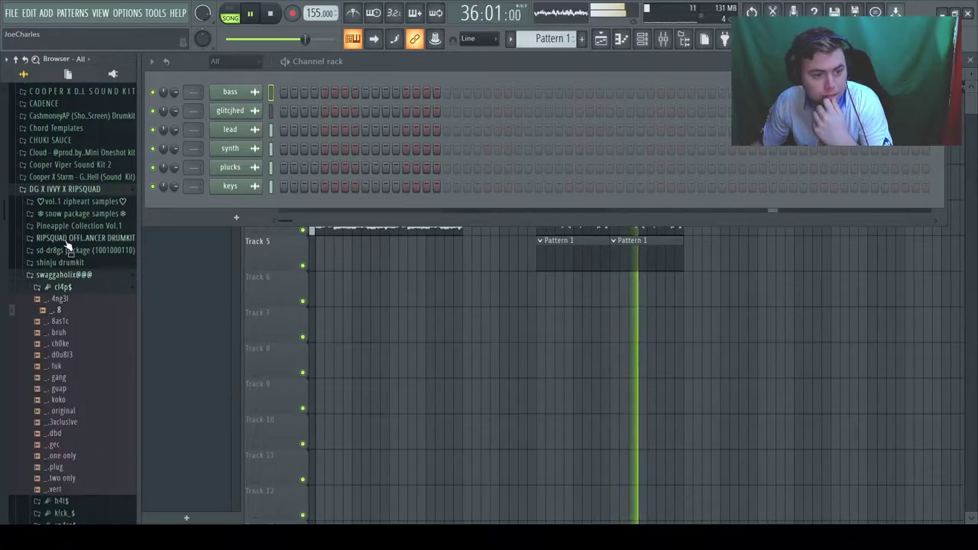
{"action": "left_click", "coordinate": [63, 239]}
{"action": "left_click", "coordinate": [65, 265]}
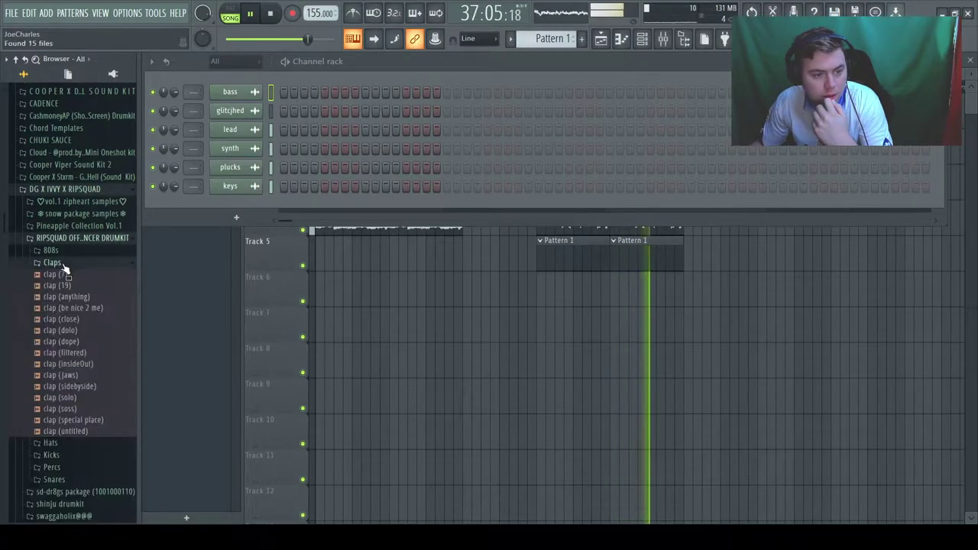
{"action": "left_click_drag", "start_coordinate": [92, 430], "coordinate": [235, 209]}
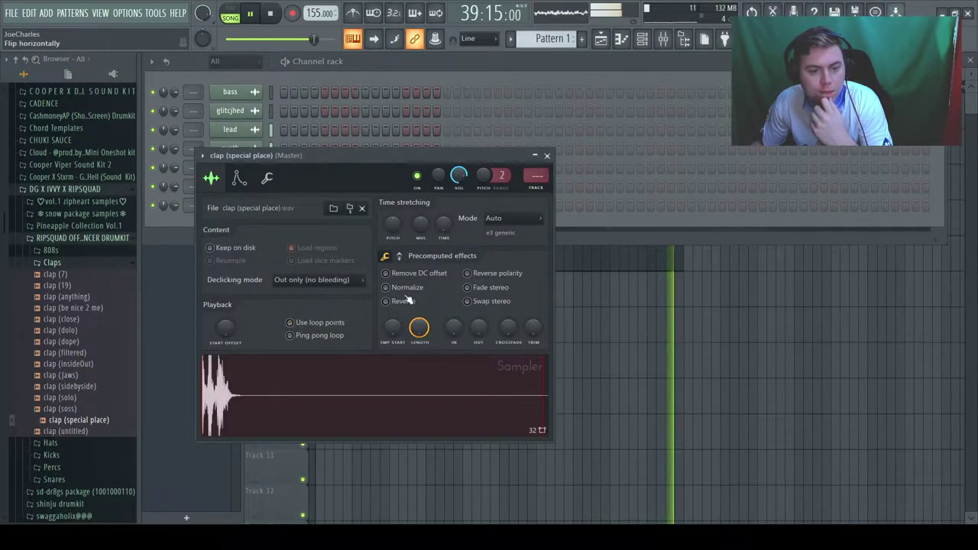
{"action": "left_click", "coordinate": [410, 288]}
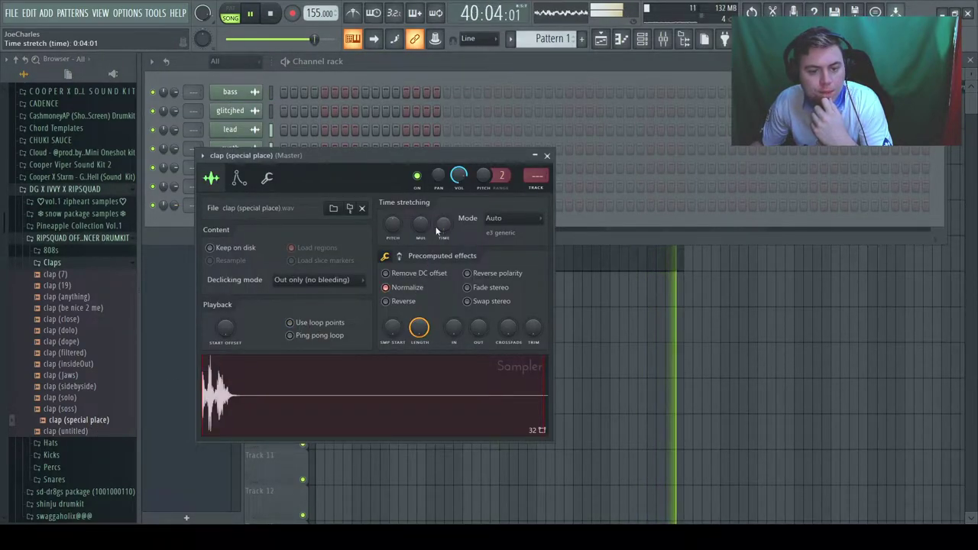
{"action": "left_click", "coordinate": [546, 156]}
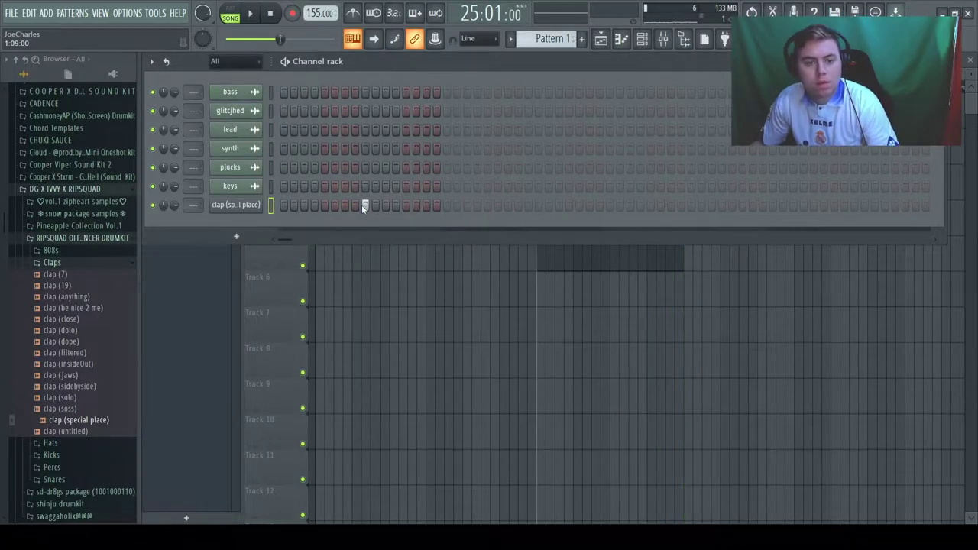
Step: Add clap hits on steps 9, 25, 41 and 57 of Pattern 1
{"action": "key", "text": "F6"}
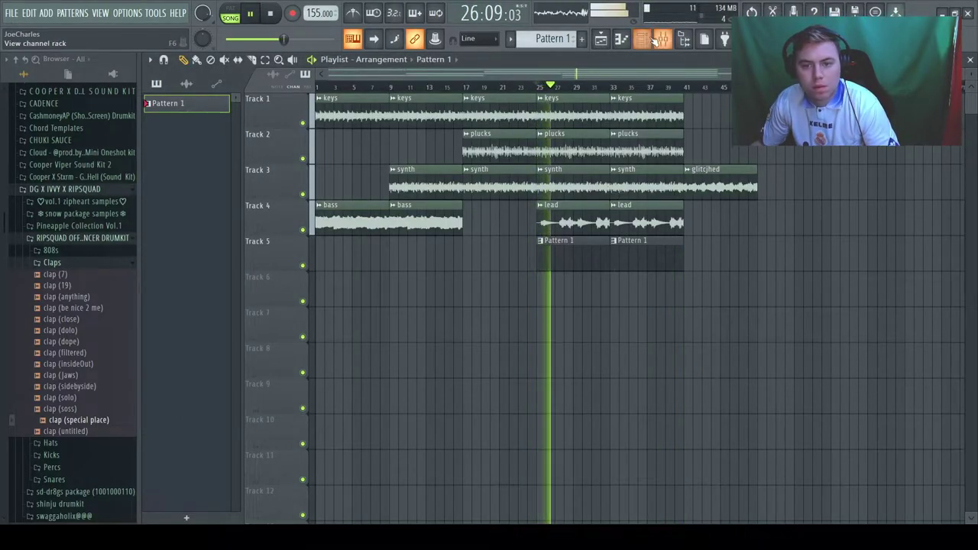
{"action": "key", "text": "F6"}
{"action": "left_click", "coordinate": [528, 205]}
{"action": "left_click", "coordinate": [692, 206]}
{"action": "left_click", "coordinate": [853, 204]}
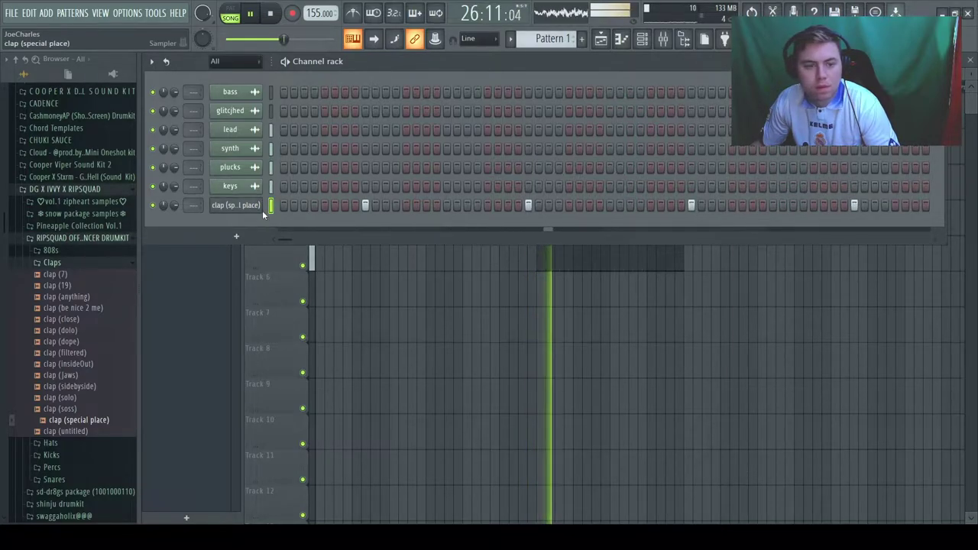
Step: Duplicate the four clap notes in the piano roll and align the copies on the third beats of bars 5 to 8
{"action": "key", "text": "F7"}
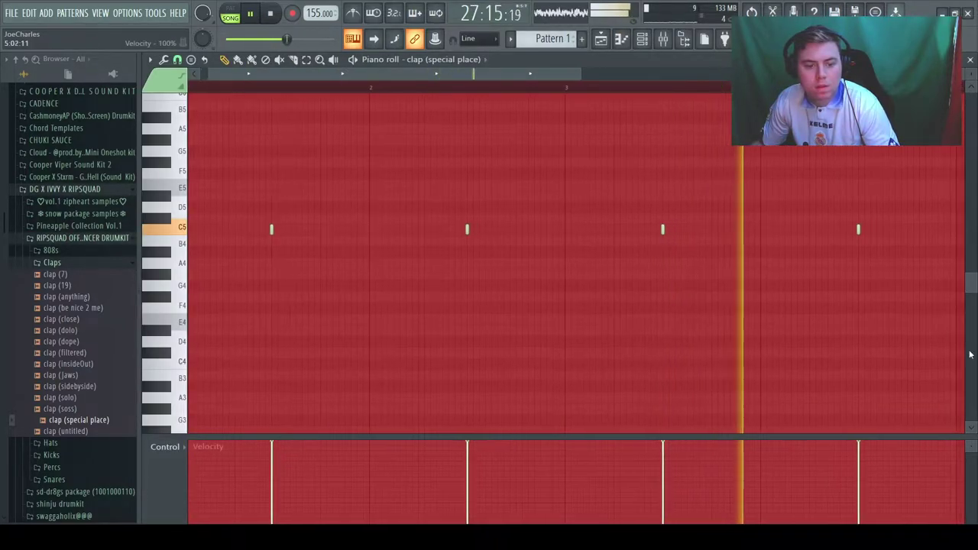
{"action": "scroll", "coordinate": [552, 159], "scroll_direction": "down", "scroll_amount": 3}
{"action": "left_click_drag", "start_coordinate": [586, 179], "coordinate": [51, 323]}
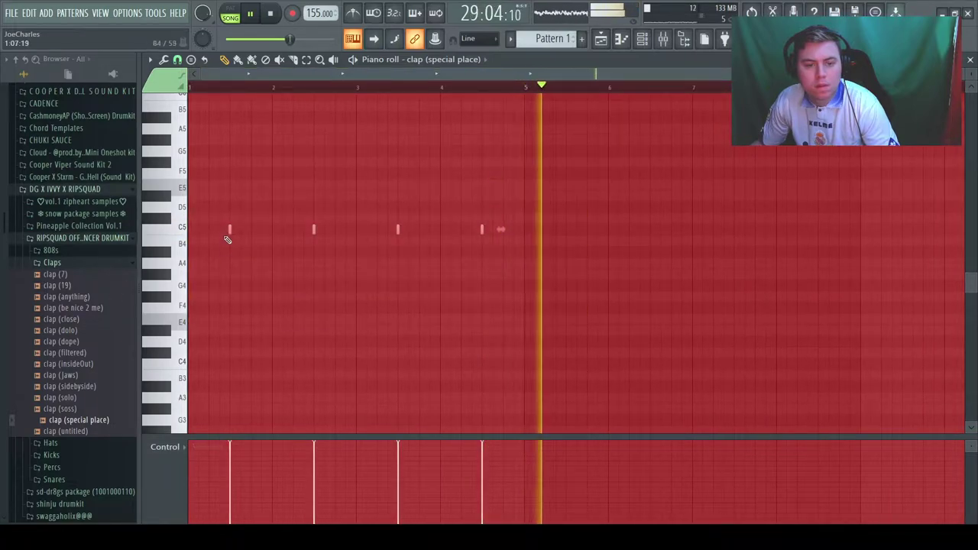
{"action": "key", "text": "ctrl+b"}
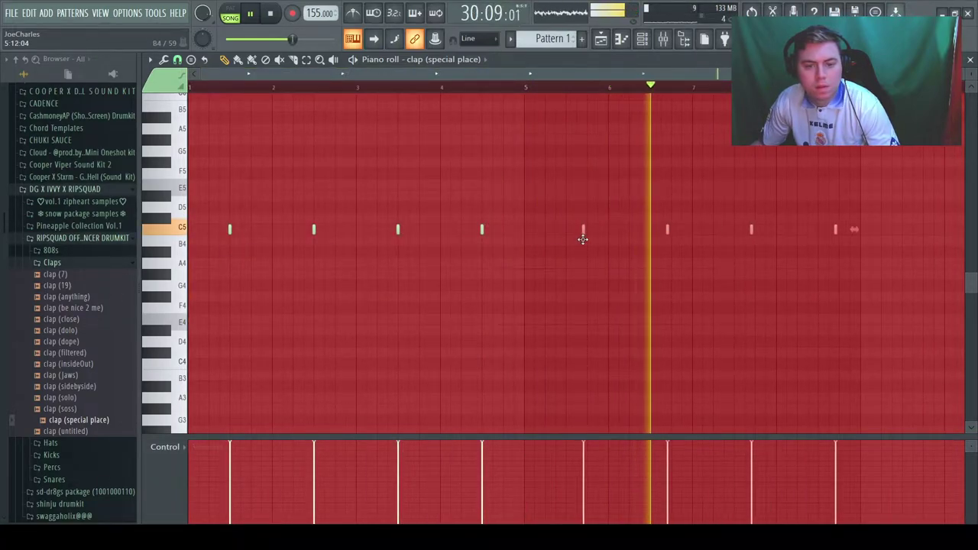
{"action": "left_click_drag", "start_coordinate": [563, 241], "coordinate": [566, 240]}
{"action": "key", "text": "space"}
{"action": "key", "text": "space"}
{"action": "left_click", "coordinate": [971, 59]}
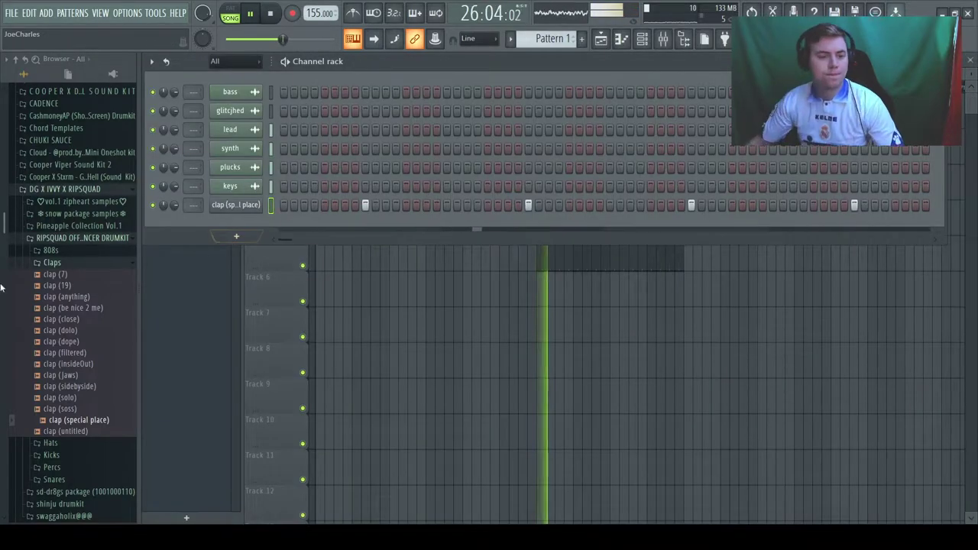
Step: Audition the 808 samples in the RIPSQUAD drumkit's 808s folder
{"action": "left_click", "coordinate": [48, 263]}
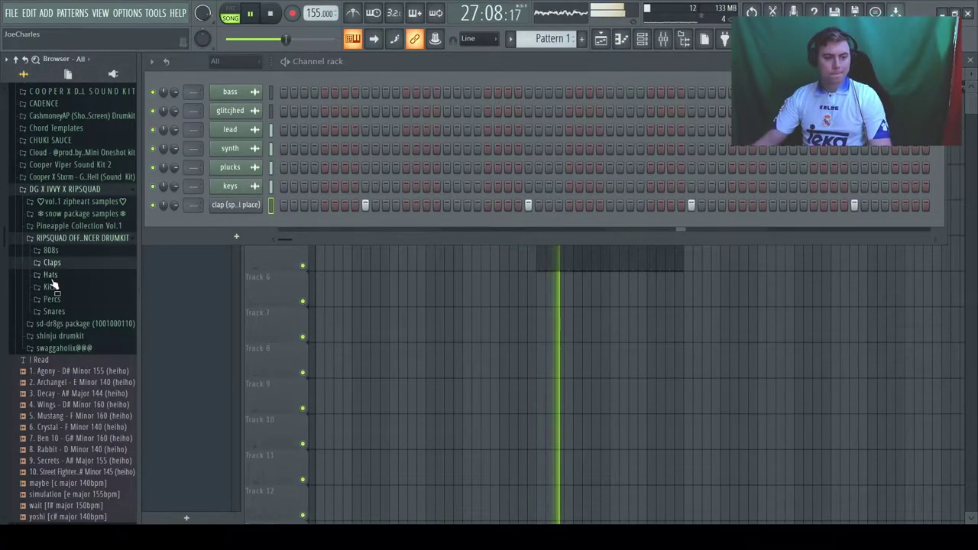
{"action": "left_click", "coordinate": [48, 251]}
{"action": "left_click_drag", "start_coordinate": [77, 388], "coordinate": [85, 392]}
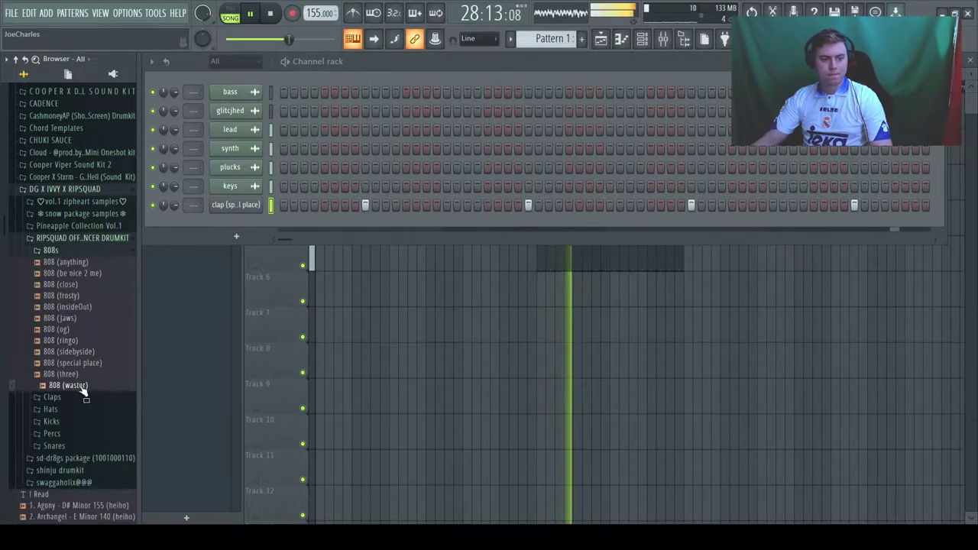
{"action": "key", "text": "space"}
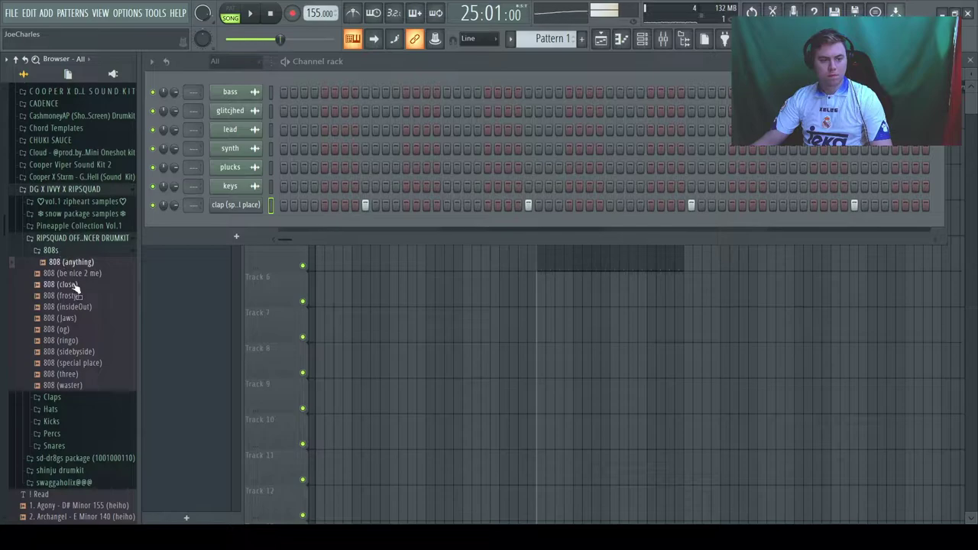
{"action": "left_click", "coordinate": [77, 238]}
{"action": "key", "text": "space"}
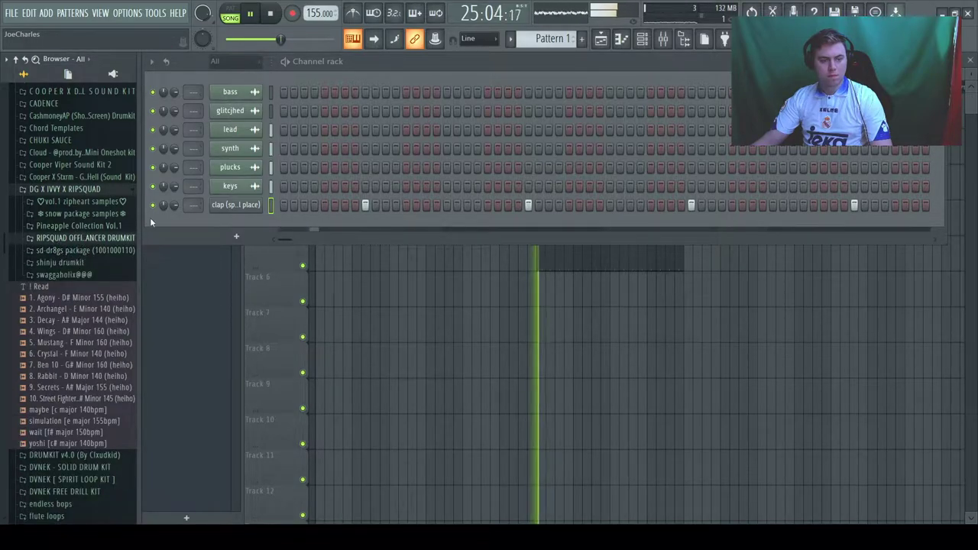
Step: Load hat (anything) from the RIPSQUAD drumkit's Hats folder as a new channel below the clap
{"action": "left_click", "coordinate": [82, 242]}
{"action": "left_click", "coordinate": [61, 252]}
{"action": "left_click", "coordinate": [69, 277]}
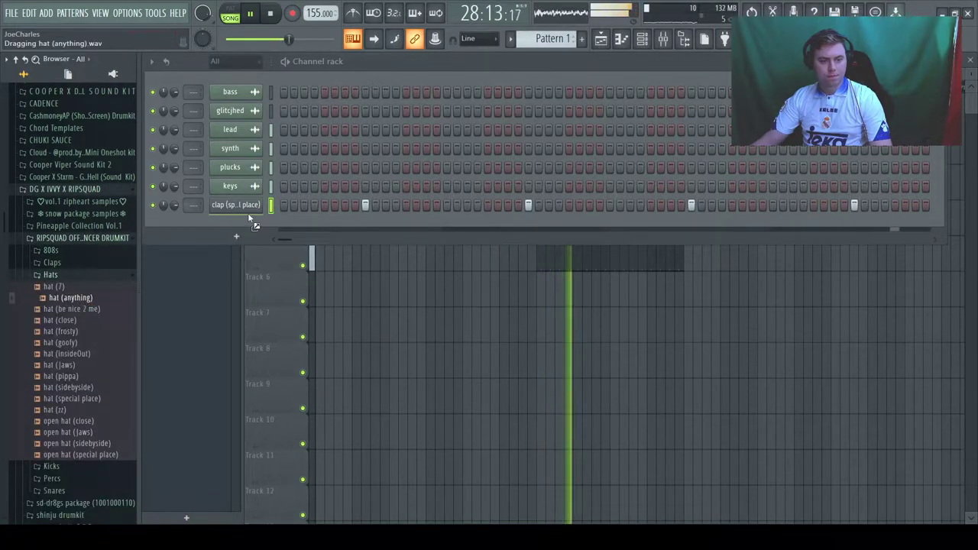
{"action": "left_click_drag", "start_coordinate": [248, 216], "coordinate": [252, 222]}
Step: Place hat (anything) hits on steps 1, 7, 13, 19, 20 and 21 of Pattern 1
{"action": "key", "text": "space"}
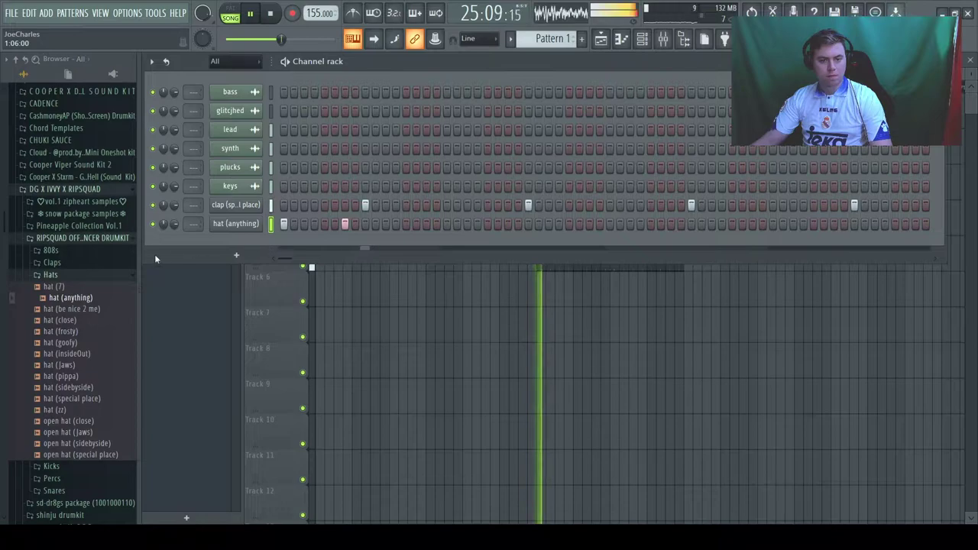
{"action": "left_click", "coordinate": [249, 224]}
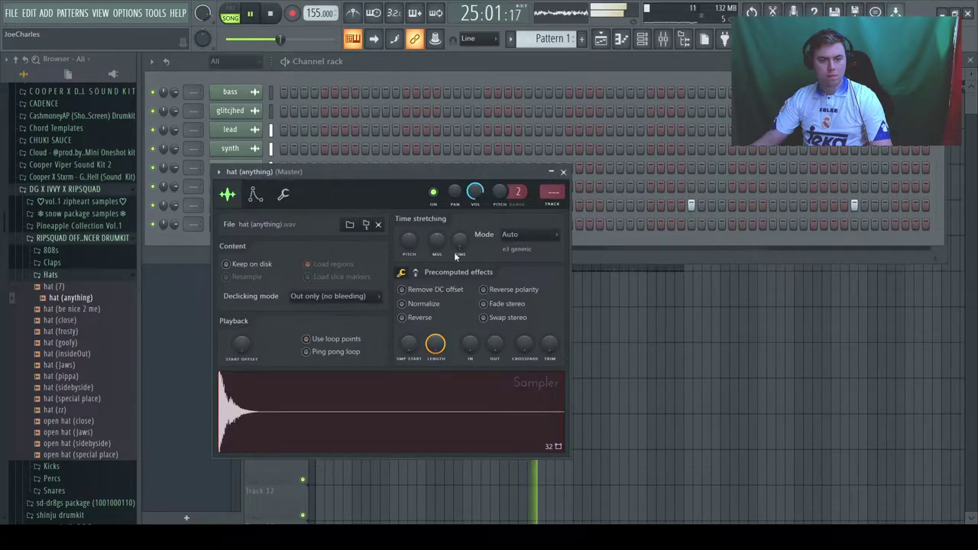
{"action": "left_click", "coordinate": [564, 172]}
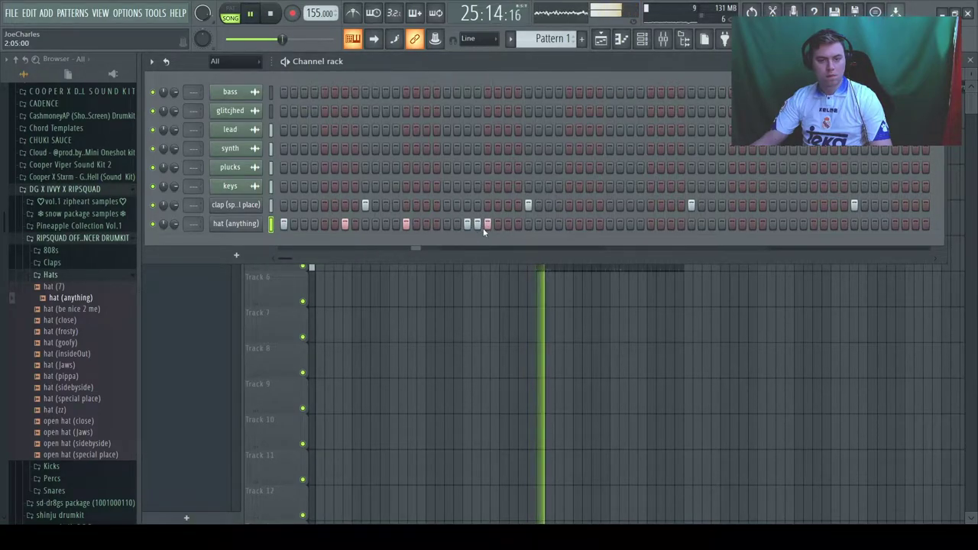
{"action": "key", "text": "v"}
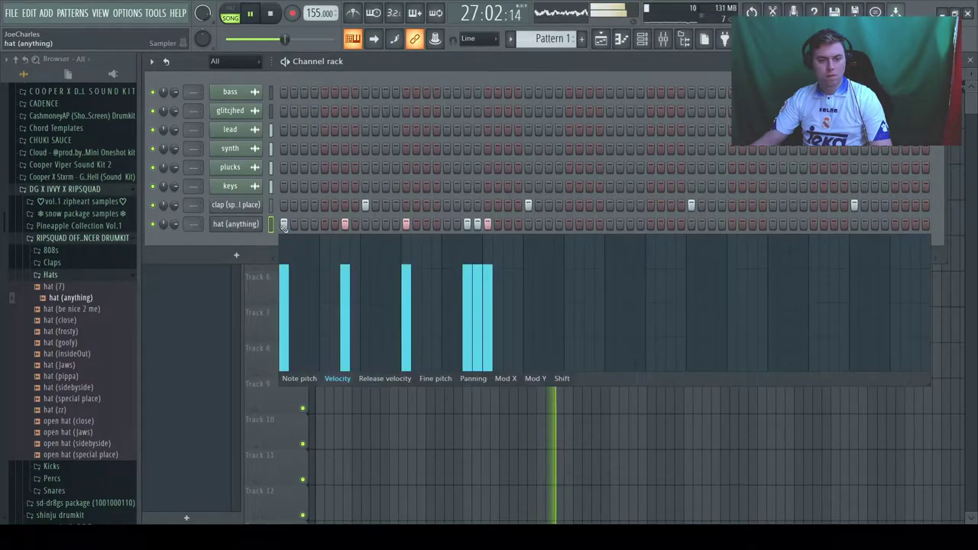
Step: Add C5 hat notes in the piano roll between steps 3 and 4 of bar 2, on its steps 7, 13 and 15, and at bar 3
{"action": "key", "text": "space"}
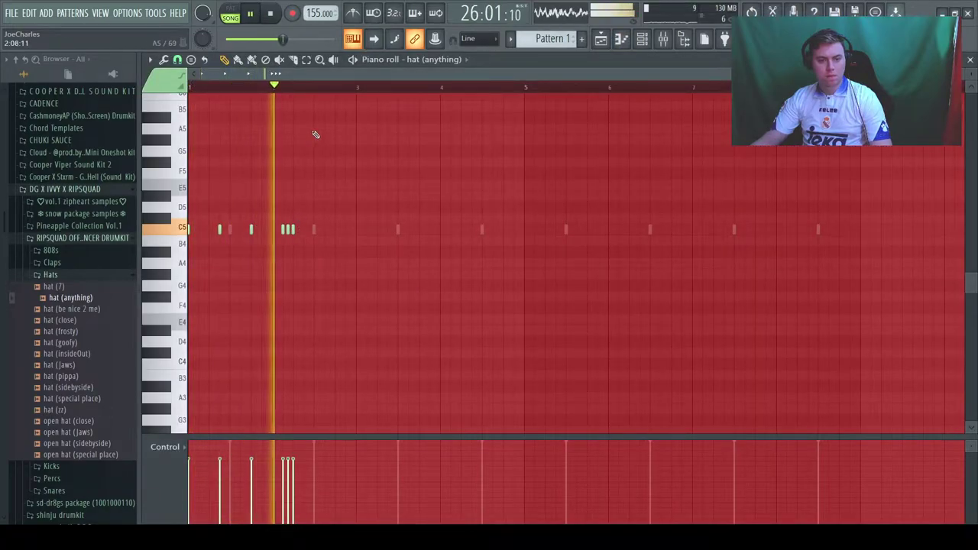
{"action": "scroll", "coordinate": [316, 136], "scroll_direction": "up", "scroll_amount": 4}
{"action": "scroll", "coordinate": [497, 255], "scroll_direction": "left", "scroll_amount": 3}
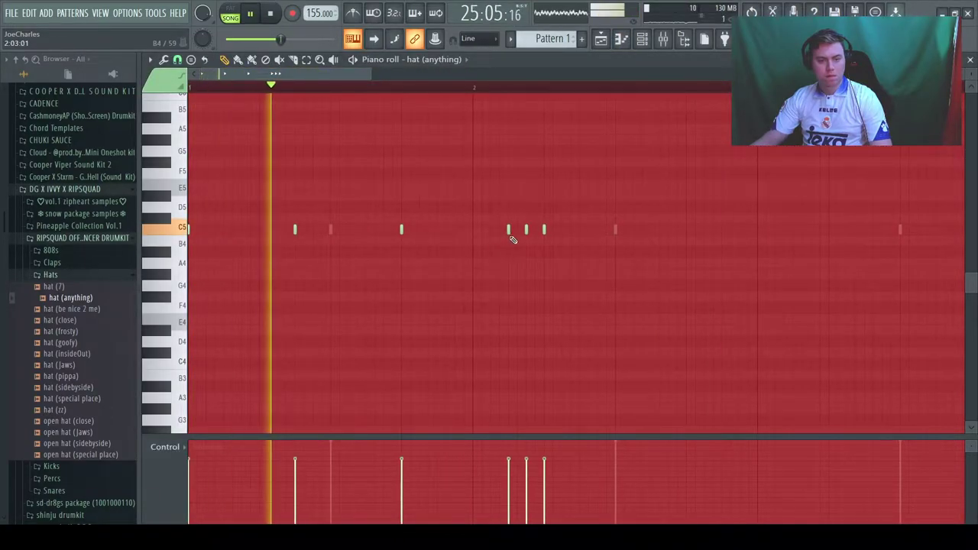
{"action": "left_click", "coordinate": [517, 229]}
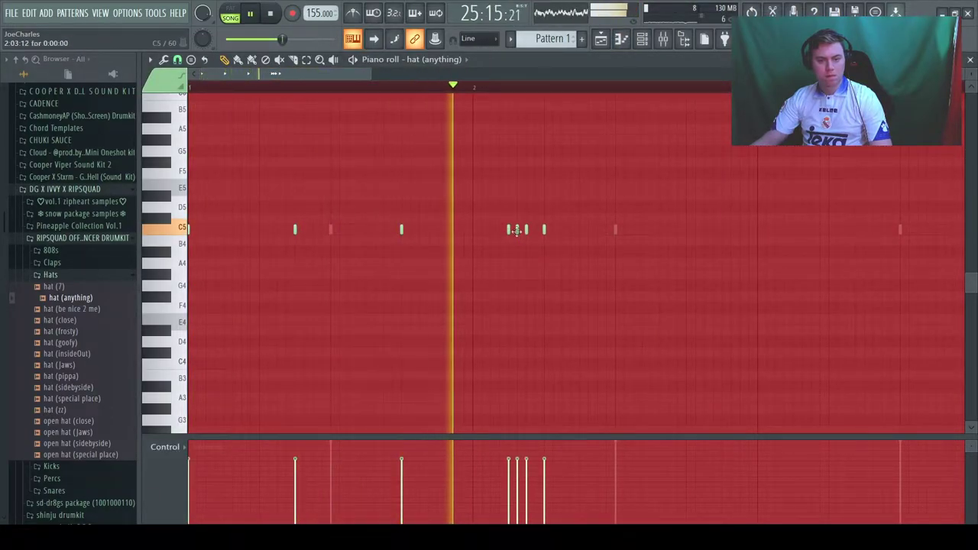
{"action": "left_click", "coordinate": [580, 229]}
{"action": "left_click", "coordinate": [619, 229]}
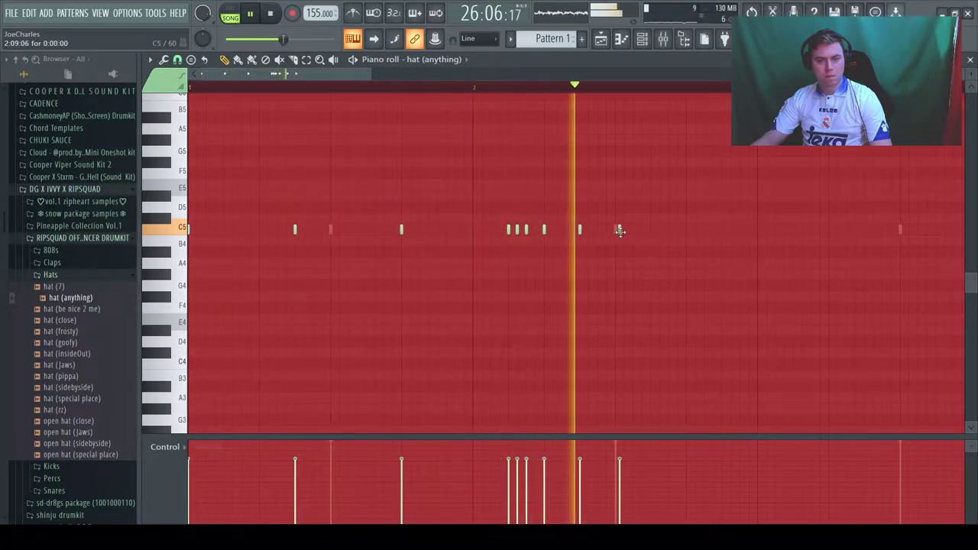
{"action": "right_click", "coordinate": [619, 230]}
{"action": "left_click", "coordinate": [688, 231]}
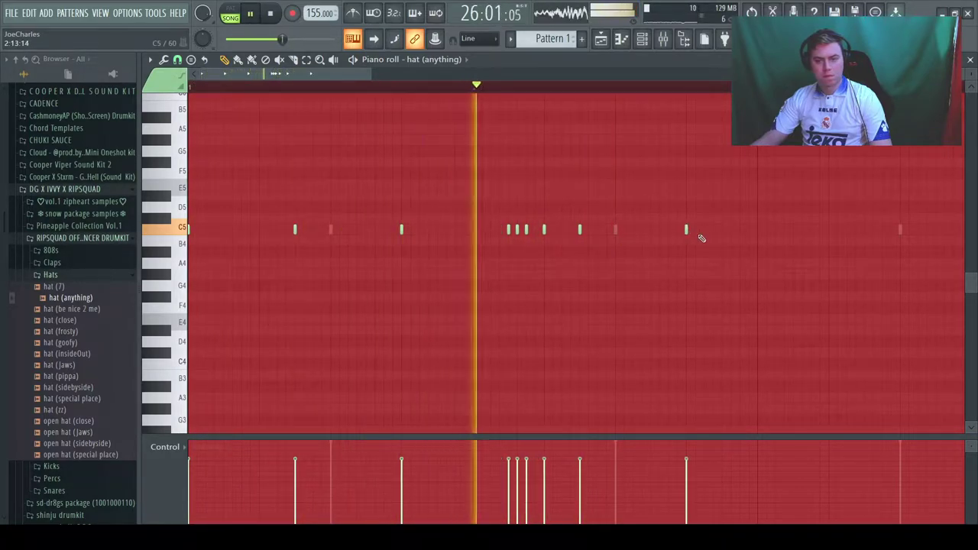
{"action": "left_click", "coordinate": [721, 229]}
{"action": "left_click", "coordinate": [757, 229]}
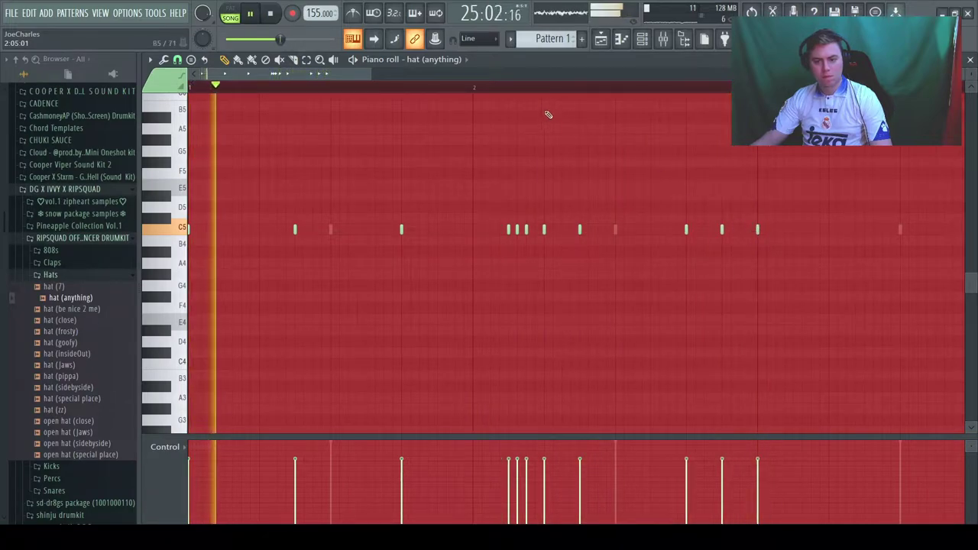
Step: Add C5 hat notes in bar 3 on steps 7, 11, 12 and 13, with three extra notes between steps 11 and 12
{"action": "scroll", "coordinate": [342, 71], "scroll_direction": "down", "scroll_amount": 2}
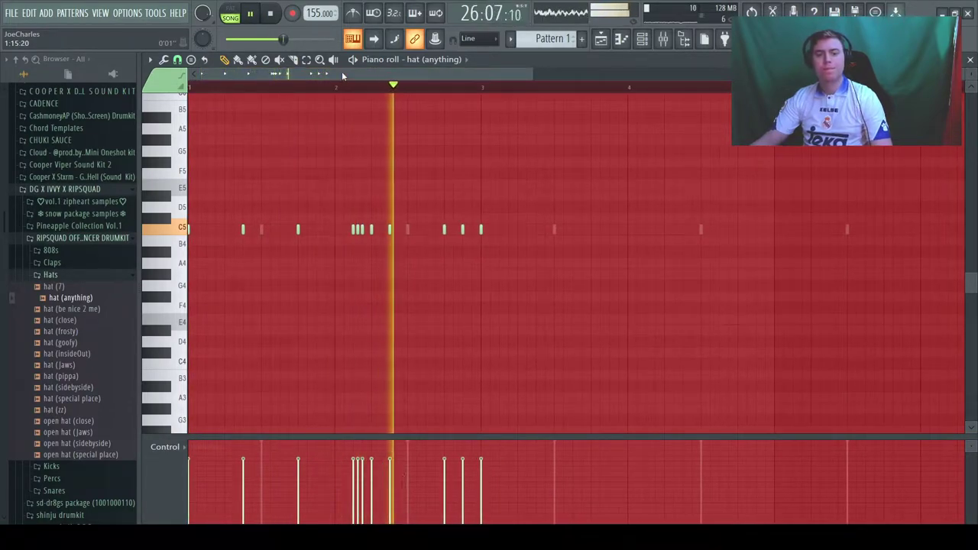
{"action": "scroll", "coordinate": [348, 90], "scroll_direction": "down", "scroll_amount": 1}
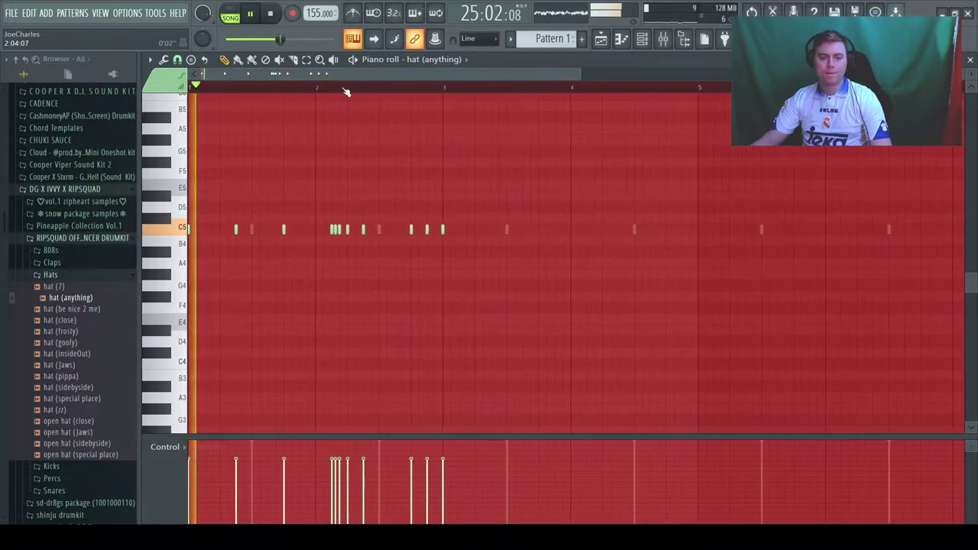
{"action": "left_click", "coordinate": [492, 230]}
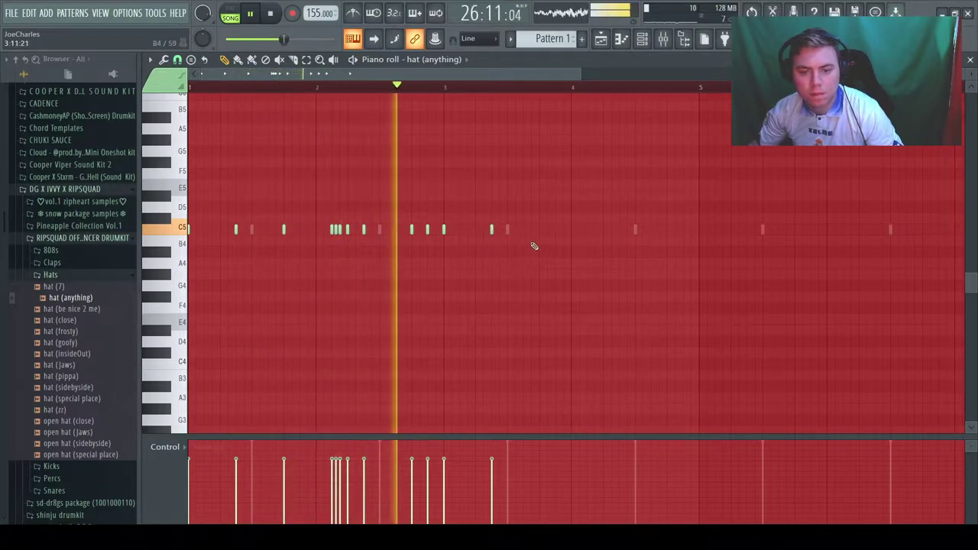
{"action": "left_click", "coordinate": [524, 229]}
{"action": "left_click", "coordinate": [531, 230]}
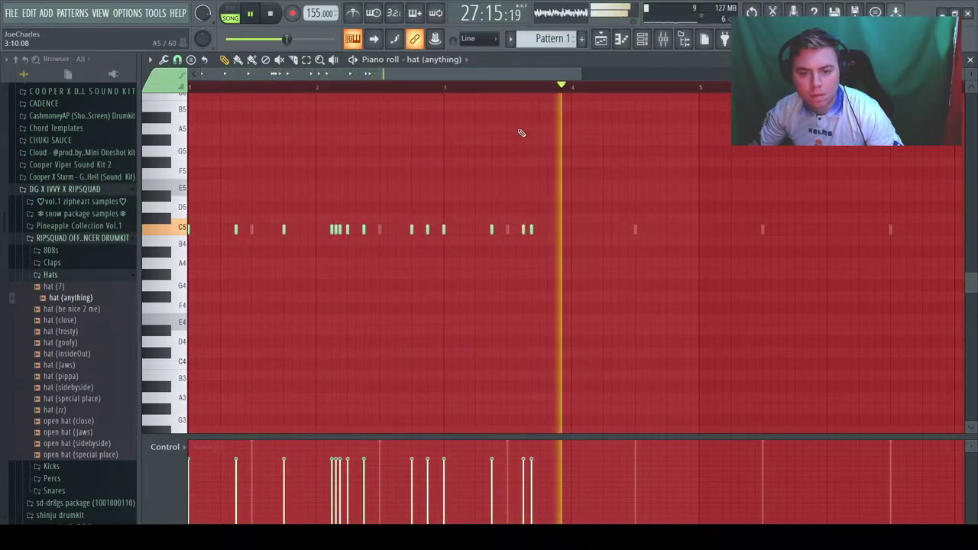
{"action": "scroll", "coordinate": [550, 192], "scroll_direction": "up", "scroll_amount": 5, "text": "ctrl"}
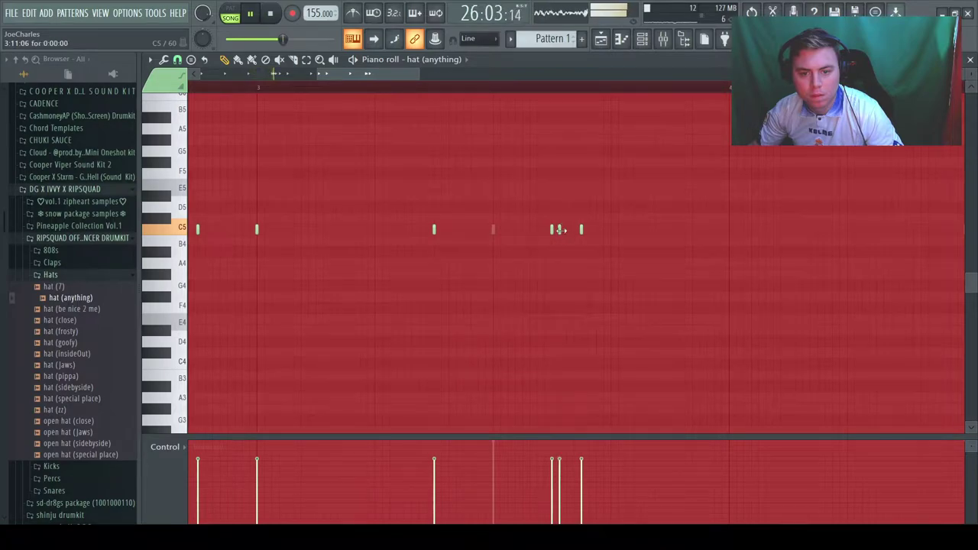
{"action": "left_click", "coordinate": [610, 229]}
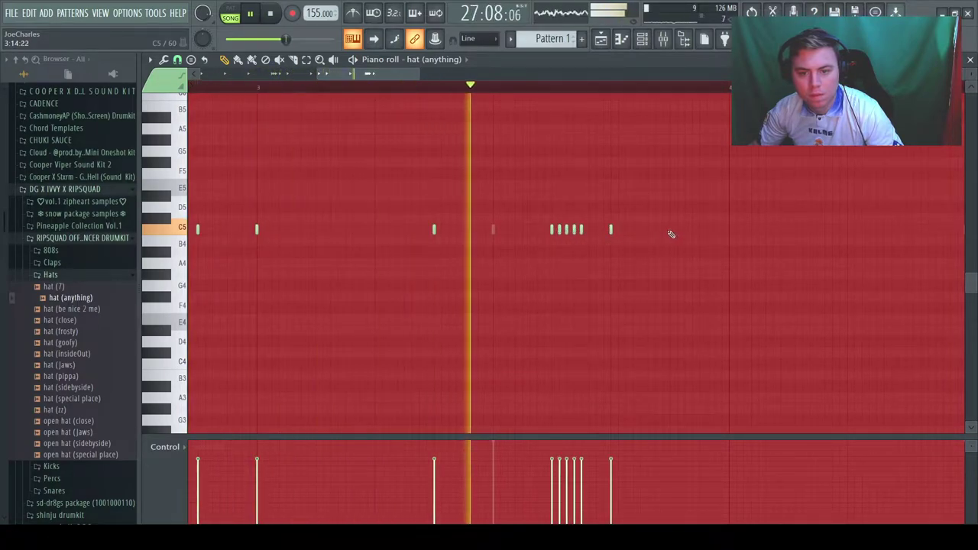
Step: Continue the C5 hat line on steps 14 and 15 of bar 3 and steps 1, 3 and 5 of bar 4
{"action": "key", "text": "space"}
{"action": "key", "text": "space"}
{"action": "scroll", "coordinate": [487, 239], "scroll_direction": "down", "scroll_amount": 2, "text": "ctrl"}
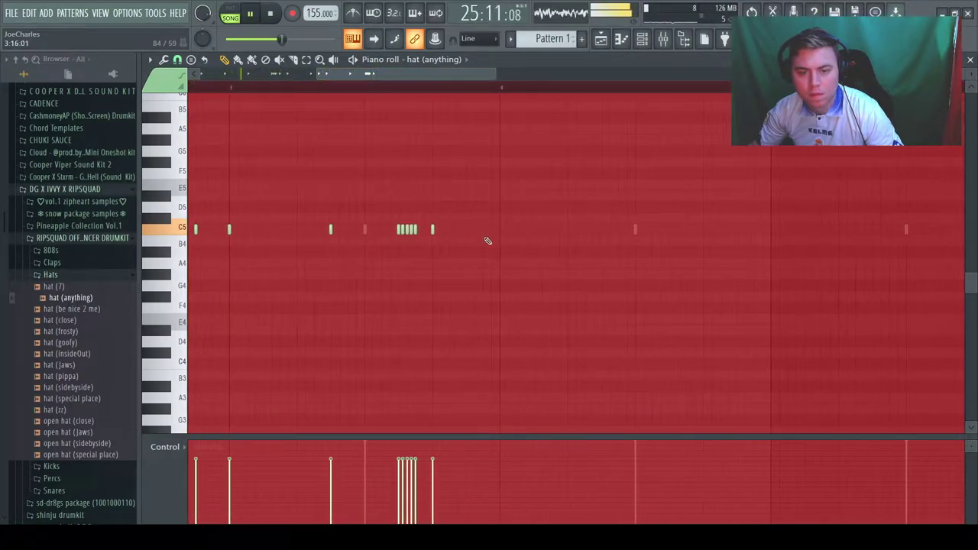
{"action": "left_click", "coordinate": [466, 229]}
{"action": "left_click", "coordinate": [500, 229]}
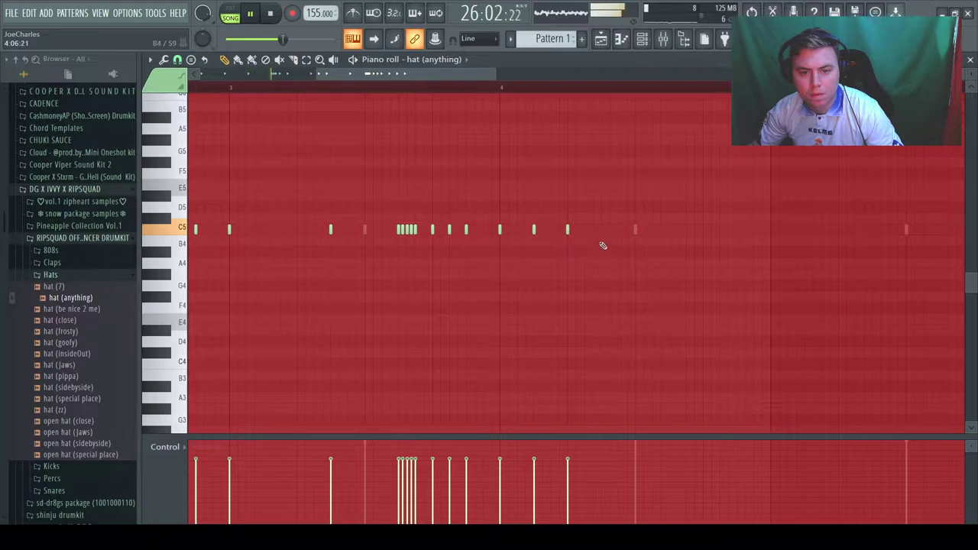
Step: Add C5 hat notes on steps 7, 11, 12, 13 and 15 of bar 4, plus one midway between steps 11 and 12
{"action": "left_click", "coordinate": [674, 230]}
{"action": "left_click", "coordinate": [703, 229]}
{"action": "left_click", "coordinate": [738, 230]}
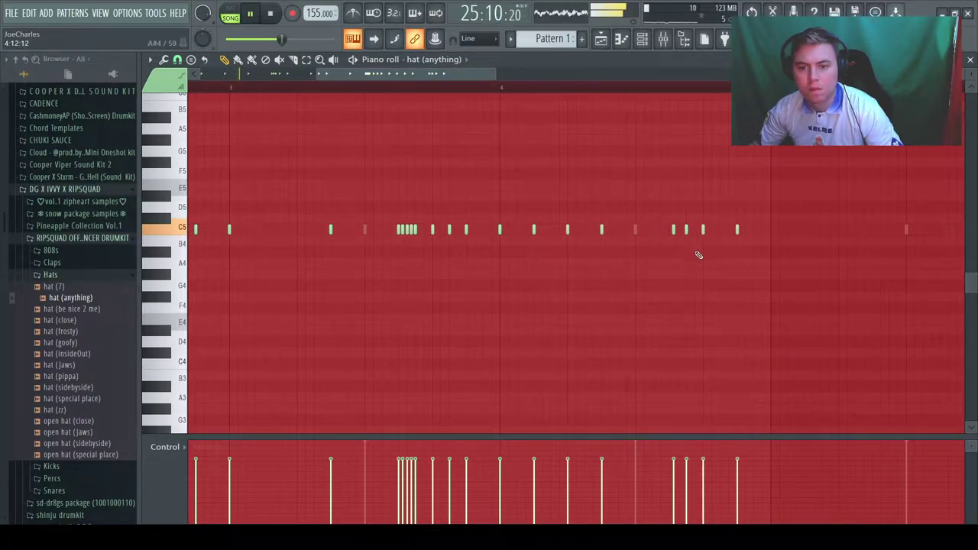
{"action": "scroll", "coordinate": [688, 229], "scroll_direction": "up", "scroll_amount": 4}
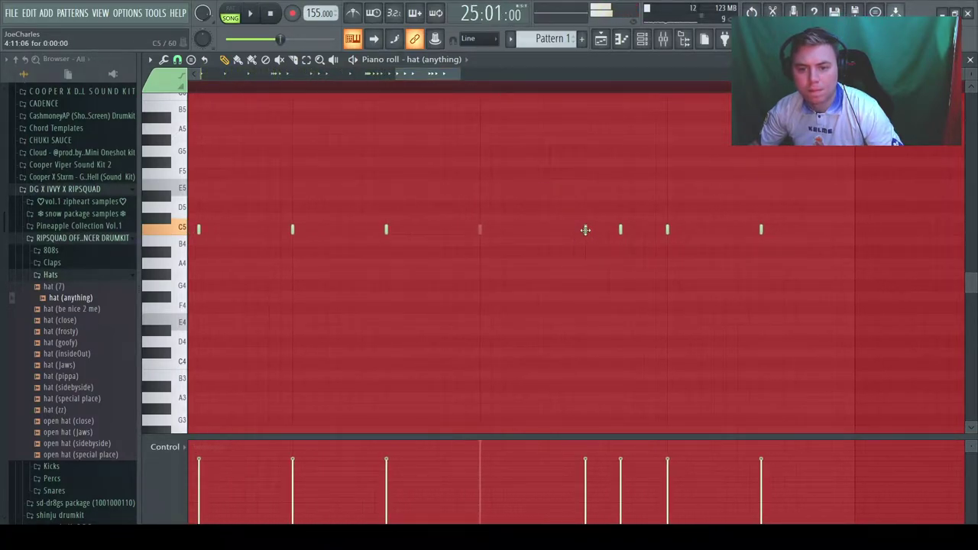
{"action": "left_click_drag", "start_coordinate": [426, 79], "coordinate": [429, 55]}
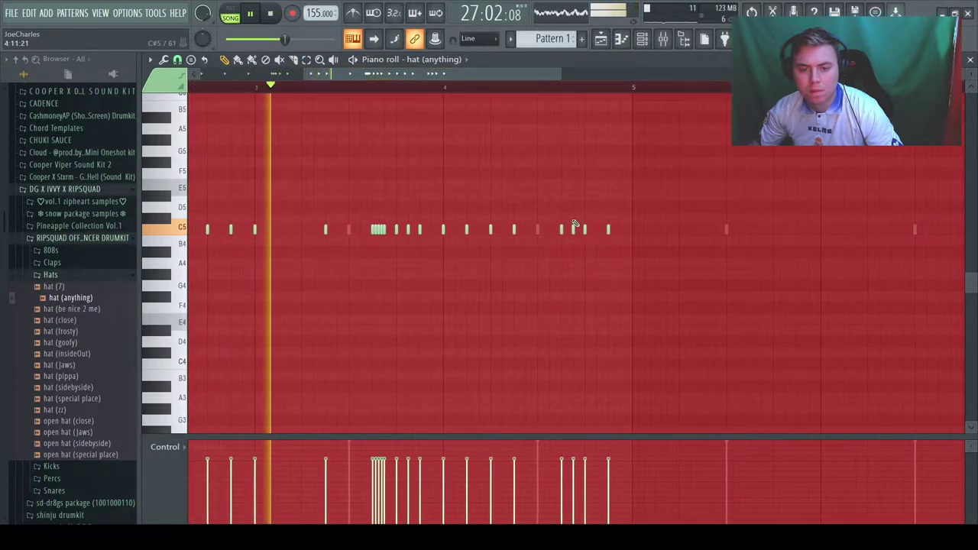
{"action": "left_click", "coordinate": [568, 229]}
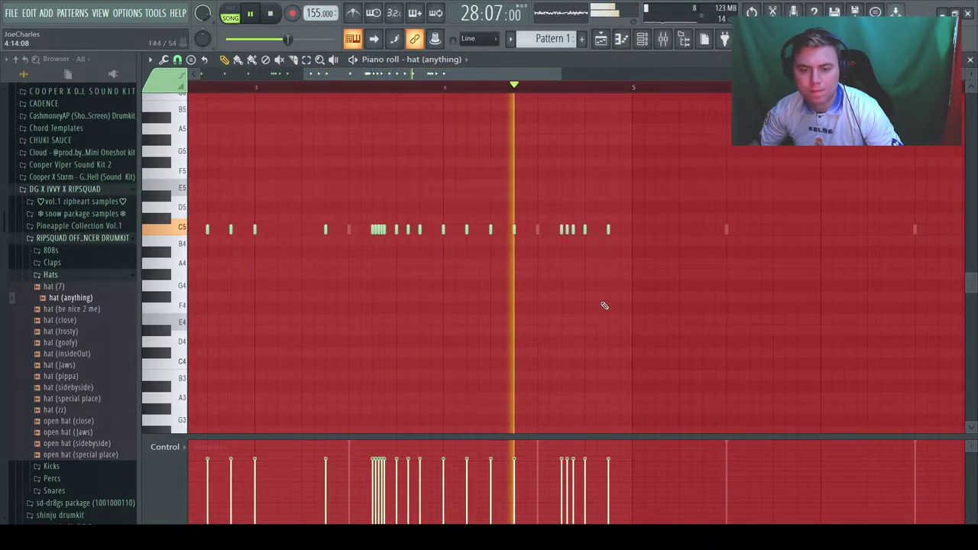
Step: Apply quick legato to the hat notes so each one extends to the next
{"action": "key", "text": "space"}
{"action": "scroll", "coordinate": [392, 72], "scroll_direction": "down", "scroll_amount": 2}
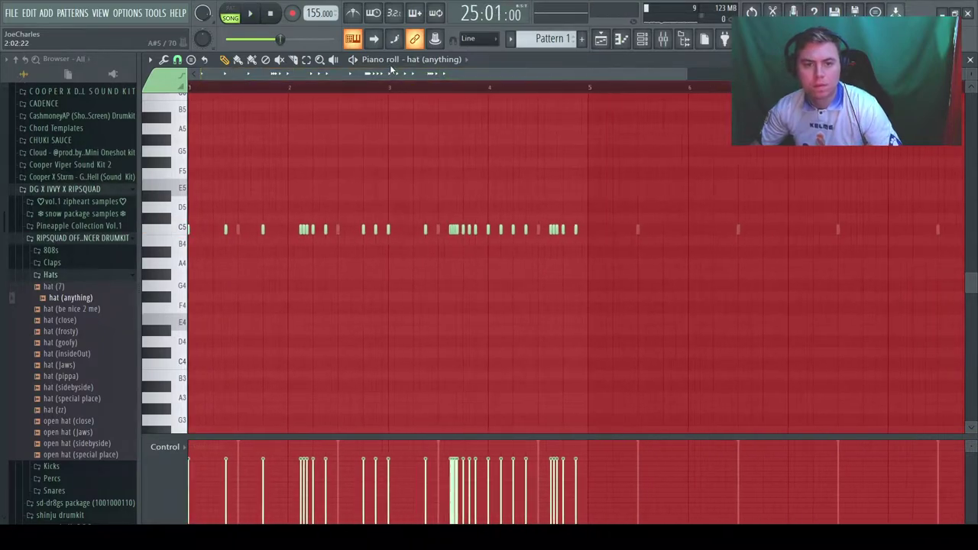
{"action": "key", "text": "ctrl+l"}
{"action": "key", "text": "space"}
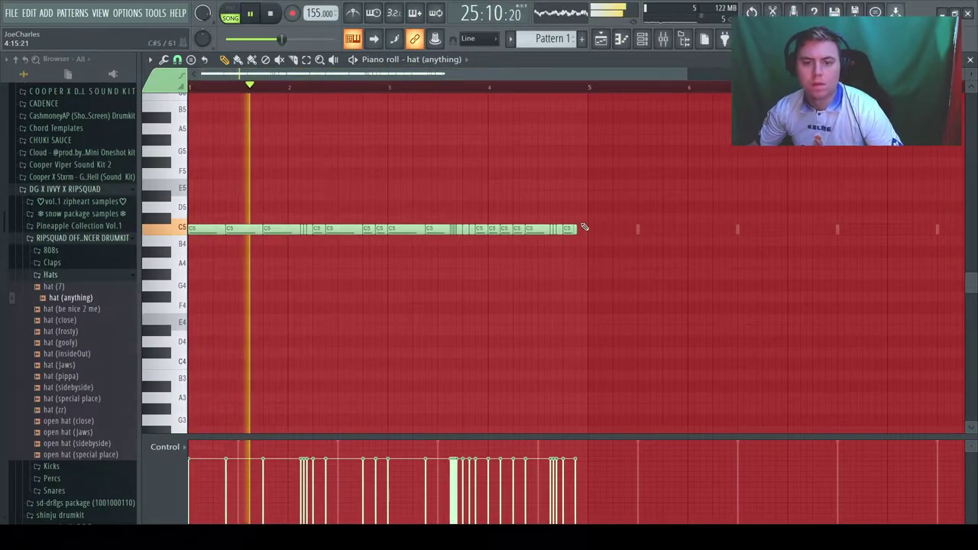
Step: Extend the last hat note to the end of bar 4 and duplicate the four-bar hat line into bars 5 to 8
{"action": "left_click_drag", "start_coordinate": [577, 228], "coordinate": [589, 230]}
{"action": "key", "text": "ctrl+b"}
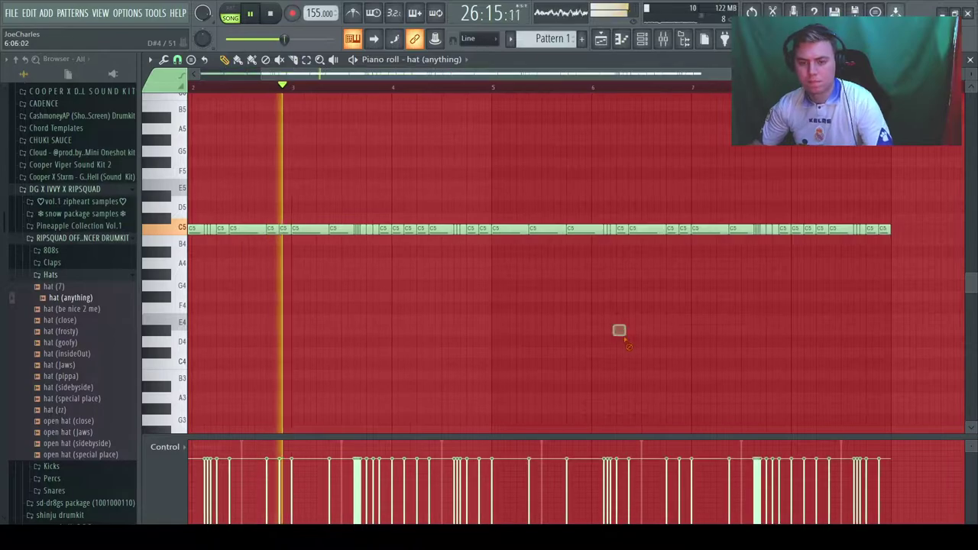
{"action": "left_click", "coordinate": [971, 59]}
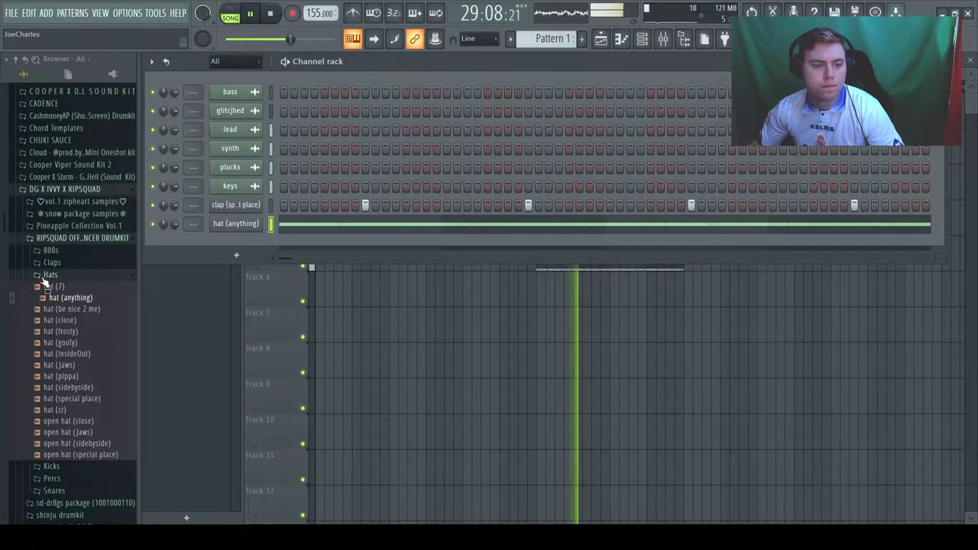
Step: Load snare (sidebyside) from the RIPSQUAD drumkit's Snares folder as a new channel below the hat
{"action": "left_click", "coordinate": [49, 250]}
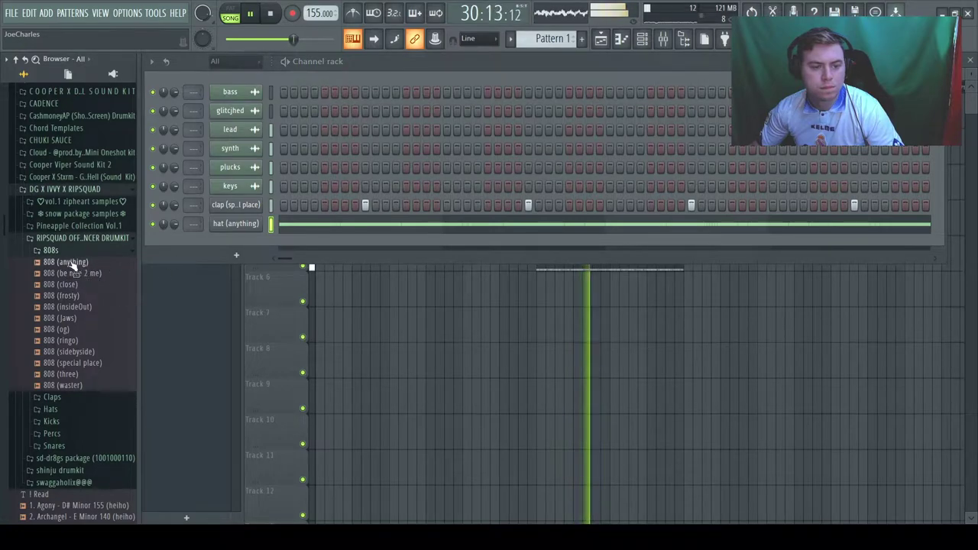
{"action": "left_click", "coordinate": [59, 251]}
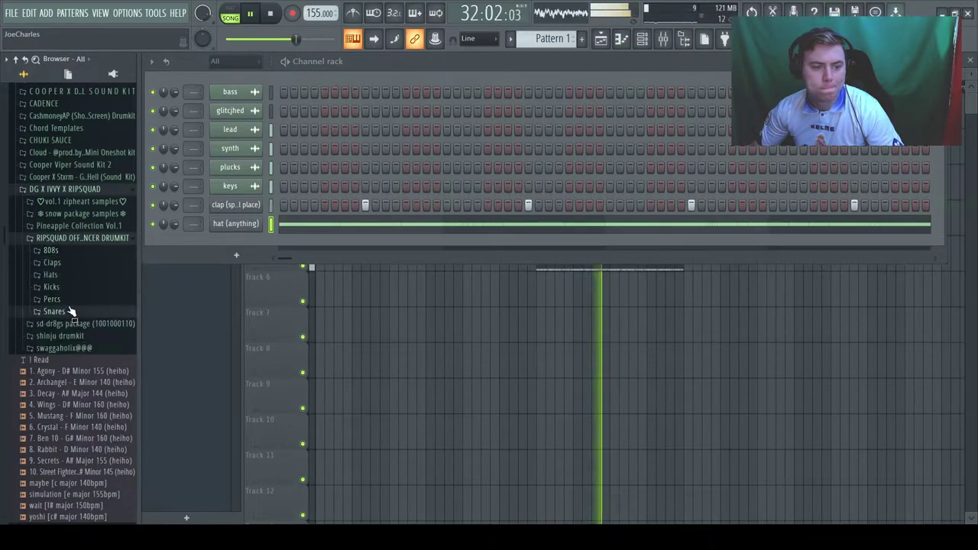
{"action": "left_click", "coordinate": [67, 311]}
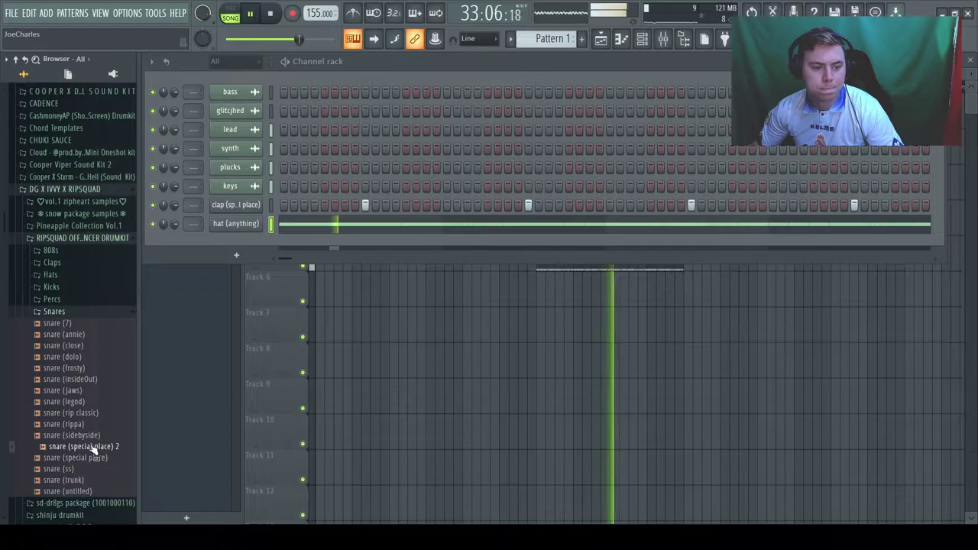
{"action": "key", "text": "space"}
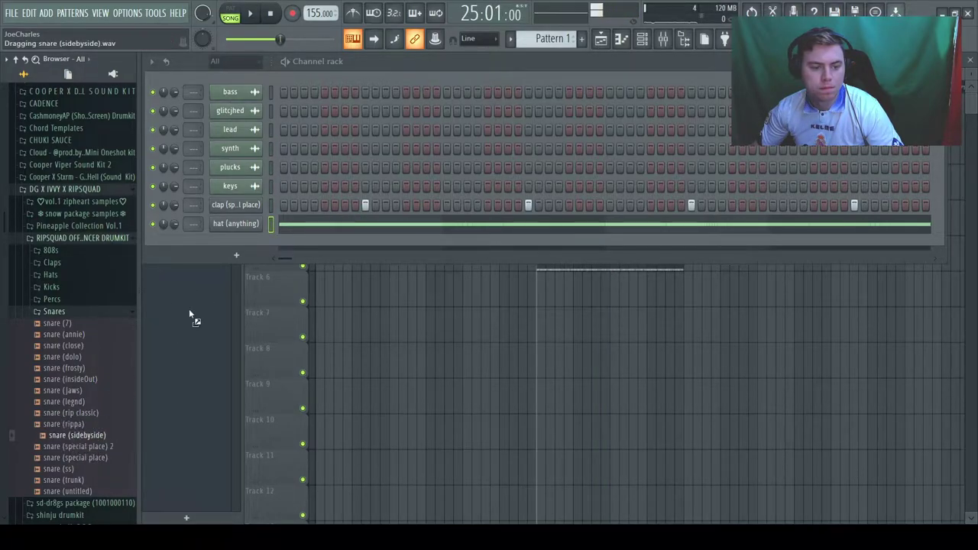
{"action": "left_click_drag", "start_coordinate": [233, 243], "coordinate": [234, 244]}
{"action": "key", "text": "space"}
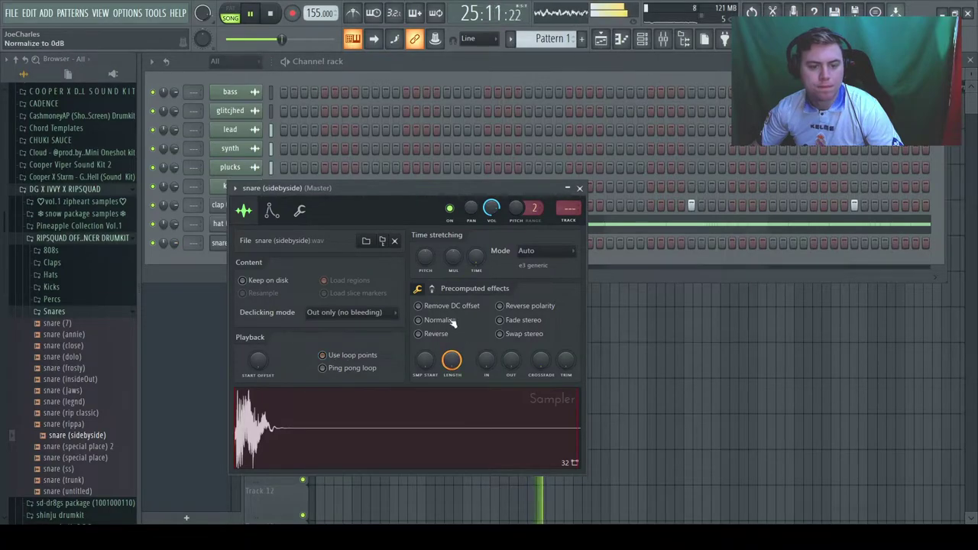
Step: Set the snare (sidebyside) channel to cut itself and place snare hits on steps 47 and 51 of Pattern 1
{"action": "left_click", "coordinate": [308, 211]}
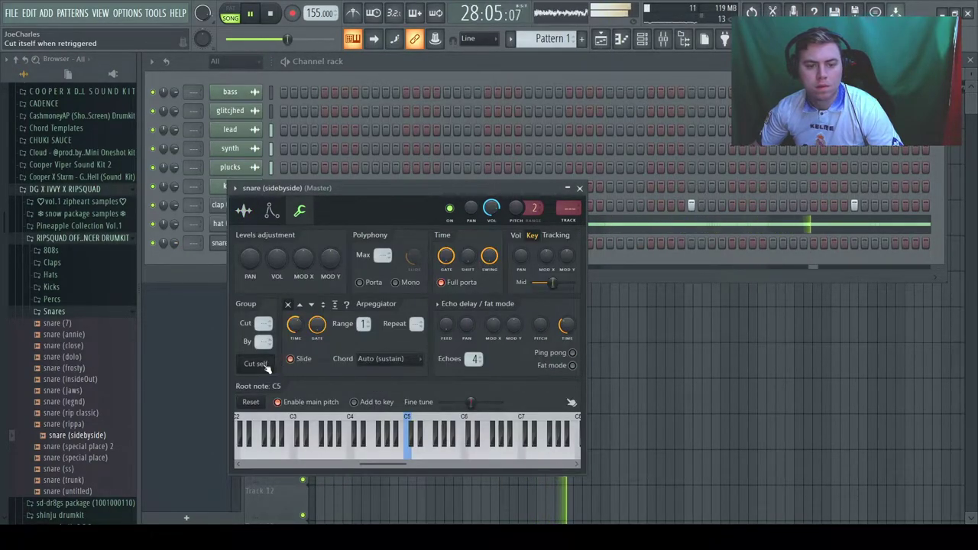
{"action": "left_click", "coordinate": [579, 188]}
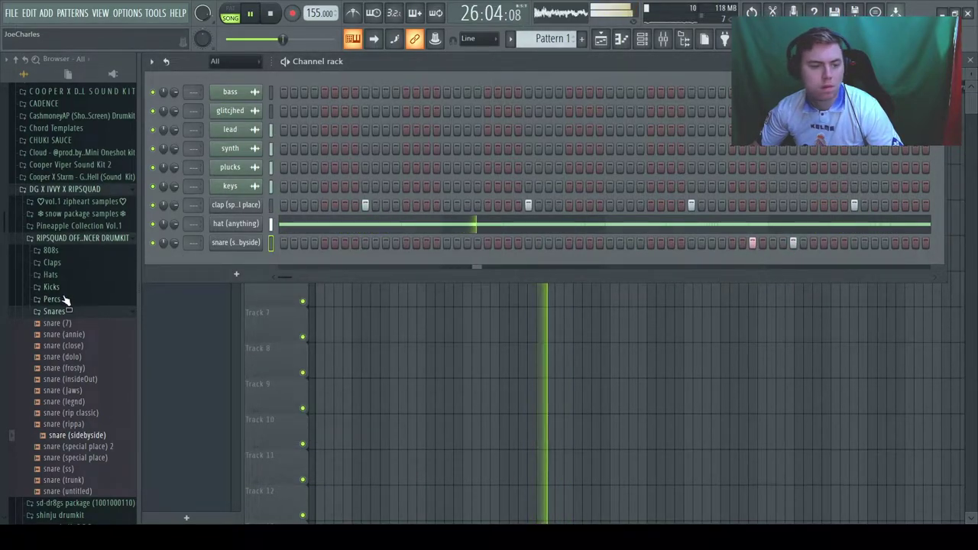
{"action": "left_click", "coordinate": [300, 225]}
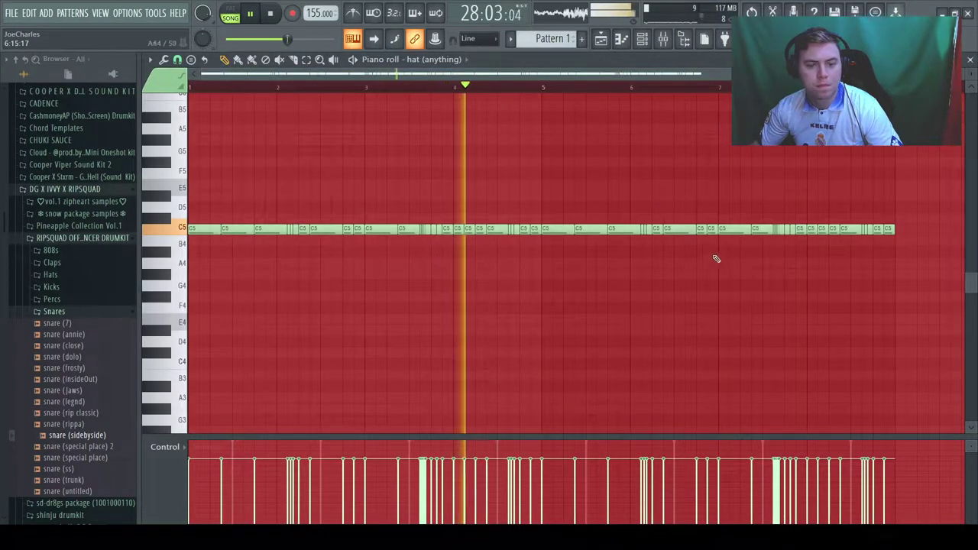
{"action": "left_click", "coordinate": [970, 60]}
Step: Load 808 [seto] from the shinju drumkit's 808s folder as a new channel below the snare
{"action": "left_click", "coordinate": [54, 312]}
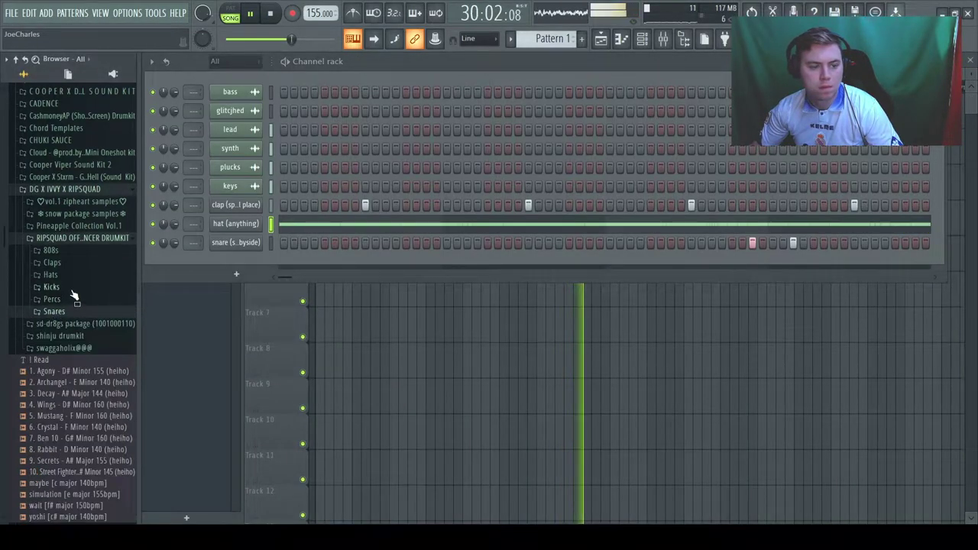
{"action": "left_click", "coordinate": [61, 239]}
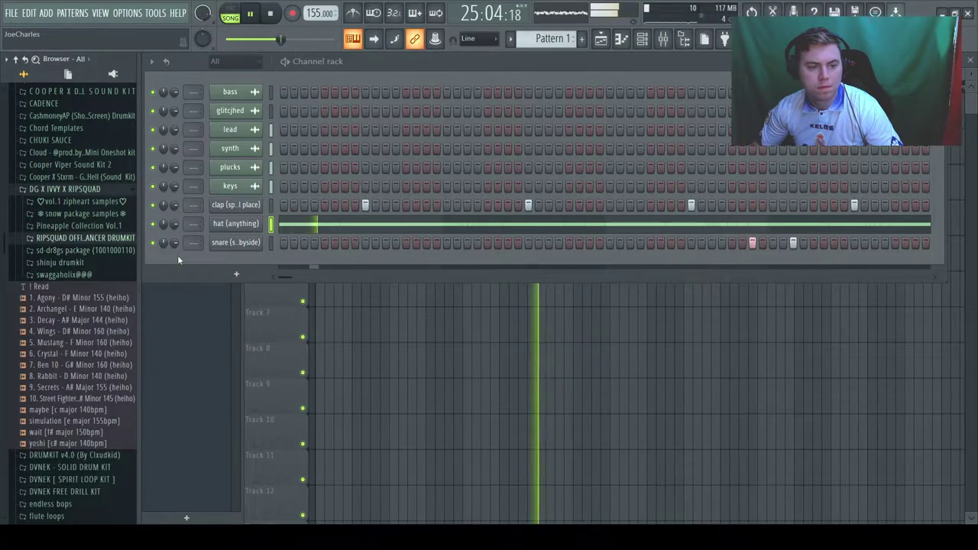
{"action": "left_click", "coordinate": [83, 262]}
{"action": "left_click", "coordinate": [82, 276]}
{"action": "key", "text": "space"}
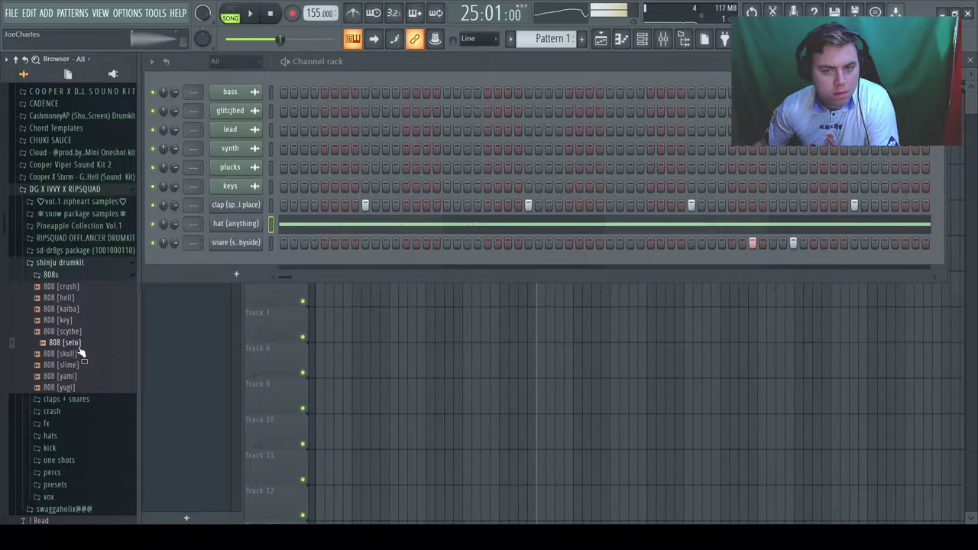
{"action": "left_click_drag", "start_coordinate": [213, 257], "coordinate": [215, 260]}
{"action": "key", "text": "space"}
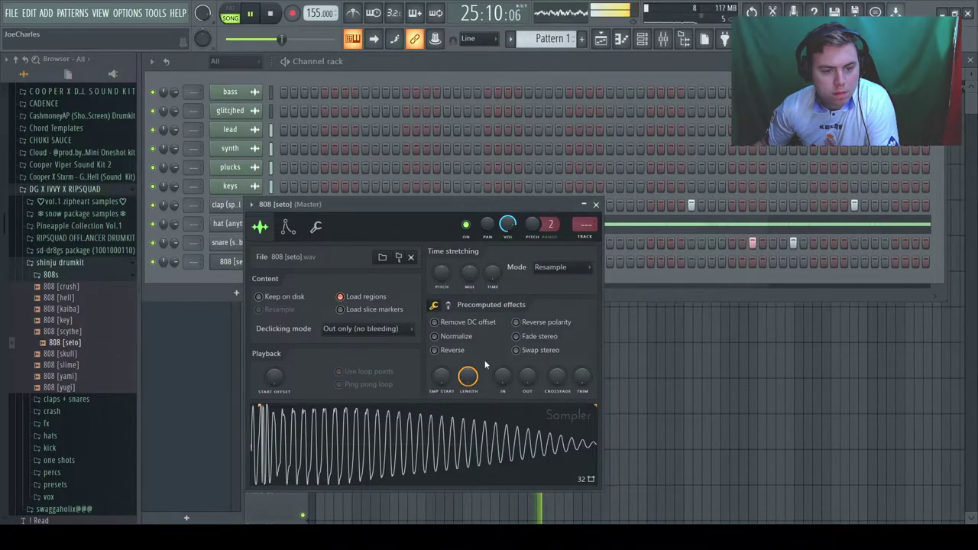
Step: Set the 808 [seto] to cut itself and enable its volume envelope with full hold and 100% decay time
{"action": "left_click", "coordinate": [316, 227]}
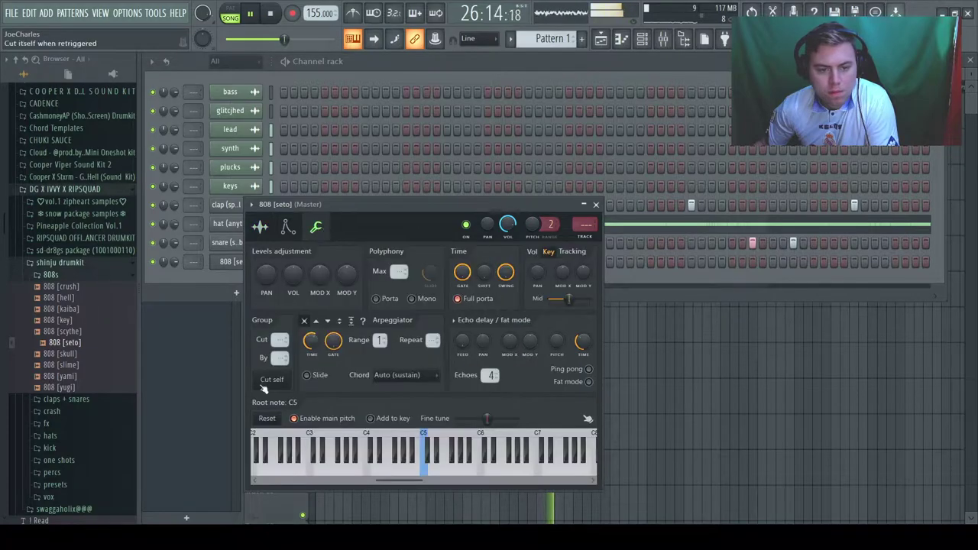
{"action": "left_click", "coordinate": [596, 205]}
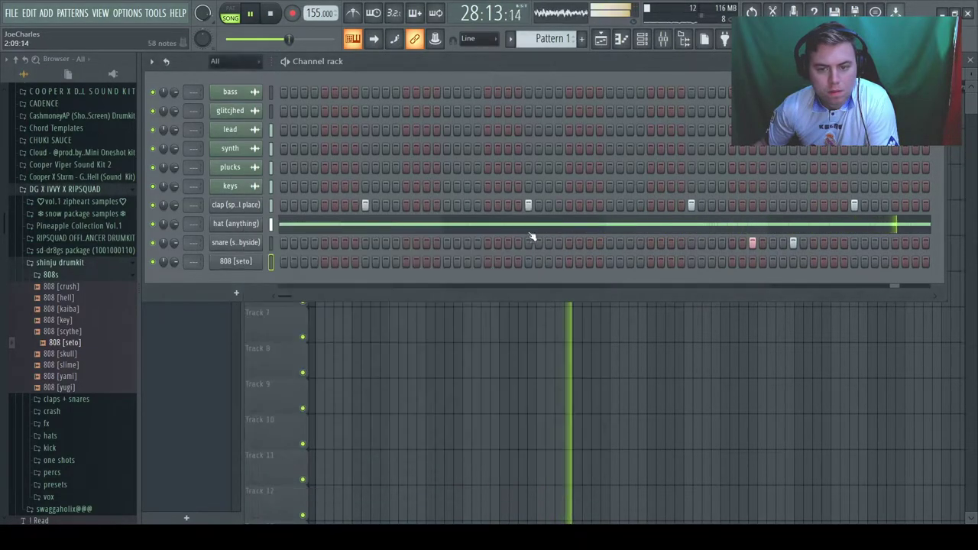
{"action": "left_click", "coordinate": [251, 263]}
{"action": "left_click", "coordinate": [288, 227]}
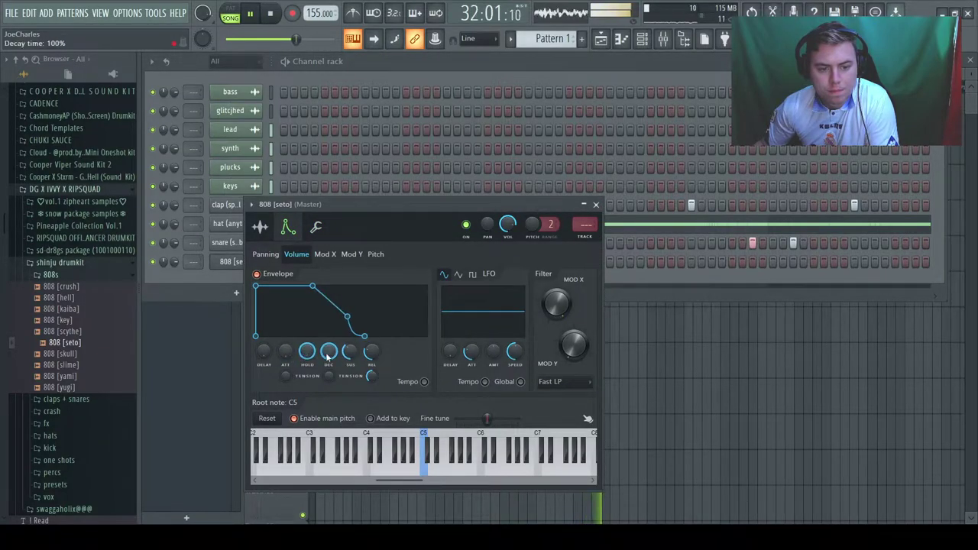
{"action": "left_click", "coordinate": [596, 205]}
Step: Place a two-step C5 note for the 808 [seto] at the start of bar 1 in its piano roll
{"action": "key", "text": "F7"}
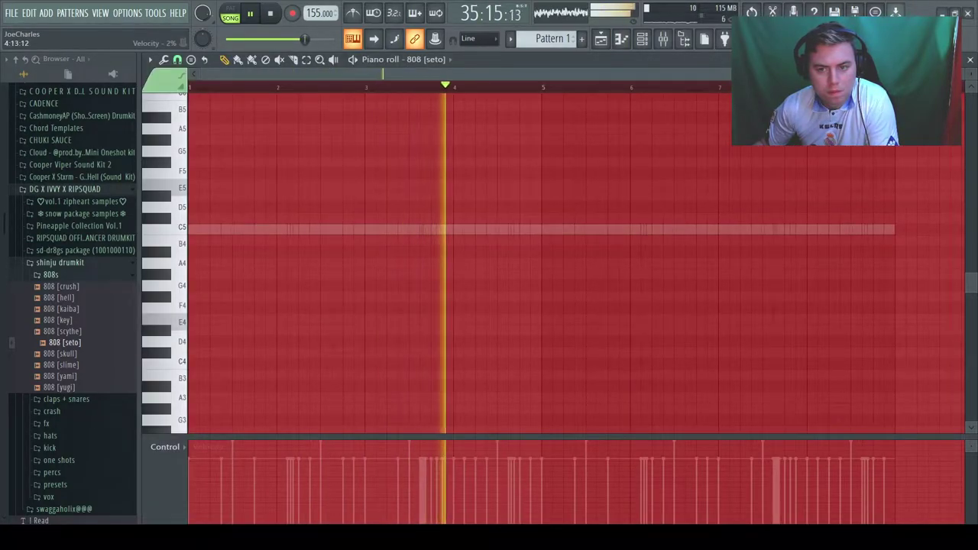
{"action": "key", "text": "space"}
{"action": "key", "text": "space"}
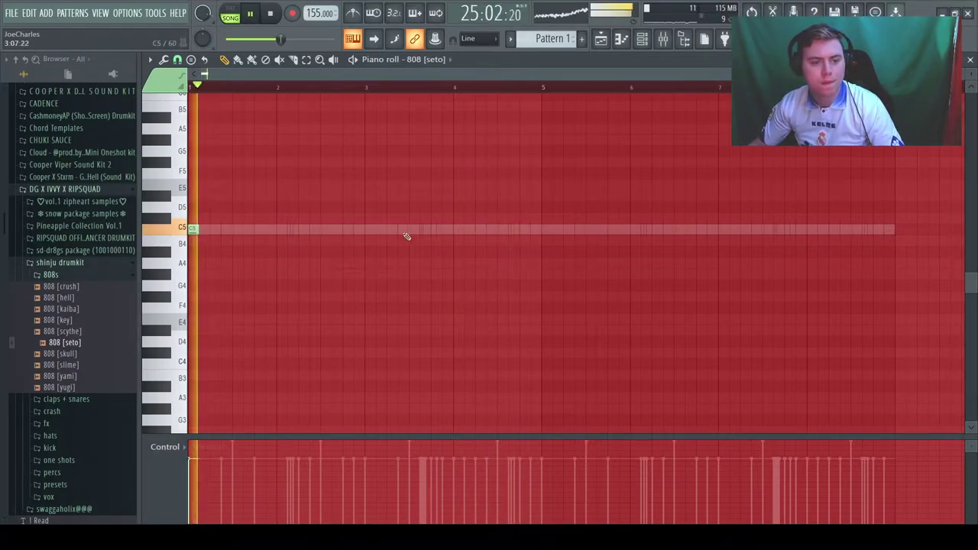
{"action": "key", "text": "space"}
Step: Clear the stray Pattern 1 clip from Track 10 of the playlist and check the Agony loop in the DG X IVVY X RIPSQUAD folder
{"action": "key", "text": "F7"}
{"action": "key", "text": "F6"}
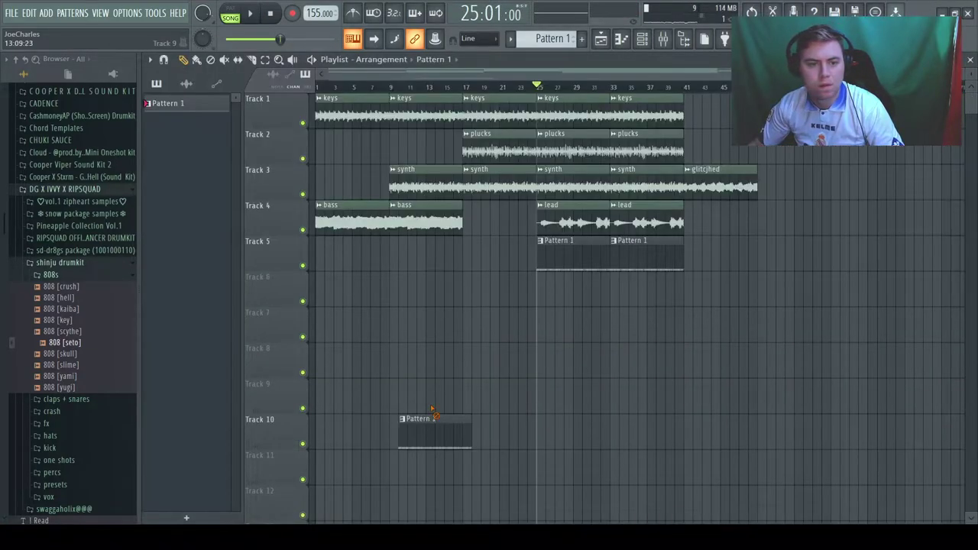
{"action": "left_click", "coordinate": [52, 263]}
{"action": "left_click", "coordinate": [63, 275]}
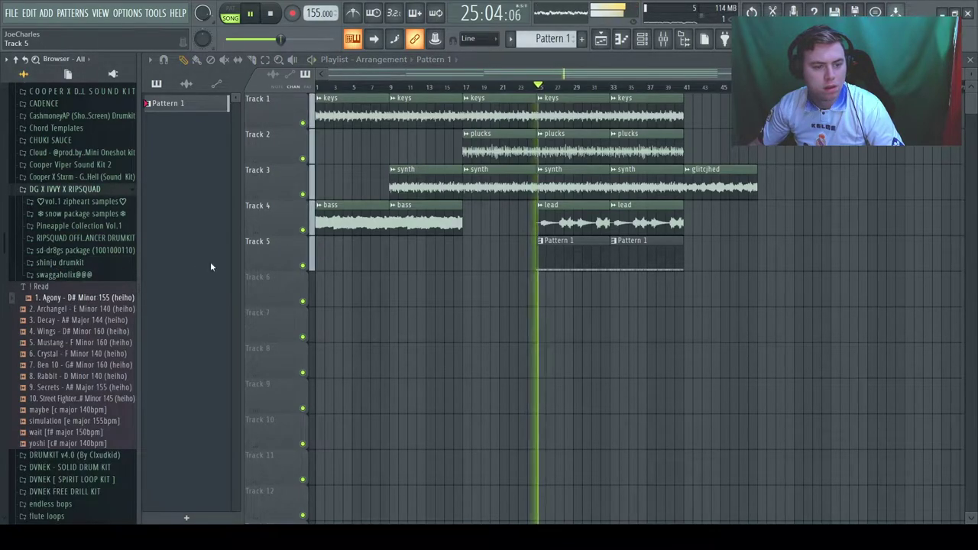
Step: Open the 808 [seto] piano roll and set its scale highlighting to the root note D#
{"action": "left_click", "coordinate": [628, 38]}
{"action": "left_click", "coordinate": [629, 39]}
{"action": "left_click", "coordinate": [630, 39]}
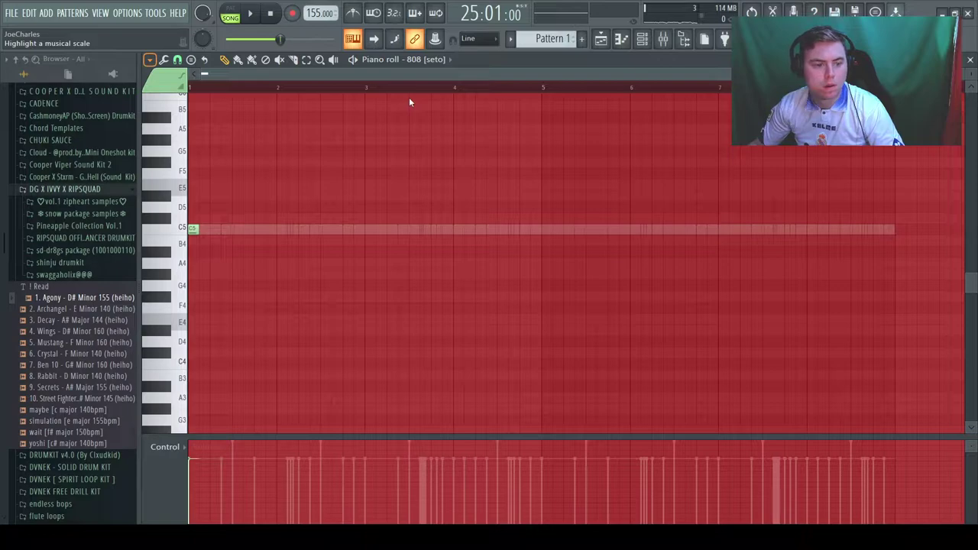
{"action": "key", "text": "3"}
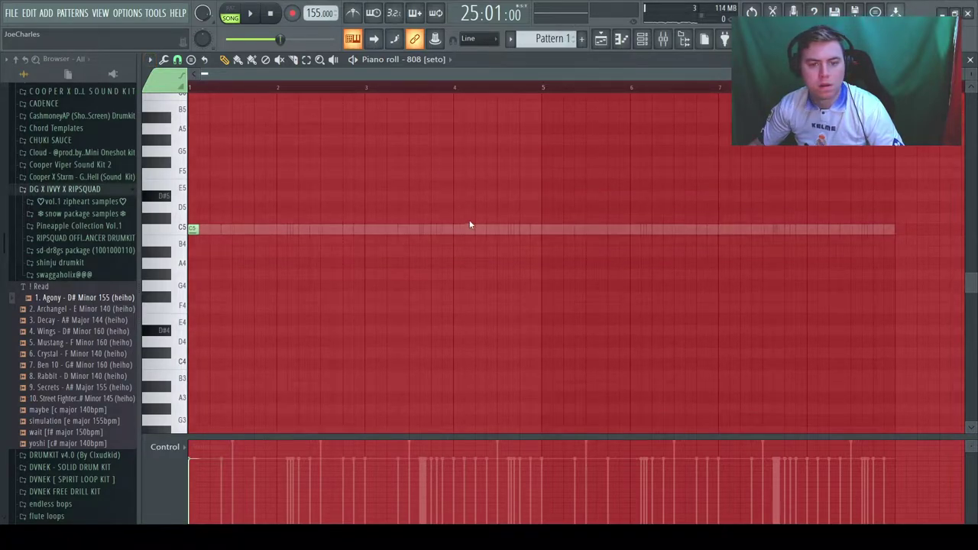
Step: Lengthen the opening 808 note to one full bar and move it up to D#5
{"action": "key", "text": "space"}
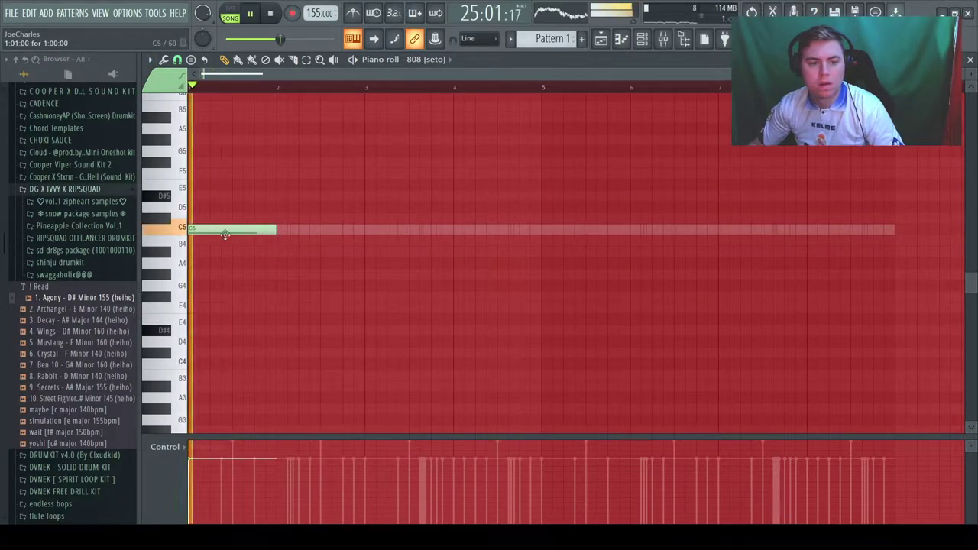
{"action": "key", "text": "space"}
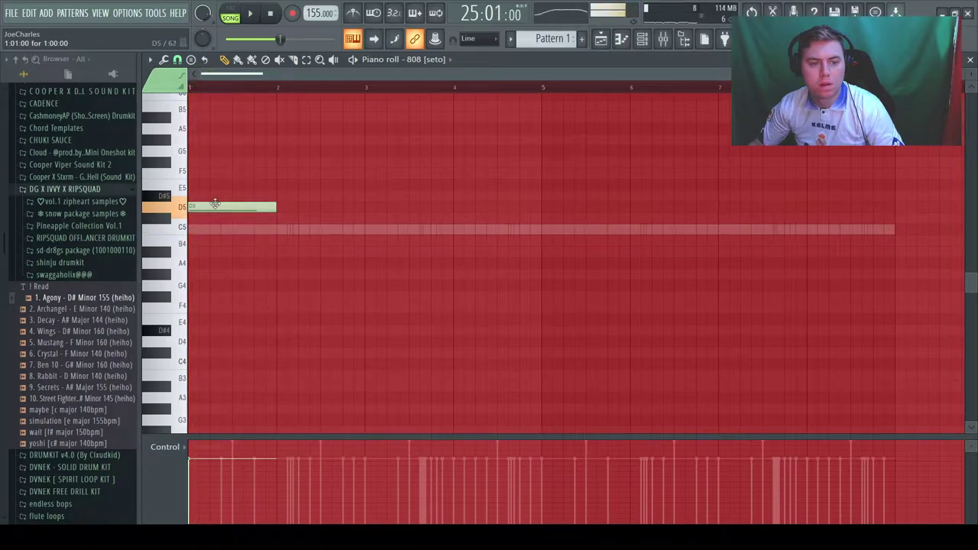
{"action": "scroll", "coordinate": [248, 292], "scroll_direction": "up", "scroll_amount": 4}
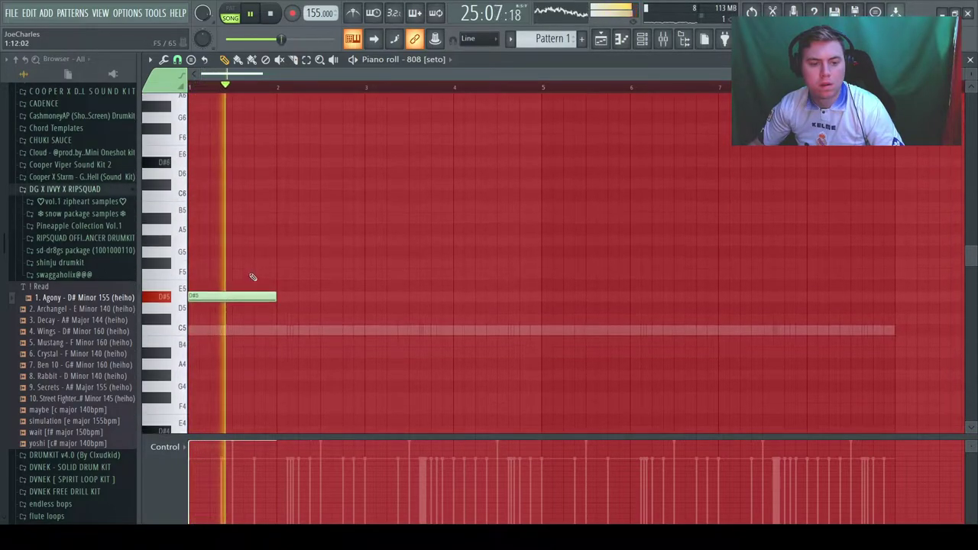
Step: Shorten the opening D#5 note to about half a bar and add a matching D#5 note at step 13 of bar 1
{"action": "left_click_drag", "start_coordinate": [276, 298], "coordinate": [234, 298]}
{"action": "left_click", "coordinate": [257, 297]}
{"action": "left_click", "coordinate": [322, 306]}
{"action": "right_click", "coordinate": [321, 307]}
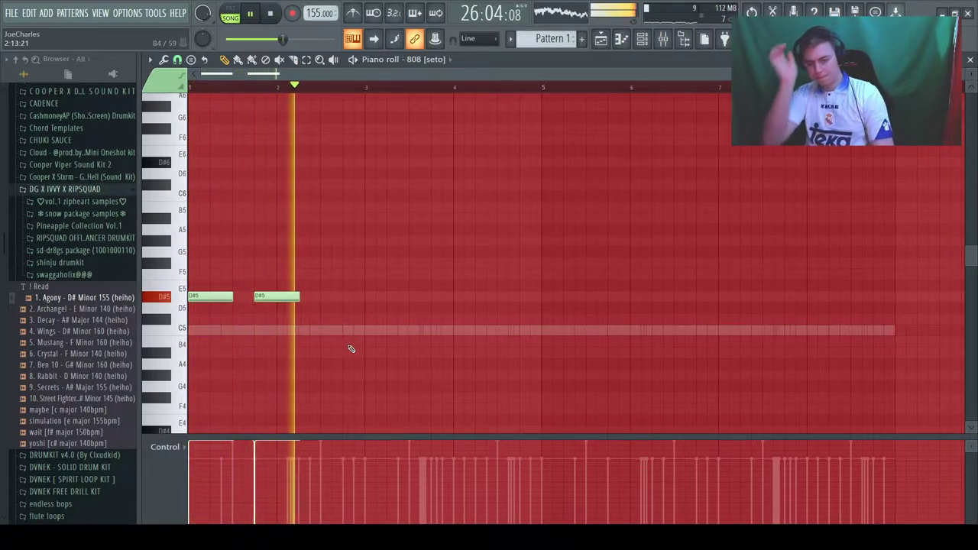
Step: Add a five-step D#5 note at step 11 of bar 2 and another at the start of bar 3
{"action": "left_click", "coordinate": [346, 297]}
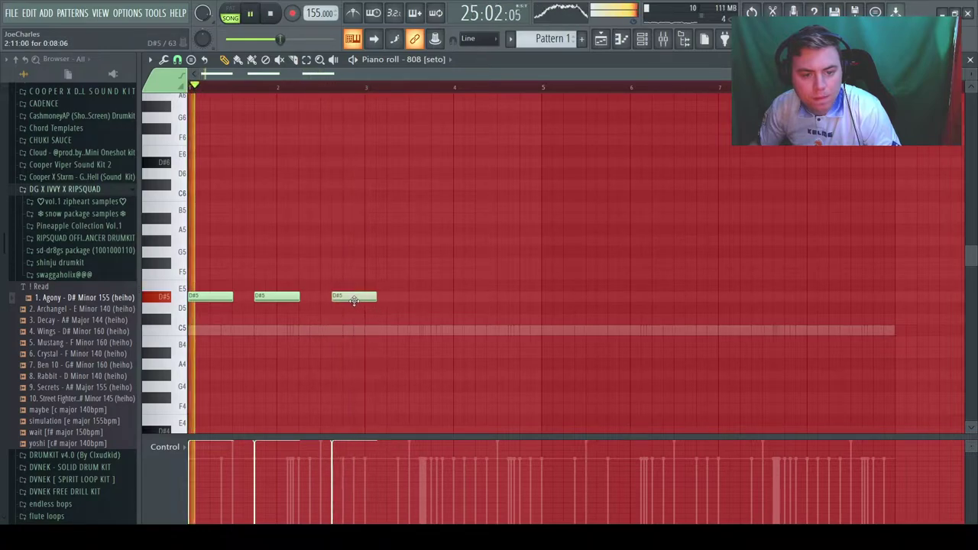
{"action": "left_click_drag", "start_coordinate": [376, 297], "coordinate": [358, 298]}
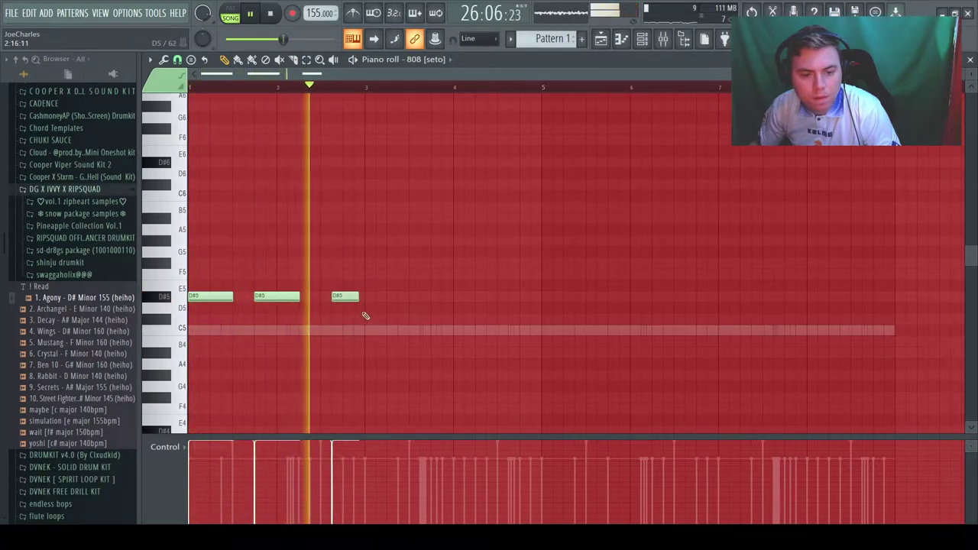
{"action": "left_click", "coordinate": [378, 298]}
{"action": "left_click", "coordinate": [399, 330]}
{"action": "right_click", "coordinate": [401, 330]}
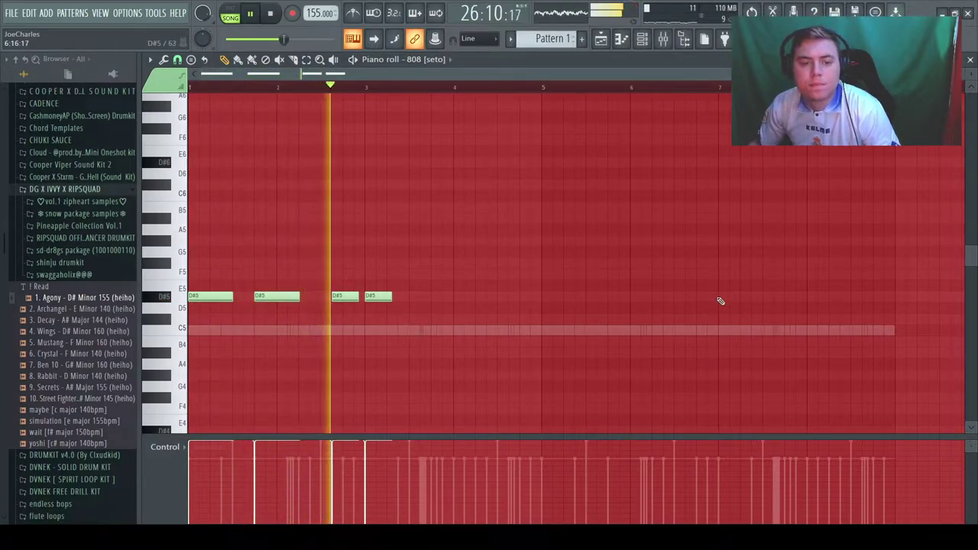
Step: Add two more five-step D#5 notes at steps 7 and 13 of bar 3
{"action": "left_click", "coordinate": [400, 298]}
{"action": "left_click", "coordinate": [433, 299]}
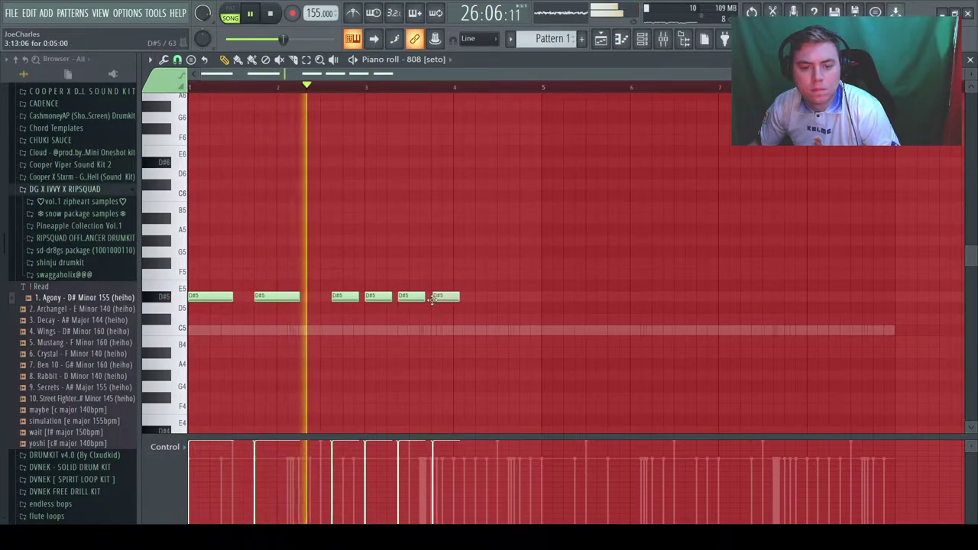
{"action": "left_click_drag", "start_coordinate": [457, 74], "coordinate": [366, 74]}
{"action": "scroll", "coordinate": [481, 314], "scroll_direction": "down", "scroll_amount": 2}
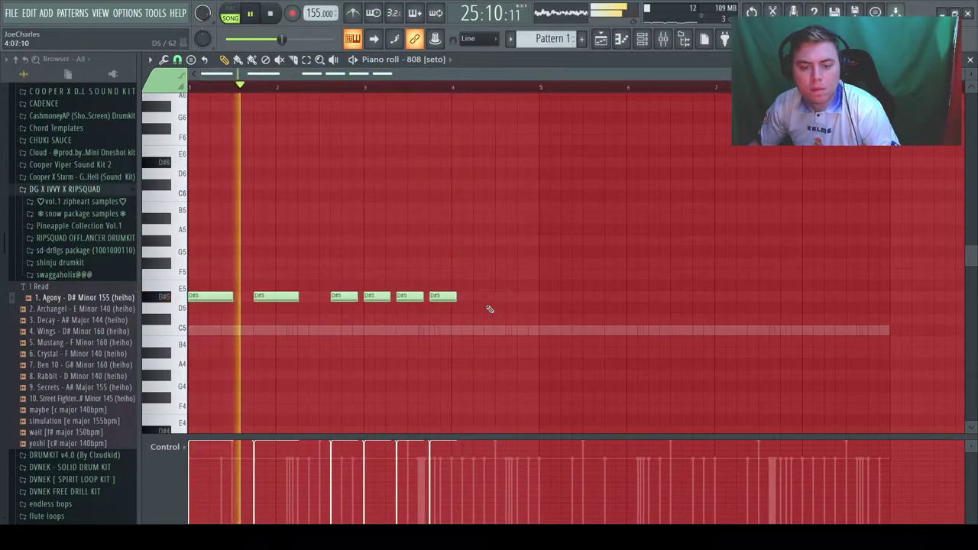
Step: Raise the 808 note late in bar 2 to F#5 and add an F#5 note at step 11 of bar 4
{"action": "key", "text": "space"}
{"action": "left_click", "coordinate": [344, 295]}
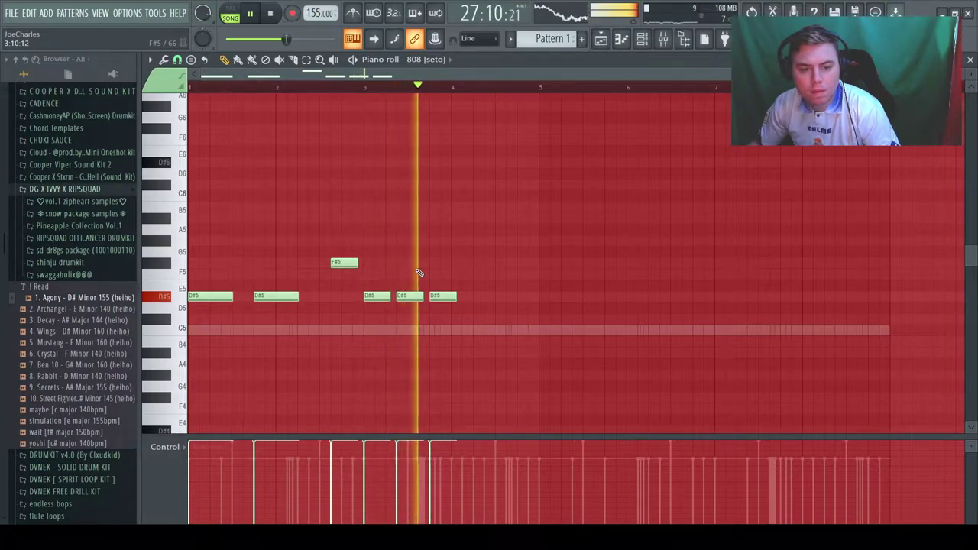
{"action": "key", "text": "space"}
{"action": "left_click", "coordinate": [510, 265]}
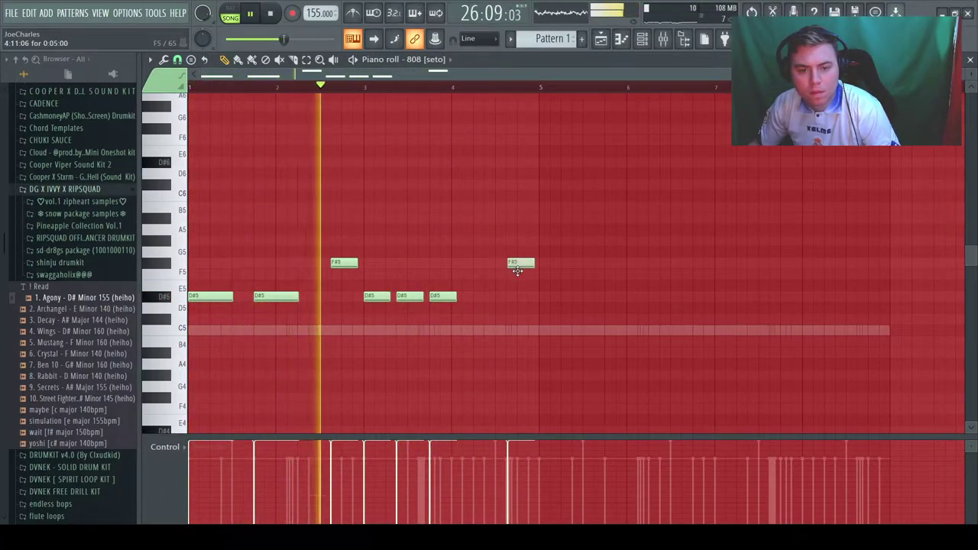
Step: Shorten the F#5 note in bar 4 to one step and follow it with a short F#5 and a short A#5
{"action": "scroll", "coordinate": [532, 75], "scroll_direction": "up", "scroll_amount": 5}
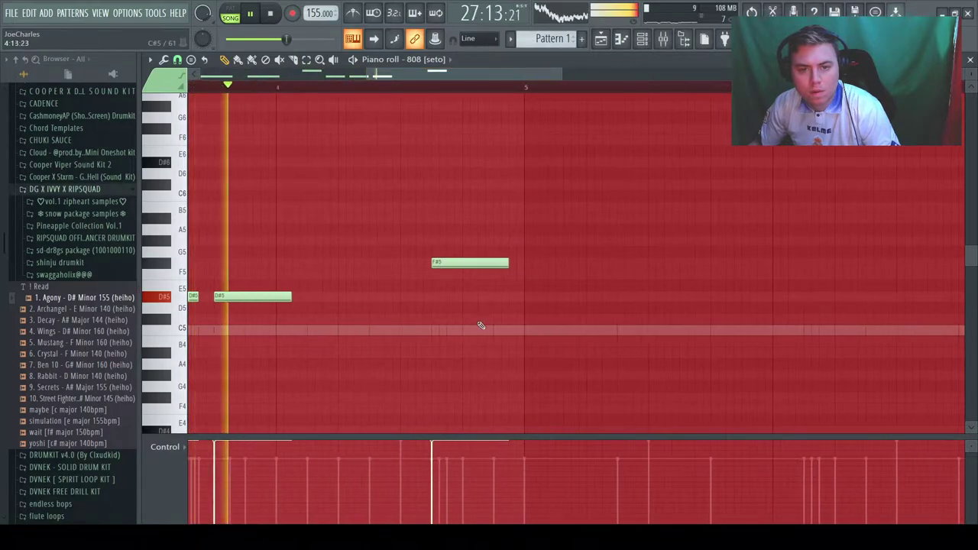
{"action": "left_click_drag", "start_coordinate": [507, 264], "coordinate": [452, 280]}
{"action": "key", "text": "space"}
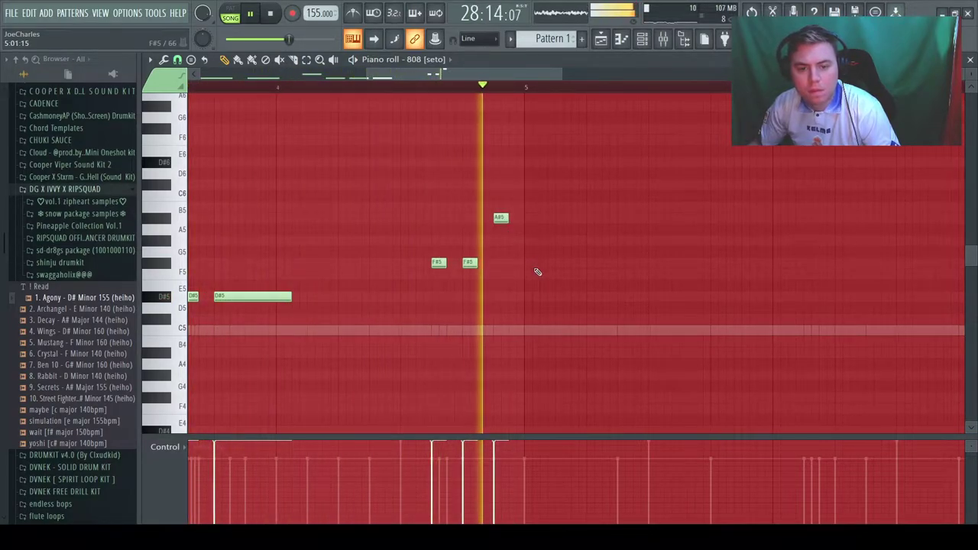
Step: Turn the F#5 notes in bar 4 into a quick roll and add a two-step D#5 note at the start of bar 5
{"action": "left_click", "coordinate": [454, 263]}
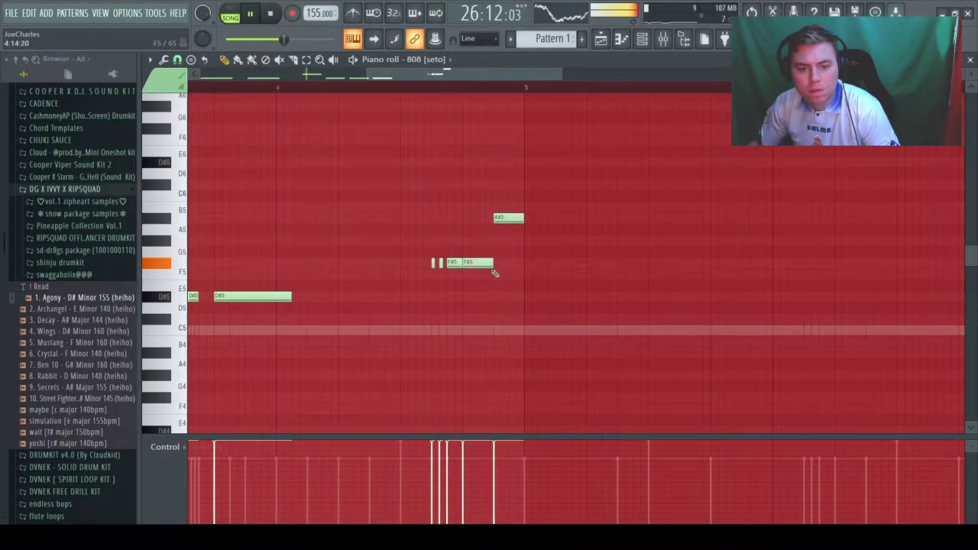
{"action": "left_click_drag", "start_coordinate": [535, 333], "coordinate": [609, 350]}
{"action": "key", "text": "space"}
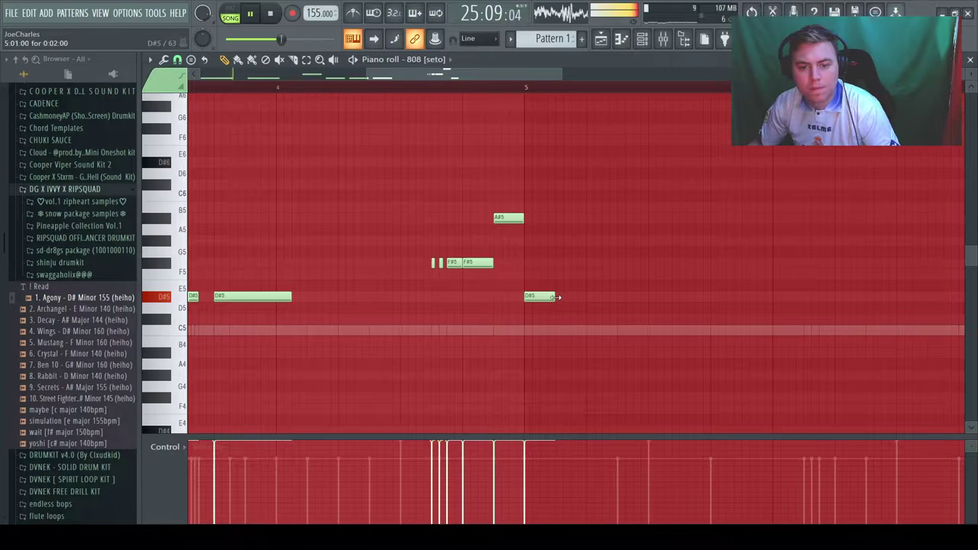
Step: Add two-step D#5 notes at steps 7 and 13 of bar 5
{"action": "scroll", "coordinate": [429, 77], "scroll_direction": "down", "scroll_amount": 5}
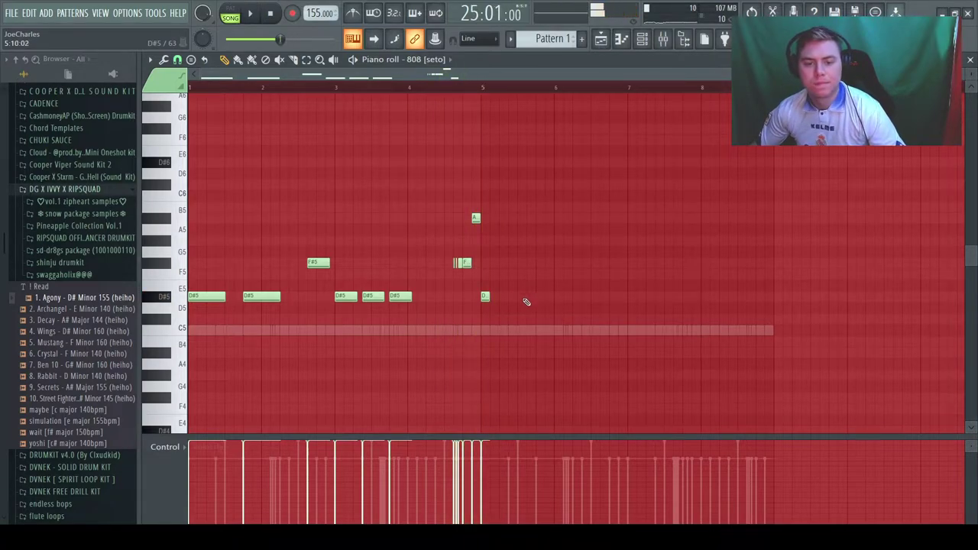
{"action": "scroll", "coordinate": [509, 74], "scroll_direction": "up", "scroll_amount": 4}
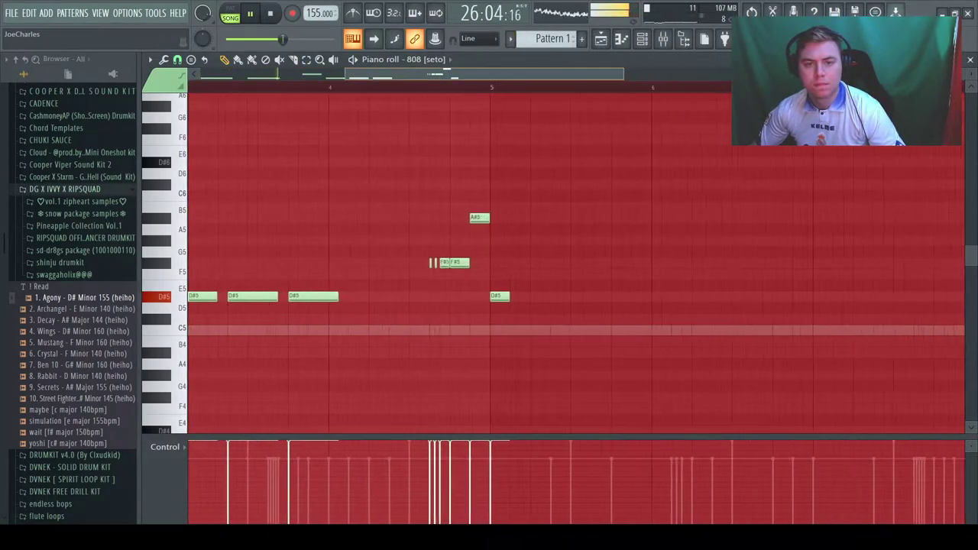
{"action": "key", "text": "space"}
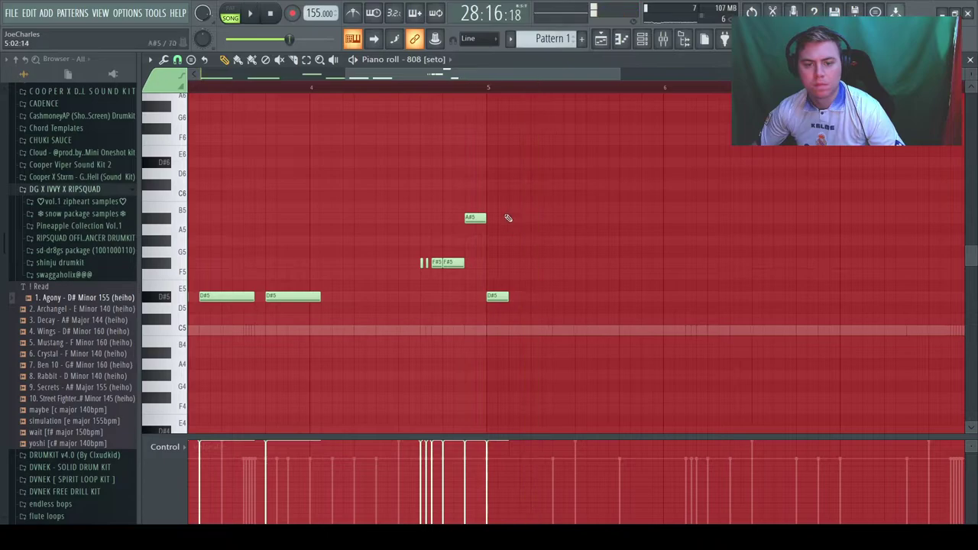
{"action": "key", "text": "space"}
{"action": "left_click", "coordinate": [559, 297]}
{"action": "key", "text": "space"}
{"action": "left_click", "coordinate": [623, 296]}
{"action": "key", "text": "space"}
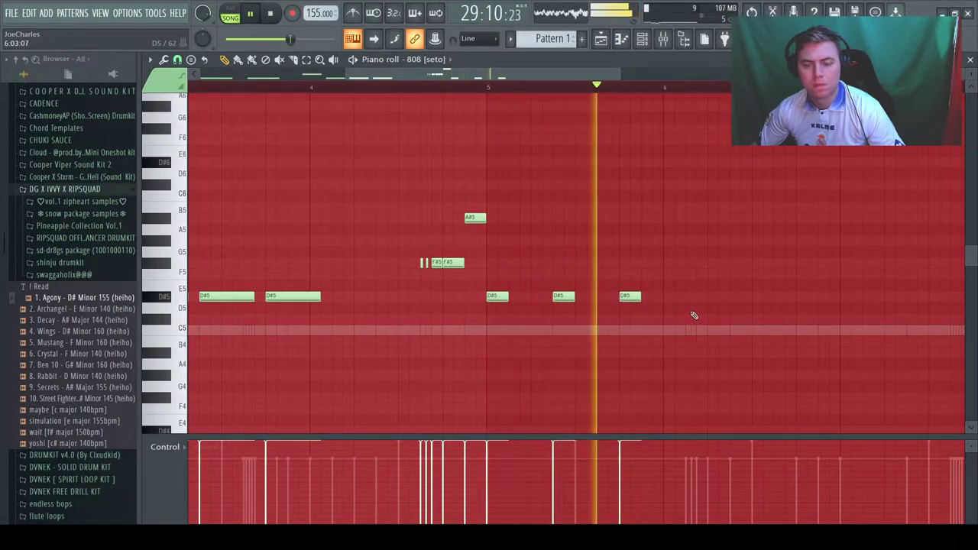
Step: Raise the middle note of bar 5 to F#5, and lower the last one to C#5 with a six-step length
{"action": "key", "text": "space"}
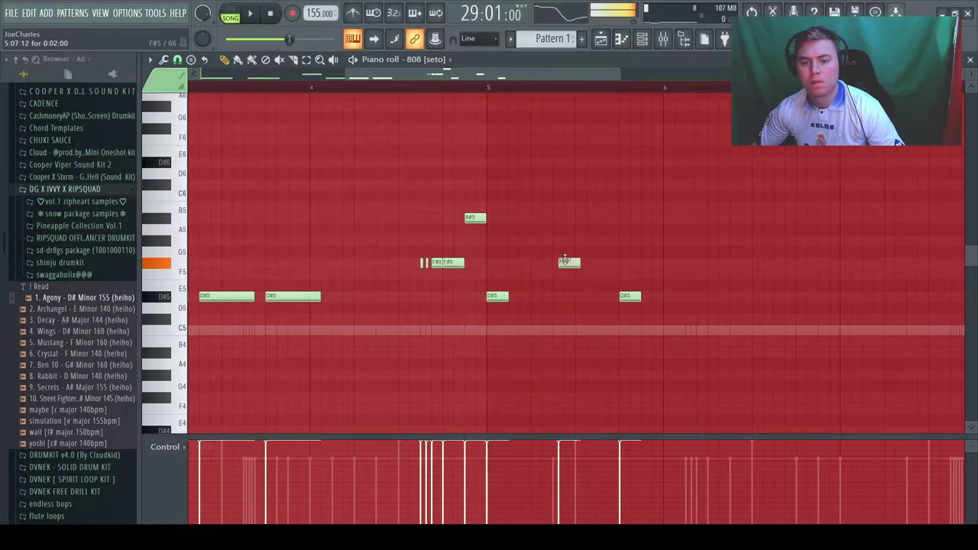
{"action": "key", "text": "space"}
{"action": "key", "text": "space"}
{"action": "left_click_drag", "start_coordinate": [631, 296], "coordinate": [685, 320]}
{"action": "key", "text": "space"}
{"action": "key", "text": "space"}
{"action": "key", "text": "space"}
{"action": "key", "text": "space"}
Step: Add two back-to-back six-step D#5 notes starting at step 5 of bar 6
{"action": "left_click", "coordinate": [741, 297]}
{"action": "key", "text": "space"}
{"action": "left_click_drag", "start_coordinate": [745, 298], "coordinate": [720, 299]}
{"action": "key", "text": "space"}
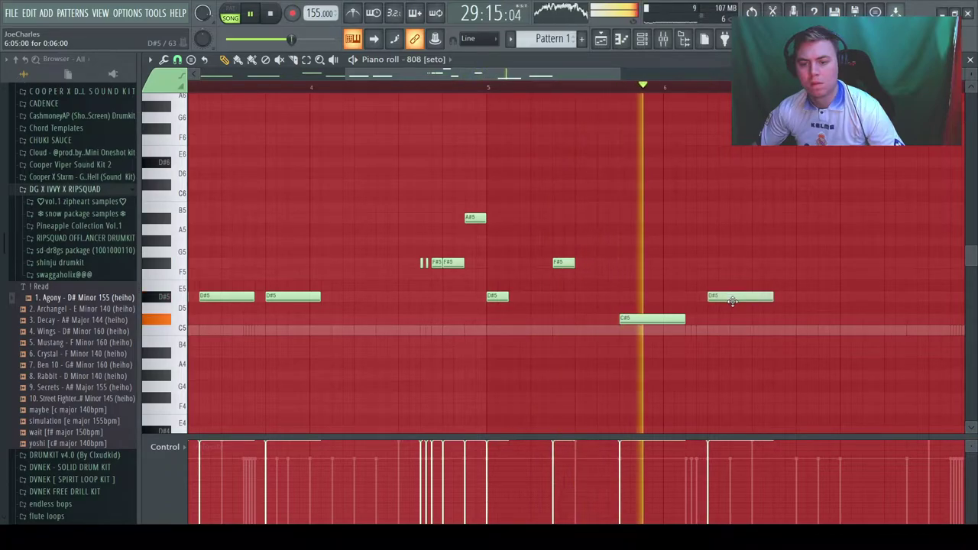
{"action": "left_click", "coordinate": [795, 297]}
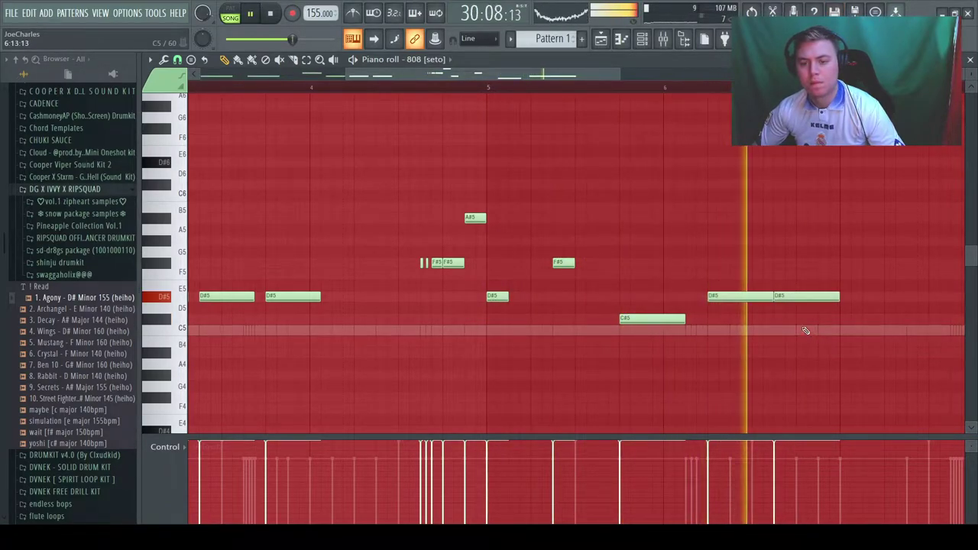
Step: Add two back-to-back six-step F#5 notes from the start of bar 7
{"action": "left_click", "coordinate": [842, 275]}
{"action": "key", "text": "space"}
{"action": "left_click_drag", "start_coordinate": [842, 272], "coordinate": [842, 263]}
{"action": "key", "text": "space"}
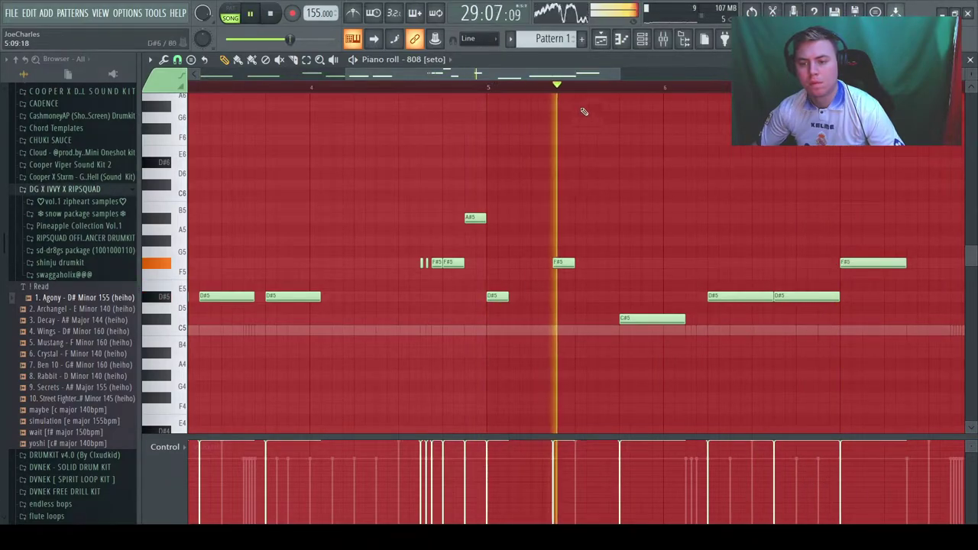
{"action": "left_click_drag", "start_coordinate": [621, 74], "coordinate": [772, 75]}
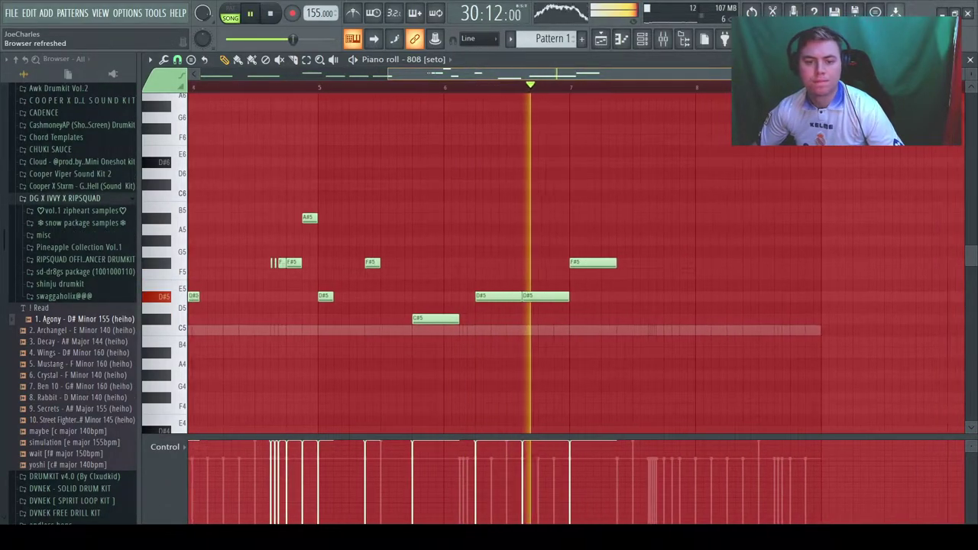
{"action": "left_click", "coordinate": [596, 263]}
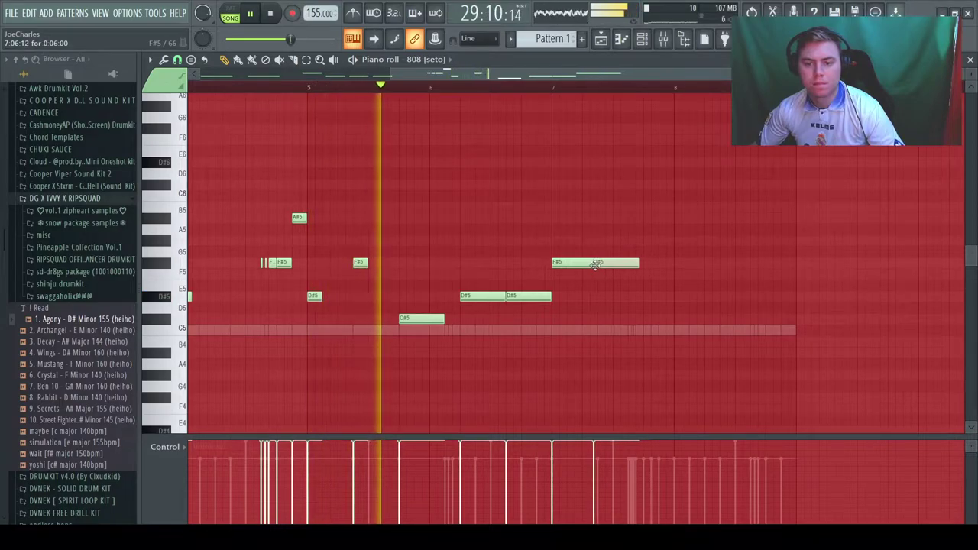
Step: Finish bar 7 with two short F#5 notes at steps 13 and 15
{"action": "left_click", "coordinate": [644, 263]}
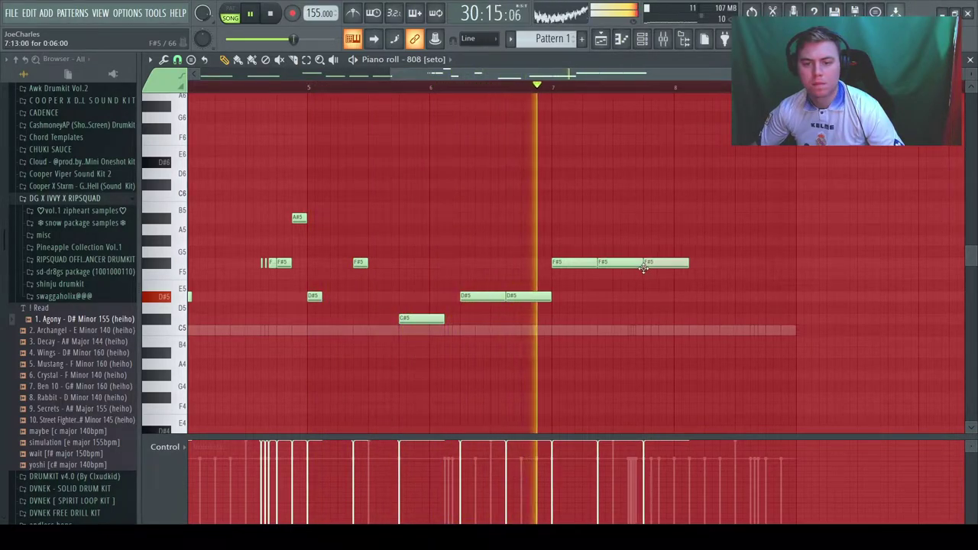
{"action": "left_click_drag", "start_coordinate": [688, 263], "coordinate": [655, 267]}
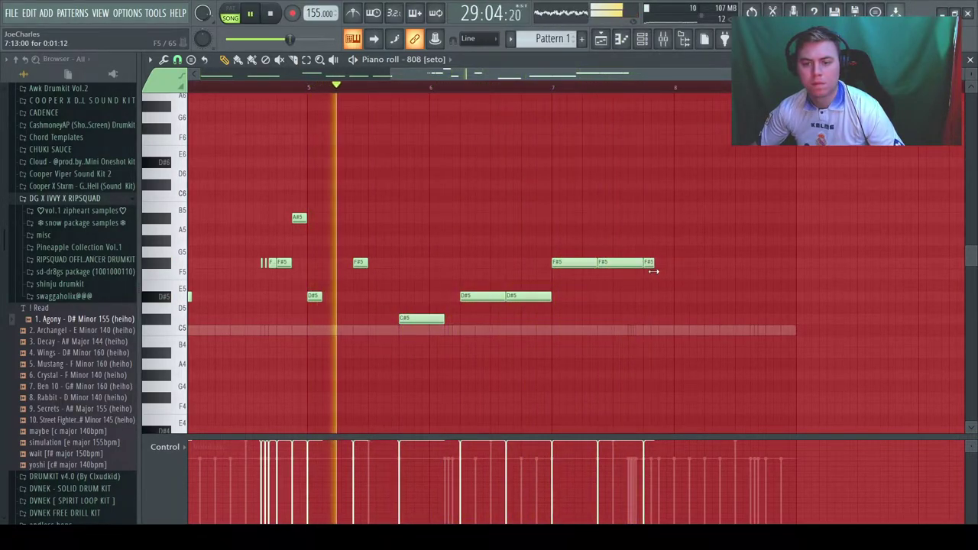
{"action": "left_click", "coordinate": [659, 265]}
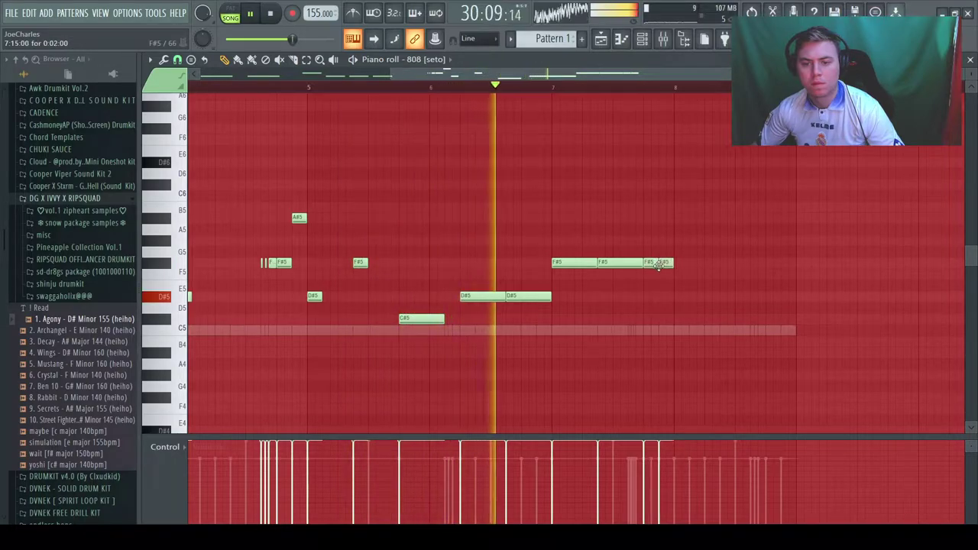
Step: Add a six-step G#5 note at the start of bar 8 and a D#5 note filling the rest of the bar
{"action": "left_click", "coordinate": [677, 295]}
{"action": "left_click_drag", "start_coordinate": [688, 296], "coordinate": [719, 241]}
{"action": "left_click", "coordinate": [729, 265]}
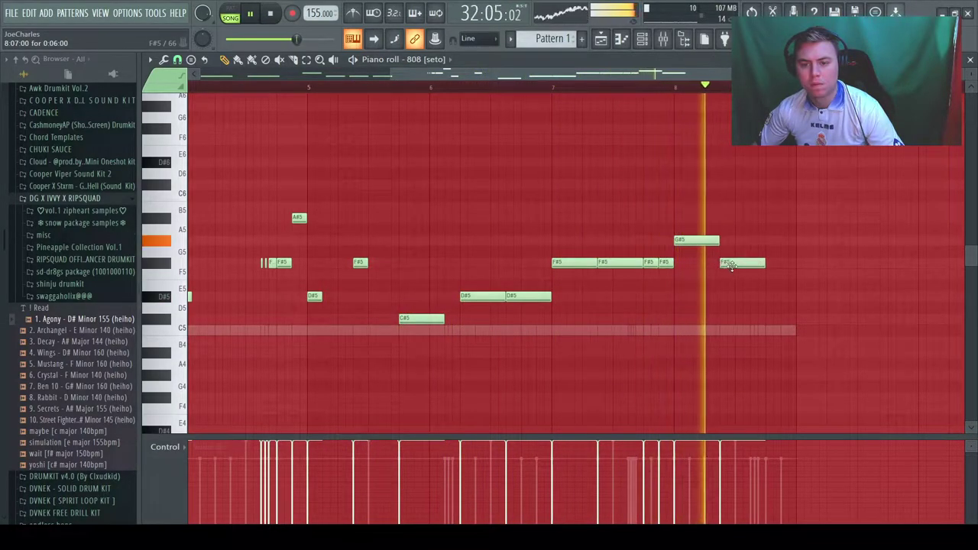
{"action": "left_click_drag", "start_coordinate": [742, 265], "coordinate": [795, 318]}
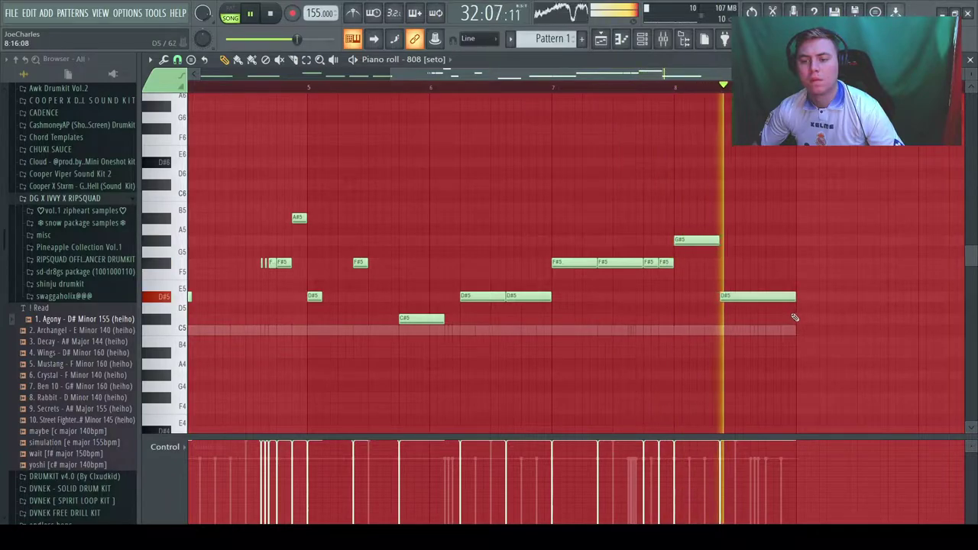
Step: Extend the second F#5 note of bar 7 in place of the short note after it, and return to the playlist
{"action": "key", "text": "space"}
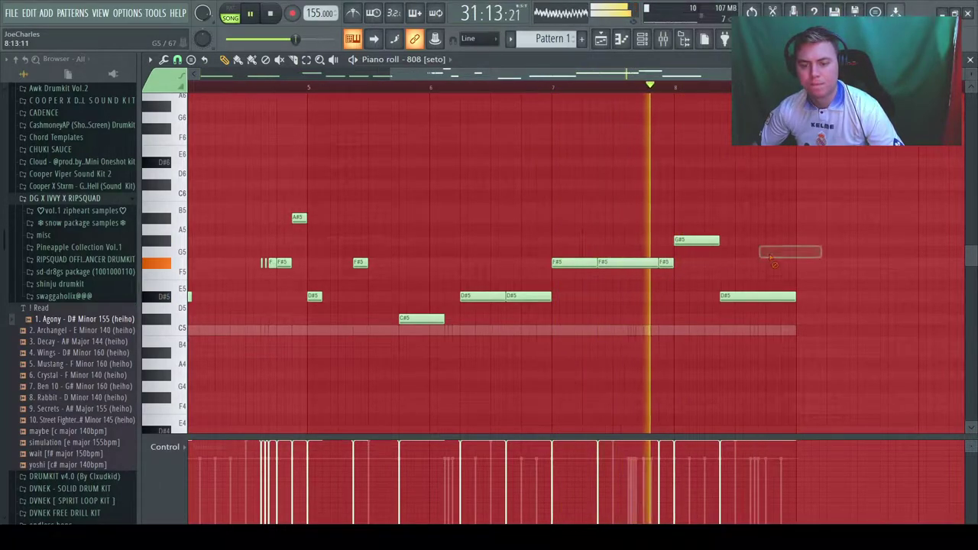
{"action": "scroll", "coordinate": [627, 117], "scroll_direction": "down", "scroll_amount": 4}
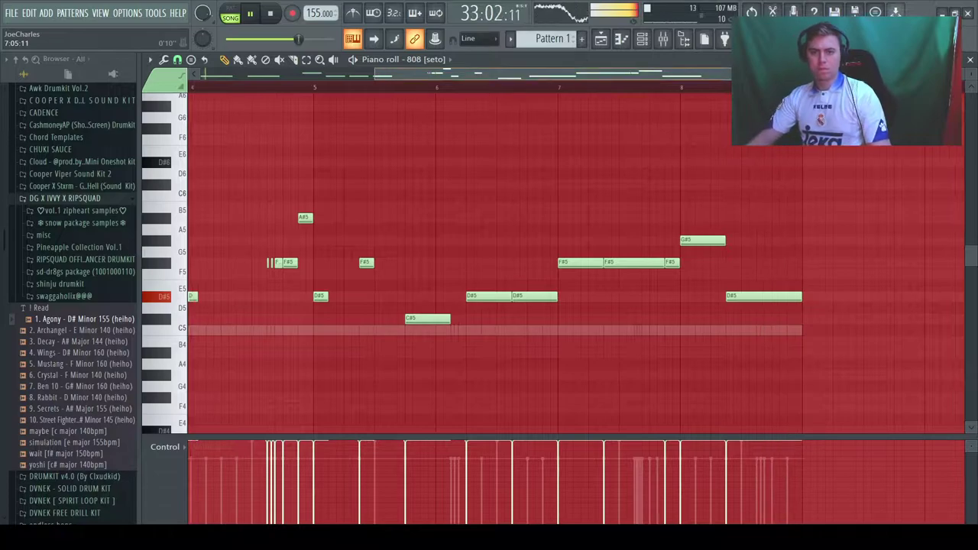
{"action": "key", "text": "F5"}
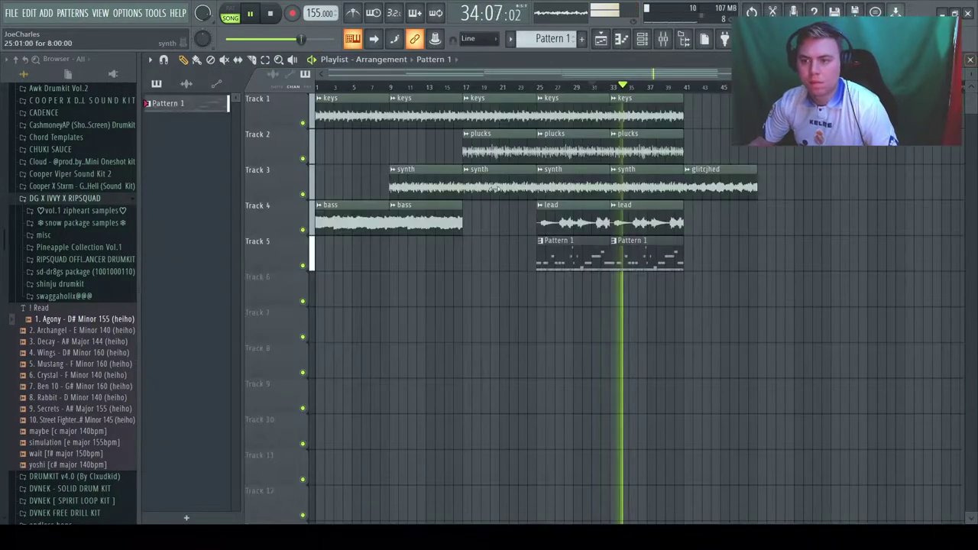
Step: Review the 808 channel's notes in the piano roll and return to the channel rack
{"action": "left_click", "coordinate": [641, 39]}
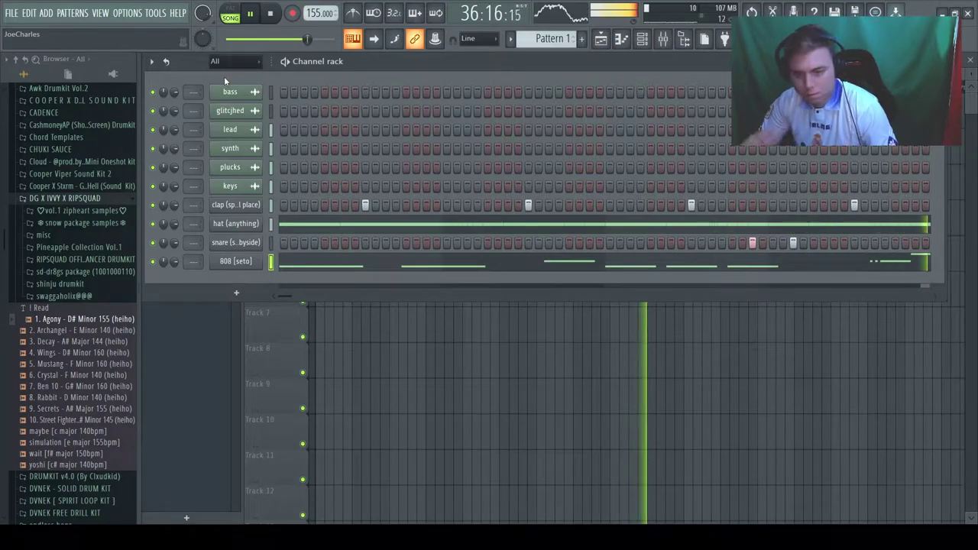
{"action": "left_click", "coordinate": [493, 268]}
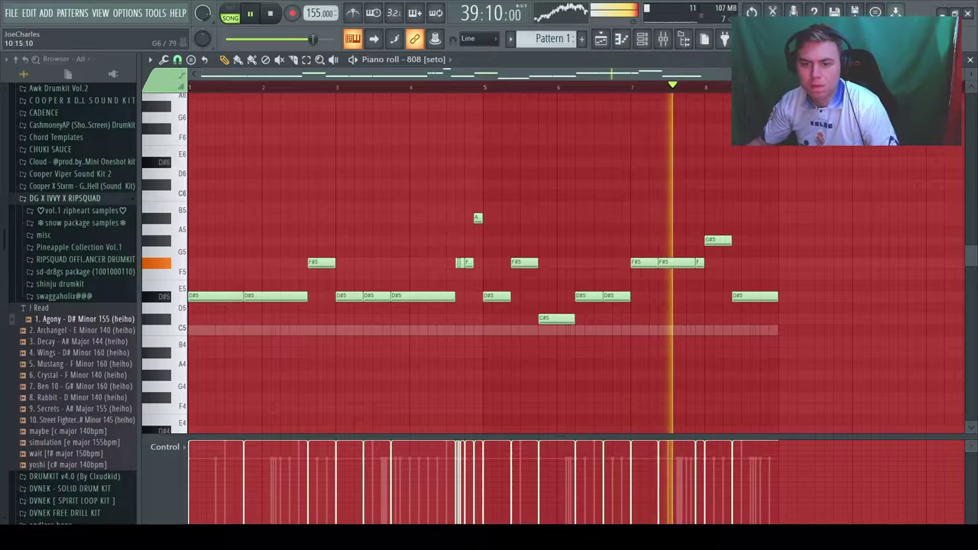
{"action": "left_click", "coordinate": [970, 59]}
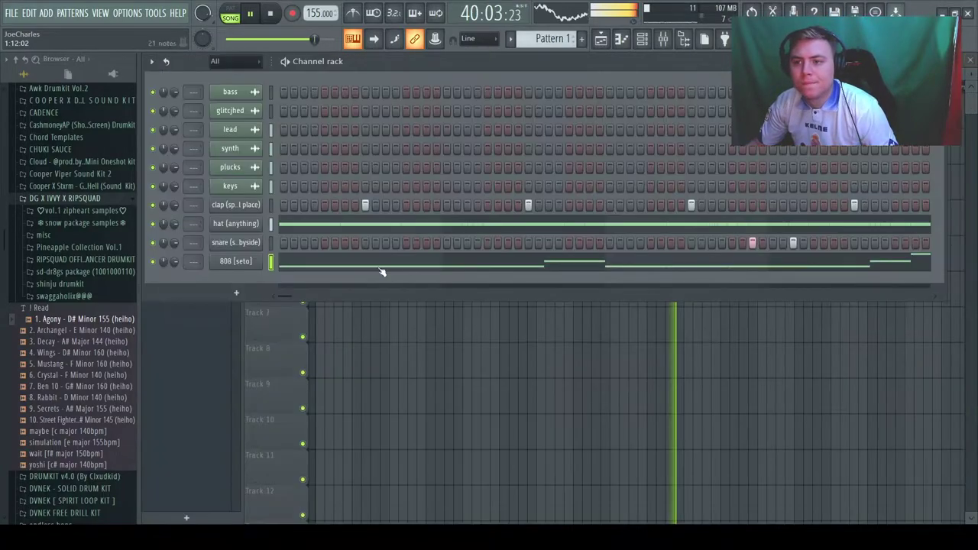
Step: Preview sounds in the crash and fx_$ folders of the swaggaholix@@@ kit
{"action": "left_click", "coordinate": [55, 297]}
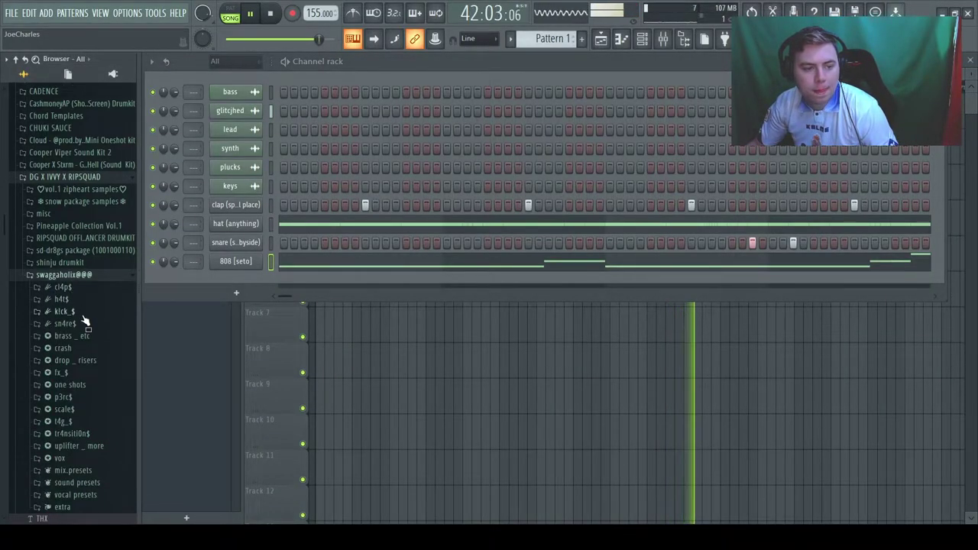
{"action": "left_click", "coordinate": [79, 351]}
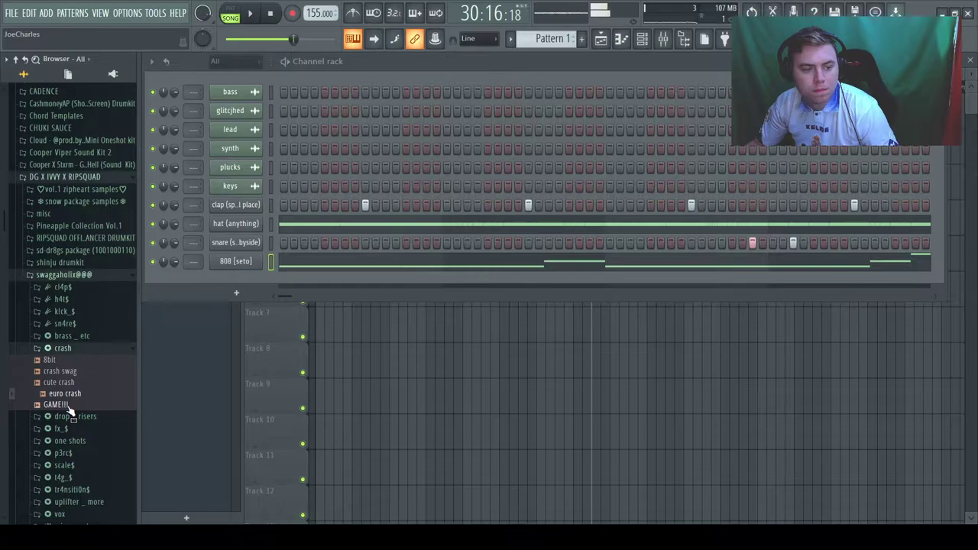
{"action": "scroll", "coordinate": [67, 392], "scroll_direction": "down", "scroll_amount": 4}
{"action": "left_click", "coordinate": [61, 294]}
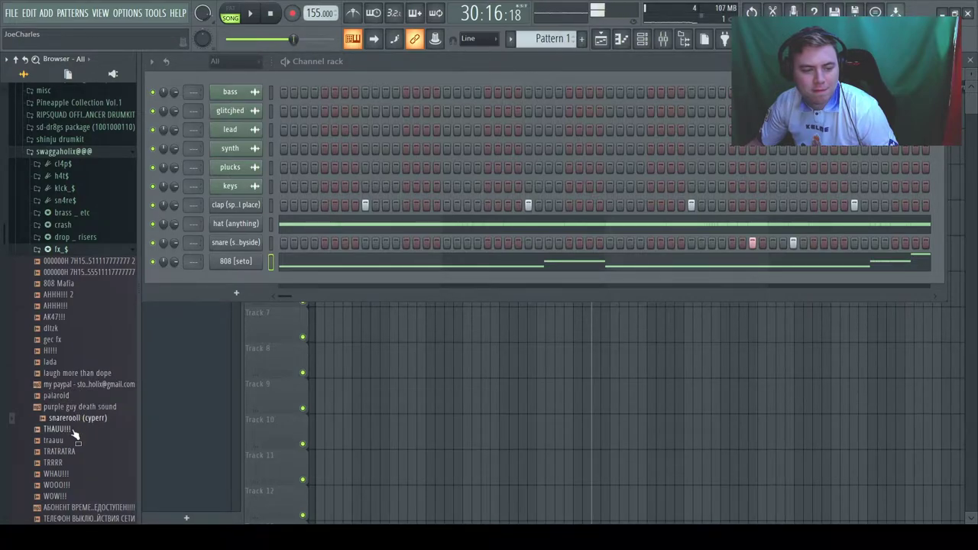
{"action": "left_click", "coordinate": [64, 251]}
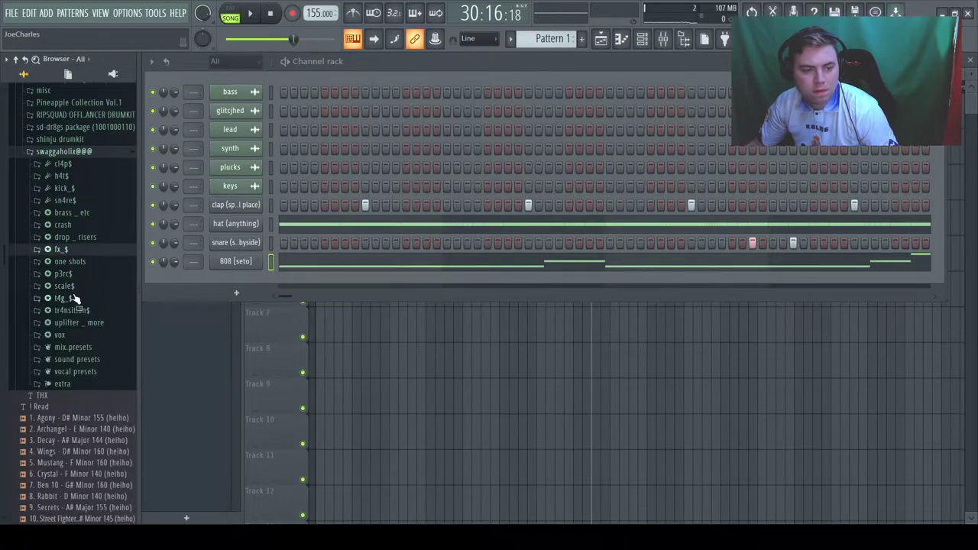
Step: Check the kit's scale$ and mix.presets folders with the song playing, and collapse the swaggaholix@@@ folder
{"action": "left_click", "coordinate": [67, 286]}
{"action": "left_click", "coordinate": [67, 287]}
{"action": "left_click", "coordinate": [68, 288]}
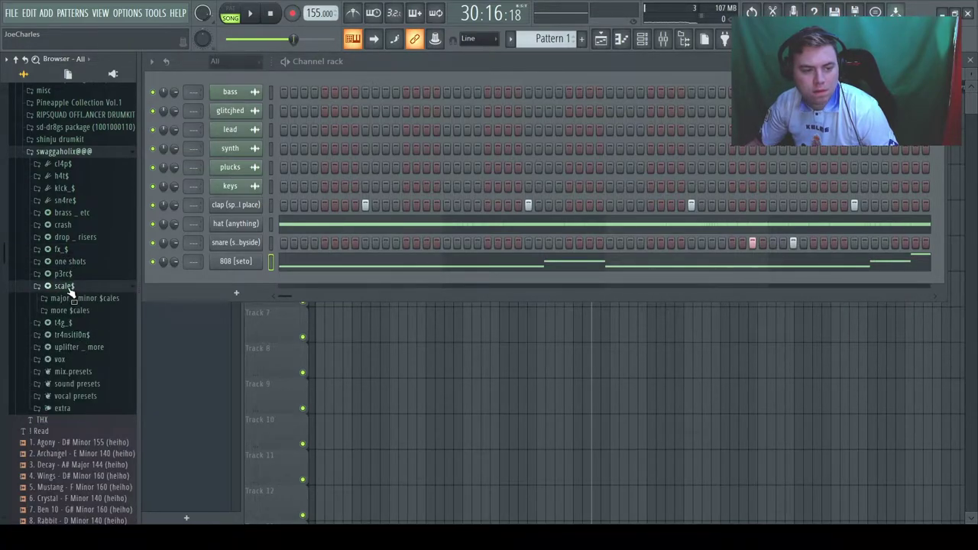
{"action": "left_click", "coordinate": [61, 289]}
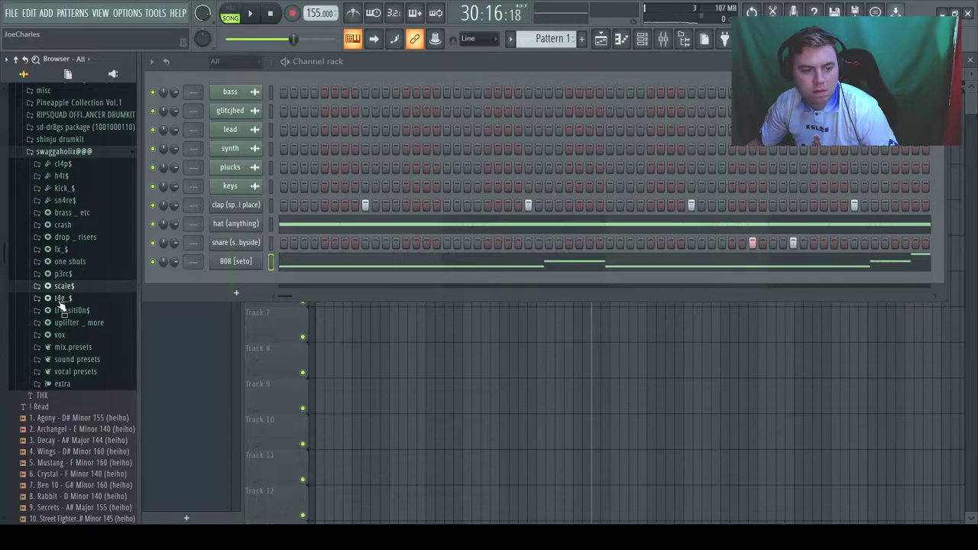
{"action": "left_click", "coordinate": [84, 350]}
{"action": "key", "text": "space"}
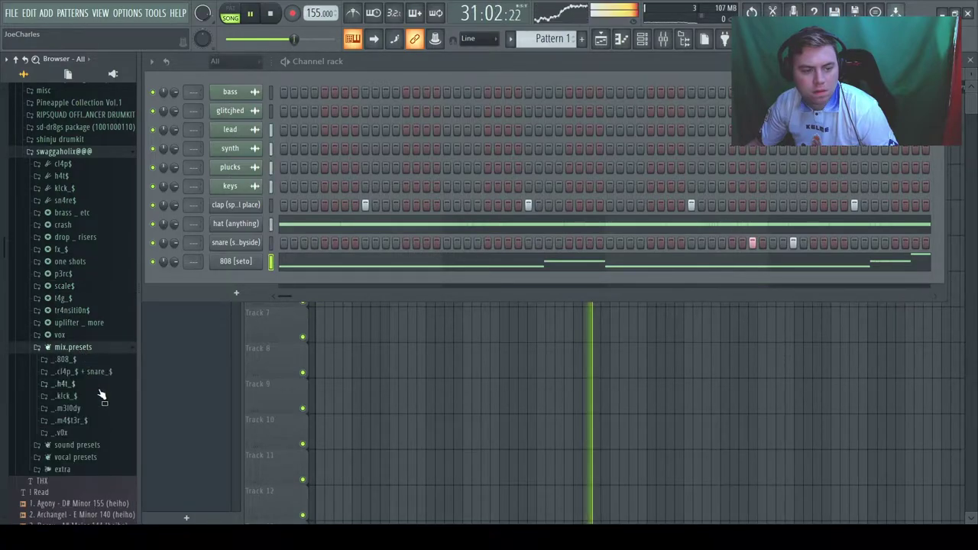
{"action": "left_click", "coordinate": [62, 152]}
{"action": "scroll", "coordinate": [55, 273], "scroll_direction": "up", "scroll_amount": 4}
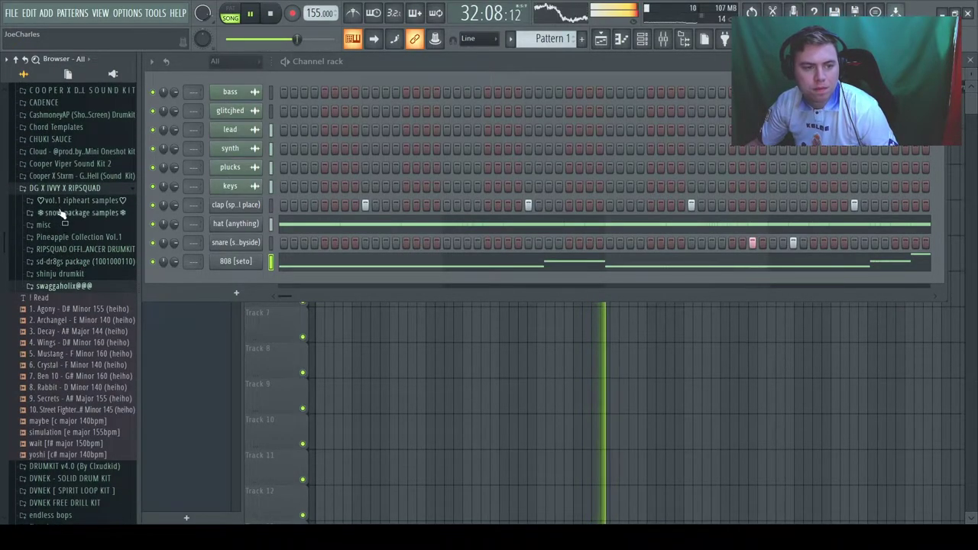
Step: Load the MASTER SIMPLE mixer preset from DRUMKIT v4.0's presets onto the Master track
{"action": "left_click", "coordinate": [48, 190]}
{"action": "left_click", "coordinate": [71, 202]}
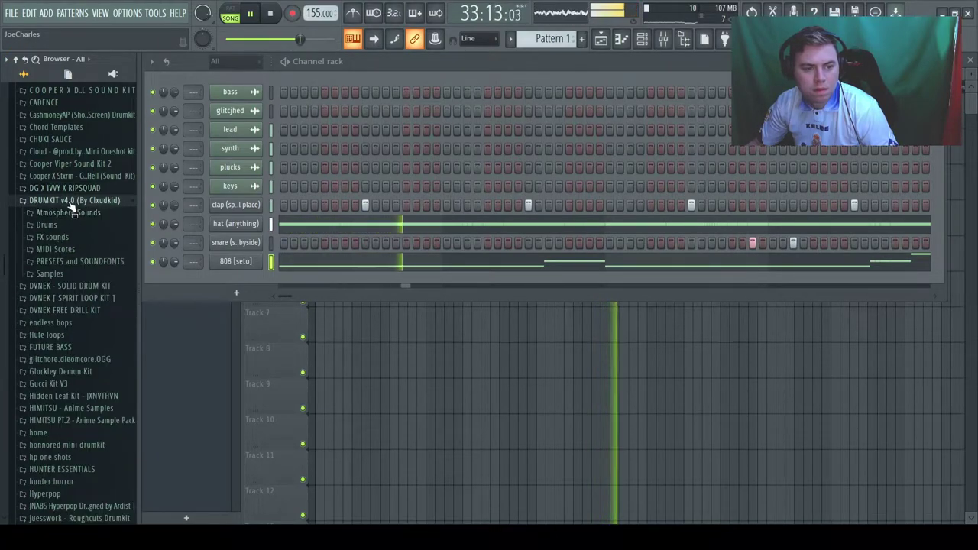
{"action": "left_click", "coordinate": [76, 261]}
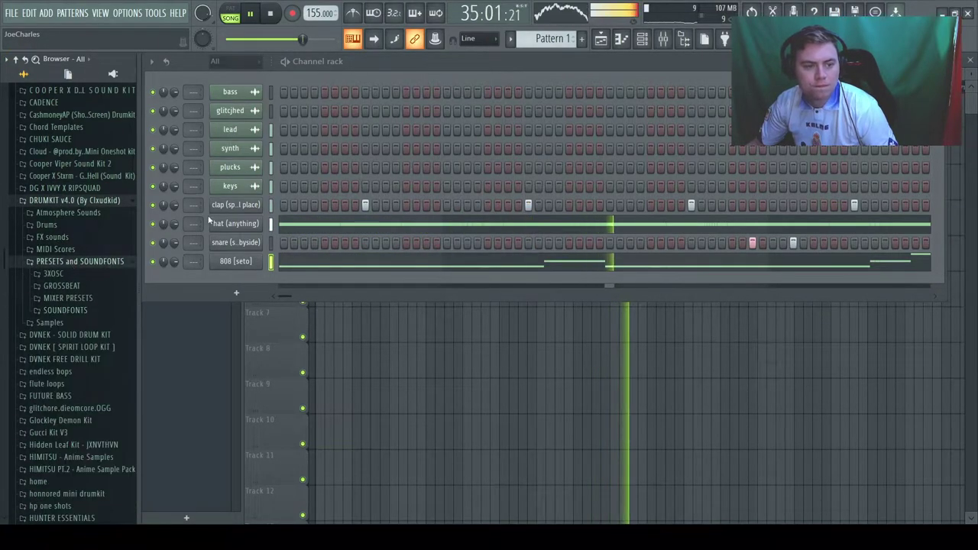
{"action": "left_click", "coordinate": [667, 38]}
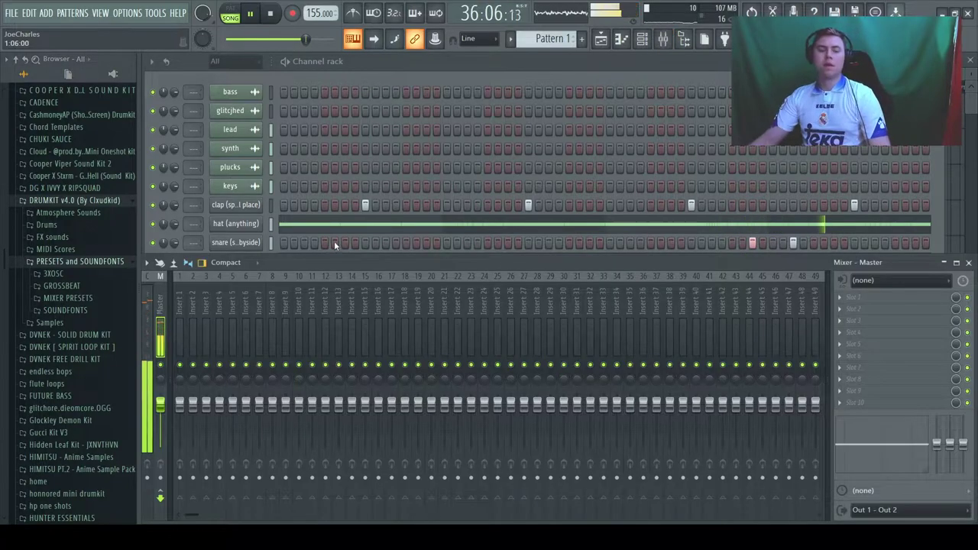
{"action": "left_click", "coordinate": [92, 300]}
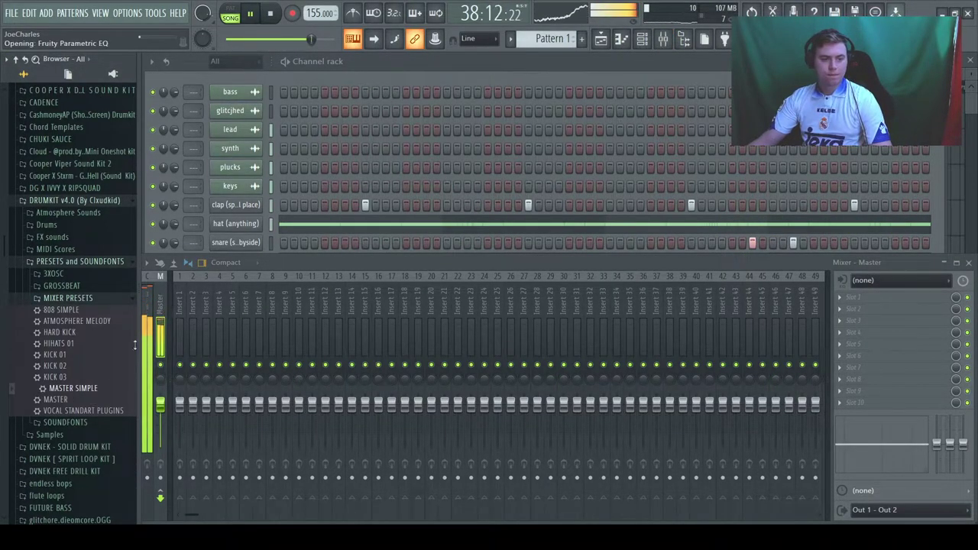
{"action": "left_click", "coordinate": [65, 263]}
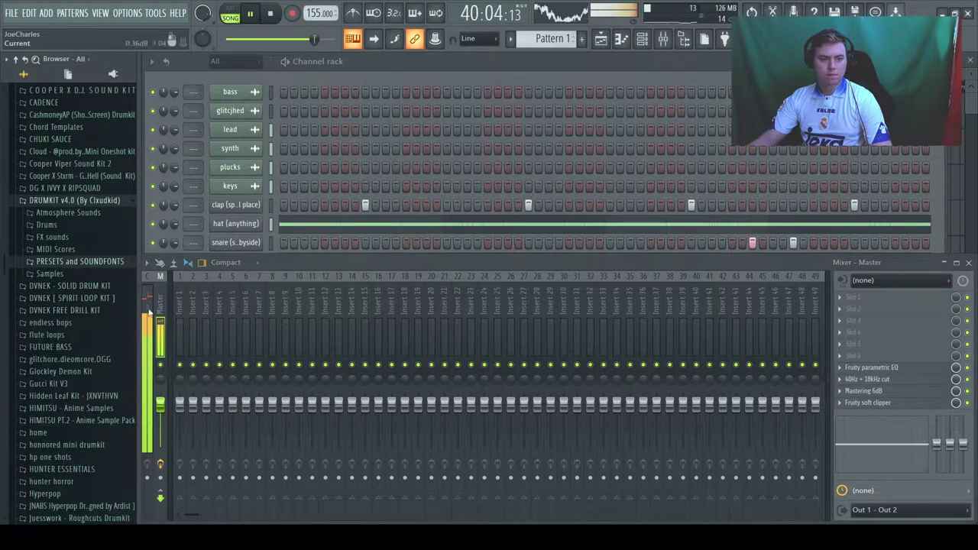
Step: Route all channels from bass to 808 to consecutive mixer tracks starting at Insert 1, and return to the playlist
{"action": "left_click_drag", "start_coordinate": [271, 92], "coordinate": [276, 230]}
{"action": "left_click", "coordinate": [178, 313]}
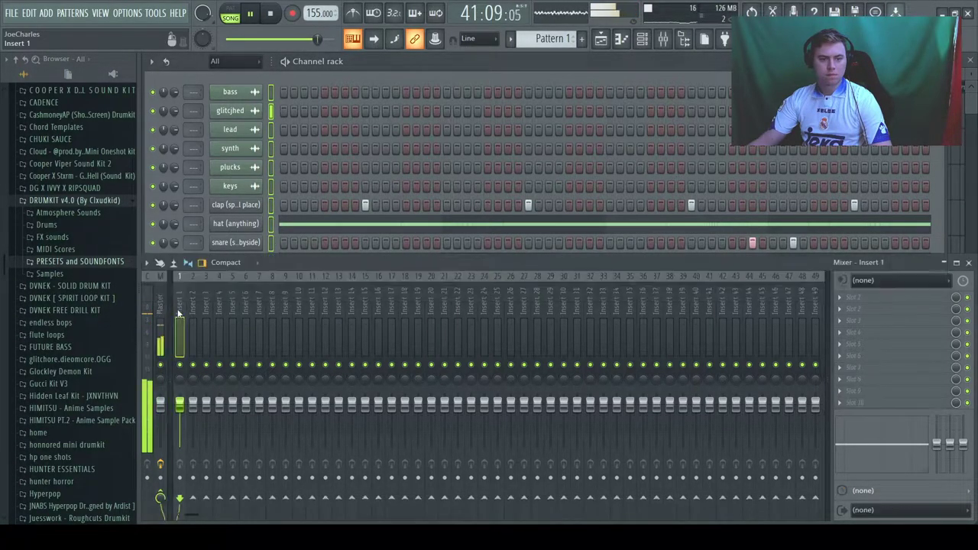
{"action": "key", "text": "ctrl+shift+l"}
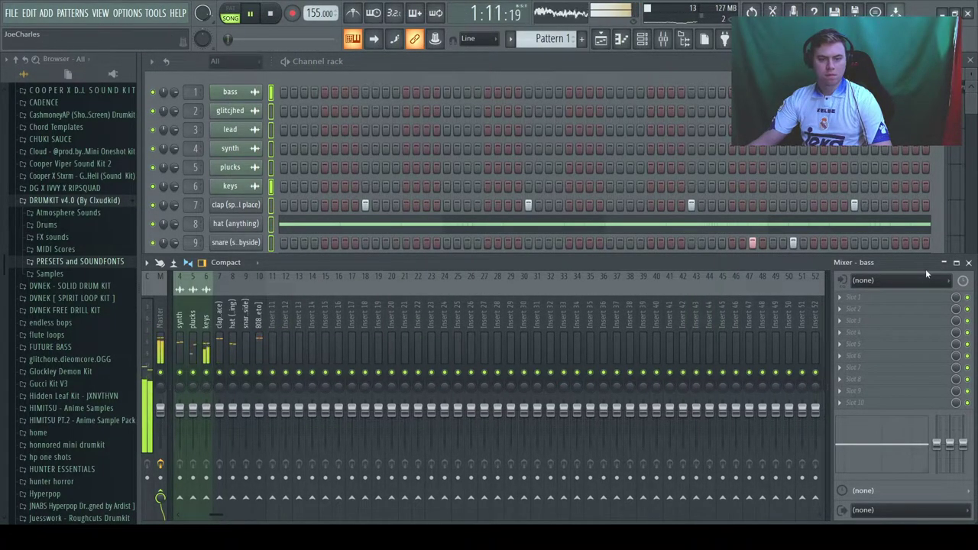
{"action": "left_click", "coordinate": [968, 263]}
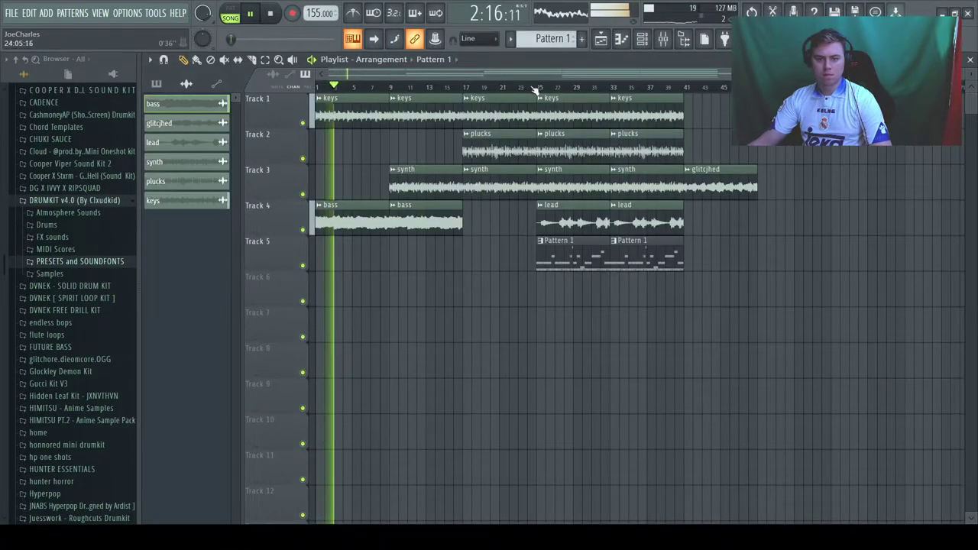
Step: Lower the mixer faders of all ten stem and drum tracks to a rough balance, taking plucks and 808 down to zero
{"action": "left_click", "coordinate": [664, 40]}
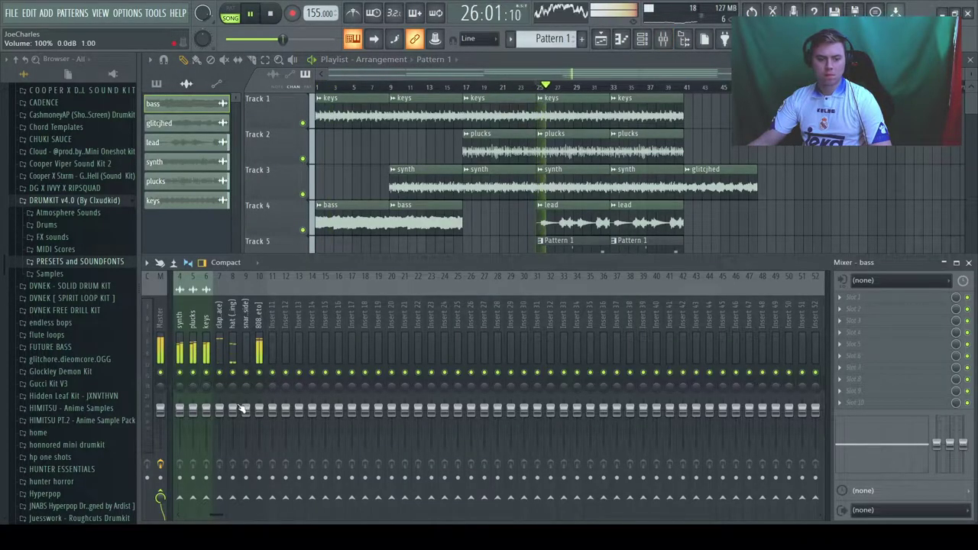
{"action": "scroll", "coordinate": [189, 359], "scroll_direction": "up", "scroll_amount": 3}
{"action": "scroll", "coordinate": [236, 433], "scroll_direction": "down", "scroll_amount": 15}
{"action": "scroll", "coordinate": [301, 428], "scroll_direction": "down", "scroll_amount": 3}
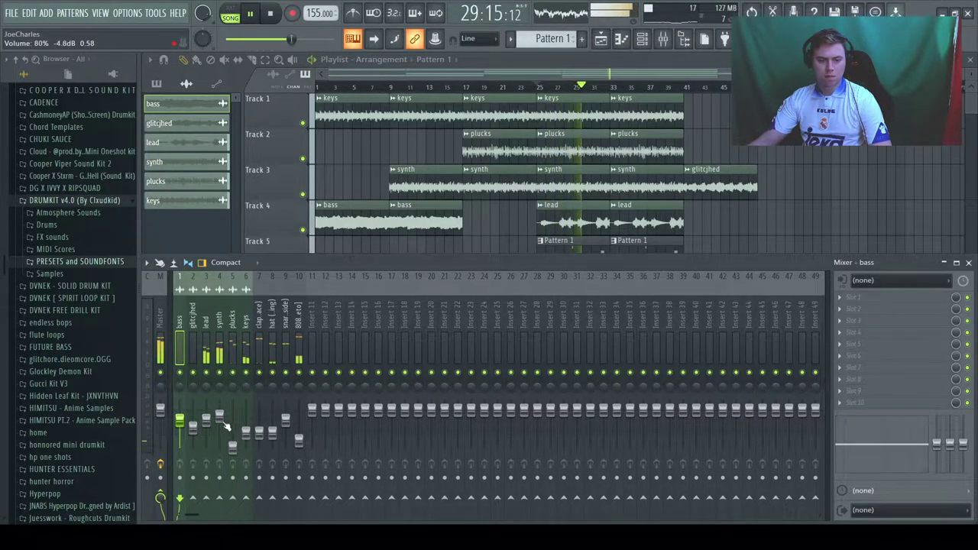
{"action": "scroll", "coordinate": [260, 431], "scroll_direction": "down", "scroll_amount": 4}
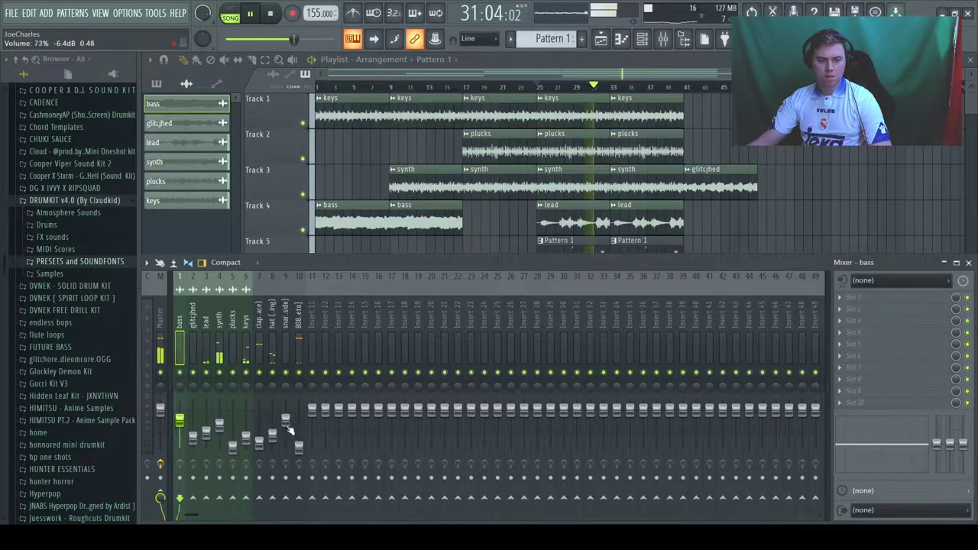
{"action": "scroll", "coordinate": [184, 427], "scroll_direction": "down", "scroll_amount": 2}
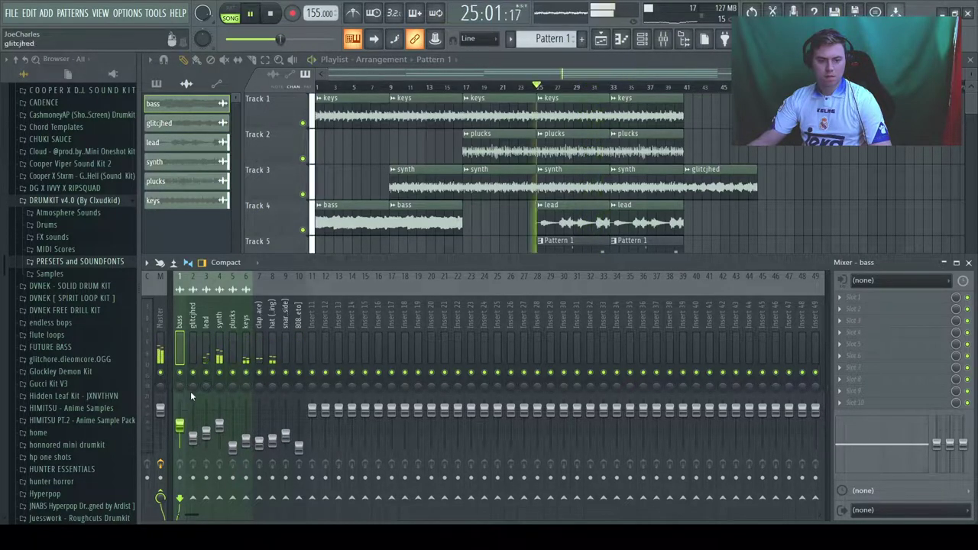
Step: Play the arrangement from bar 1 and raise the keys track's mixer level to balance it against the bass
{"action": "key", "text": "space"}
{"action": "left_click", "coordinate": [318, 86]}
{"action": "key", "text": "space"}
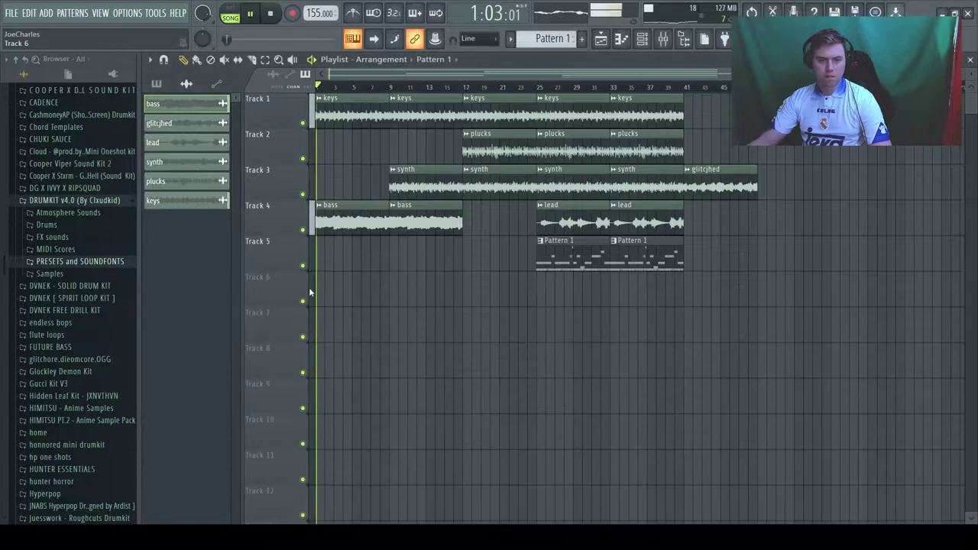
{"action": "left_click", "coordinate": [657, 40]}
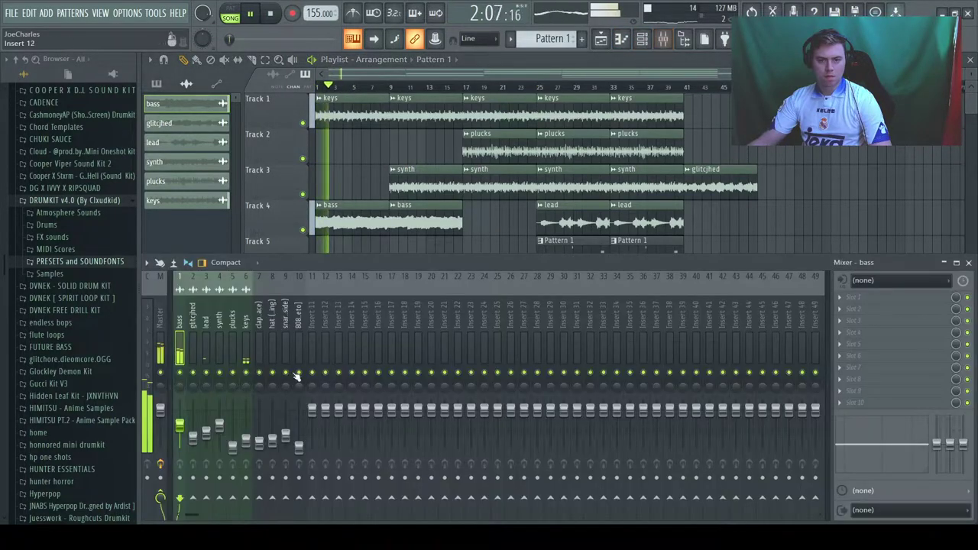
{"action": "left_click", "coordinate": [163, 382]}
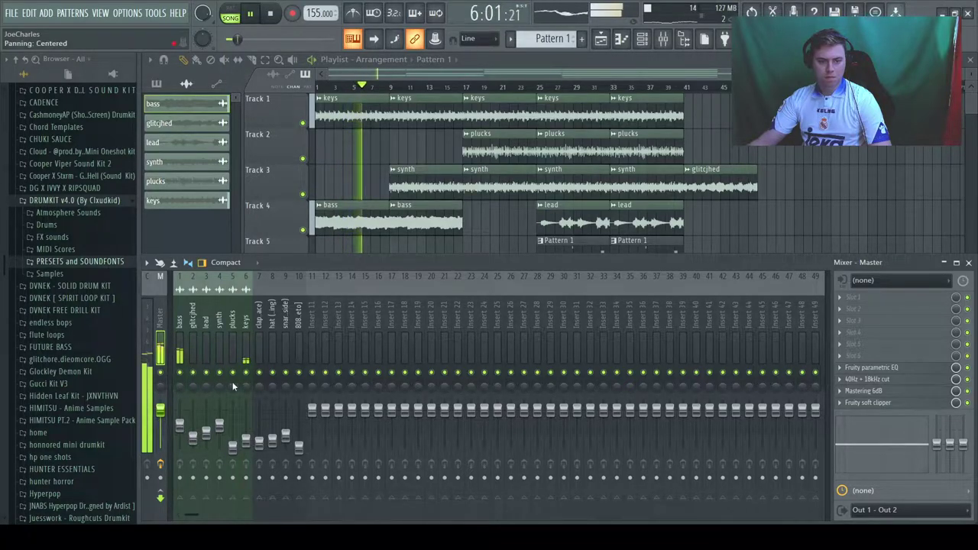
{"action": "left_click", "coordinate": [243, 325]}
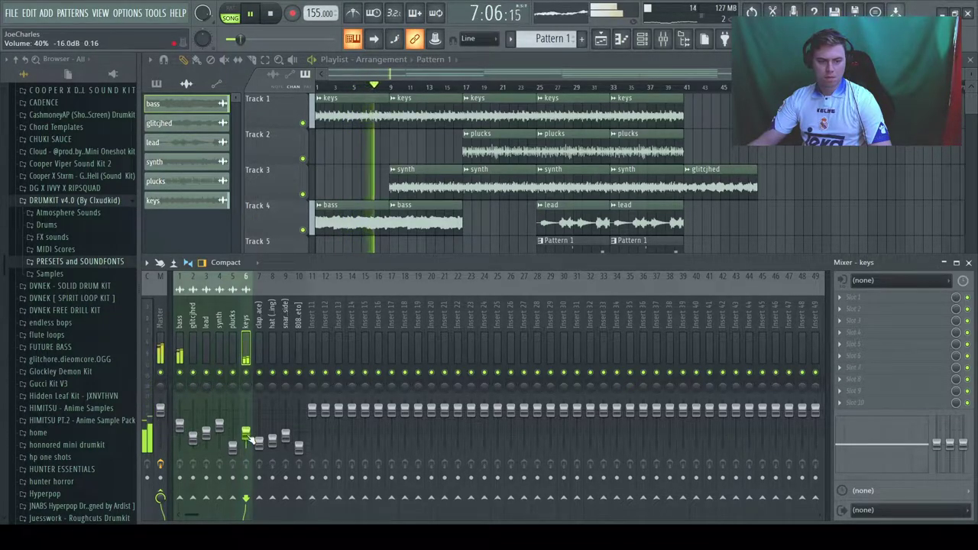
{"action": "left_click", "coordinate": [160, 329]}
{"action": "key", "text": "space"}
{"action": "key", "text": "space"}
{"action": "left_click_drag", "start_coordinate": [245, 434], "coordinate": [246, 429]}
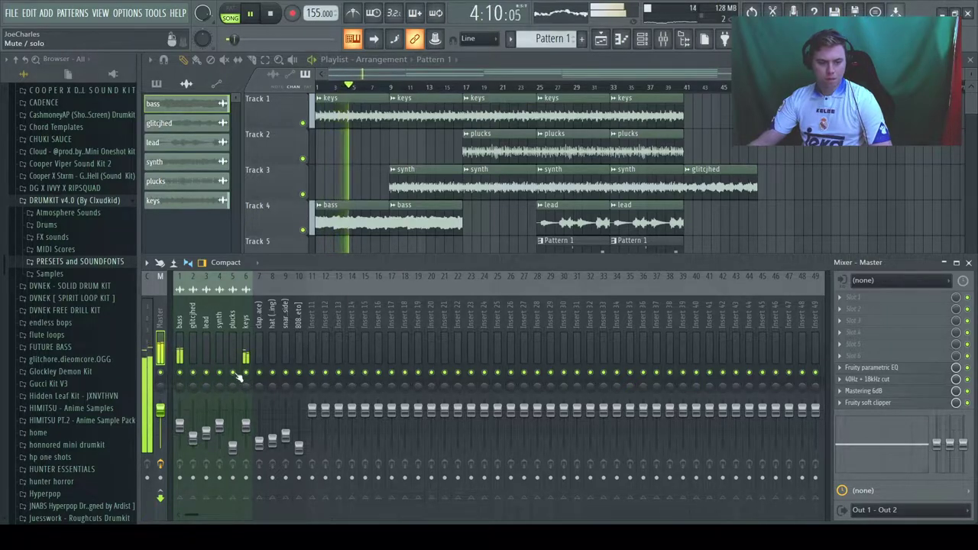
Step: With the four drum faders at zero, play from bar 25 and raise the lead and glitched levels, and plucks to 80%
{"action": "left_click", "coordinate": [543, 89]}
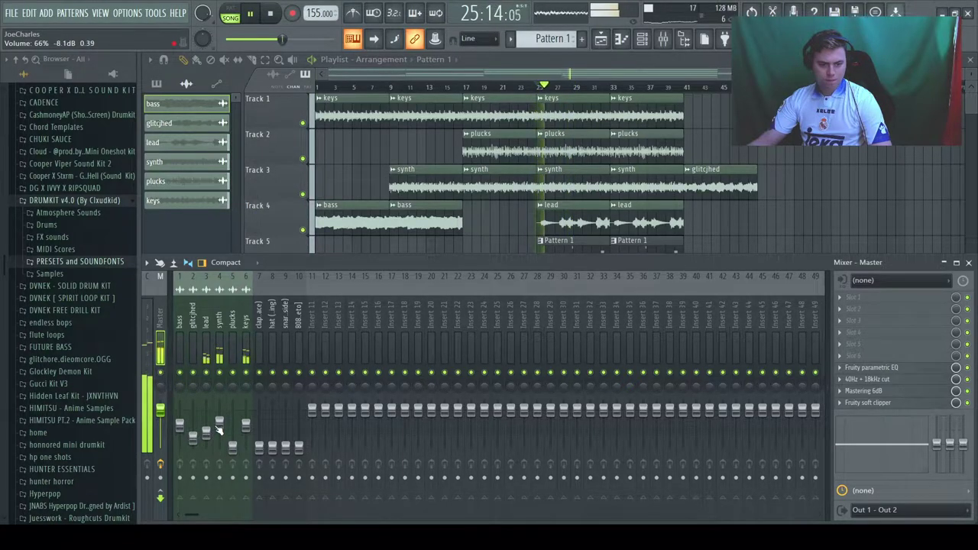
{"action": "left_click", "coordinate": [219, 321]}
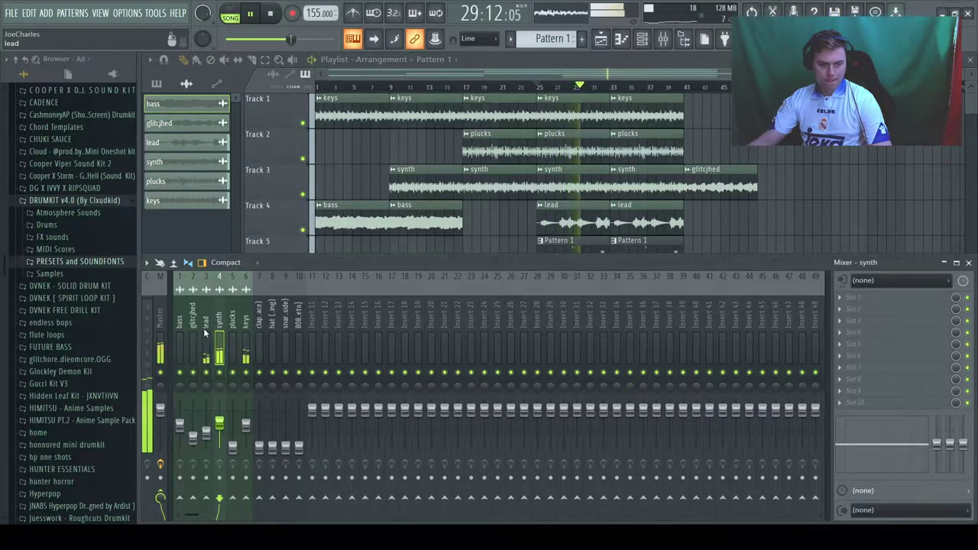
{"action": "left_click", "coordinate": [204, 334]}
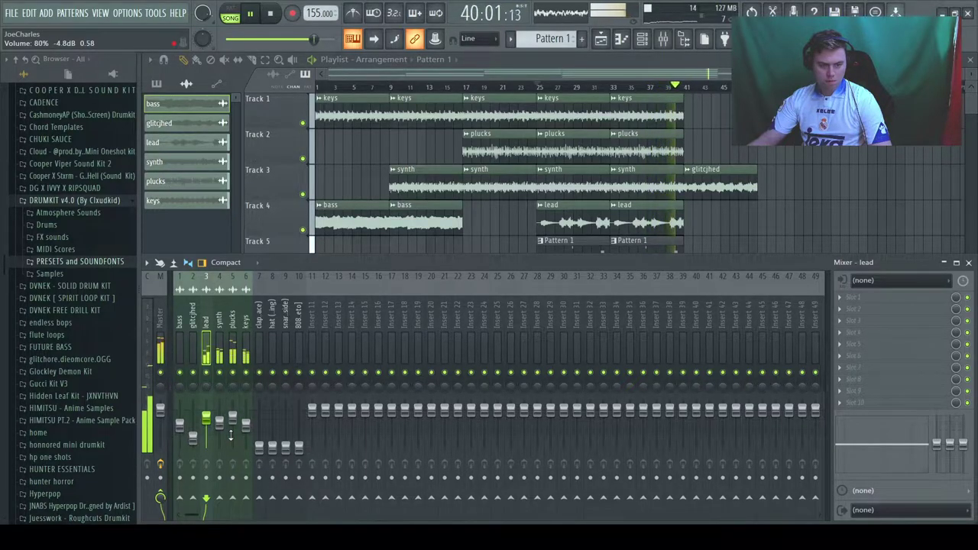
{"action": "scroll", "coordinate": [201, 448], "scroll_direction": "up", "scroll_amount": 8}
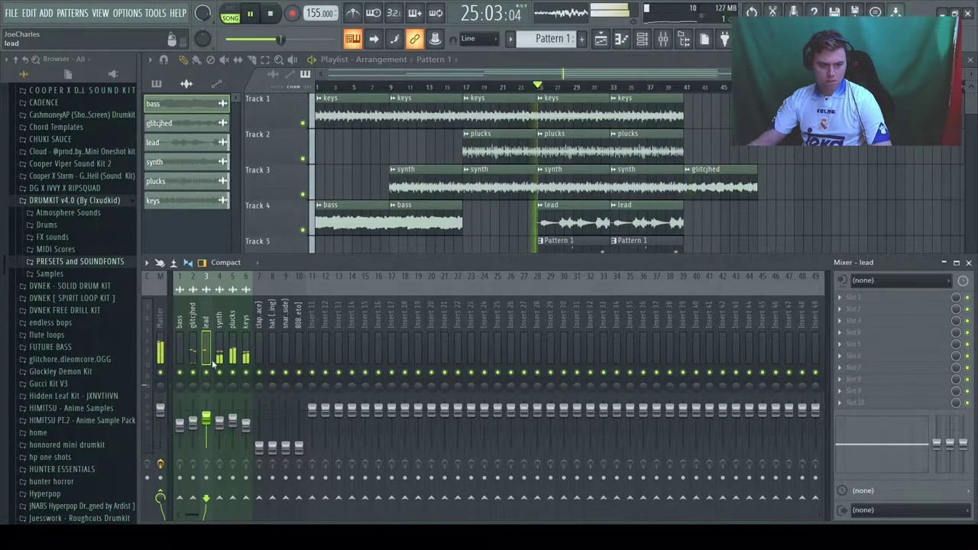
Step: Bring the clap, hat and snare faders back up near full level and raise the 808 fader slightly above zero
{"action": "scroll", "coordinate": [261, 432], "scroll_direction": "up", "scroll_amount": 10}
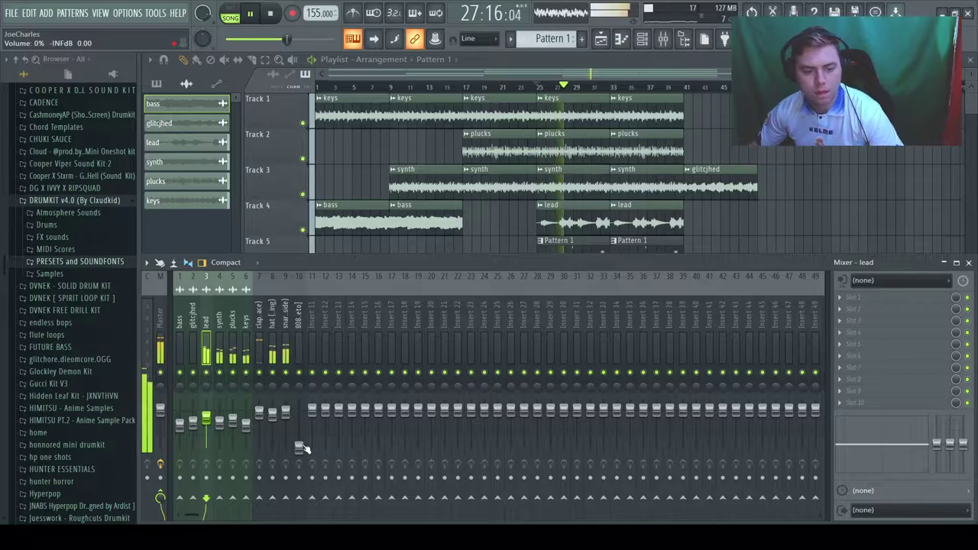
{"action": "left_click_drag", "start_coordinate": [290, 425], "coordinate": [301, 425]}
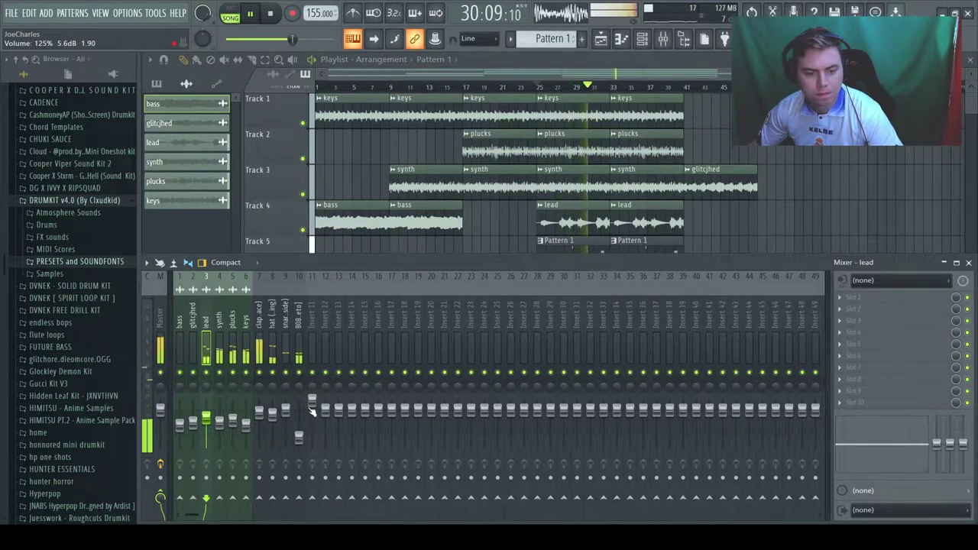
{"action": "left_click", "coordinate": [324, 327]}
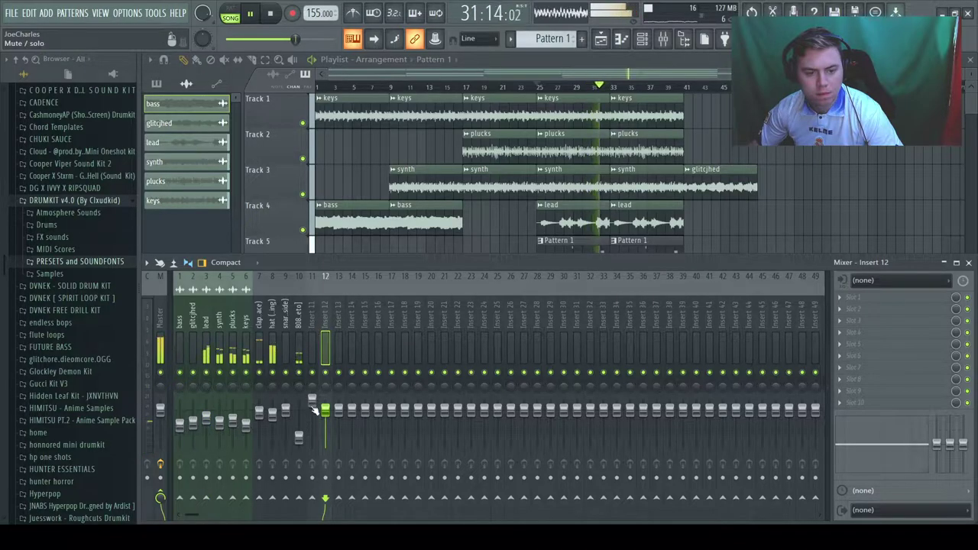
Step: Lower the unused Insert 11 fader slightly, raise the 808's mixer level to just below 86%, and close the mixer
{"action": "left_click_drag", "start_coordinate": [312, 400], "coordinate": [312, 405]}
{"action": "left_click_drag", "start_coordinate": [305, 447], "coordinate": [300, 416]}
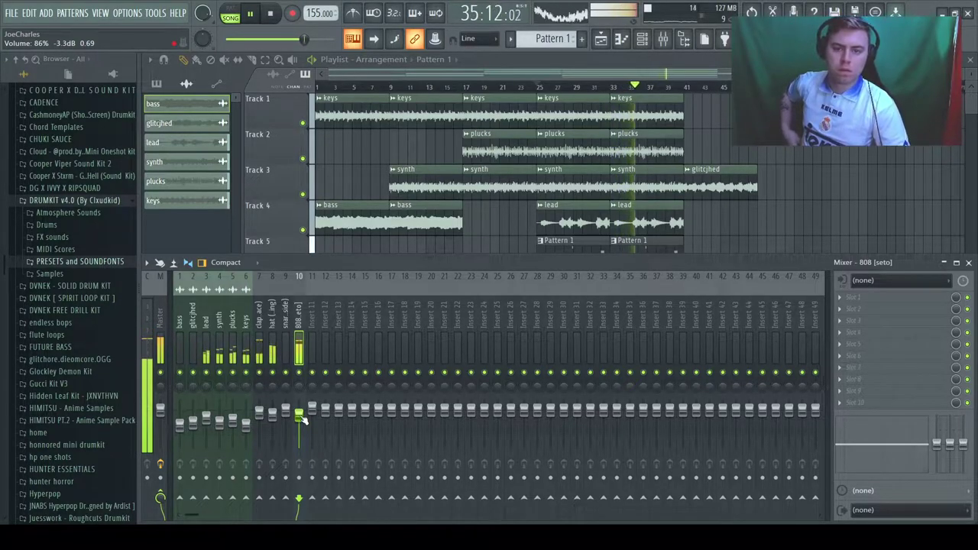
{"action": "left_click_drag", "start_coordinate": [301, 418], "coordinate": [302, 420]}
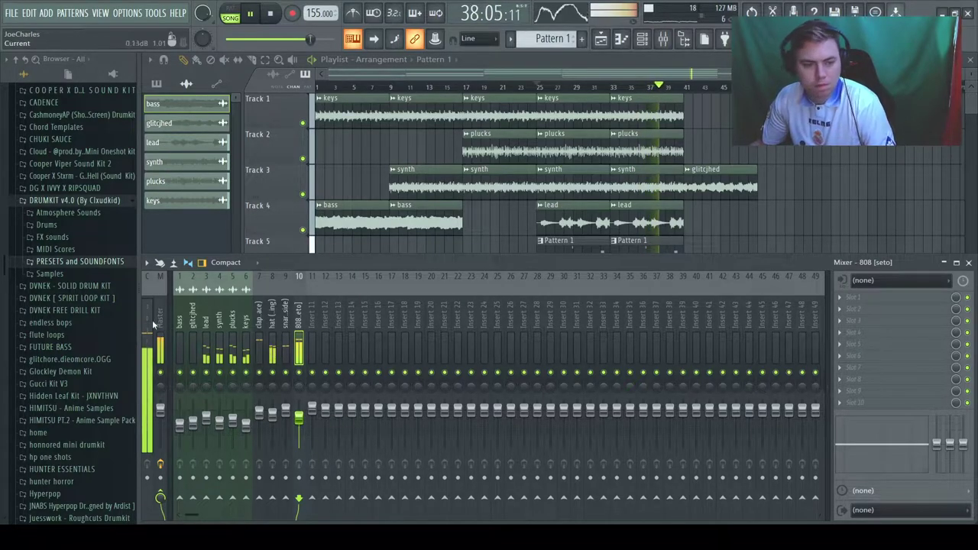
{"action": "left_click", "coordinate": [67, 188]}
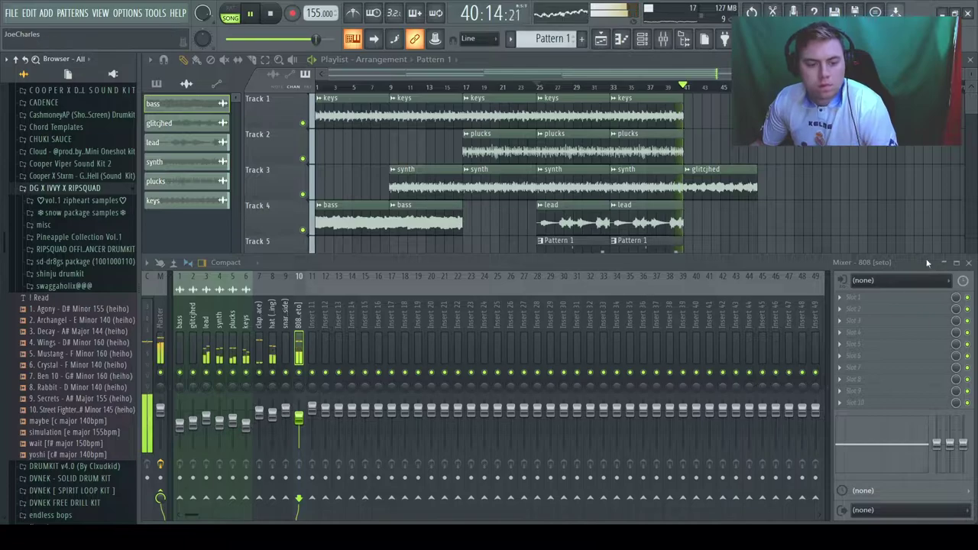
{"action": "left_click", "coordinate": [969, 263]}
Step: Replay from bar 25 and lower the 808's long D#5 note starting late in bar 3 to C#5 in the piano roll
{"action": "key", "text": "space"}
{"action": "key", "text": "space"}
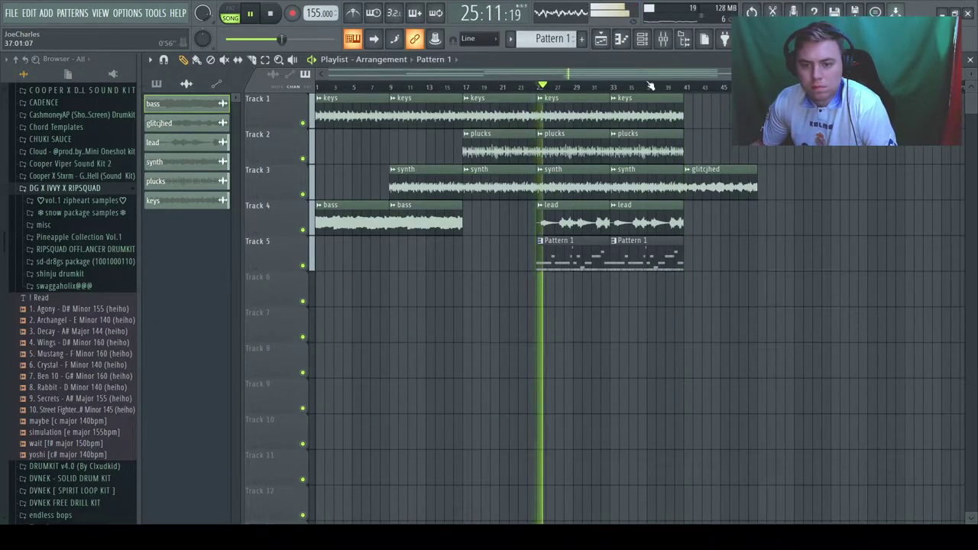
{"action": "scroll", "coordinate": [649, 85], "scroll_direction": "down", "scroll_amount": 1}
{"action": "scroll", "coordinate": [646, 85], "scroll_direction": "up", "scroll_amount": 4}
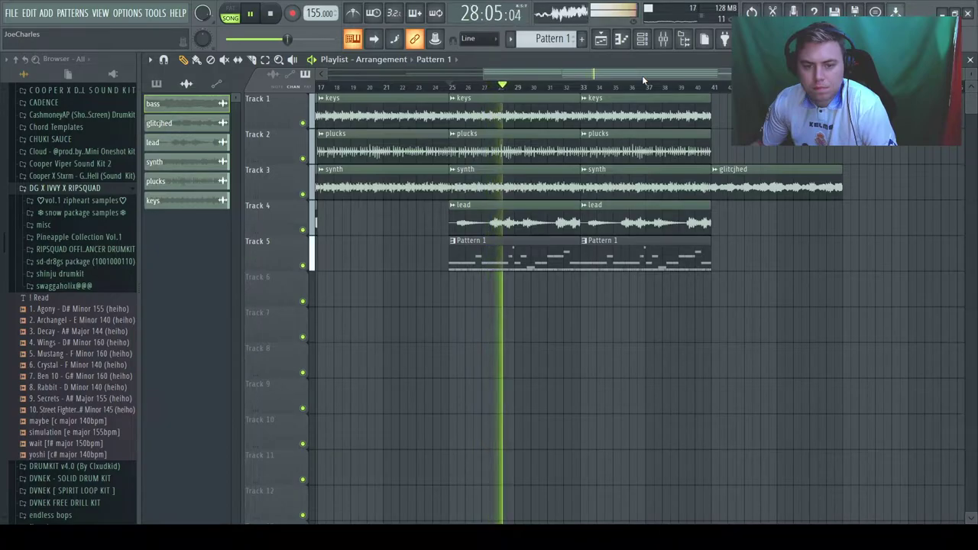
{"action": "left_click", "coordinate": [652, 41]}
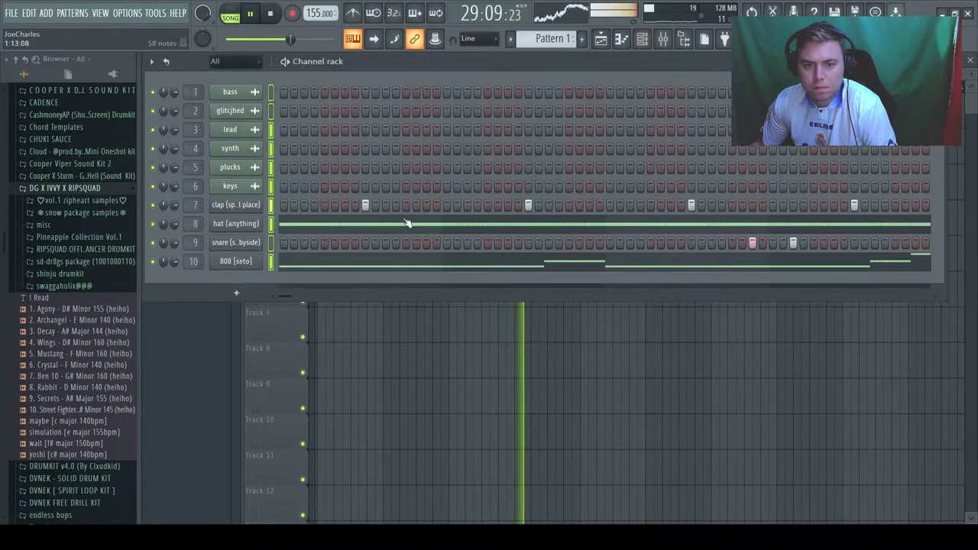
{"action": "left_click", "coordinate": [330, 262]}
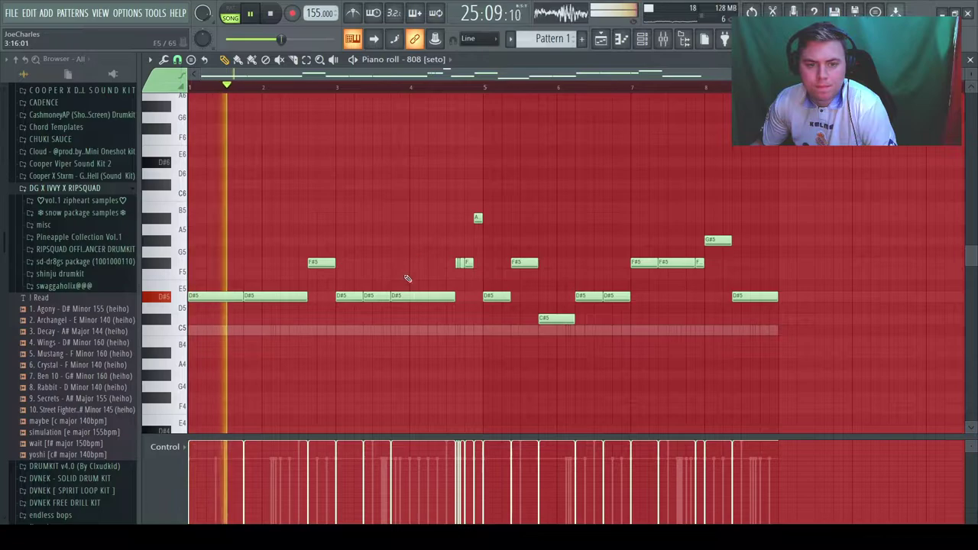
{"action": "left_click_drag", "start_coordinate": [395, 297], "coordinate": [397, 319]}
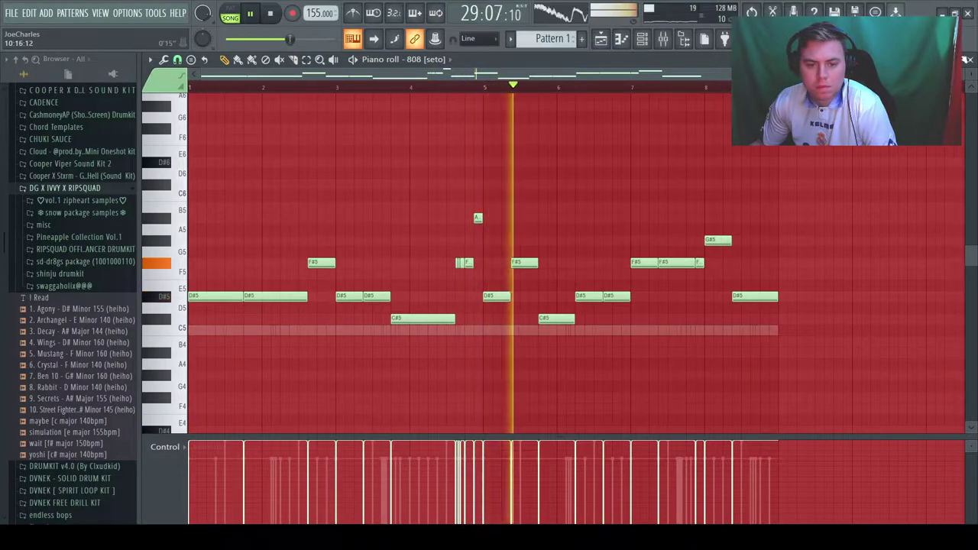
{"action": "left_click", "coordinate": [970, 60]}
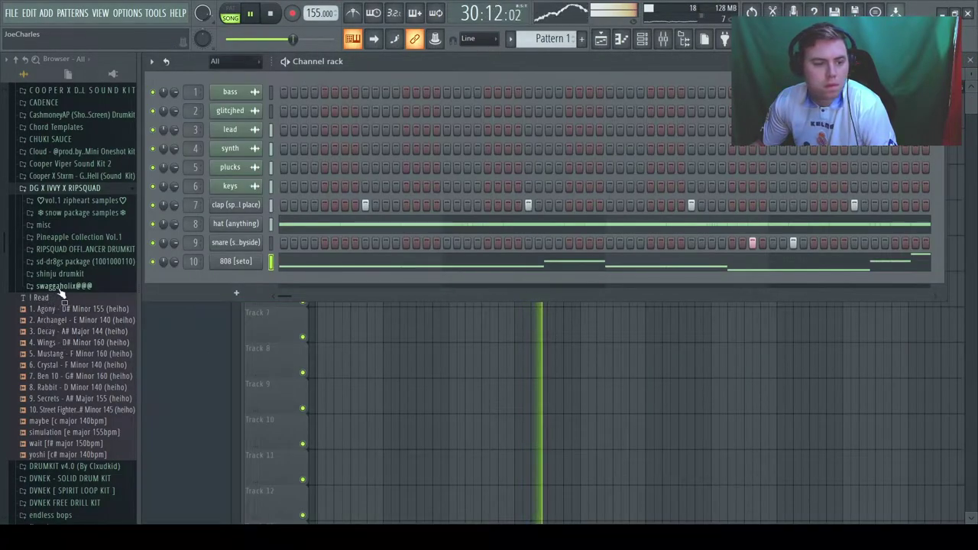
Step: Audition the drop risers in the swaggaholix@@@ kit and place riser 2 on Track 6 just before bar 25
{"action": "left_click", "coordinate": [101, 285]}
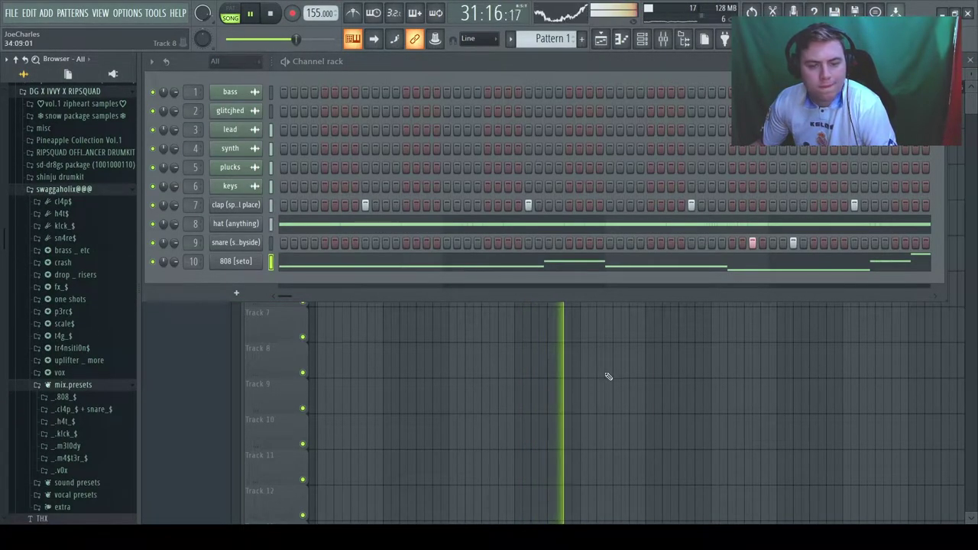
{"action": "left_click", "coordinate": [76, 275]}
{"action": "key", "text": "space"}
{"action": "left_click", "coordinate": [81, 287]}
{"action": "left_click", "coordinate": [83, 320]}
{"action": "left_click", "coordinate": [83, 332]}
{"action": "left_click", "coordinate": [70, 366]}
{"action": "scroll", "coordinate": [71, 386], "scroll_direction": "up", "scroll_amount": 1}
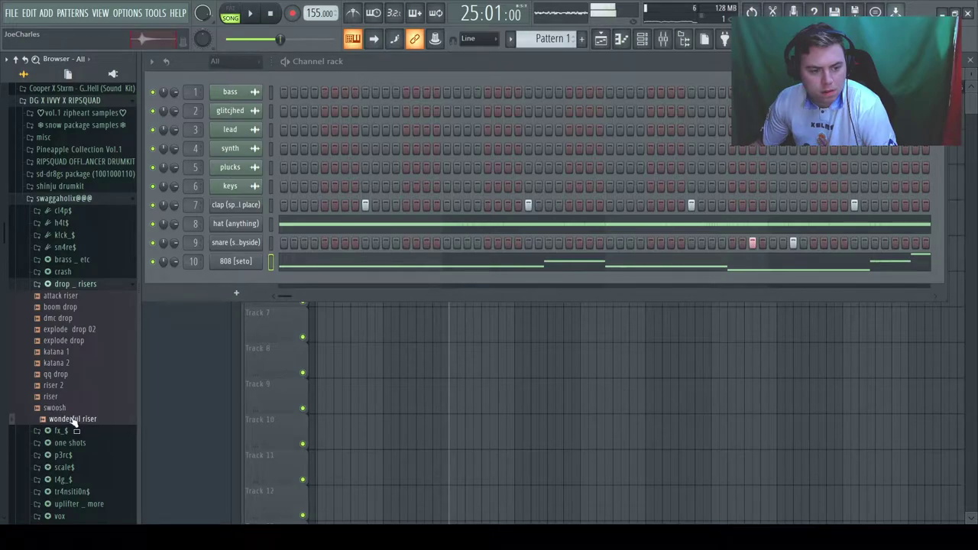
{"action": "left_click_drag", "start_coordinate": [132, 376], "coordinate": [448, 292]}
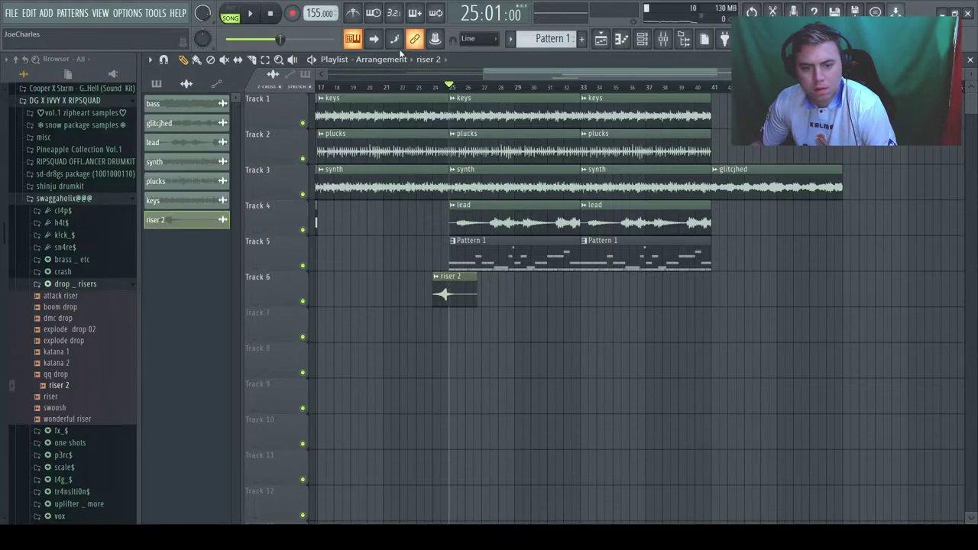
Step: Align the riser 2 clip so its peak lands on bar 25, and play the transition from bar 24
{"action": "scroll", "coordinate": [466, 309], "scroll_direction": "up", "scroll_amount": 8}
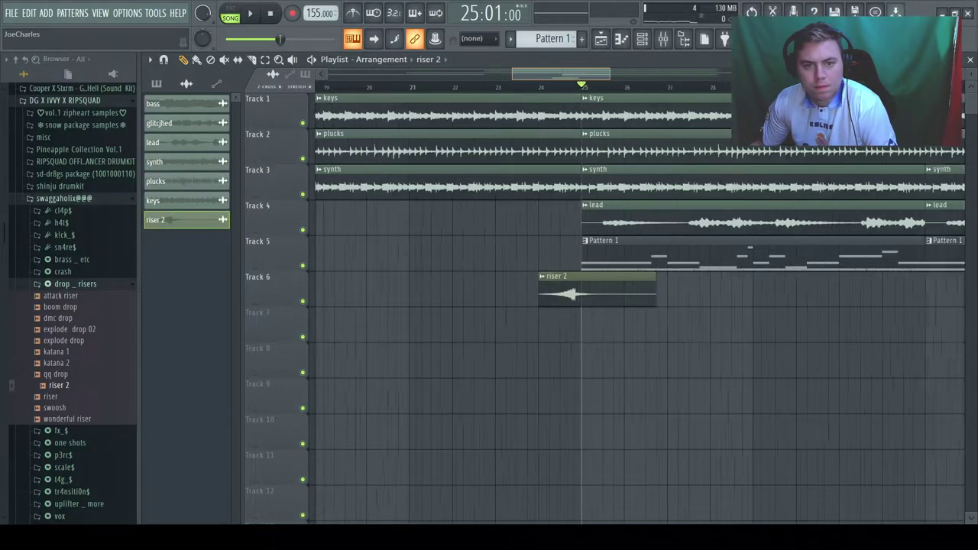
{"action": "left_click_drag", "start_coordinate": [467, 309], "coordinate": [475, 309]}
{"action": "key", "text": "space"}
{"action": "key", "text": "space"}
{"action": "left_click", "coordinate": [367, 86]}
{"action": "key", "text": "space"}
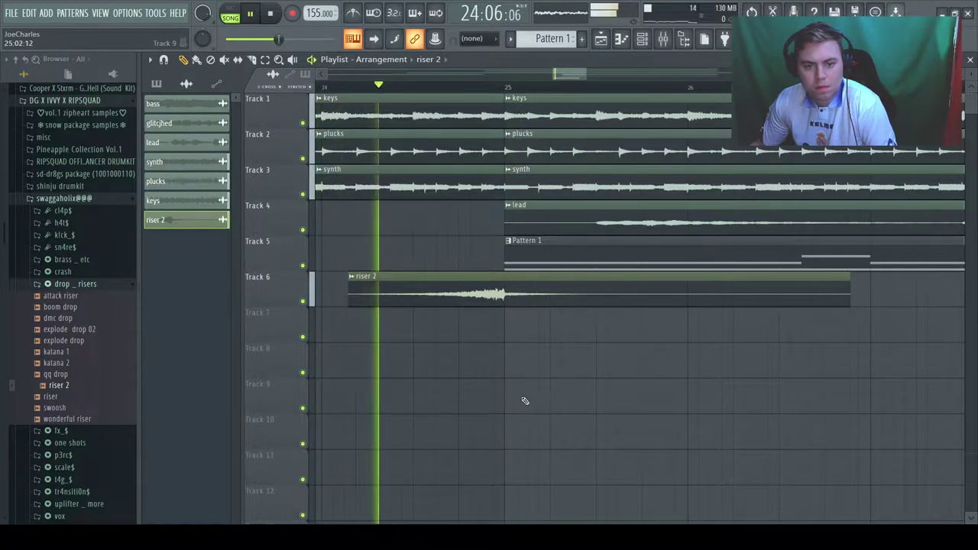
{"action": "left_click", "coordinate": [721, 411]}
{"action": "right_click", "coordinate": [721, 411]}
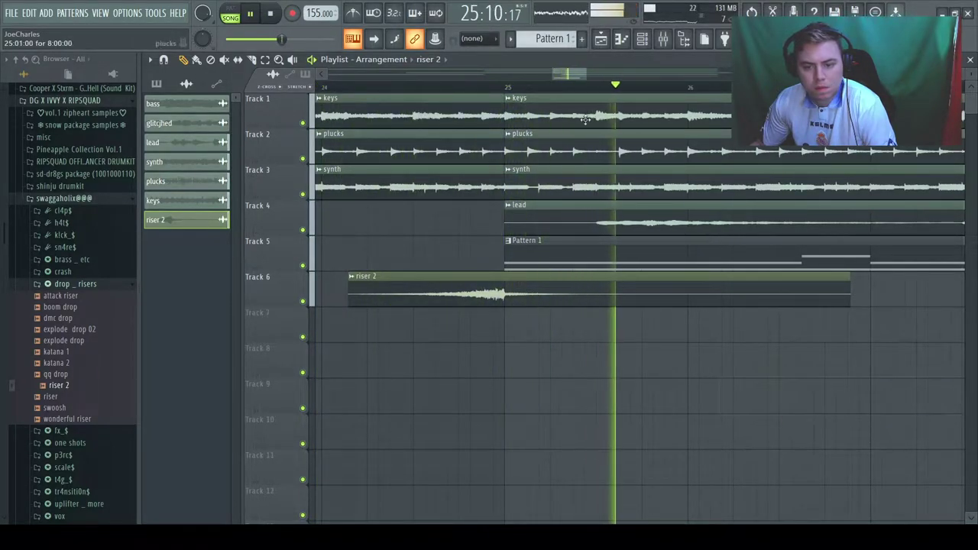
Step: Add a second riser 2 clip on Track 6 leading into bar 33
{"action": "scroll", "coordinate": [571, 73], "scroll_direction": "down", "scroll_amount": 6}
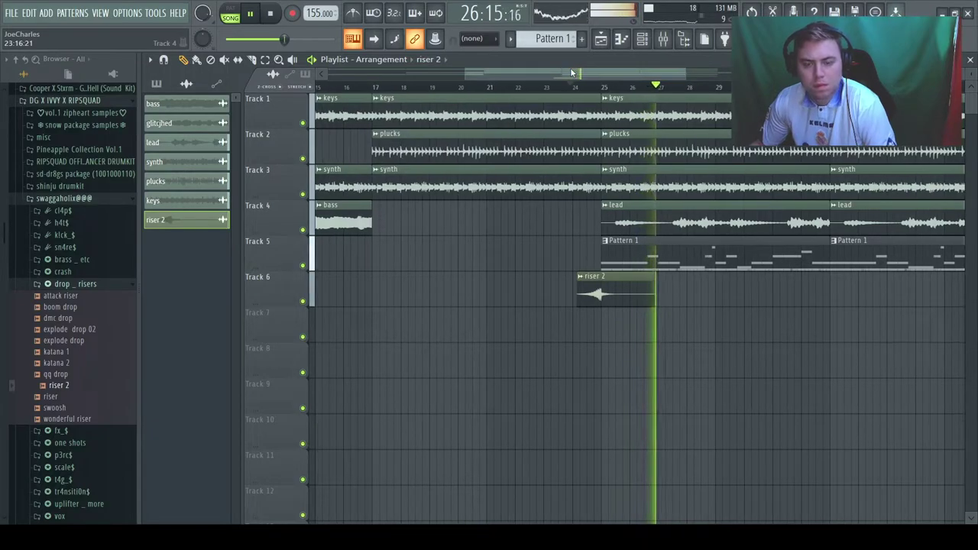
{"action": "scroll", "coordinate": [574, 299], "scroll_direction": "down", "scroll_amount": 1}
{"action": "scroll", "coordinate": [467, 47], "scroll_direction": "up", "scroll_amount": 2}
{"action": "left_click", "coordinate": [736, 293]}
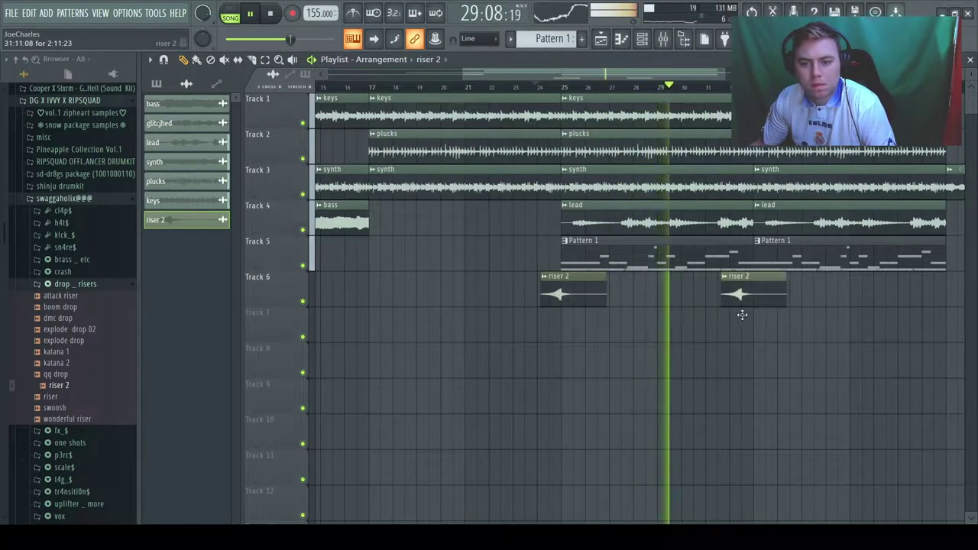
{"action": "left_click_drag", "start_coordinate": [574, 75], "coordinate": [684, 75]}
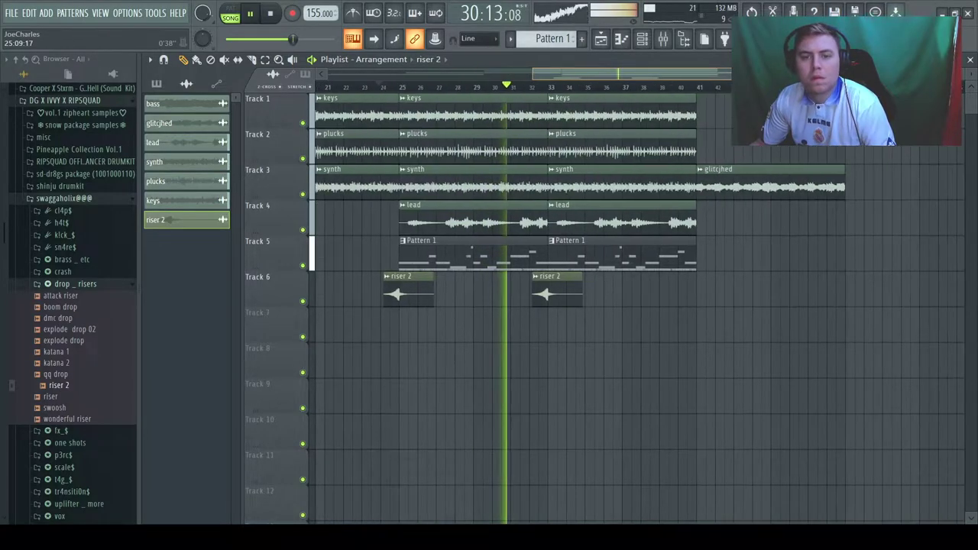
Step: Place the cym (Jaws) sample from the RIPSQUAD drumkit's Percs folder on Track 7 at bar 25
{"action": "left_click", "coordinate": [68, 199]}
{"action": "left_click", "coordinate": [67, 161]}
{"action": "left_click", "coordinate": [67, 222]}
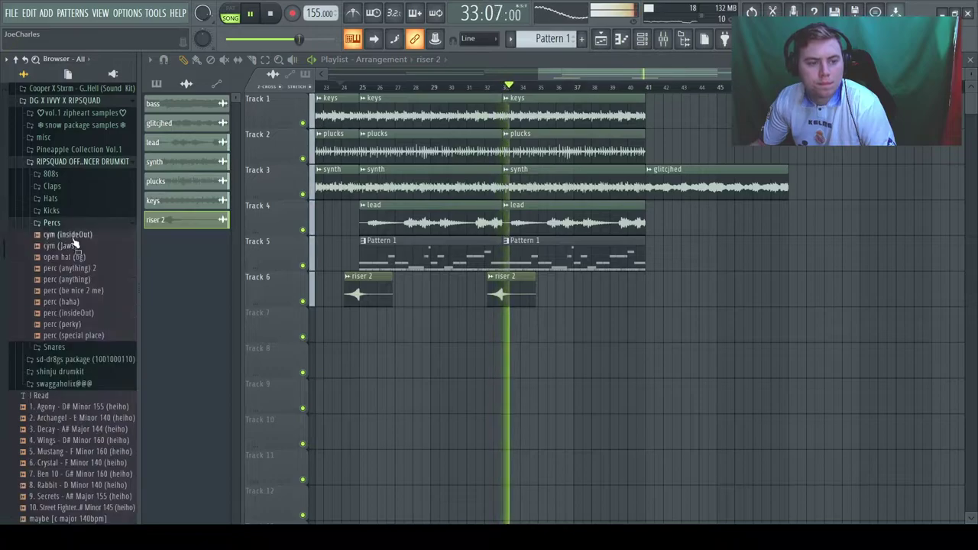
{"action": "left_click_drag", "start_coordinate": [65, 245], "coordinate": [361, 331]}
Step: Normalize the cym (Jaws) sample, trim its silent tail, and add a second cymbal clip at bar 33
{"action": "double_click", "coordinate": [367, 332]}
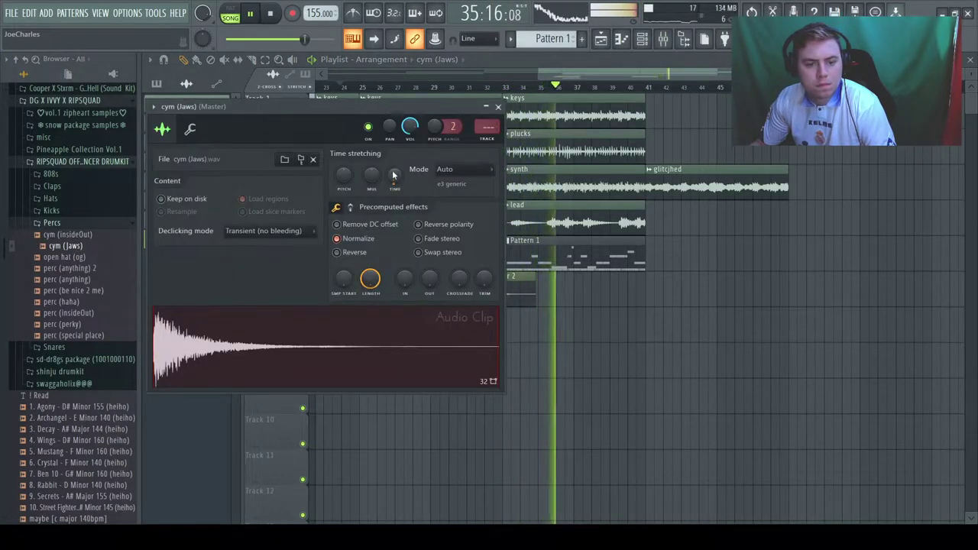
{"action": "left_click", "coordinate": [337, 239]}
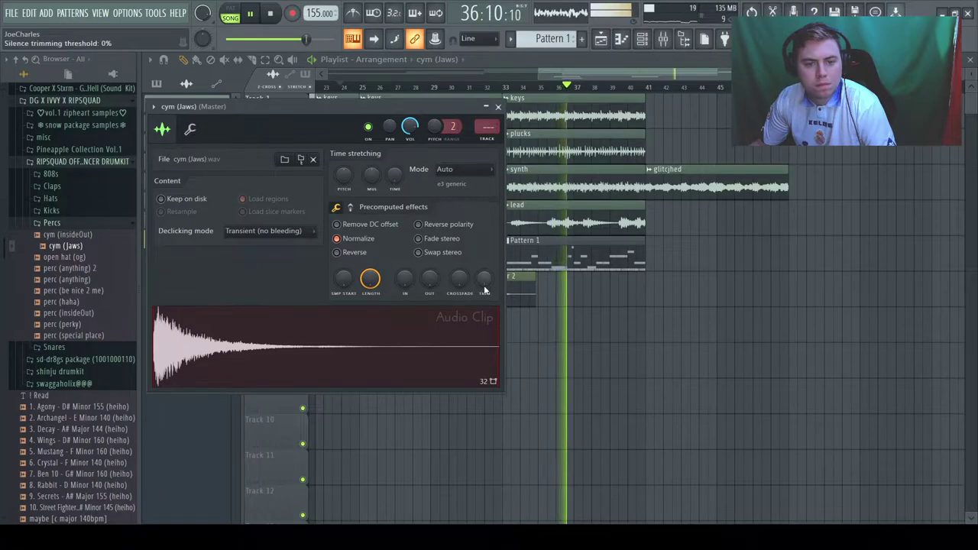
{"action": "left_click", "coordinate": [499, 106]}
{"action": "scroll", "coordinate": [551, 79], "scroll_direction": "up", "scroll_amount": 3}
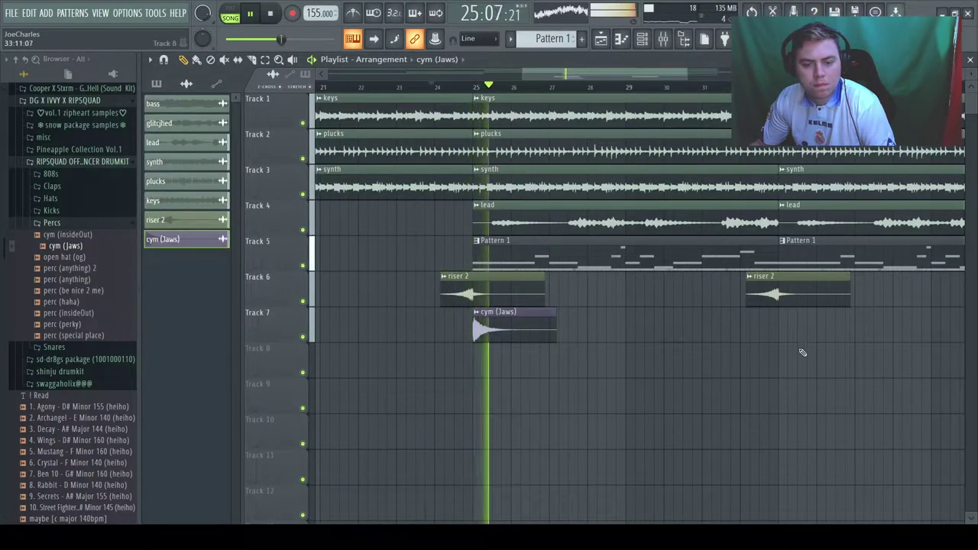
{"action": "left_click", "coordinate": [783, 330]}
Step: Lower the cym (Jaws) channel volume to about 33% while replaying the transition into bar 25
{"action": "double_click", "coordinate": [536, 325]}
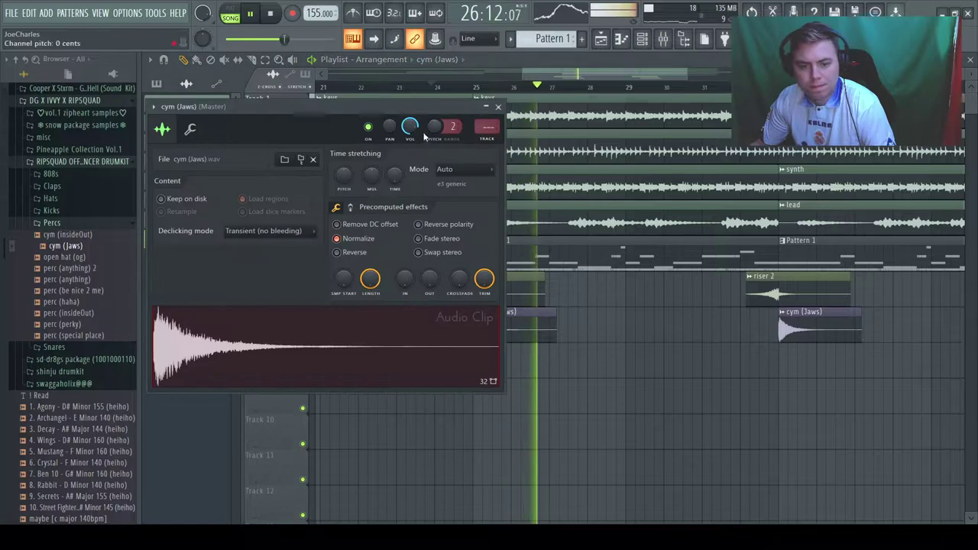
{"action": "left_click_drag", "start_coordinate": [414, 128], "coordinate": [433, 188]}
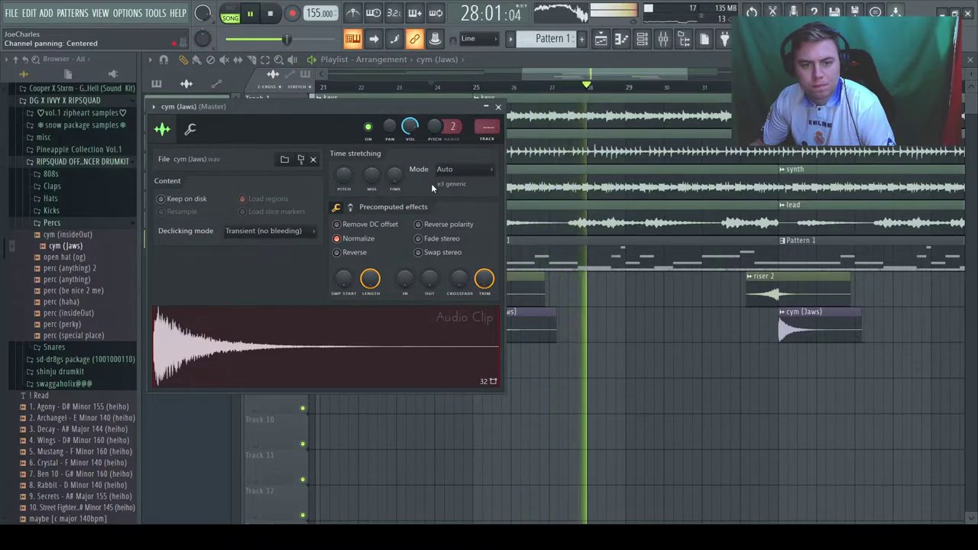
{"action": "key", "text": "space"}
{"action": "key", "text": "space"}
{"action": "scroll", "coordinate": [412, 127], "scroll_direction": "up", "scroll_amount": 1}
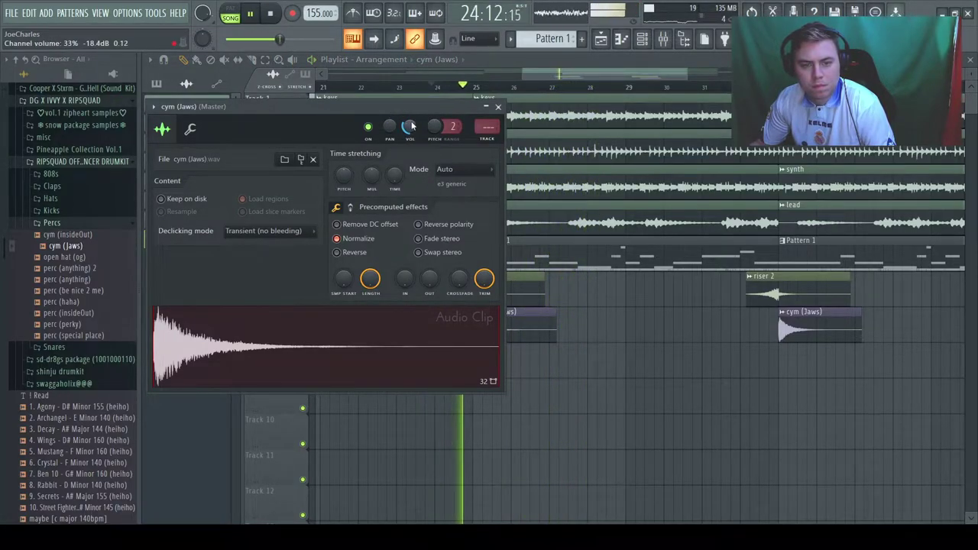
{"action": "key", "text": "space"}
{"action": "key", "text": "space"}
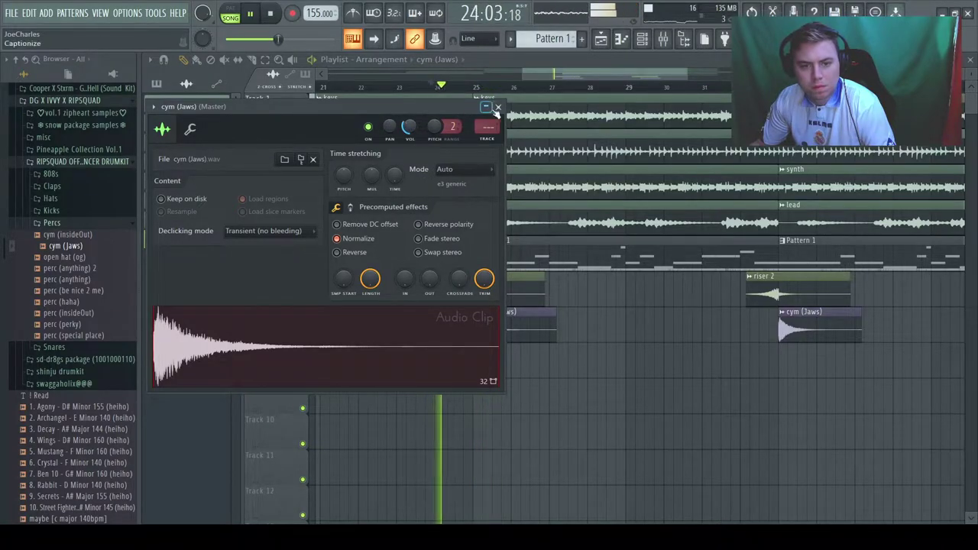
{"action": "left_click", "coordinate": [498, 107]}
{"action": "left_click", "coordinate": [610, 331]}
{"action": "right_click", "coordinate": [609, 332]}
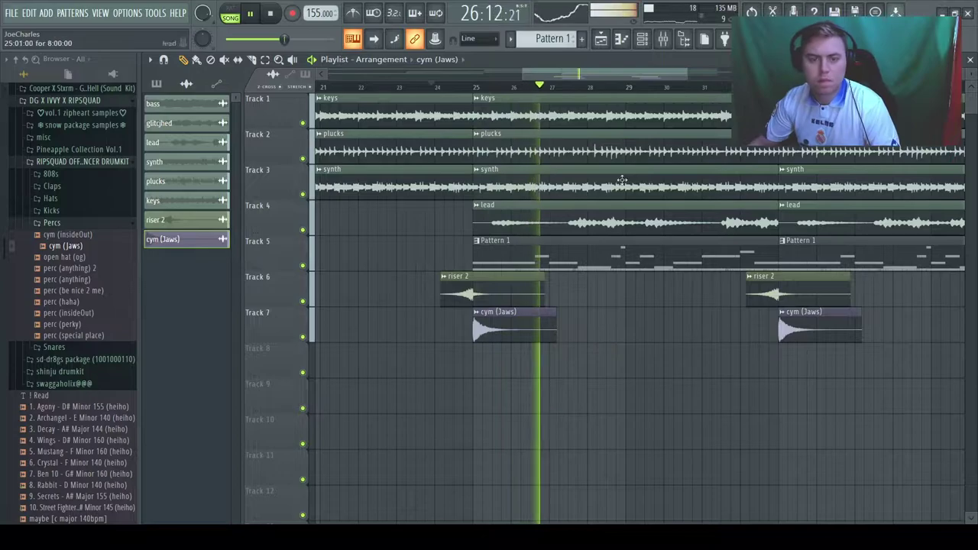
{"action": "scroll", "coordinate": [616, 68], "scroll_direction": "down", "scroll_amount": 2}
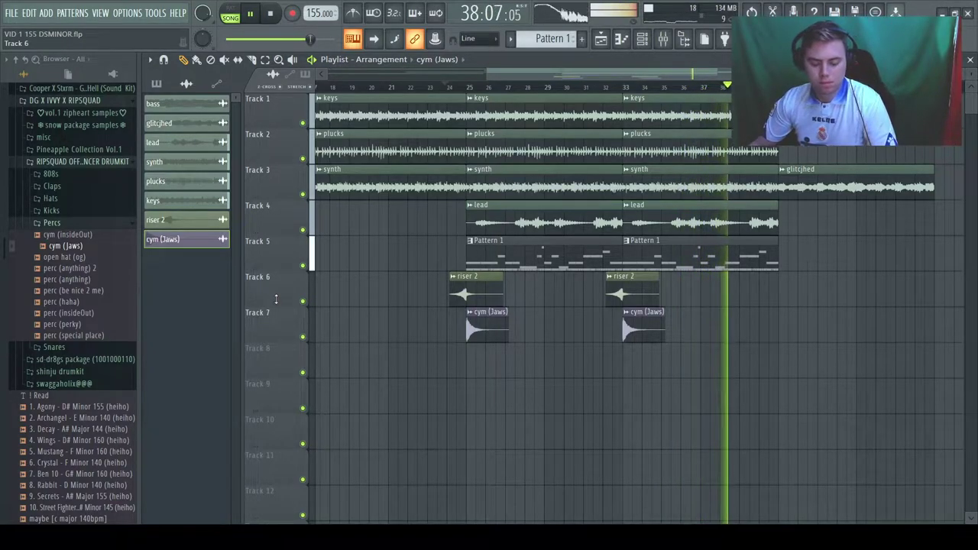
Step: Play from bar 25 and delete both Pattern 1 clips from Track 5
{"action": "left_click_drag", "start_coordinate": [652, 74], "coordinate": [668, 74]}
{"action": "left_click", "coordinate": [413, 86]}
{"action": "left_click_drag", "start_coordinate": [571, 74], "coordinate": [572, 92]}
{"action": "right_click", "coordinate": [612, 253]}
{"action": "right_click", "coordinate": [662, 257]}
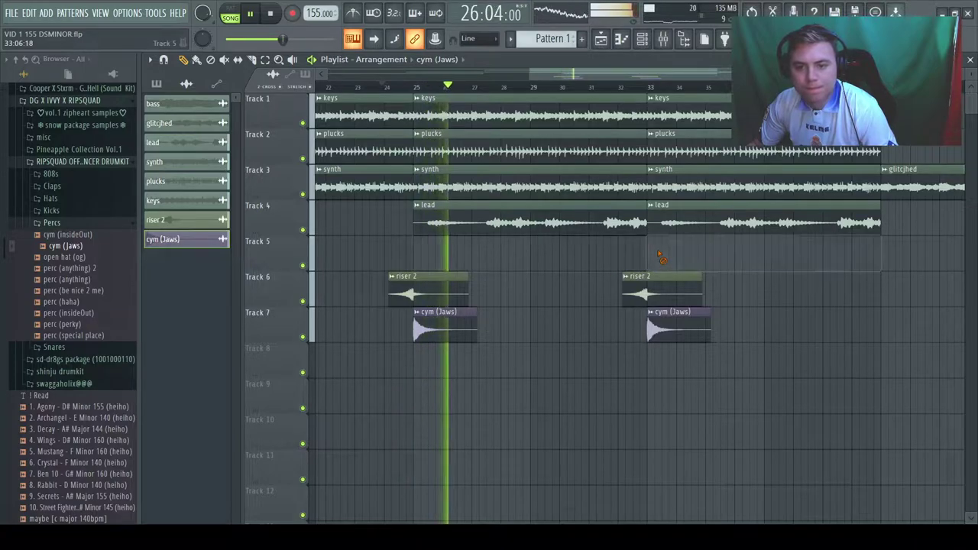
Step: Move the riser and cymbal clips up to Tracks 5 and 6, and delete the lead clip at bar 25
{"action": "left_click_drag", "start_coordinate": [774, 289], "coordinate": [399, 261]}
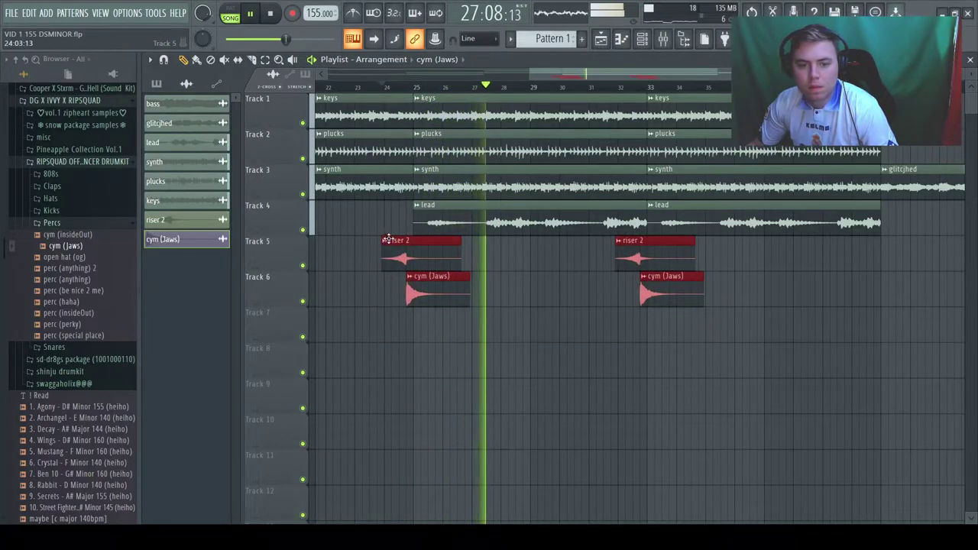
{"action": "left_click_drag", "start_coordinate": [830, 415], "coordinate": [762, 377]}
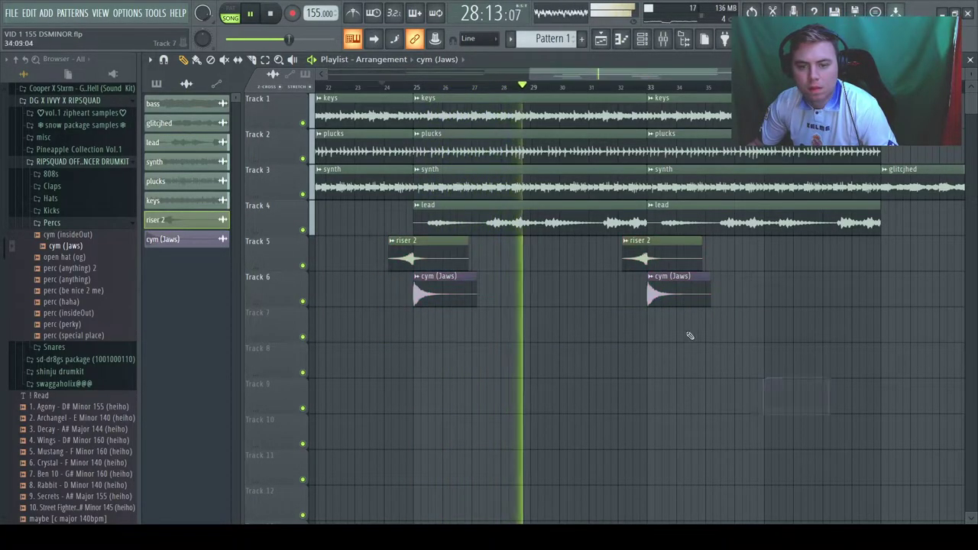
{"action": "right_click", "coordinate": [546, 229]}
{"action": "left_click_drag", "start_coordinate": [605, 75], "coordinate": [606, 54]}
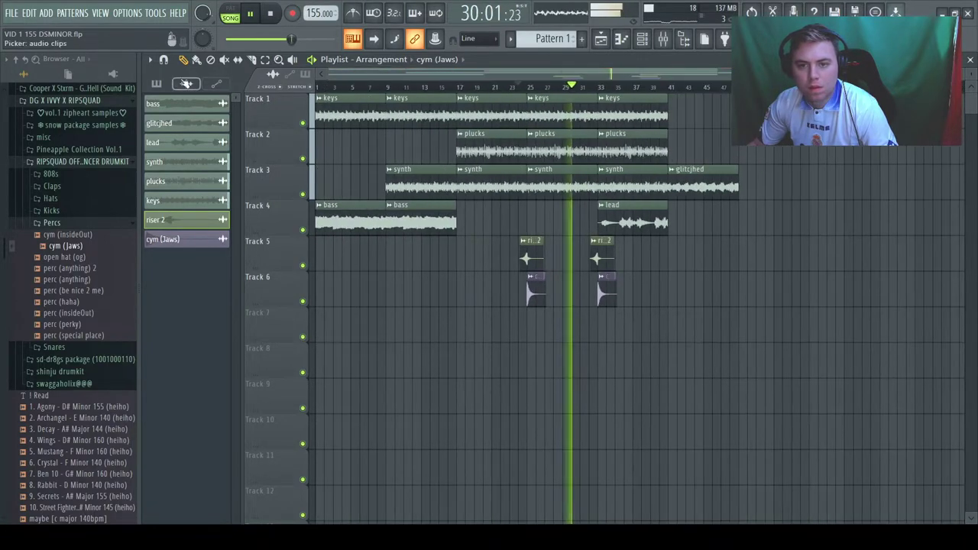
Step: Split Pattern 1 by channel and place the clap, hat, snare and 808 patterns on Tracks 7 to 10 at bar 25
{"action": "left_click", "coordinate": [156, 83]}
{"action": "left_click", "coordinate": [80, 14]}
{"action": "left_click", "coordinate": [162, 107]}
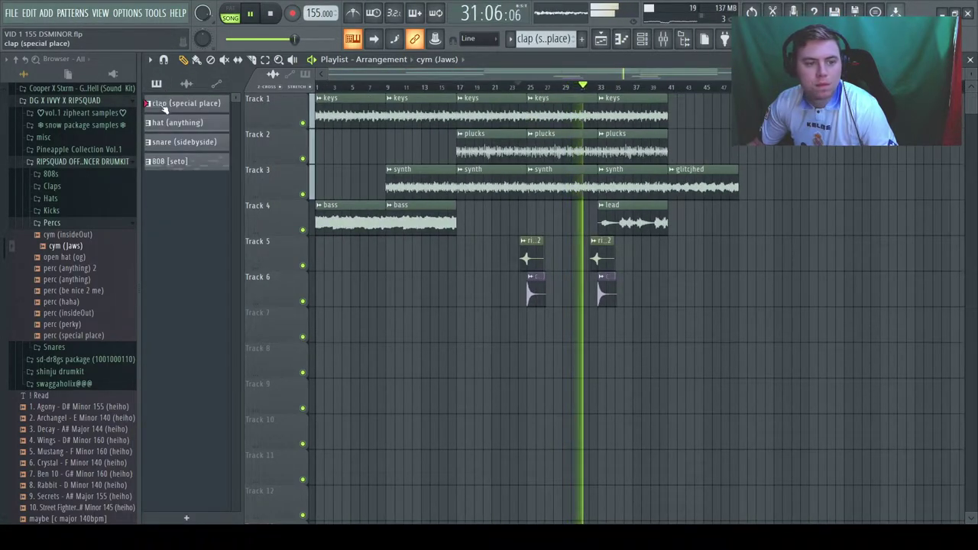
{"action": "left_click_drag", "start_coordinate": [177, 168], "coordinate": [543, 331]}
{"action": "left_click", "coordinate": [543, 332]}
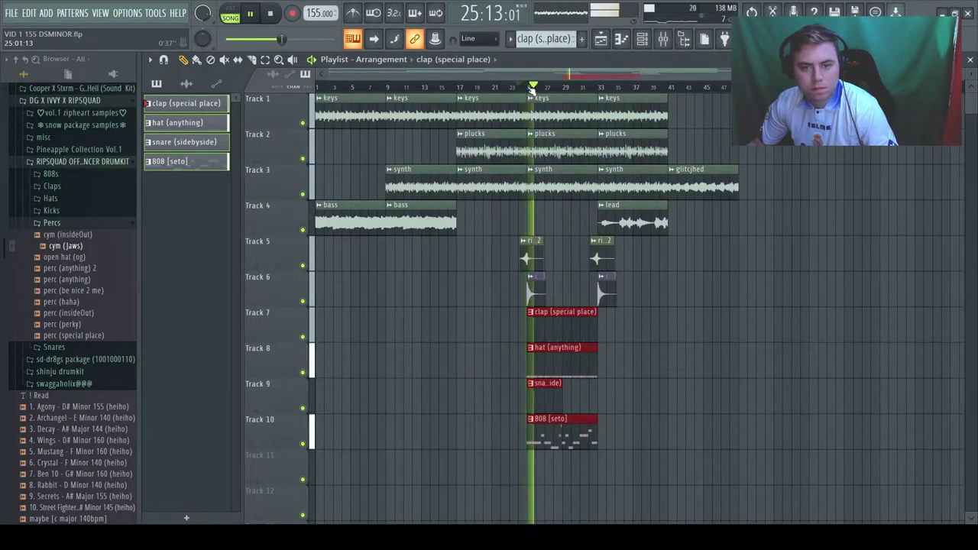
{"action": "left_click", "coordinate": [716, 389]}
{"action": "right_click", "coordinate": [716, 389]}
{"action": "scroll", "coordinate": [705, 349], "scroll_direction": "down", "scroll_amount": 1}
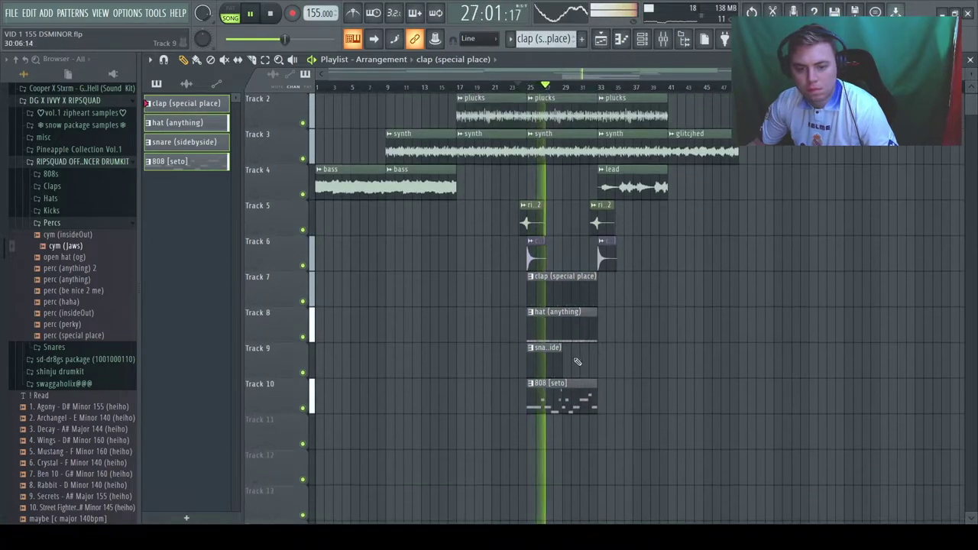
Step: Duplicate the clap, hat, snare and 808 clips on Tracks 7 to 10 from bar 25 to bar 33
{"action": "left_click", "coordinate": [562, 367]}
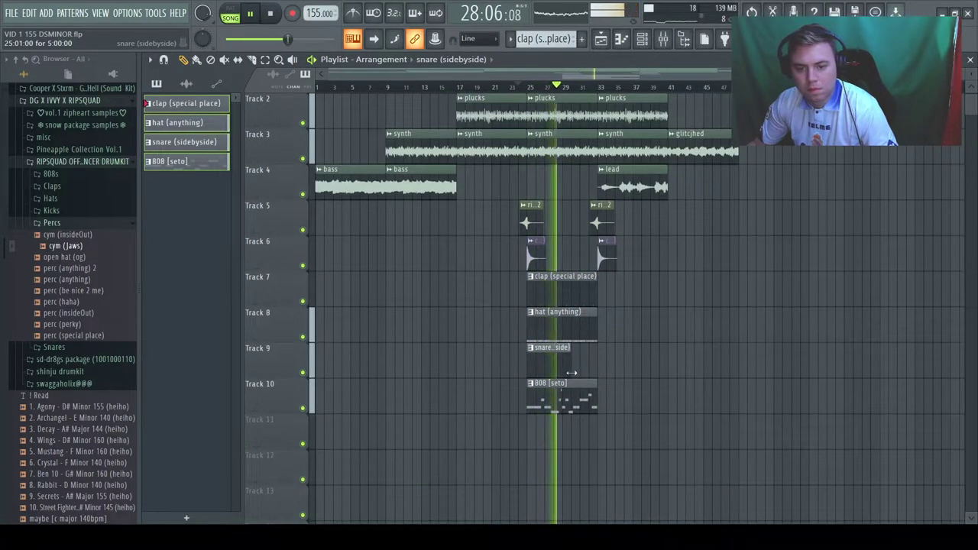
{"action": "left_click_drag", "start_coordinate": [571, 285], "coordinate": [543, 391]}
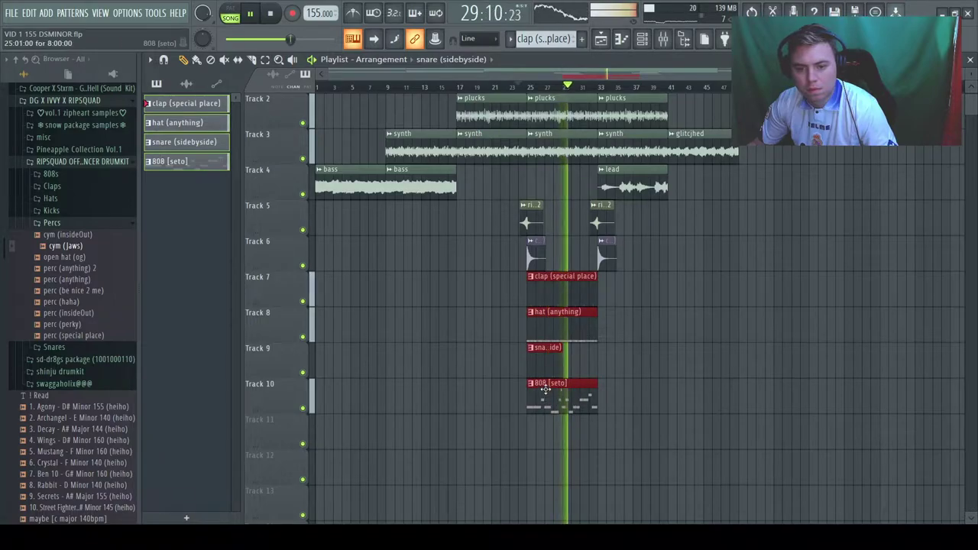
{"action": "key", "text": "ctrl+b"}
{"action": "left_click", "coordinate": [750, 383]}
{"action": "right_click", "coordinate": [750, 382]}
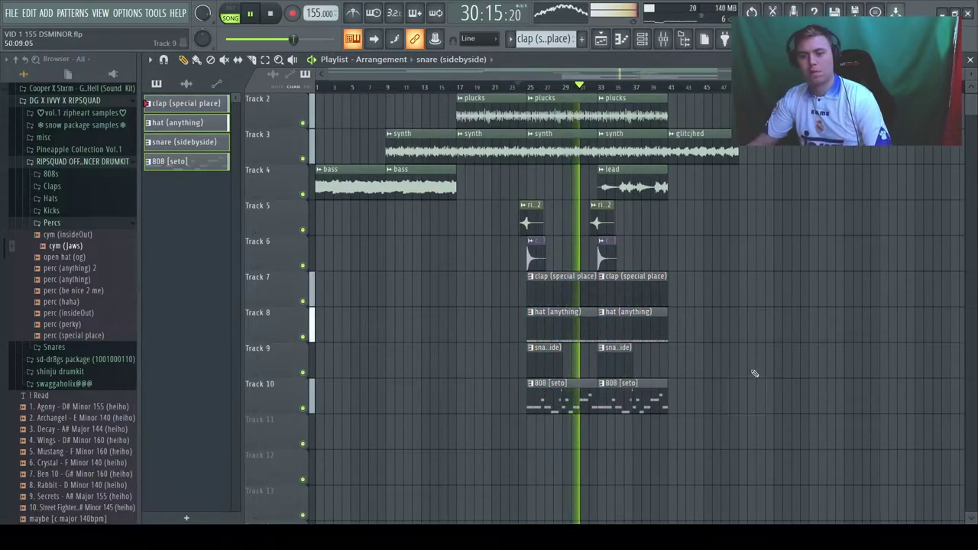
Step: Trim the starts of the plucks and synth clips at bar 33 to bar 37 and play the section
{"action": "scroll", "coordinate": [577, 169], "scroll_direction": "up", "scroll_amount": 3}
{"action": "scroll", "coordinate": [612, 153], "scroll_direction": "up", "scroll_amount": 1}
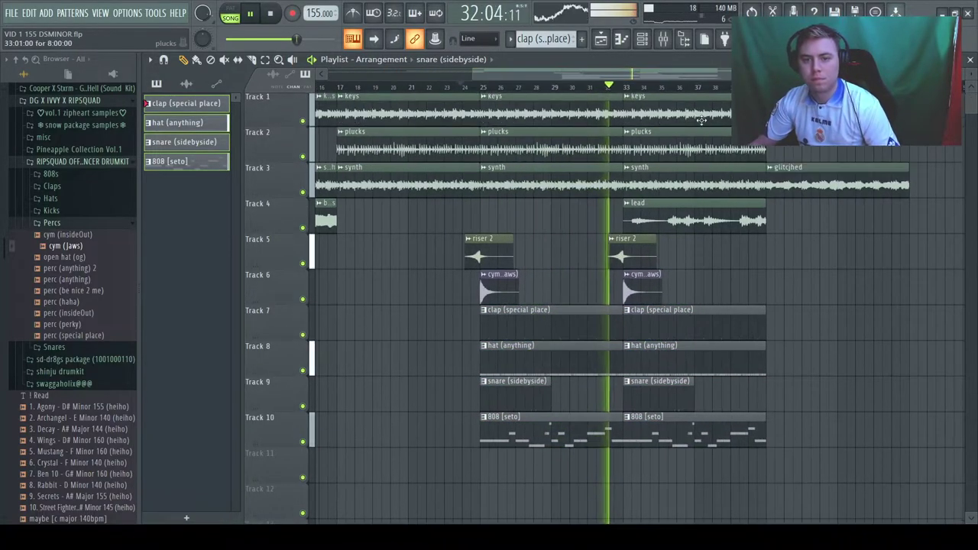
{"action": "left_click", "coordinate": [628, 150]}
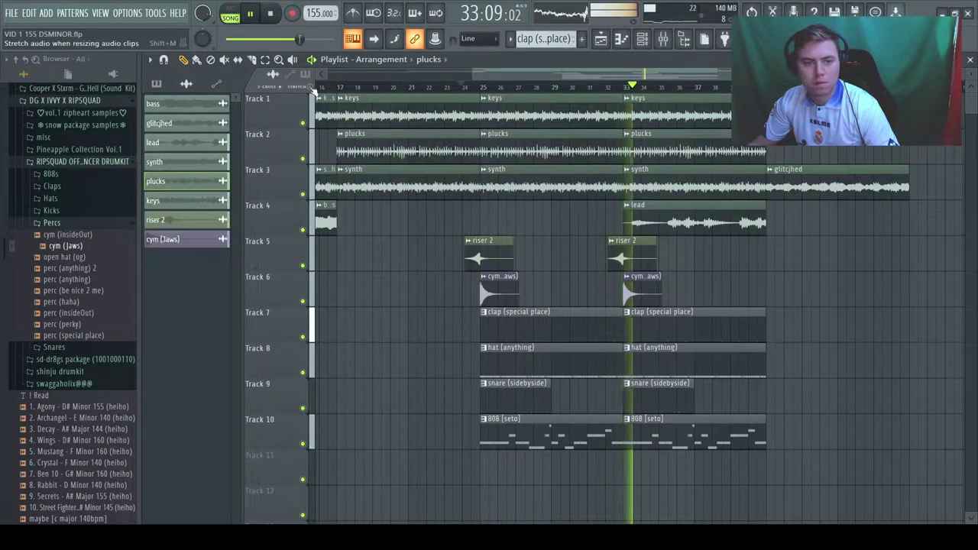
{"action": "left_click_drag", "start_coordinate": [625, 155], "coordinate": [694, 153]}
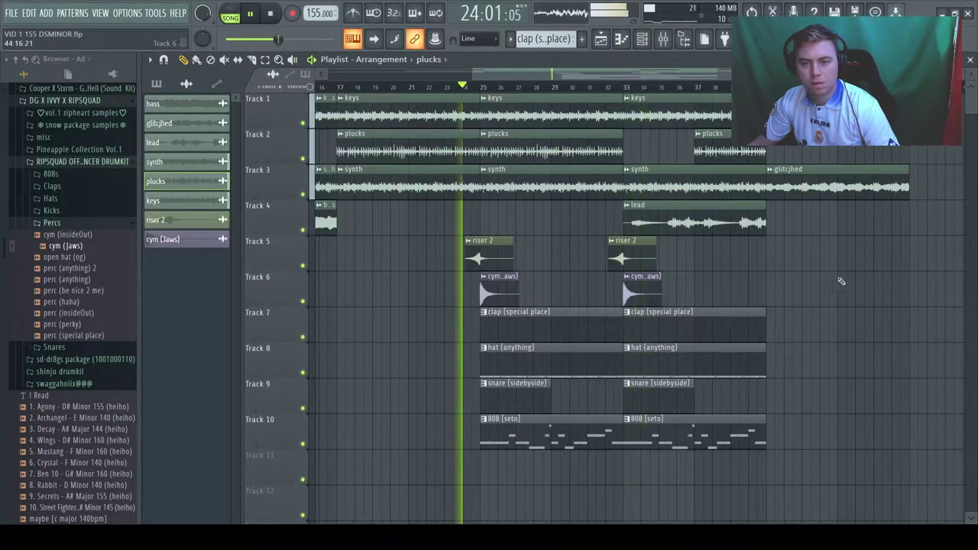
{"action": "left_click", "coordinate": [627, 185]}
{"action": "left_click_drag", "start_coordinate": [626, 185], "coordinate": [699, 199]}
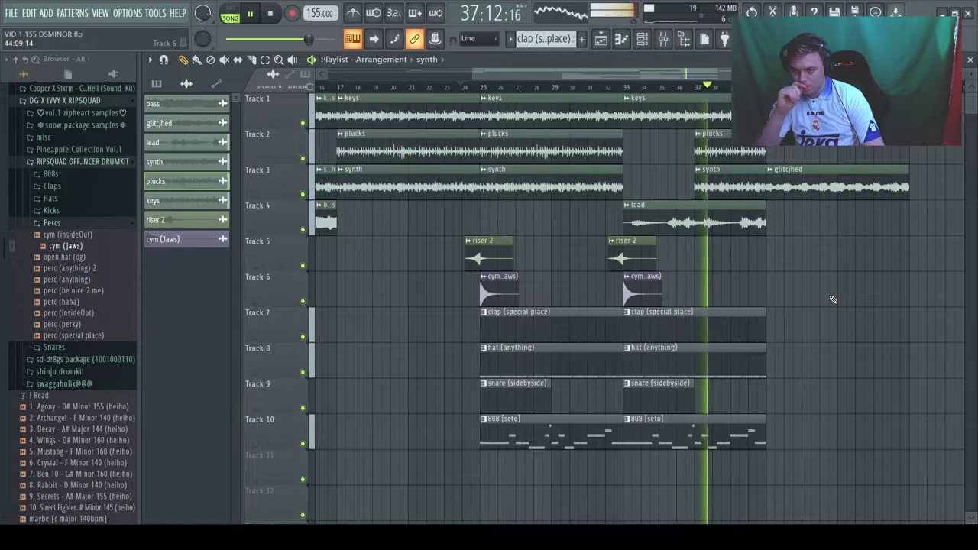
Step: Delete the plucks and synth clips at bar 37 and move the glitcjhed clip down to Track 5
{"action": "right_click", "coordinate": [750, 153]}
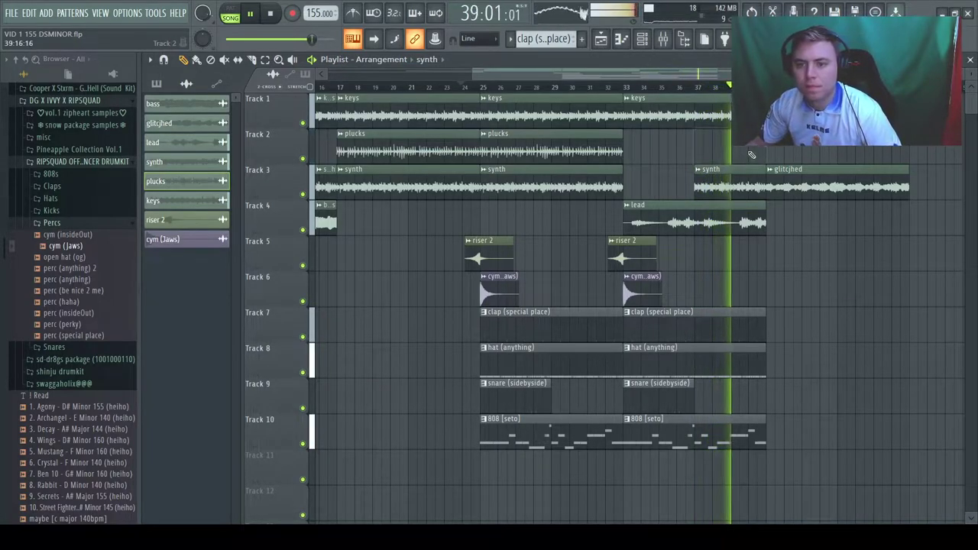
{"action": "right_click", "coordinate": [747, 179]}
{"action": "left_click_drag", "start_coordinate": [802, 182], "coordinate": [802, 253]}
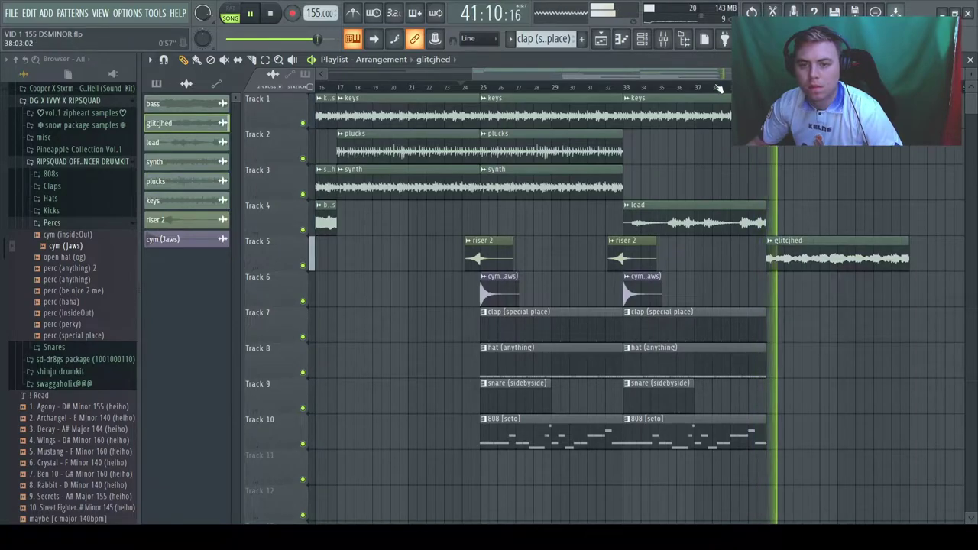
Step: Duplicate the keys and lead clips from bar 33 to bar 41, and place a synth clip on Track 3 at bar 41
{"action": "scroll", "coordinate": [721, 88], "scroll_direction": "down", "scroll_amount": 2}
{"action": "left_click_drag", "start_coordinate": [646, 107], "coordinate": [671, 230]}
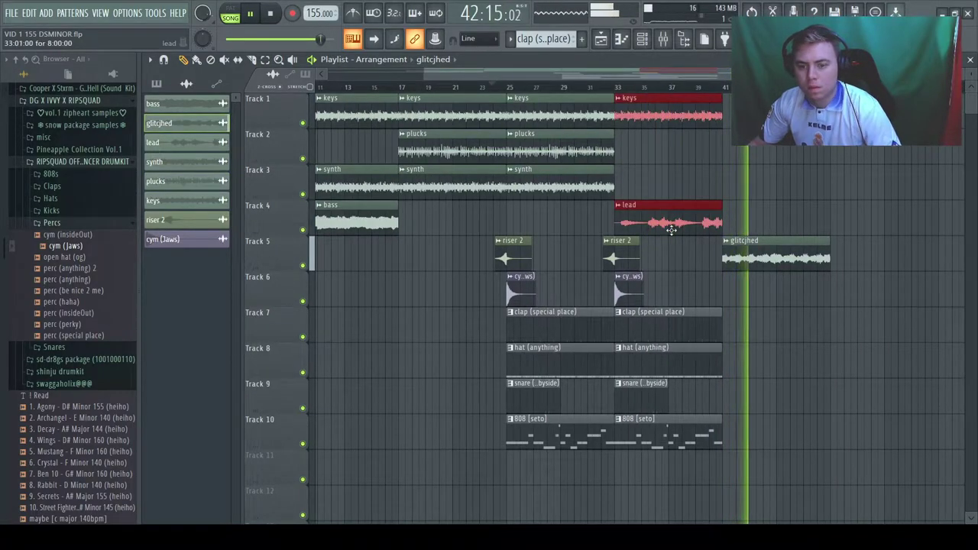
{"action": "key", "text": "ctrl+b"}
{"action": "key", "text": "ctrl+d"}
{"action": "left_click", "coordinate": [547, 183]}
{"action": "left_click_drag", "start_coordinate": [732, 191], "coordinate": [724, 188]}
{"action": "key", "text": "space"}
{"action": "key", "text": "space"}
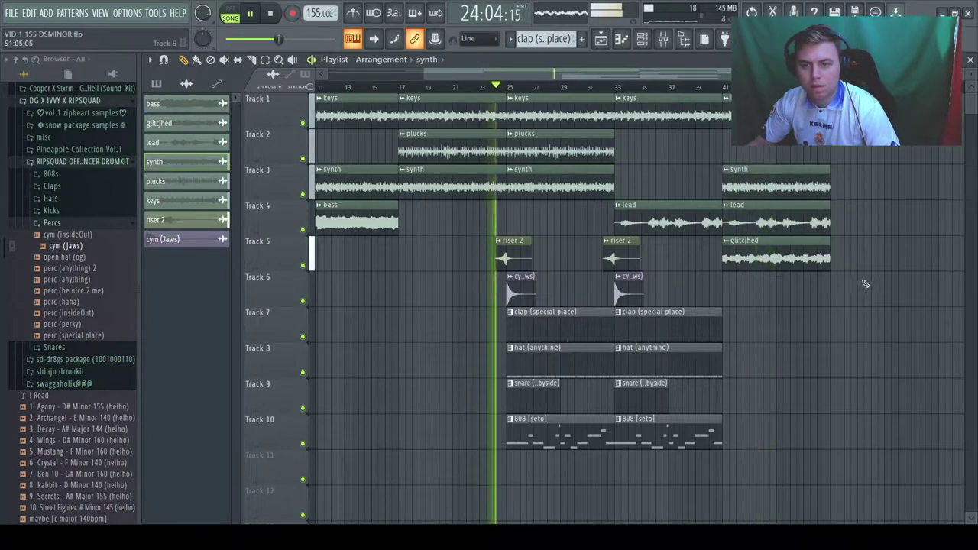
Step: Copy the bar 33 drum, 808 and cymbal clips to bar 41, and the riser leading into them to bar 40
{"action": "left_click_drag", "start_coordinate": [754, 321], "coordinate": [634, 450]}
{"action": "key", "text": "ctrl+b"}
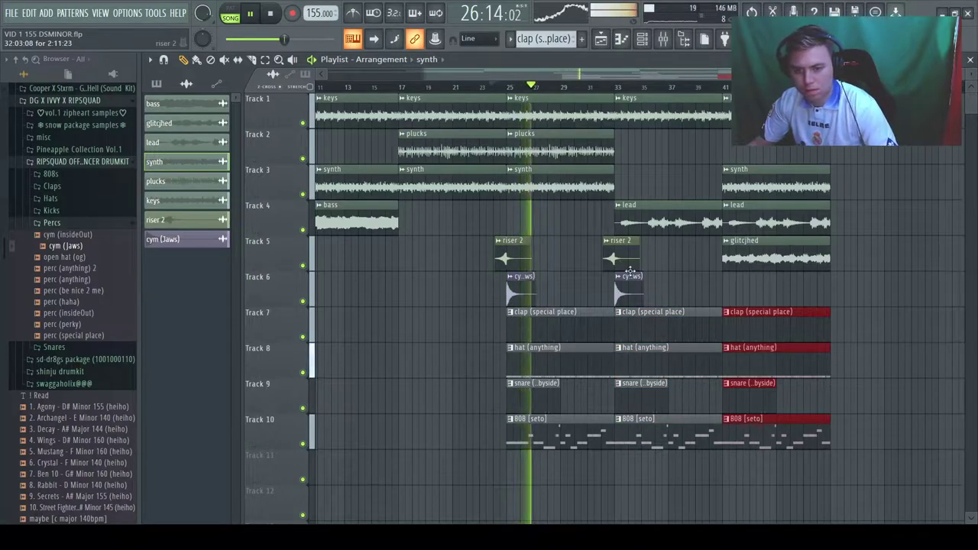
{"action": "left_click_drag", "start_coordinate": [627, 291], "coordinate": [738, 301]}
{"action": "left_click_drag", "start_coordinate": [628, 261], "coordinate": [728, 271]}
{"action": "left_click", "coordinate": [866, 295]}
{"action": "right_click", "coordinate": [888, 300]}
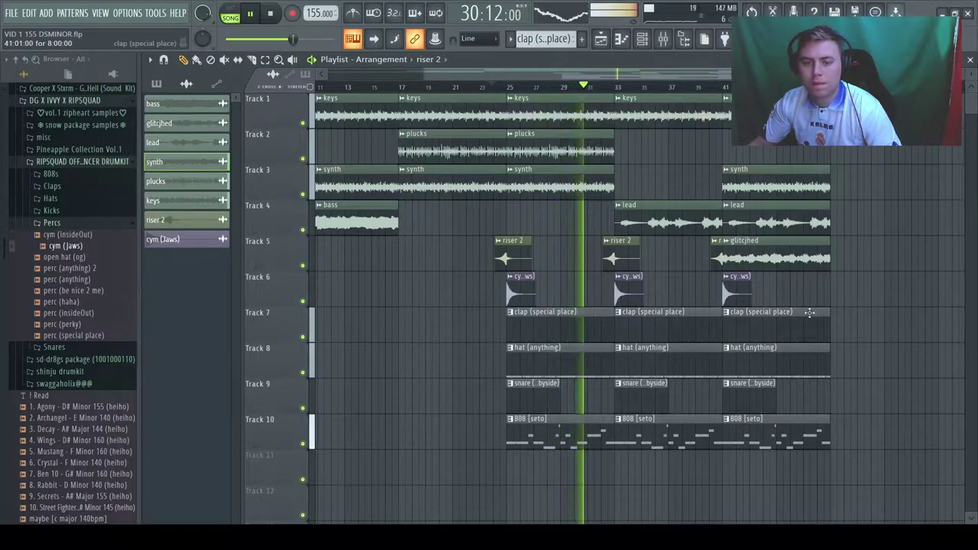
Step: Play the bar 41 section and copy all clips of the bar 25 section, including its riser, to bar 49
{"action": "left_click", "coordinate": [699, 87]}
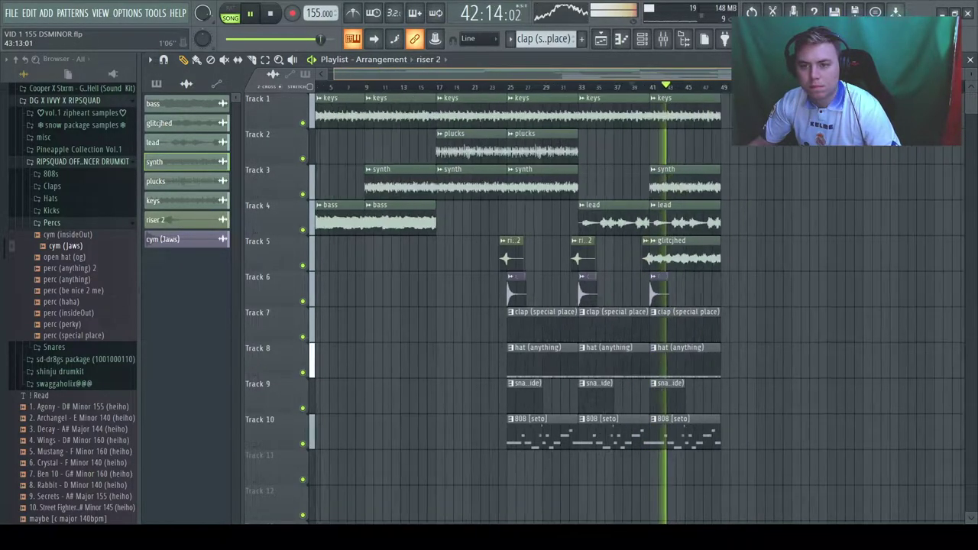
{"action": "scroll", "coordinate": [642, 290], "scroll_direction": "down", "scroll_amount": 1}
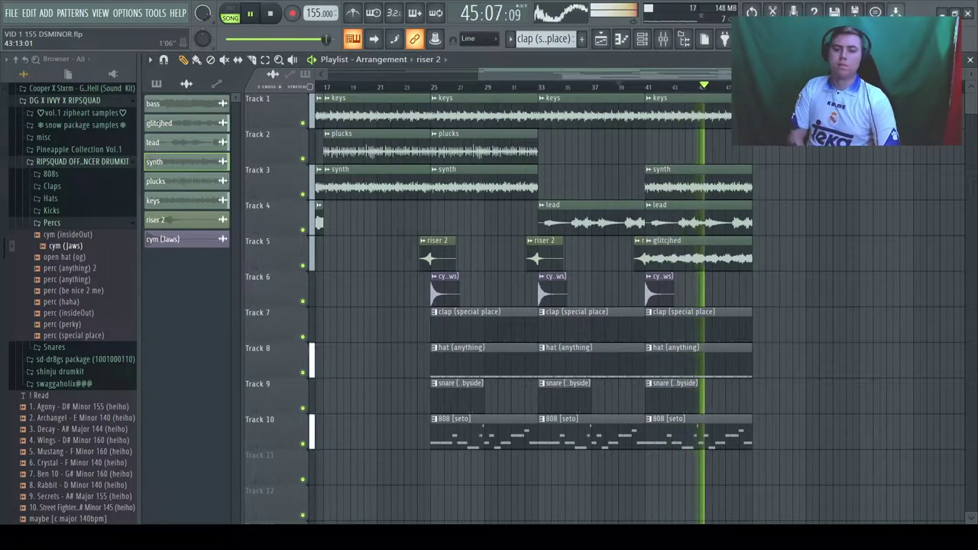
{"action": "left_click_drag", "start_coordinate": [525, 94], "coordinate": [443, 486]}
{"action": "left_click_drag", "start_coordinate": [437, 256], "coordinate": [762, 276]}
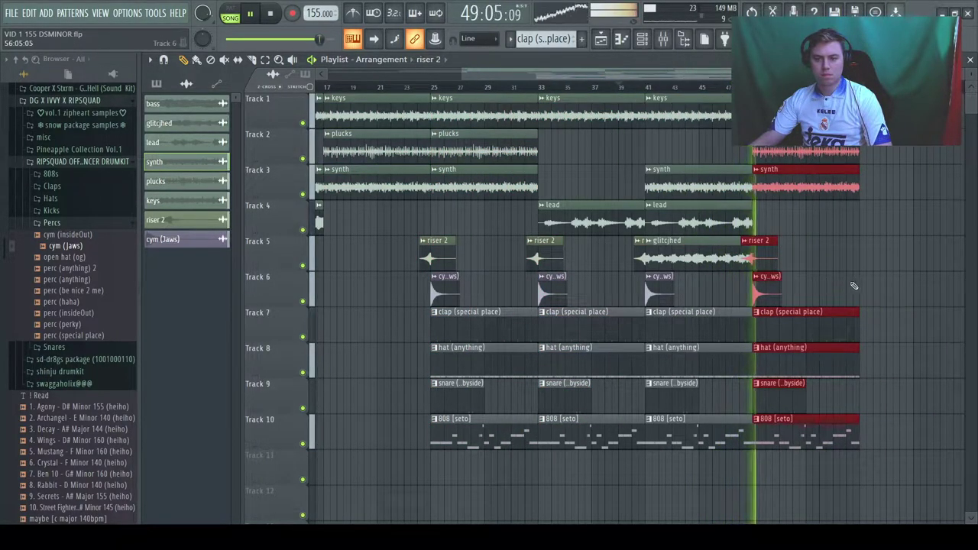
{"action": "left_click", "coordinate": [879, 285]}
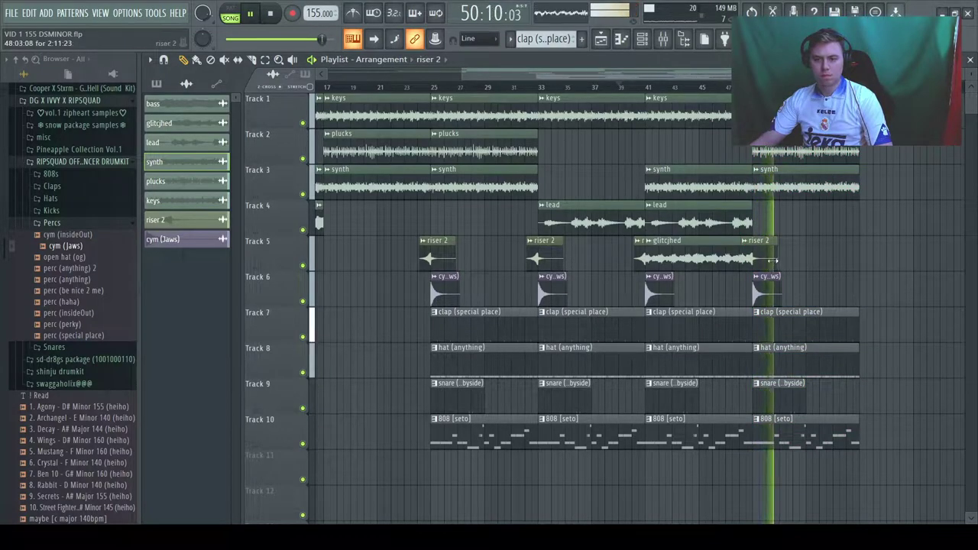
Step: Add a lead clip at bar 49, a cym (Jaws) clip at bar 57 and a riser 2 clip at bar 56
{"action": "left_click", "coordinate": [778, 228]}
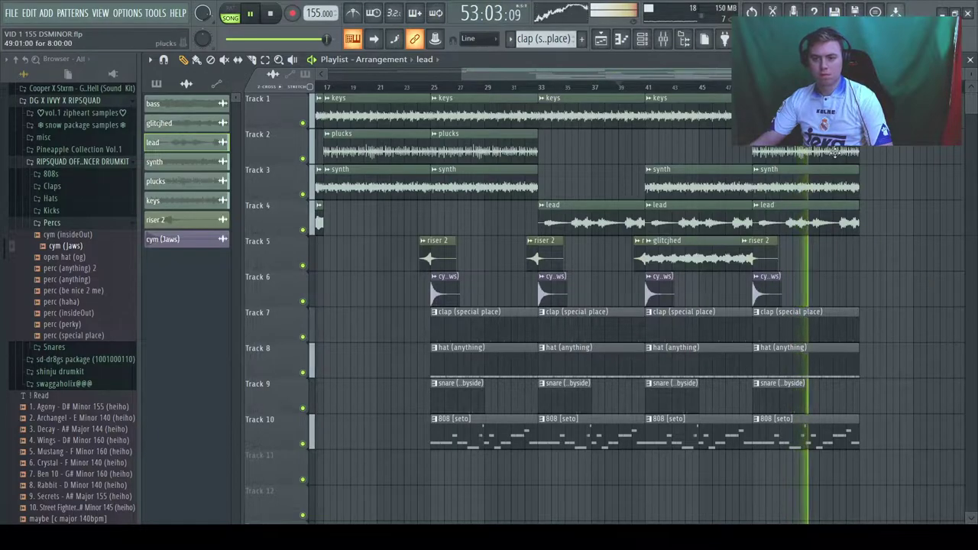
{"action": "left_click", "coordinate": [779, 283]}
{"action": "left_click", "coordinate": [861, 287]}
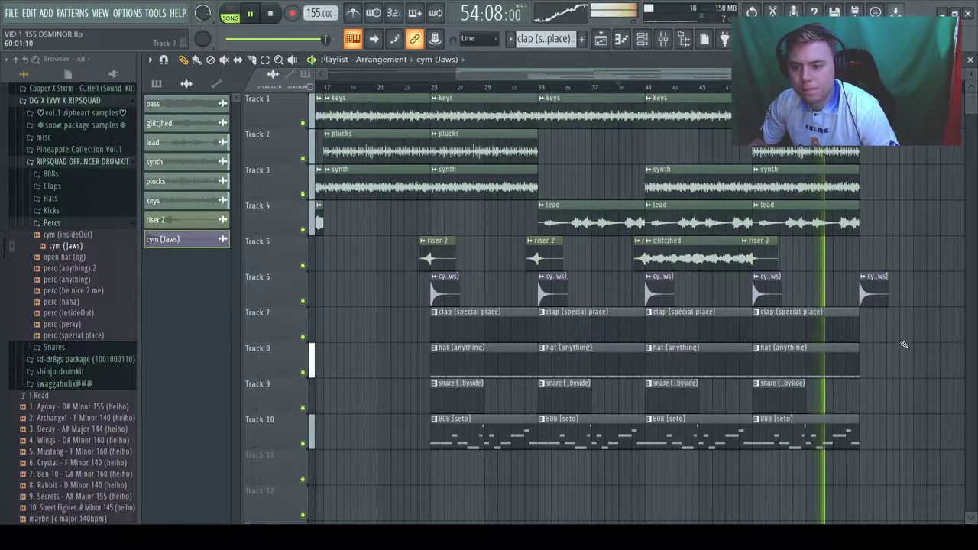
{"action": "left_click", "coordinate": [770, 265]}
{"action": "left_click", "coordinate": [858, 262]}
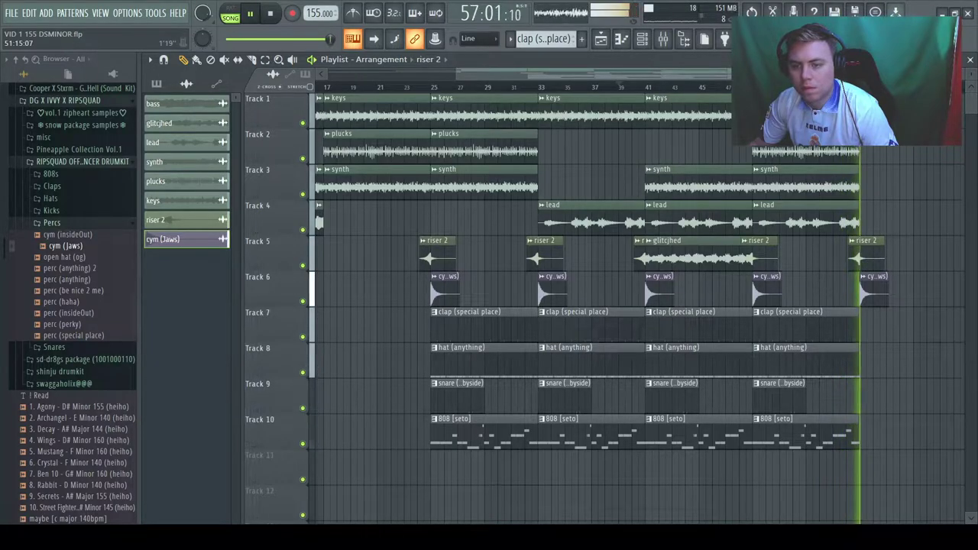
Step: Browse to the my tags folder and place the NEWEST tag on Track 5 at bar 9
{"action": "scroll", "coordinate": [792, 263], "scroll_direction": "down", "scroll_amount": 4}
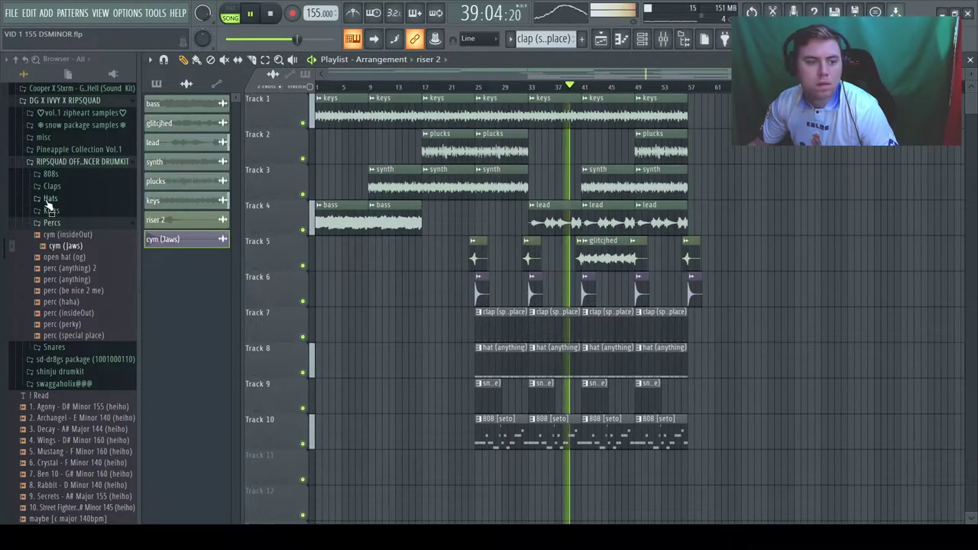
{"action": "left_click", "coordinate": [53, 164]}
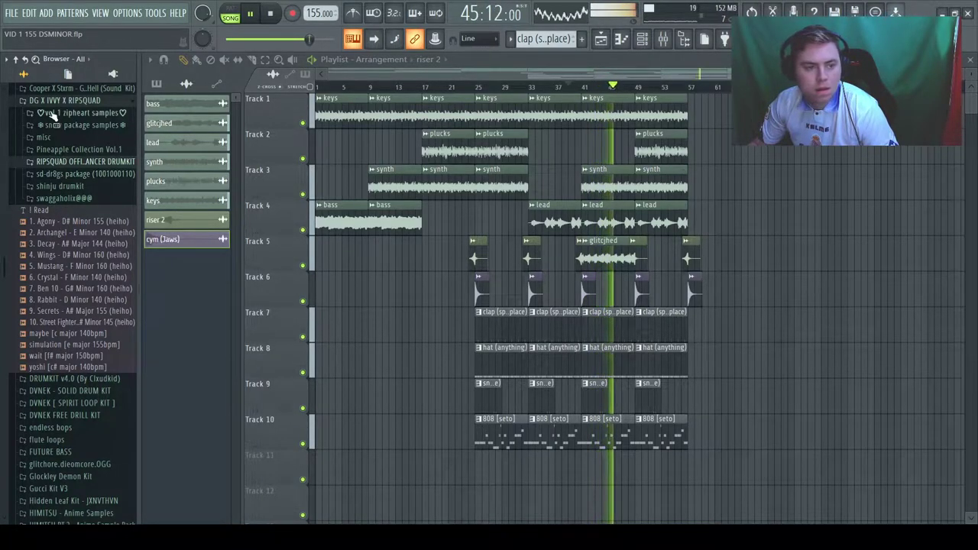
{"action": "scroll", "coordinate": [51, 111], "scroll_direction": "down", "scroll_amount": 9}
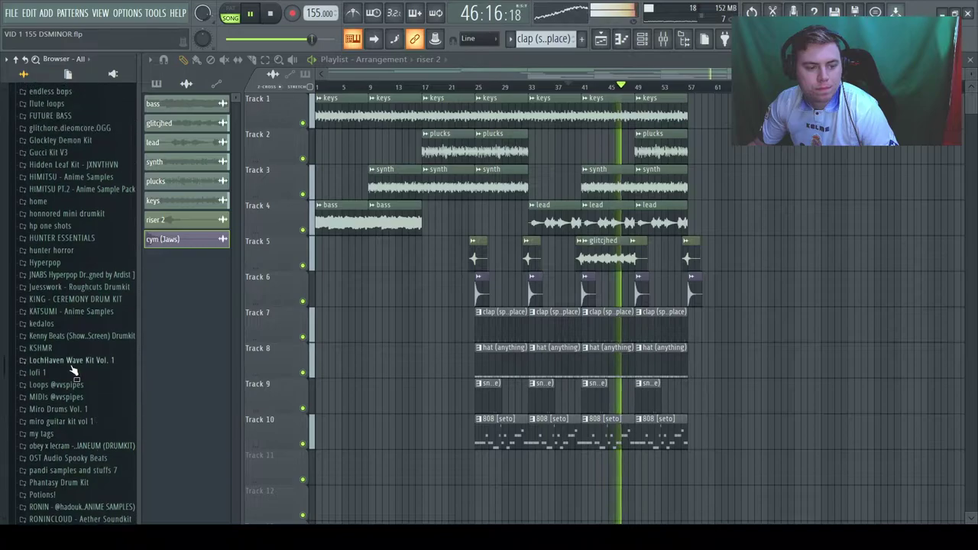
{"action": "scroll", "coordinate": [61, 466], "scroll_direction": "down", "scroll_amount": 2}
{"action": "left_click", "coordinate": [43, 367]}
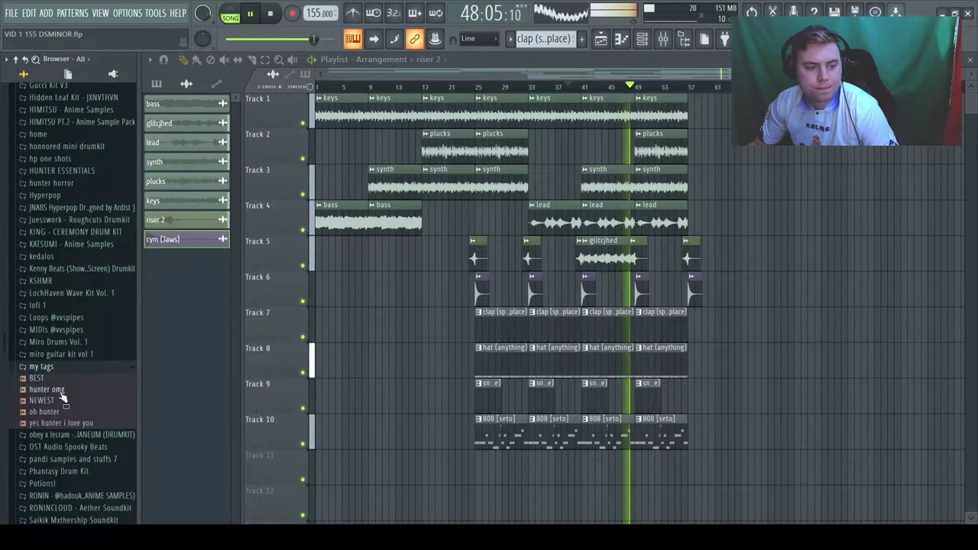
{"action": "left_click_drag", "start_coordinate": [75, 404], "coordinate": [375, 264]}
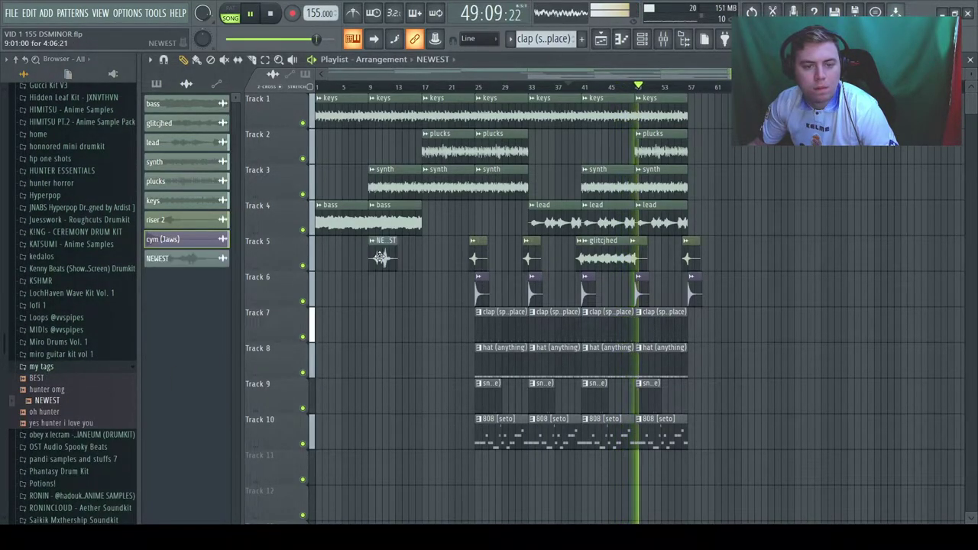
Step: Time-stretch the NEWEST clip to end at bar 13 and play from just before bar 9 to check it
{"action": "double_click", "coordinate": [382, 257]}
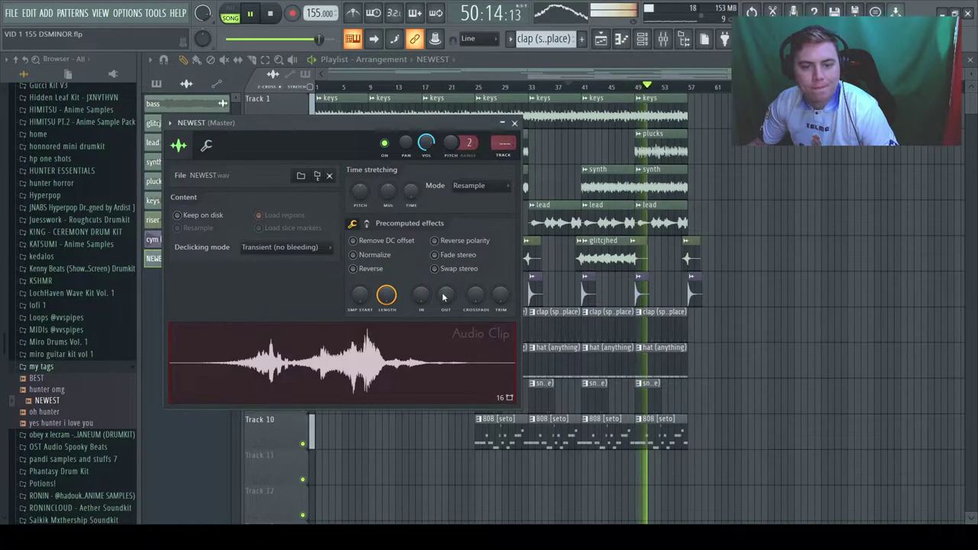
{"action": "left_click", "coordinate": [514, 123]}
{"action": "left_click", "coordinate": [363, 85]}
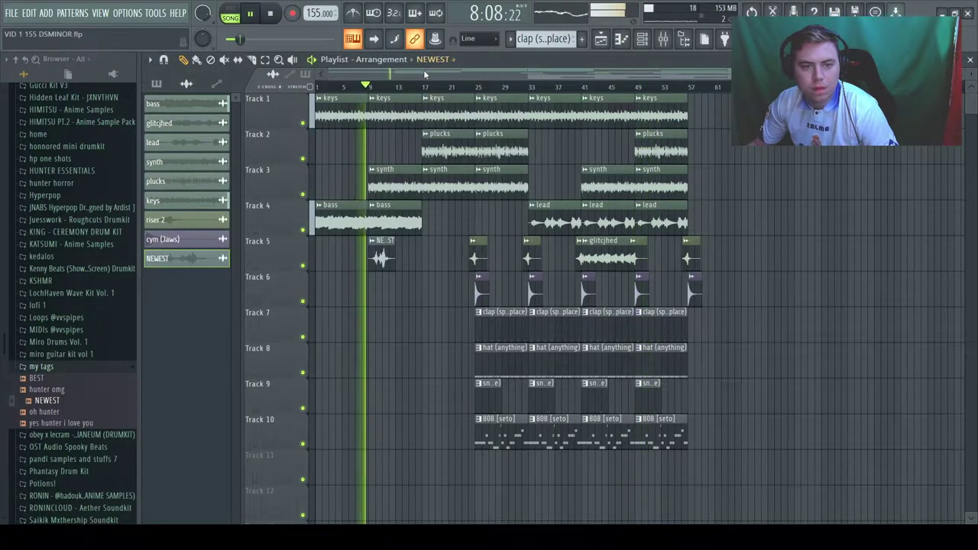
{"action": "scroll", "coordinate": [425, 73], "scroll_direction": "up", "scroll_amount": 5}
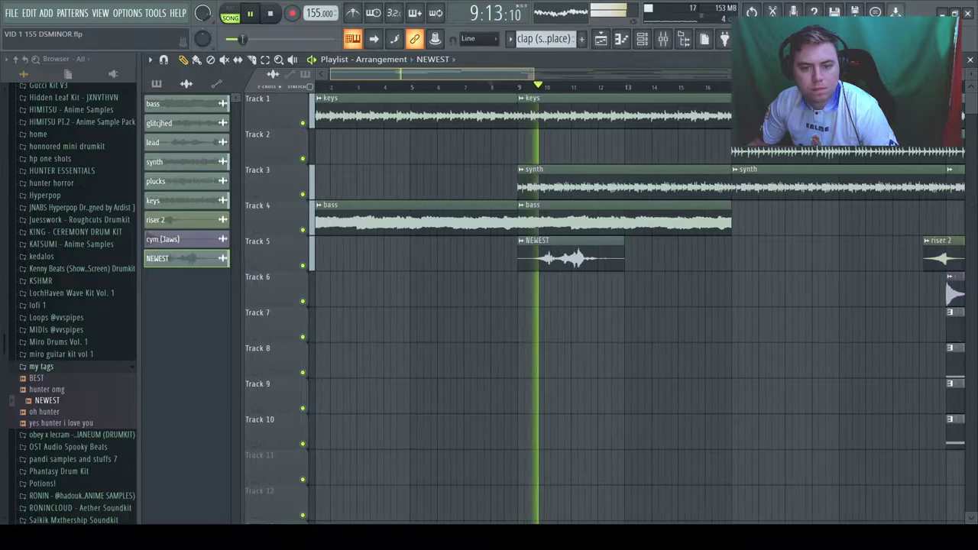
{"action": "double_click", "coordinate": [555, 263]}
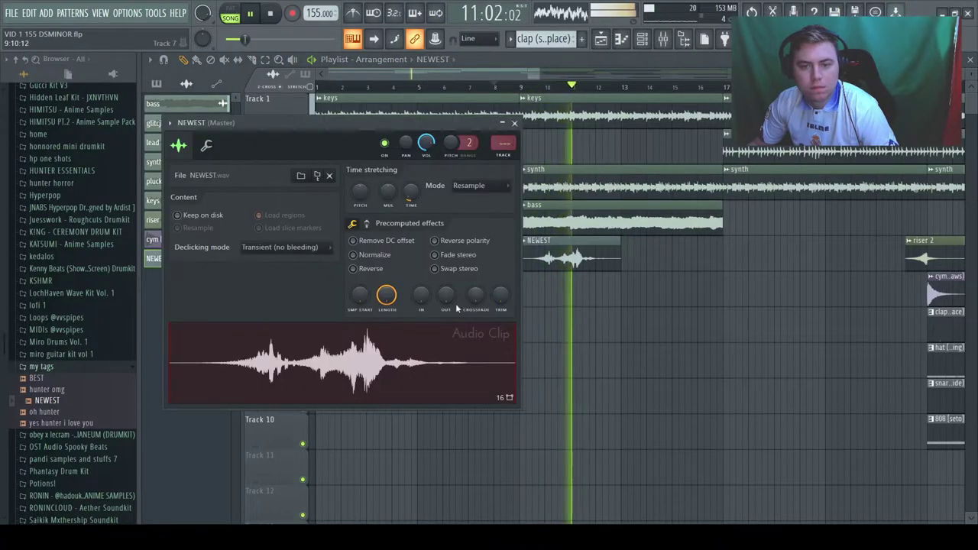
{"action": "left_click", "coordinate": [514, 123]}
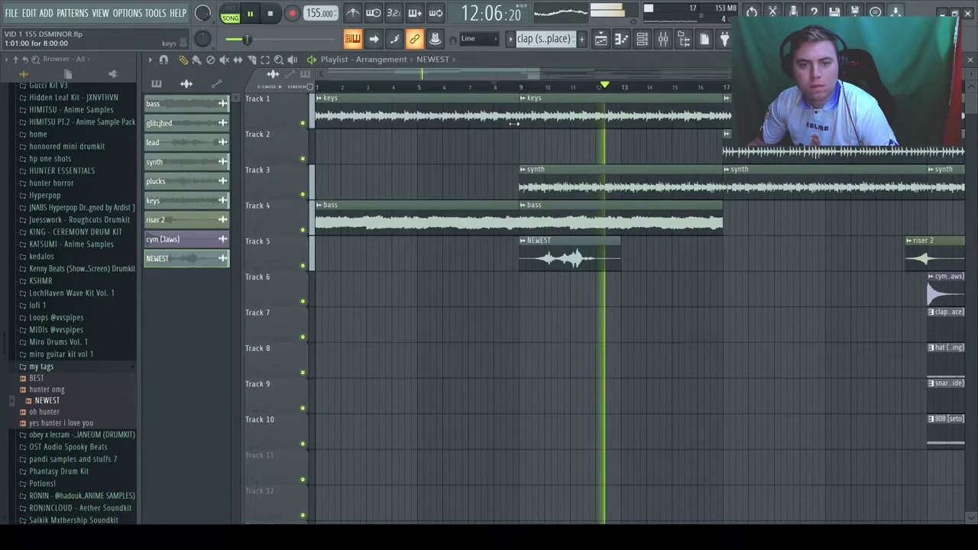
Step: Play the arrangement from about bar 39 and again from bar 41, checking the mixer levels
{"action": "scroll", "coordinate": [554, 88], "scroll_direction": "down", "scroll_amount": 5}
{"action": "left_click", "coordinate": [558, 86]}
{"action": "left_click", "coordinate": [664, 42]}
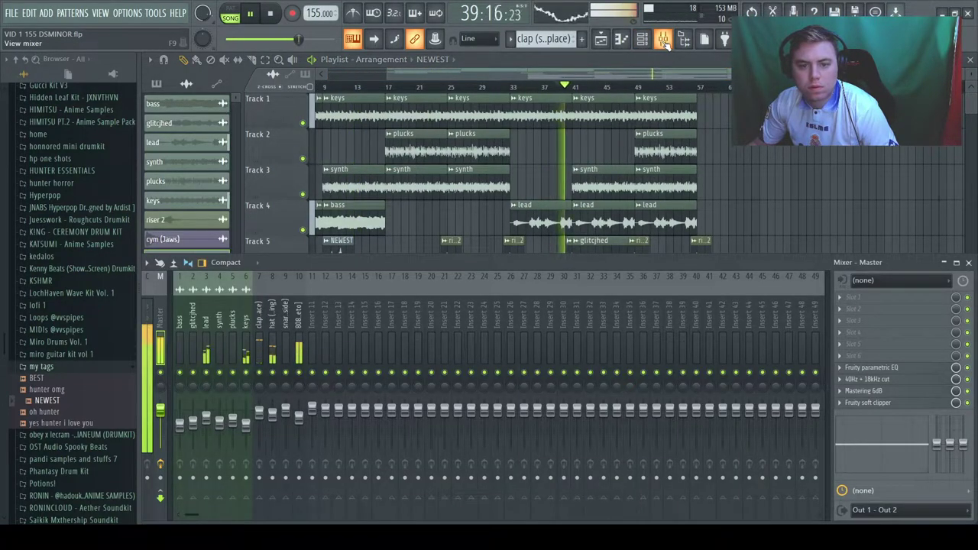
{"action": "left_click", "coordinate": [638, 87]}
{"action": "left_click", "coordinate": [575, 86]}
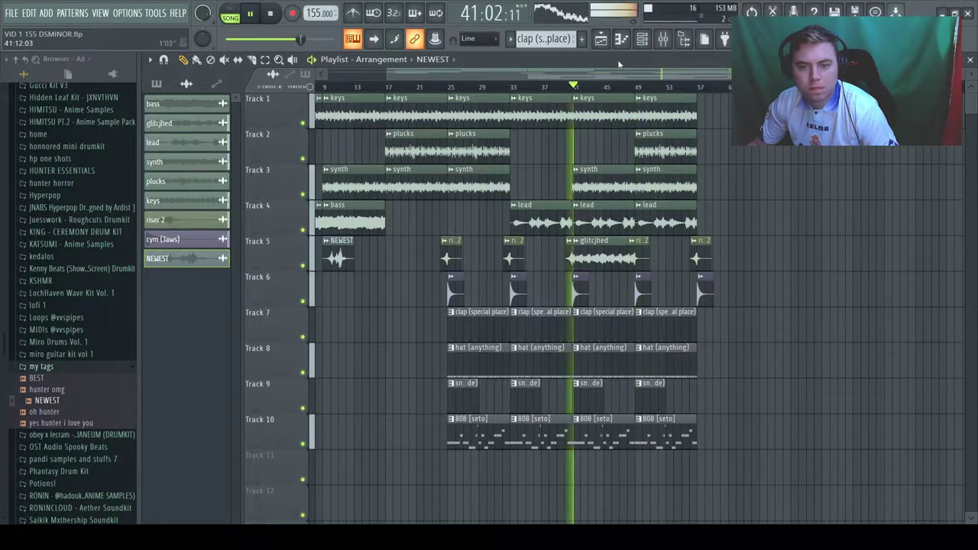
Step: Add Fruity parametric EQ 2 to the keys mixer track and cut the lows below about 200 Hz with band 1
{"action": "left_click", "coordinate": [663, 42]}
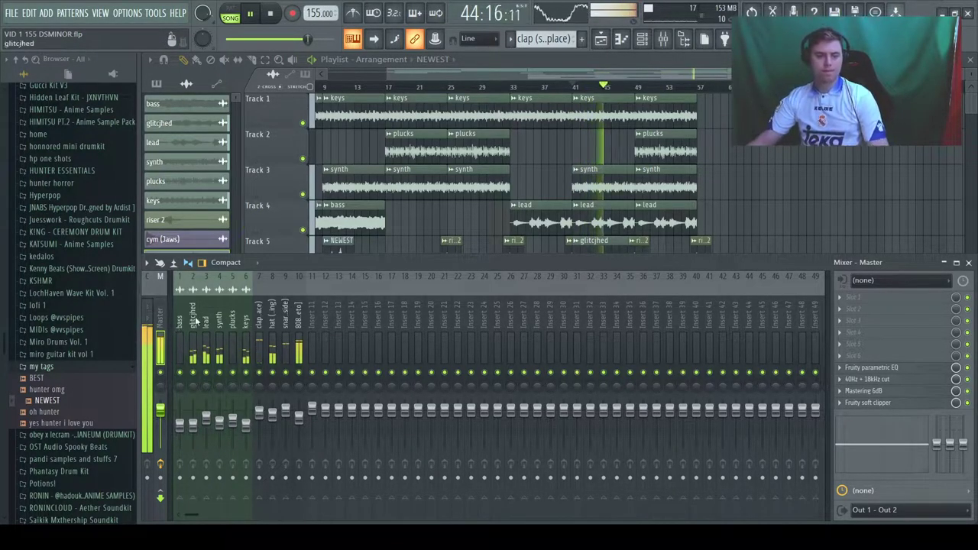
{"action": "left_click", "coordinate": [249, 326]}
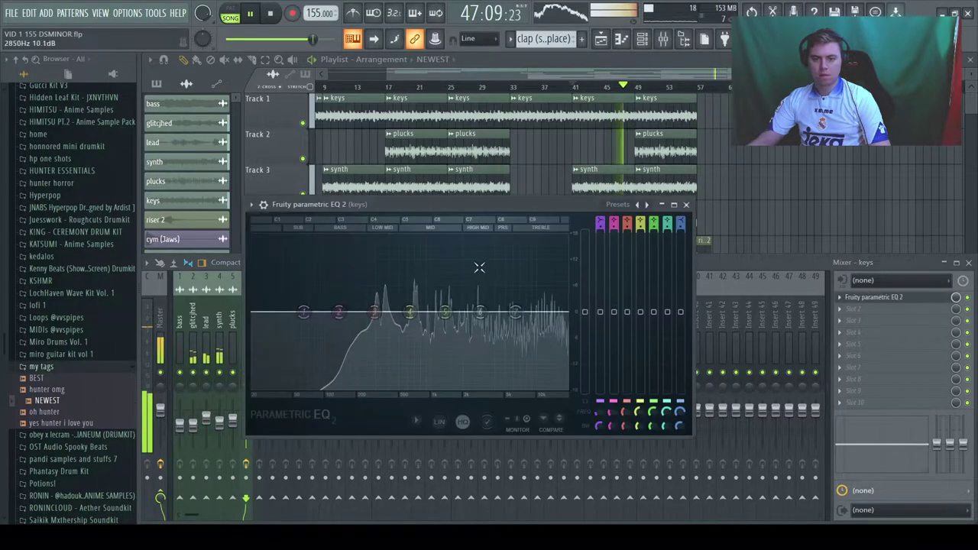
{"action": "left_click_drag", "start_coordinate": [303, 312], "coordinate": [361, 387]}
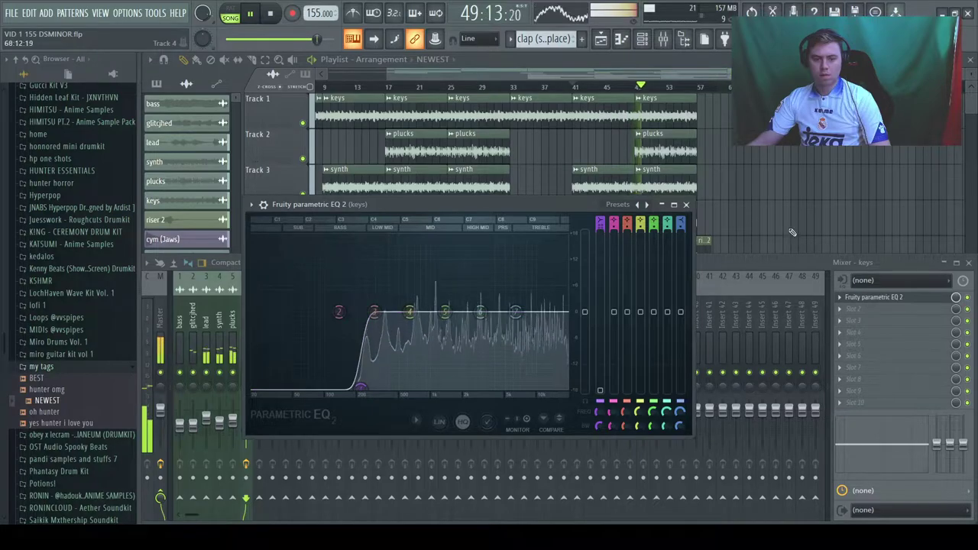
Step: Add Fruity Reeverb 2 to the hat mixer track, lower its mix level to about 22% and play the result
{"action": "left_click", "coordinate": [686, 204]}
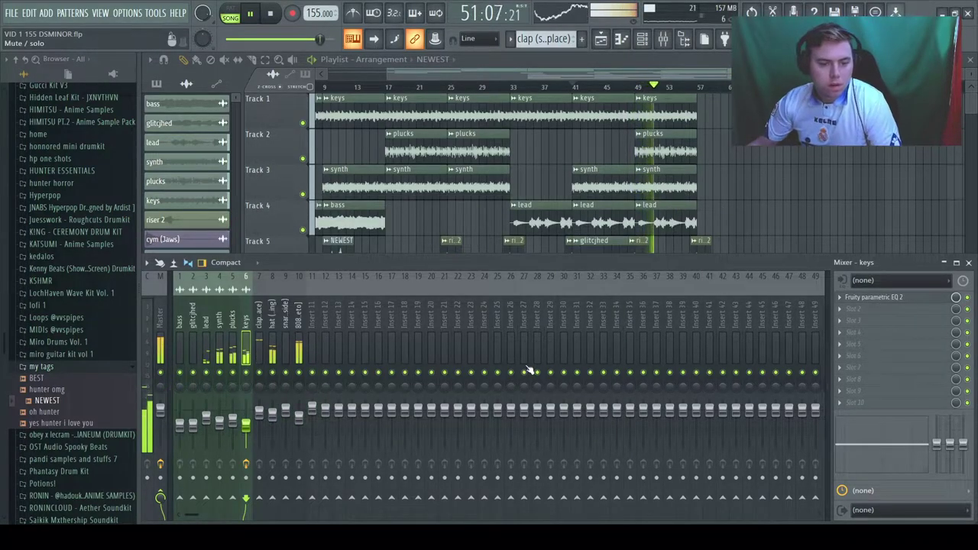
{"action": "left_click", "coordinate": [271, 317]}
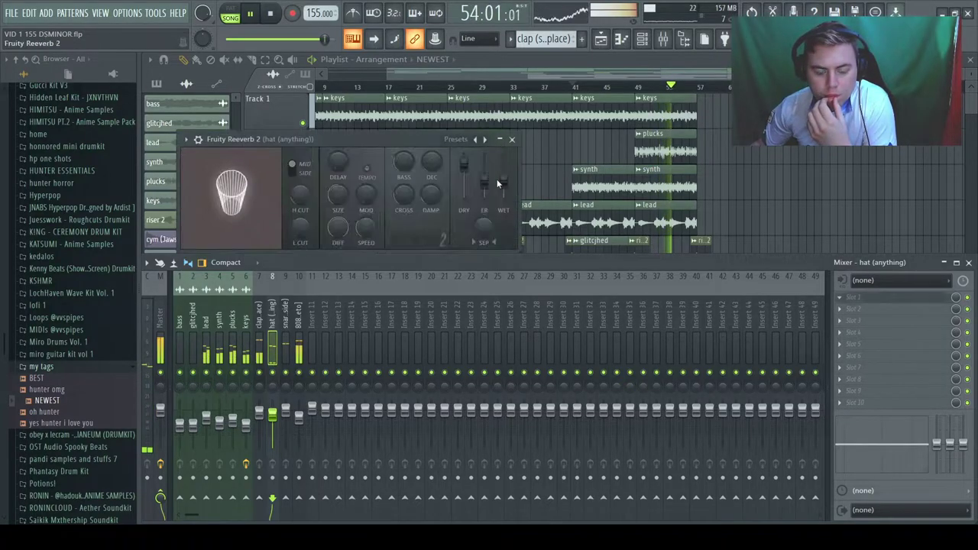
{"action": "left_click", "coordinate": [512, 140]}
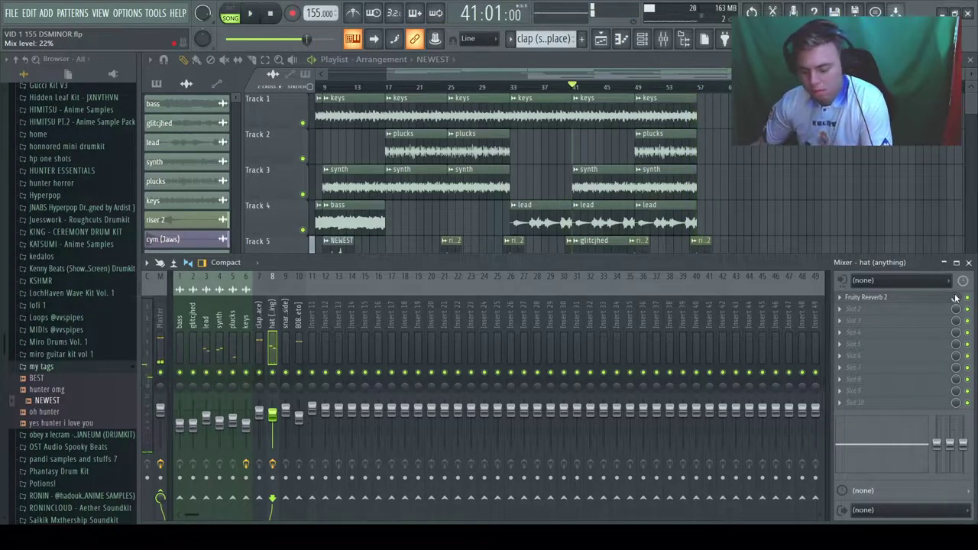
{"action": "key", "text": "space"}
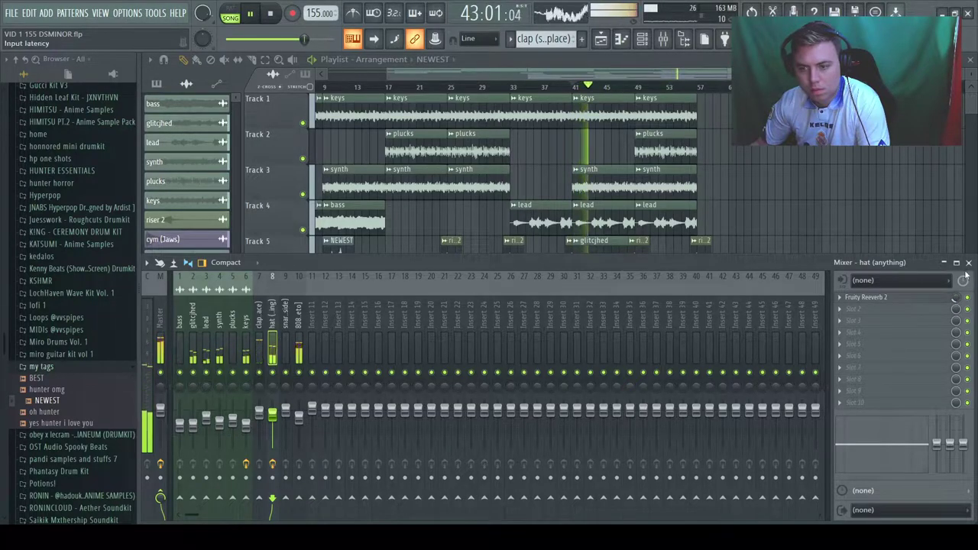
{"action": "key", "text": "F9"}
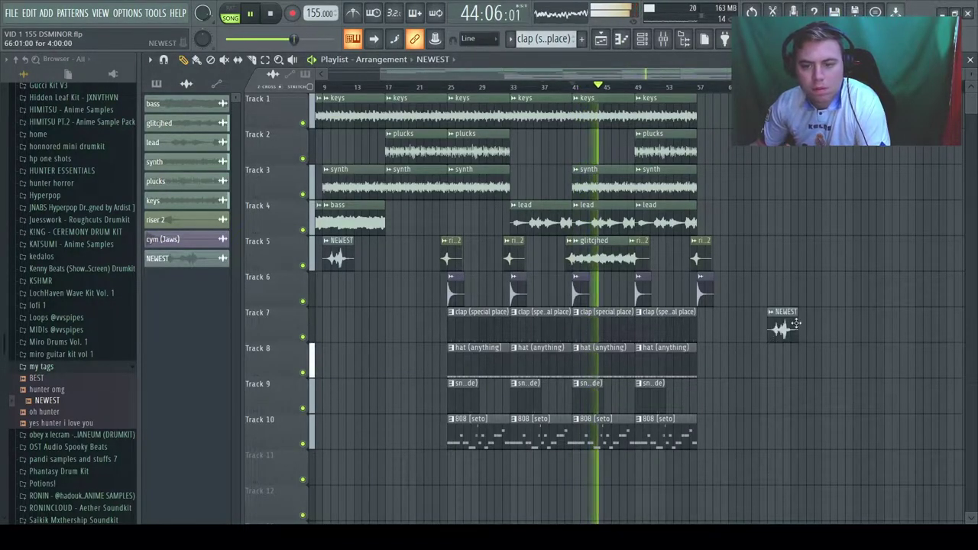
Step: Copy the keys and bass clips from bar 1 to bar 57 on Tracks 1 and 4
{"action": "left_click_drag", "start_coordinate": [703, 77], "coordinate": [803, 78]}
{"action": "scroll", "coordinate": [703, 76], "scroll_direction": "down", "scroll_amount": 4}
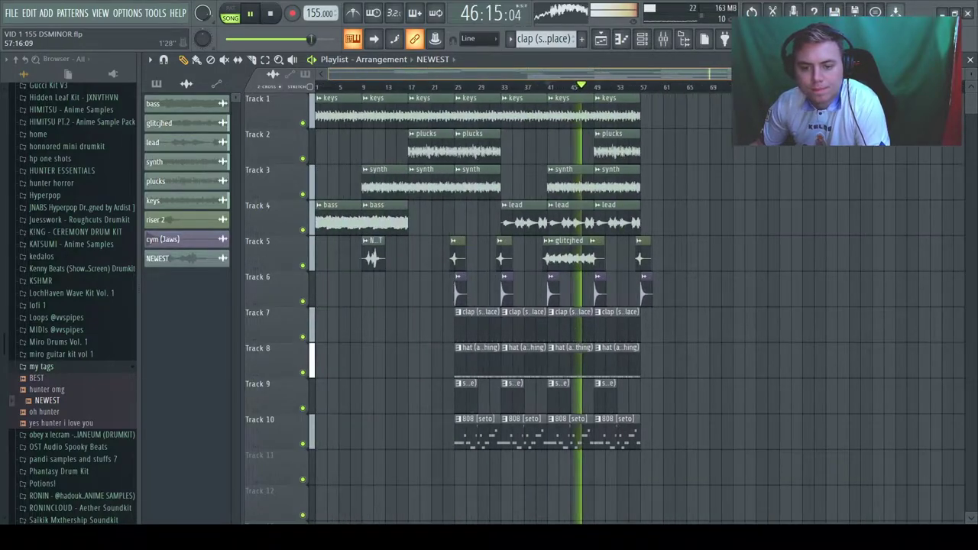
{"action": "scroll", "coordinate": [261, 124], "scroll_direction": "up", "scroll_amount": 1}
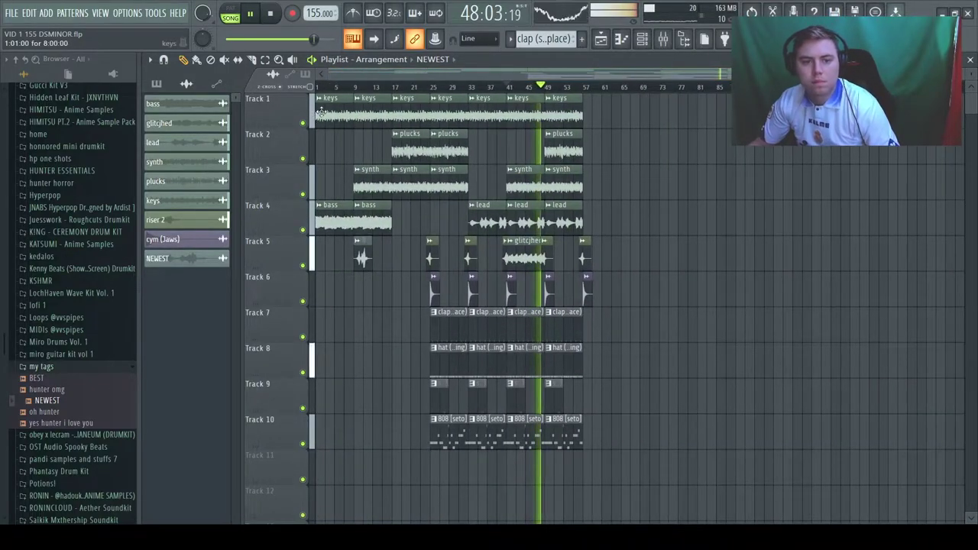
{"action": "left_click_drag", "start_coordinate": [322, 111], "coordinate": [335, 159]}
{"action": "left_click_drag", "start_coordinate": [342, 219], "coordinate": [341, 219]}
{"action": "left_click_drag", "start_coordinate": [323, 117], "coordinate": [598, 133]}
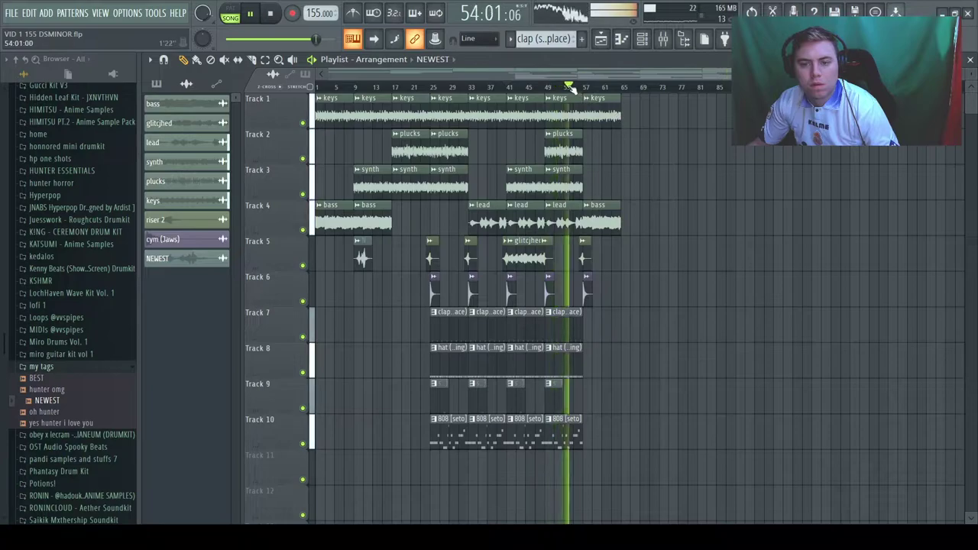
Step: Move the bass clip at bar 57 on Track 4 to bar 65
{"action": "scroll", "coordinate": [578, 92], "scroll_direction": "up", "scroll_amount": 5}
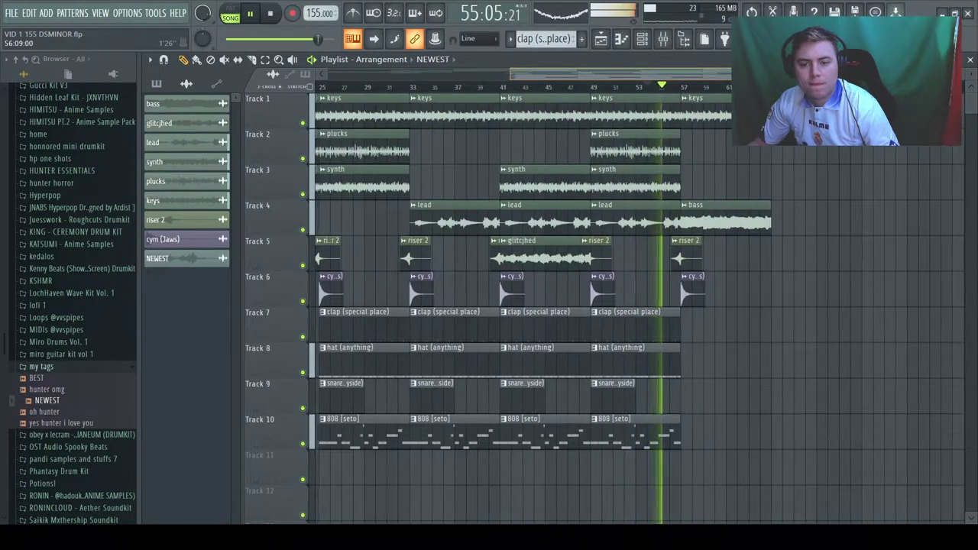
{"action": "scroll", "coordinate": [640, 297], "scroll_direction": "down", "scroll_amount": 3}
{"action": "scroll", "coordinate": [640, 297], "scroll_direction": "right", "scroll_amount": 2}
{"action": "scroll", "coordinate": [641, 296], "scroll_direction": "up", "scroll_amount": 1}
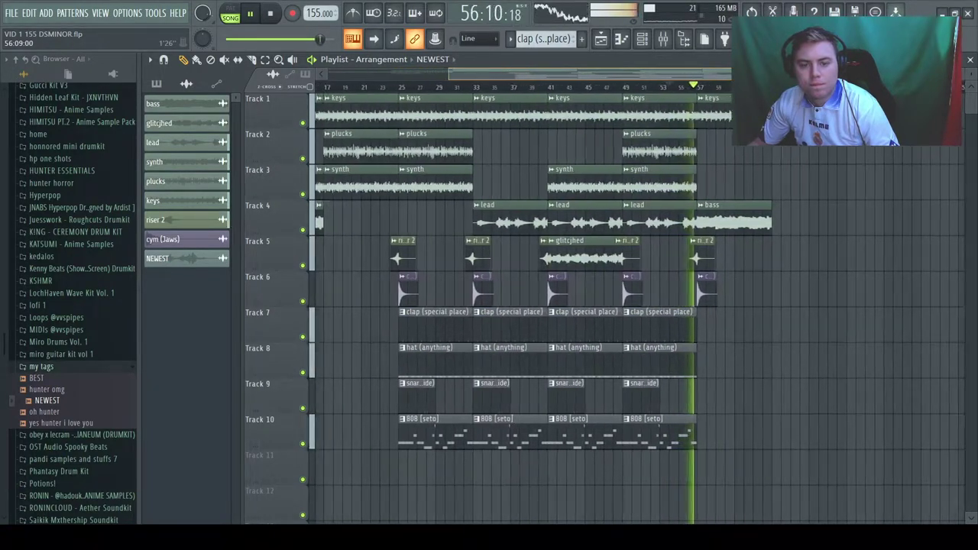
{"action": "scroll", "coordinate": [640, 296], "scroll_direction": "right", "scroll_amount": 2}
{"action": "scroll", "coordinate": [629, 127], "scroll_direction": "right", "scroll_amount": 2}
{"action": "scroll", "coordinate": [629, 127], "scroll_direction": "down", "scroll_amount": 1}
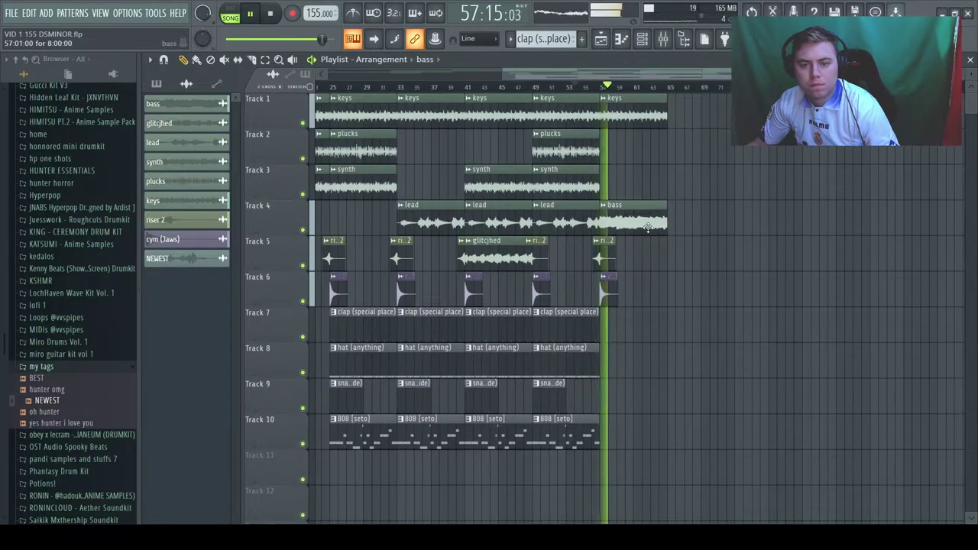
{"action": "left_click", "coordinate": [721, 288]}
{"action": "right_click", "coordinate": [723, 290]}
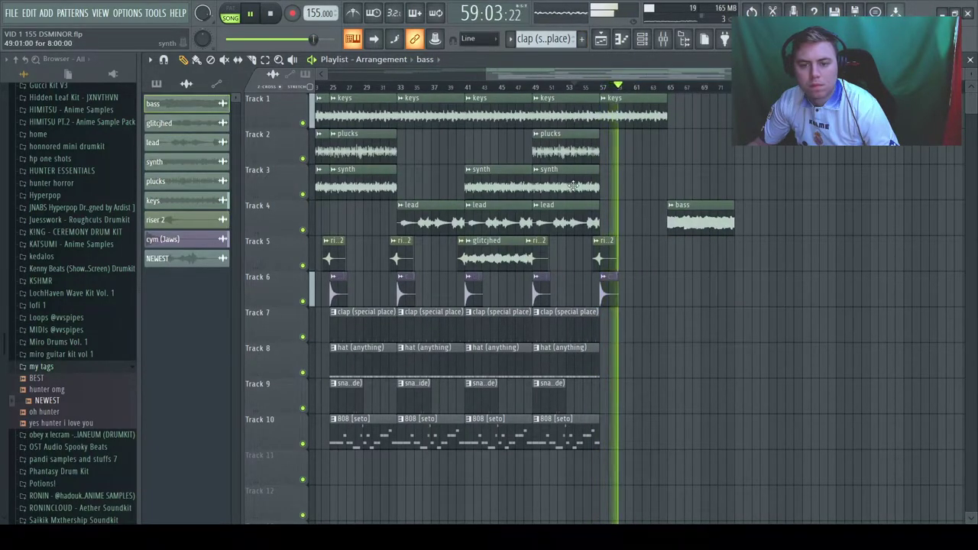
Step: Extend the keys and synth from bar 57 through to bar 73, and place a plucks clip at bar 65 on Track 2
{"action": "left_click", "coordinate": [605, 189]}
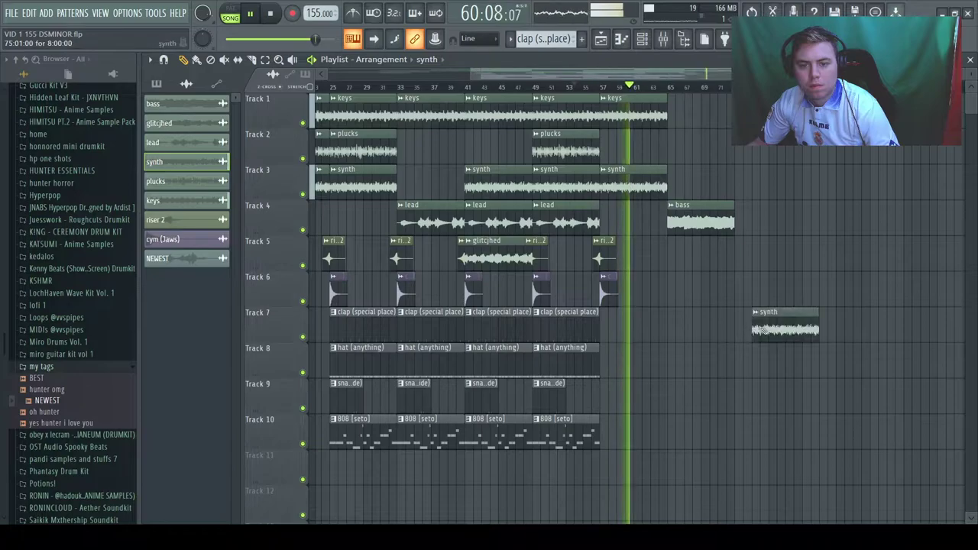
{"action": "left_click", "coordinate": [778, 277]}
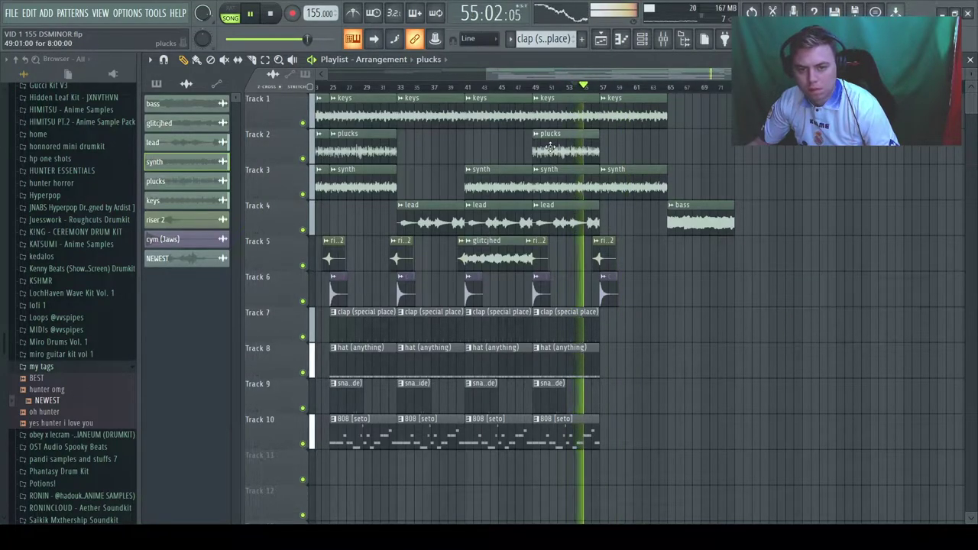
{"action": "left_click", "coordinate": [666, 153]}
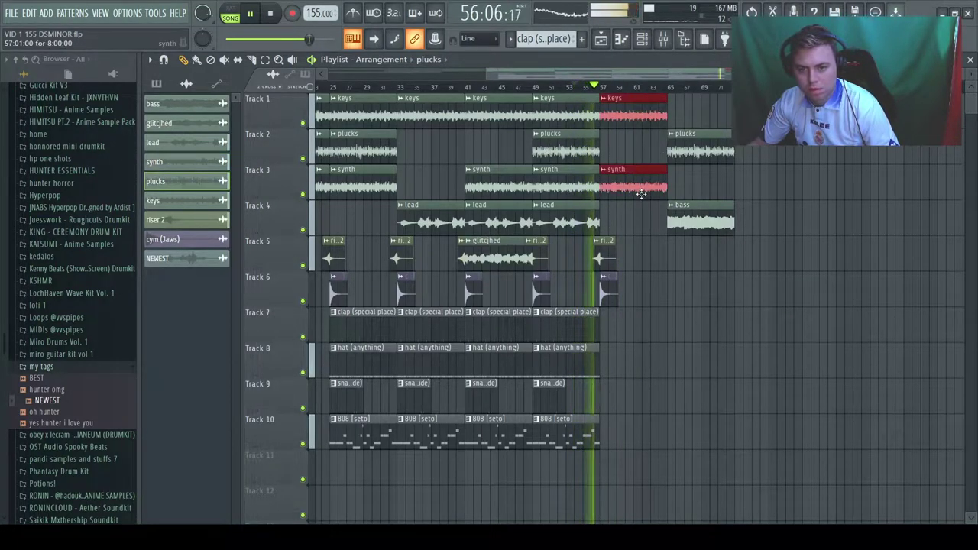
{"action": "key", "text": "ctrl+b"}
{"action": "left_click_drag", "start_coordinate": [692, 109], "coordinate": [736, 256]}
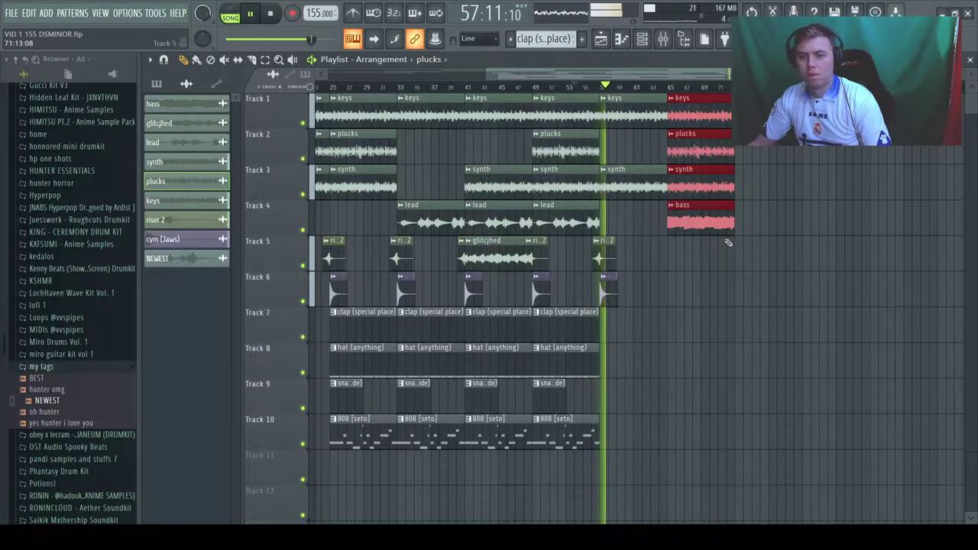
{"action": "key", "text": "ctrl+b"}
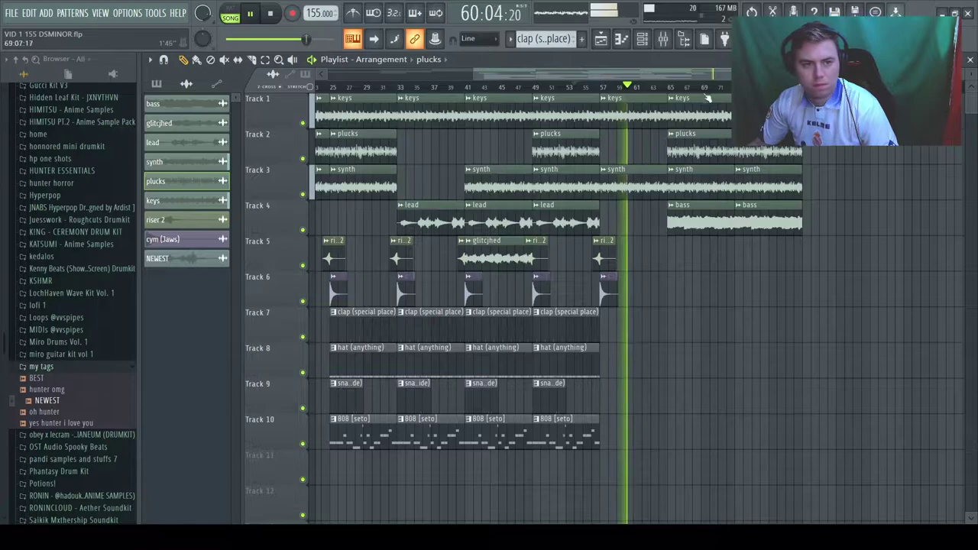
{"action": "left_click_drag", "start_coordinate": [697, 75], "coordinate": [598, 75]}
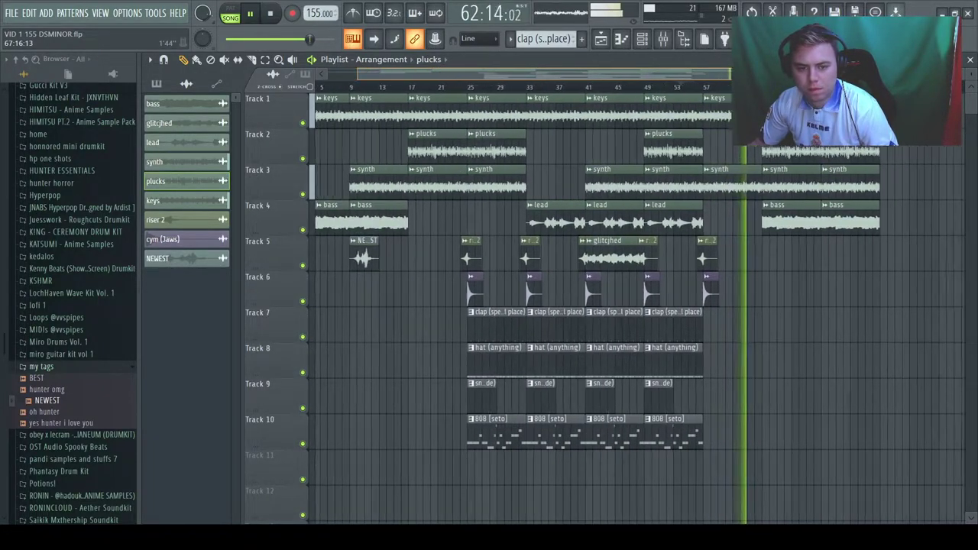
{"action": "left_click_drag", "start_coordinate": [700, 73], "coordinate": [700, 77]}
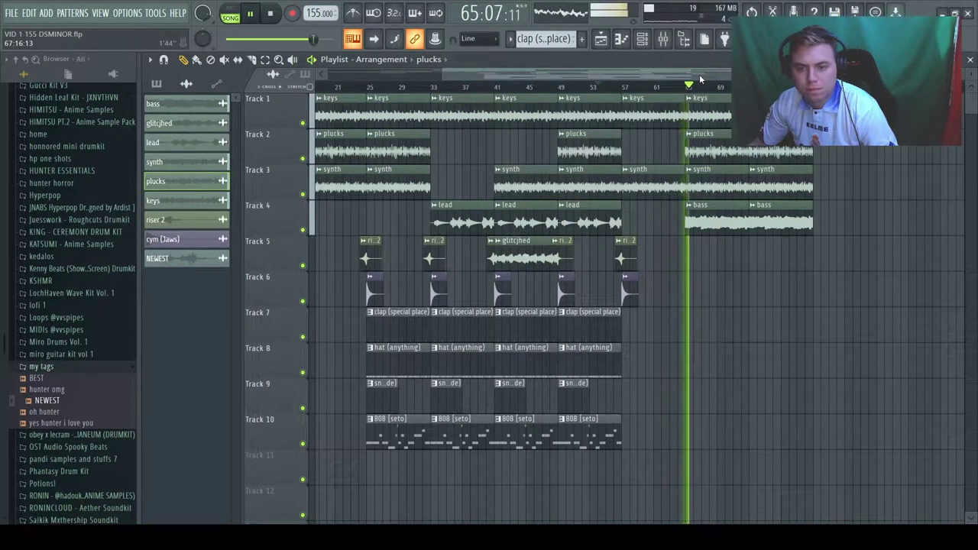
{"action": "scroll", "coordinate": [700, 78], "scroll_direction": "up", "scroll_amount": 2}
{"action": "scroll", "coordinate": [718, 111], "scroll_direction": "down", "scroll_amount": 1}
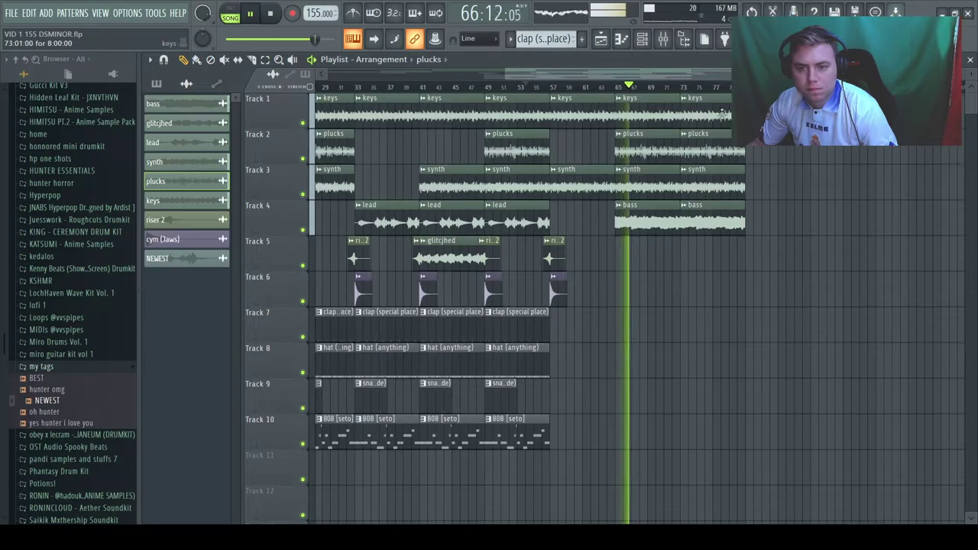
{"action": "right_click", "coordinate": [716, 222]}
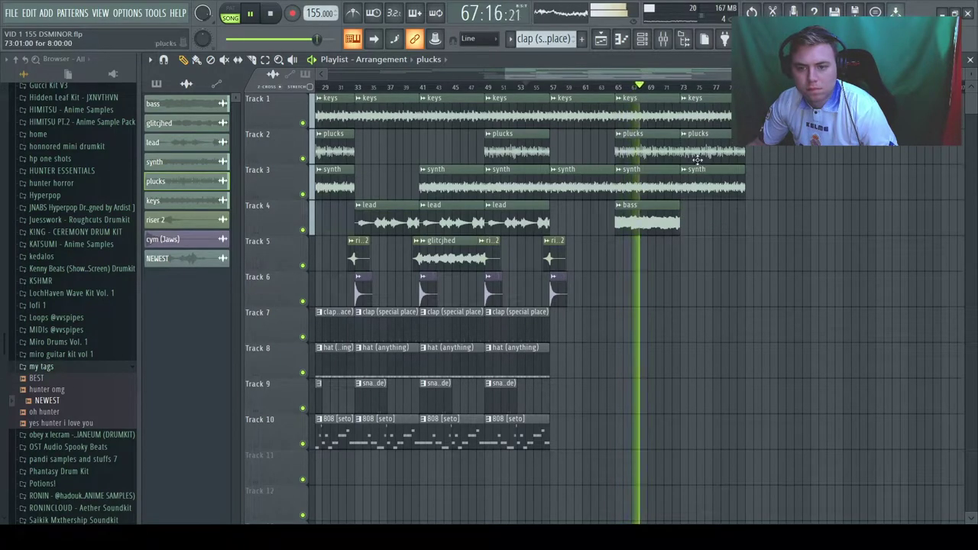
{"action": "right_click", "coordinate": [709, 111]}
{"action": "right_click", "coordinate": [715, 145]}
{"action": "right_click", "coordinate": [725, 177]}
Step: Duplicate the full section from bar 25 to bar 57 across Tracks 1 to 10 so the copy starts at bar 73
{"action": "scroll", "coordinate": [771, 115], "scroll_direction": "down", "scroll_amount": 3}
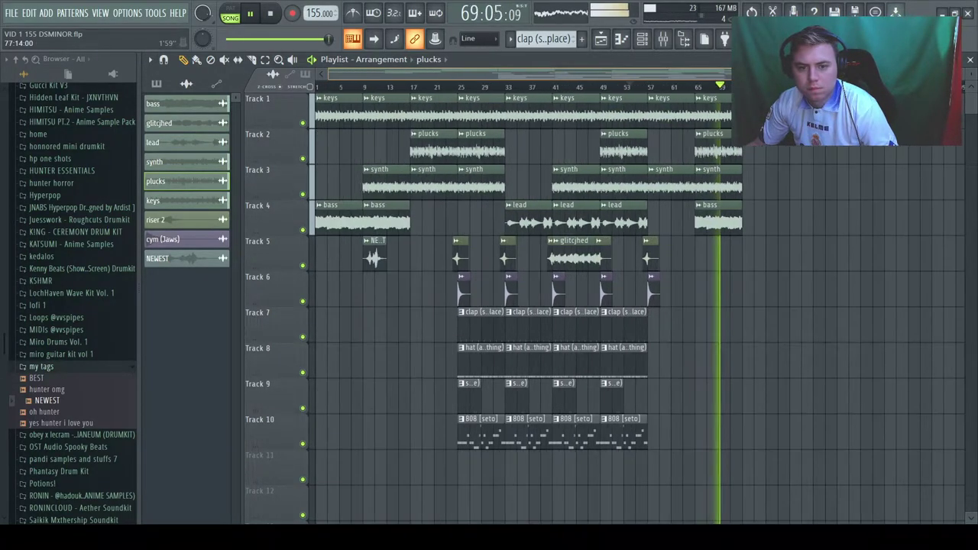
{"action": "left_click_drag", "start_coordinate": [467, 96], "coordinate": [650, 458]}
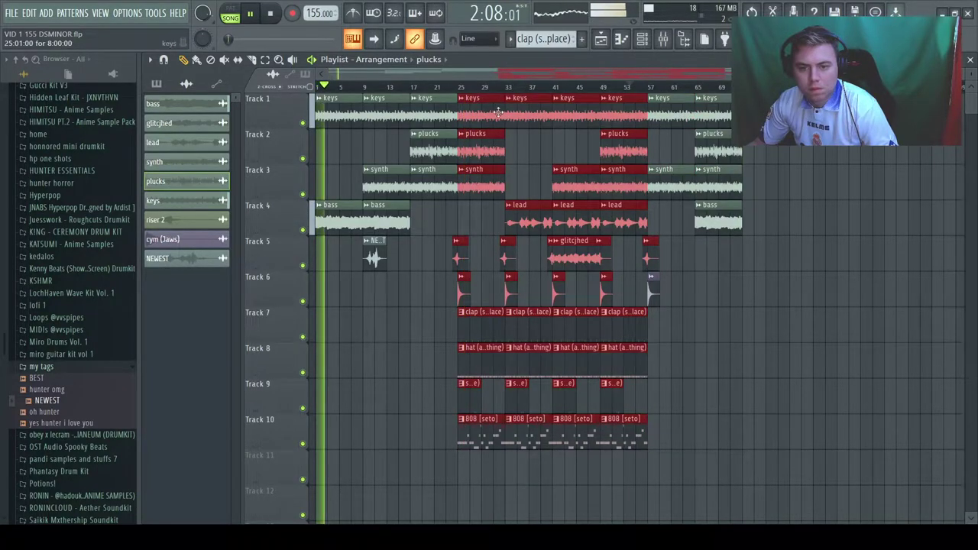
{"action": "key", "text": "ctrl+b"}
{"action": "left_click_drag", "start_coordinate": [809, 115], "coordinate": [772, 114]}
Step: Copy the cym (Jaws) clip from bar 57 to bar 105 on Track 6 and save the project
{"action": "left_click", "coordinate": [649, 291]}
{"action": "left_click", "coordinate": [937, 299]}
{"action": "key", "text": "space"}
{"action": "key", "text": "space"}
{"action": "left_click", "coordinate": [931, 480]}
{"action": "right_click", "coordinate": [929, 477]}
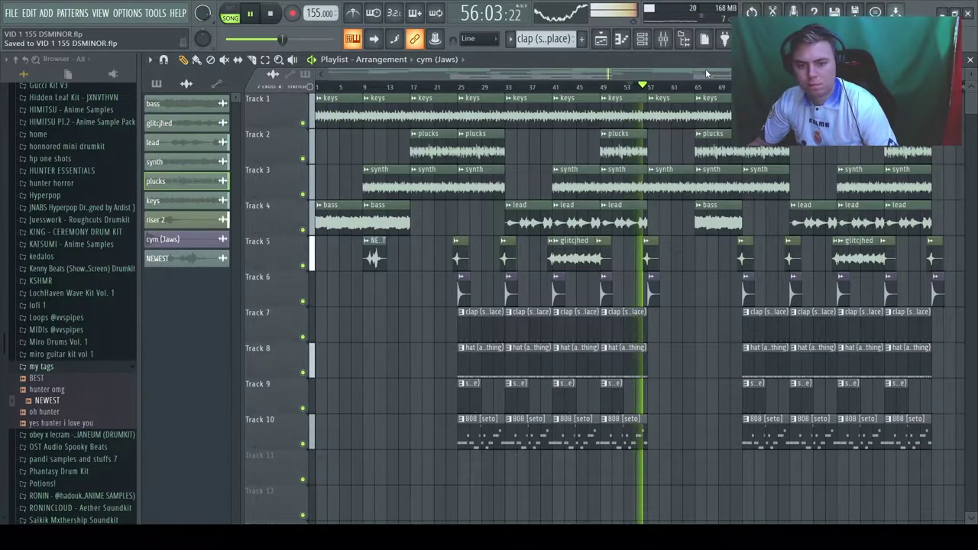
Step: Set the channel volume of the riser 2 audio clip to 72%
{"action": "scroll", "coordinate": [705, 71], "scroll_direction": "down", "scroll_amount": 3}
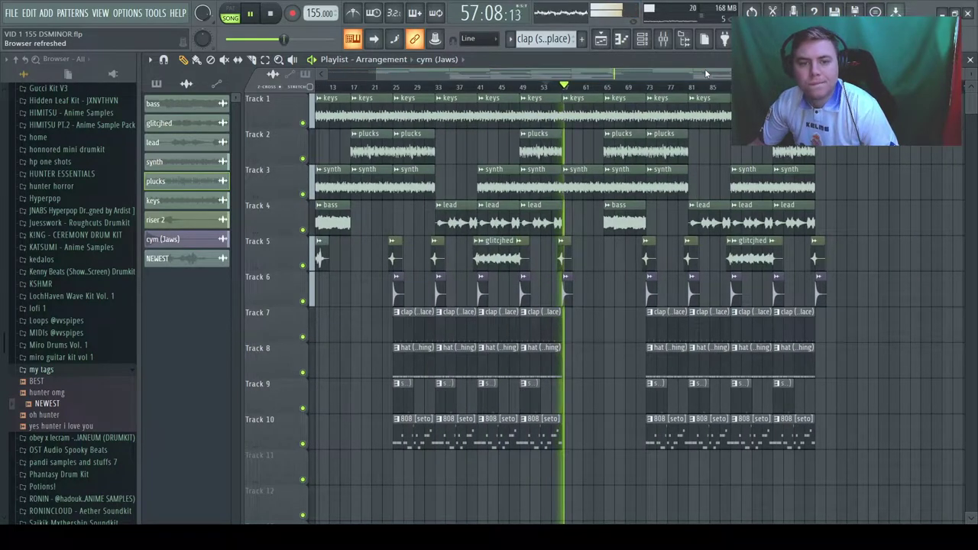
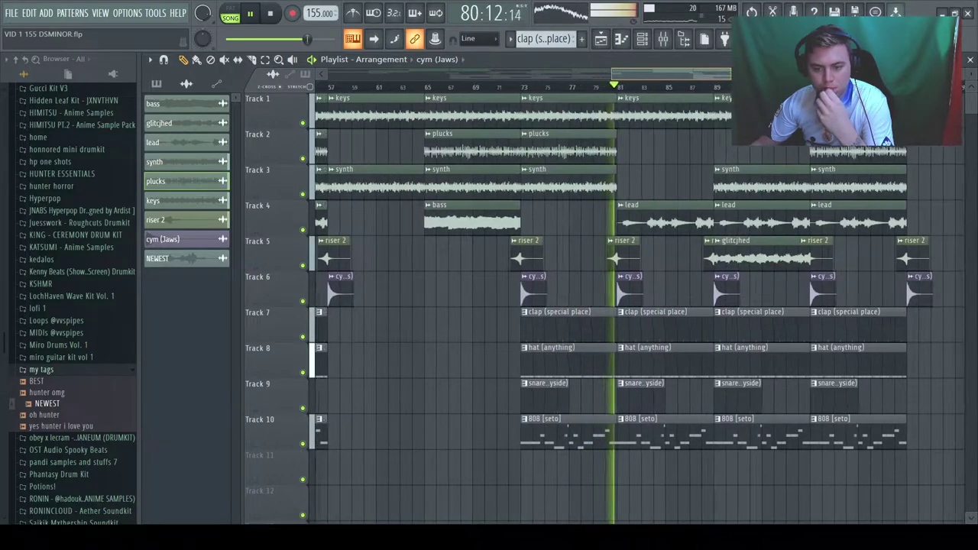
{"action": "double_click", "coordinate": [603, 254]}
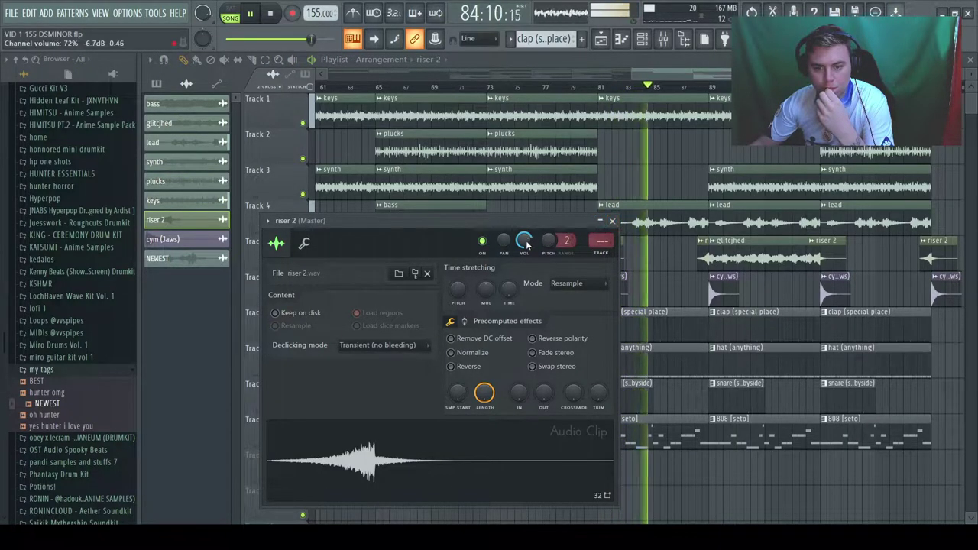
{"action": "left_click", "coordinate": [613, 221]}
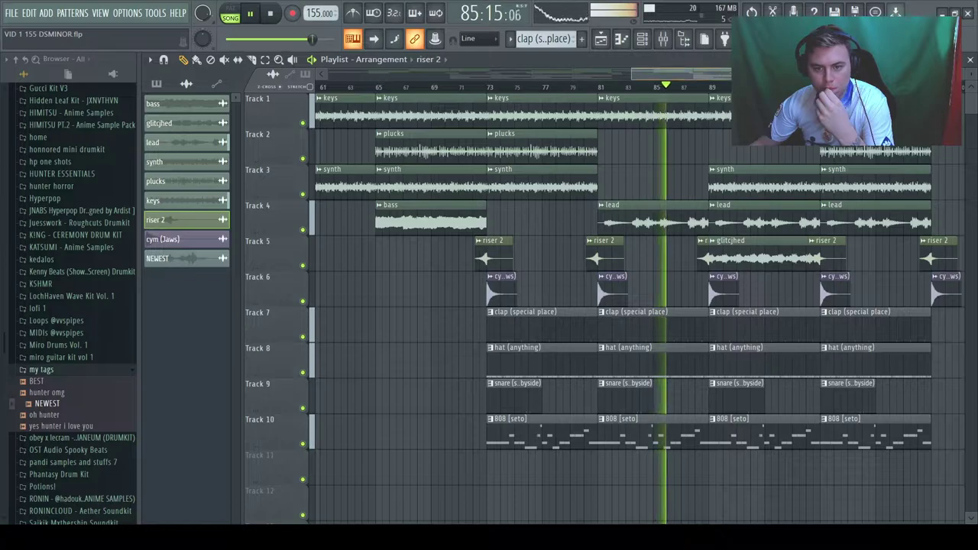
Step: Play the second drum section through to its end and check the transition at bar 105
{"action": "scroll", "coordinate": [715, 71], "scroll_direction": "down", "scroll_amount": 1}
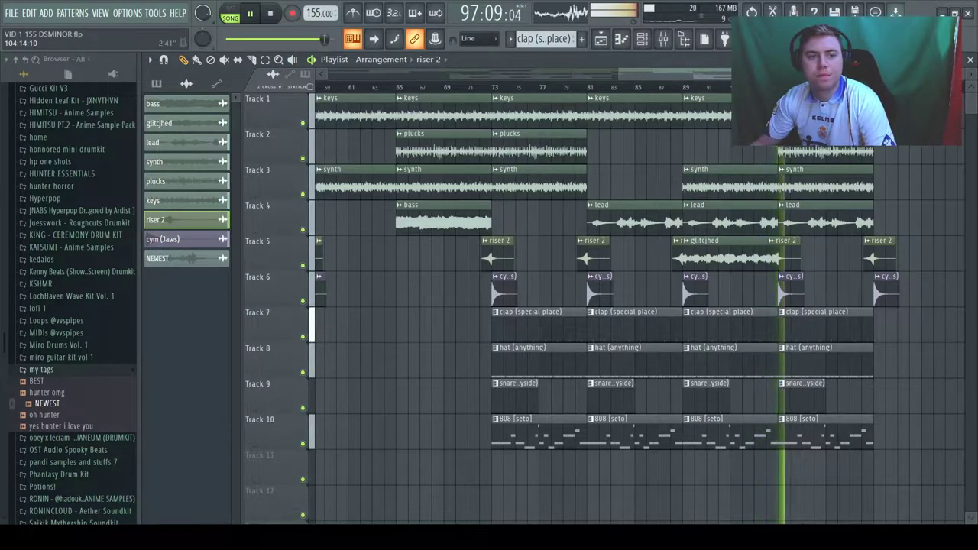
{"action": "scroll", "coordinate": [869, 75], "scroll_direction": "down", "scroll_amount": 3}
{"action": "scroll", "coordinate": [700, 90], "scroll_direction": "down", "scroll_amount": 2}
{"action": "key", "text": "space"}
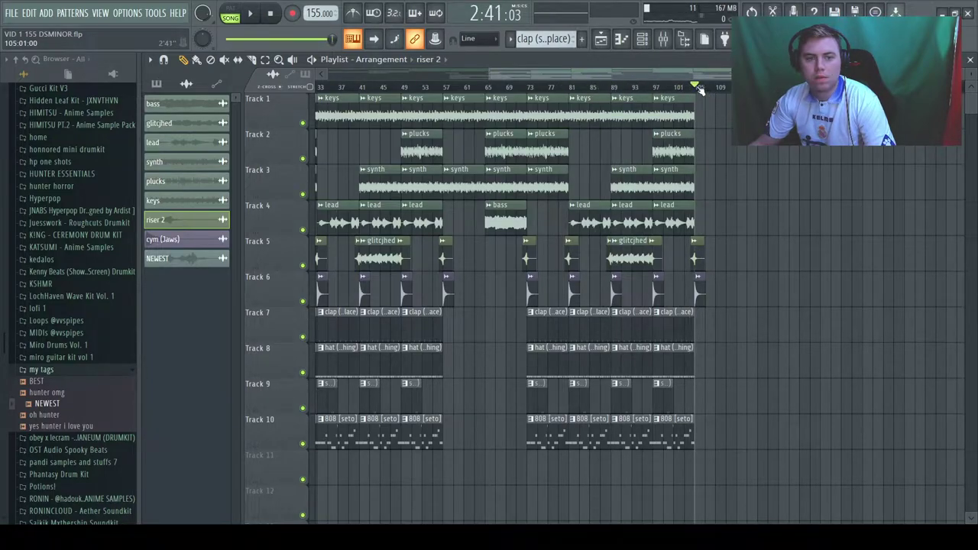
{"action": "key", "text": "space"}
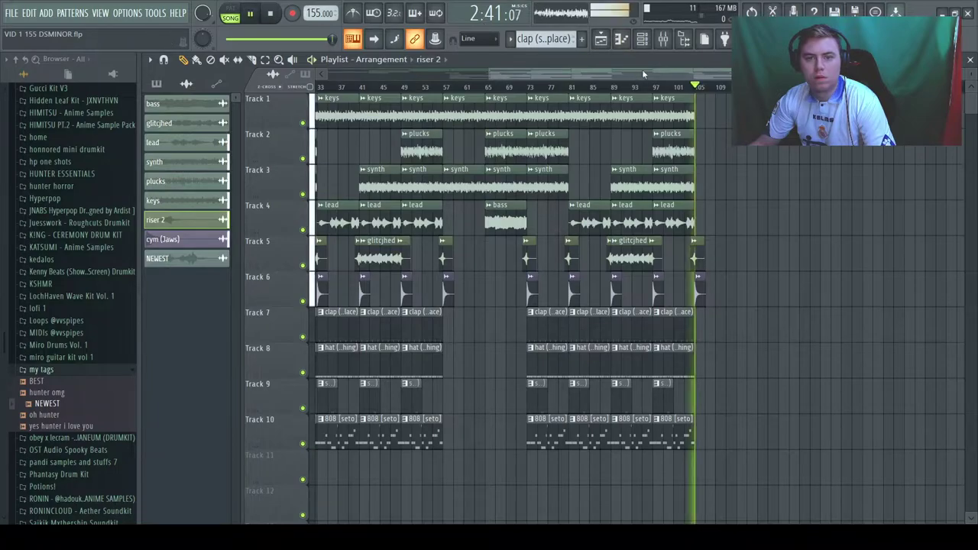
{"action": "key", "text": "space"}
{"action": "key", "text": "space"}
Step: Duplicate the plucks and synth clips at bar 97 twice, to bars 105 and 113
{"action": "left_click_drag", "start_coordinate": [636, 75], "coordinate": [667, 90]}
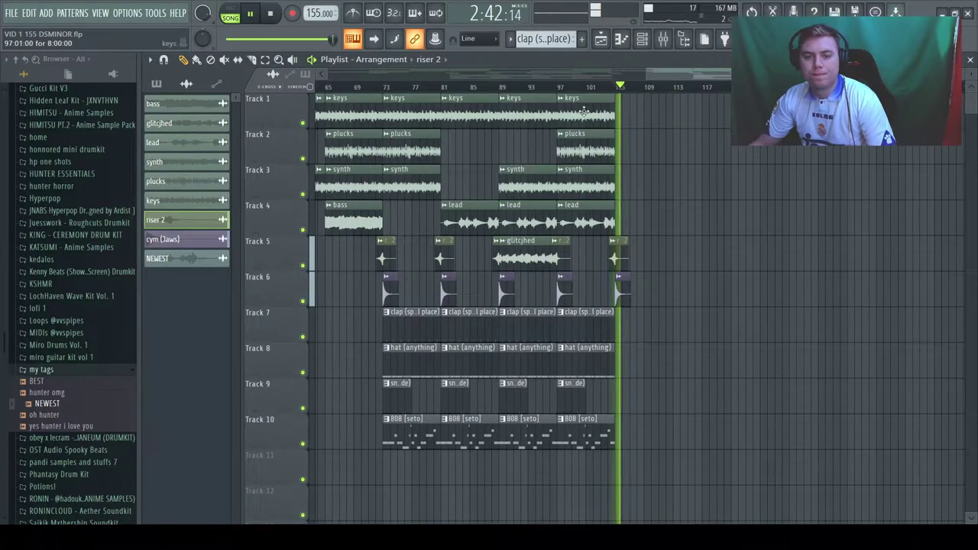
{"action": "left_click_drag", "start_coordinate": [574, 132], "coordinate": [589, 192]}
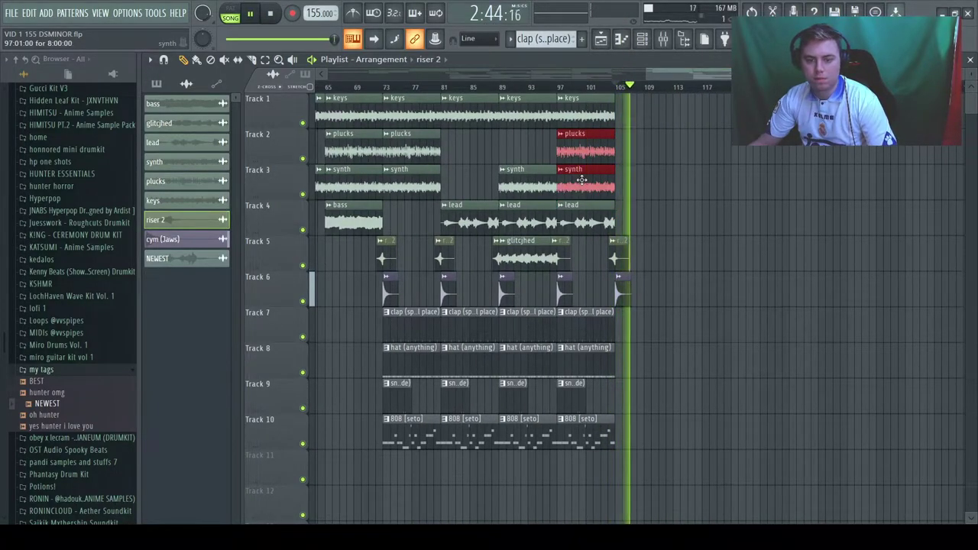
{"action": "key", "text": "ctrl+b"}
{"action": "key", "text": "ctrl+b"}
{"action": "left_click", "coordinate": [604, 116]}
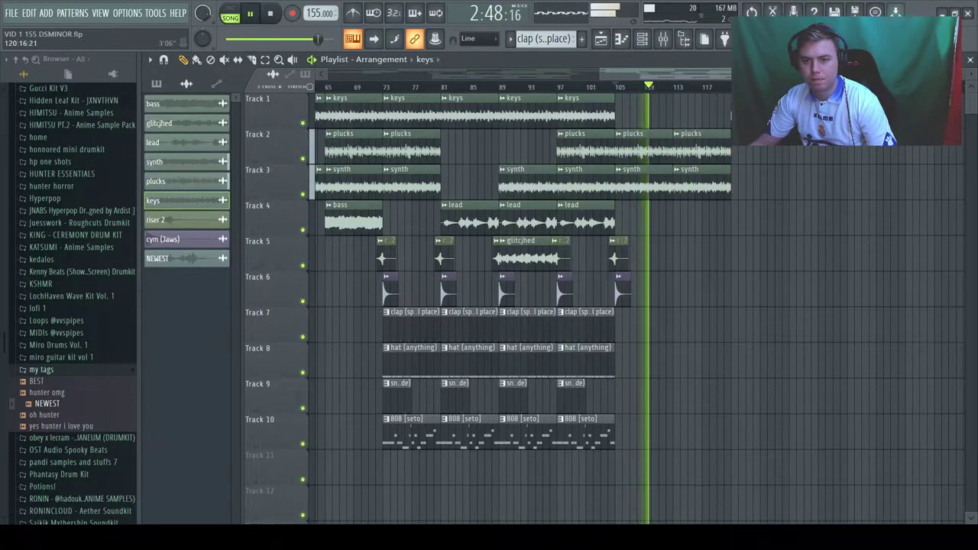
Step: Duplicate the plucks and synth clips of bars 105 to 121 so that both tracks run to bar 137
{"action": "left_click_drag", "start_coordinate": [618, 136], "coordinate": [710, 207]}
{"action": "key", "text": "ctrl+b"}
{"action": "key", "text": "ctrl+d"}
{"action": "left_click", "coordinate": [844, 255]}
{"action": "right_click", "coordinate": [846, 260]}
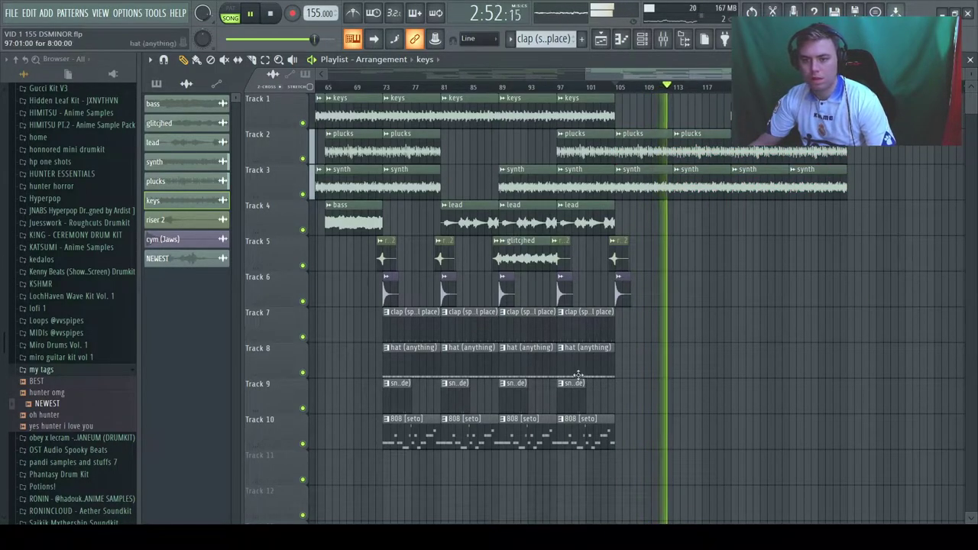
Step: Copy the clap, hat, snare and 808 clips at bar 97 to bar 121 and repeat them at bar 129
{"action": "left_click_drag", "start_coordinate": [568, 313], "coordinate": [609, 424]}
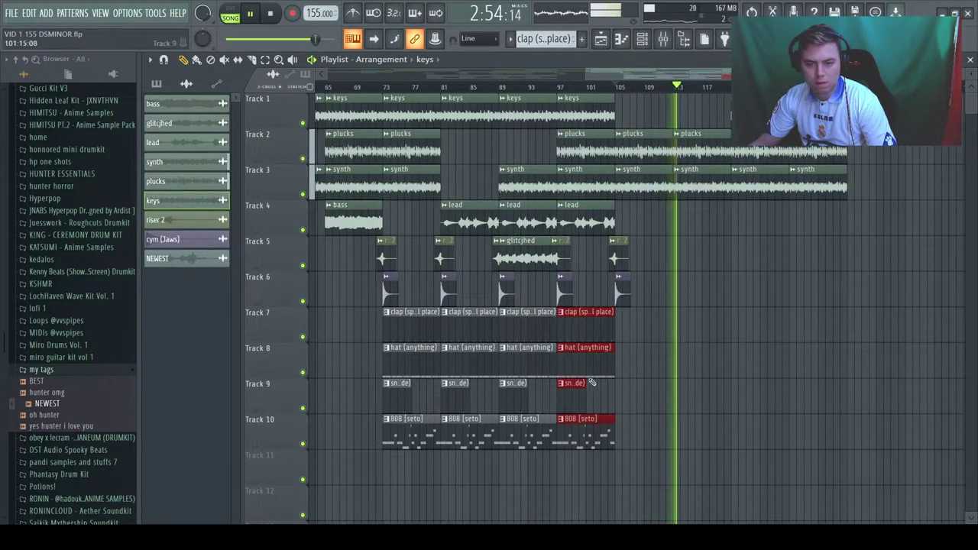
{"action": "left_click_drag", "start_coordinate": [578, 348], "coordinate": [749, 344]}
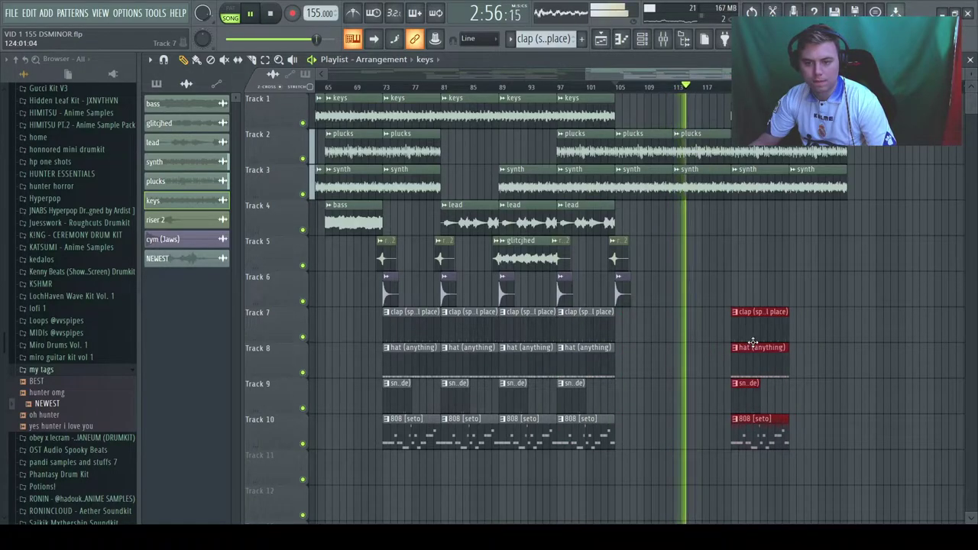
{"action": "key", "text": "ctrl+b"}
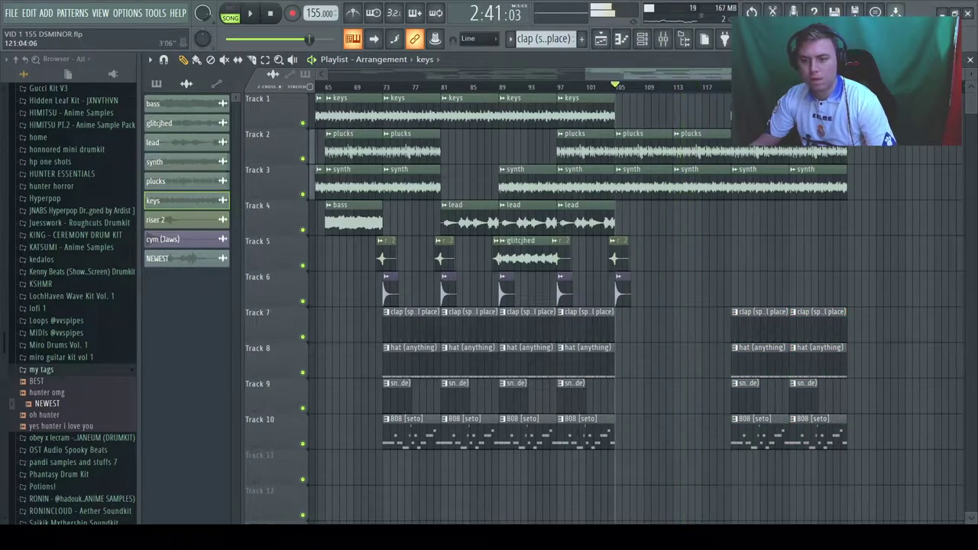
Step: Add the HalfTime effect to the first slot of the Master track and play the outro drums through it
{"action": "left_click", "coordinate": [664, 38]}
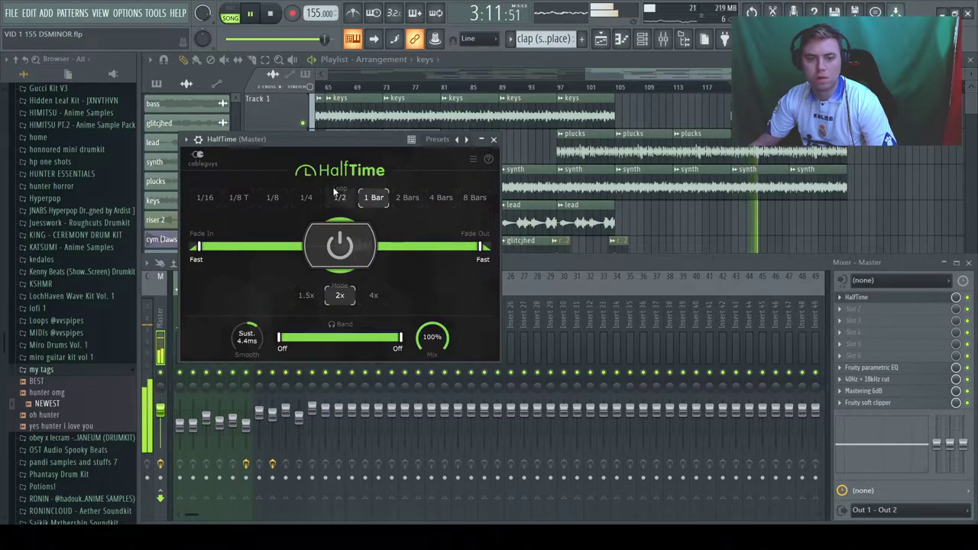
{"action": "left_click", "coordinate": [318, 201]}
{"action": "left_click", "coordinate": [271, 15]}
{"action": "left_click", "coordinate": [270, 14]}
{"action": "left_click", "coordinate": [258, 14]}
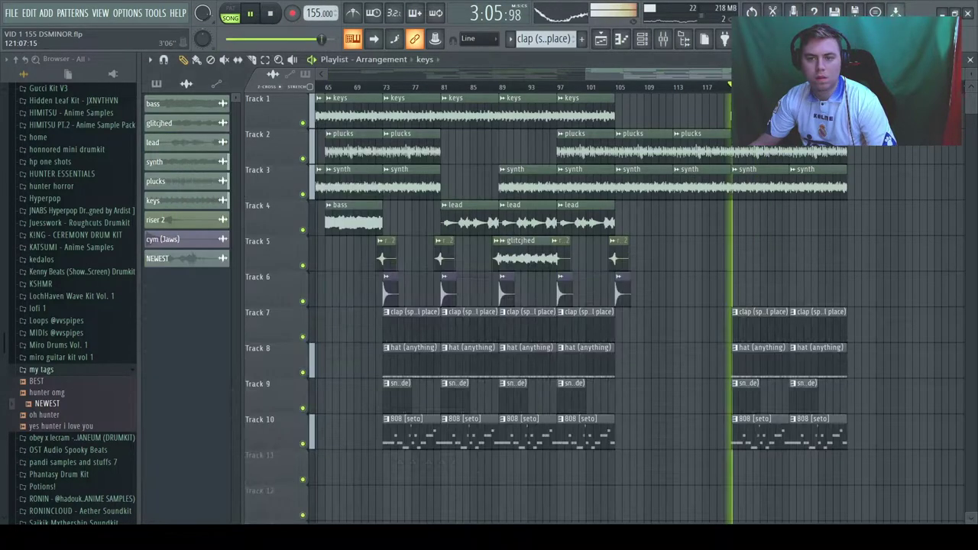
Step: Automate the Master's HalfTime mix level, holding it at zero until bar 117 and ramping it up to 100% at bar 121
{"action": "left_click", "coordinate": [664, 40]}
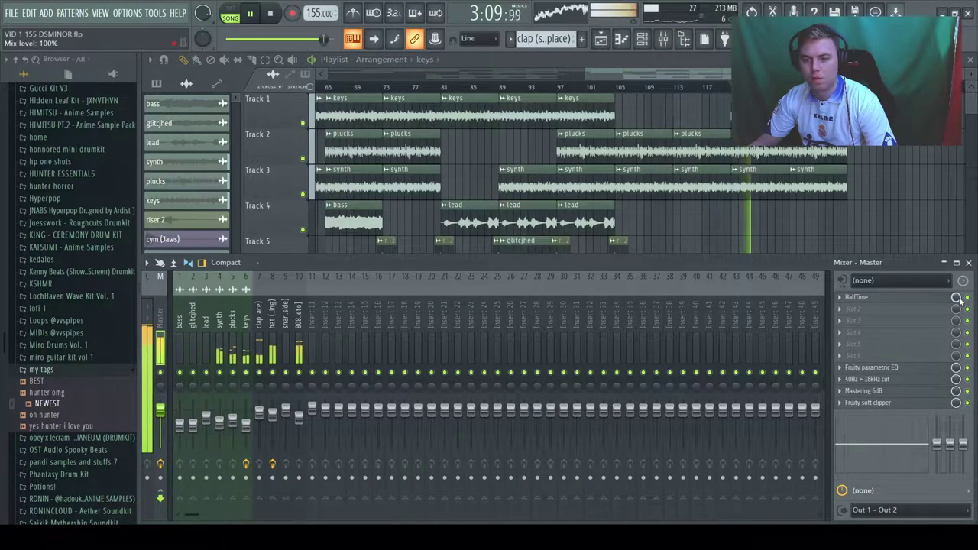
{"action": "left_click", "coordinate": [963, 281]}
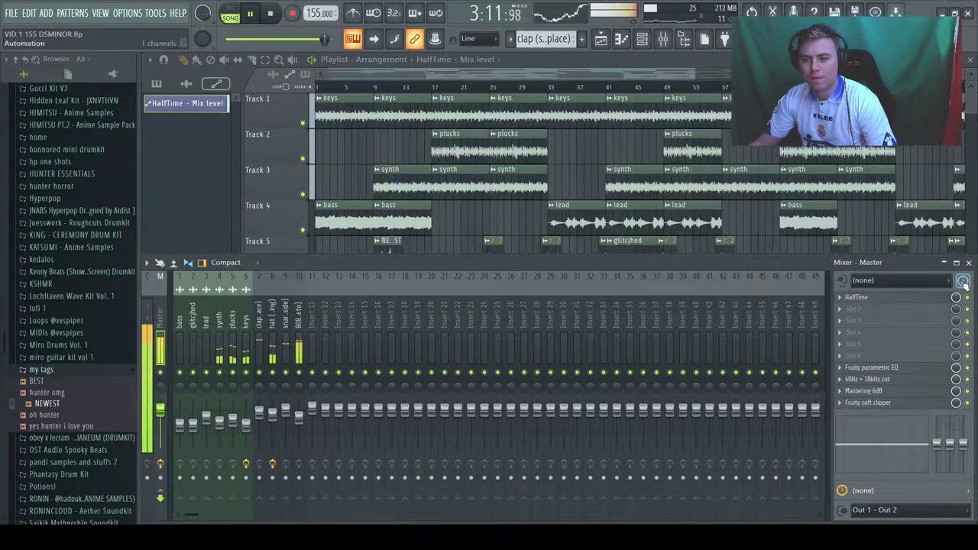
{"action": "left_click", "coordinate": [968, 263]}
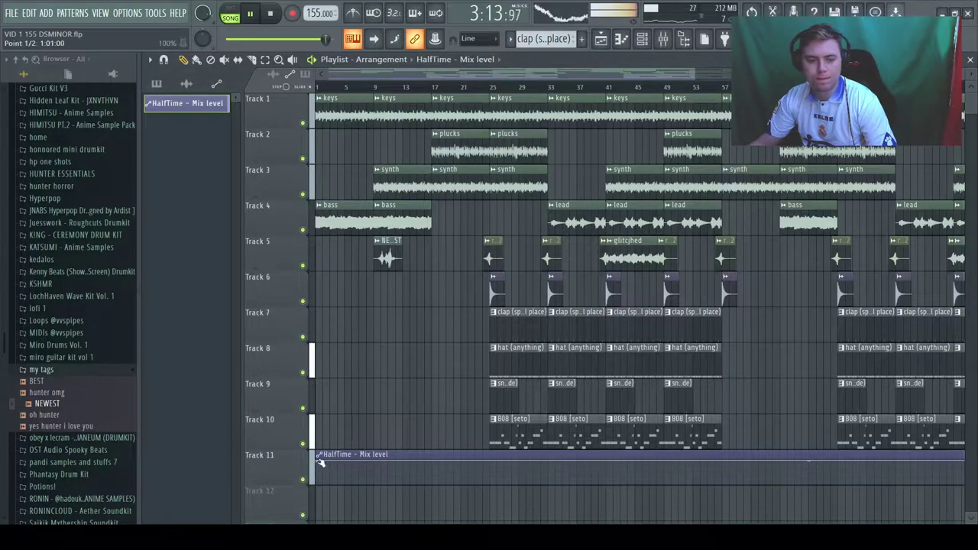
{"action": "left_click_drag", "start_coordinate": [321, 462], "coordinate": [312, 514]}
{"action": "left_click_drag", "start_coordinate": [393, 75], "coordinate": [725, 86]}
{"action": "left_click_drag", "start_coordinate": [674, 466], "coordinate": [711, 461]}
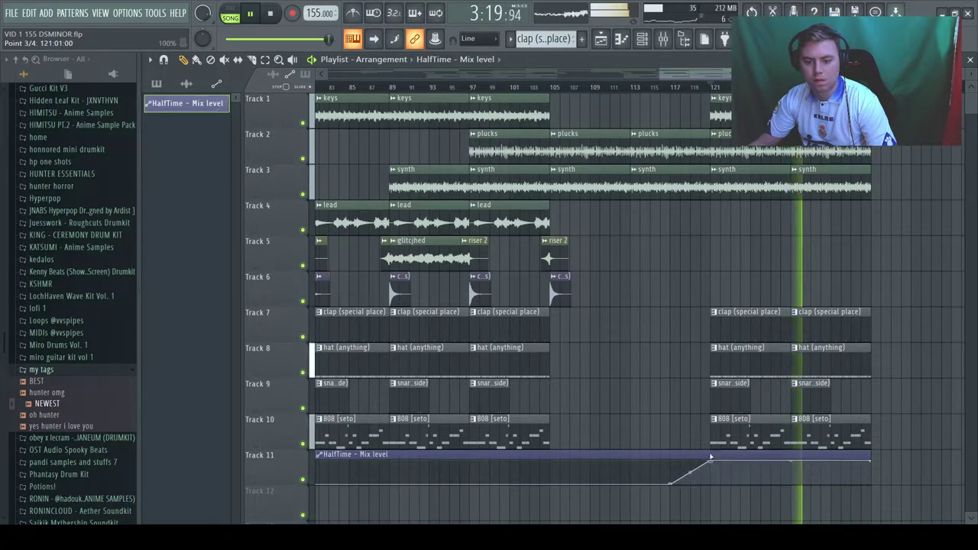
Step: Play the outro from before bar 121 and check the HalfTime transition into the drums
{"action": "left_click", "coordinate": [644, 85]}
{"action": "left_click", "coordinate": [927, 337]}
{"action": "right_click", "coordinate": [946, 339]}
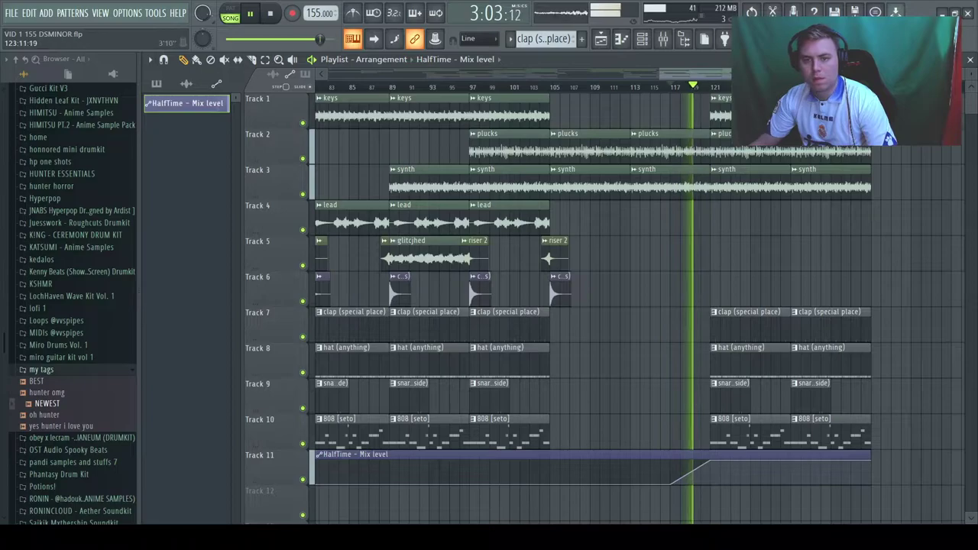
{"action": "left_click_drag", "start_coordinate": [740, 74], "coordinate": [738, 74]}
{"action": "scroll", "coordinate": [910, 107], "scroll_direction": "down", "scroll_amount": 5}
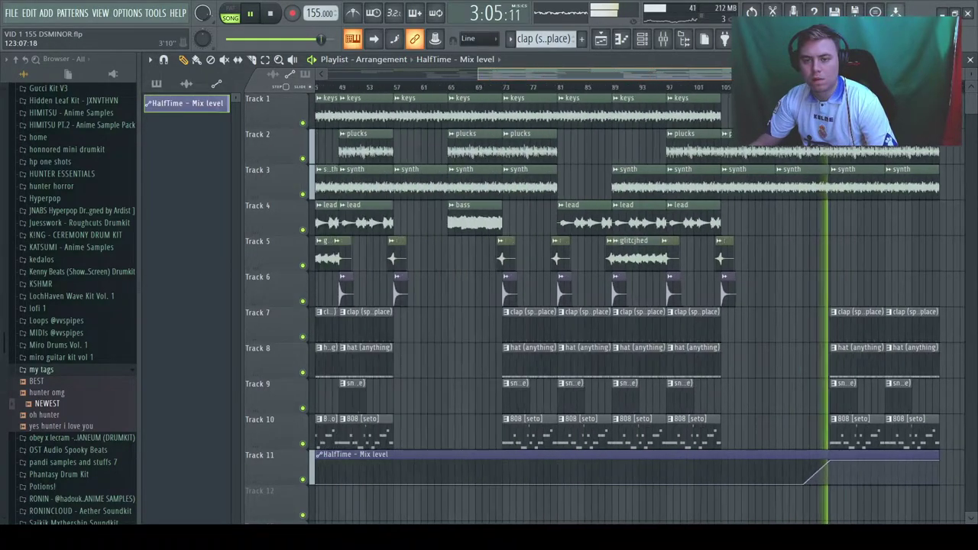
Step: Copy the riser 2 and cymbal clips from bar 105 to bar 121 on Tracks 5 and 6
{"action": "scroll", "coordinate": [596, 258], "scroll_direction": "up", "scroll_amount": 4}
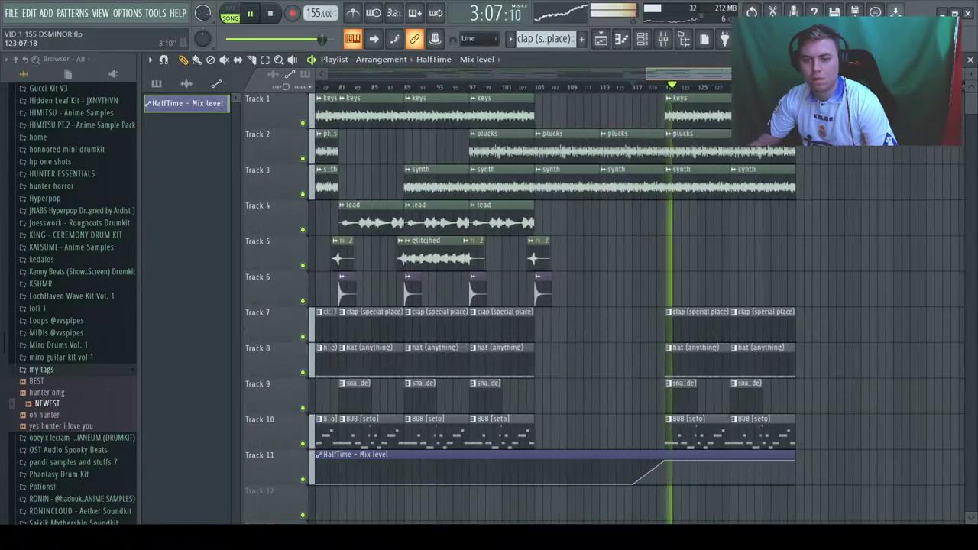
{"action": "left_click_drag", "start_coordinate": [538, 258], "coordinate": [666, 260]}
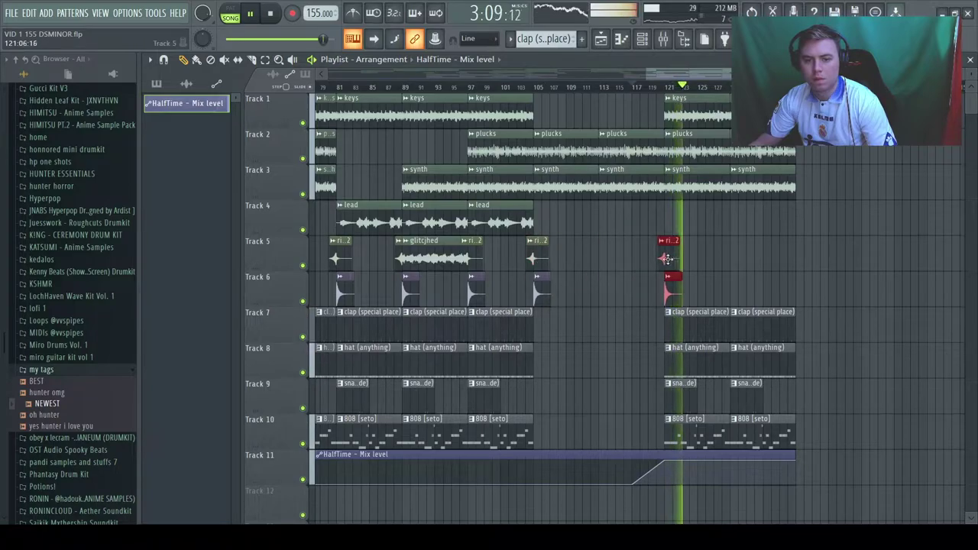
{"action": "left_click", "coordinate": [823, 279]}
{"action": "right_click", "coordinate": [848, 281]}
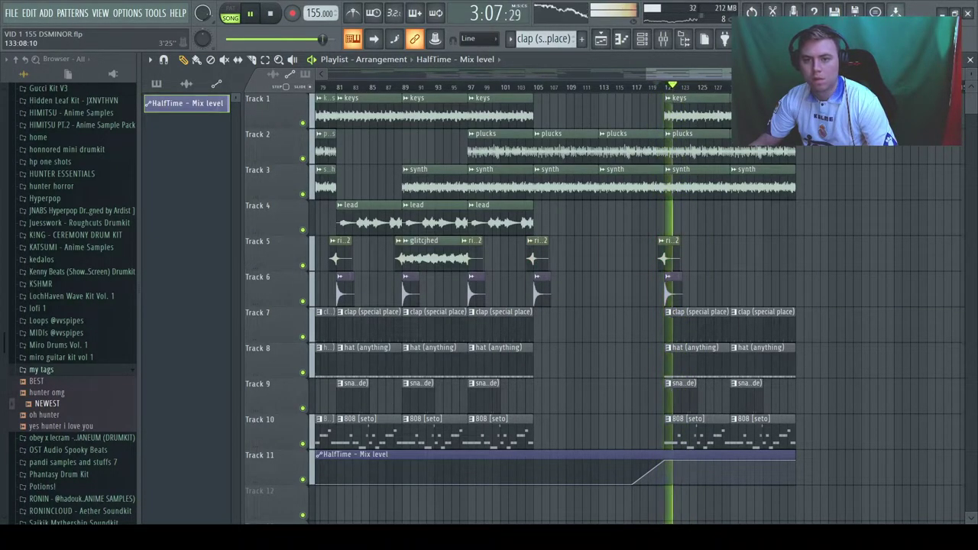
Step: Add another cym (Jaws) clip on Track 6 at bar 129 and check the whole arrangement
{"action": "scroll", "coordinate": [783, 331], "scroll_direction": "down", "scroll_amount": 2}
{"action": "left_click", "coordinate": [703, 296]}
{"action": "left_click", "coordinate": [747, 290]}
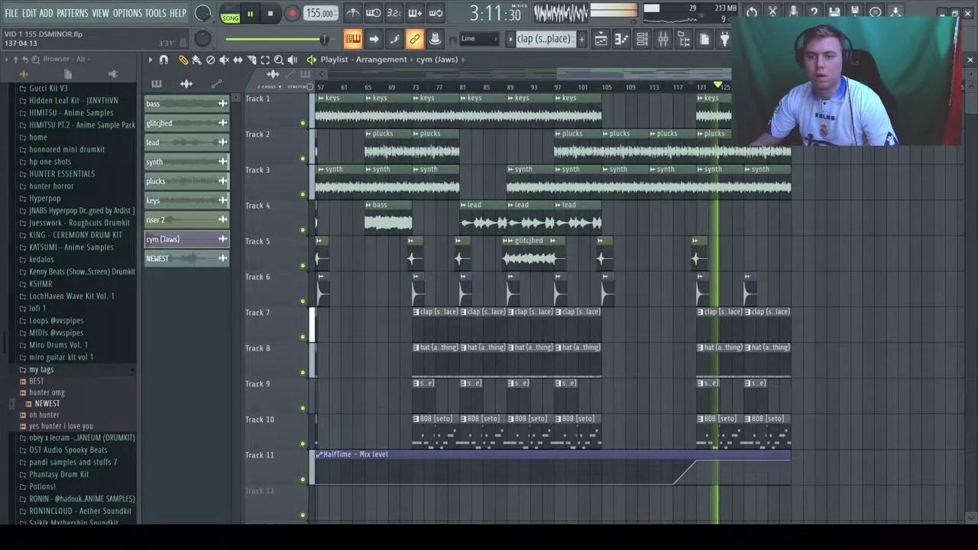
{"action": "scroll", "coordinate": [802, 331], "scroll_direction": "down", "scroll_amount": 4}
{"action": "scroll", "coordinate": [716, 331], "scroll_direction": "up", "scroll_amount": 3}
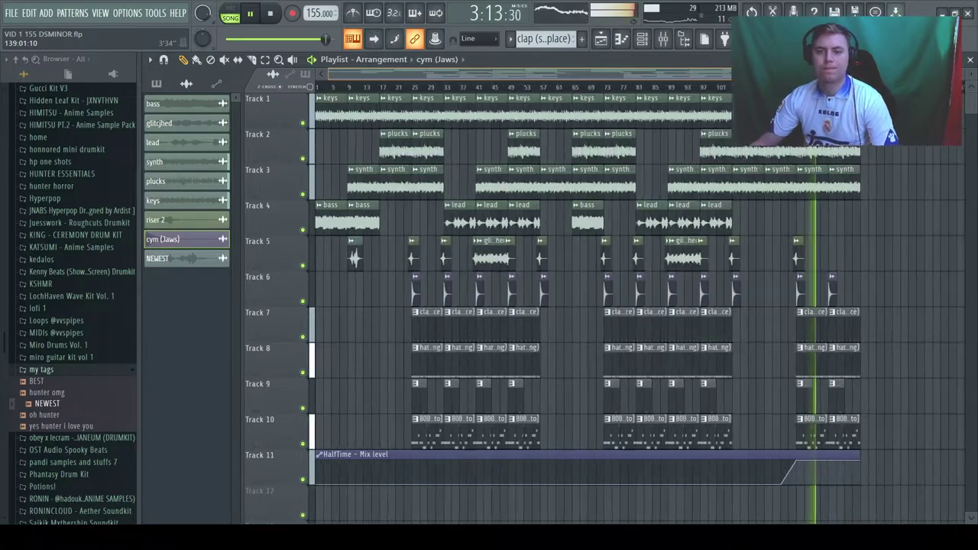
{"action": "scroll", "coordinate": [716, 331], "scroll_direction": "down", "scroll_amount": 1}
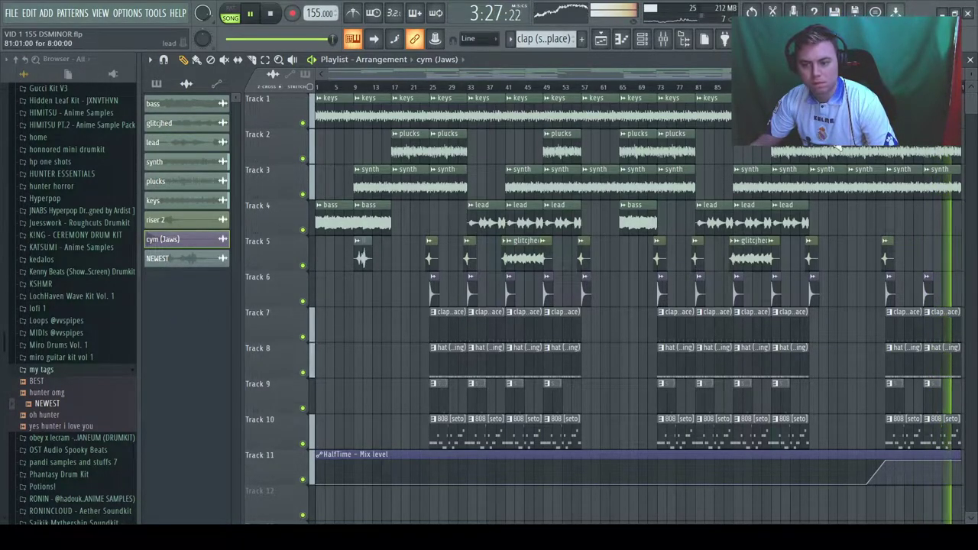
Step: Create an automation clip for the Master track's volume
{"action": "key", "text": "F9"}
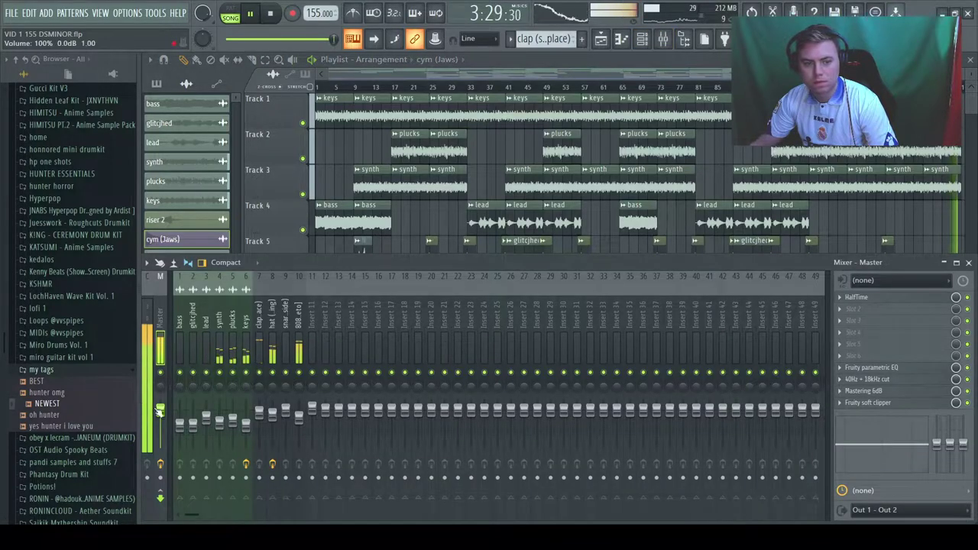
{"action": "left_click", "coordinate": [204, 490]}
{"action": "left_click", "coordinate": [969, 263]}
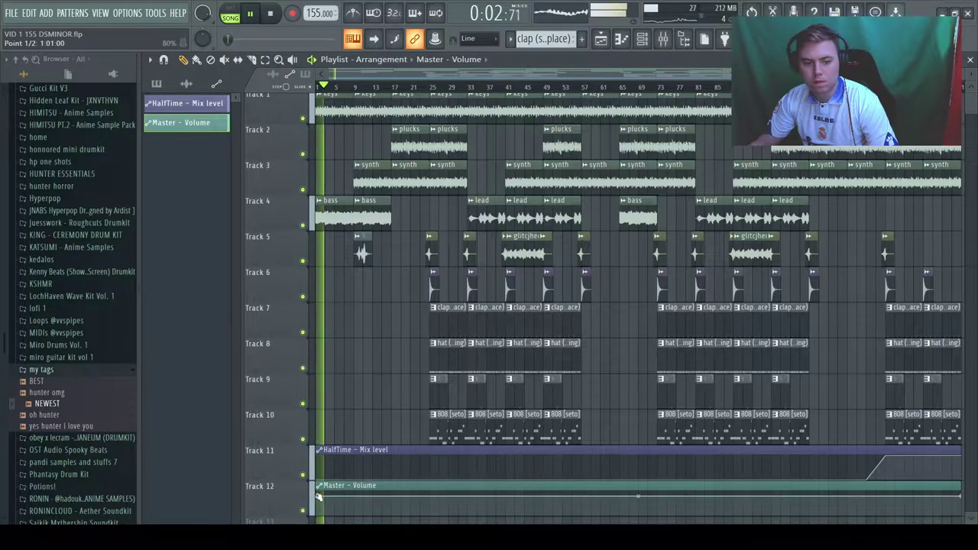
Step: Shape a fade-in on the Master - Volume automation from silence at bar 1 to about bar 9 and play the song from the start
{"action": "right_click", "coordinate": [356, 495]}
{"action": "left_click_drag", "start_coordinate": [317, 496], "coordinate": [319, 521]}
{"action": "key", "text": "space"}
{"action": "key", "text": "space"}
{"action": "key", "text": "space"}
{"action": "left_click_drag", "start_coordinate": [333, 86], "coordinate": [316, 86]}
{"action": "key", "text": "space"}
Step: Shape a fade-out on the Master - Volume automation from bar 129 down to silence at the end of the song
{"action": "left_click_drag", "start_coordinate": [473, 74], "coordinate": [926, 76]}
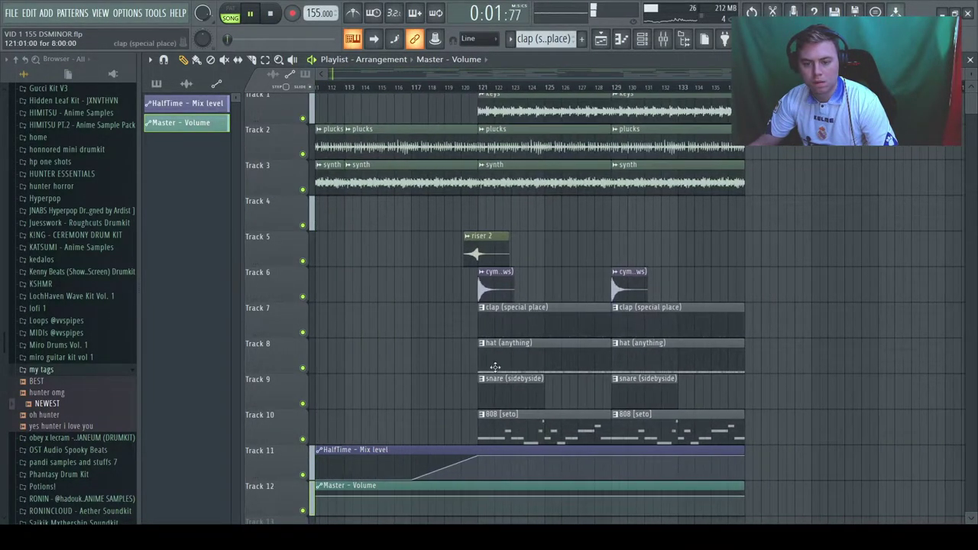
{"action": "right_click", "coordinate": [611, 496]}
{"action": "right_click", "coordinate": [678, 497]}
{"action": "left_click_drag", "start_coordinate": [740, 497], "coordinate": [745, 515]}
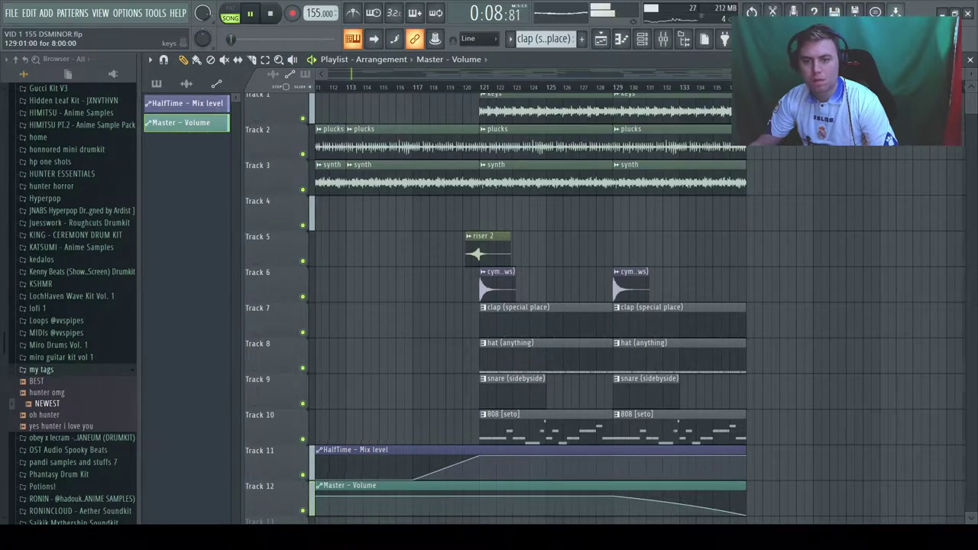
{"action": "scroll", "coordinate": [919, 111], "scroll_direction": "down", "scroll_amount": 5}
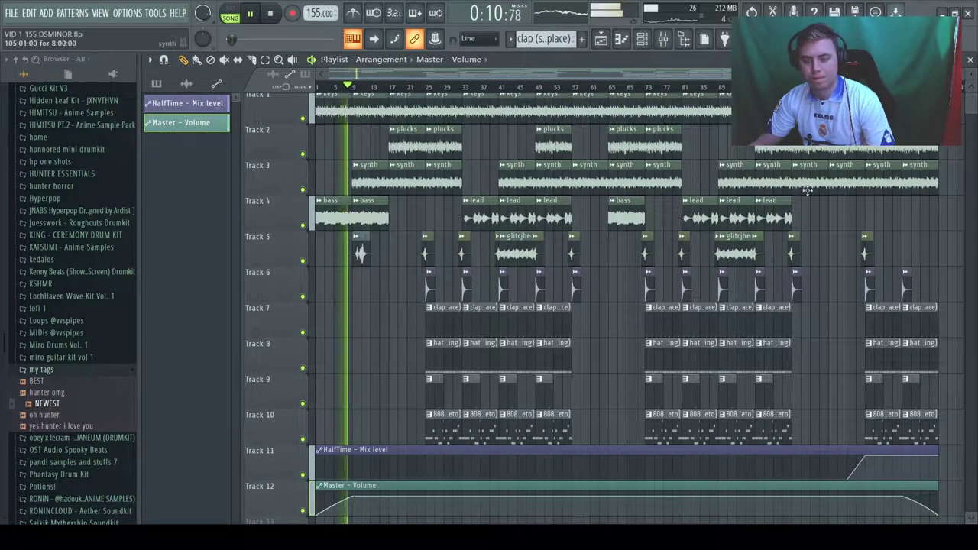
{"action": "scroll", "coordinate": [717, 221], "scroll_direction": "up", "scroll_amount": 1}
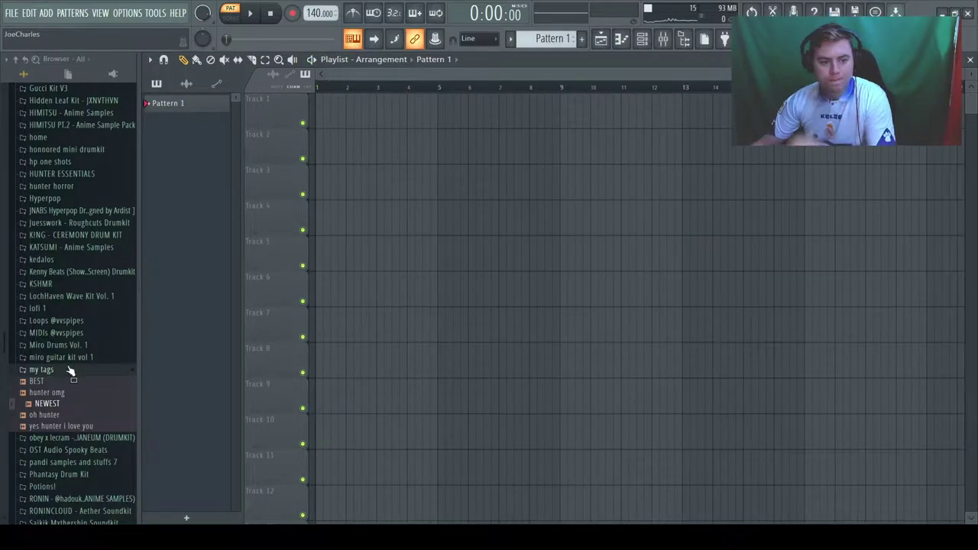
Step: Place the NEWEST sample from the my tags folder at bar 1 of Track 4 in the new project
{"action": "key", "text": "space"}
{"action": "scroll", "coordinate": [64, 294], "scroll_direction": "up", "scroll_amount": 8}
{"action": "scroll", "coordinate": [64, 294], "scroll_direction": "up", "scroll_amount": 1}
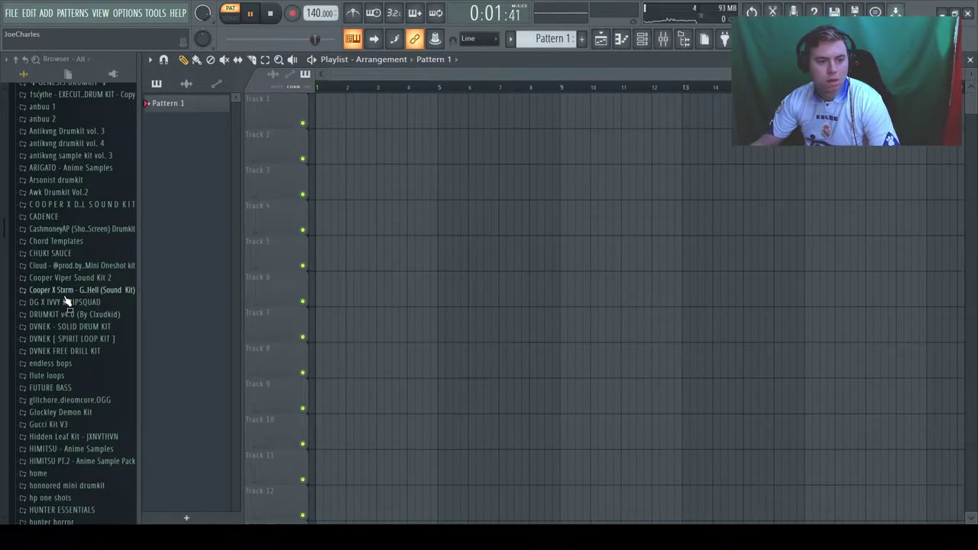
{"action": "scroll", "coordinate": [69, 313], "scroll_direction": "down", "scroll_amount": 9}
{"action": "left_click_drag", "start_coordinate": [68, 403], "coordinate": [336, 209]}
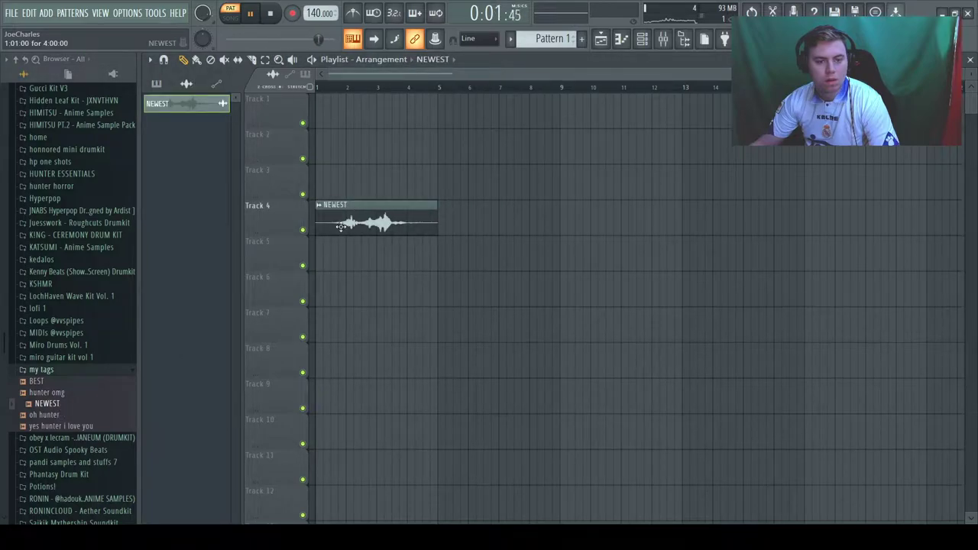
Step: Close the my tags folder, look through the sample kits and expand the DG X IVVY X RIPSQUAD folder
{"action": "left_click", "coordinate": [42, 370]}
{"action": "scroll", "coordinate": [46, 367], "scroll_direction": "up", "scroll_amount": 9}
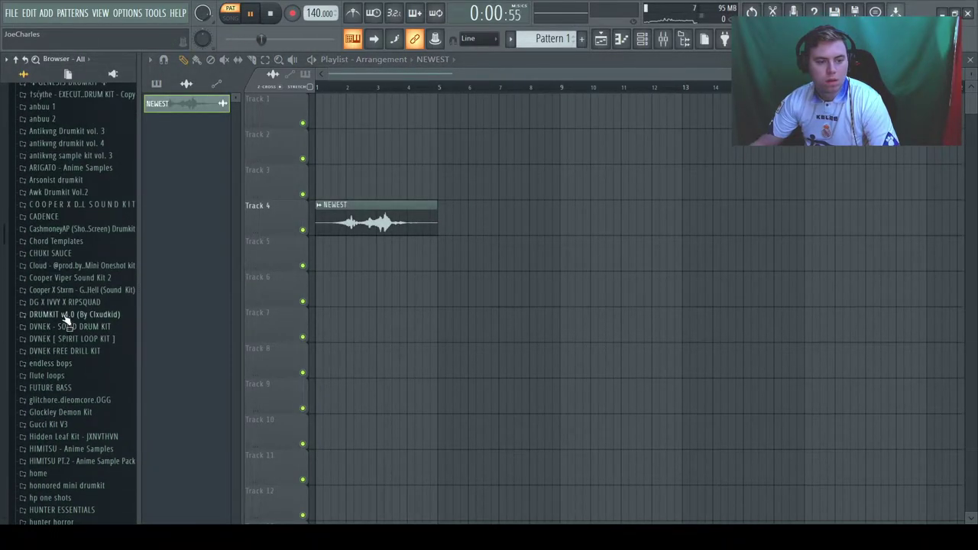
{"action": "scroll", "coordinate": [64, 392], "scroll_direction": "down", "scroll_amount": 7}
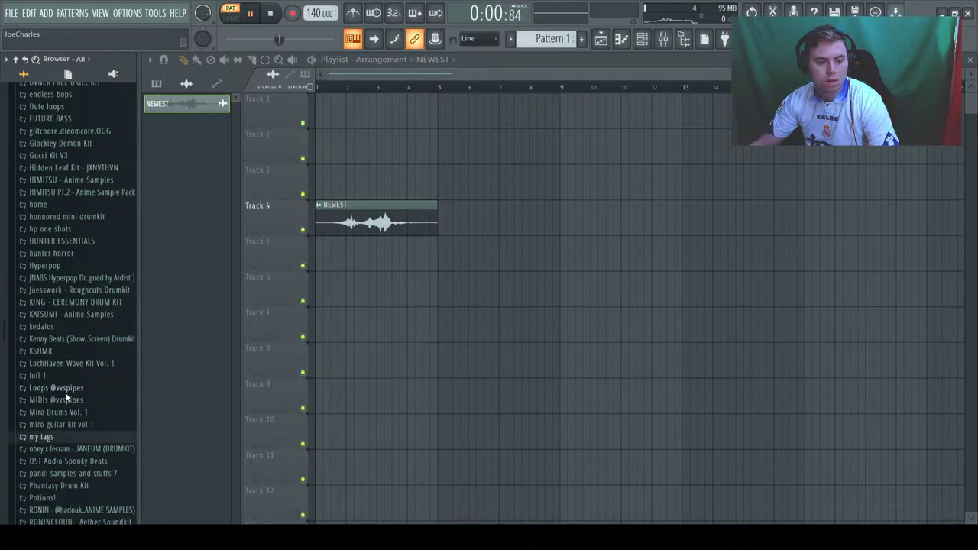
{"action": "scroll", "coordinate": [64, 392], "scroll_direction": "up", "scroll_amount": 5}
{"action": "left_click", "coordinate": [76, 235]}
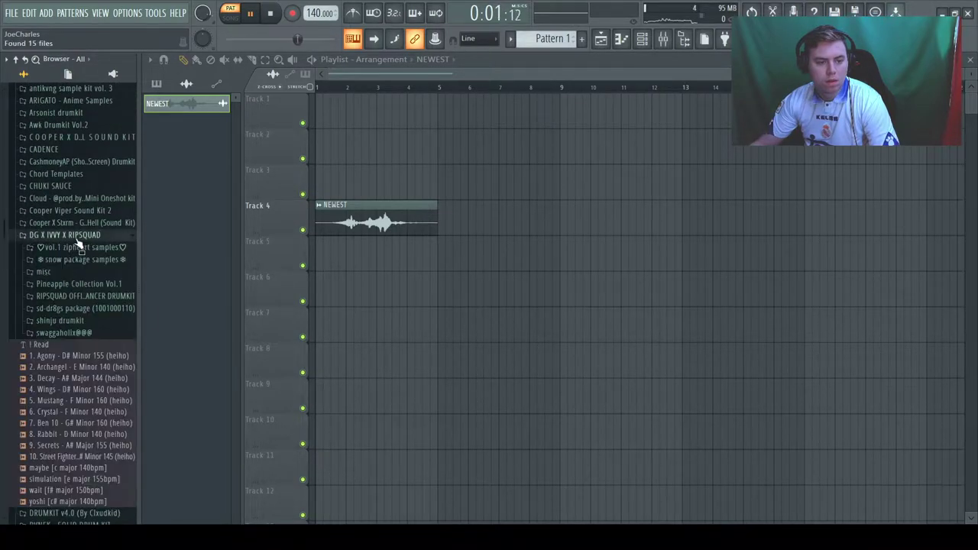
Step: Load the master mixer preset from DRUMKIT v4.0's PRESETS and SOUNDFONTS folder onto the mixer's Master track
{"action": "left_click", "coordinate": [646, 41]}
{"action": "left_click", "coordinate": [663, 40]}
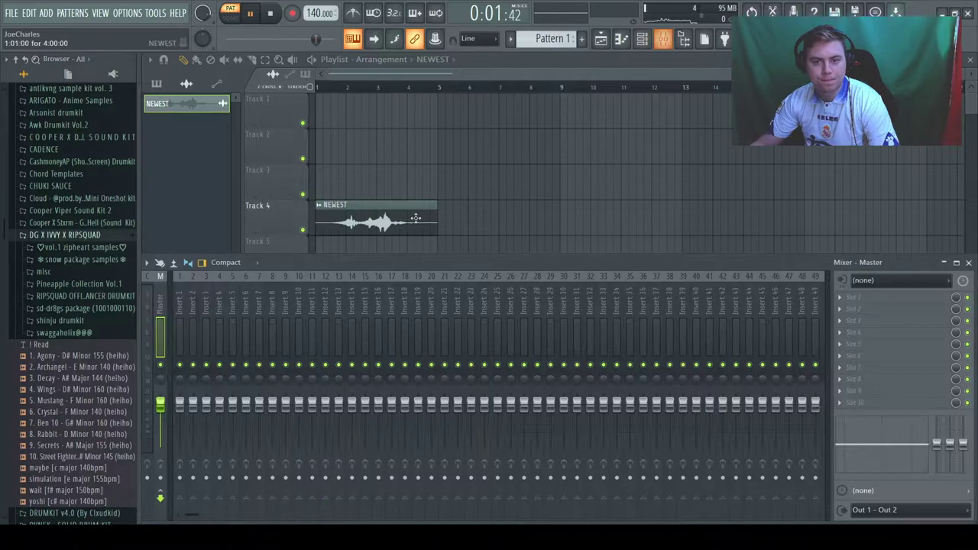
{"action": "left_click", "coordinate": [53, 235]}
{"action": "left_click", "coordinate": [69, 247]}
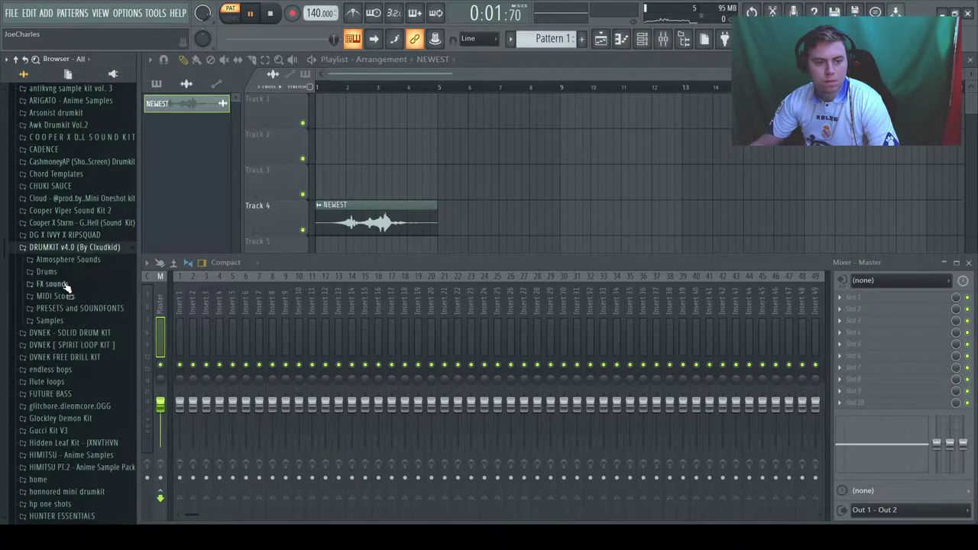
{"action": "left_click", "coordinate": [64, 310]}
{"action": "left_click", "coordinate": [67, 345]}
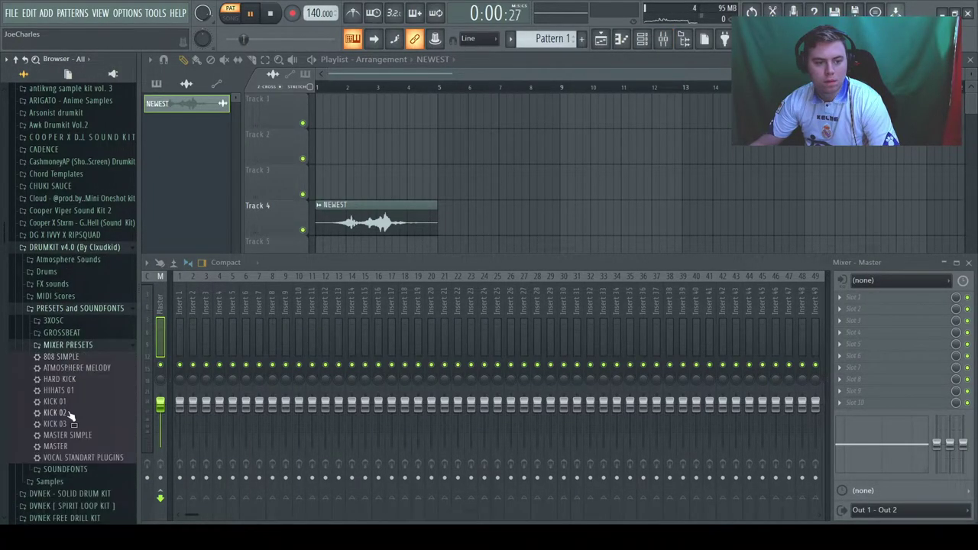
{"action": "left_click_drag", "start_coordinate": [66, 440], "coordinate": [135, 356]}
{"action": "left_click_drag", "start_coordinate": [155, 297], "coordinate": [155, 297]}
Step: Audition the Archangel, Wings, Decay, Mustang, Crystal and Ben 10 loops in the DG X IVVY X RIPSQUAD folder
{"action": "left_click", "coordinate": [54, 236]}
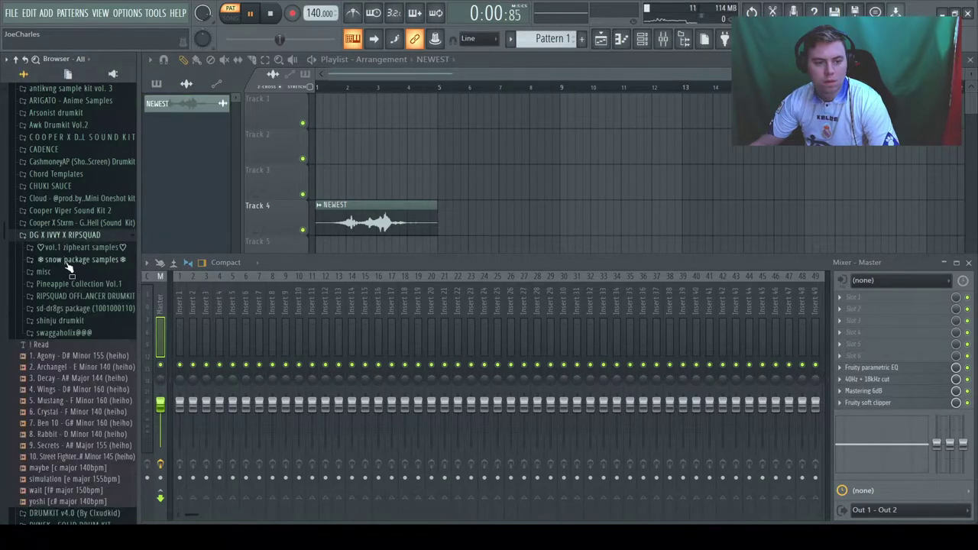
{"action": "left_click", "coordinate": [74, 368]}
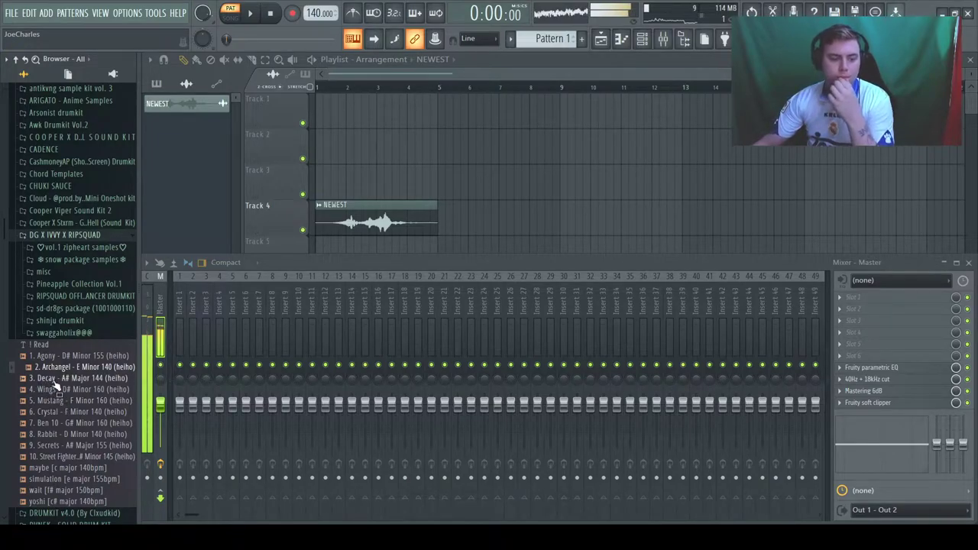
{"action": "left_click", "coordinate": [56, 389]}
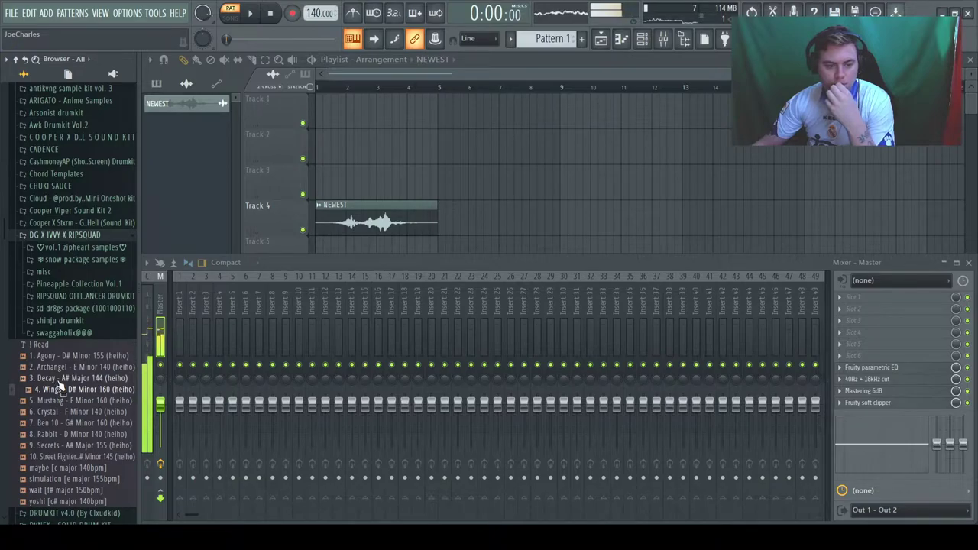
{"action": "left_click", "coordinate": [59, 382]}
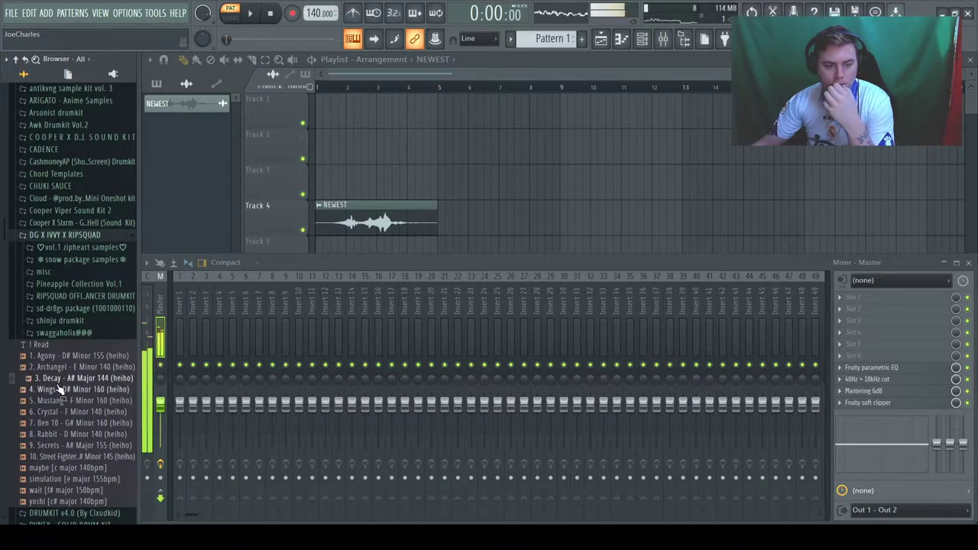
{"action": "left_click", "coordinate": [61, 401]}
{"action": "left_click", "coordinate": [60, 415]}
{"action": "left_click", "coordinate": [65, 424]}
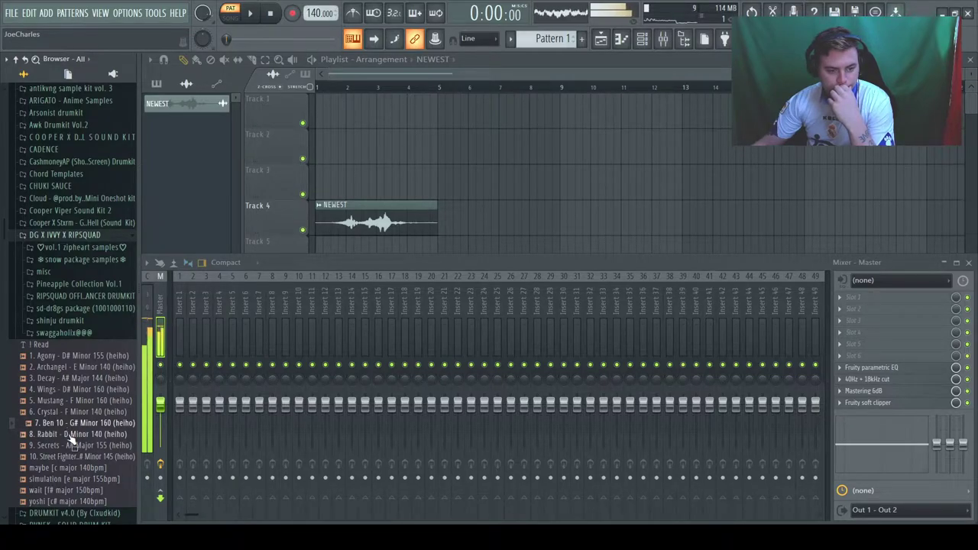
Step: Audition the Rabbit, Secrets, Street Fighter, maybe, simulation, wait and yoshi loops in the same folder
{"action": "left_click", "coordinate": [71, 435]}
{"action": "left_click", "coordinate": [75, 445]}
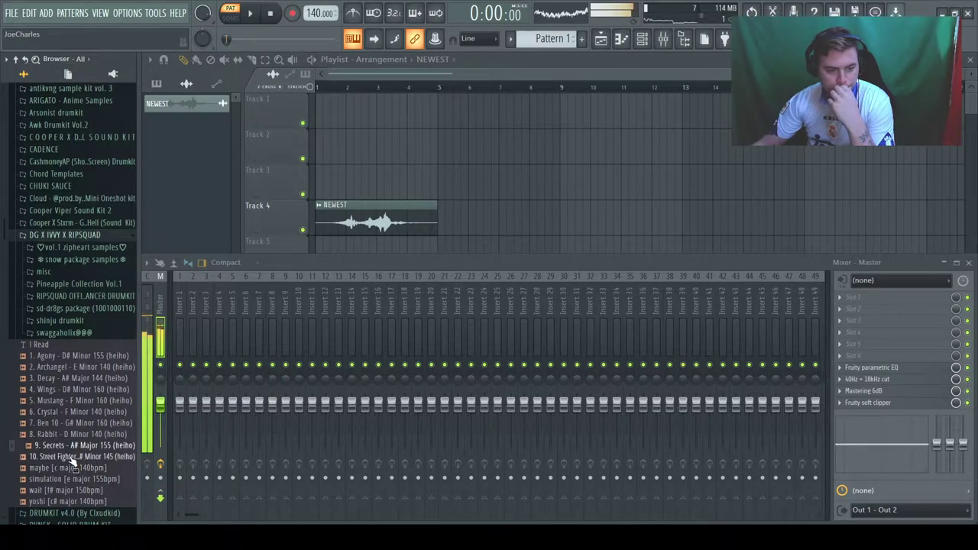
{"action": "left_click", "coordinate": [73, 457]}
{"action": "left_click", "coordinate": [74, 467]}
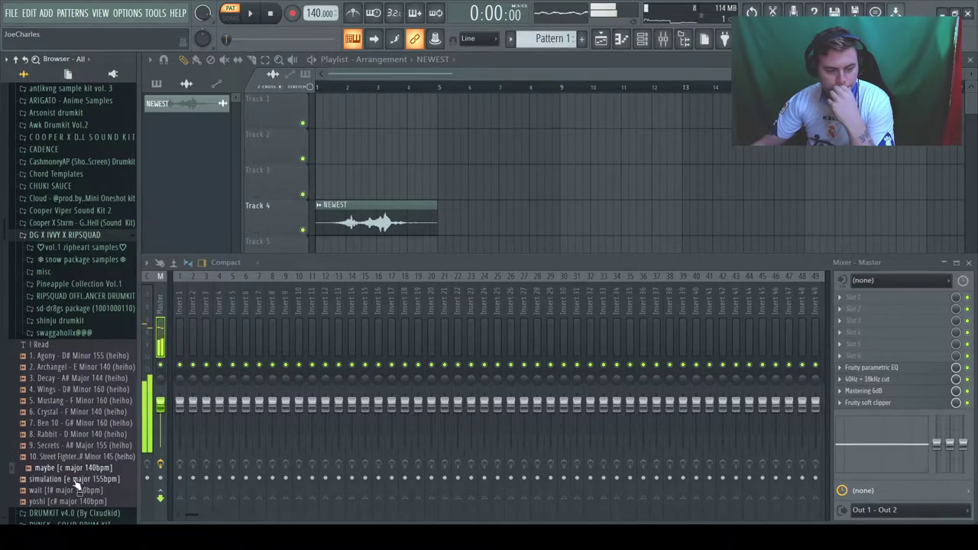
{"action": "left_click", "coordinate": [74, 479]}
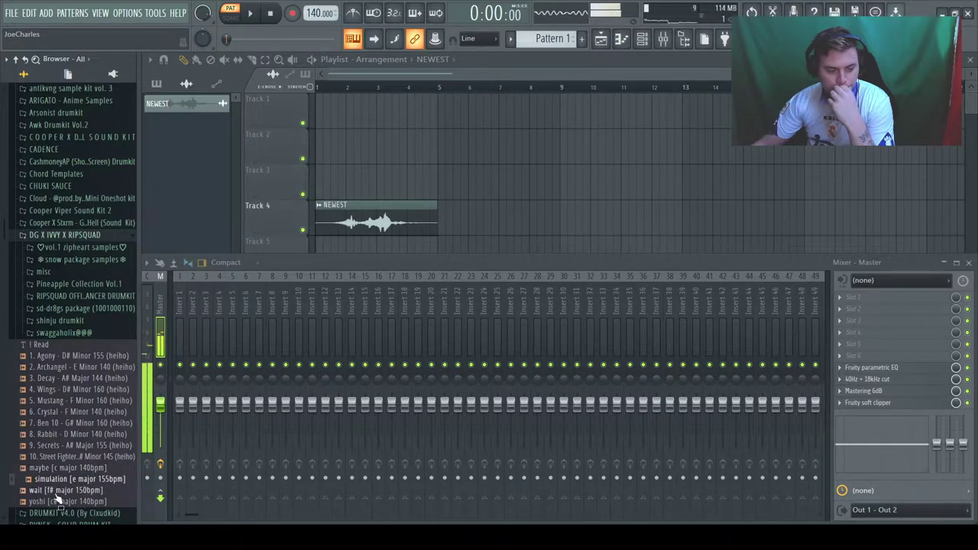
{"action": "left_click", "coordinate": [58, 491]}
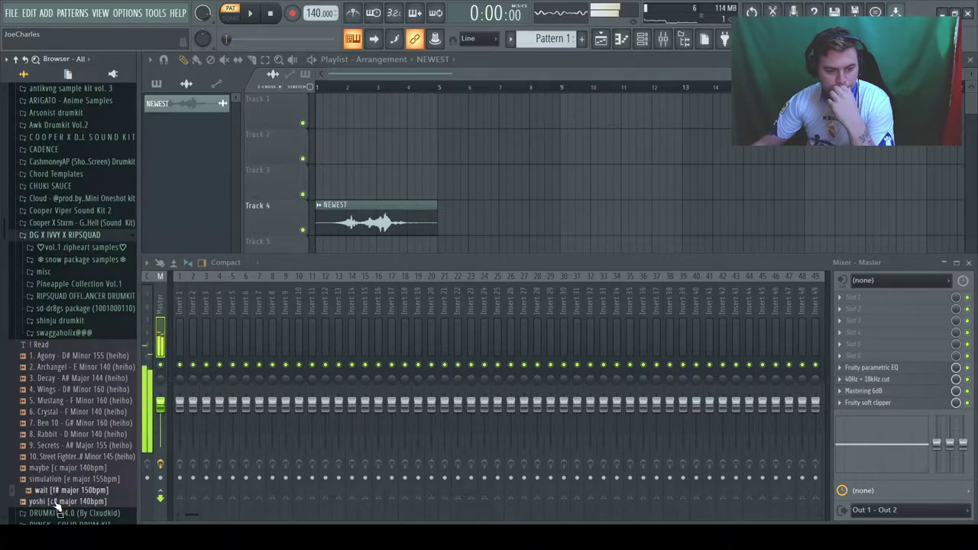
{"action": "left_click", "coordinate": [58, 502]}
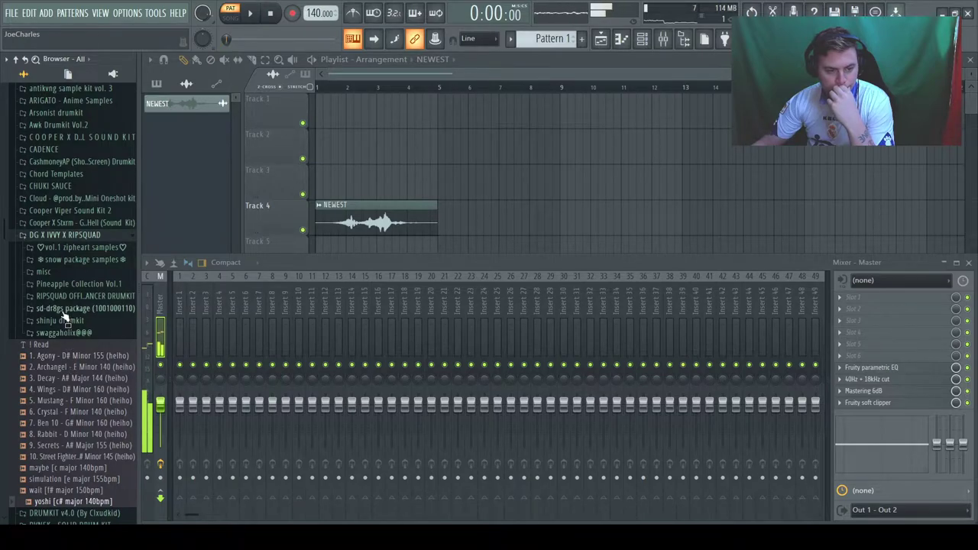
Step: Audition the loops in the vol.1 zipheart samples folder, including heart, castles, tess and wsc
{"action": "left_click", "coordinate": [79, 248]}
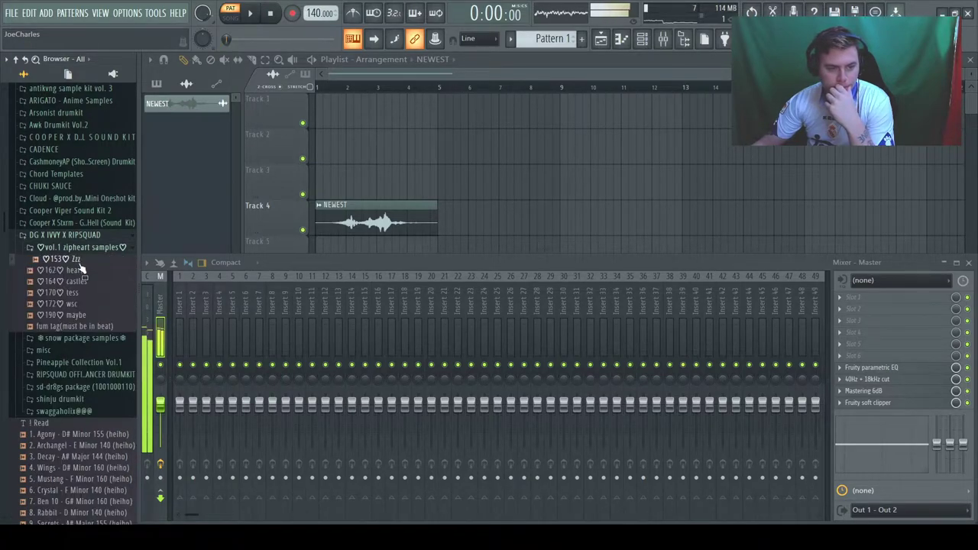
{"action": "left_click", "coordinate": [80, 271]}
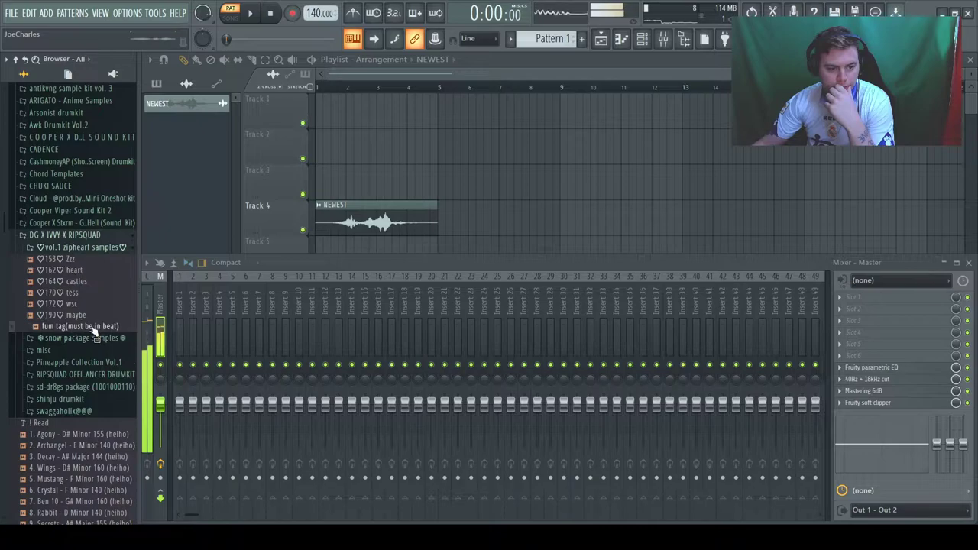
{"action": "left_click", "coordinate": [80, 281]}
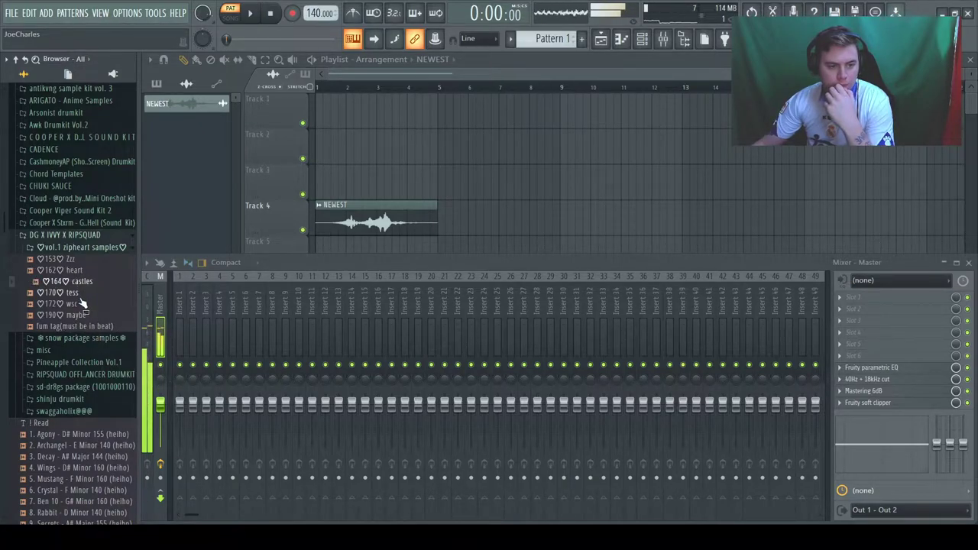
{"action": "left_click", "coordinate": [80, 297]}
{"action": "key", "text": "Down"}
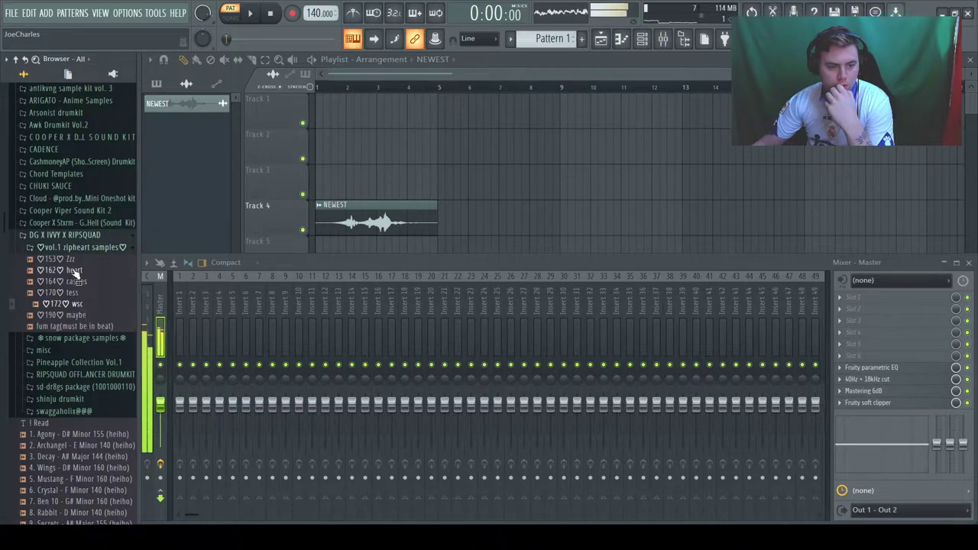
Step: Switch to the snow package samples folder and audition the 1big love1 loop
{"action": "left_click", "coordinate": [71, 251]}
{"action": "left_click", "coordinate": [75, 263]}
{"action": "left_click", "coordinate": [82, 274]}
{"action": "scroll", "coordinate": [132, 344], "scroll_direction": "up", "scroll_amount": 1}
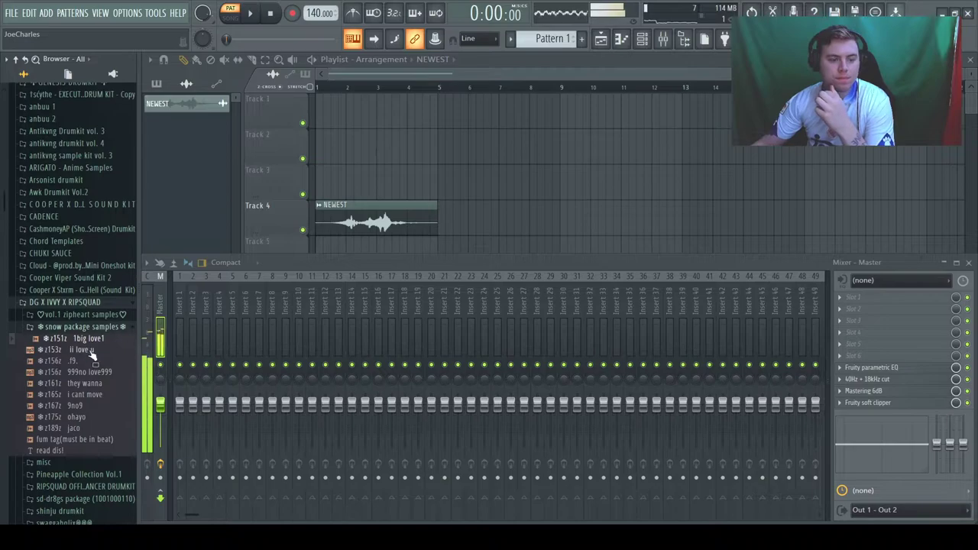
Step: Audition the remaining snow package samples, including .f9., 999no love999, they wanna, i cant move, 9no9, ohayo and jaco
{"action": "scroll", "coordinate": [84, 390], "scroll_direction": "down", "scroll_amount": 1}
{"action": "left_click", "coordinate": [96, 282]}
{"action": "key", "text": "Down"}
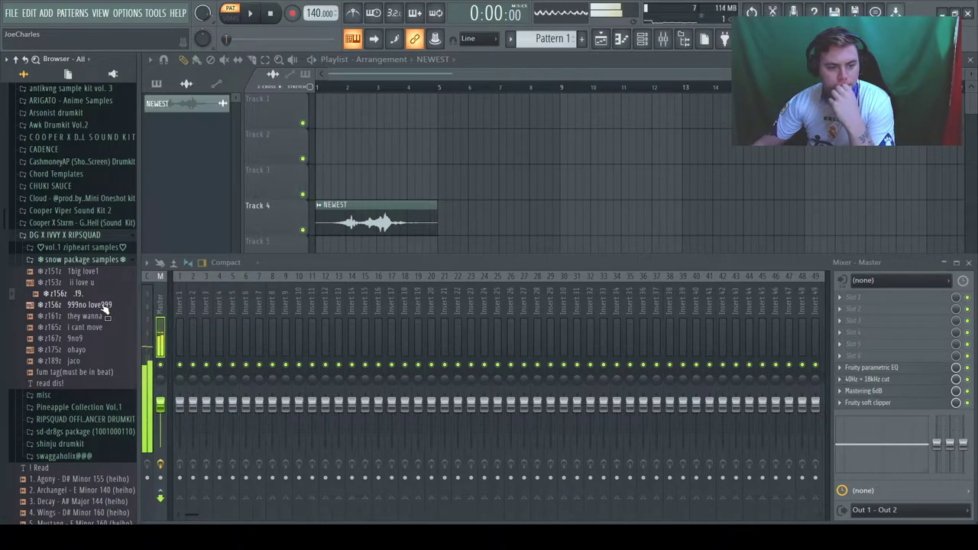
{"action": "key", "text": "Down"}
{"action": "left_click", "coordinate": [99, 316]}
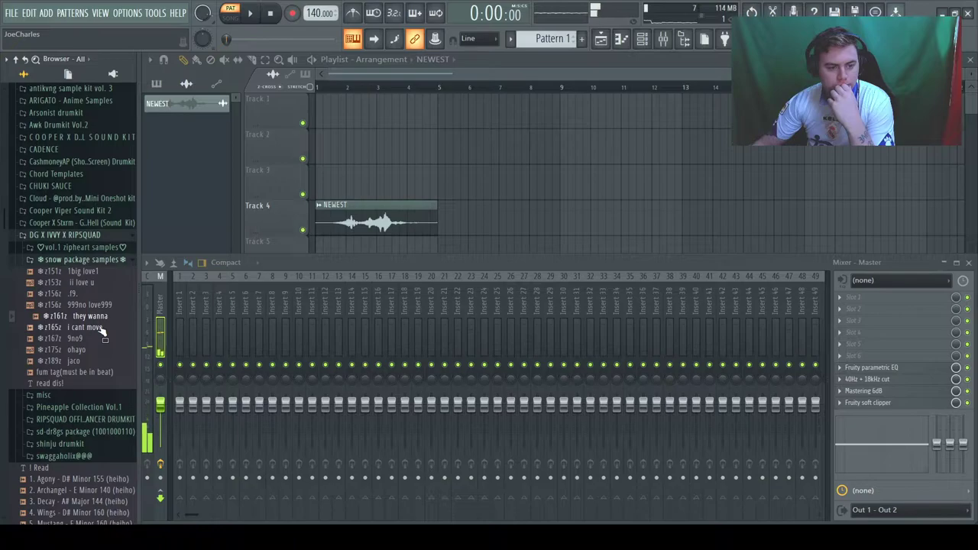
{"action": "left_click", "coordinate": [101, 328]}
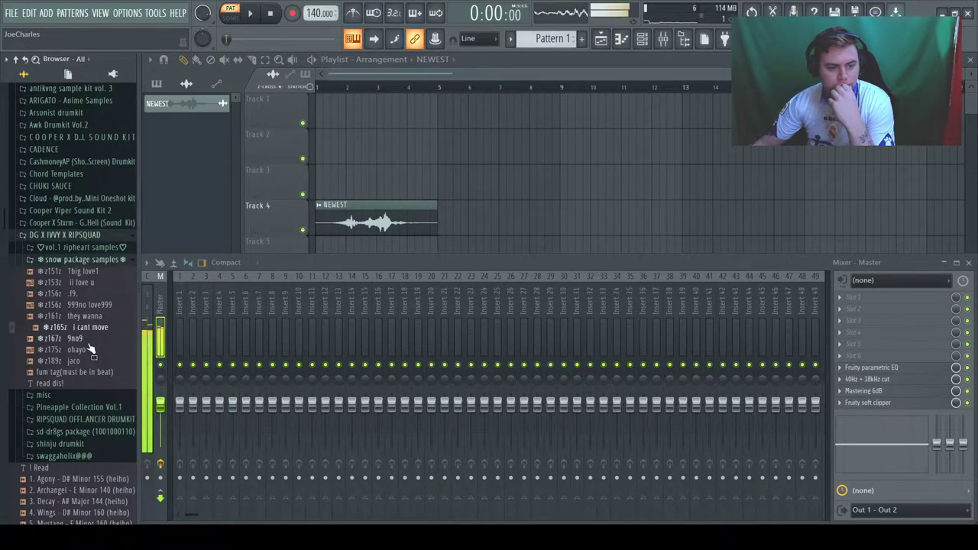
{"action": "key", "text": "Down"}
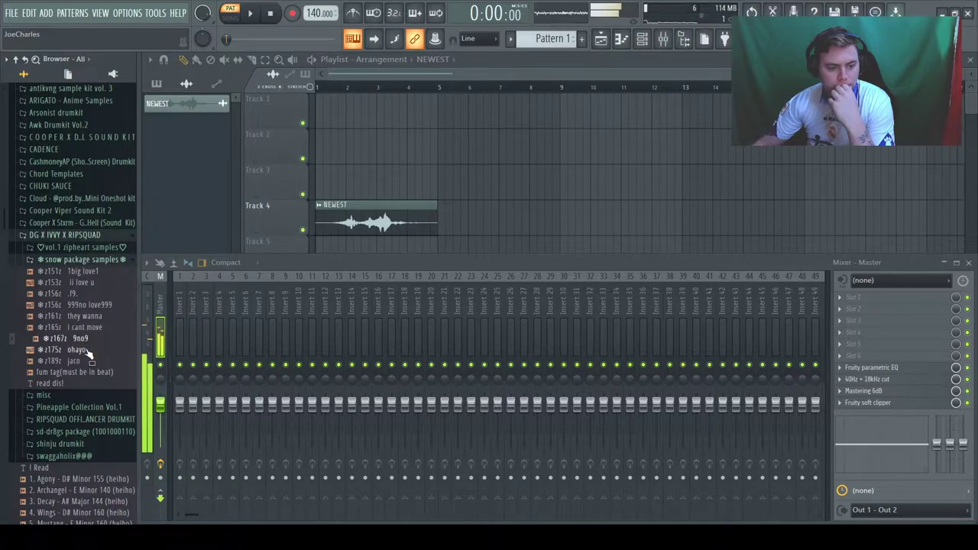
{"action": "key", "text": "Down"}
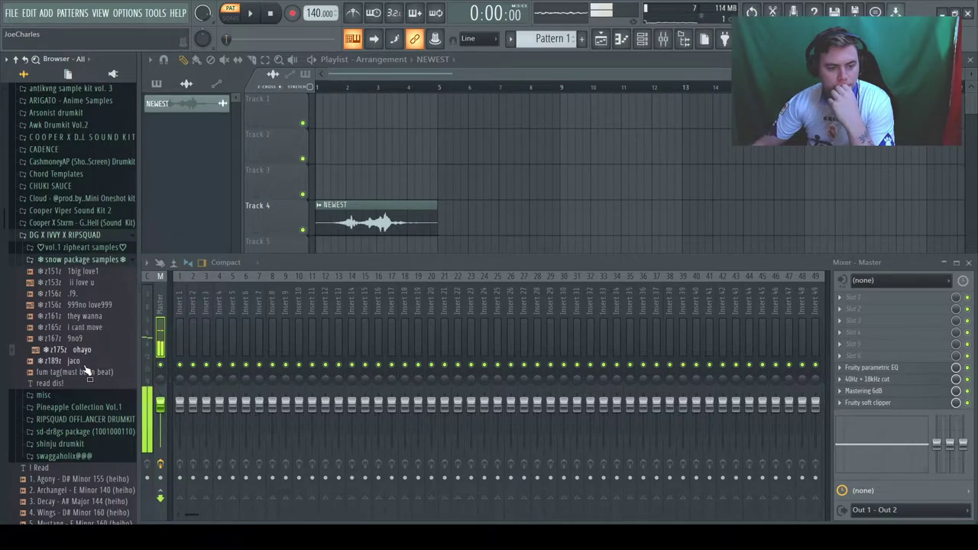
{"action": "key", "text": "Down"}
Step: Switch to the sd-dr8gs package folder and audition the my bad!, paintless and errors loops
{"action": "left_click", "coordinate": [81, 263]}
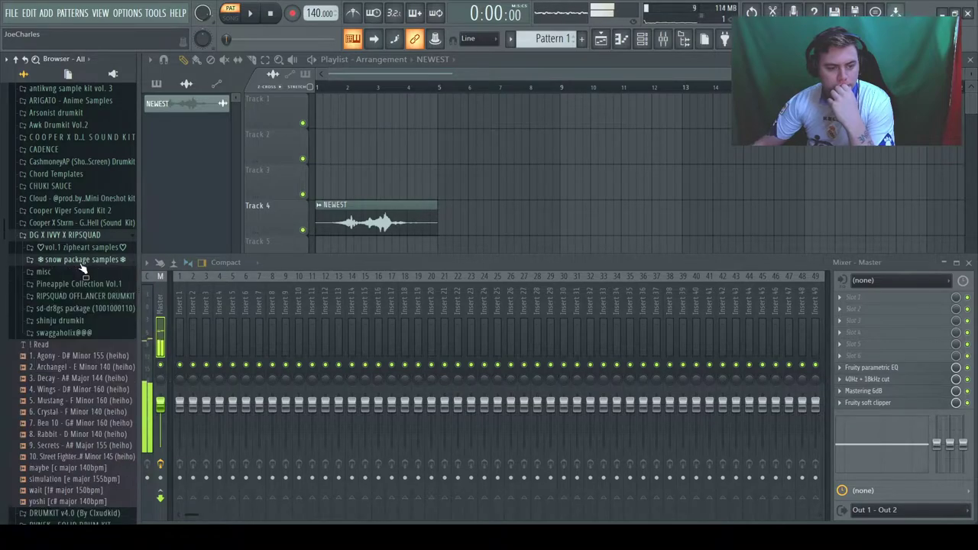
{"action": "left_click", "coordinate": [80, 308]}
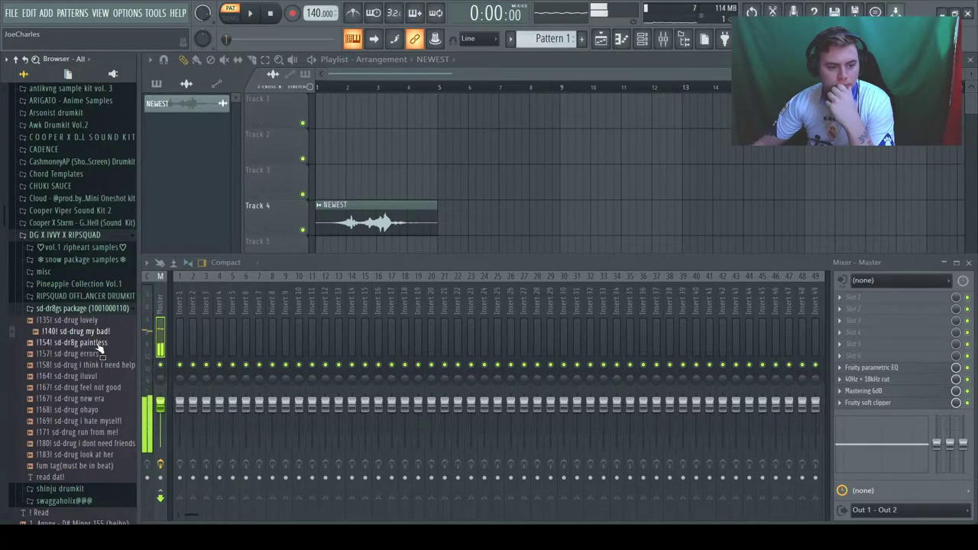
{"action": "left_click", "coordinate": [97, 343]}
{"action": "left_click", "coordinate": [100, 355]}
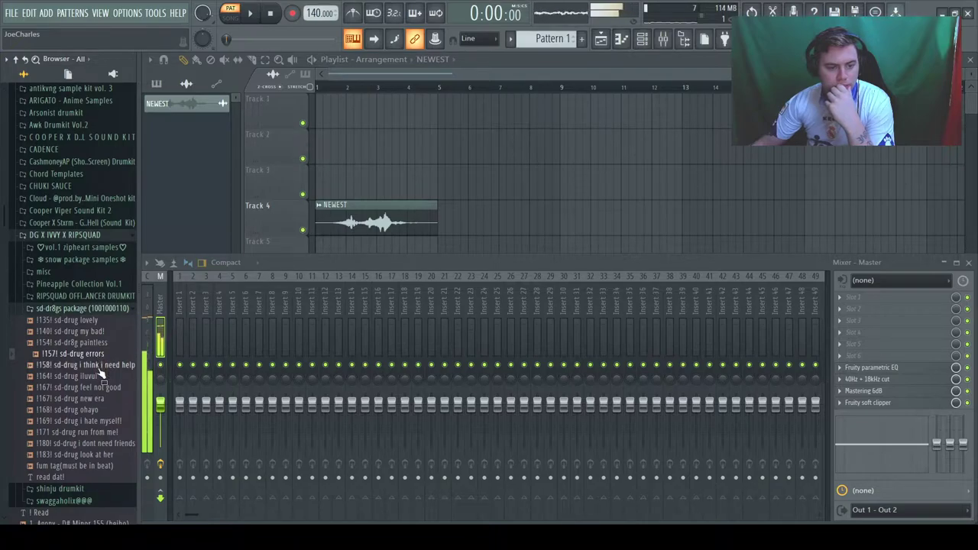
Step: Place the !157! sd-drug errors loop at the start of Track 1 and set the project tempo to 157 BPM
{"action": "left_click_drag", "start_coordinate": [98, 366], "coordinate": [350, 98]}
{"action": "mouse_move", "coordinate": [318, 13]}
{"action": "left_mouse_down"}
{"action": "mouse_move", "coordinate": [313, 1]}
{"action": "mouse_move", "coordinate": [313, 9]}
{"action": "left_mouse_up"}
{"action": "double_click", "coordinate": [375, 236]}
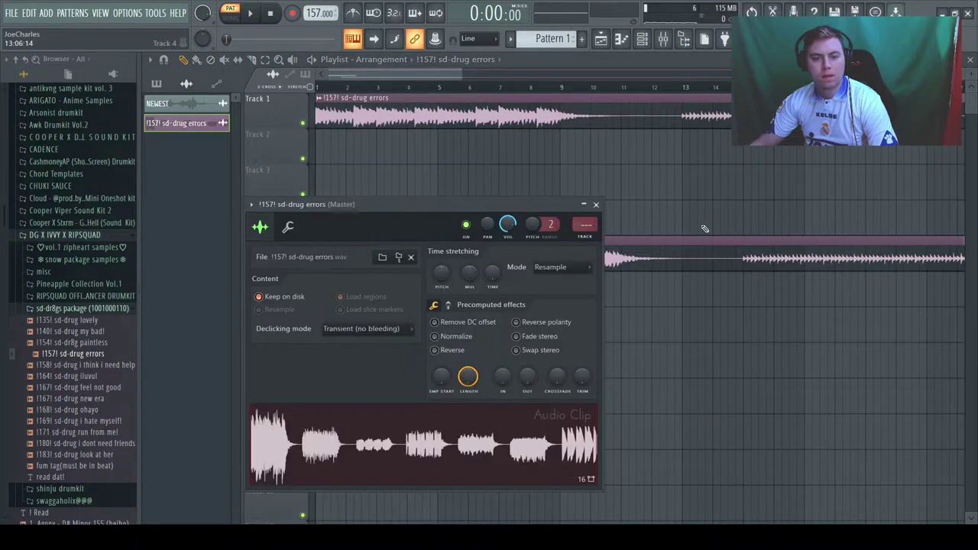
{"action": "left_click", "coordinate": [597, 204]}
{"action": "right_click", "coordinate": [587, 263]}
Step: Delete the NEWEST clip from Track 4 and switch playback to song mode
{"action": "double_click", "coordinate": [417, 227]}
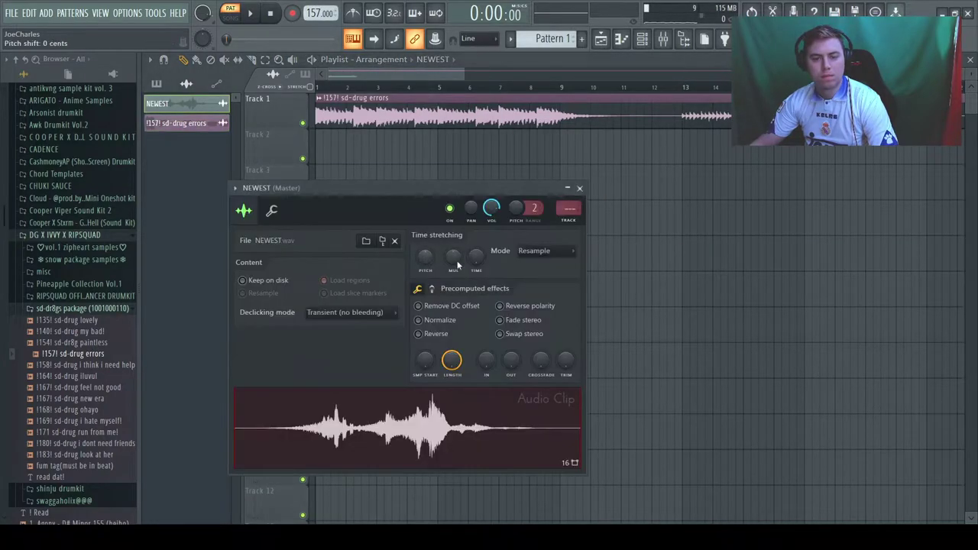
{"action": "left_click", "coordinate": [579, 188]}
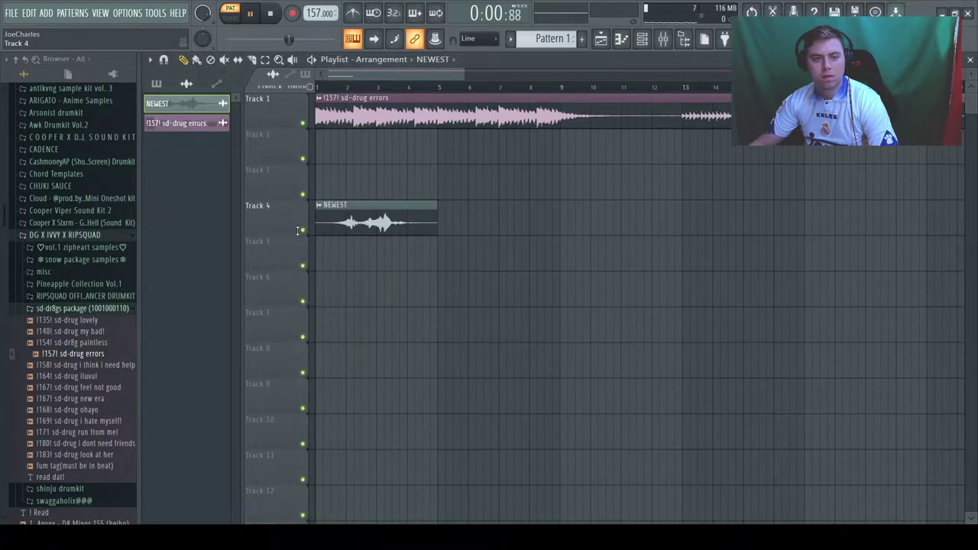
{"action": "right_click", "coordinate": [344, 203]}
{"action": "key", "text": "l"}
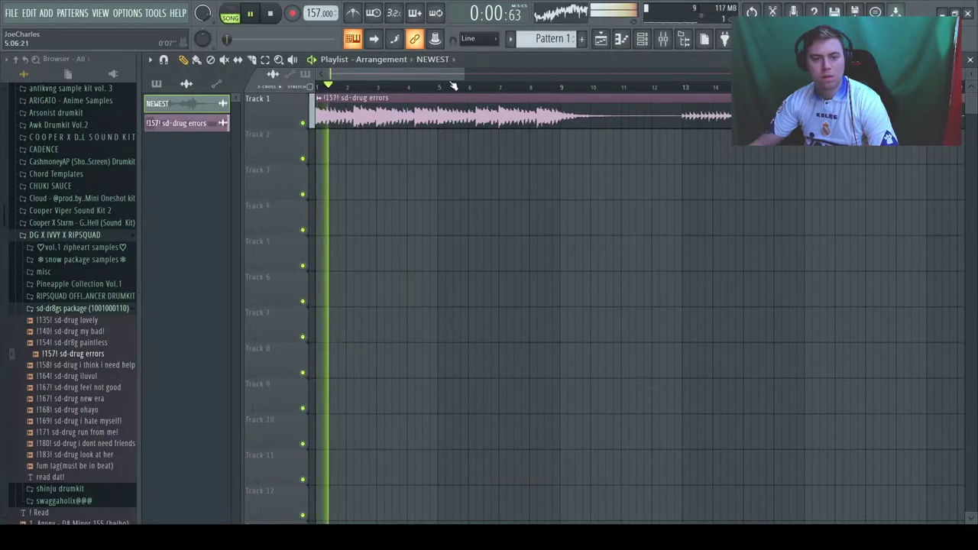
Step: Slice the loop on Track 1 at bar 13, delete the part before it, and enable the metronome
{"action": "left_click_drag", "start_coordinate": [472, 74], "coordinate": [578, 74]}
{"action": "left_click", "coordinate": [252, 60]}
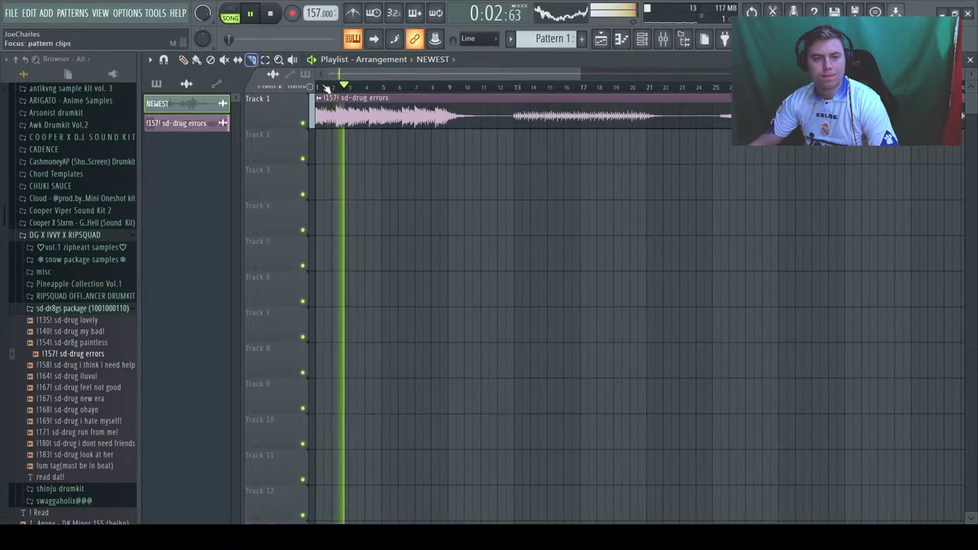
{"action": "left_click_drag", "start_coordinate": [515, 129], "coordinate": [515, 96]}
{"action": "left_click", "coordinate": [352, 13]}
{"action": "left_click", "coordinate": [184, 61]}
{"action": "right_click", "coordinate": [410, 123]}
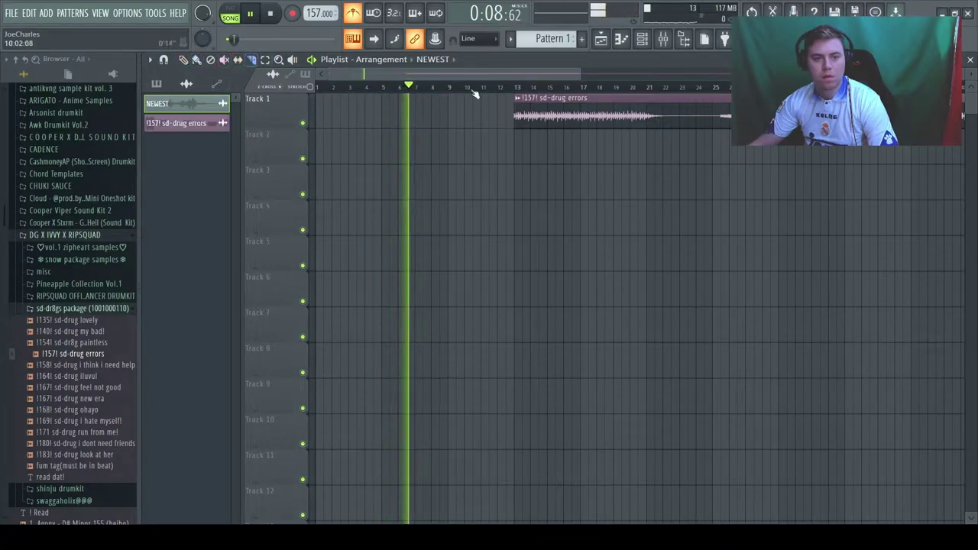
Step: Slice the Track 1 loop at bar 21 and around bar 25, where the next sound starts
{"action": "left_click", "coordinate": [645, 88]}
{"action": "left_click_drag", "start_coordinate": [651, 125], "coordinate": [648, 96]}
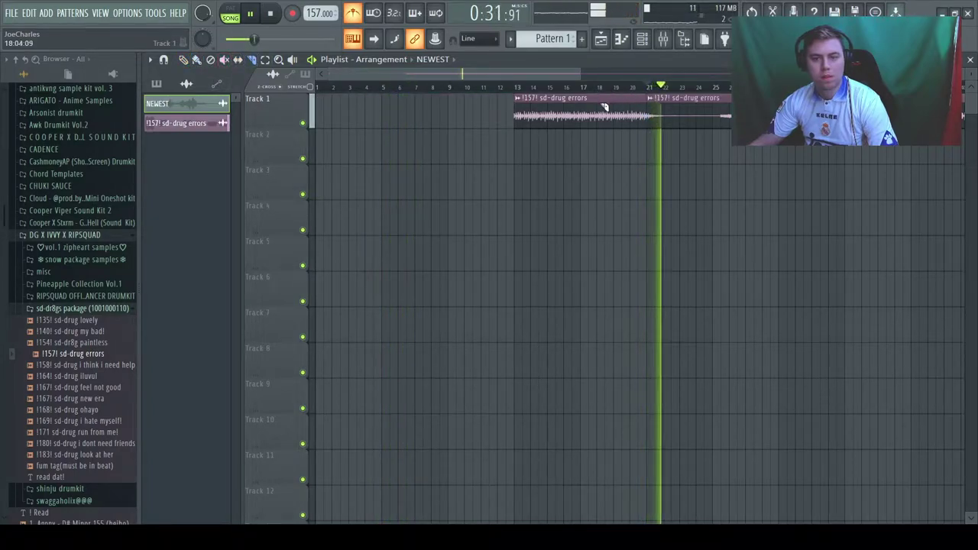
{"action": "left_click_drag", "start_coordinate": [419, 74], "coordinate": [501, 75]}
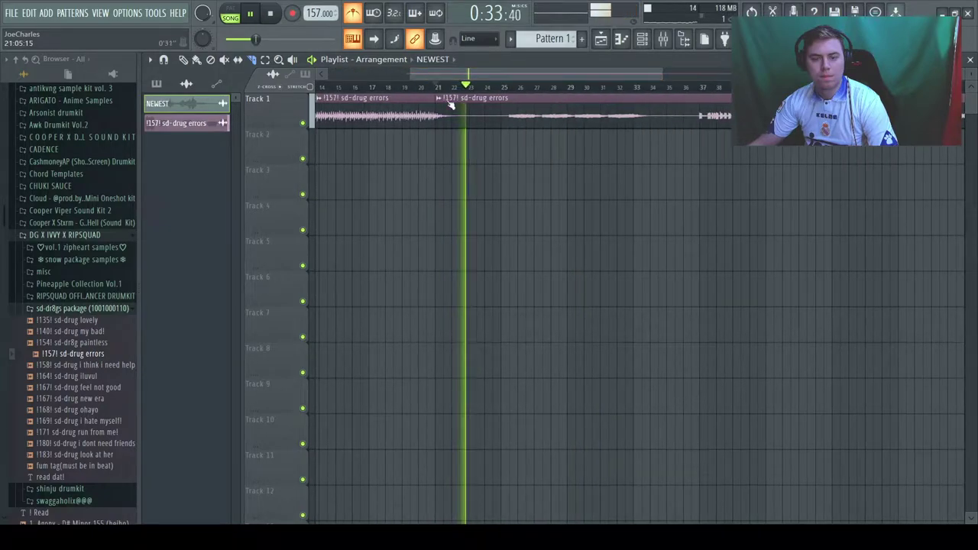
{"action": "left_click", "coordinate": [506, 116]}
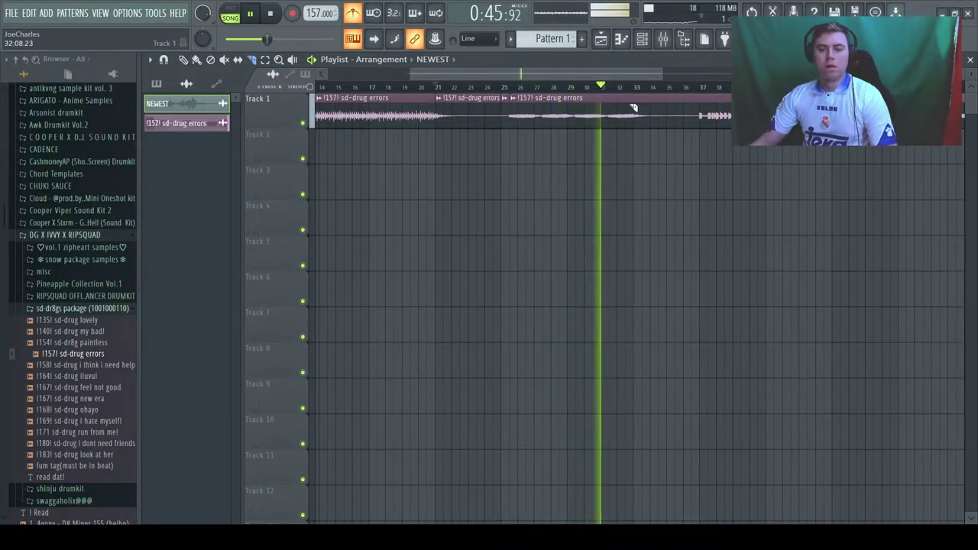
Step: Slice the Track 1 loop just after bar 33, at bar 37 and at bar 45
{"action": "scroll", "coordinate": [629, 130], "scroll_direction": "up", "scroll_amount": 3}
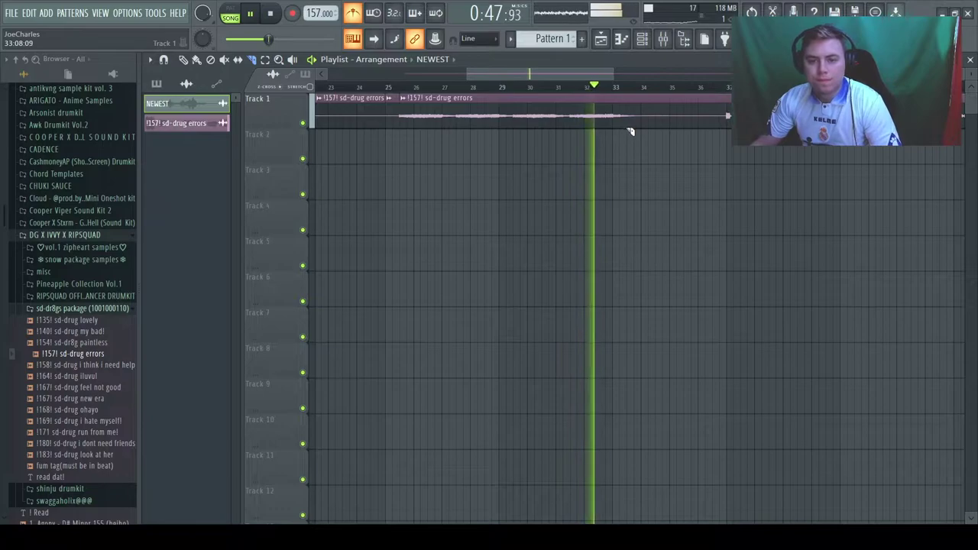
{"action": "left_click_drag", "start_coordinate": [630, 132], "coordinate": [629, 98]}
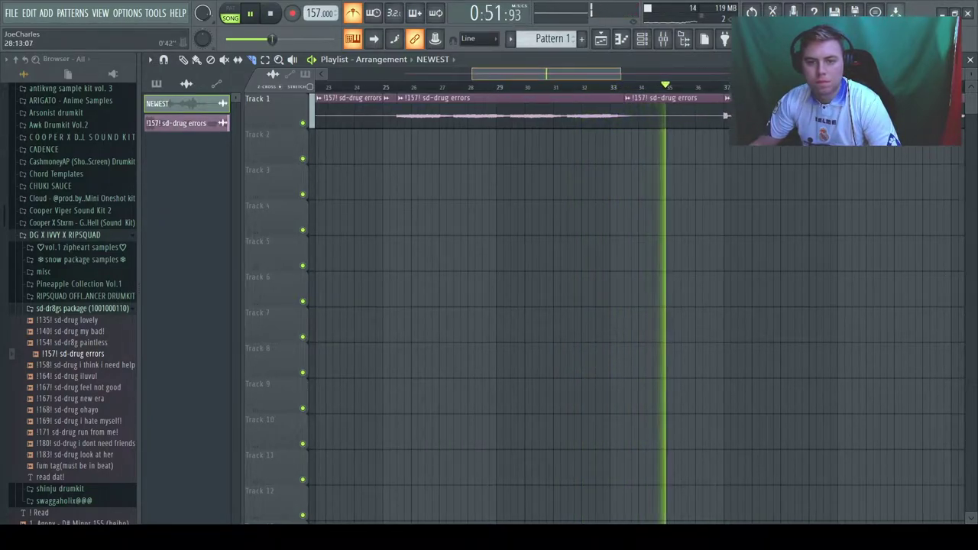
{"action": "left_click_drag", "start_coordinate": [488, 76], "coordinate": [547, 75]}
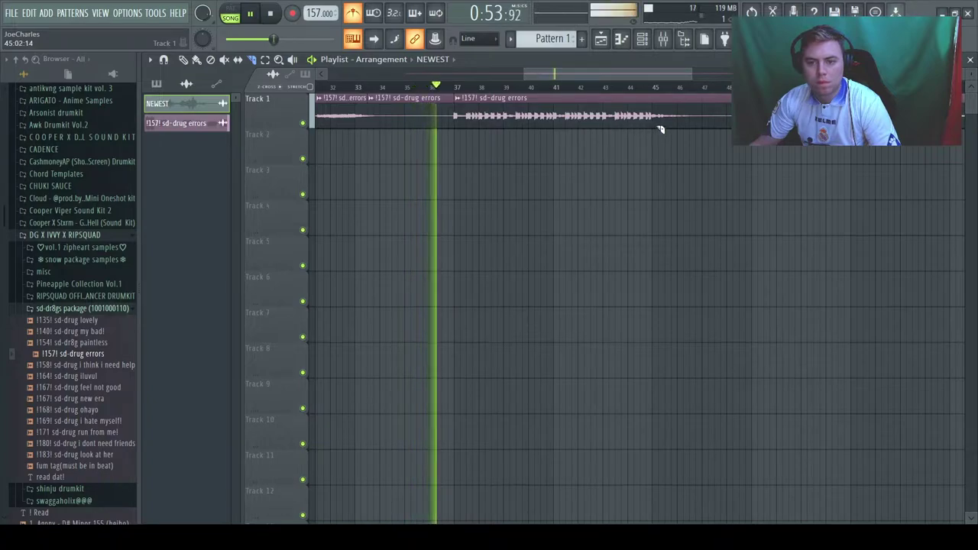
{"action": "left_click_drag", "start_coordinate": [653, 129], "coordinate": [653, 98]}
Step: Delete the near-silent slices between bars 21 and 25 and between bars 33 and 37
{"action": "left_click_drag", "start_coordinate": [526, 75], "coordinate": [348, 75]}
{"action": "right_click", "coordinate": [570, 114]}
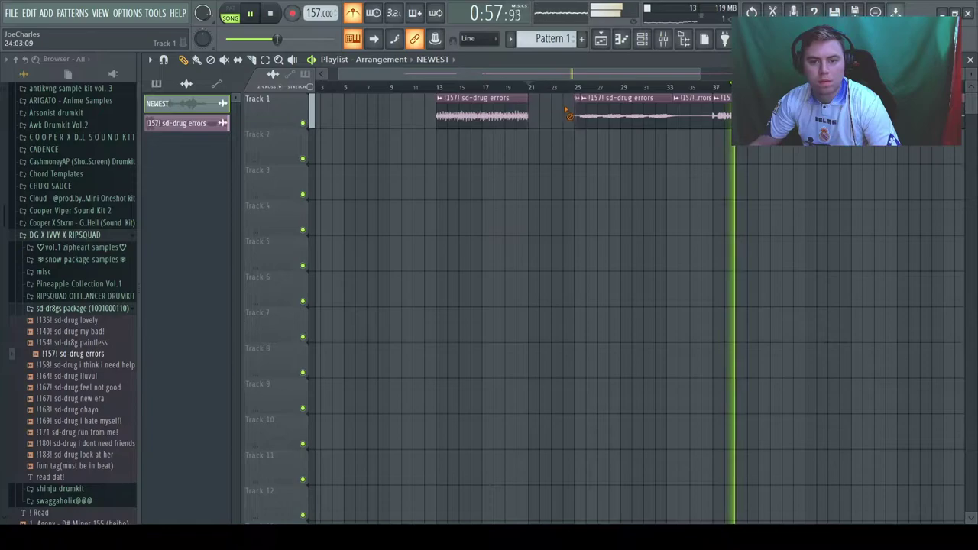
{"action": "right_click", "coordinate": [576, 115]}
{"action": "scroll", "coordinate": [576, 76], "scroll_direction": "up", "scroll_amount": 1}
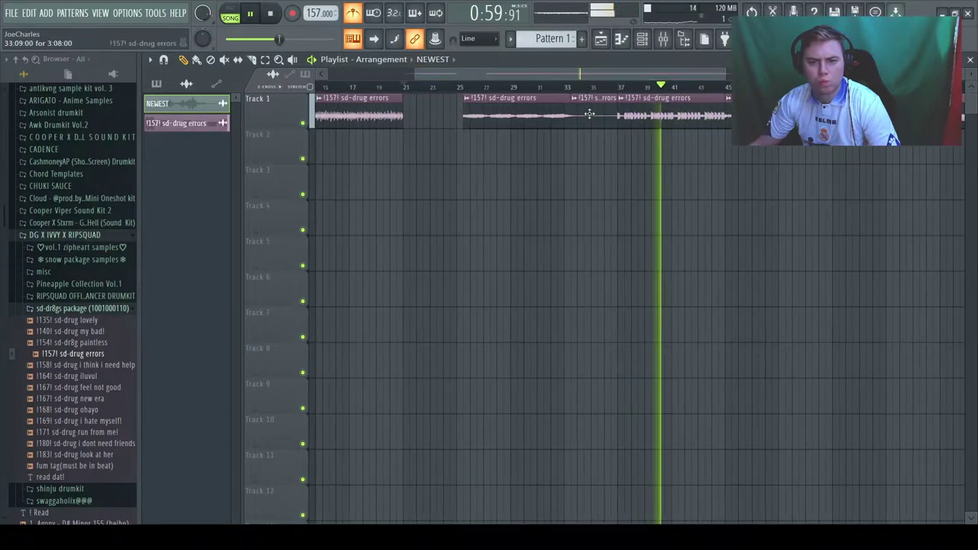
{"action": "right_click", "coordinate": [590, 111]}
Step: Slice the rest of the Track 1 loop at bars 49, 57 and 61
{"action": "scroll", "coordinate": [587, 76], "scroll_direction": "up", "scroll_amount": 3}
{"action": "scroll", "coordinate": [587, 75], "scroll_direction": "up", "scroll_amount": 2}
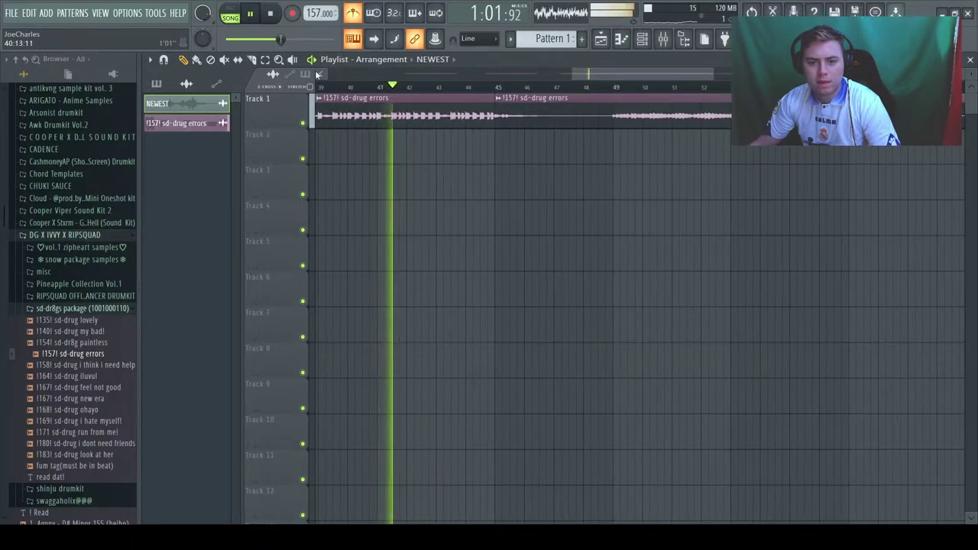
{"action": "left_click", "coordinate": [252, 60]}
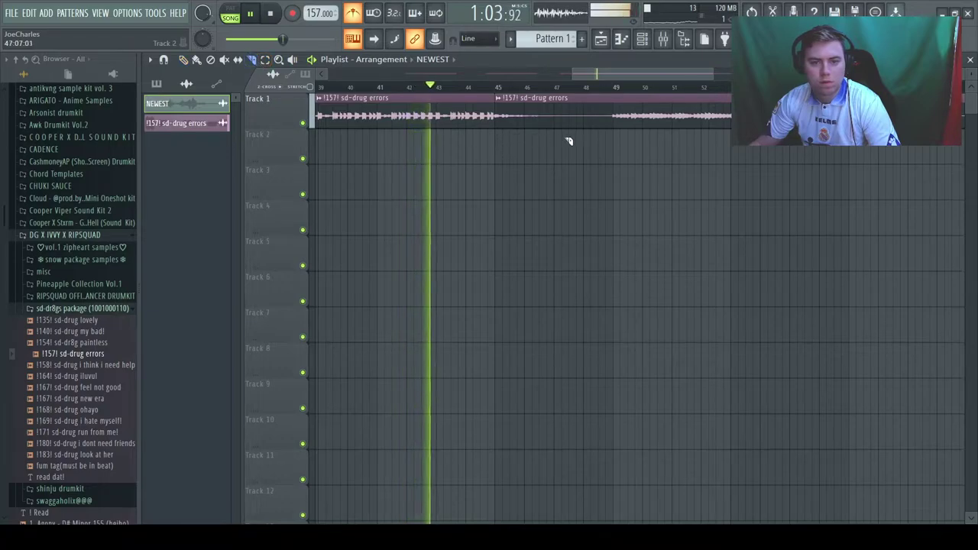
{"action": "left_click_drag", "start_coordinate": [616, 130], "coordinate": [617, 102]}
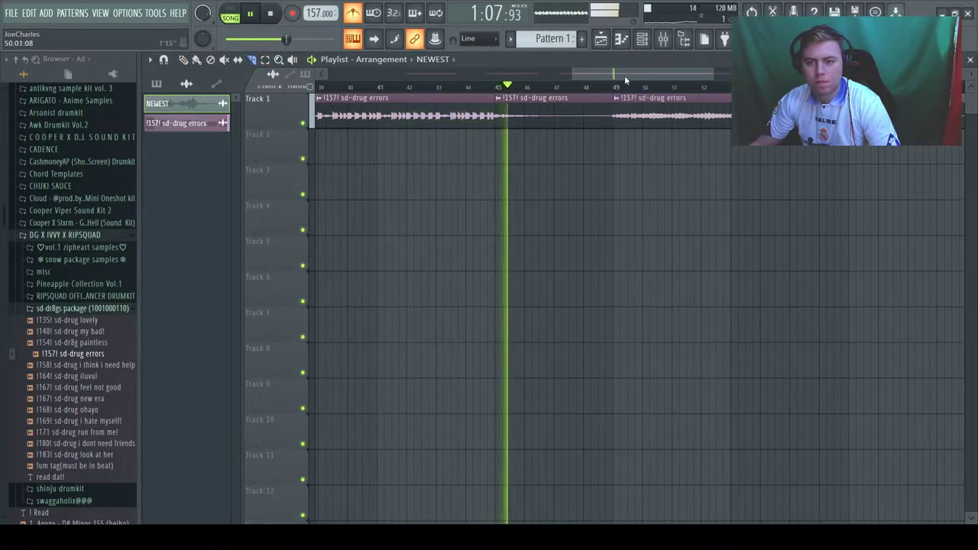
{"action": "scroll", "coordinate": [626, 75], "scroll_direction": "down", "scroll_amount": 1}
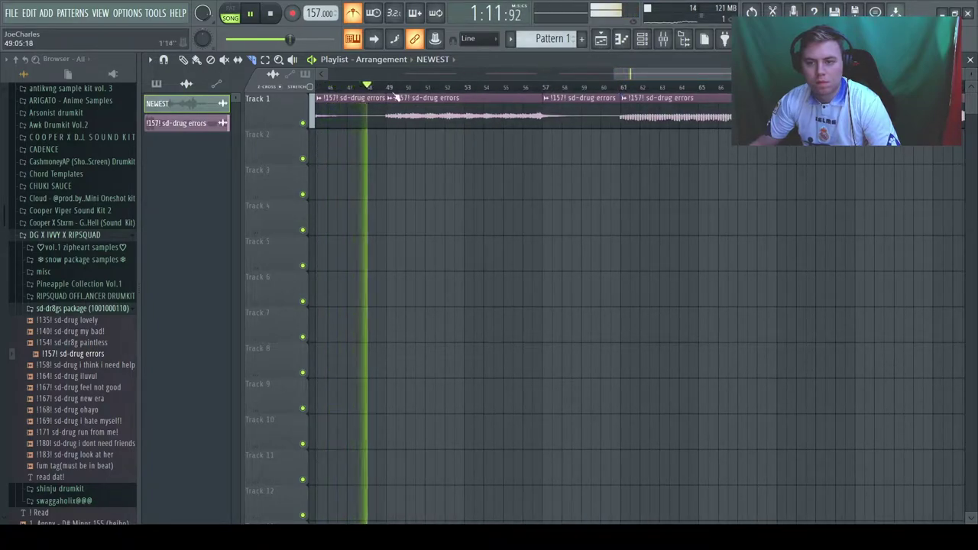
{"action": "left_click", "coordinate": [626, 87]}
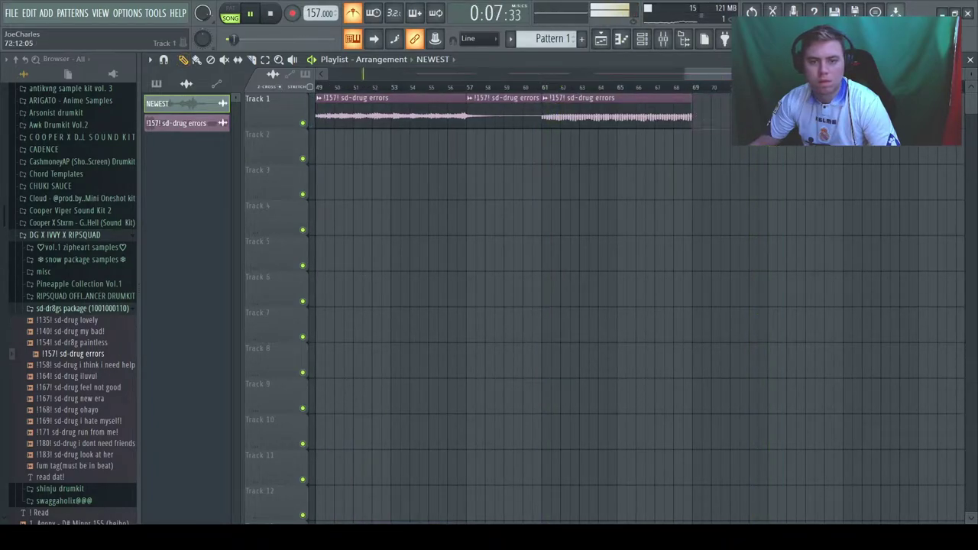
Step: Clear the remaining near-silent slices, and make the clip at bar 13 unique with the name pluck
{"action": "left_click_drag", "start_coordinate": [733, 74], "coordinate": [716, 74]}
{"action": "left_click_drag", "start_coordinate": [871, 74], "coordinate": [528, 80]}
{"action": "left_click", "coordinate": [428, 88]}
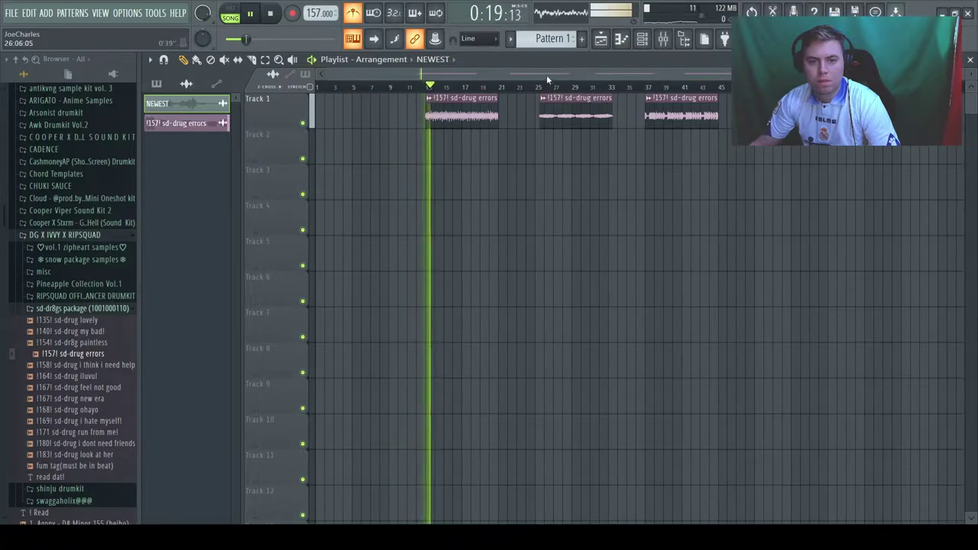
{"action": "scroll", "coordinate": [545, 73], "scroll_direction": "up", "scroll_amount": 2}
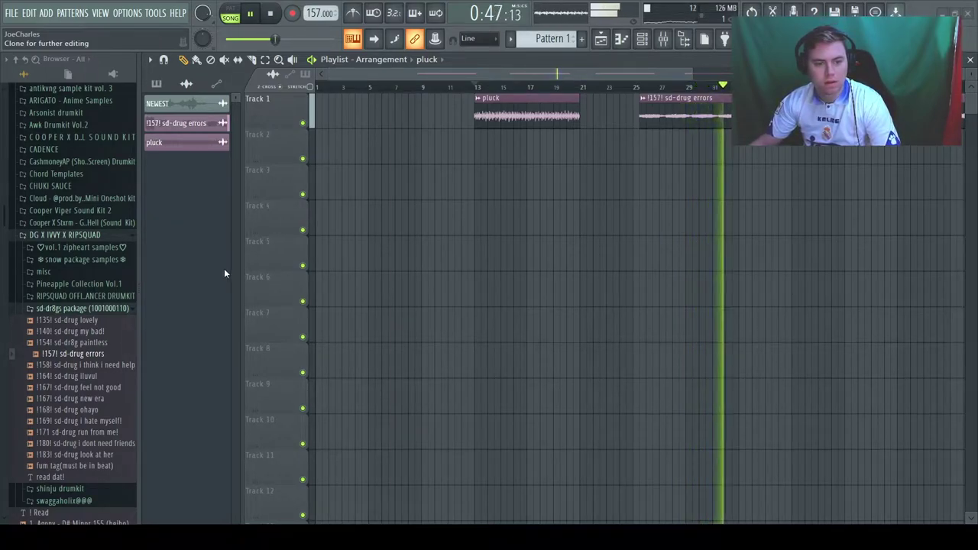
Step: Make the other sliced clips unique, naming them in order syleaddd, synth 2, bells and thing
{"action": "left_click", "coordinate": [434, 451]}
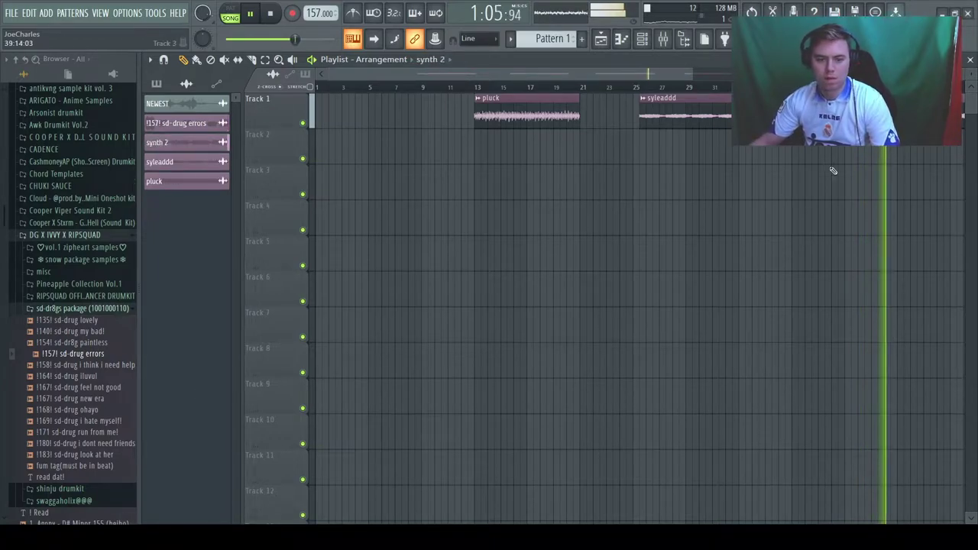
{"action": "left_click_drag", "start_coordinate": [682, 74], "coordinate": [657, 80]}
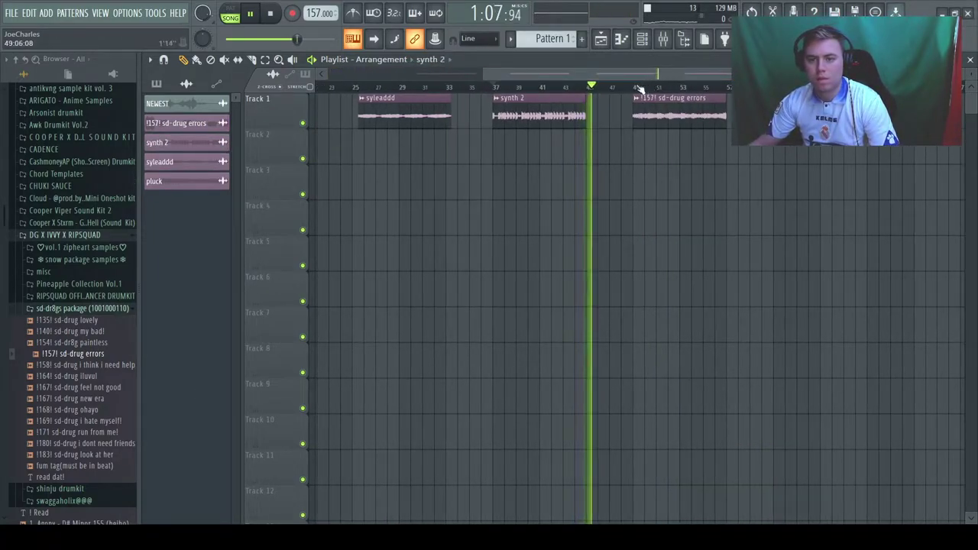
{"action": "left_click", "coordinate": [633, 85]}
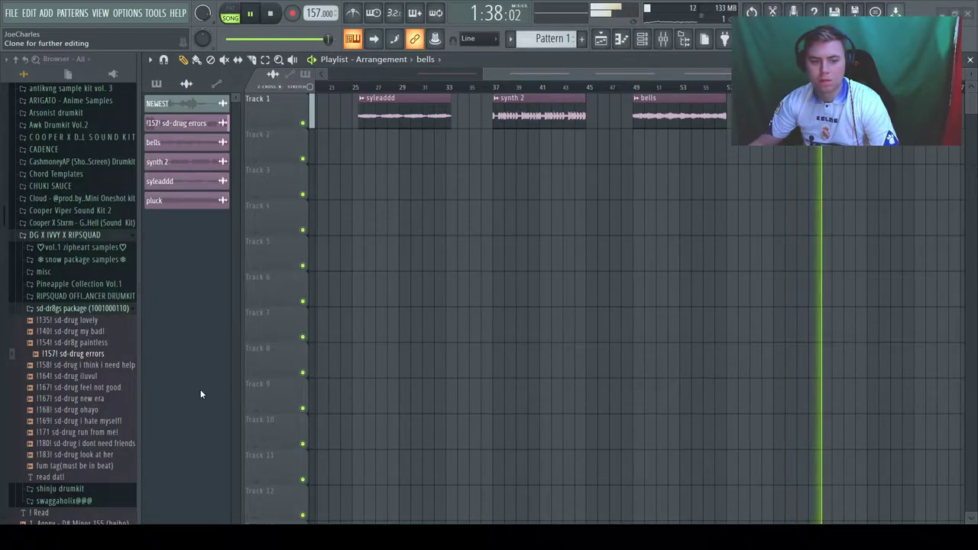
{"action": "key", "text": "Return"}
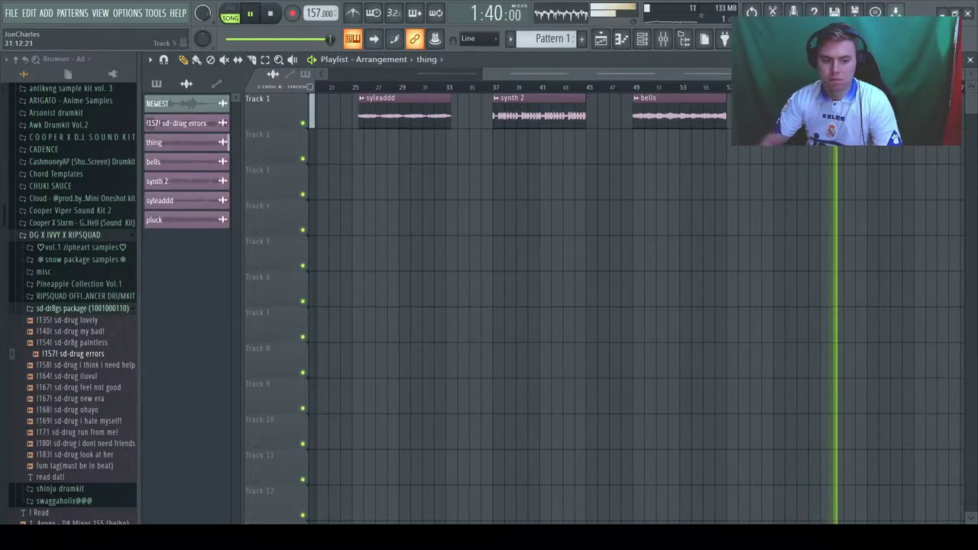
Step: Remove the original !157! sd-drug errors clip from the project's audio clip list
{"action": "left_click", "coordinate": [159, 125]}
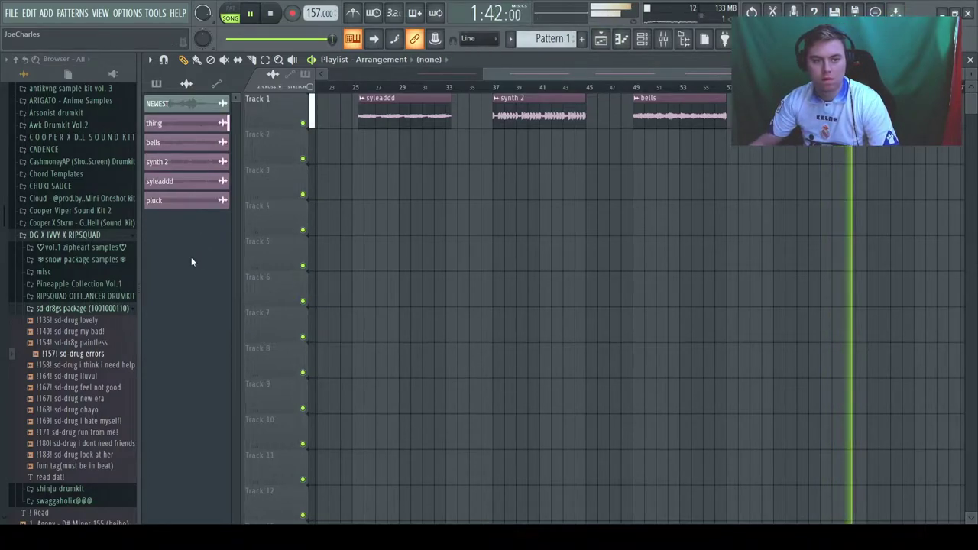
{"action": "left_click_drag", "start_coordinate": [484, 74], "coordinate": [328, 74]}
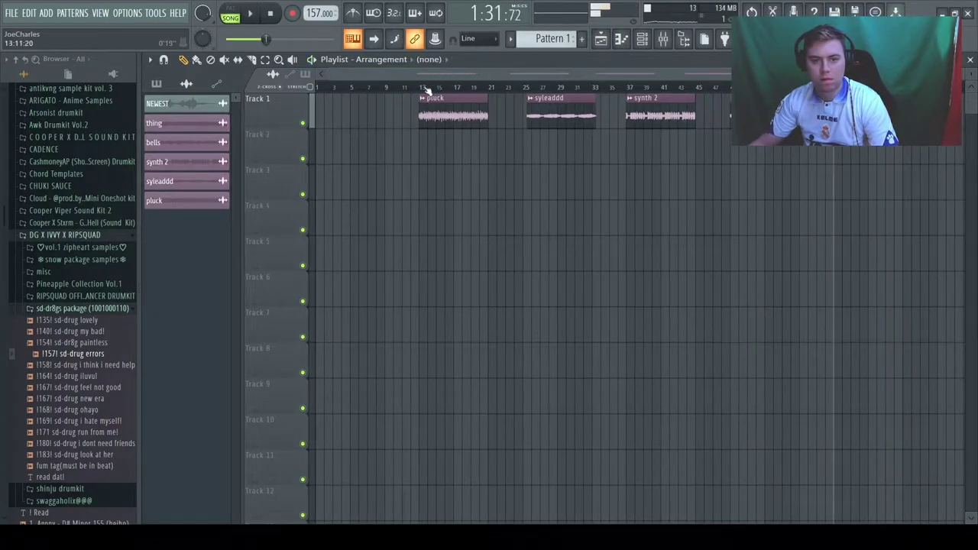
Step: Move the pluck clip to bar 1, duplicate it to bar 9, and place bells on Track 2 at bar 9
{"action": "left_click_drag", "start_coordinate": [435, 113], "coordinate": [333, 115]}
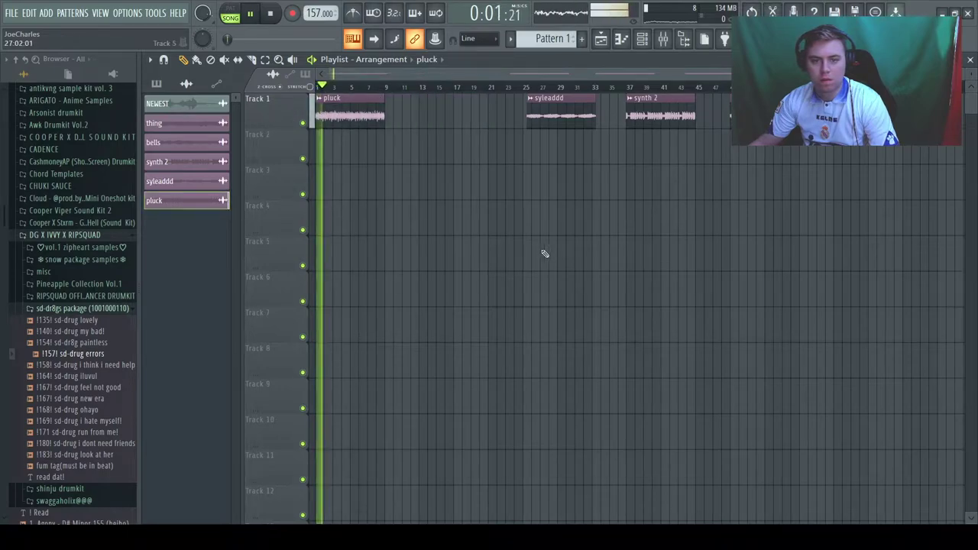
{"action": "scroll", "coordinate": [556, 87], "scroll_direction": "up", "scroll_amount": 1}
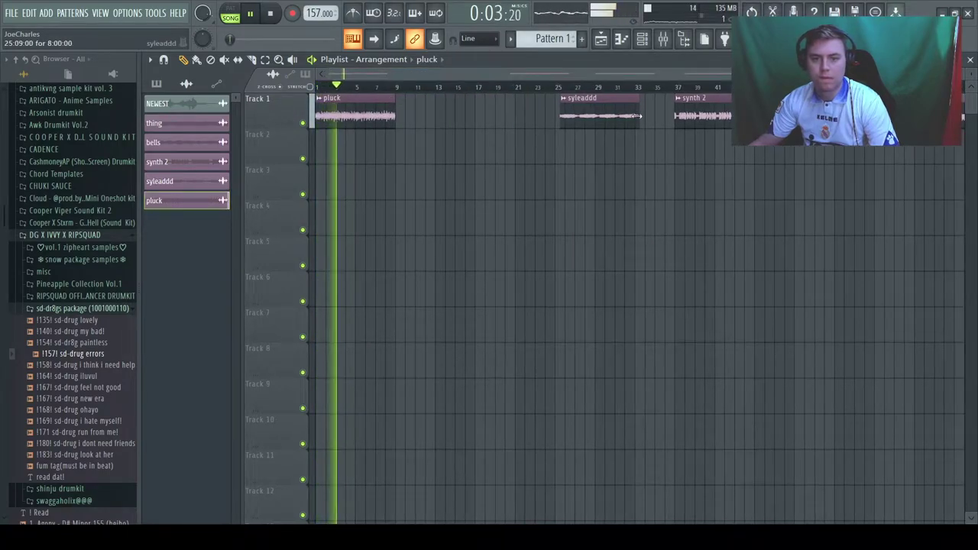
{"action": "left_click_drag", "start_coordinate": [808, 123], "coordinate": [415, 160]}
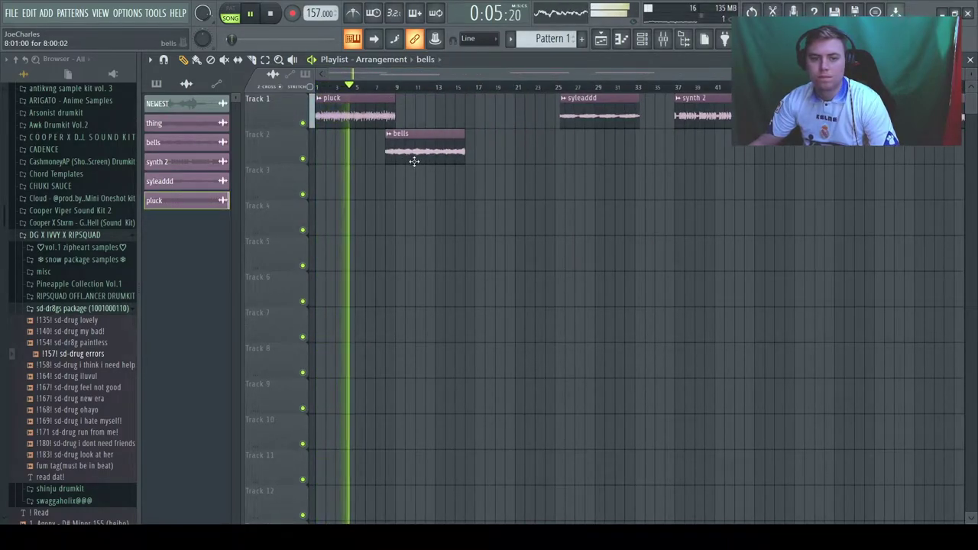
{"action": "left_click", "coordinate": [377, 115]}
{"action": "key", "text": "ctrl+b"}
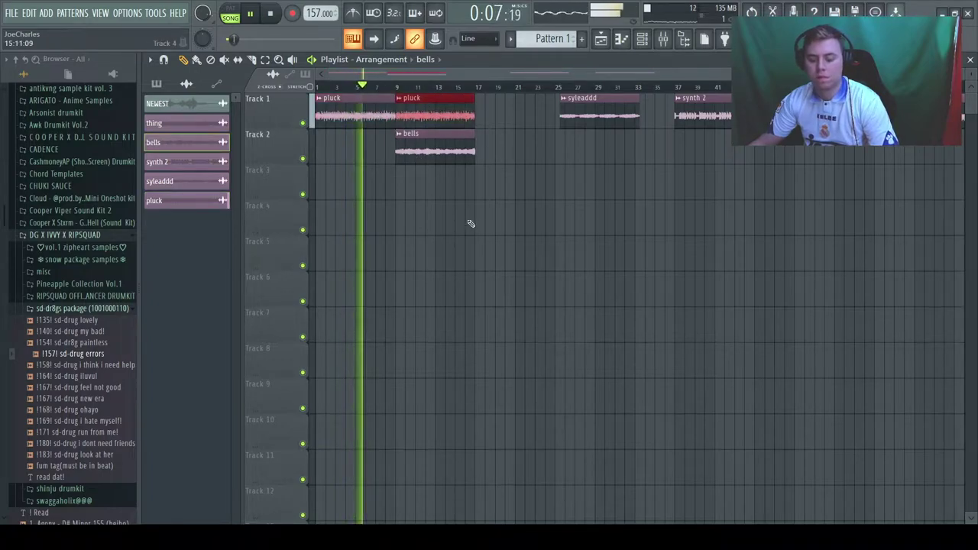
Step: Place bells at bars 1 and 9 on Track 2, audition it with Track 1 muted, and delete the pluck clip at bar 1
{"action": "left_click_drag", "start_coordinate": [399, 151], "coordinate": [319, 150]}
{"action": "key", "text": "space"}
{"action": "left_click", "coordinate": [304, 124]}
{"action": "key", "text": "space"}
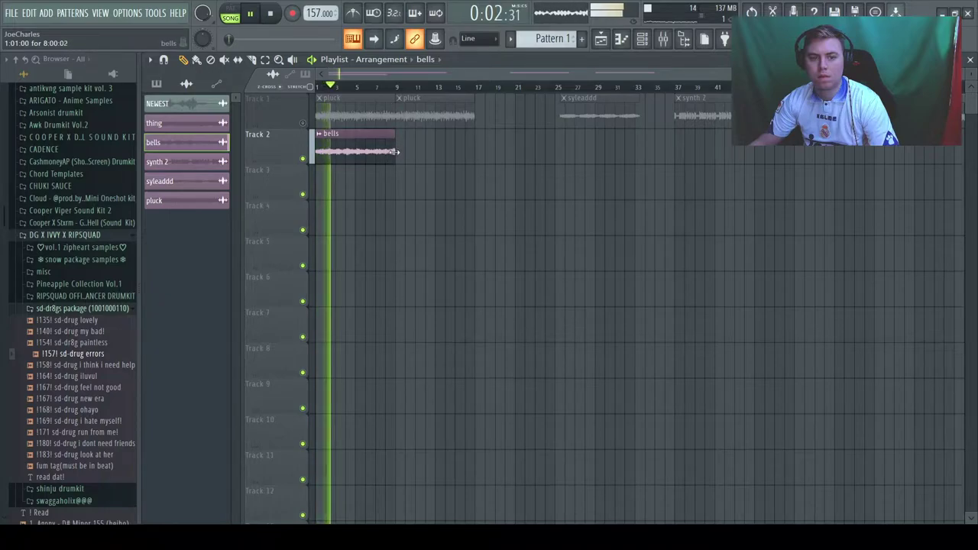
{"action": "key", "text": "ctrl+b"}
{"action": "left_click", "coordinate": [383, 93]}
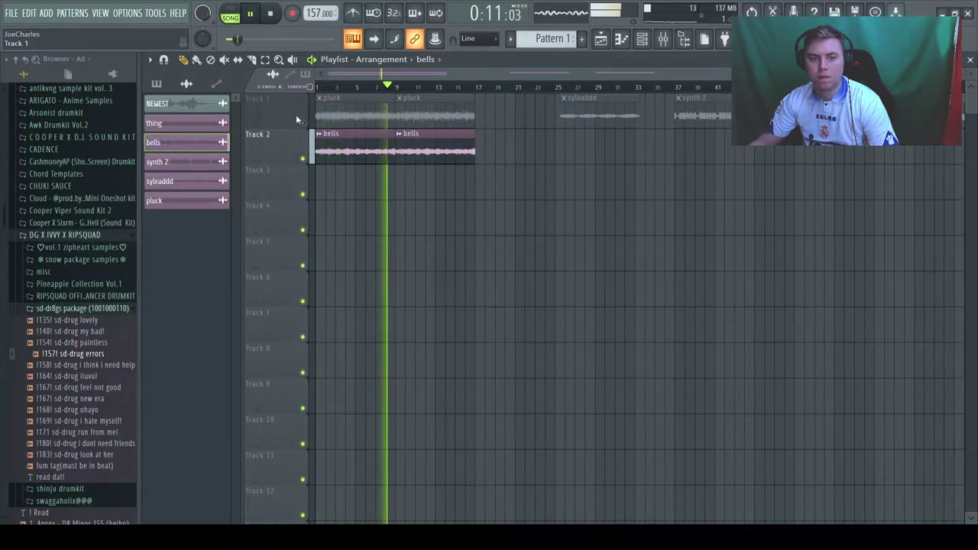
{"action": "left_click", "coordinate": [304, 124]}
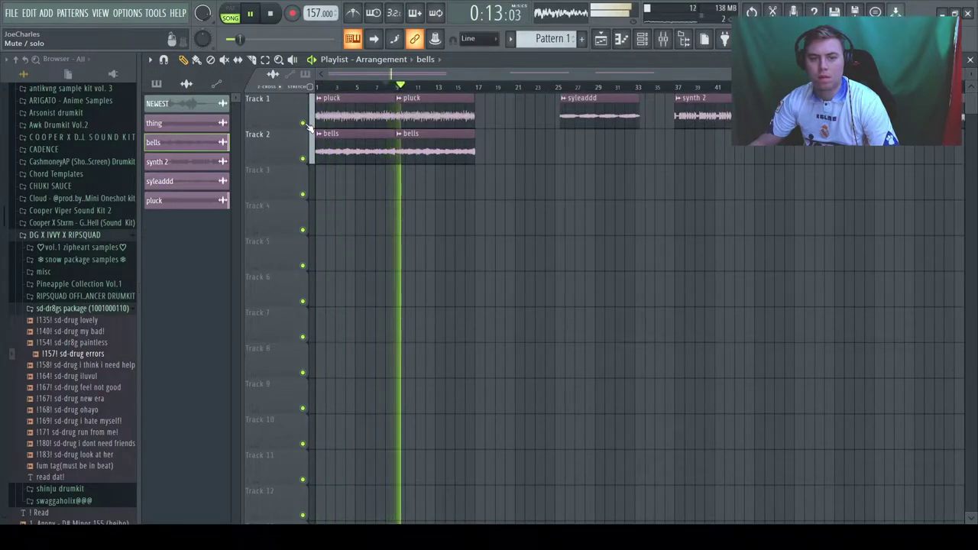
{"action": "right_click", "coordinate": [356, 116]}
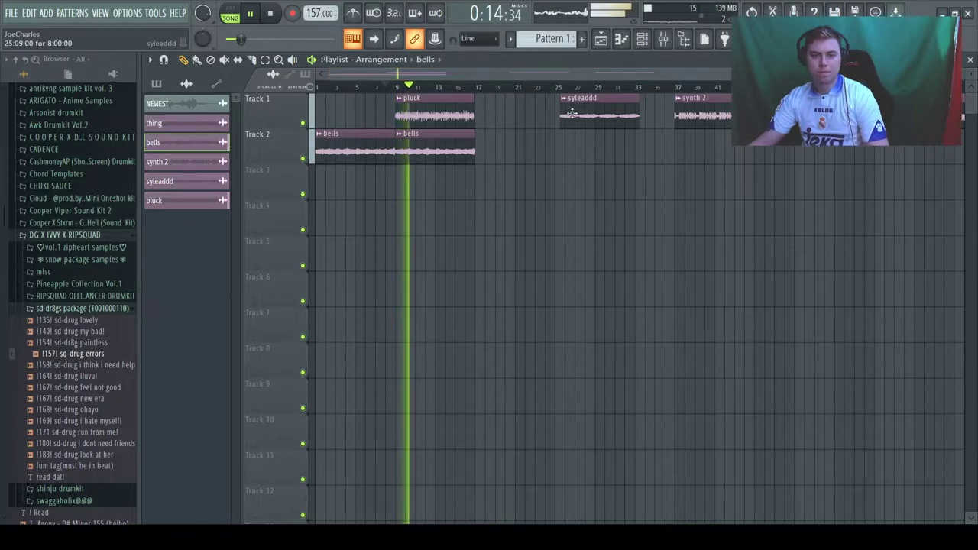
Step: Place syleaddd on Track 3 and synth 2 on Track 4 at bar 17, and duplicate pluck and bells to bar 17
{"action": "left_click_drag", "start_coordinate": [574, 127], "coordinate": [484, 191]}
{"action": "scroll", "coordinate": [501, 195], "scroll_direction": "up", "scroll_amount": 4}
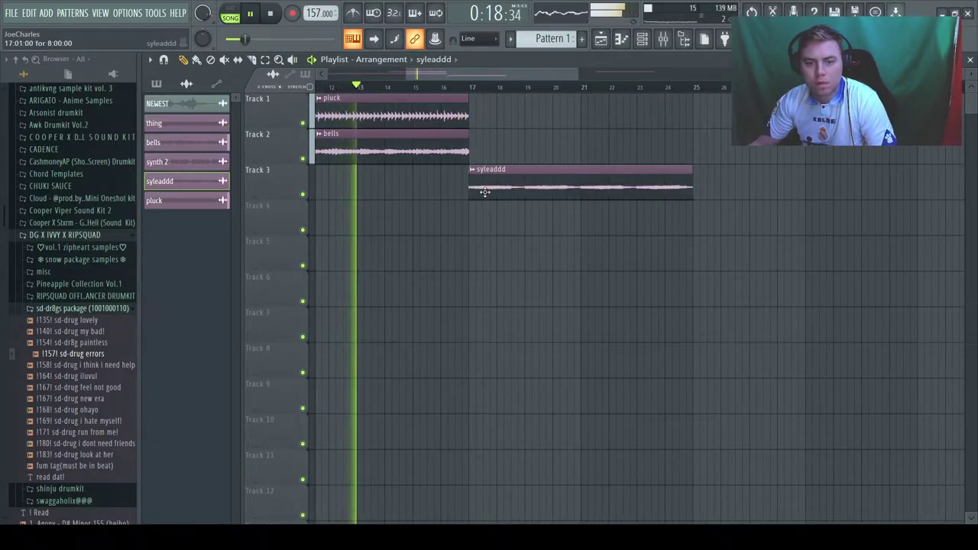
{"action": "scroll", "coordinate": [459, 115], "scroll_direction": "down", "scroll_amount": 4}
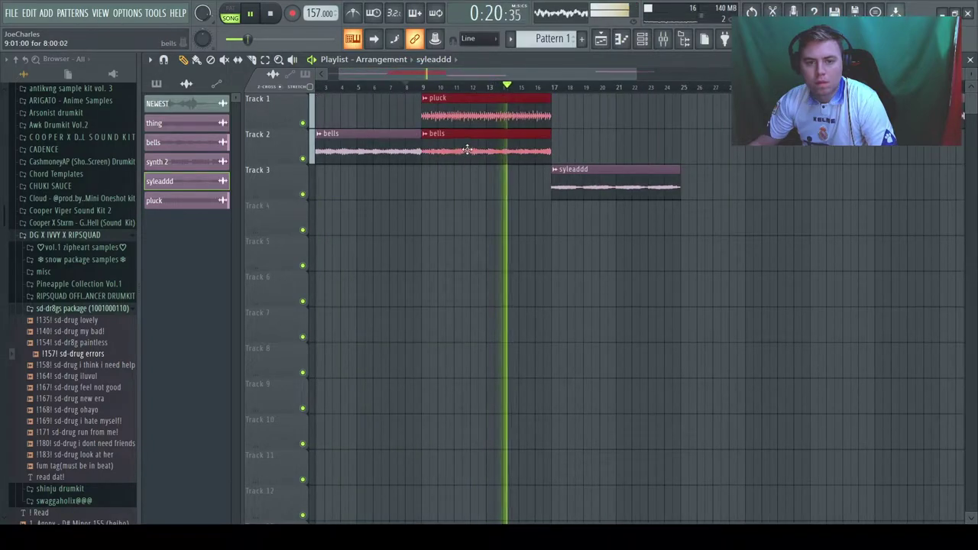
{"action": "key", "text": "ctrl+b"}
{"action": "scroll", "coordinate": [589, 101], "scroll_direction": "down", "scroll_amount": 2}
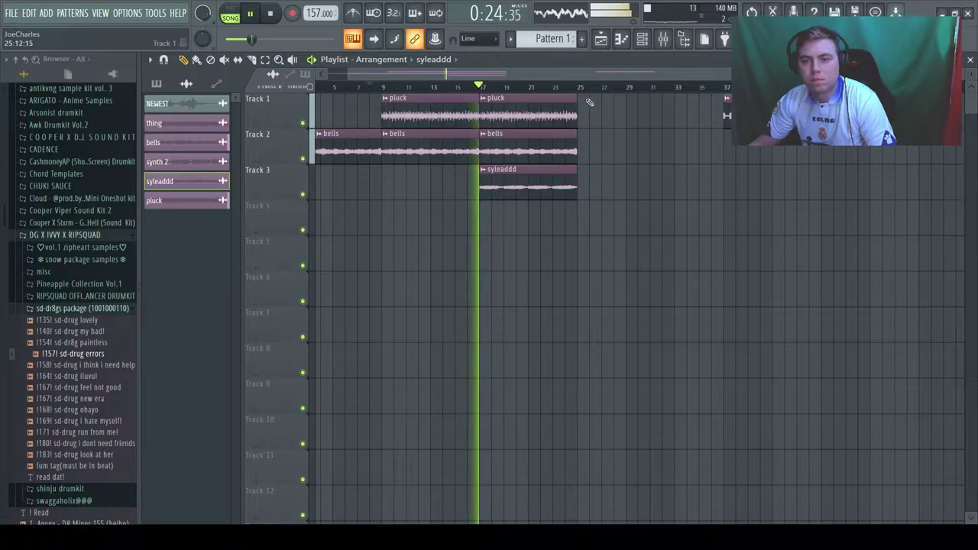
{"action": "scroll", "coordinate": [599, 87], "scroll_direction": "down", "scroll_amount": 1}
{"action": "left_click_drag", "start_coordinate": [755, 107], "coordinate": [532, 215]}
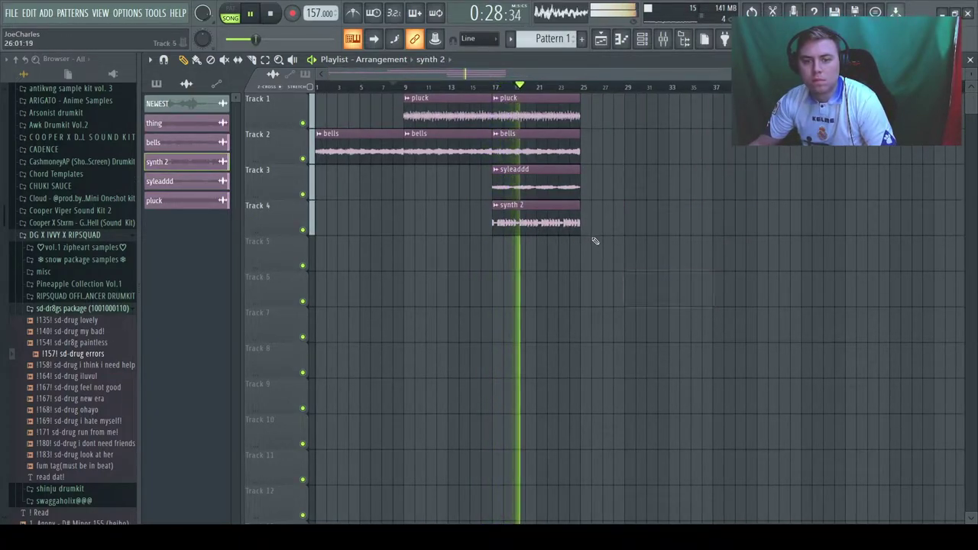
Step: Duplicate the four stem clips starting at bar 17 to bars 25 and 33
{"action": "left_click", "coordinate": [645, 230]}
{"action": "right_click", "coordinate": [649, 227]}
{"action": "left_click_drag", "start_coordinate": [529, 103], "coordinate": [561, 233]}
{"action": "key", "text": "ctrl+b"}
{"action": "key", "text": "ctrl+b"}
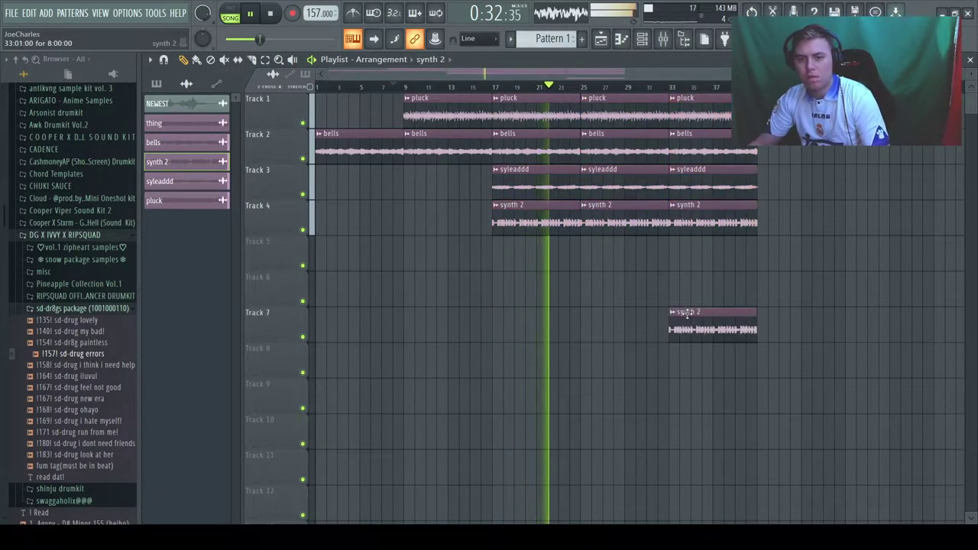
Step: Trim the four clips starting at bar 17 to a length of 7:08:00, and remove the stray synth 2 clip on Track 7
{"action": "left_click_drag", "start_coordinate": [547, 95], "coordinate": [568, 230]}
{"action": "left_click", "coordinate": [697, 315]}
{"action": "right_click", "coordinate": [713, 312]}
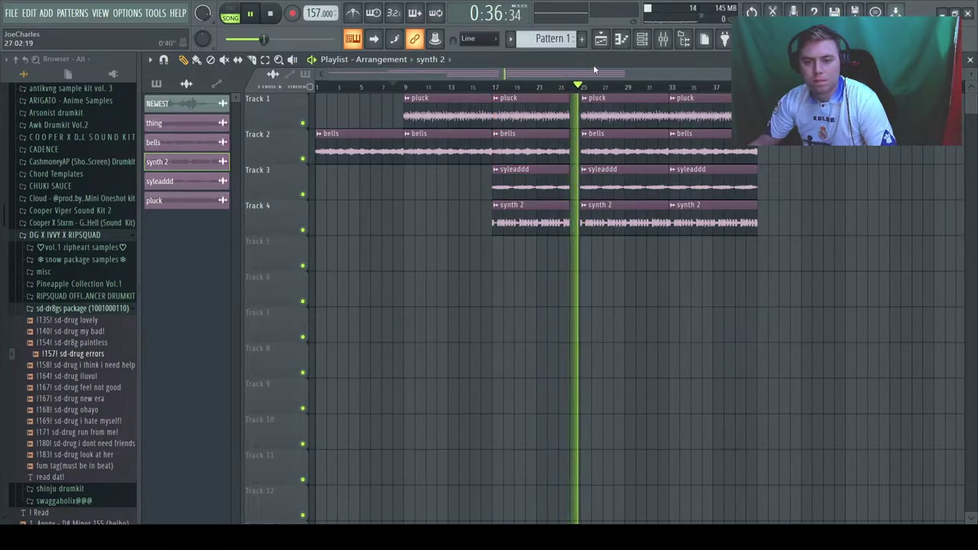
{"action": "scroll", "coordinate": [594, 70], "scroll_direction": "up", "scroll_amount": 3}
{"action": "left_click_drag", "start_coordinate": [507, 231], "coordinate": [521, 244]}
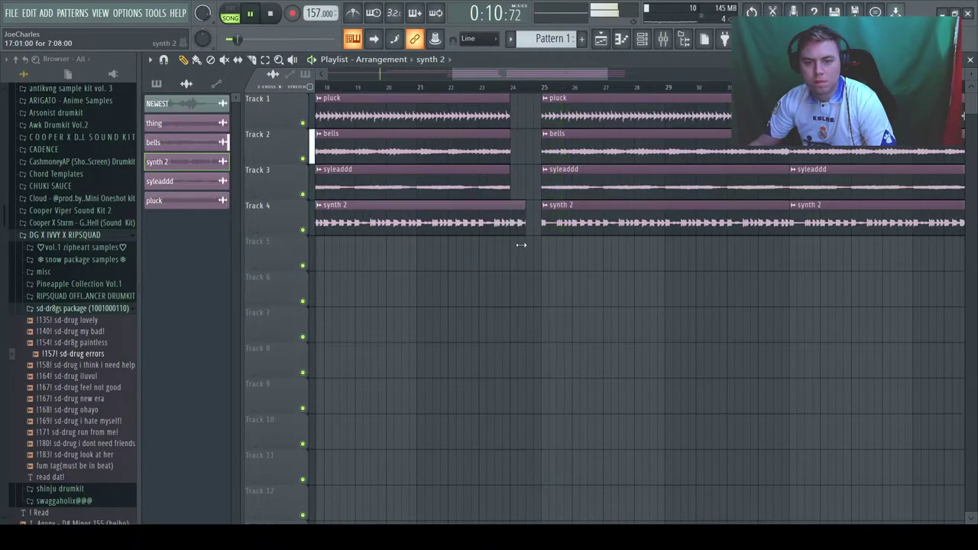
{"action": "left_click_drag", "start_coordinate": [491, 106], "coordinate": [507, 174]}
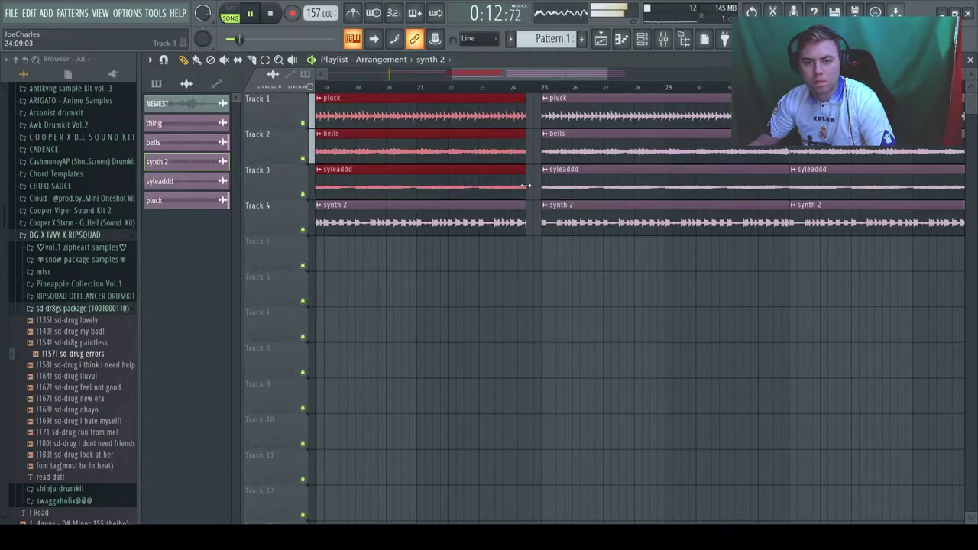
{"action": "left_click", "coordinate": [638, 360]}
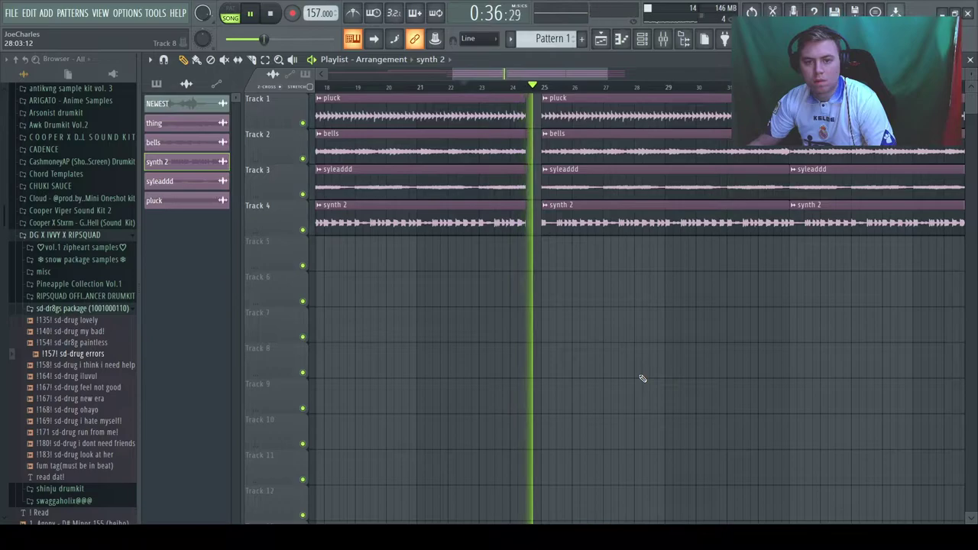
Step: Move the thing clip to Track 5 at bar 41 and duplicate it to bar 49
{"action": "scroll", "coordinate": [532, 78], "scroll_direction": "down", "scroll_amount": 3}
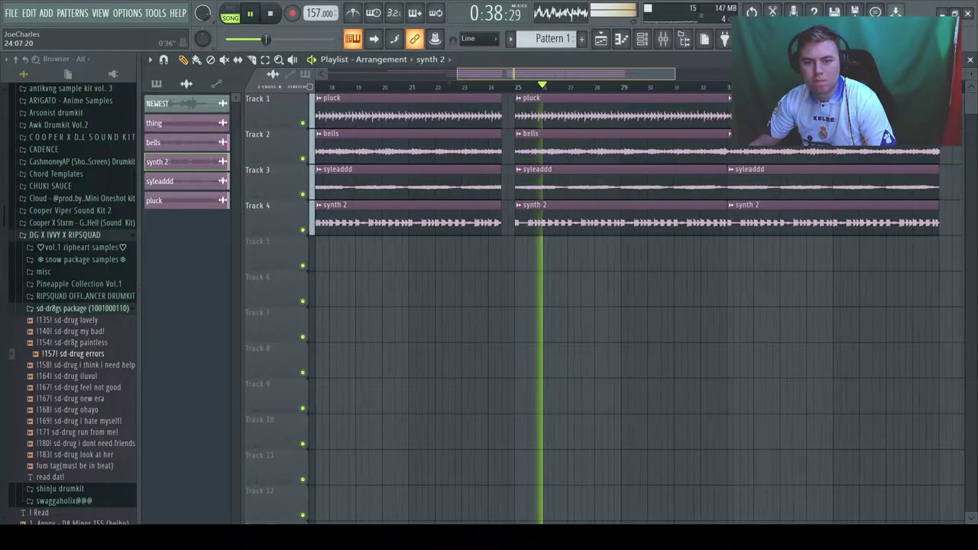
{"action": "scroll", "coordinate": [533, 75], "scroll_direction": "down", "scroll_amount": 3}
{"action": "left_click_drag", "start_coordinate": [533, 75], "coordinate": [462, 76]}
{"action": "left_click_drag", "start_coordinate": [806, 115], "coordinate": [646, 259]}
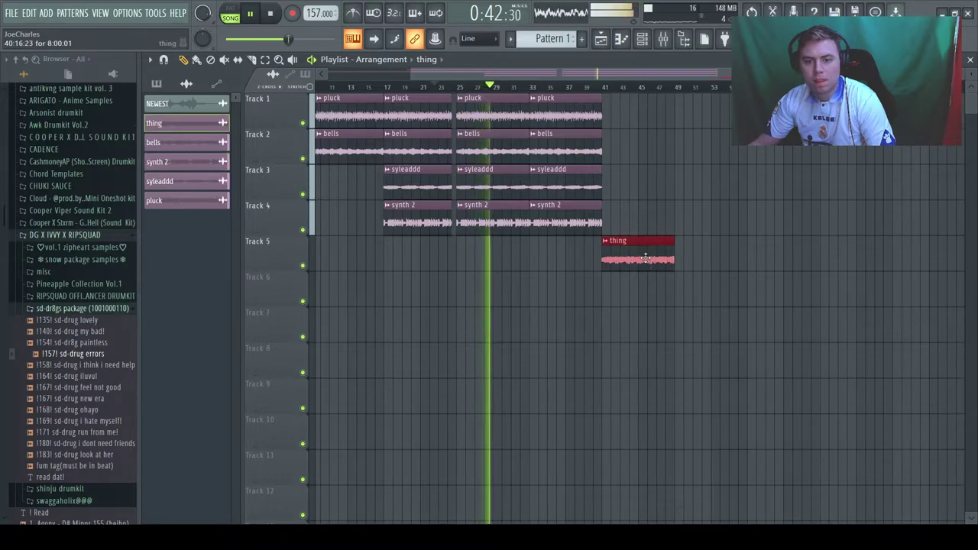
{"action": "key", "text": "ctrl+b"}
Step: Duplicate the clips at bars 25 and 33 on Tracks 1 to 4 to bars 41 and 49
{"action": "left_click_drag", "start_coordinate": [457, 93], "coordinate": [601, 227]}
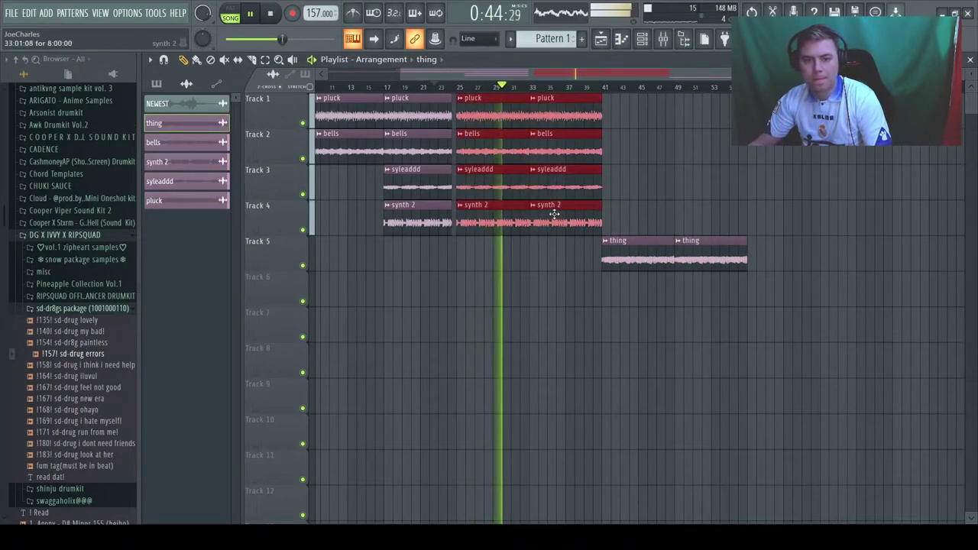
{"action": "key", "text": "ctrl+b"}
{"action": "left_click_drag", "start_coordinate": [689, 307], "coordinate": [764, 343]}
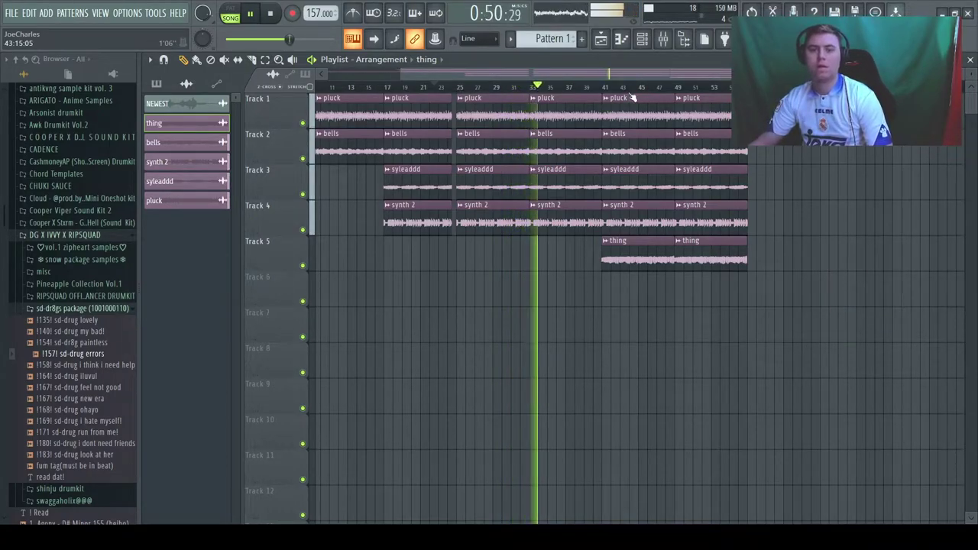
Step: Place Pattern 1 on Track 6 as two eight-bar clips at bars 41 and 49
{"action": "left_click", "coordinate": [156, 84]}
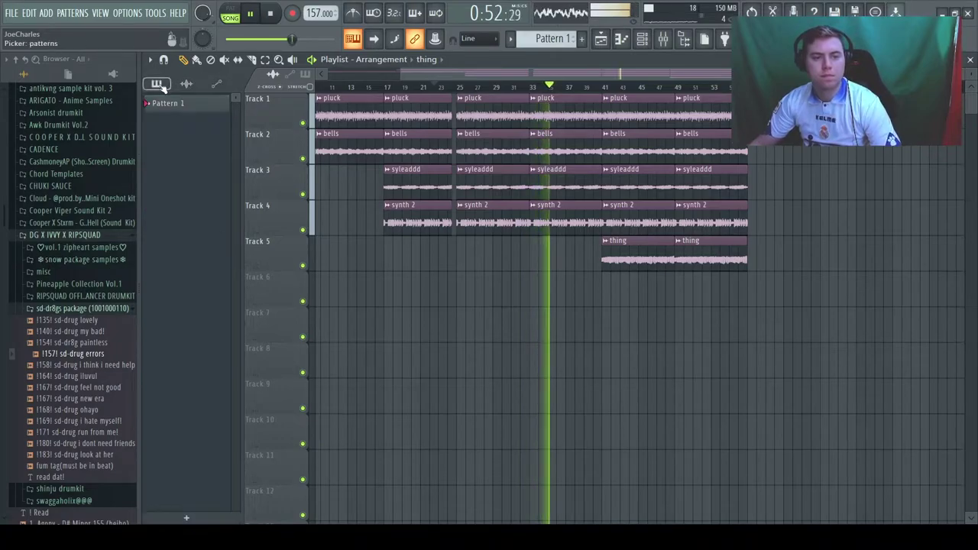
{"action": "left_click", "coordinate": [603, 292]}
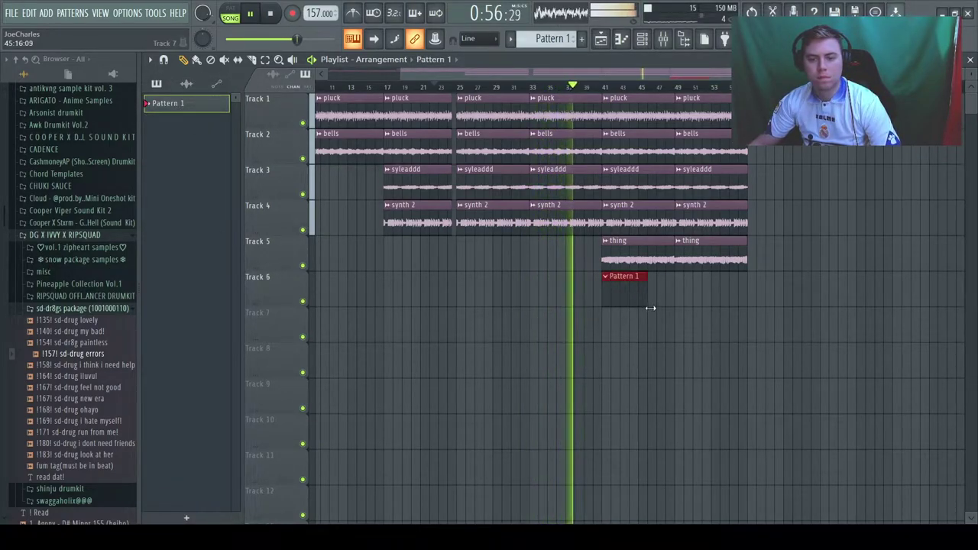
{"action": "left_click", "coordinate": [679, 292]}
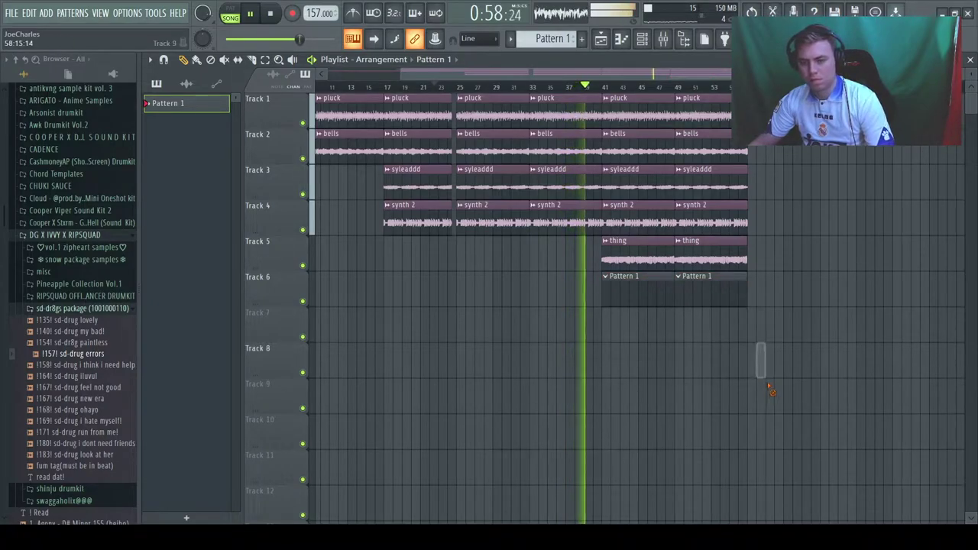
Step: Play the arrangement from bar 41 to hear all the stems together
{"action": "left_click", "coordinate": [604, 87]}
{"action": "key", "text": "space"}
{"action": "scroll", "coordinate": [640, 82], "scroll_direction": "up", "scroll_amount": 3}
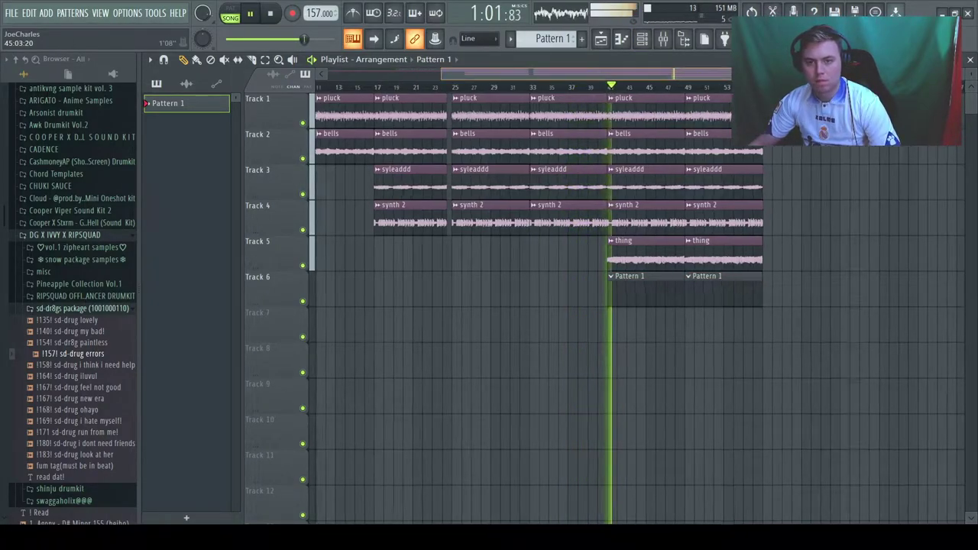
{"action": "scroll", "coordinate": [641, 306], "scroll_direction": "down", "scroll_amount": 1}
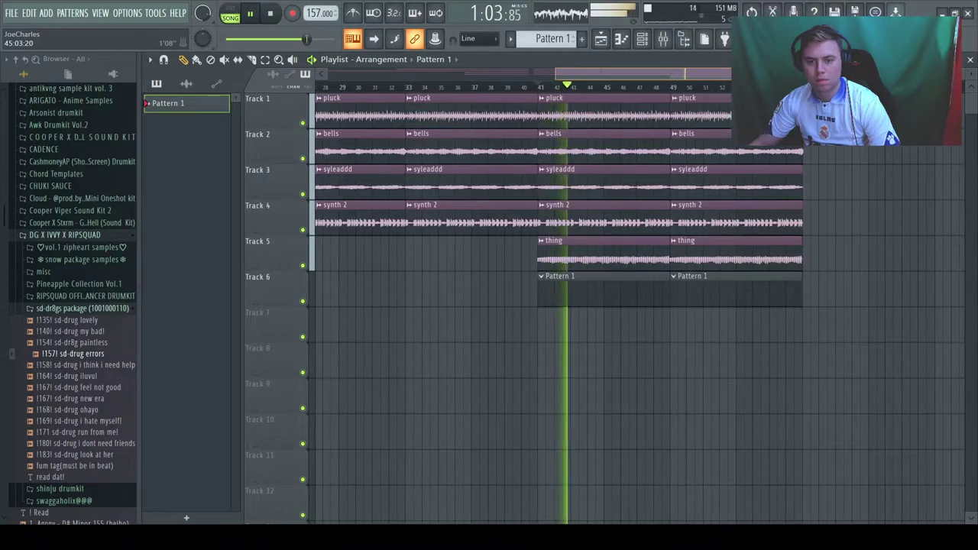
Step: Route all the channels from NEWEST to pluck to separate mixer inserts, starting at insert 1
{"action": "left_click", "coordinate": [646, 43]}
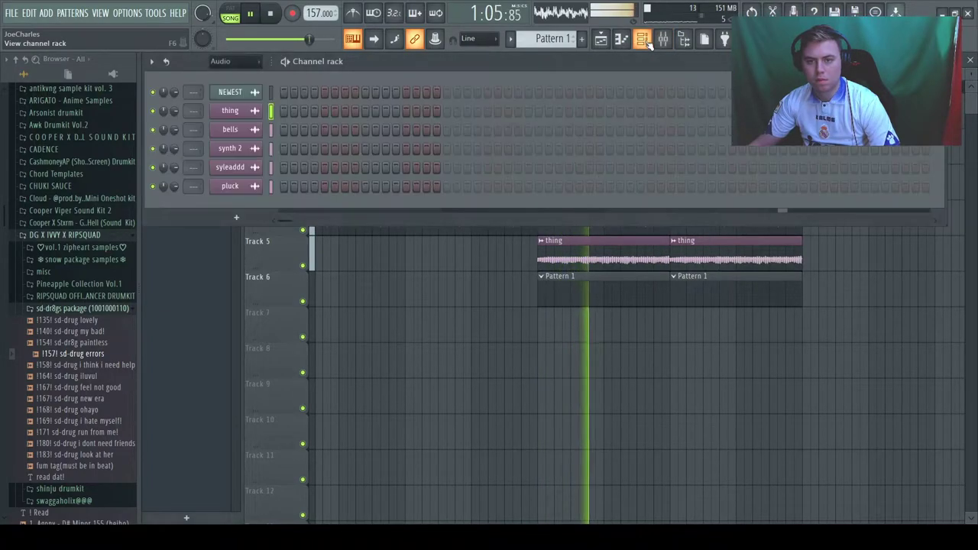
{"action": "left_click", "coordinate": [269, 97]}
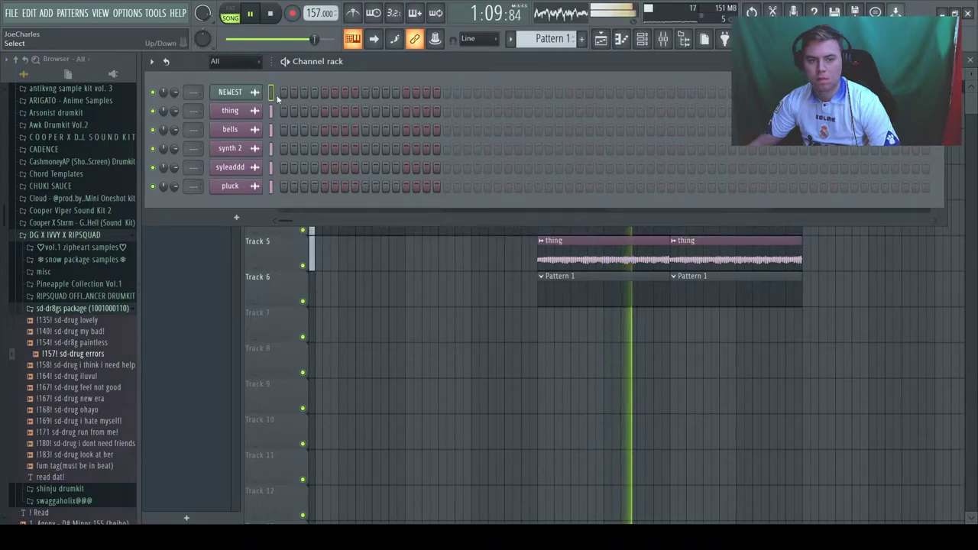
{"action": "left_click", "coordinate": [663, 42]}
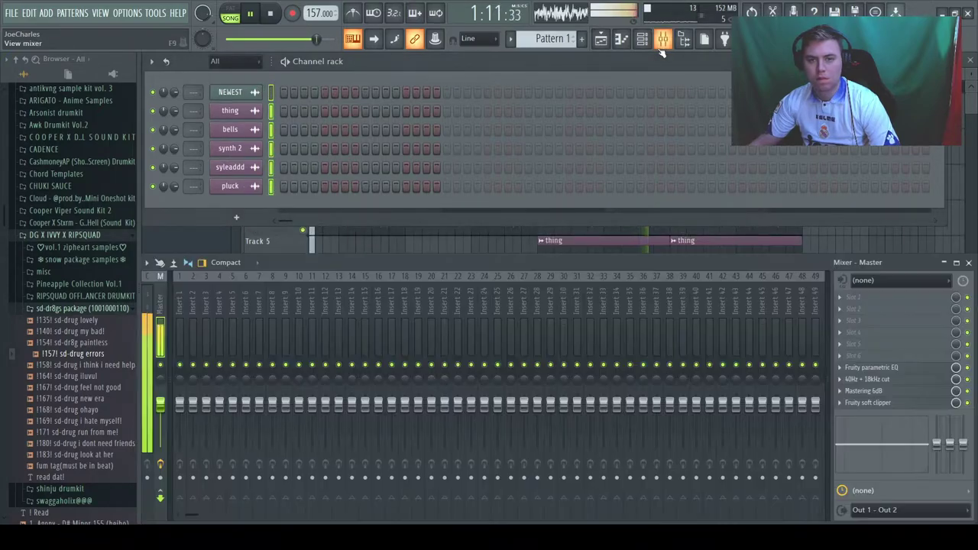
{"action": "left_click", "coordinate": [181, 295]}
{"action": "key", "text": "ctrl+shift+l"}
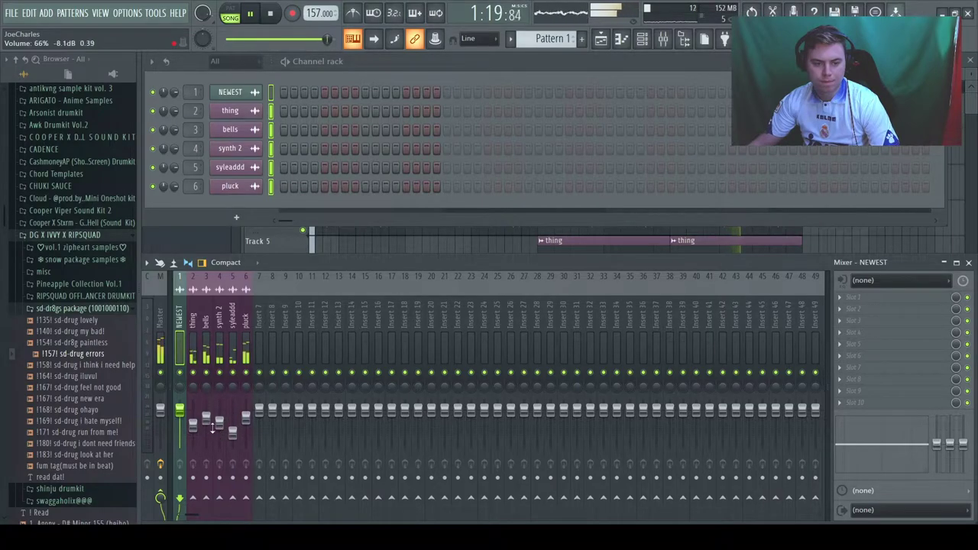
Step: Set the mixer volume of syleaddd to 93% and synth 2 to 87%
{"action": "scroll", "coordinate": [245, 429], "scroll_direction": "up", "scroll_amount": 4}
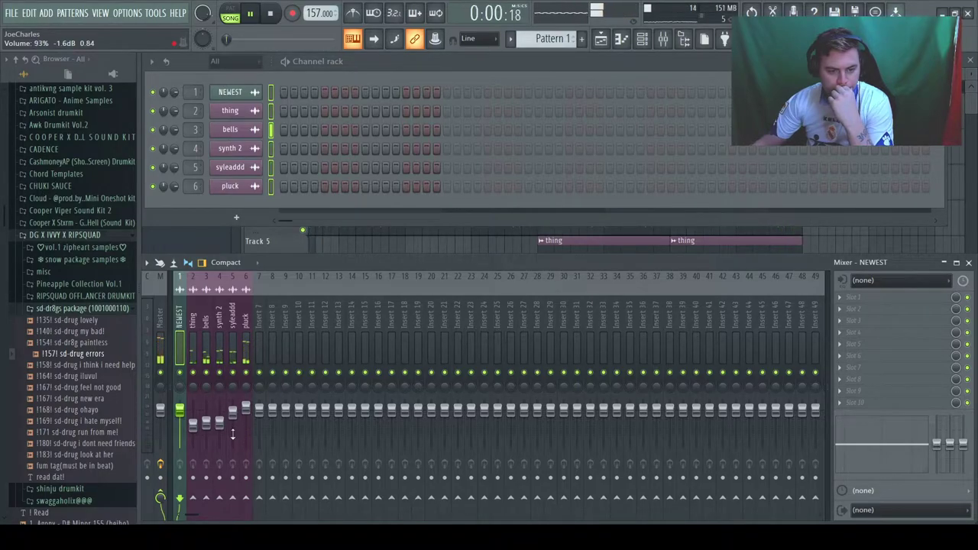
{"action": "scroll", "coordinate": [220, 434], "scroll_direction": "up", "scroll_amount": 2}
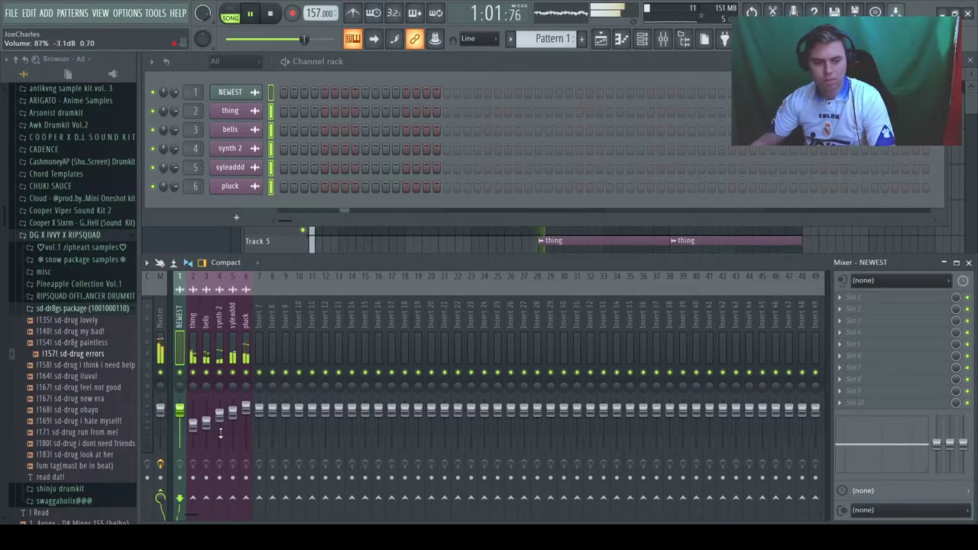
{"action": "left_click", "coordinate": [969, 262]}
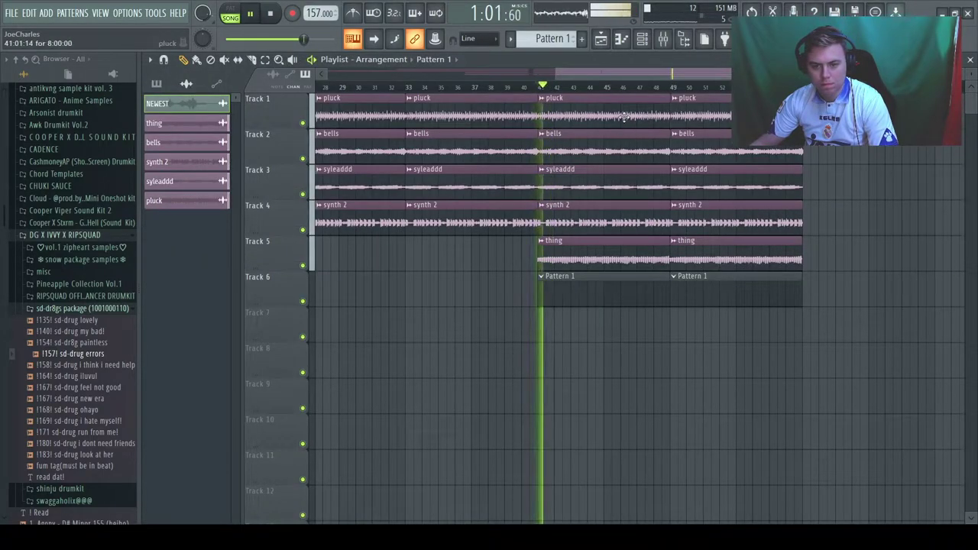
Step: Play from bar 41 and examine up close how the stem clips line up there
{"action": "scroll", "coordinate": [543, 306], "scroll_direction": "up", "scroll_amount": 5}
{"action": "key", "text": "space"}
{"action": "key", "text": "space"}
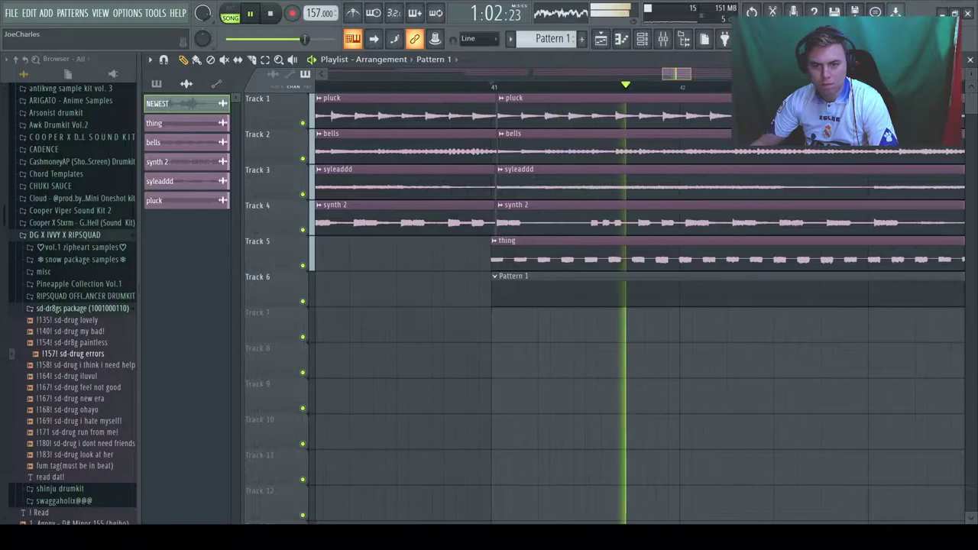
{"action": "scroll", "coordinate": [665, 321], "scroll_direction": "up", "scroll_amount": 1}
{"action": "scroll", "coordinate": [665, 321], "scroll_direction": "down", "scroll_amount": 6}
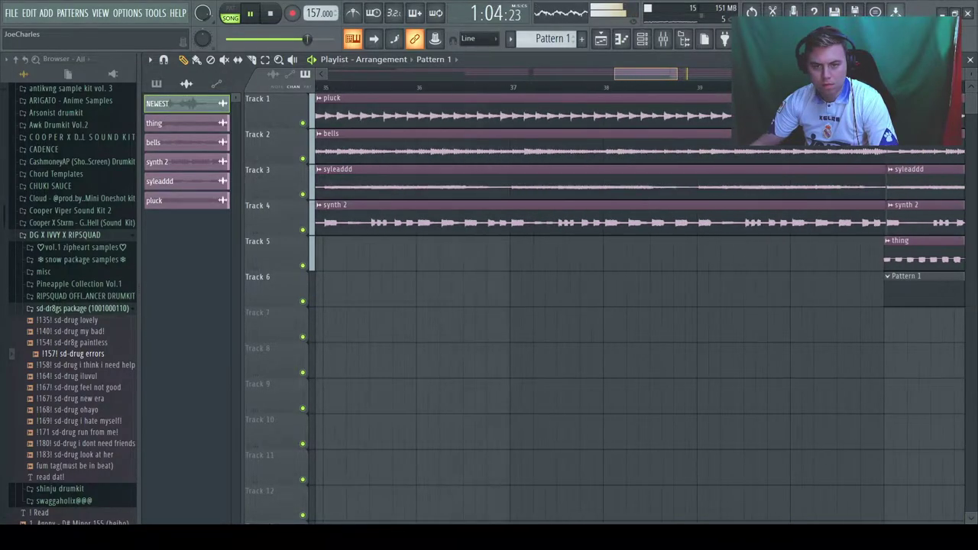
Step: Halve the pluck sample's length with time stretching and delete the pluck copies after the clip at bar 9
{"action": "scroll", "coordinate": [558, 306], "scroll_direction": "down", "scroll_amount": 2}
{"action": "double_click", "coordinate": [569, 99]}
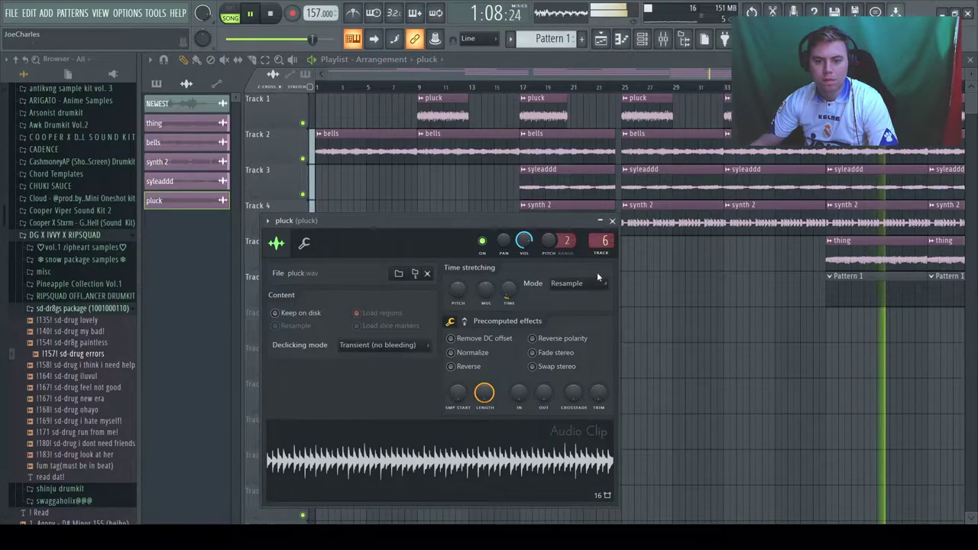
{"action": "left_click", "coordinate": [612, 221]}
{"action": "scroll", "coordinate": [544, 115], "scroll_direction": "down", "scroll_amount": 2}
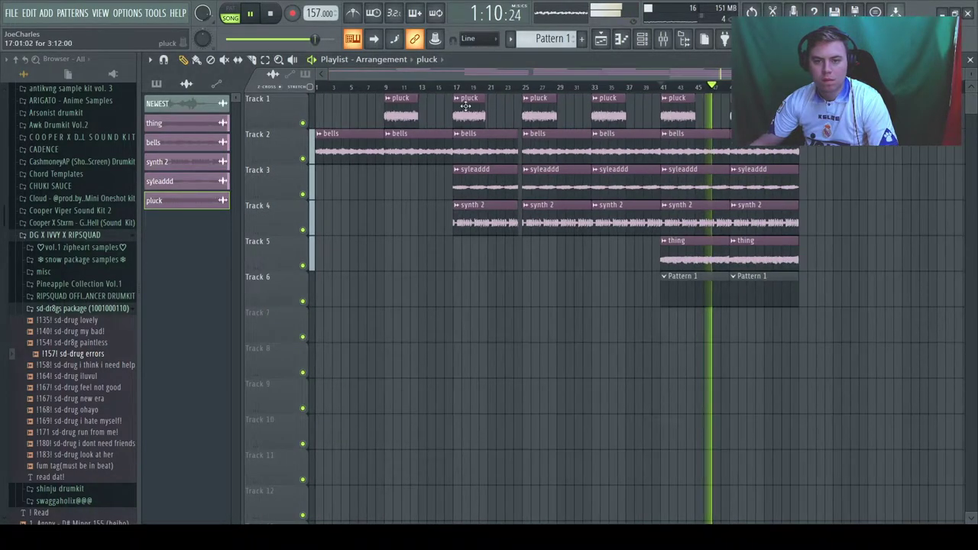
{"action": "right_click", "coordinate": [467, 107]}
{"action": "right_click", "coordinate": [538, 110]}
{"action": "right_click", "coordinate": [609, 111]}
{"action": "right_click", "coordinate": [678, 113]}
Step: Extend the pluck clip at bar 9 to 8 bars and duplicate it five times in a row on Track 1
{"action": "left_click_drag", "start_coordinate": [417, 120], "coordinate": [446, 126]}
{"action": "left_click", "coordinate": [415, 105], "text": "ctrl"}
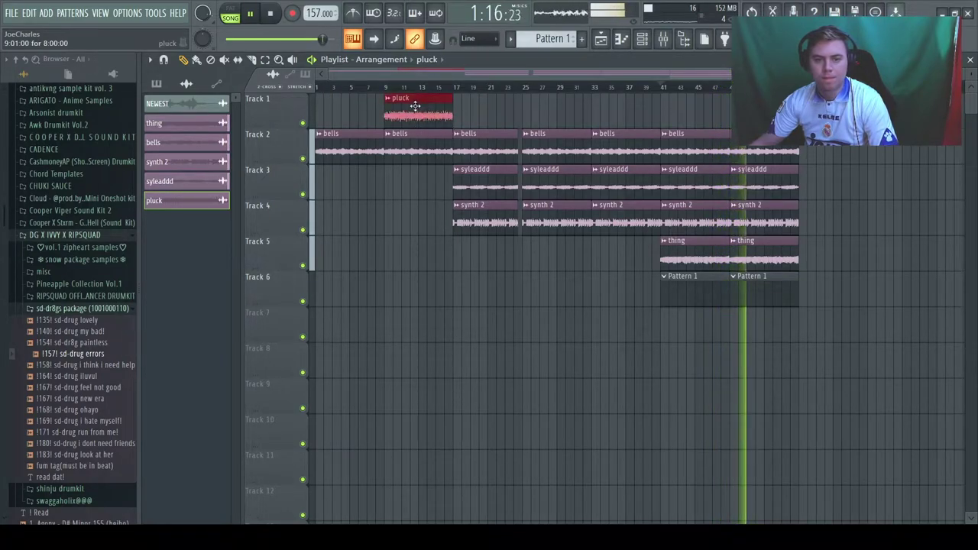
{"action": "key", "text": "ctrl+b"}
{"action": "key", "text": "ctrl+b"}
{"action": "key", "text": "ctrl+b"}
{"action": "key", "text": "ctrl+b"}
{"action": "key", "text": "ctrl+b"}
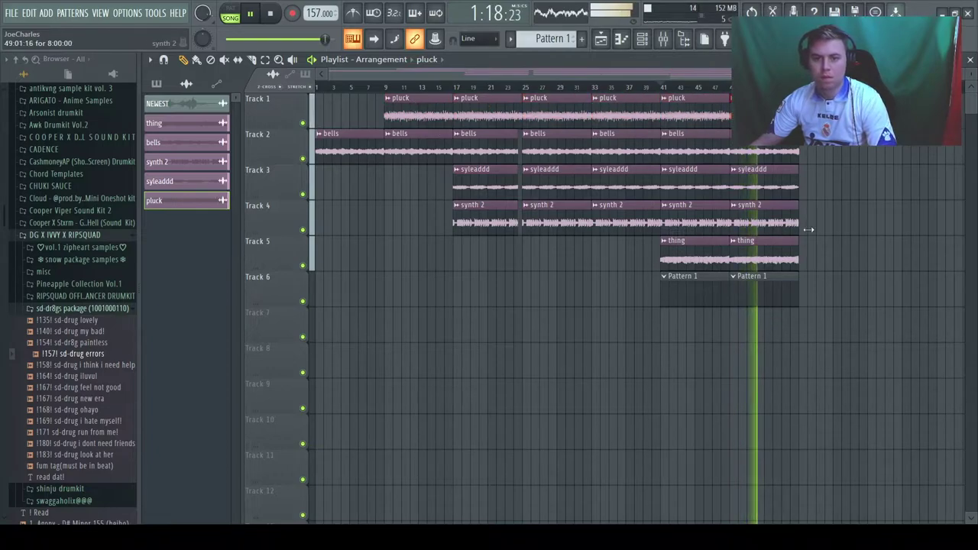
Step: Delete every bells copy except the clip at bar 1 and halve the bells sample's length with time stretching
{"action": "right_click", "coordinate": [552, 147]}
{"action": "right_click", "coordinate": [627, 150]}
{"action": "right_click", "coordinate": [696, 150]}
{"action": "right_click", "coordinate": [753, 152]}
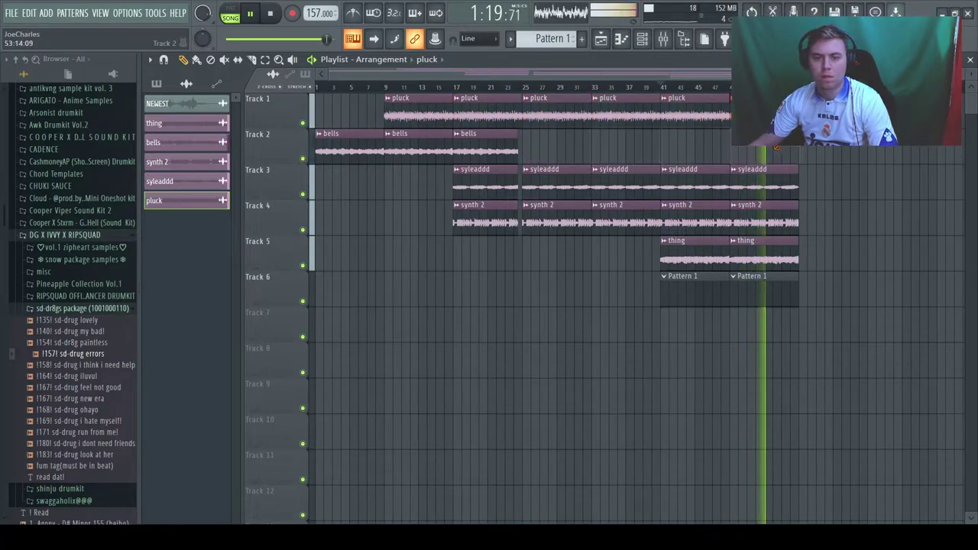
{"action": "right_click", "coordinate": [486, 151]}
{"action": "double_click", "coordinate": [436, 150]}
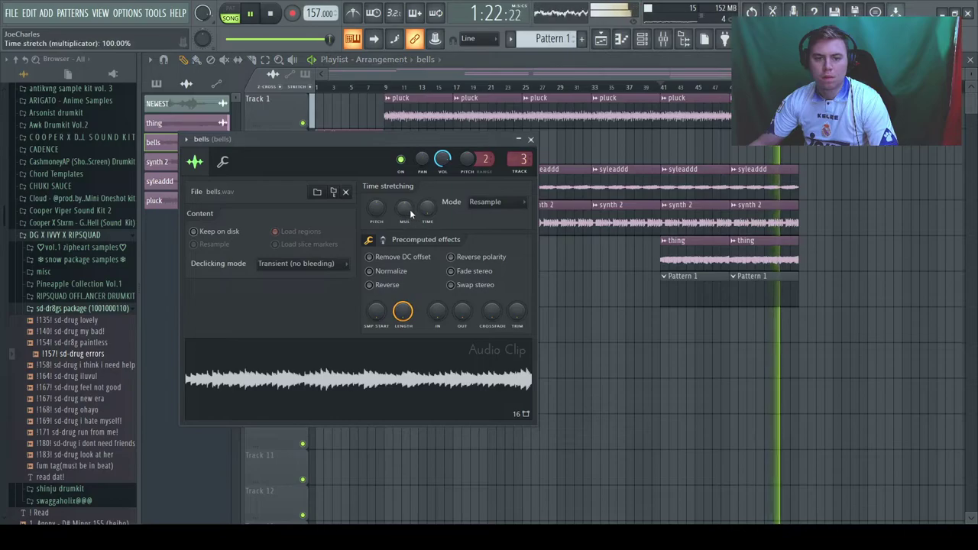
{"action": "left_click", "coordinate": [531, 139]}
{"action": "right_click", "coordinate": [426, 148]}
Step: Extend the bells clip at bar 1 to 8 bars and duplicate it six times along Track 2
{"action": "mouse_move", "coordinate": [349, 153]}
{"action": "left_mouse_down"}
{"action": "mouse_move", "coordinate": [359, 160]}
{"action": "mouse_move", "coordinate": [350, 149]}
{"action": "left_mouse_up"}
{"action": "key", "text": "ctrl+b"}
{"action": "key", "text": "ctrl+b"}
{"action": "key", "text": "ctrl+b"}
{"action": "key", "text": "ctrl+b"}
{"action": "key", "text": "ctrl+b"}
{"action": "key", "text": "ctrl+b"}
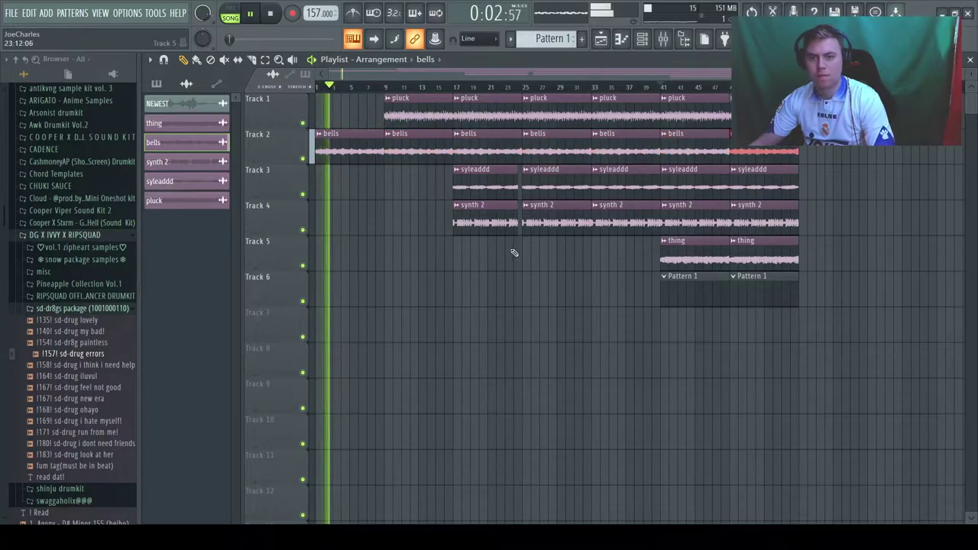
Step: Delete the syleaddd and synth 2 clips from bar 25 onward, keeping only the pair at bar 17
{"action": "right_click", "coordinate": [557, 186]}
{"action": "right_click", "coordinate": [557, 225]}
{"action": "right_click", "coordinate": [626, 220]}
{"action": "right_click", "coordinate": [628, 187]}
{"action": "right_click", "coordinate": [699, 187]}
{"action": "right_click", "coordinate": [707, 214]}
{"action": "right_click", "coordinate": [764, 218]}
{"action": "right_click", "coordinate": [793, 186]}
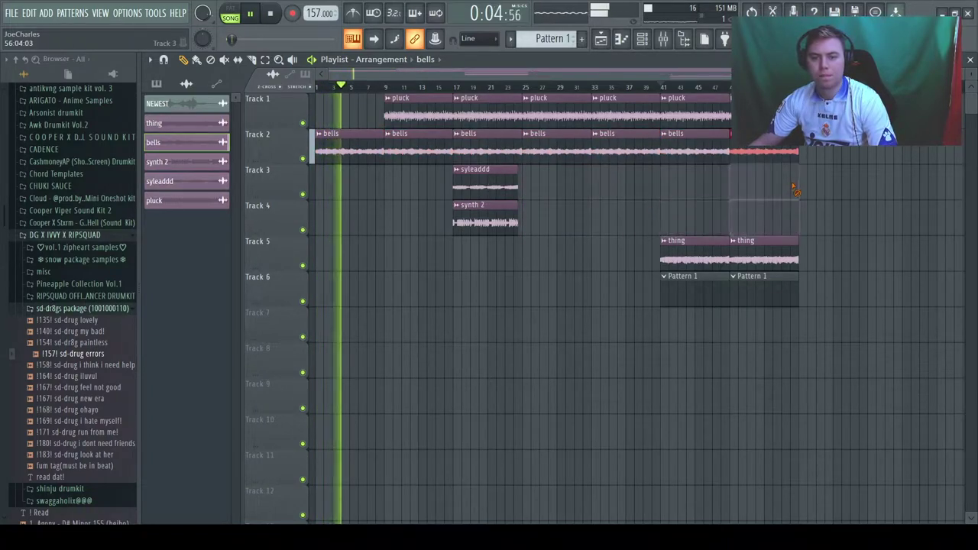
Step: Halve the syleaddd sample's length with time stretching
{"action": "left_click", "coordinate": [494, 184]}
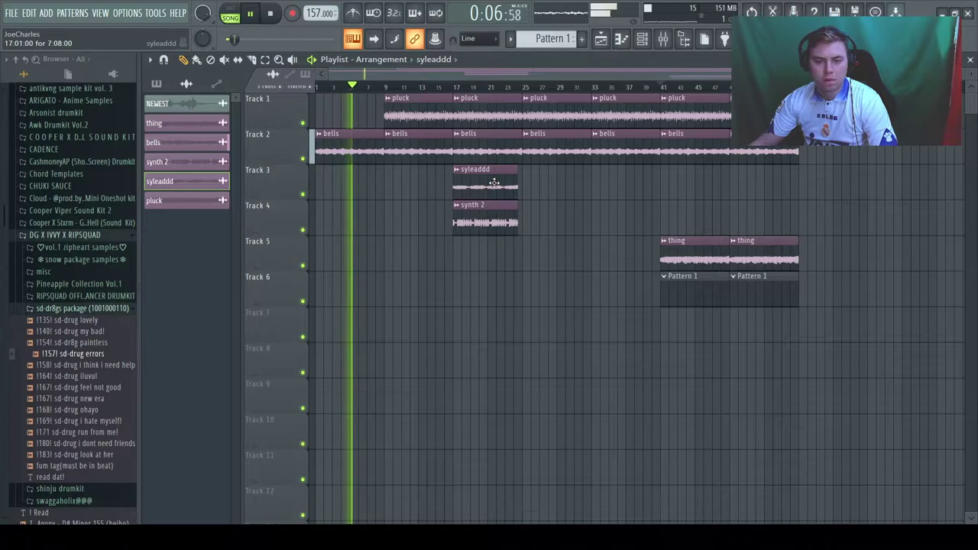
{"action": "double_click", "coordinate": [494, 183]}
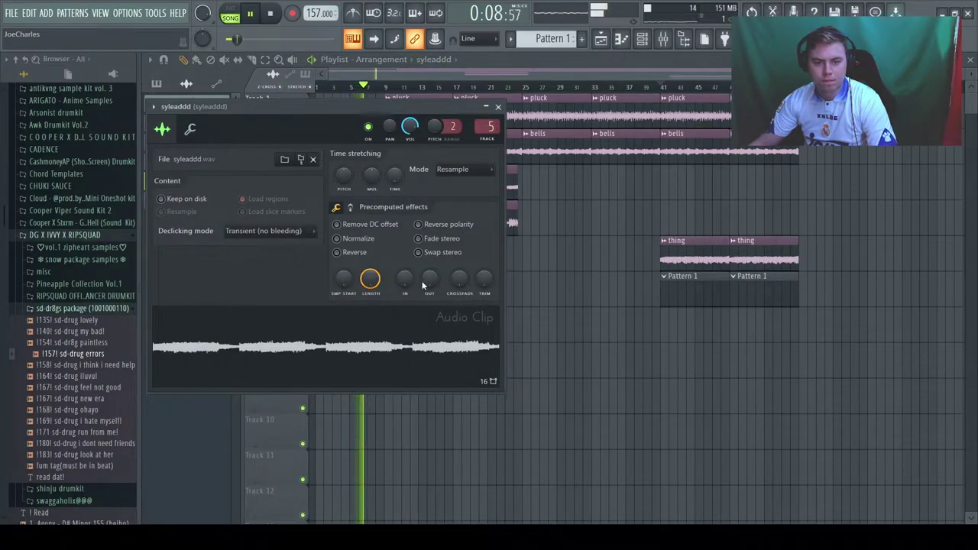
{"action": "left_click", "coordinate": [498, 107]}
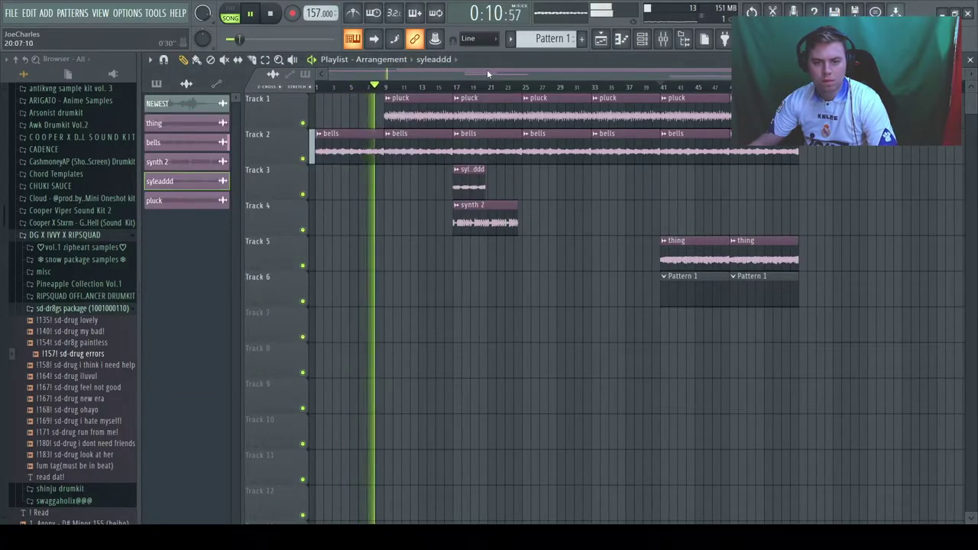
Step: Play around bar 17 and adjust the end of the syleaddd clip so it lasts exactly 4 bars
{"action": "scroll", "coordinate": [487, 68], "scroll_direction": "up", "scroll_amount": 3}
{"action": "scroll", "coordinate": [661, 227], "scroll_direction": "up", "scroll_amount": 2}
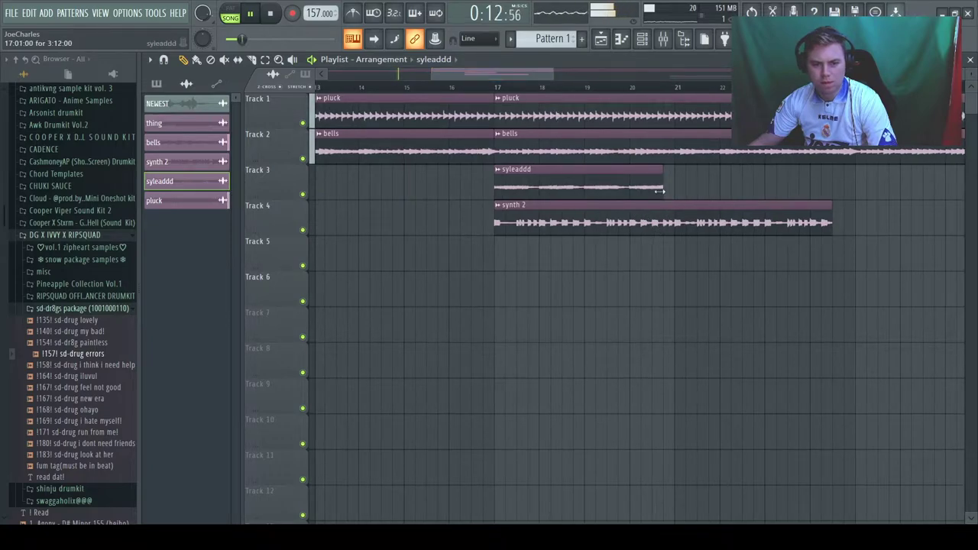
{"action": "key", "text": "space"}
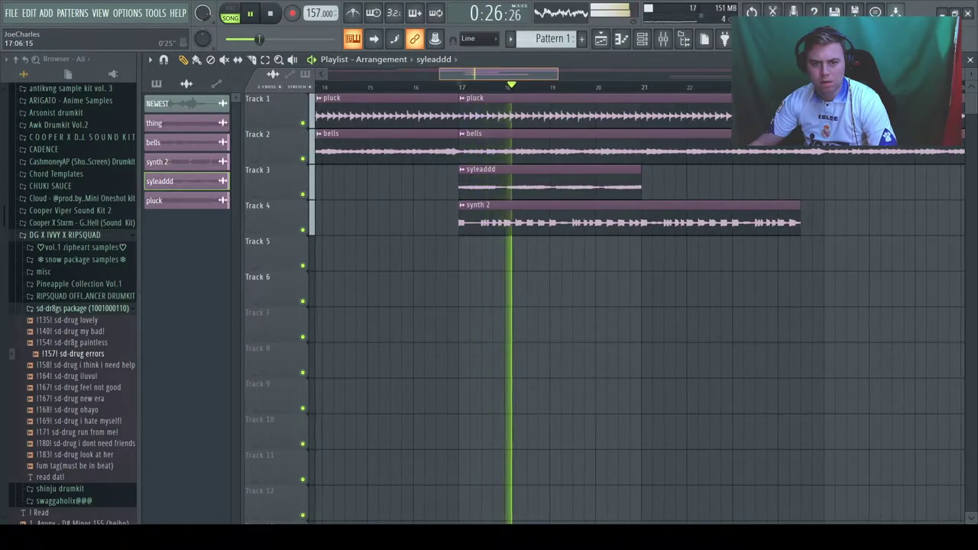
{"action": "scroll", "coordinate": [519, 73], "scroll_direction": "up", "scroll_amount": 1}
{"action": "key", "text": "space"}
{"action": "left_click_drag", "start_coordinate": [694, 186], "coordinate": [677, 191]}
{"action": "key", "text": "space"}
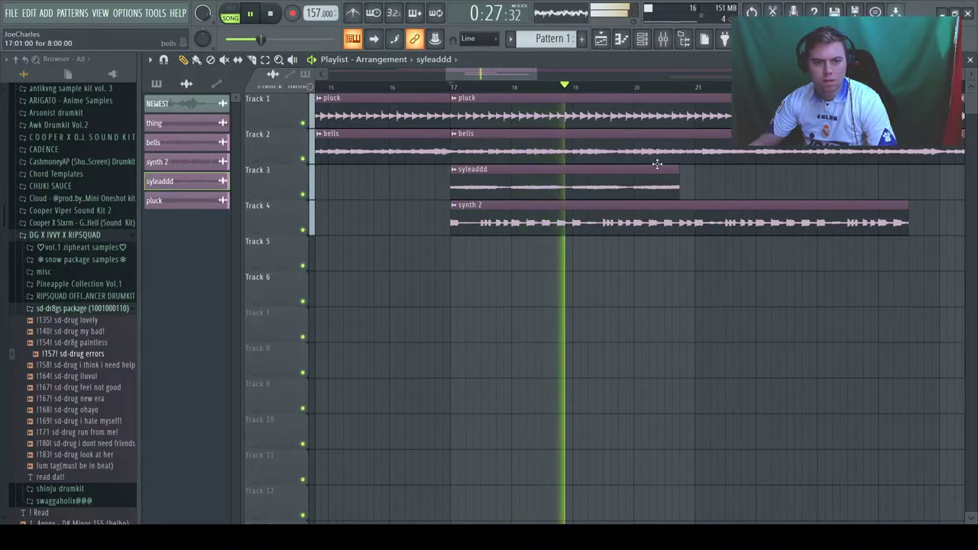
{"action": "left_click_drag", "start_coordinate": [679, 186], "coordinate": [691, 184]}
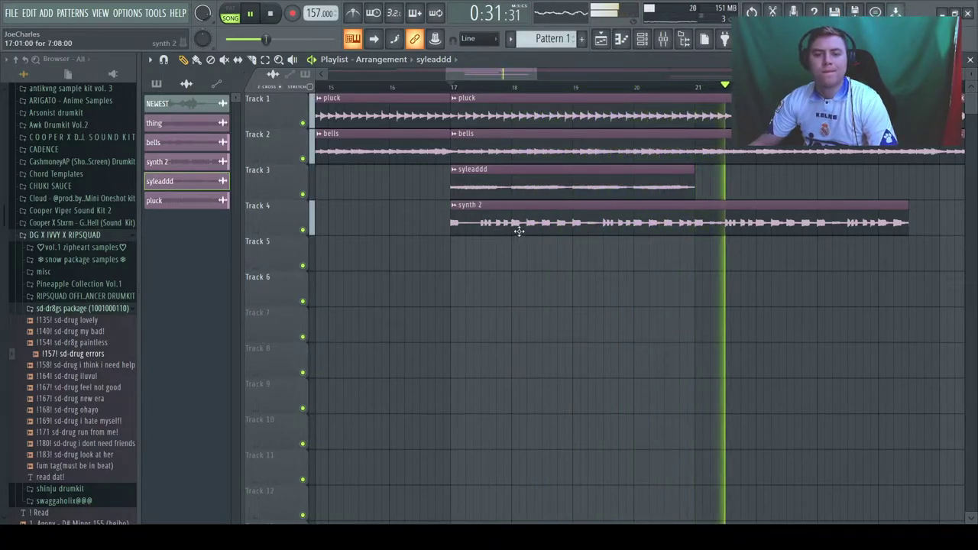
Step: Extend the synth 2 and syleaddd clips at bar 17 to 8 bars each
{"action": "left_click_drag", "start_coordinate": [905, 223], "coordinate": [939, 223]}
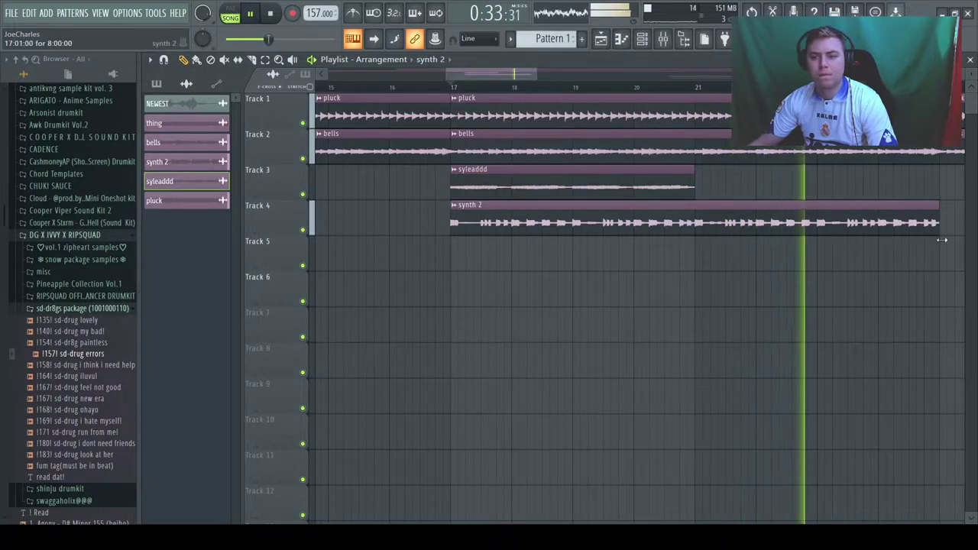
{"action": "left_click_drag", "start_coordinate": [488, 74], "coordinate": [541, 75]}
{"action": "scroll", "coordinate": [478, 144], "scroll_direction": "down", "scroll_amount": 3}
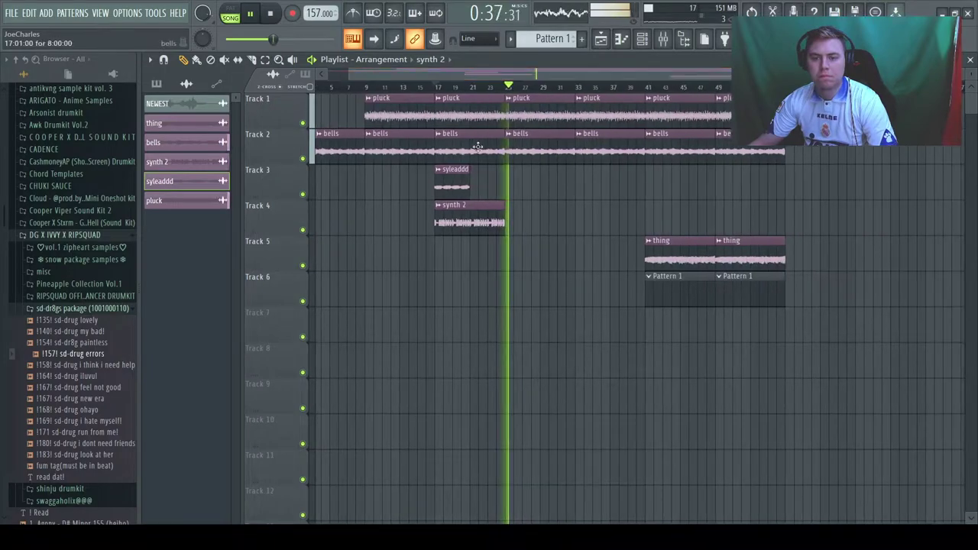
{"action": "left_click", "coordinate": [451, 181]}
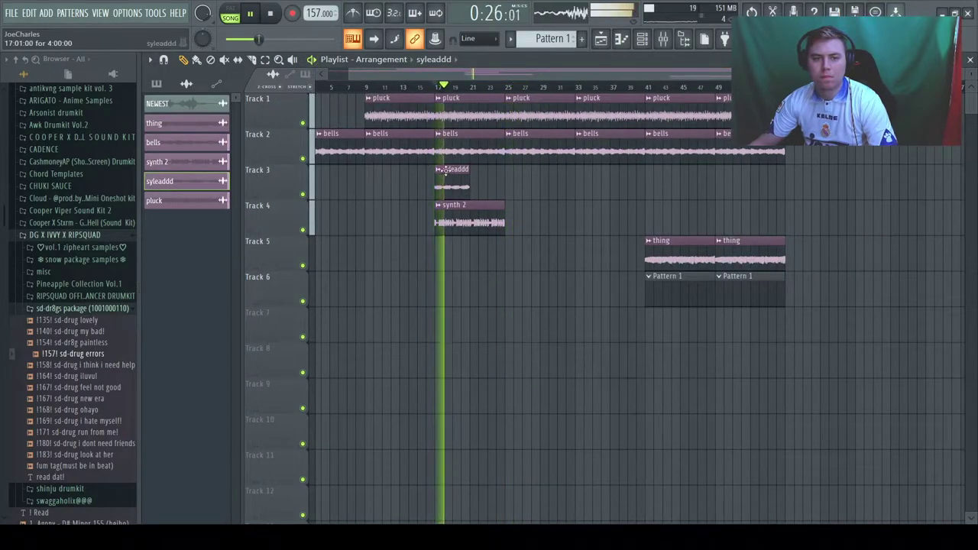
{"action": "left_click_drag", "start_coordinate": [470, 183], "coordinate": [482, 212]}
Step: Duplicate the syleaddd and synth 2 pair four times in a row on Tracks 3 and 4
{"action": "key", "text": "ctrl+b"}
{"action": "key", "text": "ctrl+b"}
{"action": "key", "text": "ctrl+b"}
{"action": "key", "text": "ctrl+b"}
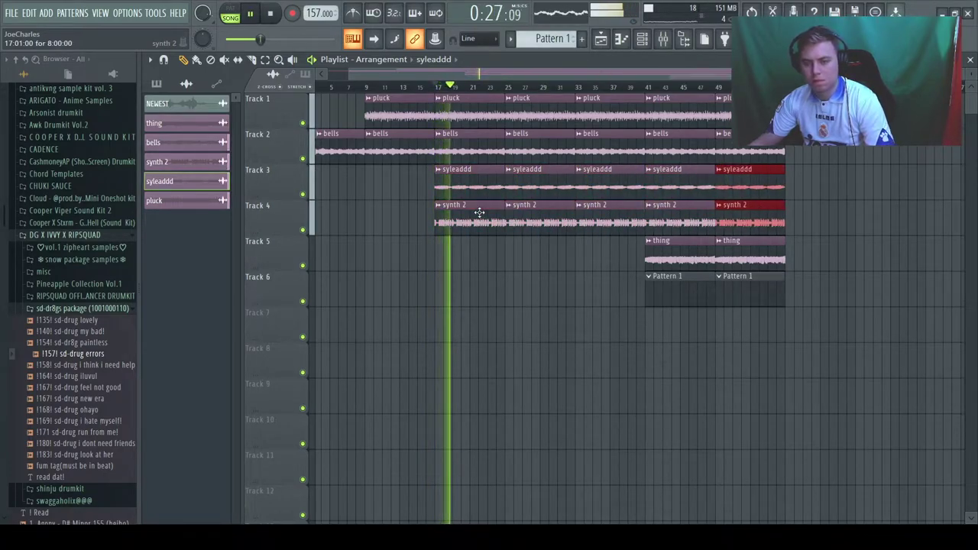
Step: Play from bar 41, delete the second thing clip and halve the thing sample's length with time stretching
{"action": "left_click_drag", "start_coordinate": [697, 343], "coordinate": [767, 387]}
{"action": "left_click", "coordinate": [649, 87]}
{"action": "right_click", "coordinate": [736, 260]}
{"action": "double_click", "coordinate": [688, 257]}
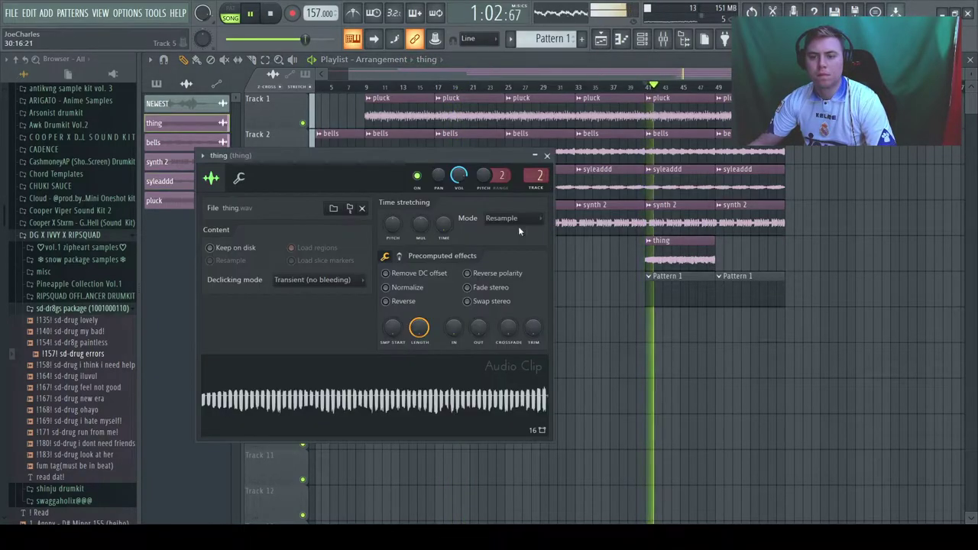
{"action": "left_click", "coordinate": [548, 155]}
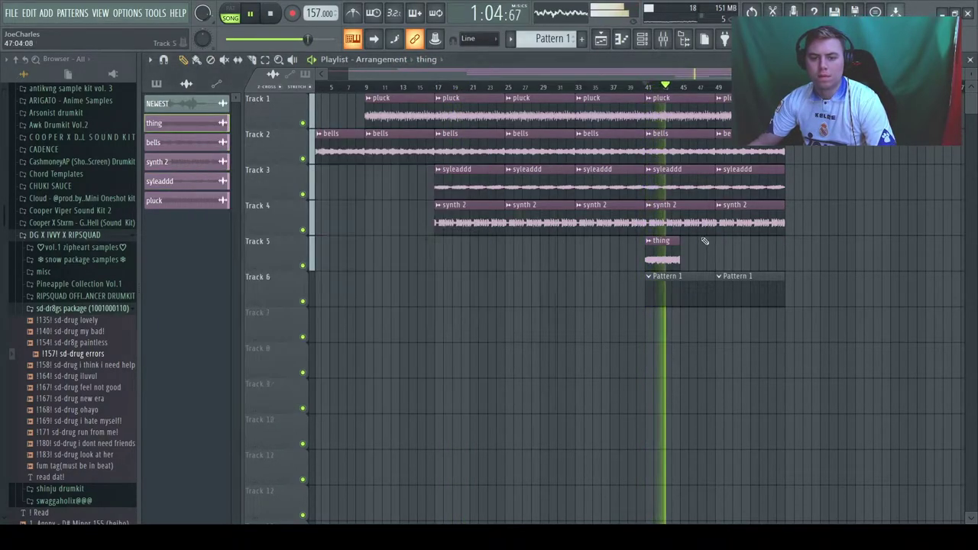
Step: Extend the thing clip at bar 41 to 8 bars and duplicate it at bar 49, removing the stray copy
{"action": "left_click_drag", "start_coordinate": [678, 259], "coordinate": [714, 260]}
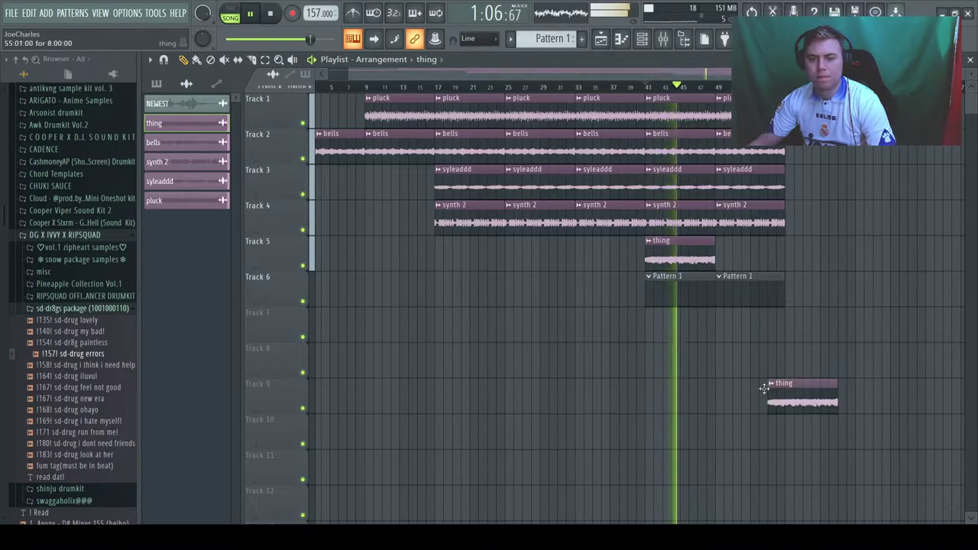
{"action": "left_click", "coordinate": [688, 254]}
{"action": "key", "text": "ctrl+b"}
{"action": "left_click", "coordinate": [758, 348]}
{"action": "right_click", "coordinate": [759, 350]}
Step: Play from bar 41 and raise the bells mixer volume to 93%
{"action": "scroll", "coordinate": [709, 78], "scroll_direction": "up", "scroll_amount": 2}
{"action": "left_click", "coordinate": [649, 86]}
{"action": "left_click", "coordinate": [663, 42]}
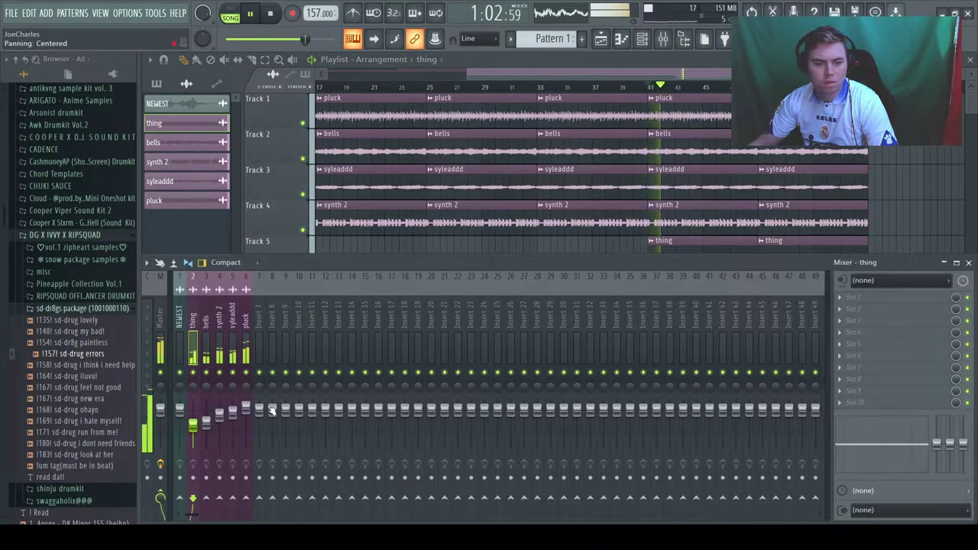
{"action": "left_click_drag", "start_coordinate": [207, 387], "coordinate": [207, 365]}
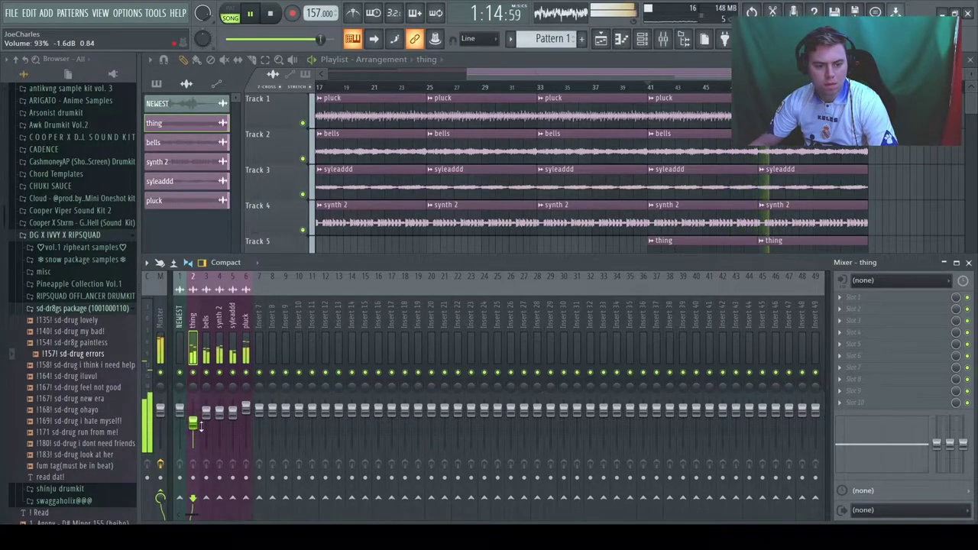
{"action": "left_click", "coordinate": [967, 263]}
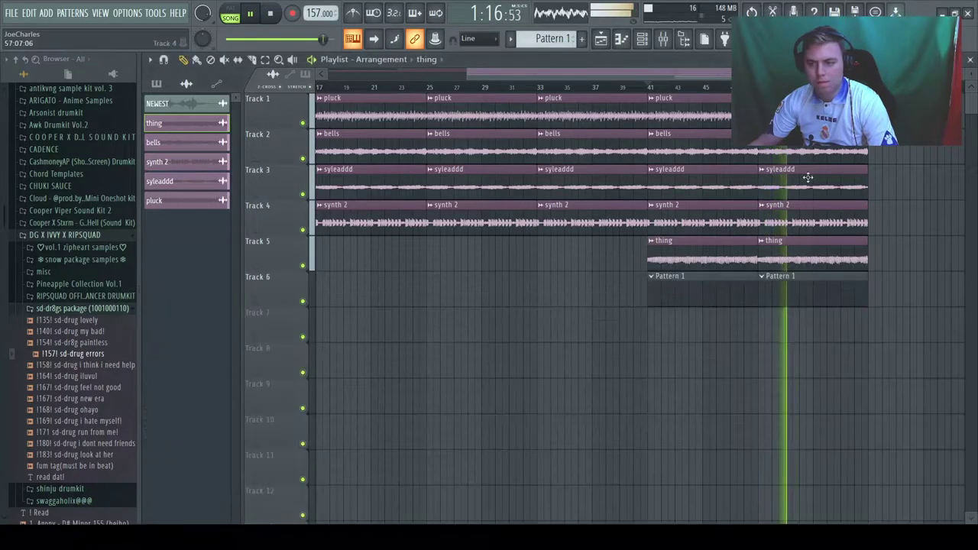
Step: Show the channel rack and browse the DG X IVVY X RIPSQUAD folders to the sn4re$ samples in swaggaholix@@@
{"action": "key", "text": "F6"}
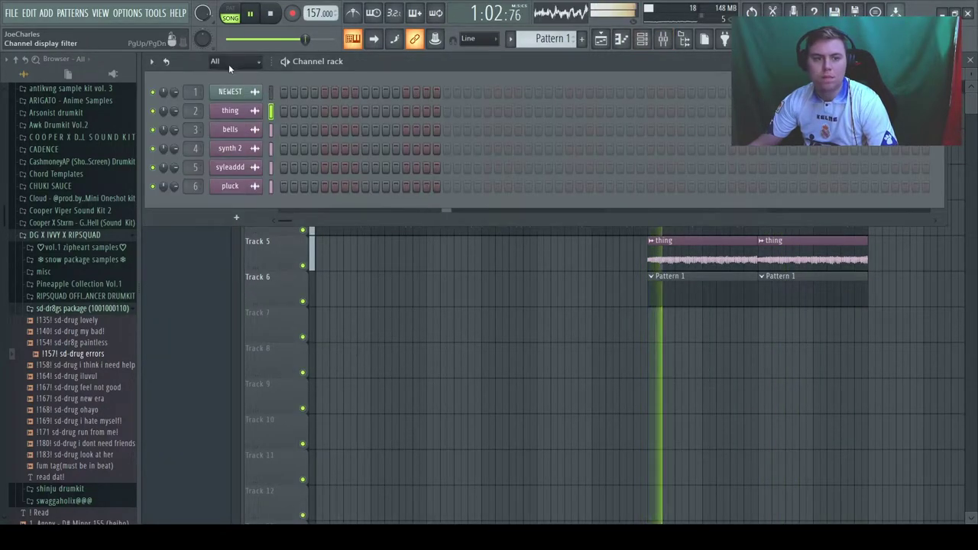
{"action": "left_click", "coordinate": [74, 247]}
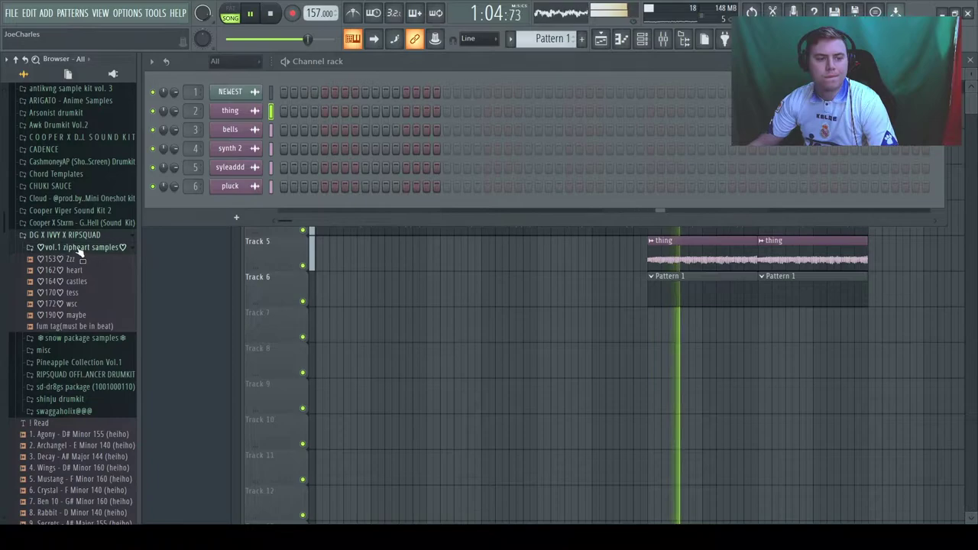
{"action": "left_click", "coordinate": [77, 248]}
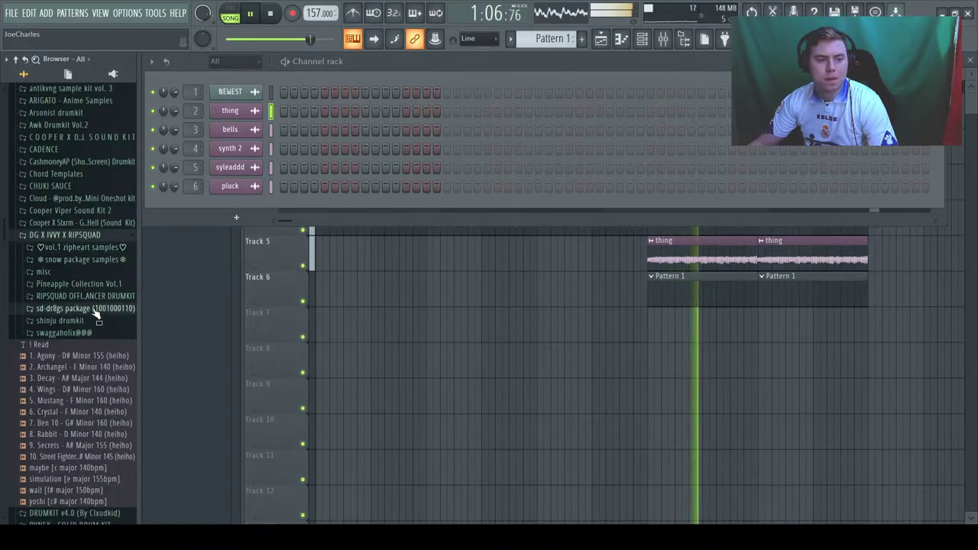
{"action": "left_click", "coordinate": [88, 308]}
{"action": "left_click", "coordinate": [71, 309]}
{"action": "left_click", "coordinate": [76, 333]}
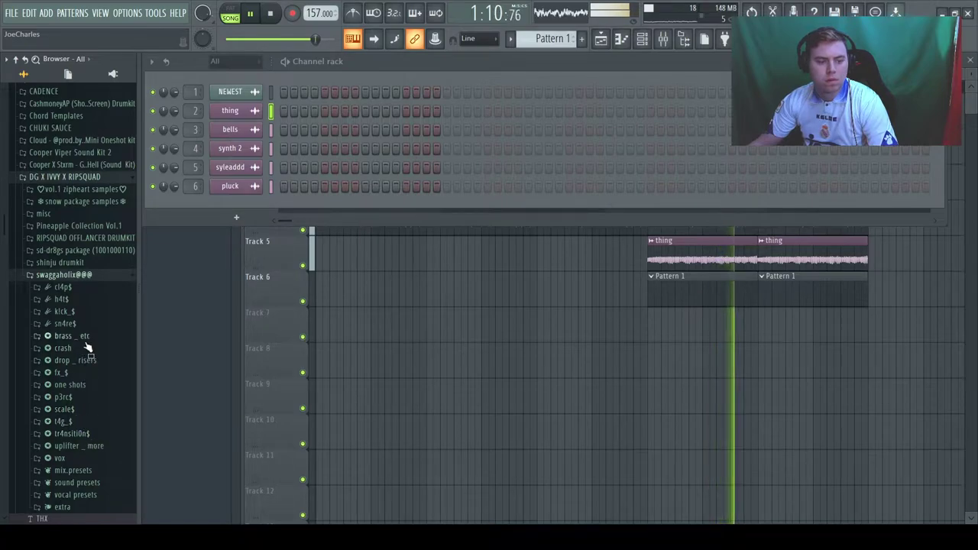
{"action": "left_click", "coordinate": [80, 324]}
Step: Audition the snare samples in the sn4re$ folder over the playing stems to compare them
{"action": "left_click", "coordinate": [76, 337]}
{"action": "left_click", "coordinate": [77, 358]}
{"action": "left_click", "coordinate": [78, 370]}
{"action": "left_click", "coordinate": [77, 381]}
{"action": "left_click", "coordinate": [76, 393]}
{"action": "left_click", "coordinate": [80, 404]}
{"action": "left_click", "coordinate": [81, 415]}
{"action": "left_click", "coordinate": [78, 428]}
{"action": "left_click", "coordinate": [78, 438]}
{"action": "left_click", "coordinate": [79, 449]}
{"action": "left_click", "coordinate": [64, 373]}
{"action": "key", "text": "Up"}
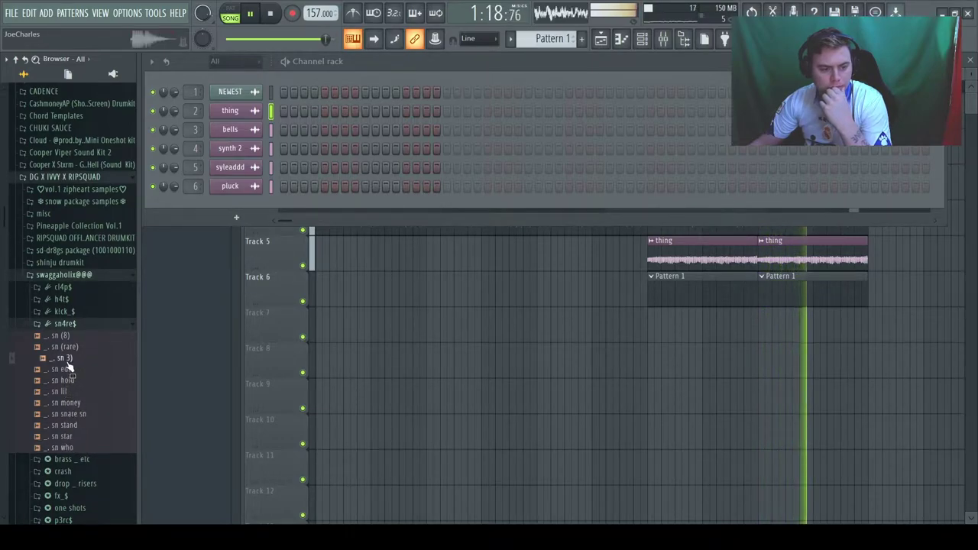
{"action": "left_click", "coordinate": [69, 347]}
Step: Add the _. sn 3) snare as a new channel and place hits on steps 9, 25, 41 and 57 of Pattern 1
{"action": "left_click_drag", "start_coordinate": [196, 279], "coordinate": [232, 209]}
{"action": "left_click", "coordinate": [363, 205]}
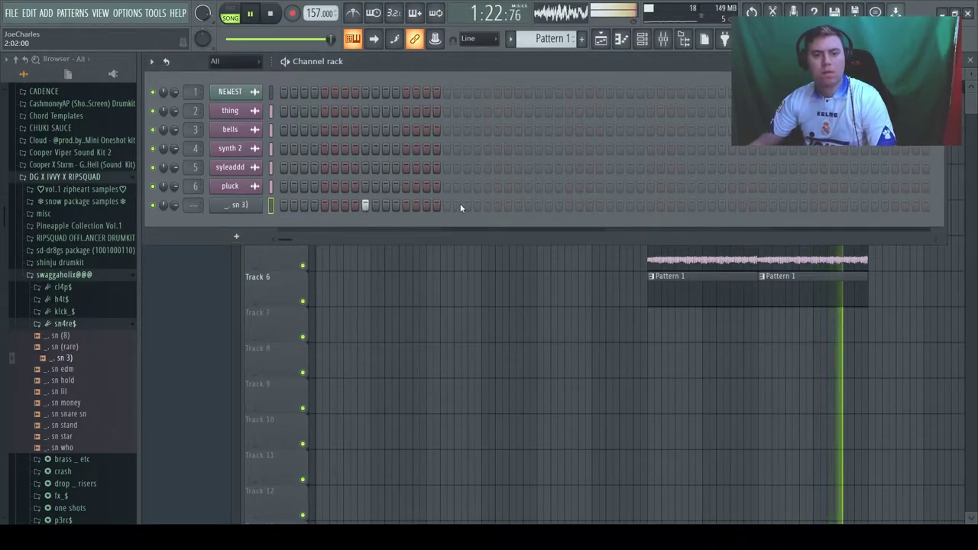
{"action": "left_click", "coordinate": [528, 205]}
{"action": "left_click", "coordinate": [691, 205]}
{"action": "left_click", "coordinate": [855, 205]}
Step: Raise the Trim of the _. sn 3) sample and add an extra snare hit on step 63
{"action": "left_click", "coordinate": [258, 206]}
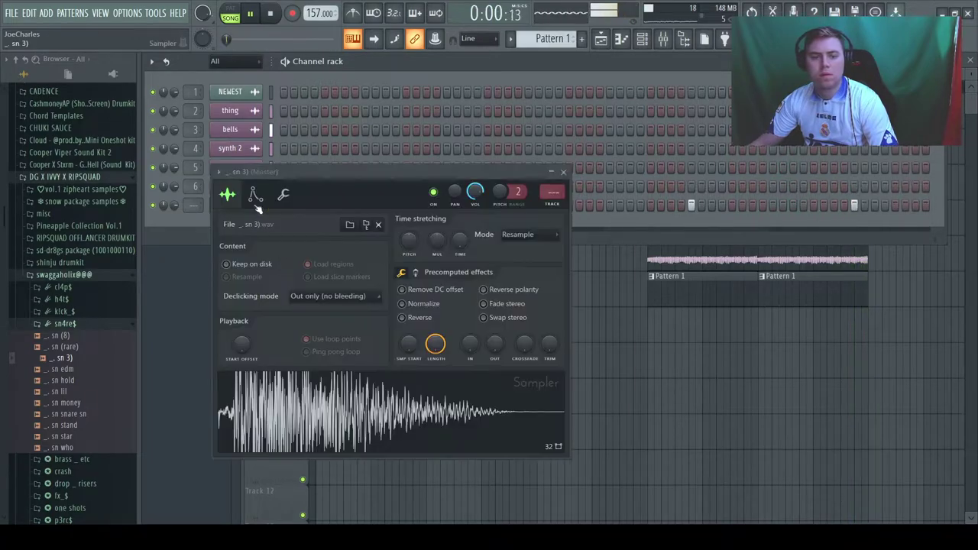
{"action": "left_click", "coordinate": [444, 312]}
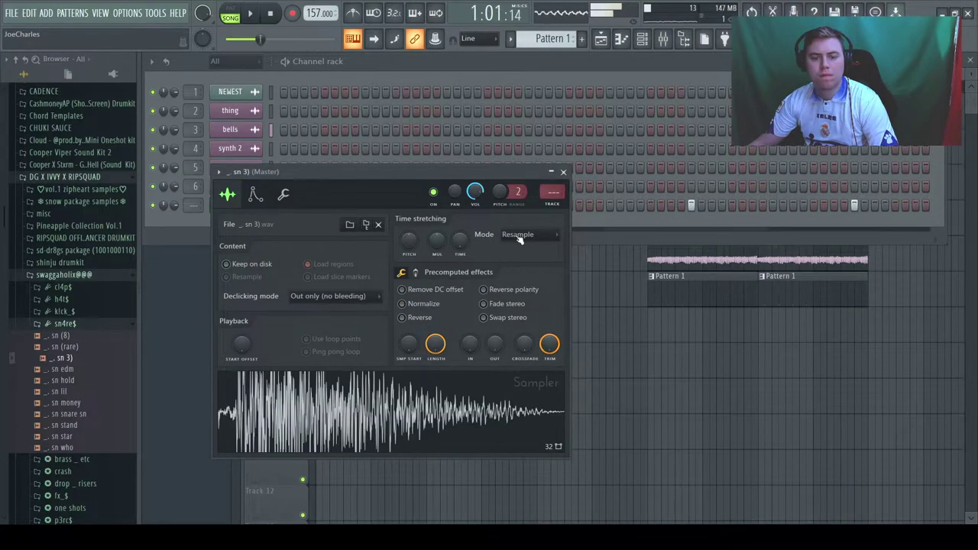
{"action": "left_click", "coordinate": [564, 171]}
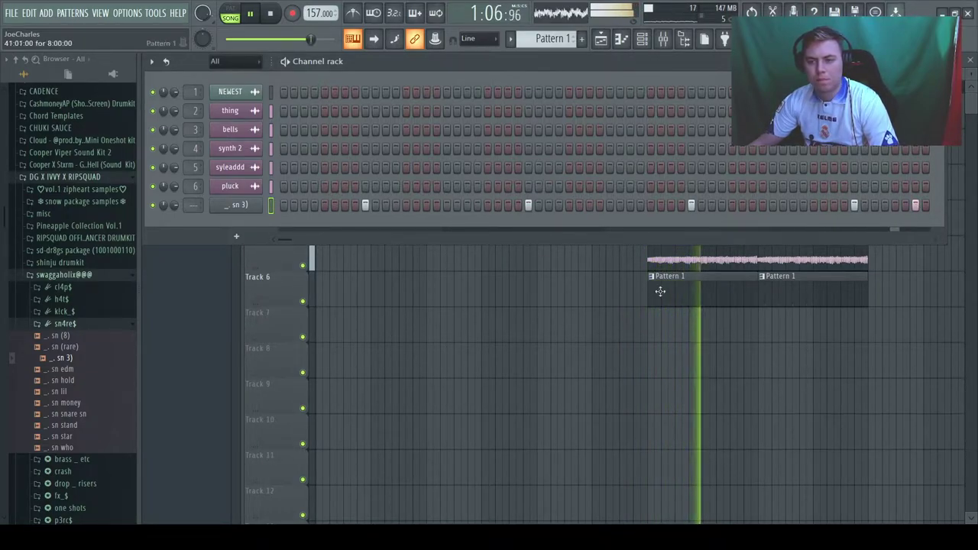
Step: Duplicate the snare hits of the first four bars into bars 5 to 8 in the piano roll, leaving out the extra final hit
{"action": "key", "text": "F7"}
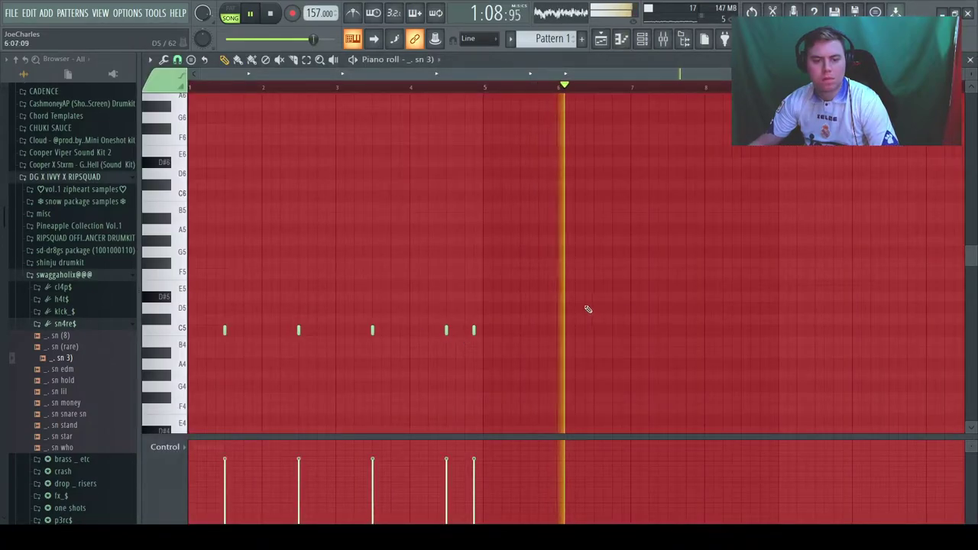
{"action": "left_click_drag", "start_coordinate": [225, 330], "coordinate": [520, 330]}
{"action": "left_click", "coordinate": [636, 375]}
{"action": "right_click", "coordinate": [637, 377]}
{"action": "right_click", "coordinate": [769, 331]}
{"action": "scroll", "coordinate": [721, 72], "scroll_direction": "up", "scroll_amount": 1}
{"action": "scroll", "coordinate": [722, 72], "scroll_direction": "up", "scroll_amount": 1}
{"action": "key", "text": "space"}
{"action": "left_click", "coordinate": [642, 91]}
{"action": "key", "text": "space"}
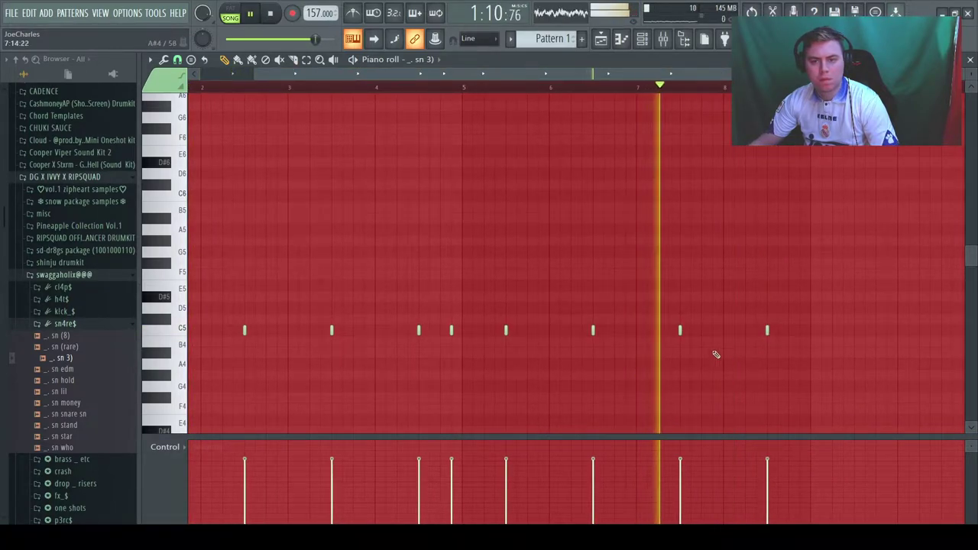
Step: Add two extra C5 snare hits around the start of bar 8 and nudge both slightly earlier in time with the playback
{"action": "left_click", "coordinate": [716, 330]}
{"action": "key", "text": "space"}
{"action": "key", "text": "space"}
{"action": "left_click_drag", "start_coordinate": [717, 331], "coordinate": [714, 333]}
{"action": "key", "text": "space"}
{"action": "left_click", "coordinate": [735, 333]}
{"action": "key", "text": "space"}
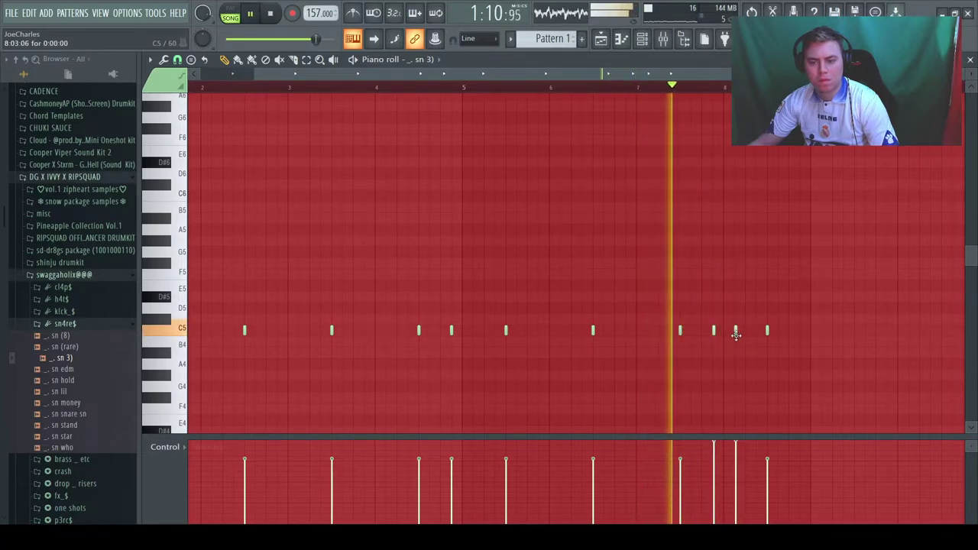
{"action": "left_click_drag", "start_coordinate": [724, 74], "coordinate": [824, 99]}
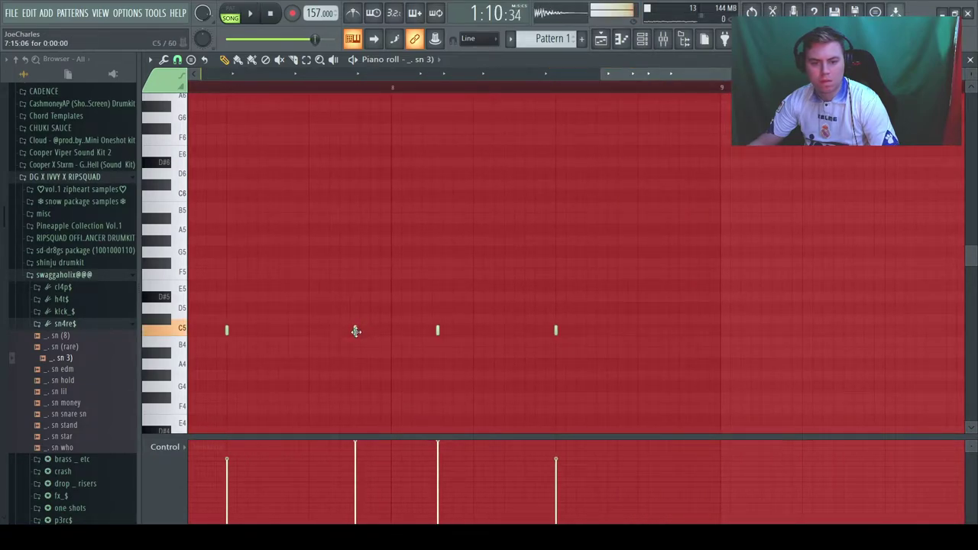
{"action": "left_click_drag", "start_coordinate": [437, 332], "coordinate": [430, 333]}
{"action": "key", "text": "space"}
{"action": "key", "text": "space"}
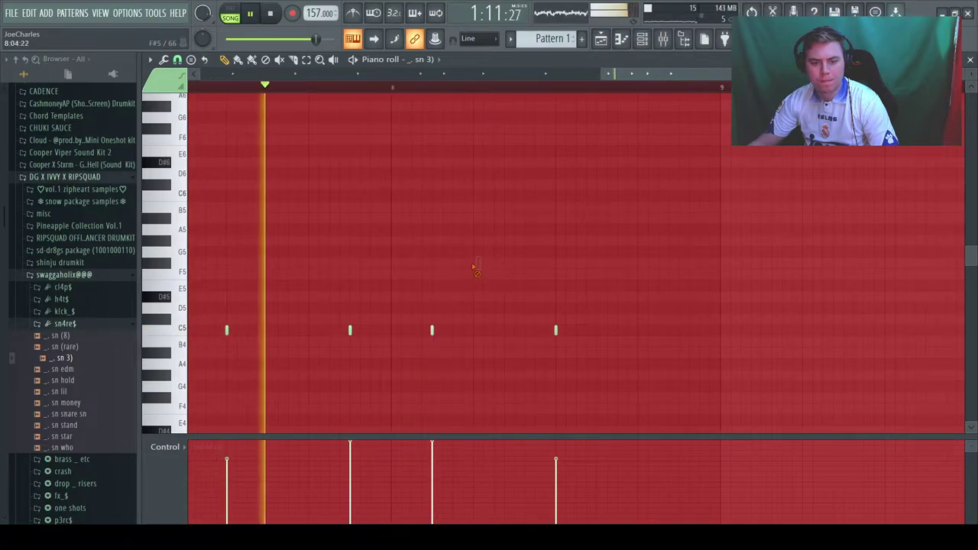
Step: Lower the velocity of the two added snare hits around bar 8 to roughly match the other hits, and close the piano roll
{"action": "scroll", "coordinate": [588, 299], "scroll_direction": "down", "scroll_amount": 2}
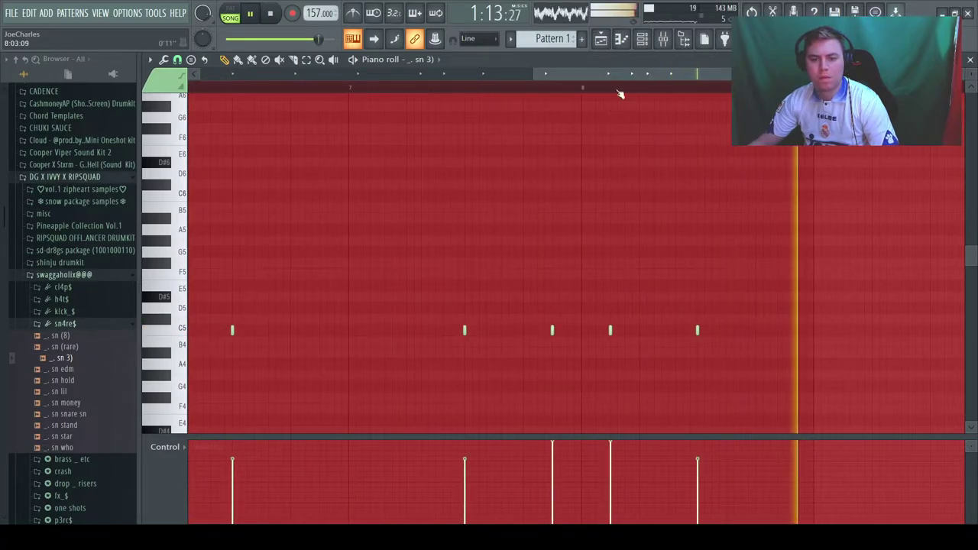
{"action": "left_click_drag", "start_coordinate": [620, 75], "coordinate": [609, 224]}
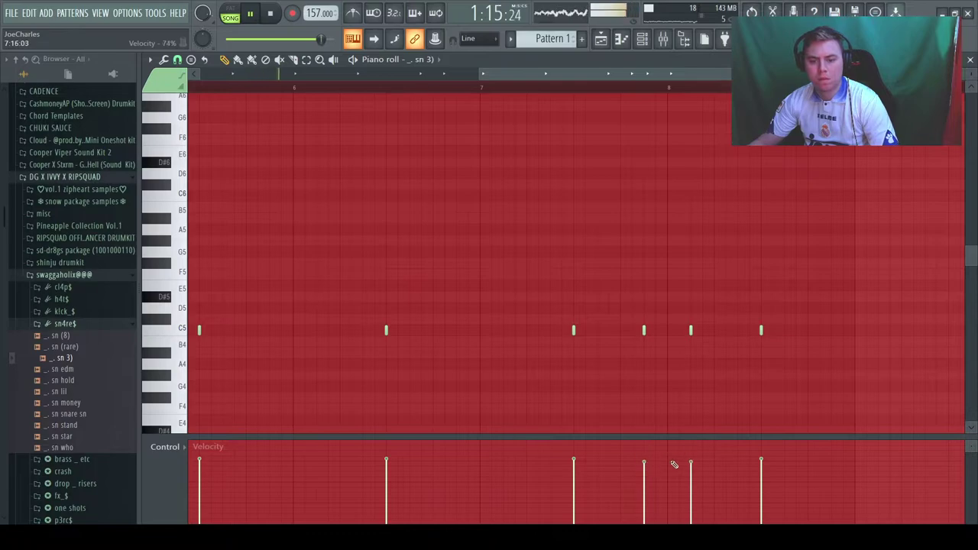
{"action": "scroll", "coordinate": [568, 81], "scroll_direction": "down", "scroll_amount": 2}
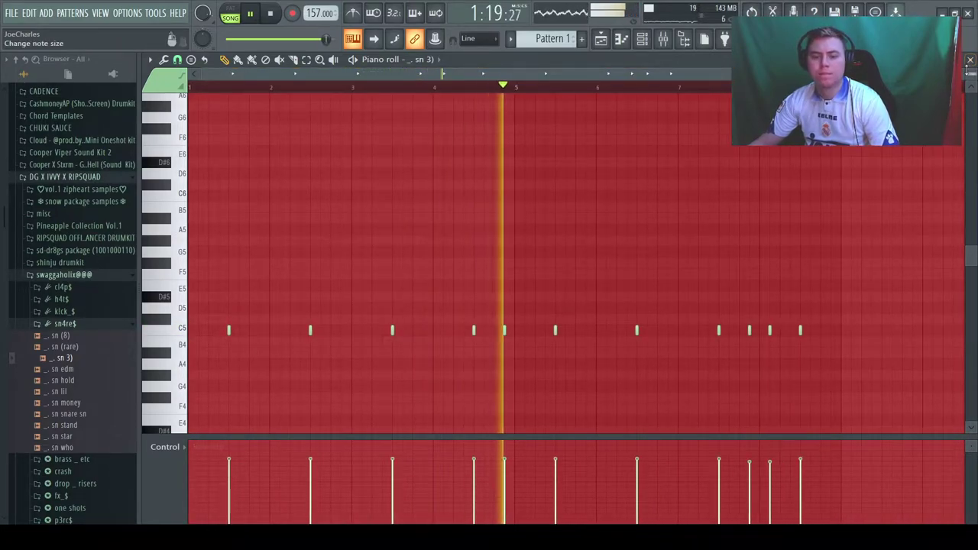
{"action": "left_click", "coordinate": [970, 60]}
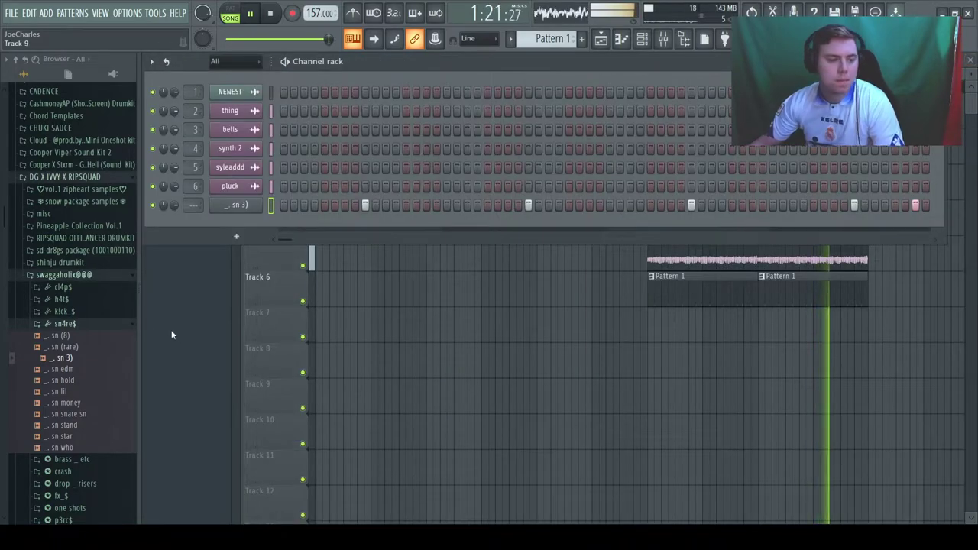
Step: Audition hats from the h4t$ and RIPSQUAD Hats folders, add hat (frosty) as a new channel, and fill every second step
{"action": "left_click", "coordinate": [61, 298]}
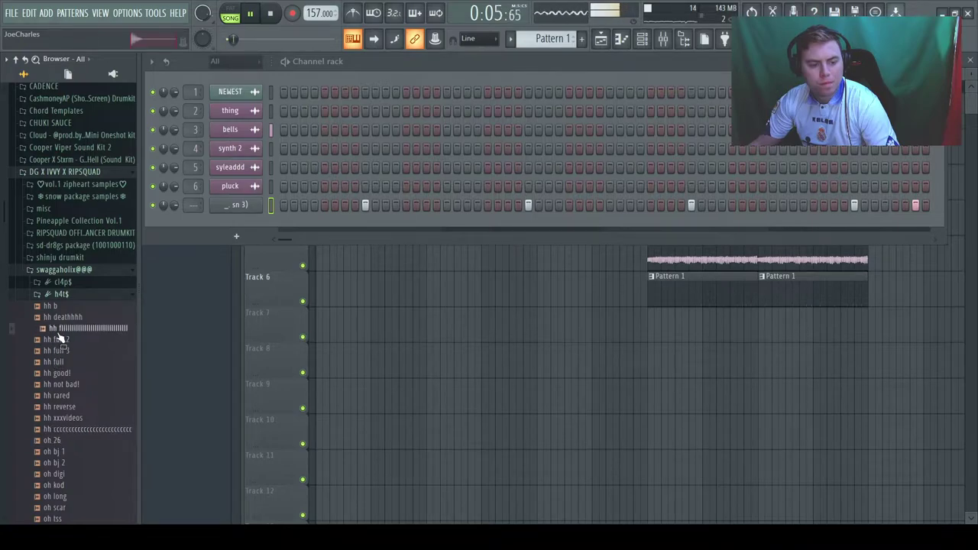
{"action": "left_click", "coordinate": [61, 274]}
{"action": "left_click", "coordinate": [65, 234]}
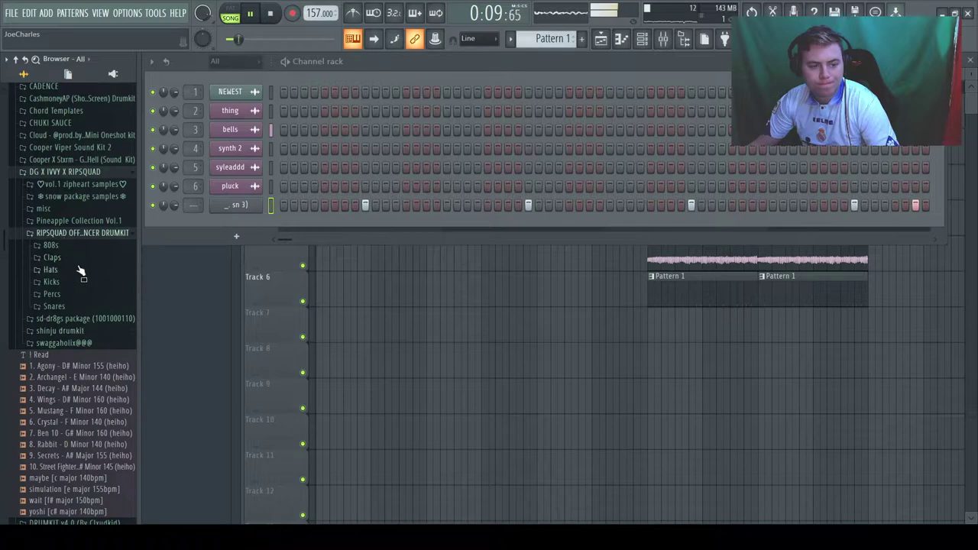
{"action": "left_click", "coordinate": [70, 271]}
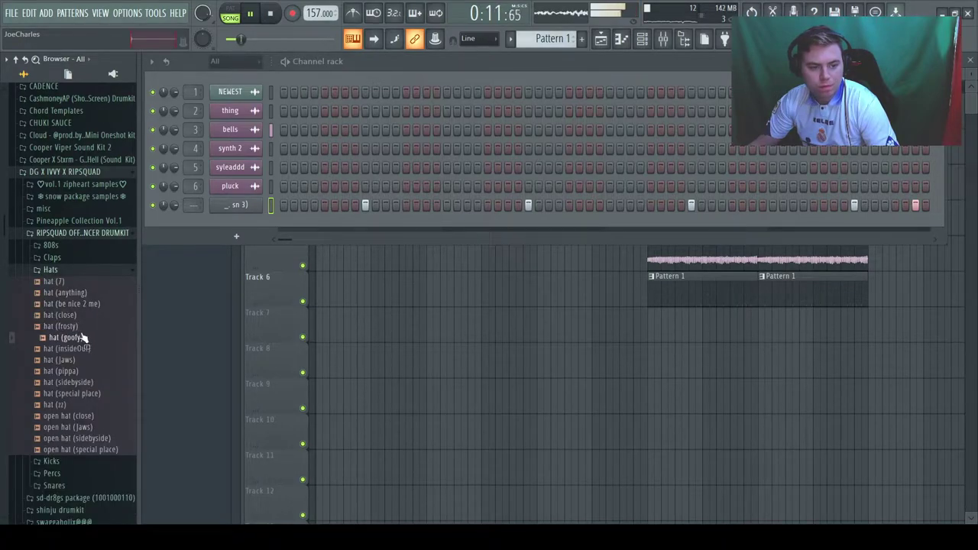
{"action": "left_click_drag", "start_coordinate": [211, 261], "coordinate": [222, 220]}
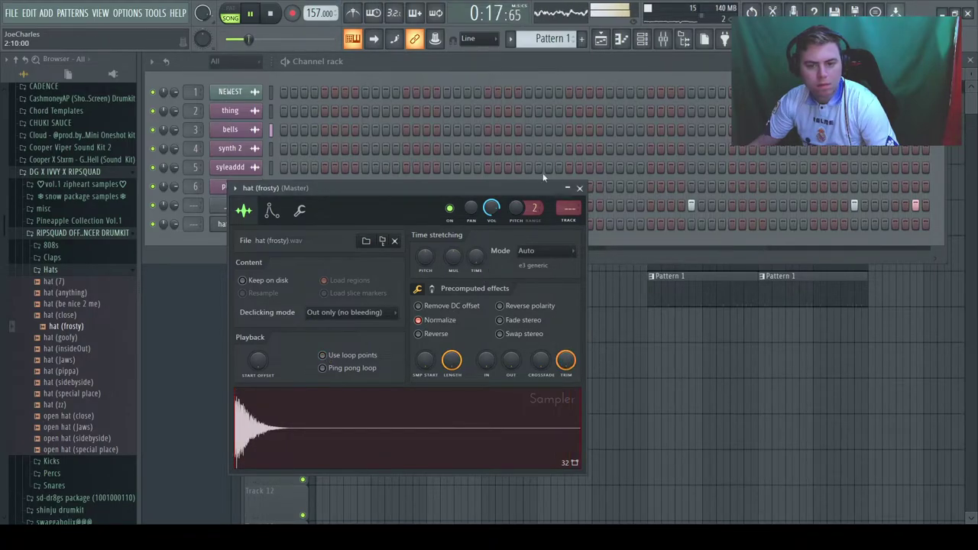
{"action": "left_click", "coordinate": [579, 189]}
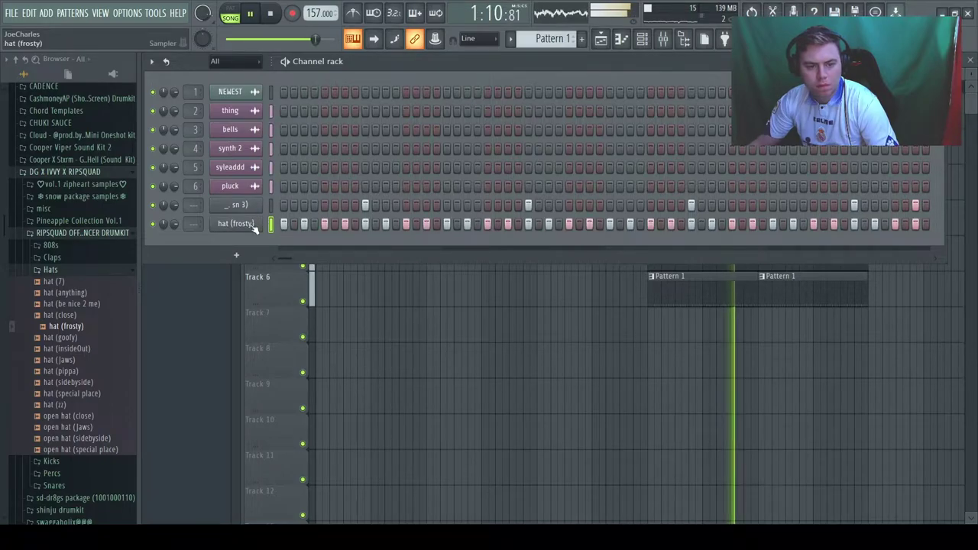
Step: Fill the first beat of the hat (frosty) piano roll with a rapid roll and ramp its velocities down to about 27%
{"action": "left_click", "coordinate": [252, 224]}
{"action": "left_click", "coordinate": [804, 412]}
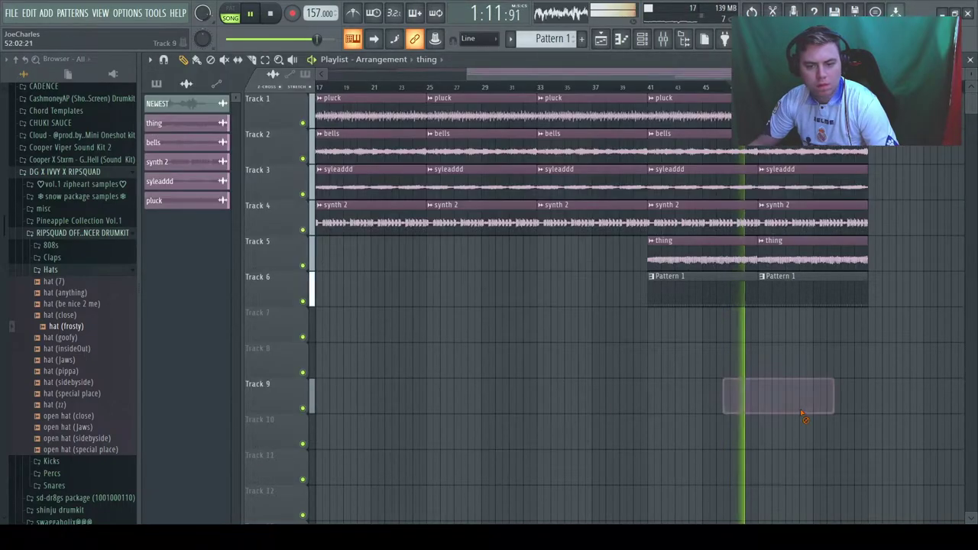
{"action": "left_click", "coordinate": [642, 39]}
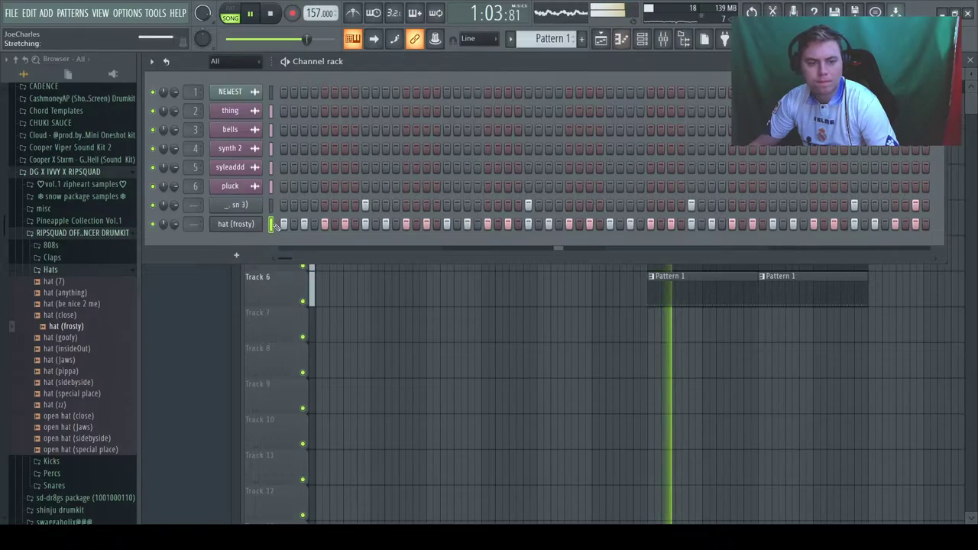
{"action": "key", "text": "F7"}
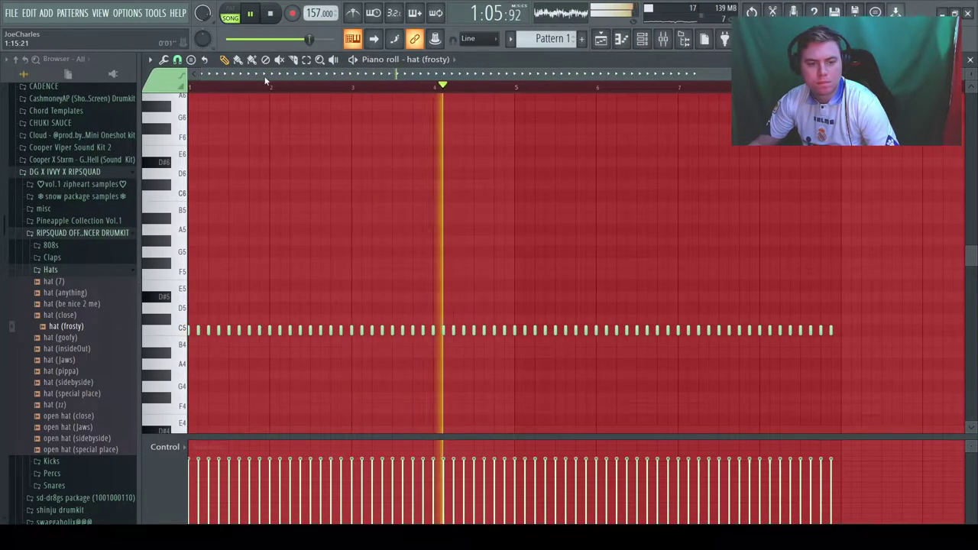
{"action": "scroll", "coordinate": [265, 81], "scroll_direction": "up", "scroll_amount": 3}
{"action": "key", "text": "space"}
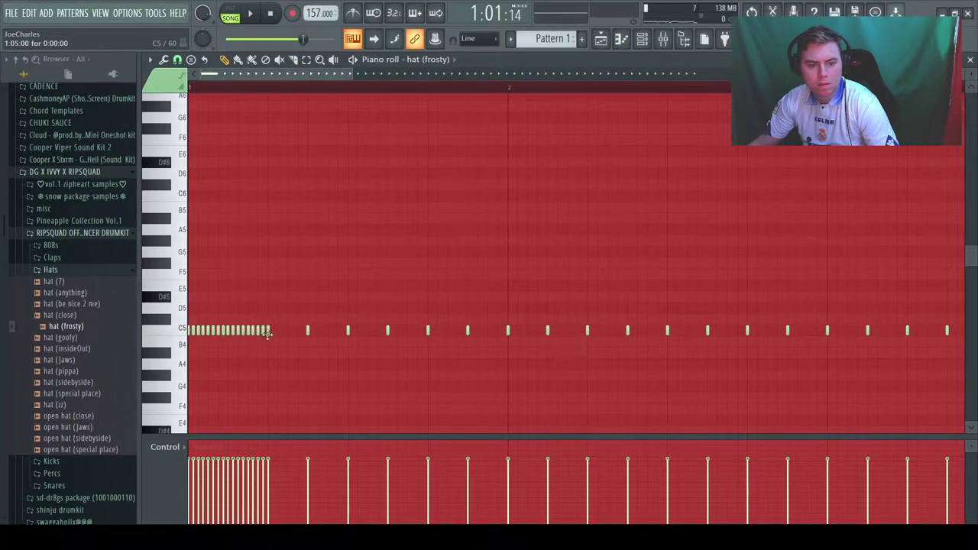
{"action": "left_click_drag", "start_coordinate": [267, 331], "coordinate": [190, 356]}
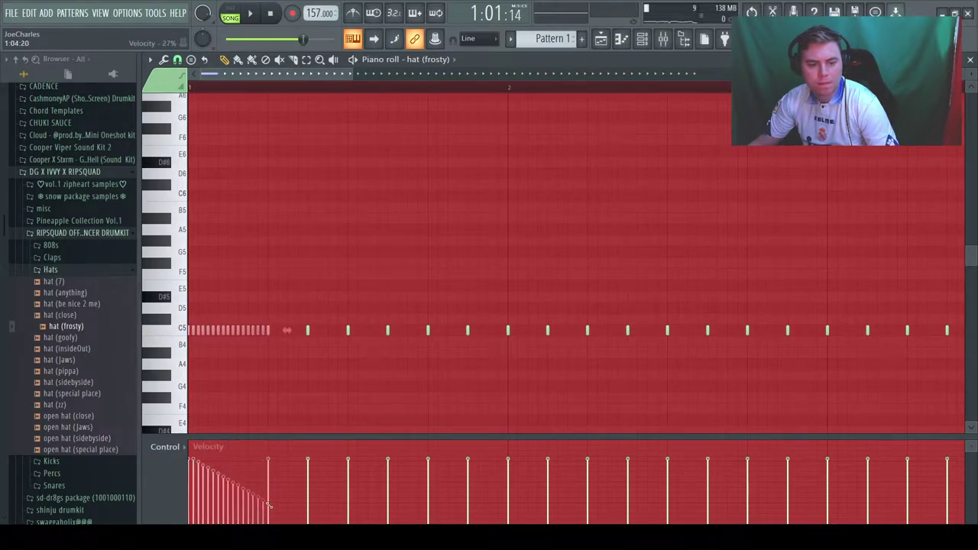
{"action": "key", "text": "space"}
{"action": "key", "text": "space"}
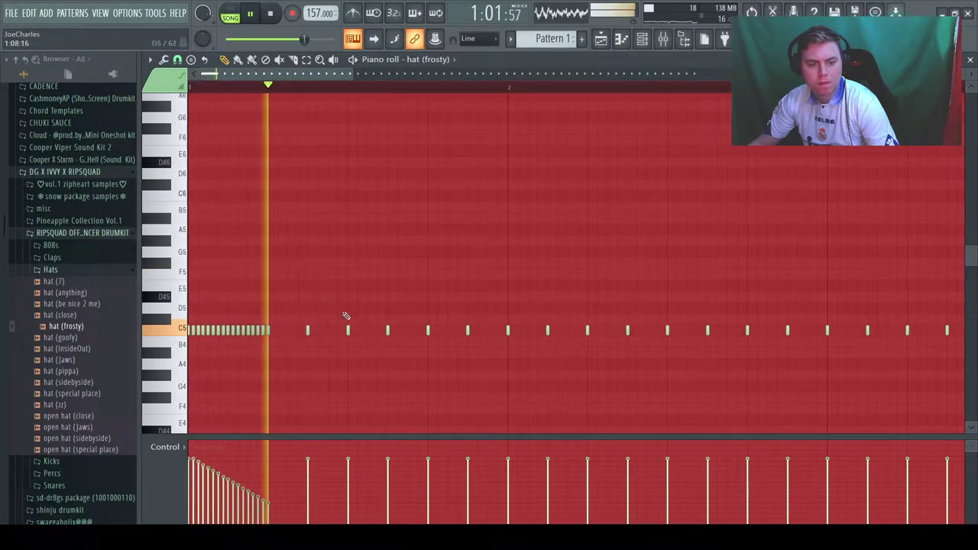
Step: Try an extra C5 hat on step 10 of bar 1, and replace it with one pitched down to F#4
{"action": "key", "text": "space"}
{"action": "key", "text": "space"}
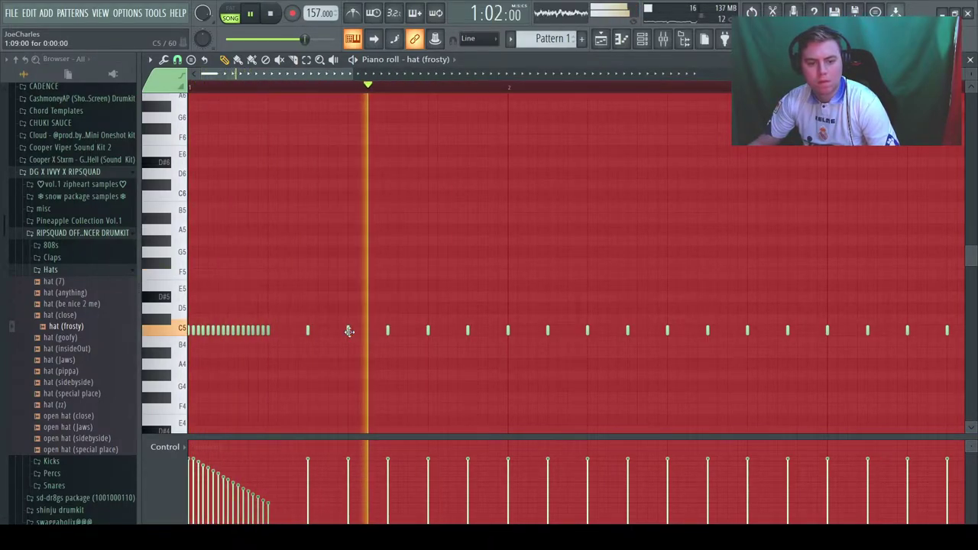
{"action": "left_click", "coordinate": [367, 332]}
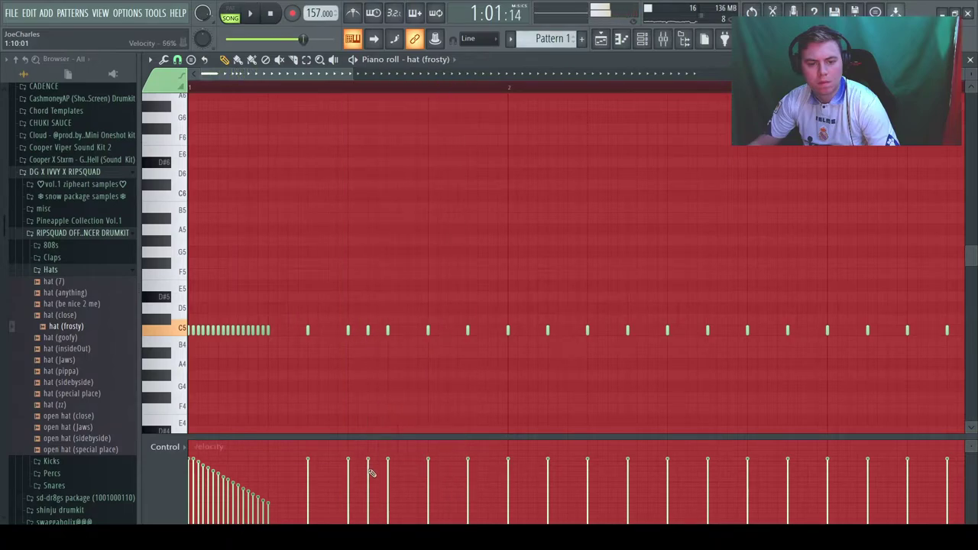
{"action": "key", "text": "space"}
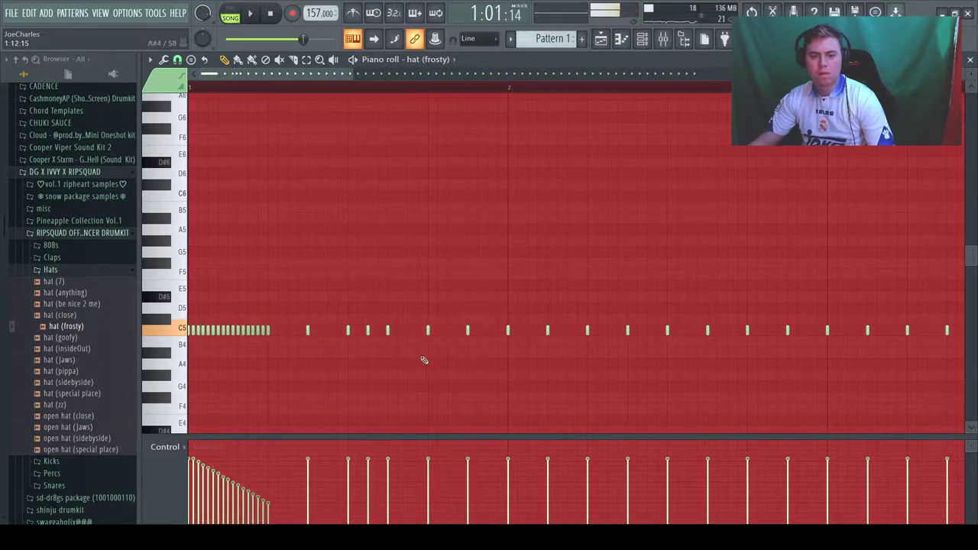
{"action": "right_click", "coordinate": [367, 330]}
{"action": "key", "text": "space"}
{"action": "key", "text": "space"}
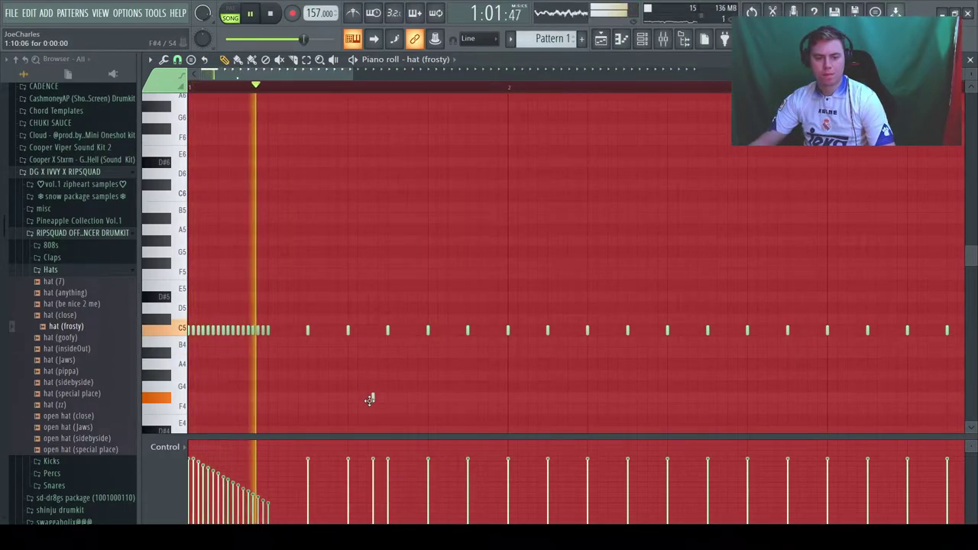
Step: Browse the h4t$ samples in the swaggaholix@@@ folder for another hat and collapse the folder
{"action": "left_click", "coordinate": [82, 232]}
{"action": "left_click", "coordinate": [61, 270]}
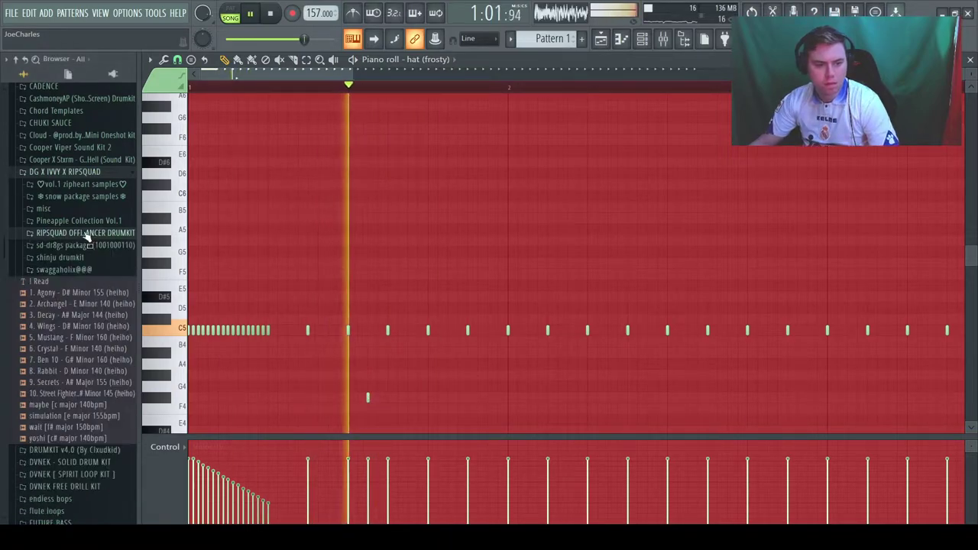
{"action": "left_click", "coordinate": [52, 273]}
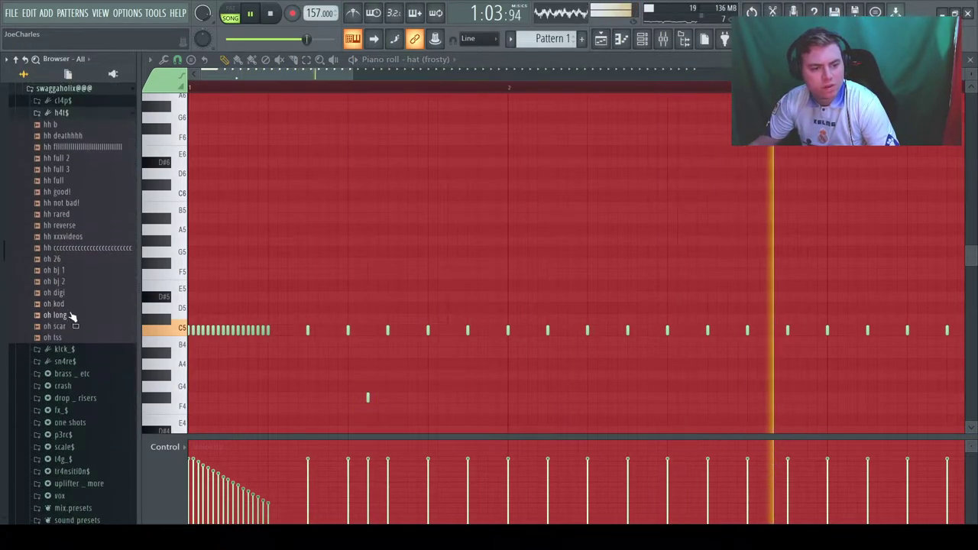
{"action": "scroll", "coordinate": [68, 313], "scroll_direction": "down", "scroll_amount": 5}
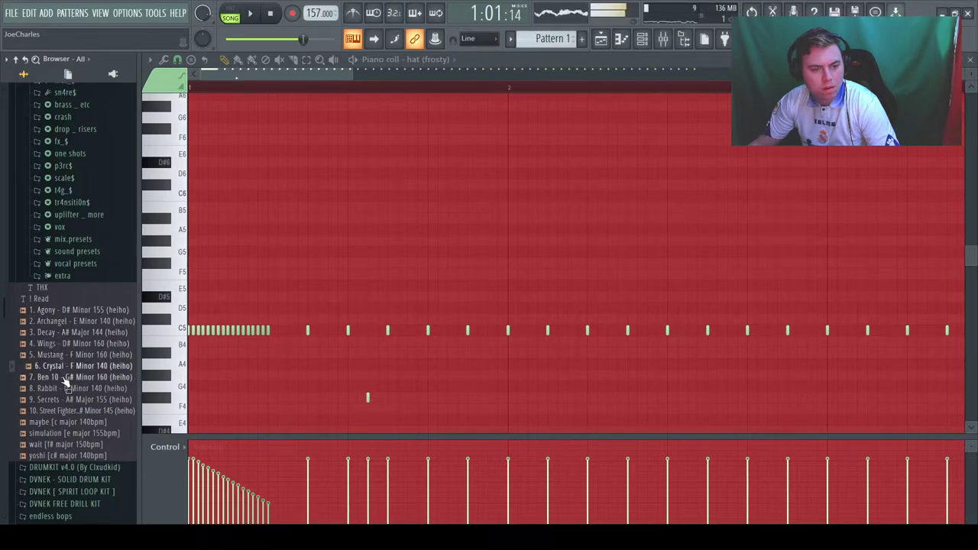
{"action": "scroll", "coordinate": [62, 223], "scroll_direction": "up", "scroll_amount": 7}
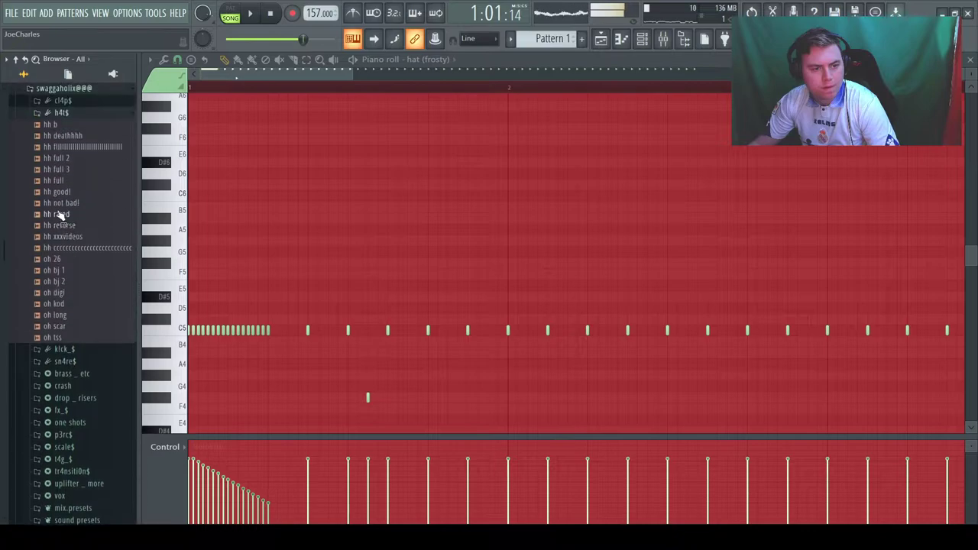
{"action": "left_click", "coordinate": [65, 110]}
Step: Add hat hits on steps 2 and 4 of bar 3, plus fast C5 rolls starting on steps 9 and 11
{"action": "key", "text": "space"}
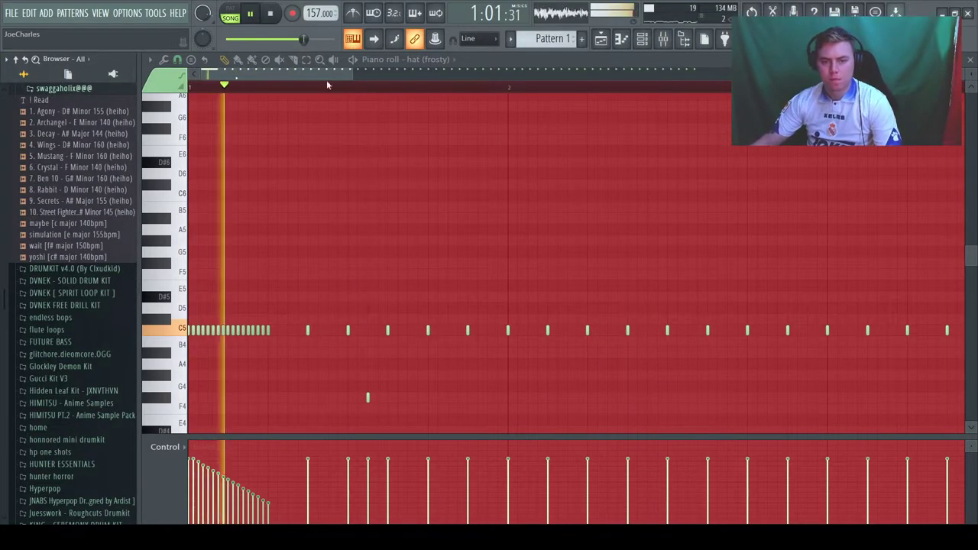
{"action": "scroll", "coordinate": [333, 82], "scroll_direction": "down", "scroll_amount": 3}
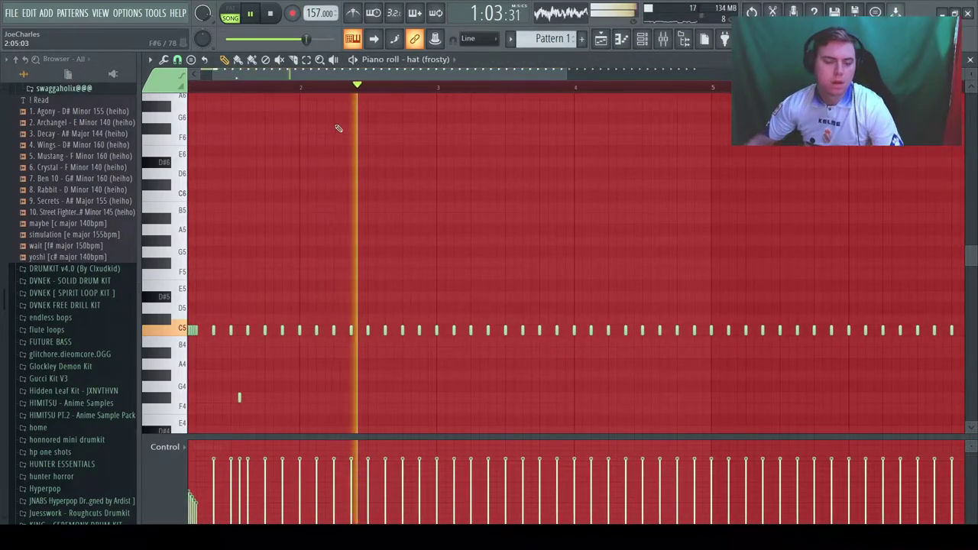
{"action": "key", "text": "space"}
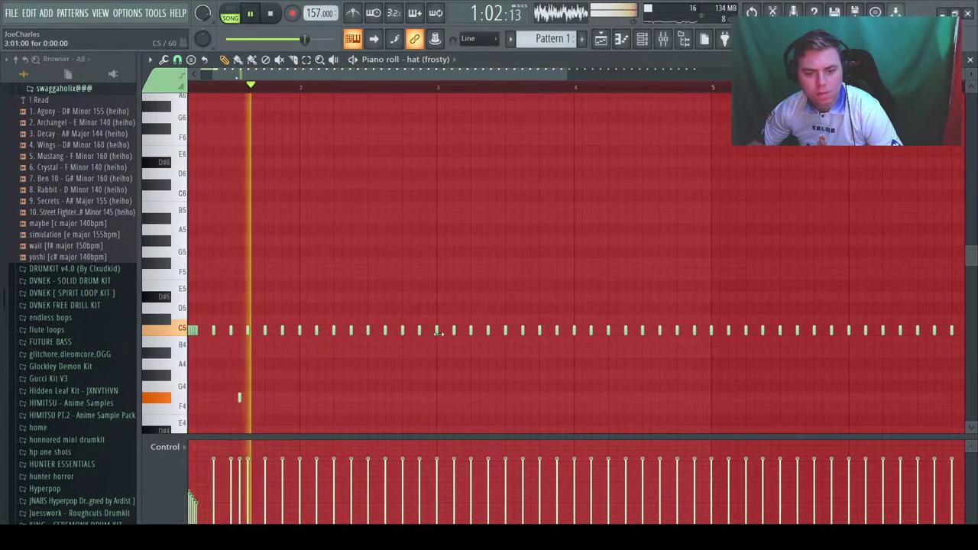
{"action": "left_click", "coordinate": [446, 330]}
{"action": "left_click", "coordinate": [458, 330]}
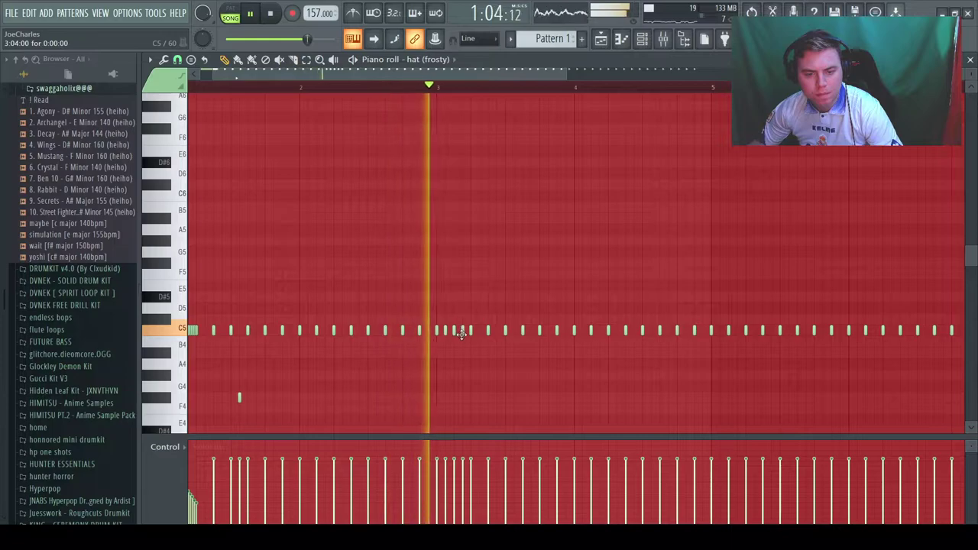
{"action": "key", "text": "space"}
{"action": "key", "text": "space"}
{"action": "scroll", "coordinate": [511, 76], "scroll_direction": "up", "scroll_amount": 2}
{"action": "scroll", "coordinate": [428, 342], "scroll_direction": "up", "scroll_amount": 4}
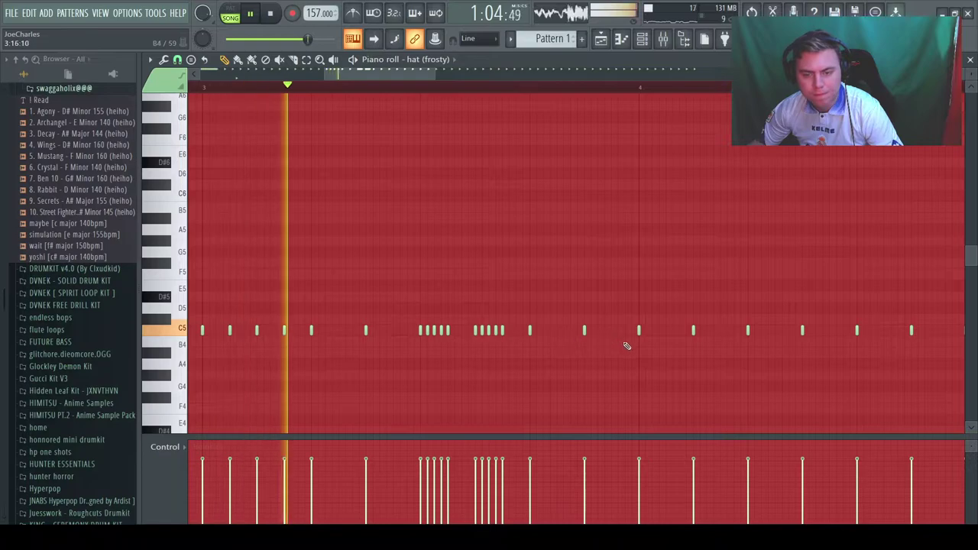
Step: Add a fast hat roll after step 13 of bar 3 that descends in semitones from B4 to F#4
{"action": "key", "text": "space"}
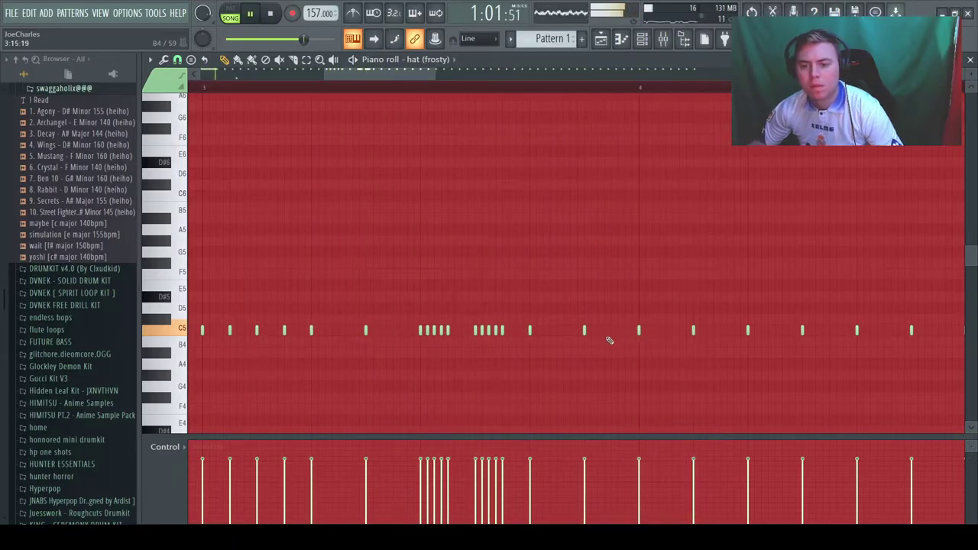
{"action": "left_click", "coordinate": [551, 354]}
{"action": "left_click", "coordinate": [545, 354]}
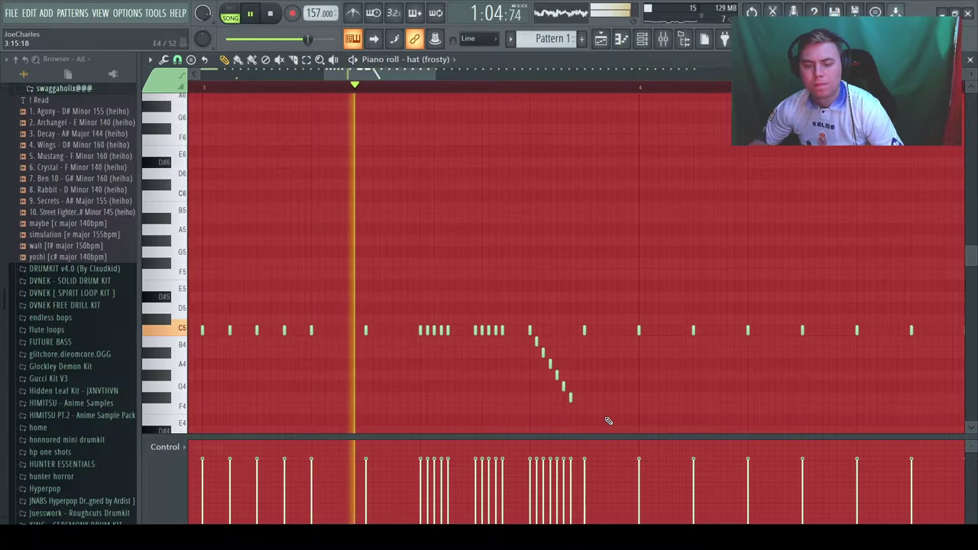
Step: Play back the hats and add a fast C5 roll across steps 5 to 7 and a hit on step 10 of bar 4
{"action": "key", "text": "space"}
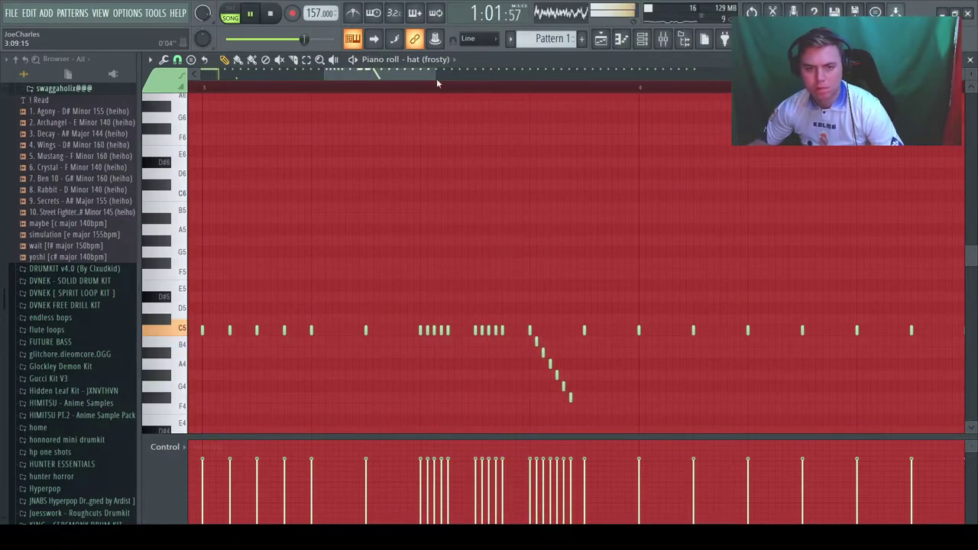
{"action": "scroll", "coordinate": [442, 86], "scroll_direction": "down", "scroll_amount": 2}
{"action": "scroll", "coordinate": [645, 264], "scroll_direction": "down", "scroll_amount": 3}
{"action": "scroll", "coordinate": [646, 264], "scroll_direction": "up", "scroll_amount": 5}
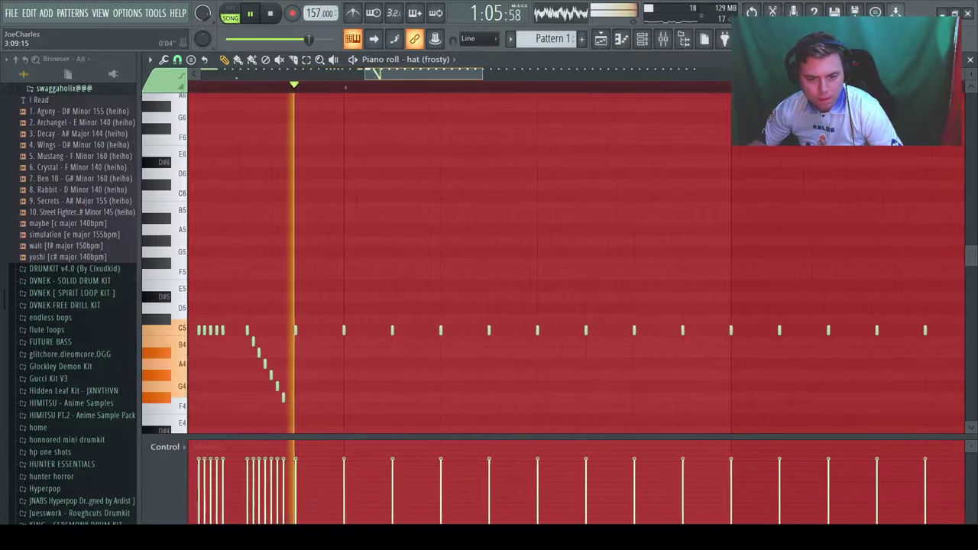
{"action": "key", "text": "space"}
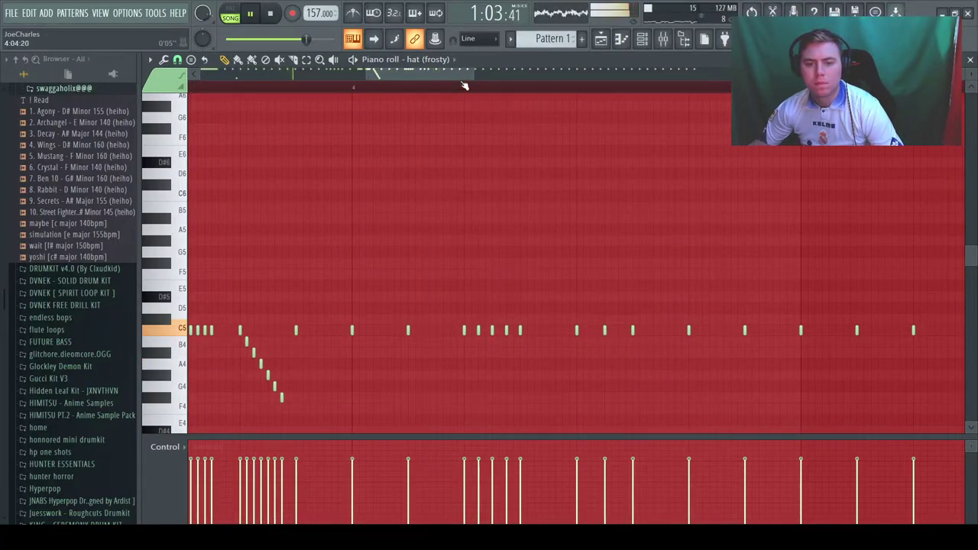
Step: Stretch the hat notes with quick legato so they touch, and replace bars 5 to 8 with a copy of bars 1 to 4
{"action": "scroll", "coordinate": [466, 85], "scroll_direction": "down", "scroll_amount": 4}
{"action": "key", "text": "ctrl+l"}
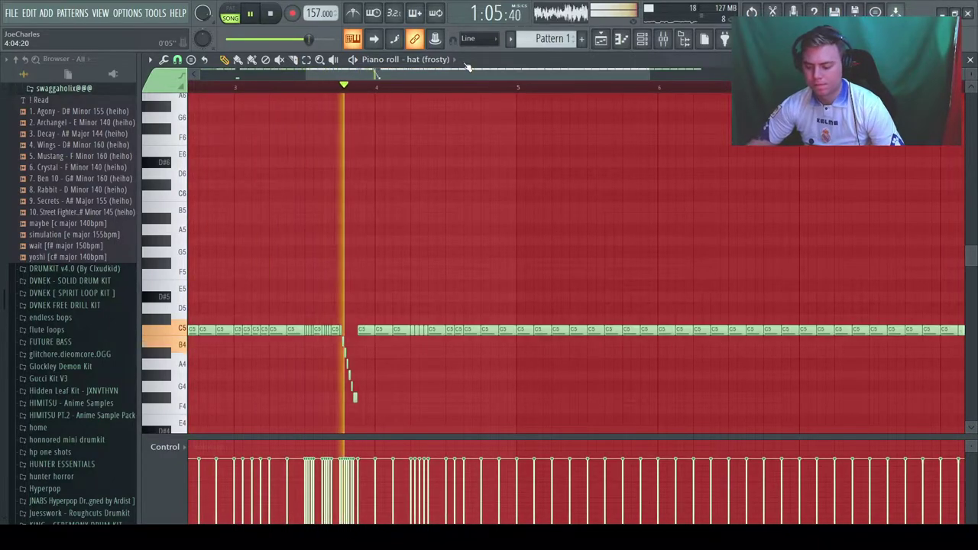
{"action": "scroll", "coordinate": [525, 78], "scroll_direction": "down", "scroll_amount": 3}
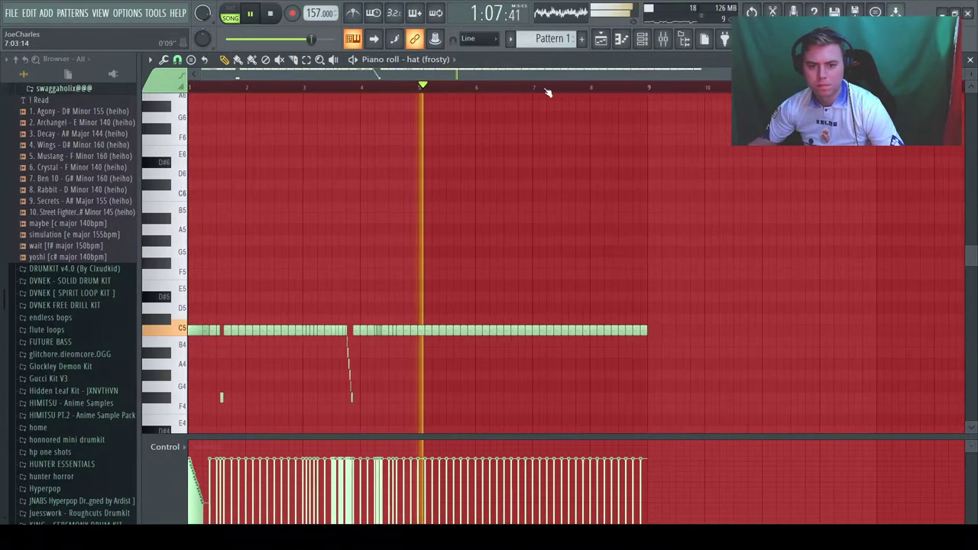
{"action": "left_click_drag", "start_coordinate": [679, 317], "coordinate": [421, 350]}
{"action": "key", "text": "Delete"}
{"action": "key", "text": "ctrl+b"}
{"action": "left_click", "coordinate": [401, 244]}
{"action": "right_click", "coordinate": [401, 244]}
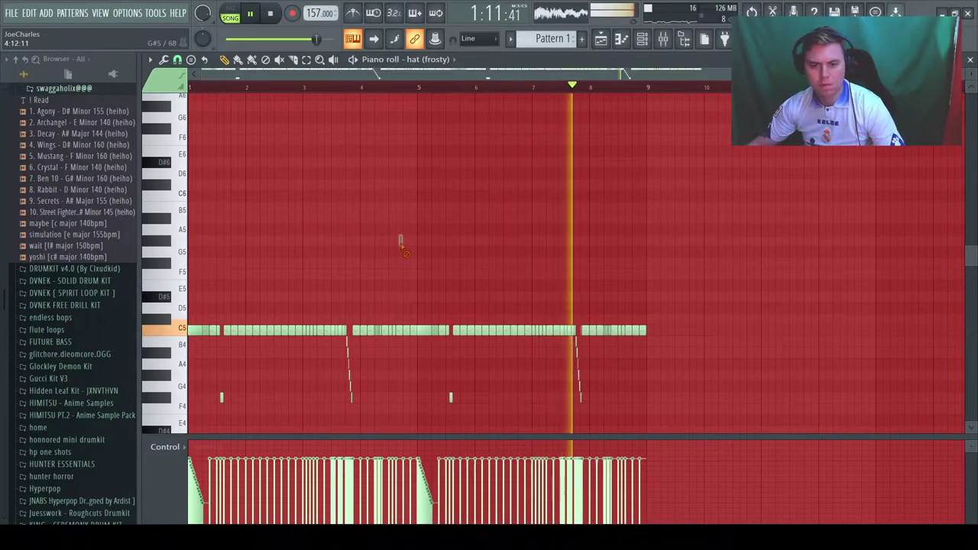
Step: Pitch the first four hats of bar 7 into a rising run of G4, G#4, A4 and A#4
{"action": "scroll", "coordinate": [580, 78], "scroll_direction": "up", "scroll_amount": 3}
{"action": "left_click_drag", "start_coordinate": [723, 75], "coordinate": [721, 74]}
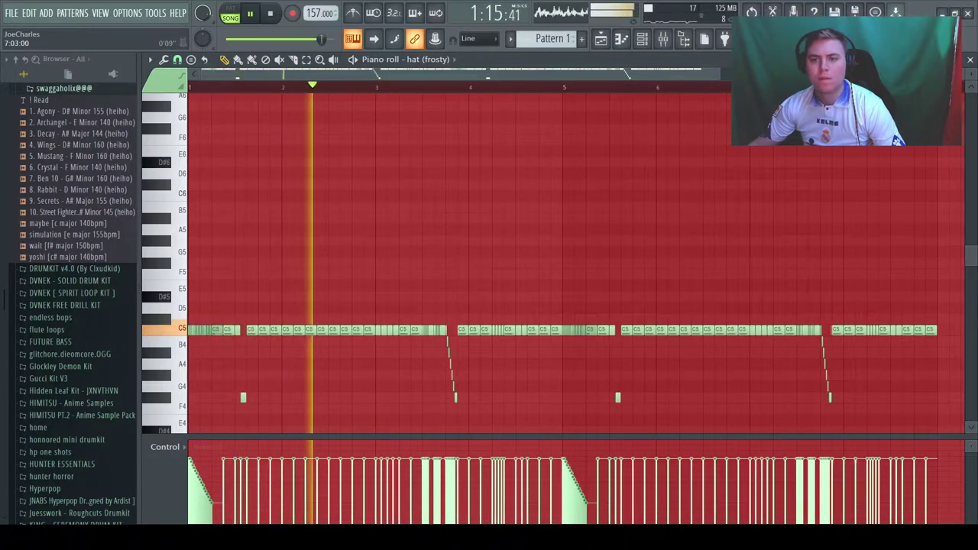
{"action": "scroll", "coordinate": [715, 71], "scroll_direction": "up", "scroll_amount": 4}
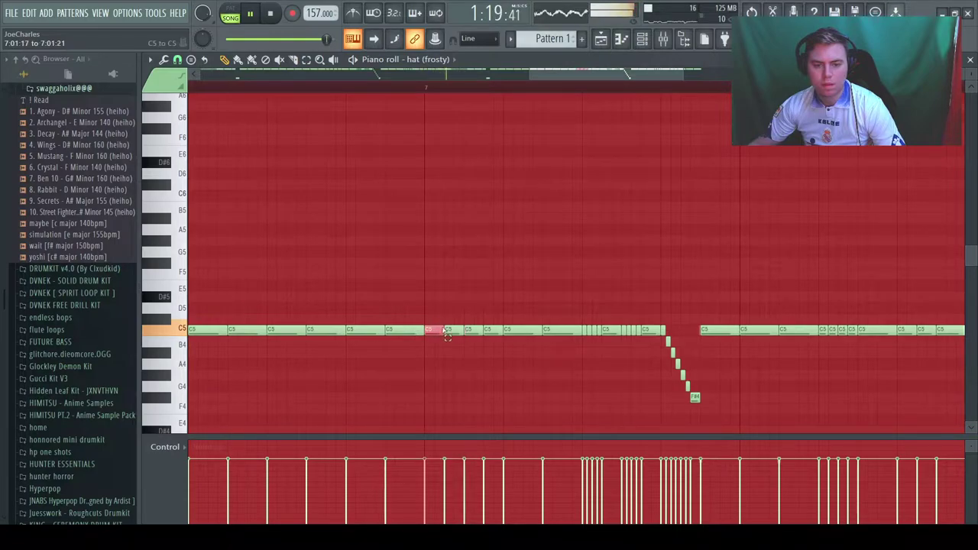
{"action": "left_click_drag", "start_coordinate": [493, 406], "coordinate": [489, 399]}
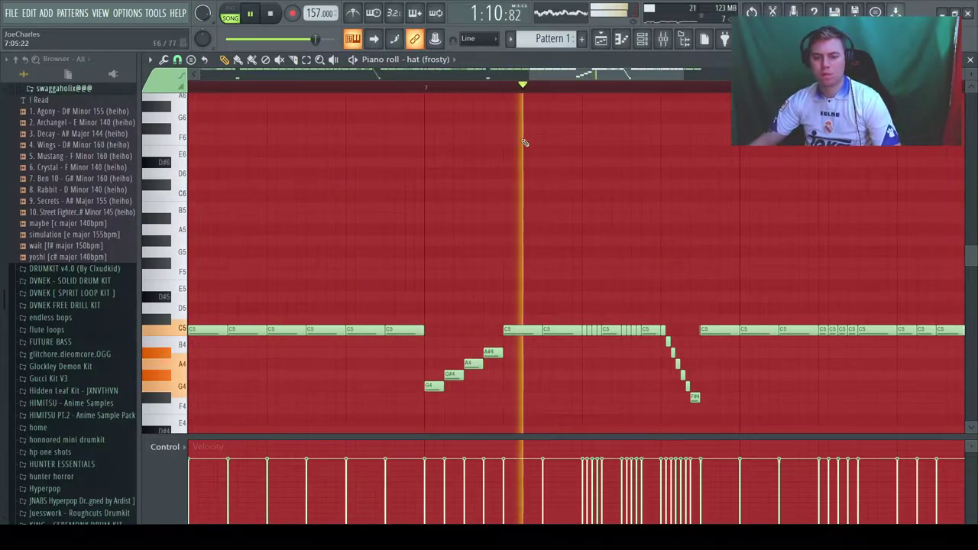
Step: Leave the hat editor and play the arrangement from bar 41 in the playlist
{"action": "left_click", "coordinate": [971, 60]}
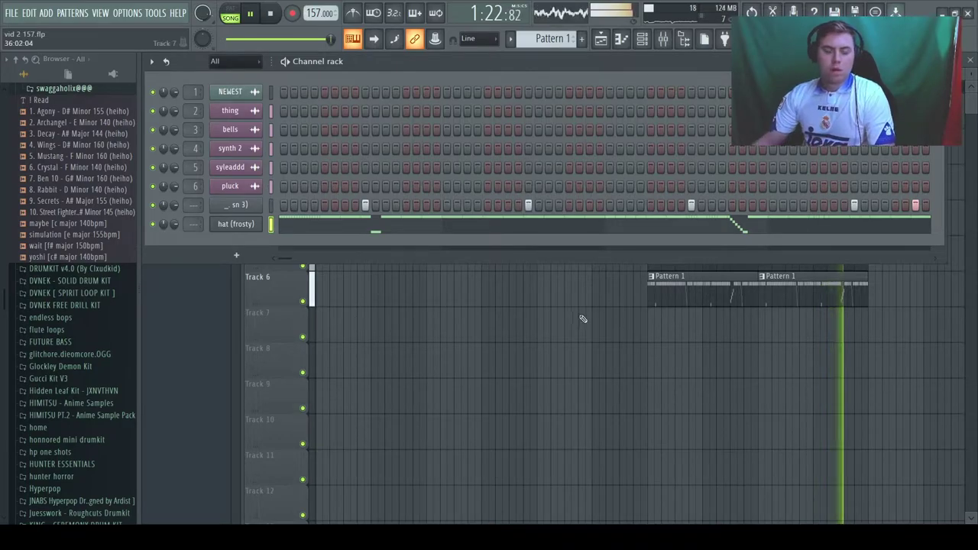
{"action": "key", "text": "F6"}
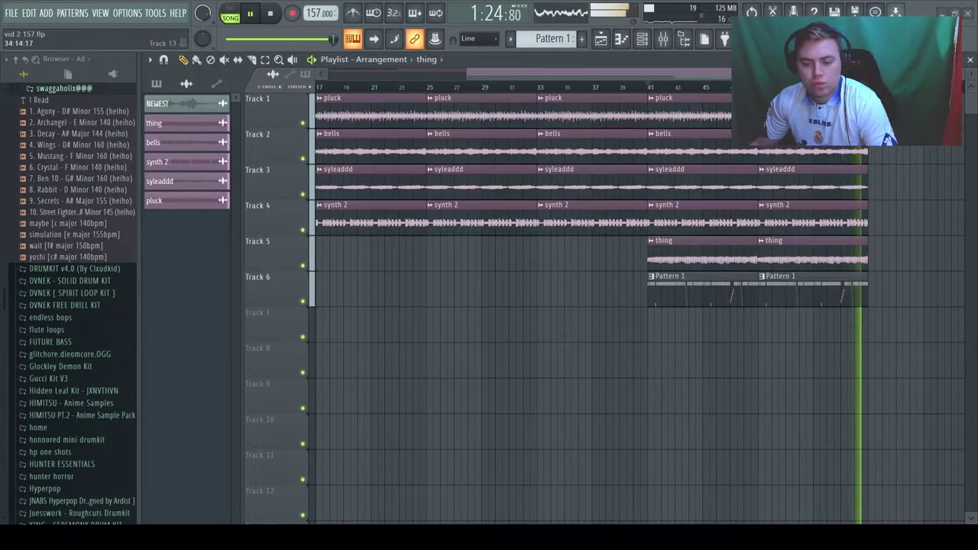
{"action": "key", "text": "space"}
{"action": "key", "text": "space"}
{"action": "left_click", "coordinate": [824, 463]}
{"action": "right_click", "coordinate": [836, 469]}
{"action": "left_click_drag", "start_coordinate": [630, 75], "coordinate": [700, 56]}
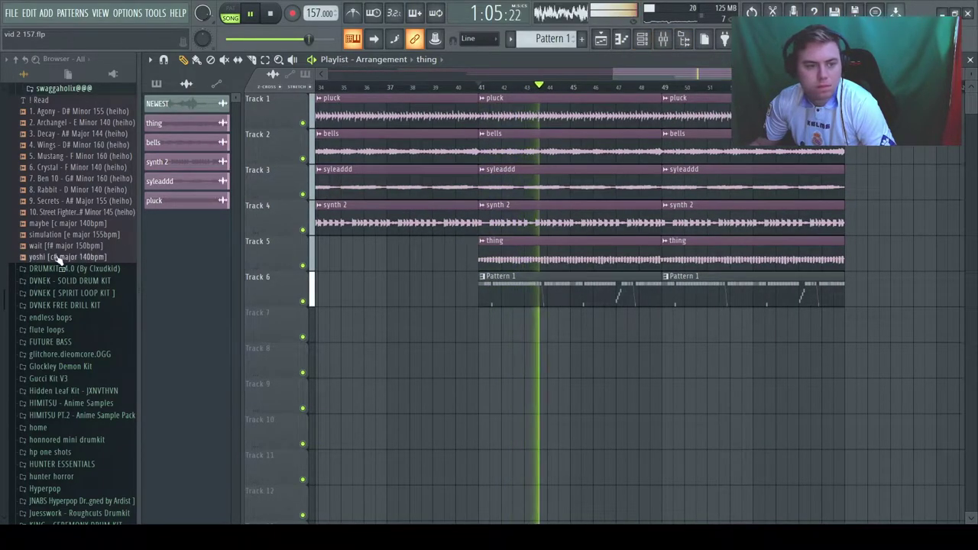
Step: Load 808 (frosty) from the RIPSQUAD drumkit's 808s folder as a new channel below the hat
{"action": "scroll", "coordinate": [55, 326], "scroll_direction": "up", "scroll_amount": 4}
{"action": "left_click", "coordinate": [58, 188]}
{"action": "left_click", "coordinate": [55, 200]}
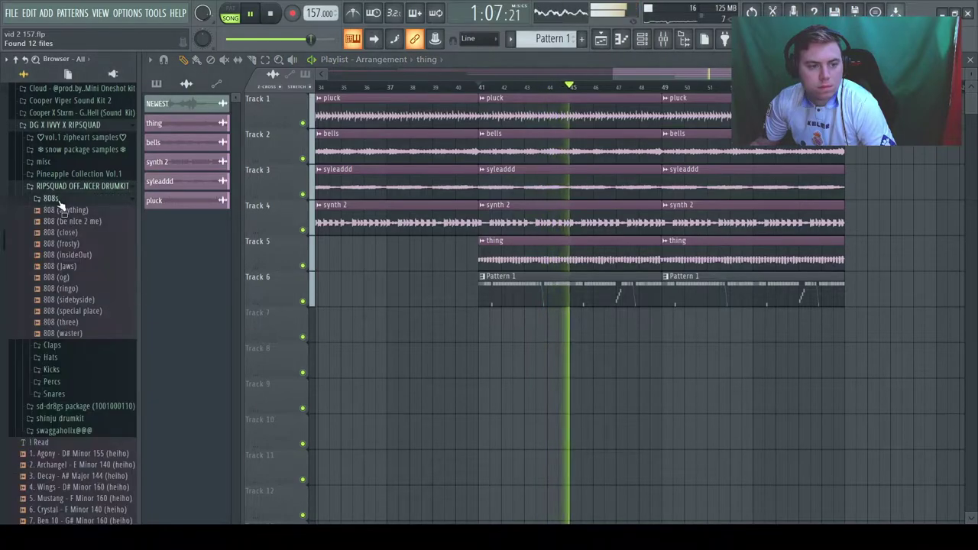
{"action": "key", "text": "space"}
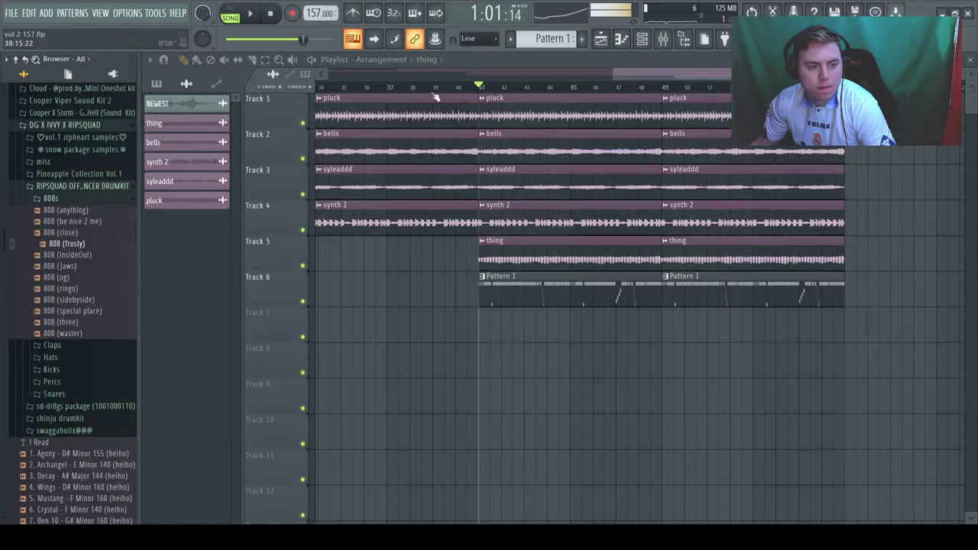
{"action": "left_click", "coordinate": [640, 41]}
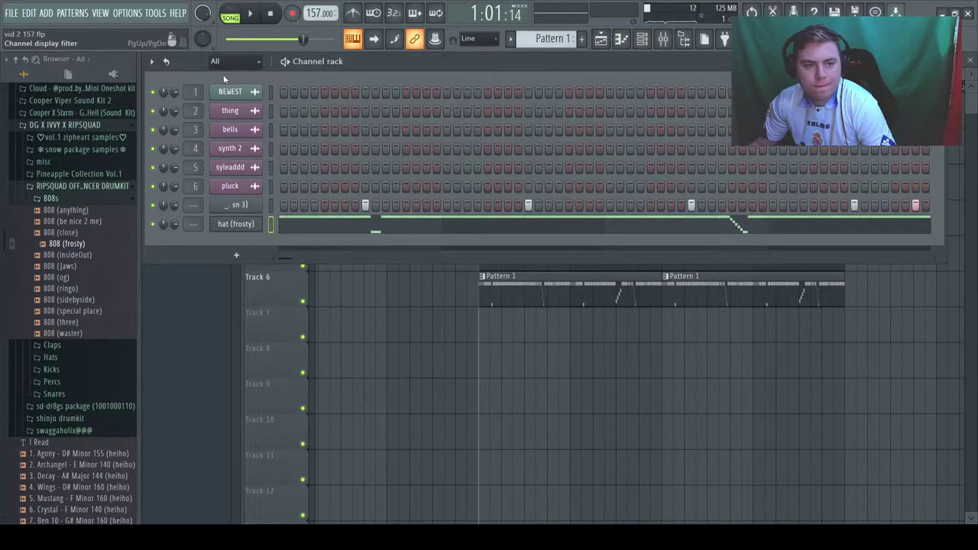
{"action": "left_click_drag", "start_coordinate": [198, 236], "coordinate": [200, 238]}
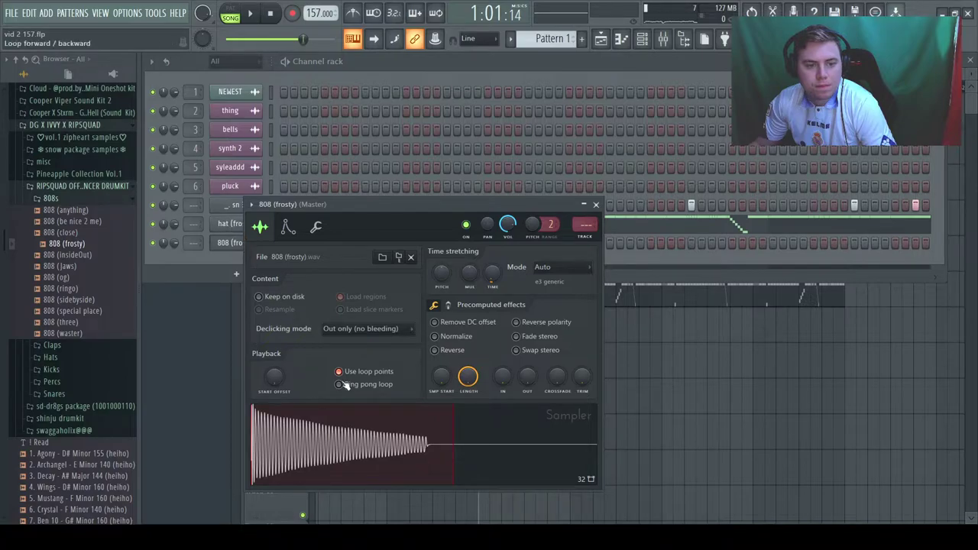
Step: Enable the 808 sampler's volume envelope with a release time of 0% and close its settings
{"action": "left_click_drag", "start_coordinate": [494, 271], "coordinate": [509, 299]}
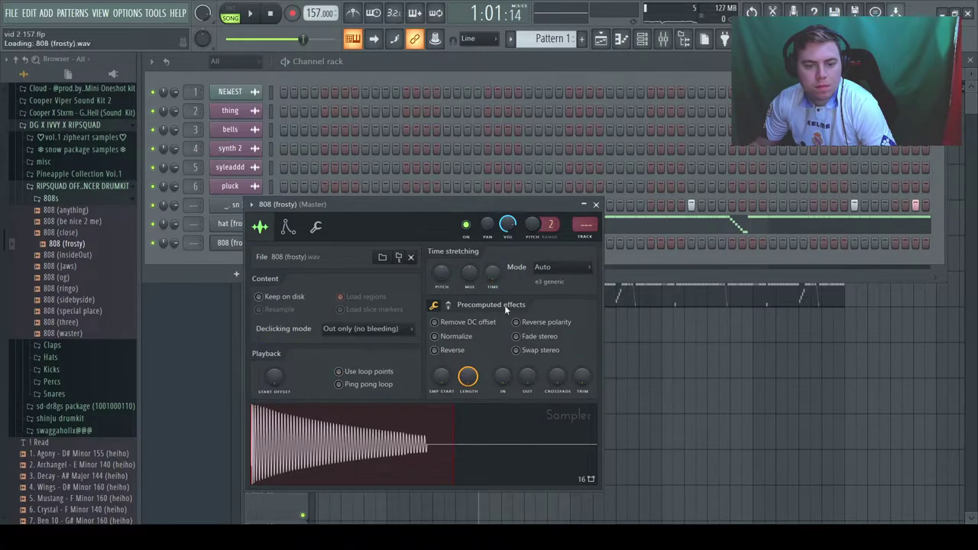
{"action": "left_click", "coordinate": [316, 227]}
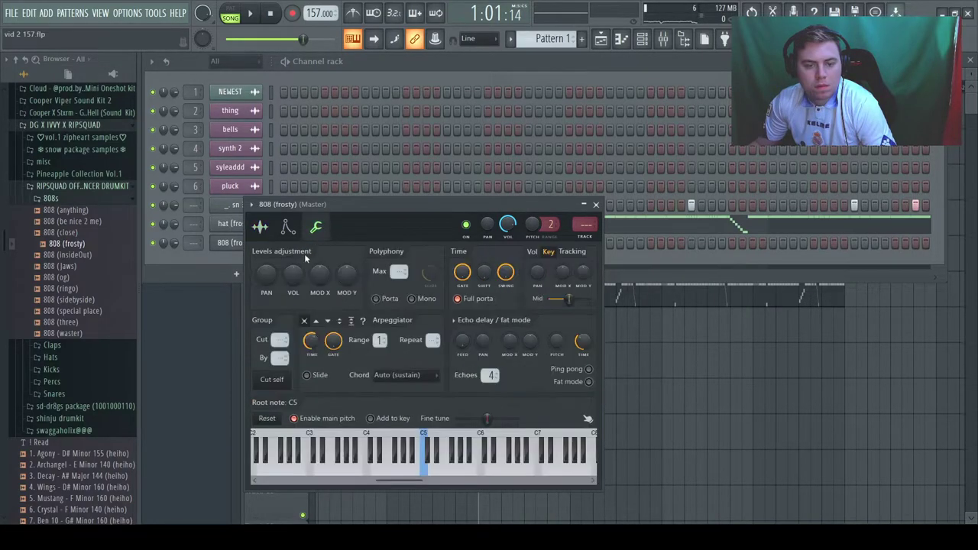
{"action": "left_click", "coordinate": [288, 229]}
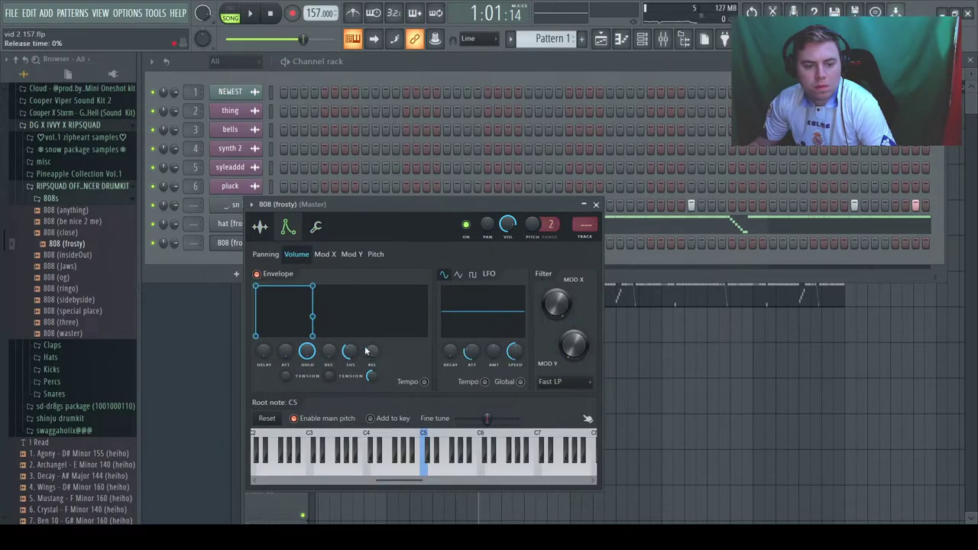
{"action": "left_click", "coordinate": [596, 204]}
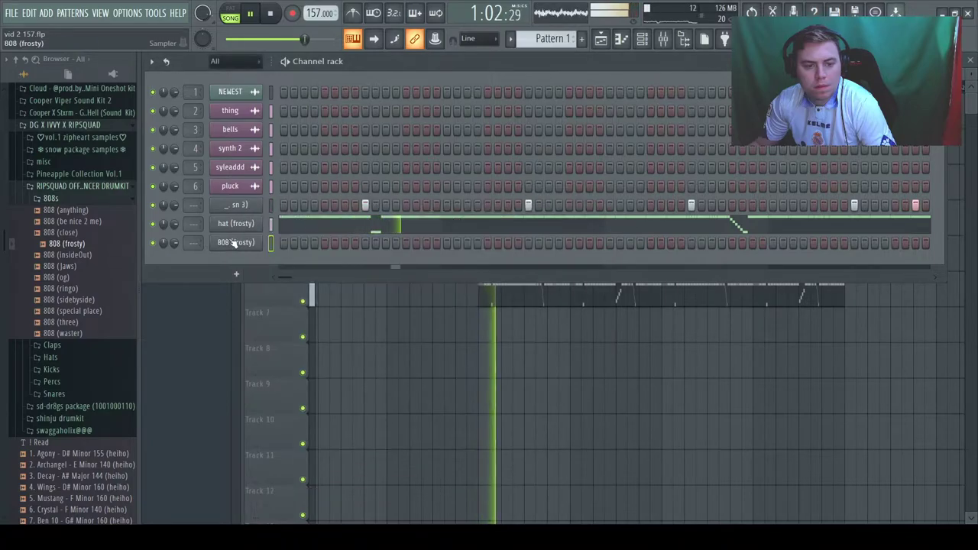
Step: Open the 808 channel's notes and lengthen the C5 note at the start to fill bar 1, checking it with playback
{"action": "key", "text": "F7"}
{"action": "key", "text": "space"}
{"action": "key", "text": "space"}
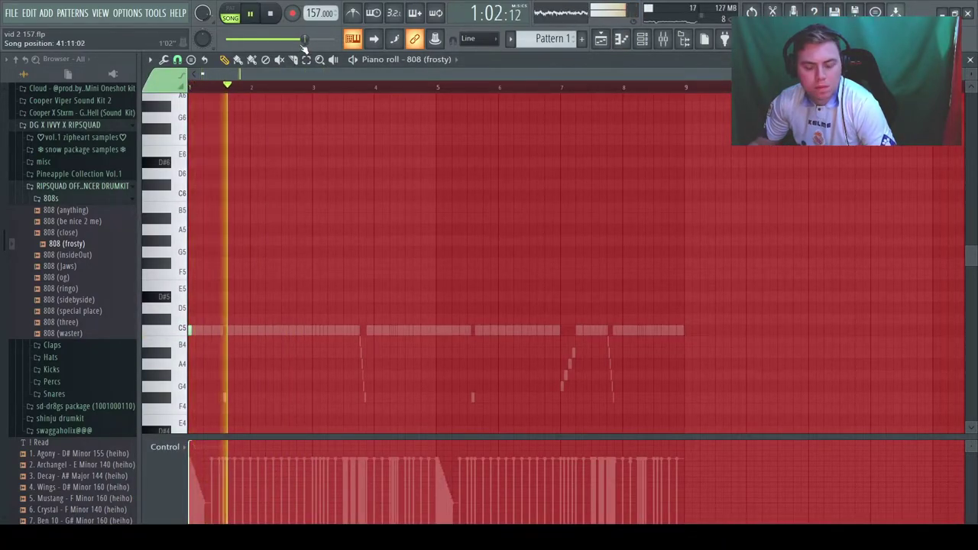
{"action": "scroll", "coordinate": [306, 73], "scroll_direction": "up", "scroll_amount": 3}
{"action": "key", "text": "space"}
{"action": "key", "text": "space"}
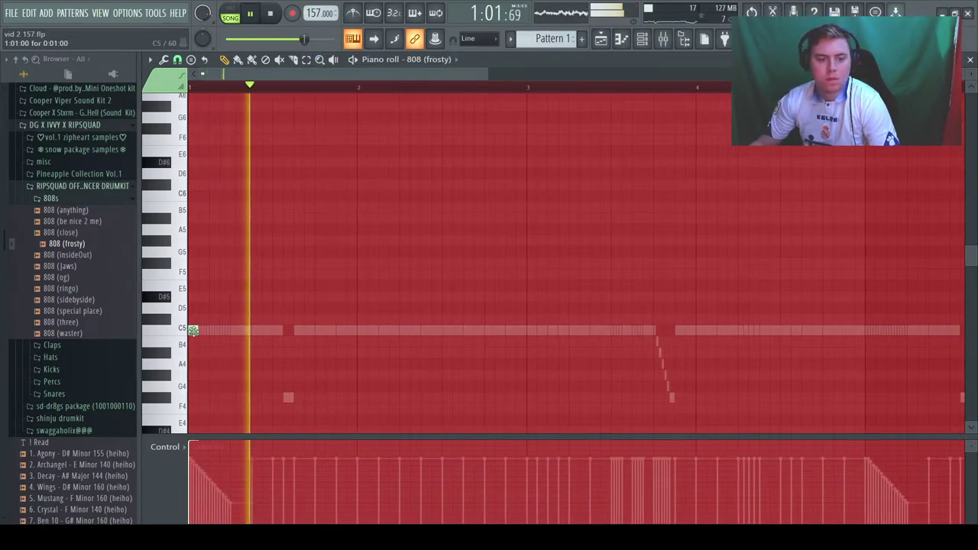
{"action": "left_click_drag", "start_coordinate": [275, 338], "coordinate": [375, 345]}
{"action": "key", "text": "space"}
{"action": "key", "text": "space"}
Step: Place a C5 808 note on step 11 of bar 2 and shorten it to four steps
{"action": "left_click", "coordinate": [489, 329]}
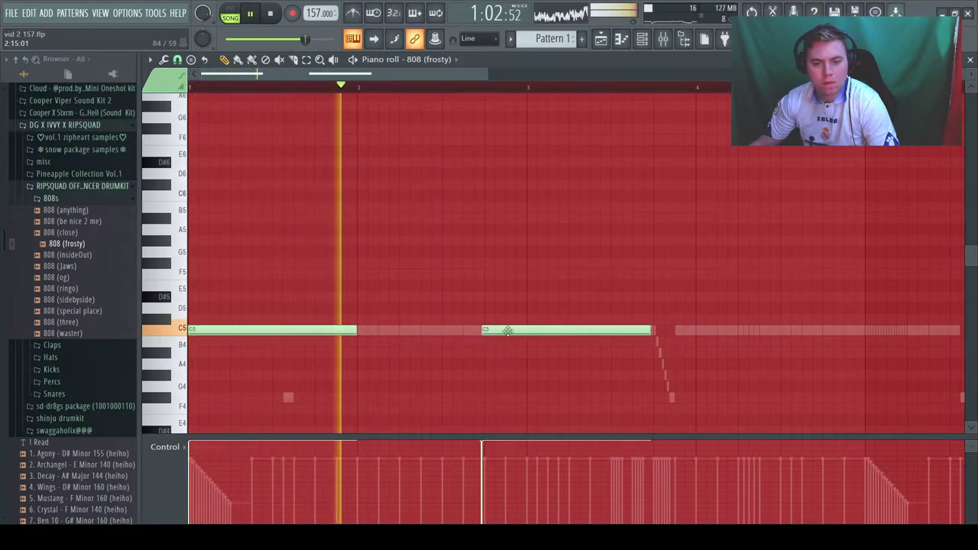
{"action": "key", "text": "space"}
{"action": "key", "text": "space"}
{"action": "mouse_move", "coordinate": [549, 335]}
{"action": "left_mouse_down"}
{"action": "mouse_move", "coordinate": [513, 334]}
{"action": "mouse_move", "coordinate": [531, 341]}
{"action": "left_mouse_up"}
{"action": "key", "text": "space"}
{"action": "key", "text": "space"}
{"action": "left_click_drag", "start_coordinate": [630, 332], "coordinate": [506, 330]}
Step: Add a two-step C5 808 note on step 15 of bar 2 and a four-step one at the start of bar 3
{"action": "left_click", "coordinate": [511, 310]}
{"action": "left_click", "coordinate": [561, 362]}
{"action": "right_click", "coordinate": [563, 362]}
{"action": "left_click", "coordinate": [574, 331]}
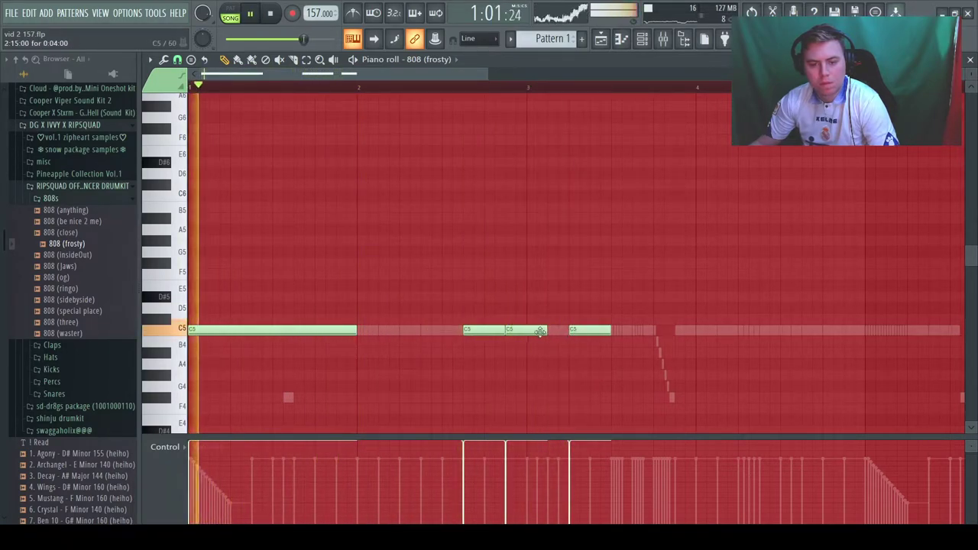
{"action": "left_click_drag", "start_coordinate": [545, 334], "coordinate": [525, 339]}
{"action": "left_click_drag", "start_coordinate": [584, 334], "coordinate": [540, 336]}
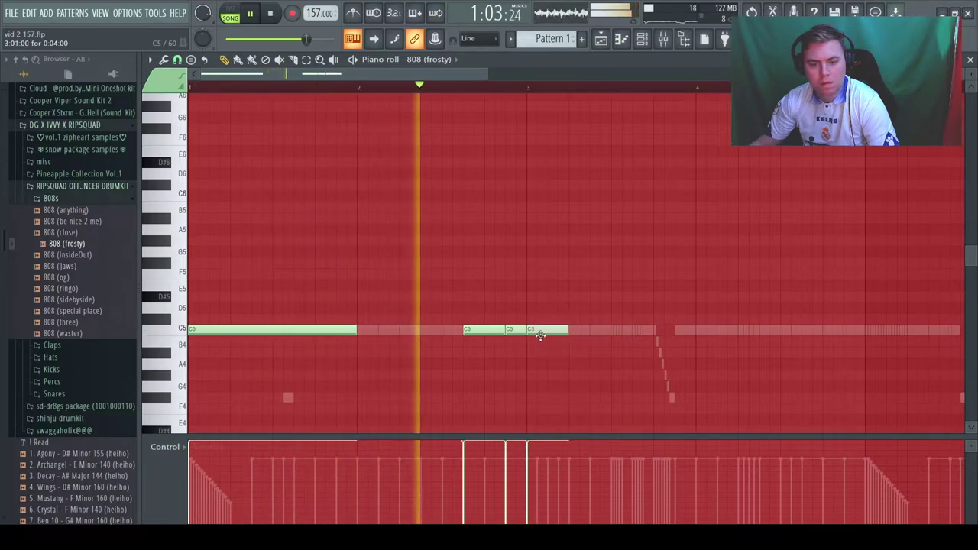
Step: Extend the bar 3 808 note to about 12 steps and discard a trial A#4 note after it
{"action": "left_click", "coordinate": [620, 353]}
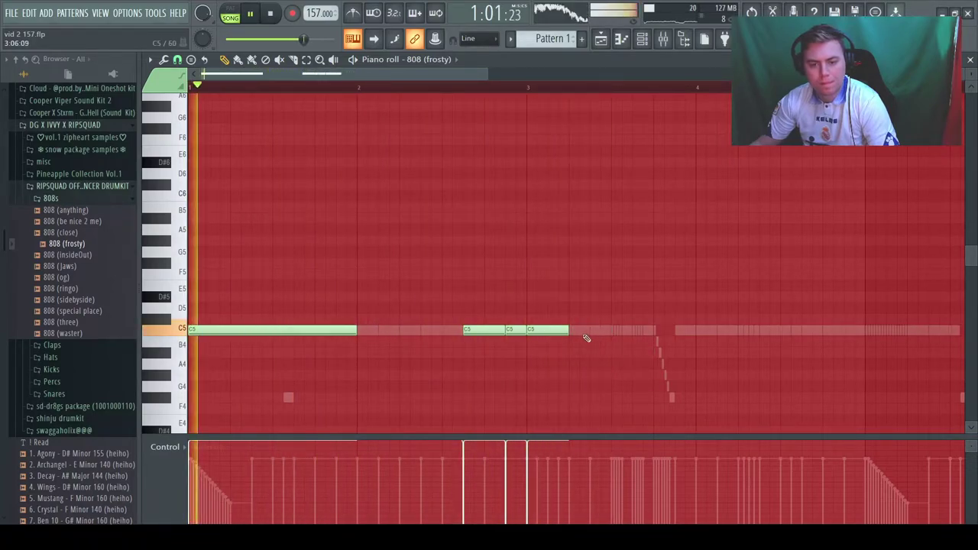
{"action": "left_click_drag", "start_coordinate": [568, 330], "coordinate": [655, 331]}
{"action": "left_click", "coordinate": [662, 352]}
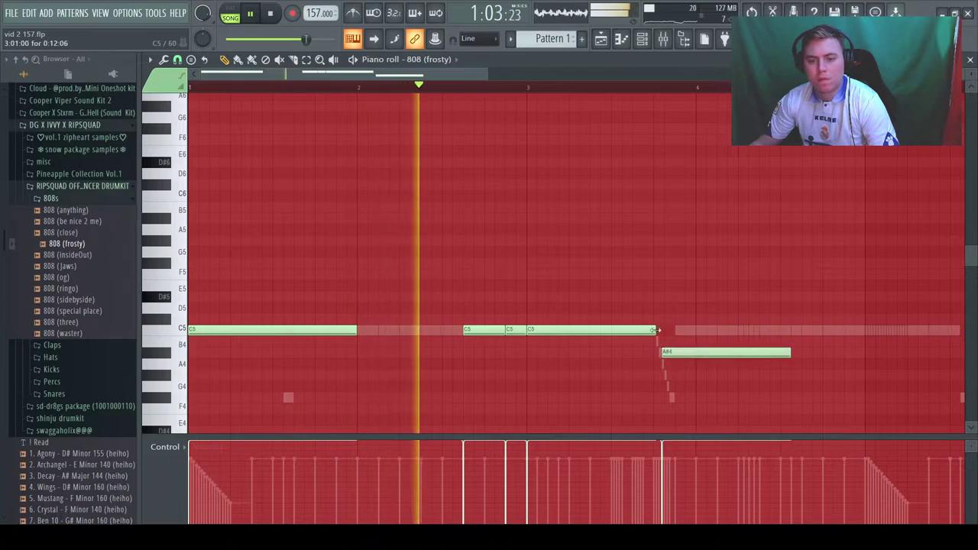
{"action": "right_click", "coordinate": [672, 352]}
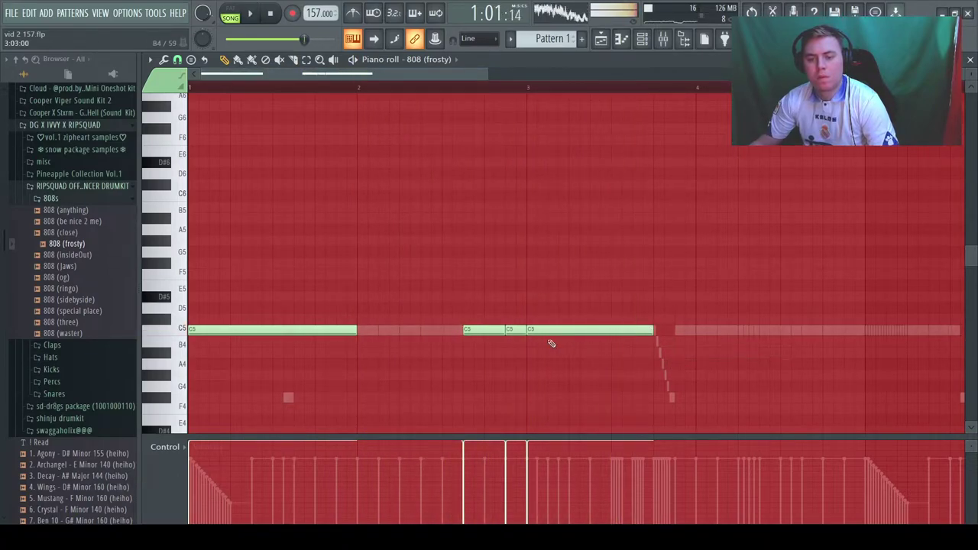
Step: Try the 808 notes at C6, D6, D#6 and E6 to match the melody's key, and transpose them all to D#5
{"action": "key", "text": "ctrl+Up"}
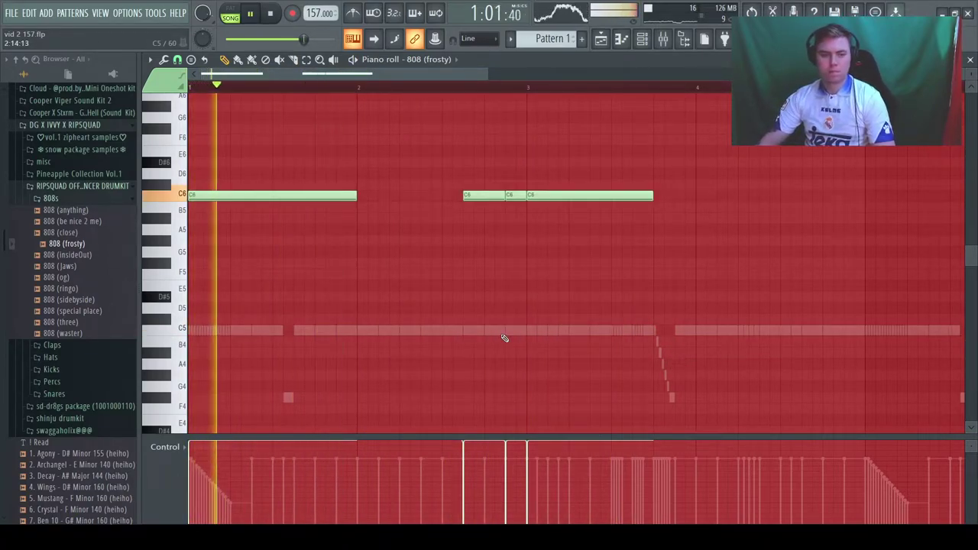
{"action": "key", "text": "shift+Up"}
{"action": "key", "text": "shift+Up"}
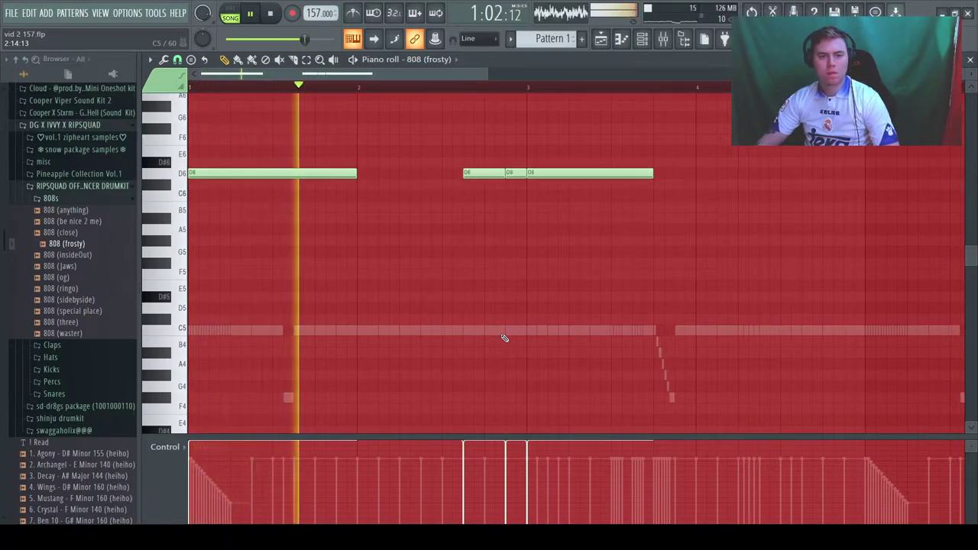
{"action": "key", "text": "shift+Up"}
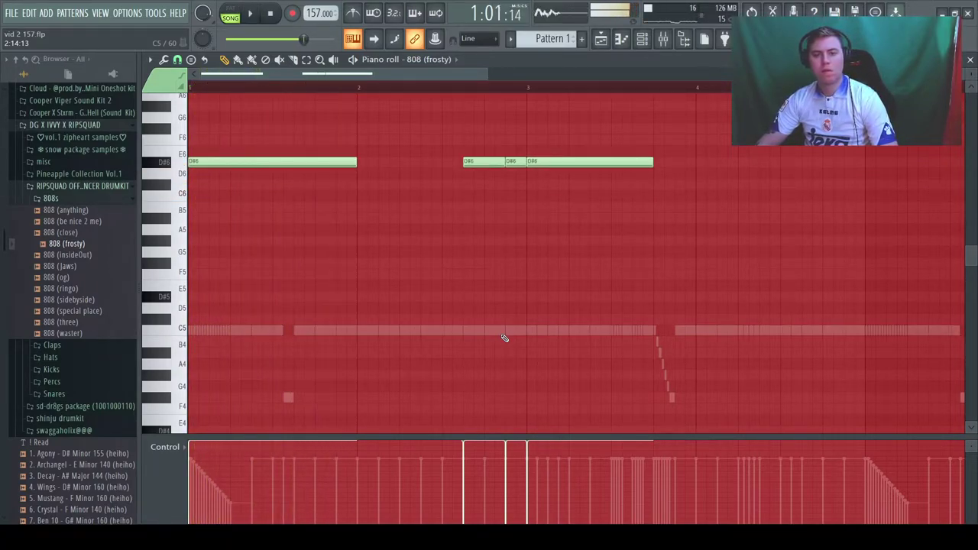
{"action": "key", "text": "shift+Up"}
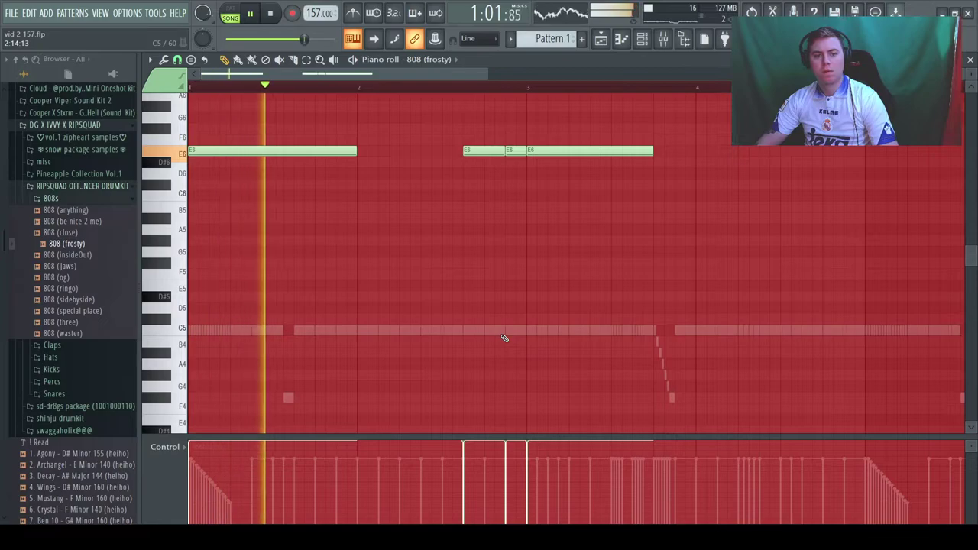
{"action": "key", "text": "shift+Down"}
{"action": "key", "text": "ctrl+Down"}
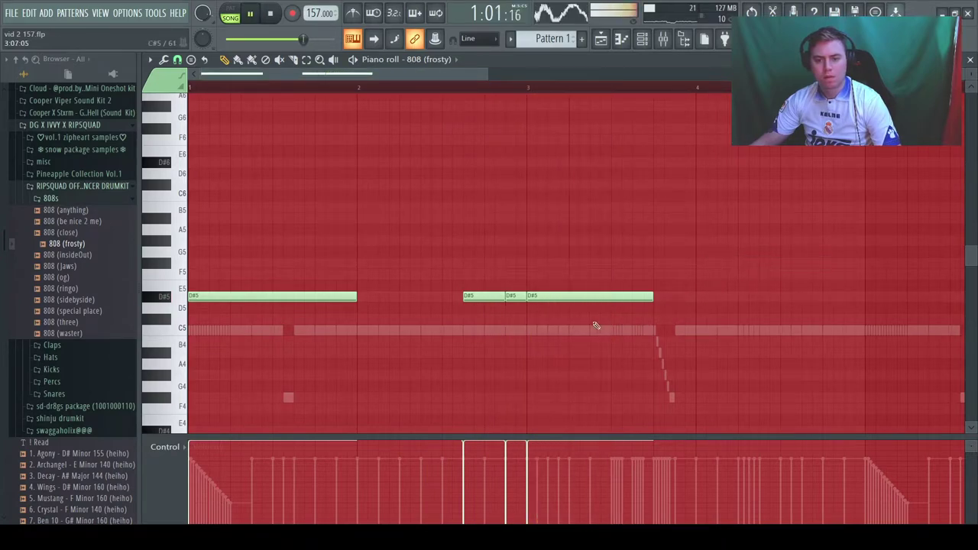
Step: Lower the long 808 note in bar 3 to B4 and discard a trial note in bar 4
{"action": "left_click_drag", "start_coordinate": [559, 300], "coordinate": [558, 324]}
{"action": "left_click", "coordinate": [714, 297]}
{"action": "right_click", "coordinate": [729, 297]}
{"action": "left_click_drag", "start_coordinate": [624, 320], "coordinate": [624, 342]}
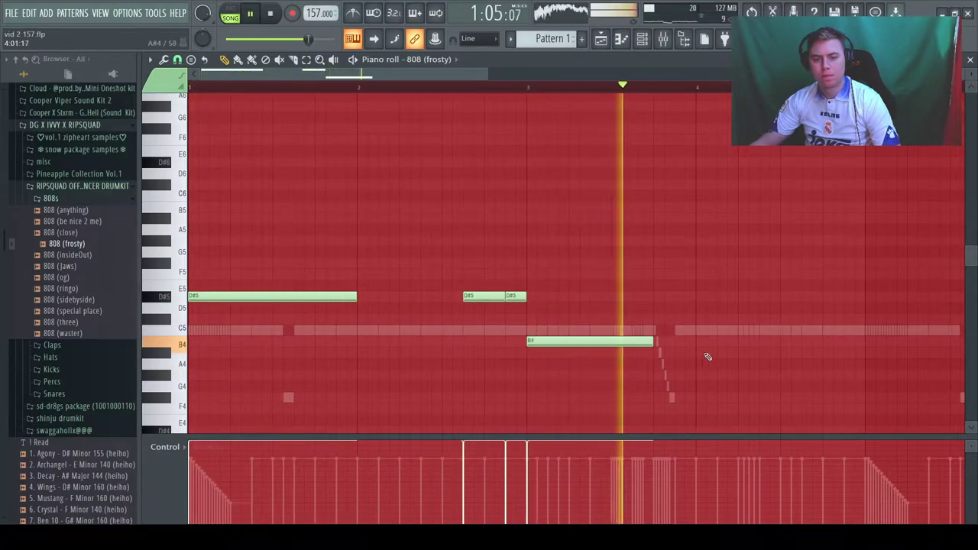
{"action": "scroll", "coordinate": [472, 73], "scroll_direction": "down", "scroll_amount": 2}
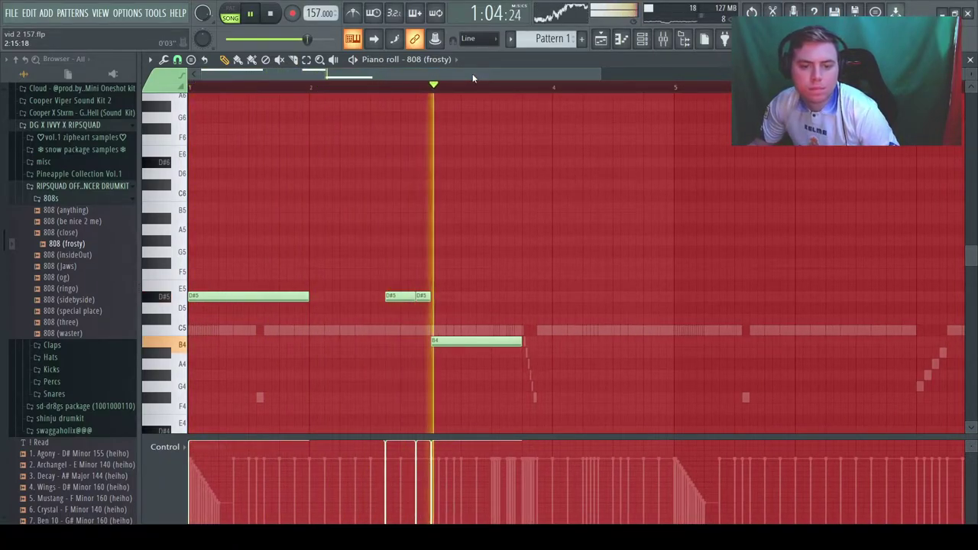
Step: Add six-step 808 notes at C5 on step 5 and F#5 on step 11 of bar 4, and a D#5 at bar 5
{"action": "left_click", "coordinate": [585, 331]}
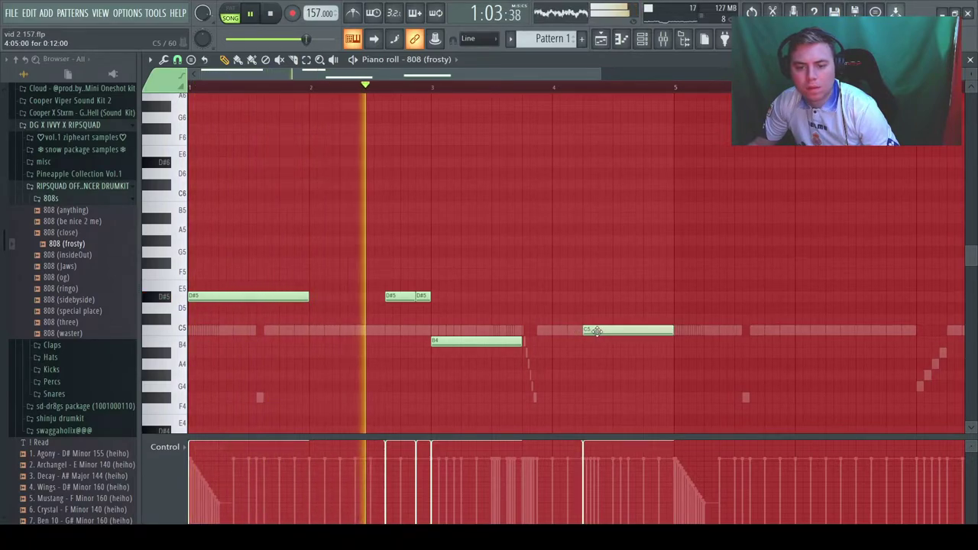
{"action": "left_click_drag", "start_coordinate": [673, 331], "coordinate": [624, 332]}
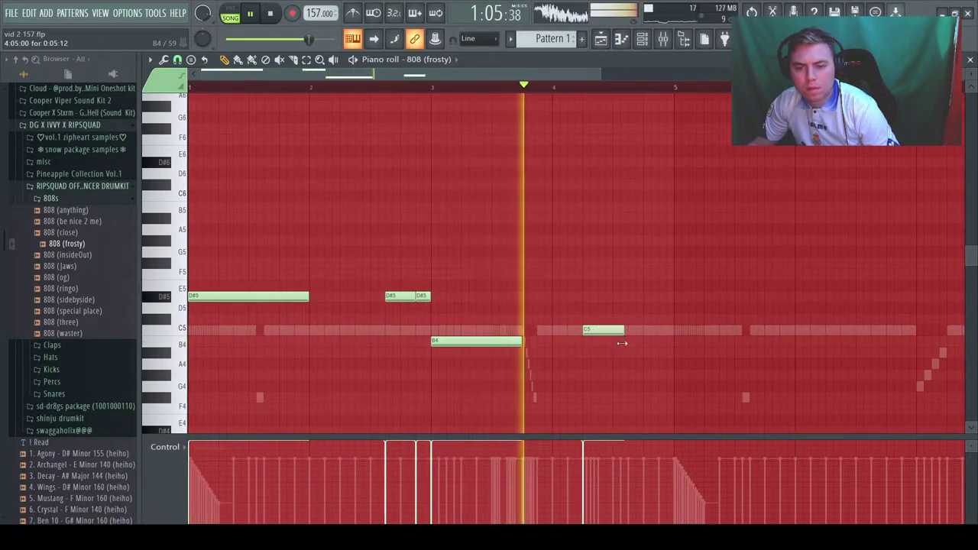
{"action": "key", "text": "ctrl+z"}
{"action": "key", "text": "space"}
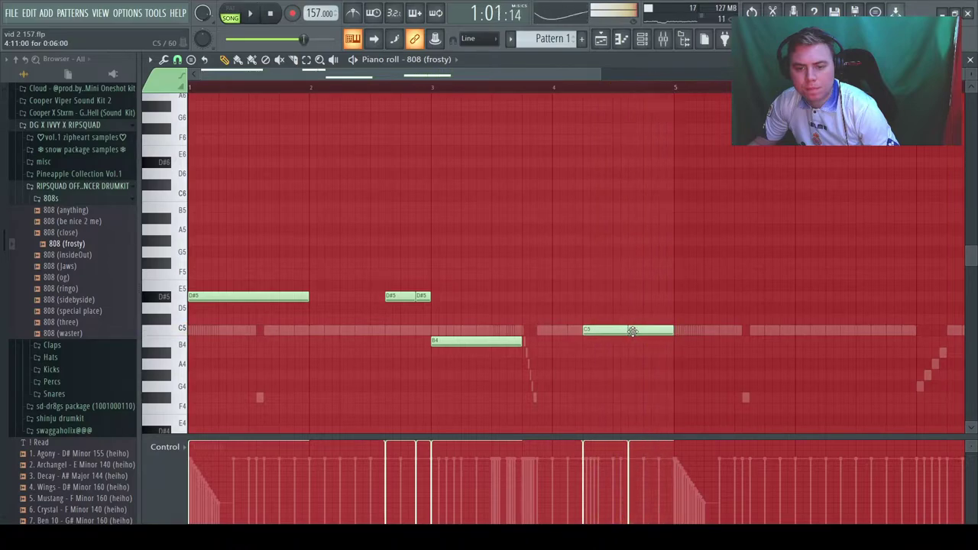
{"action": "key", "text": "space"}
{"action": "left_click", "coordinate": [678, 297]}
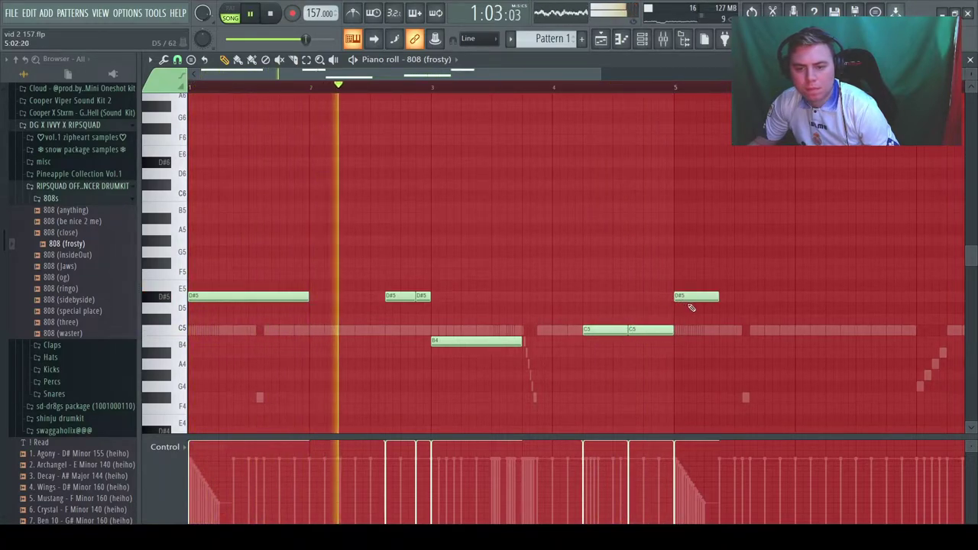
{"action": "left_click_drag", "start_coordinate": [642, 331], "coordinate": [642, 262]}
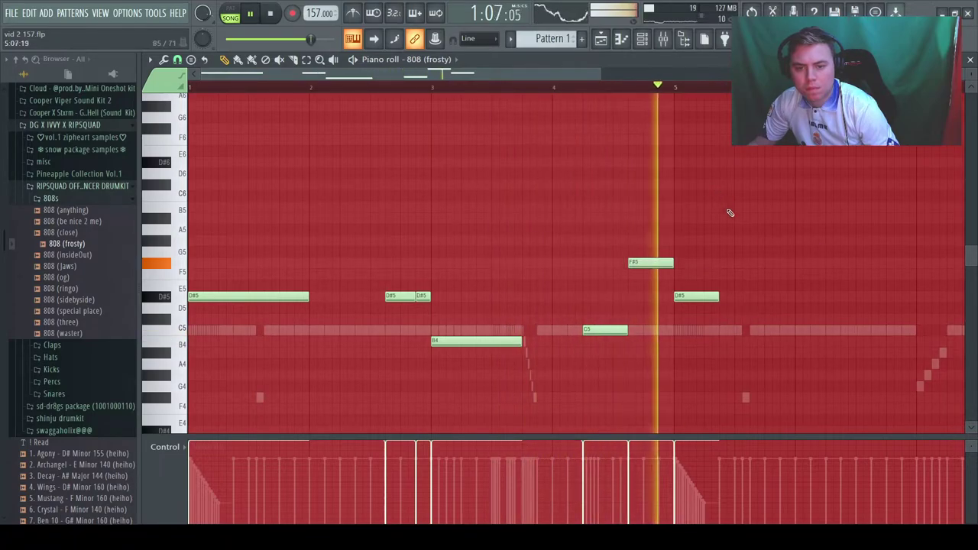
Step: Extend the D#5 808 note at bar 5 to 20 steps, with a 12-step D#5 note following it up to bar 7
{"action": "scroll", "coordinate": [637, 188], "scroll_direction": "up", "scroll_amount": 2}
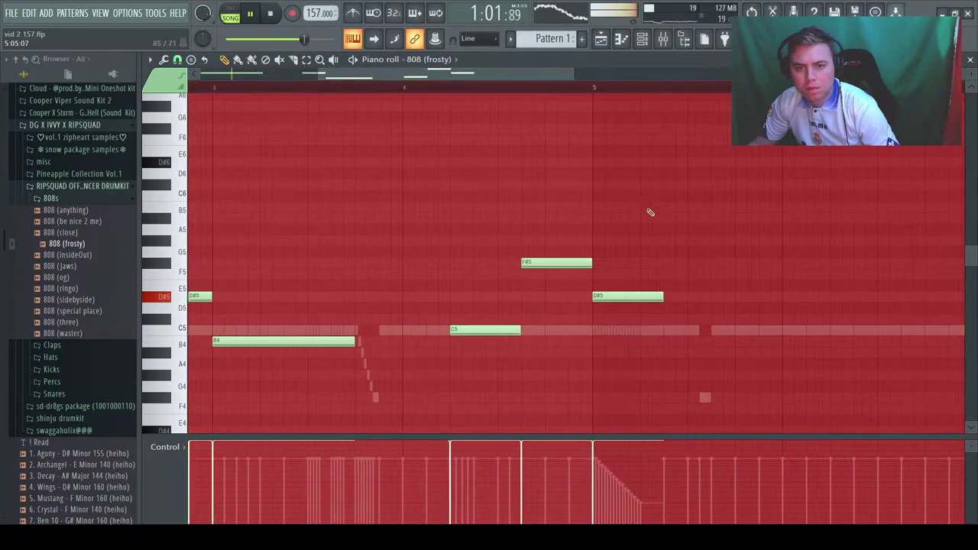
{"action": "left_click_drag", "start_coordinate": [723, 313], "coordinate": [738, 306]}
{"action": "left_click", "coordinate": [740, 297]}
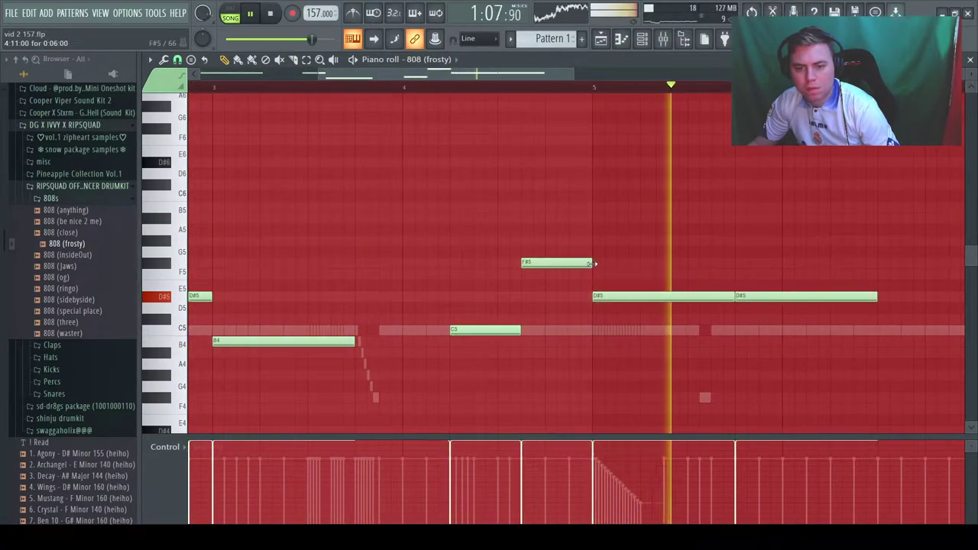
{"action": "key", "text": "space"}
{"action": "key", "text": "space"}
{"action": "scroll", "coordinate": [517, 75], "scroll_direction": "down", "scroll_amount": 2}
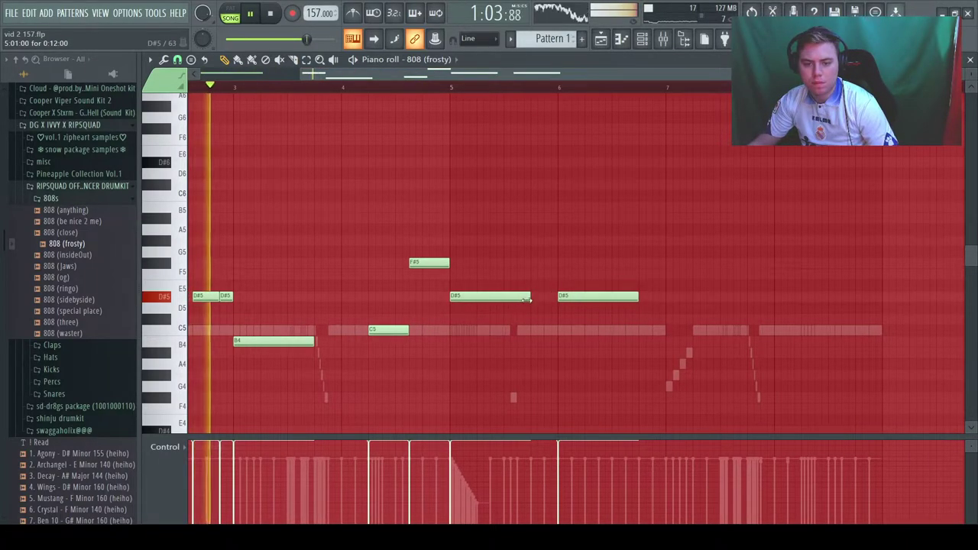
{"action": "left_click_drag", "start_coordinate": [528, 299], "coordinate": [558, 299]}
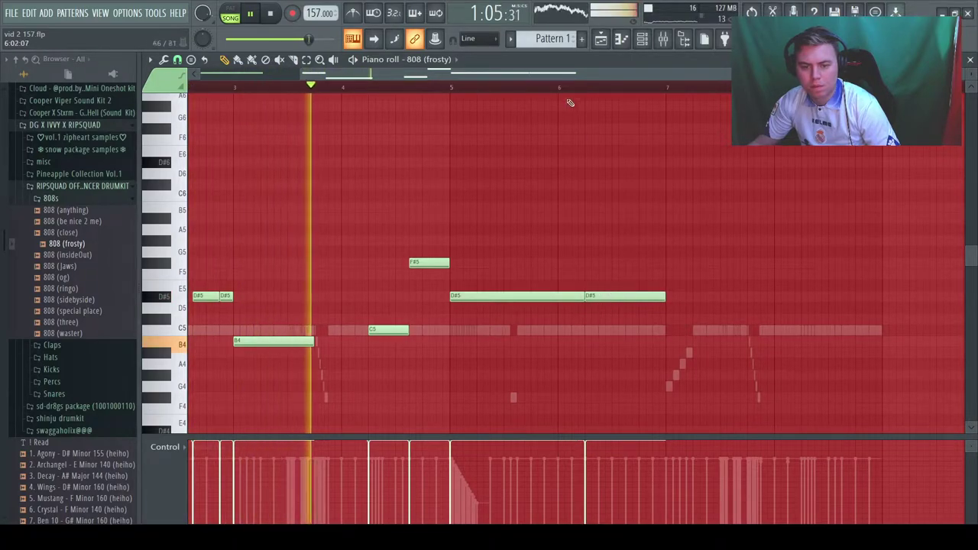
Step: Shorten the second D#5 808 note in bar 6 to six steps and add another six-step D#5 on step 11
{"action": "scroll", "coordinate": [767, 84], "scroll_direction": "up", "scroll_amount": 2}
{"action": "left_click_drag", "start_coordinate": [625, 299], "coordinate": [567, 312]}
{"action": "left_click", "coordinate": [574, 297]}
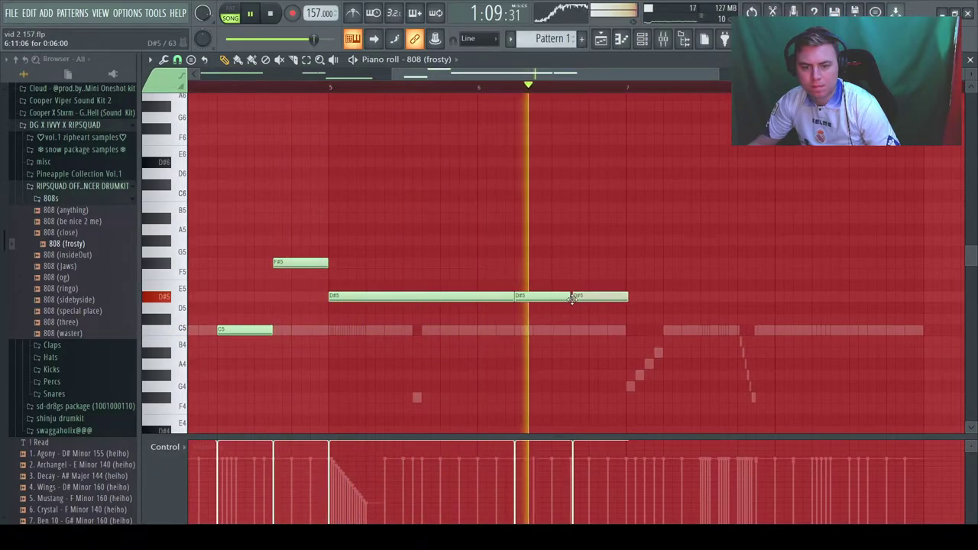
Step: Add three consecutive B4 808 notes from the start of bar 7, followed by three six-step D#5 notes up to the end of bar 8
{"action": "key", "text": "space"}
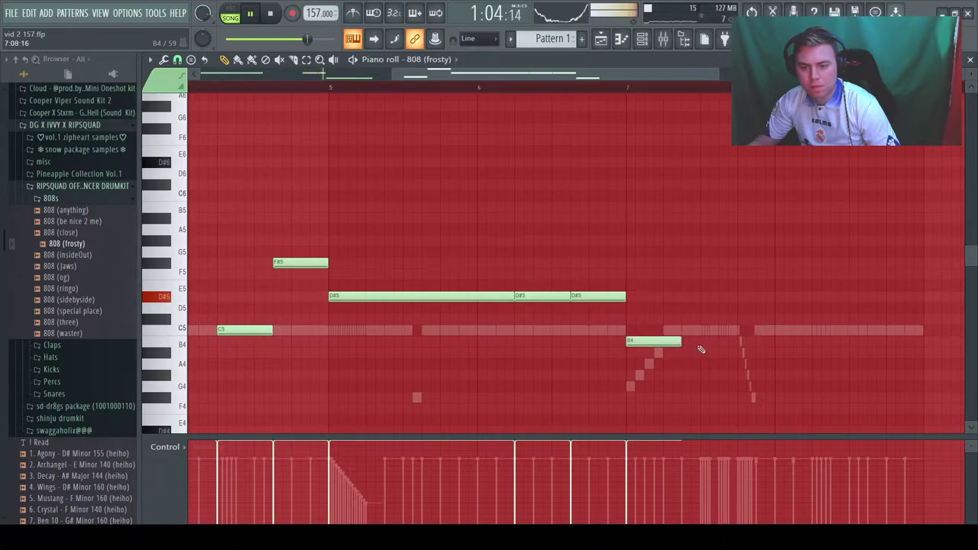
{"action": "left_click_drag", "start_coordinate": [741, 348], "coordinate": [756, 342]}
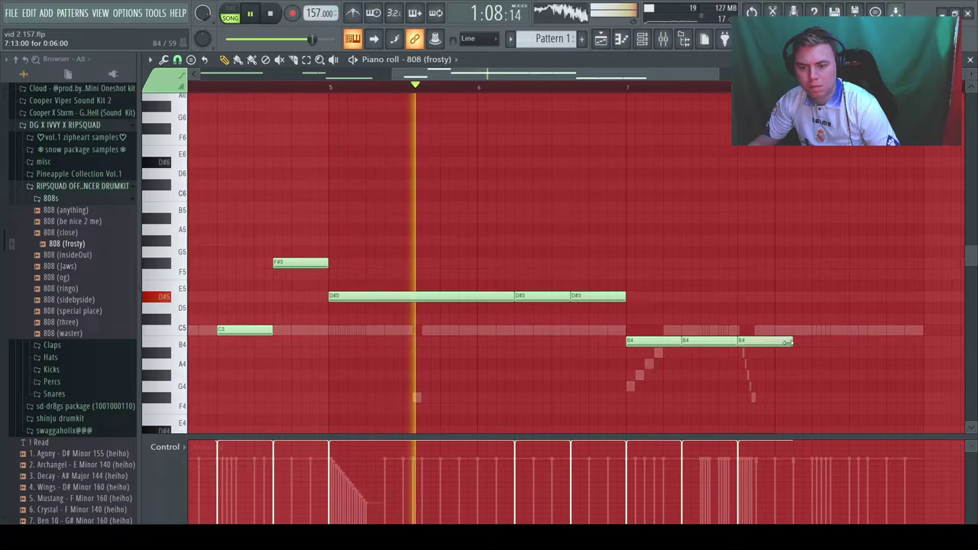
{"action": "left_click", "coordinate": [757, 297]}
{"action": "left_click_drag", "start_coordinate": [772, 297], "coordinate": [843, 305]}
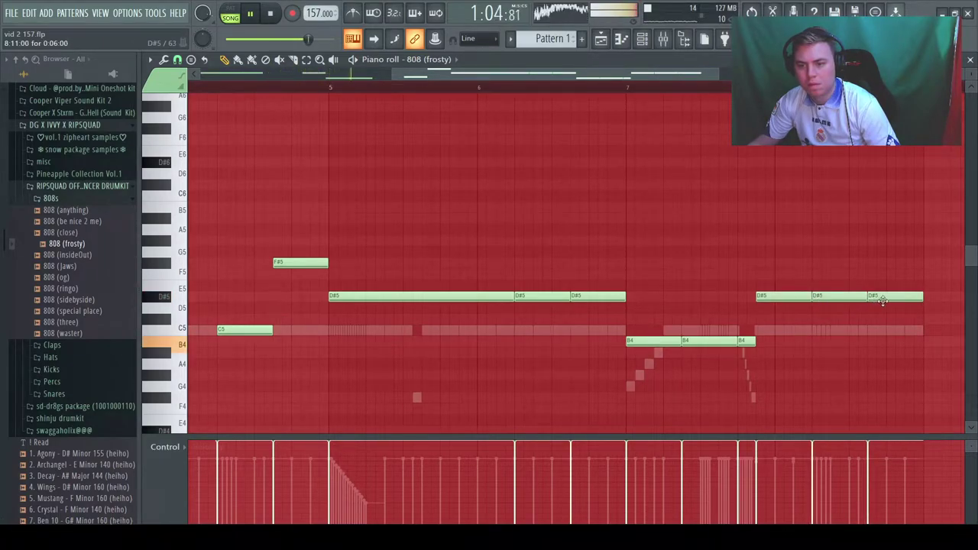
Step: Try the last 808 note of bar 8 at F#5 and F5, and lower it to B4
{"action": "right_click", "coordinate": [904, 290]}
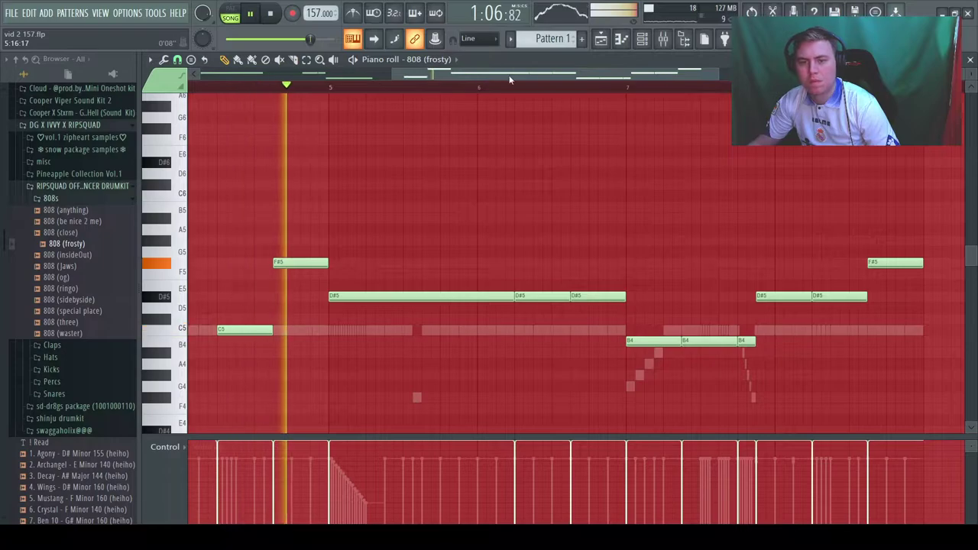
{"action": "scroll", "coordinate": [508, 75], "scroll_direction": "down", "scroll_amount": 4}
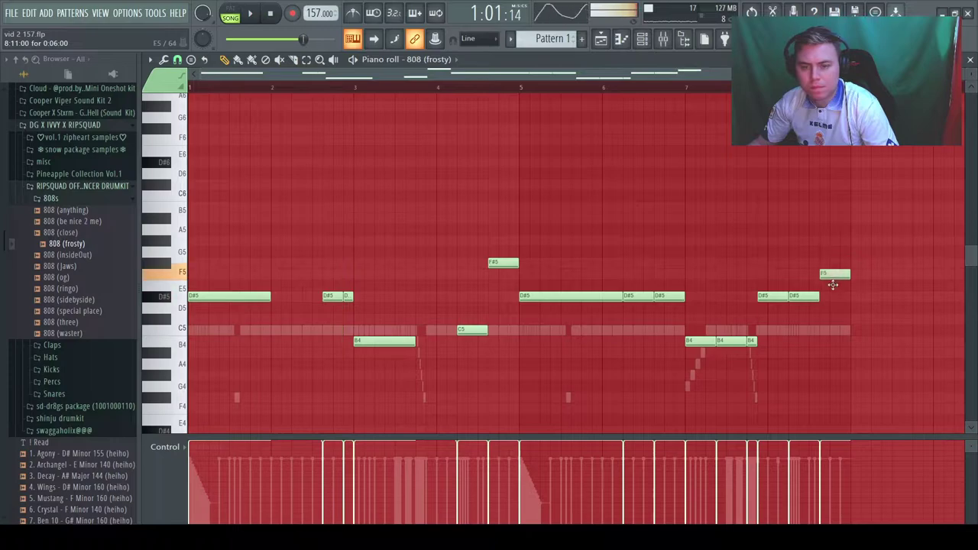
{"action": "left_click_drag", "start_coordinate": [832, 347], "coordinate": [833, 349]}
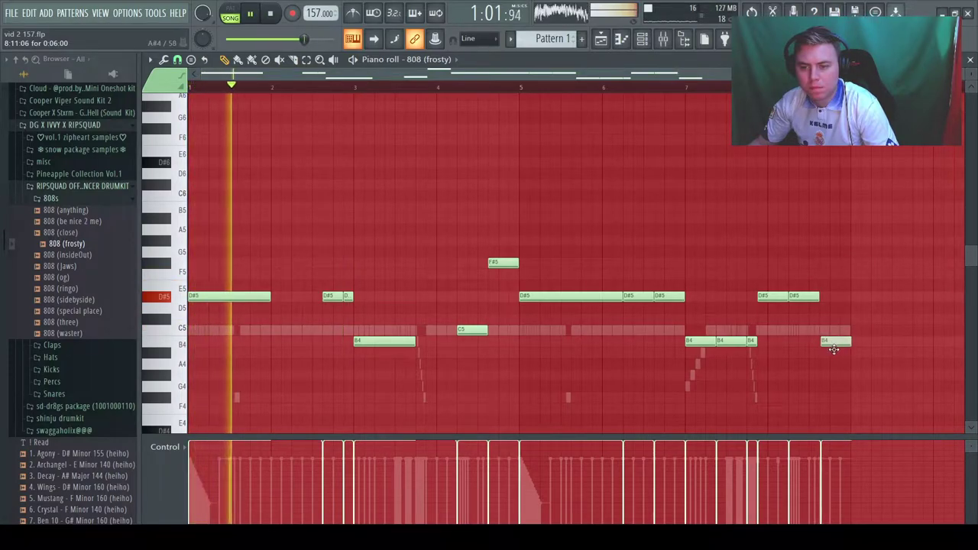
{"action": "scroll", "coordinate": [699, 241], "scroll_direction": "up", "scroll_amount": 3}
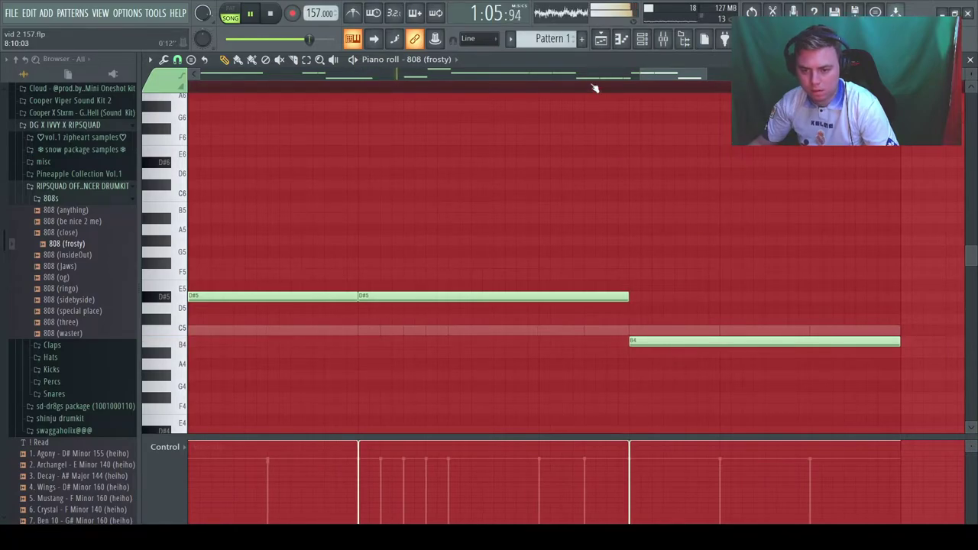
{"action": "left_click_drag", "start_coordinate": [638, 68], "coordinate": [2, 217]}
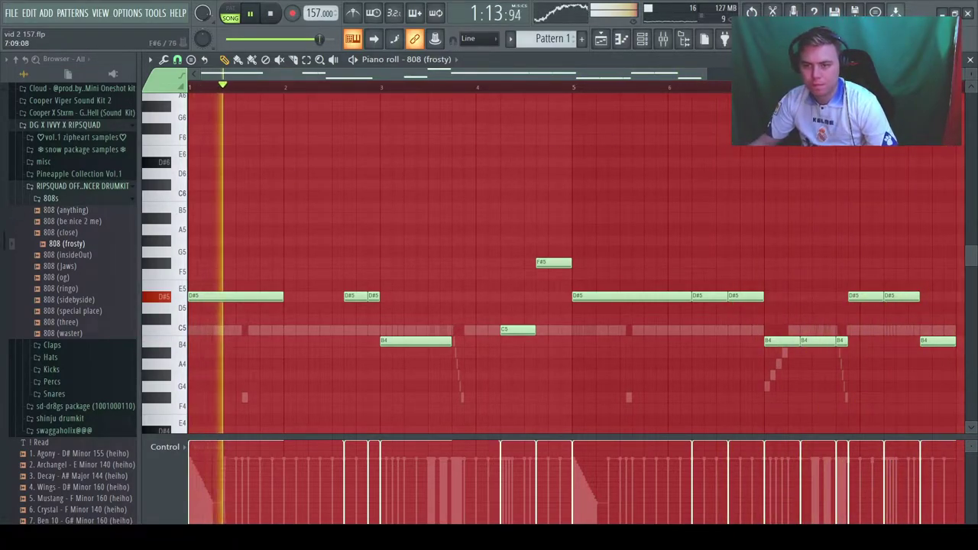
Step: Add the kick [dust] sample from the shinju drumkit's kick folder as a new channel and make it cut itself
{"action": "left_click", "coordinate": [970, 59]}
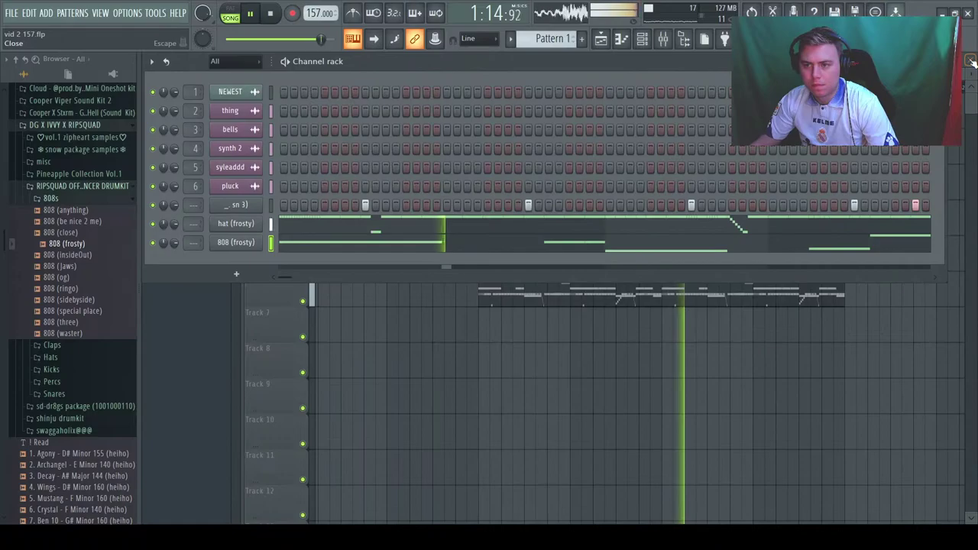
{"action": "left_click", "coordinate": [53, 188]}
{"action": "left_click", "coordinate": [51, 222]}
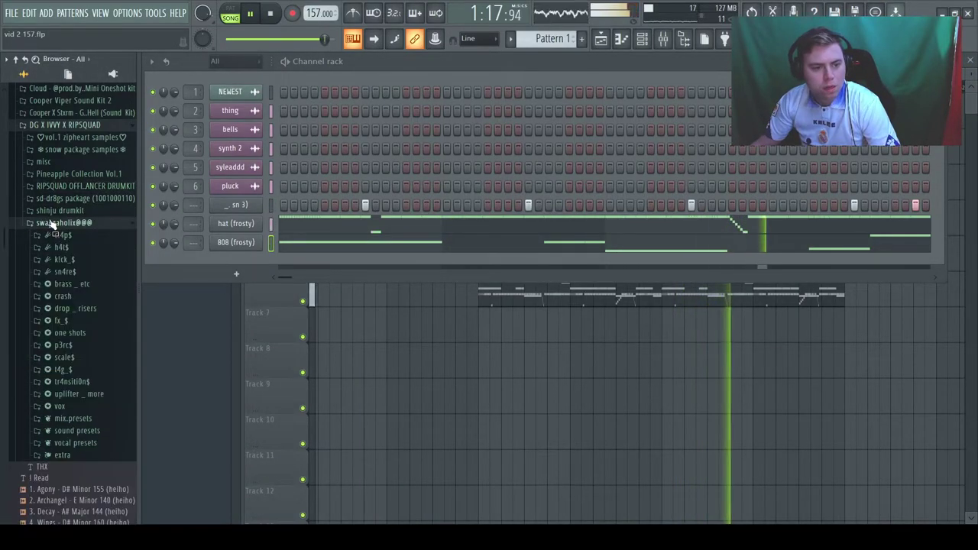
{"action": "left_click", "coordinate": [58, 211]}
{"action": "left_click", "coordinate": [63, 283]}
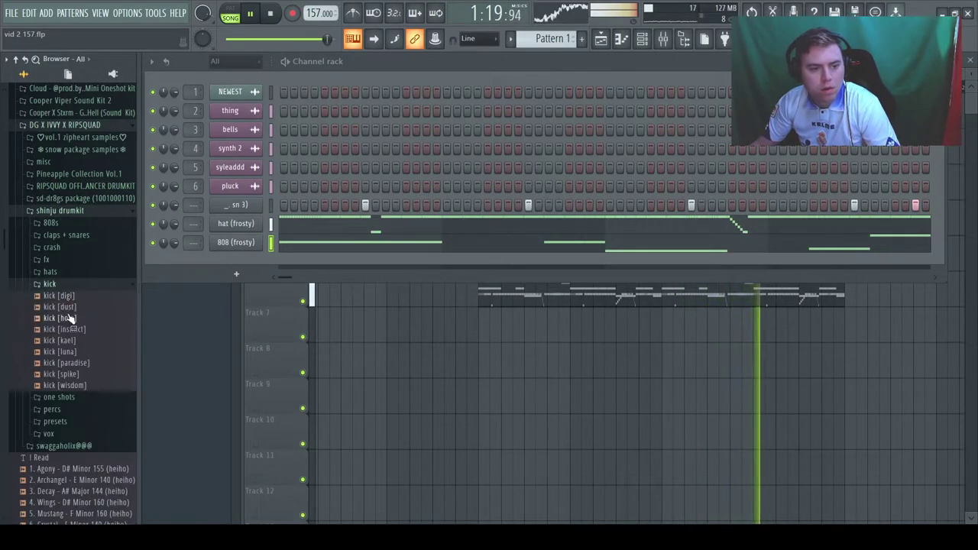
{"action": "left_click_drag", "start_coordinate": [242, 266], "coordinate": [251, 272]}
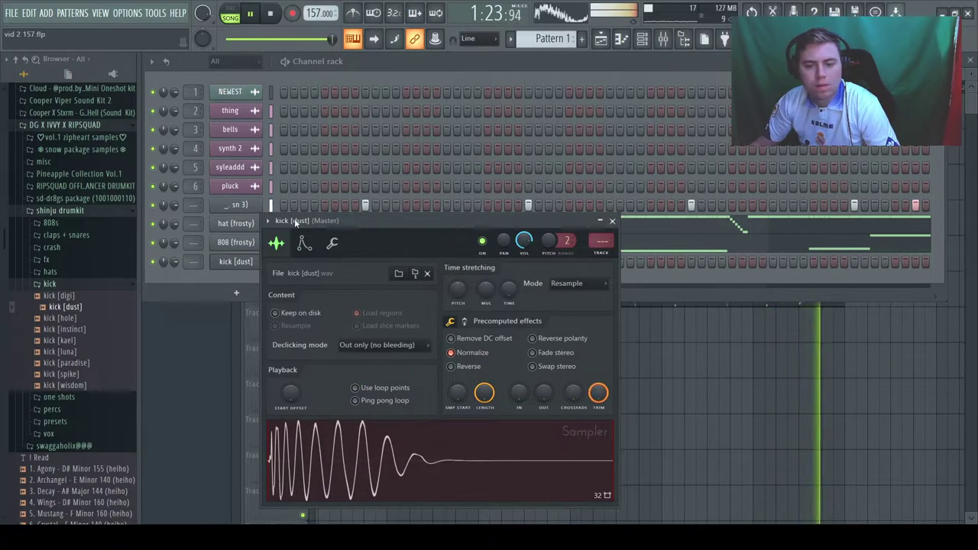
{"action": "left_click", "coordinate": [331, 245]}
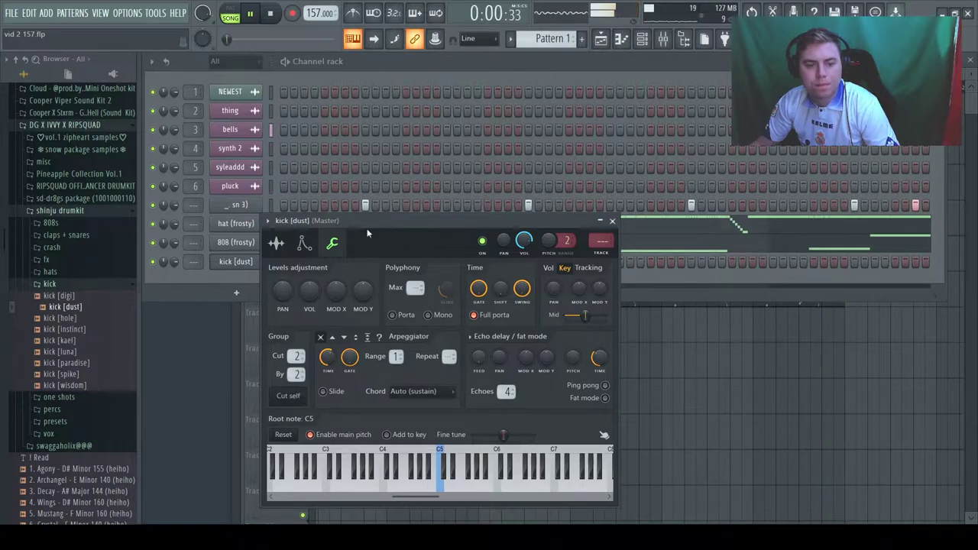
{"action": "left_click", "coordinate": [612, 221]}
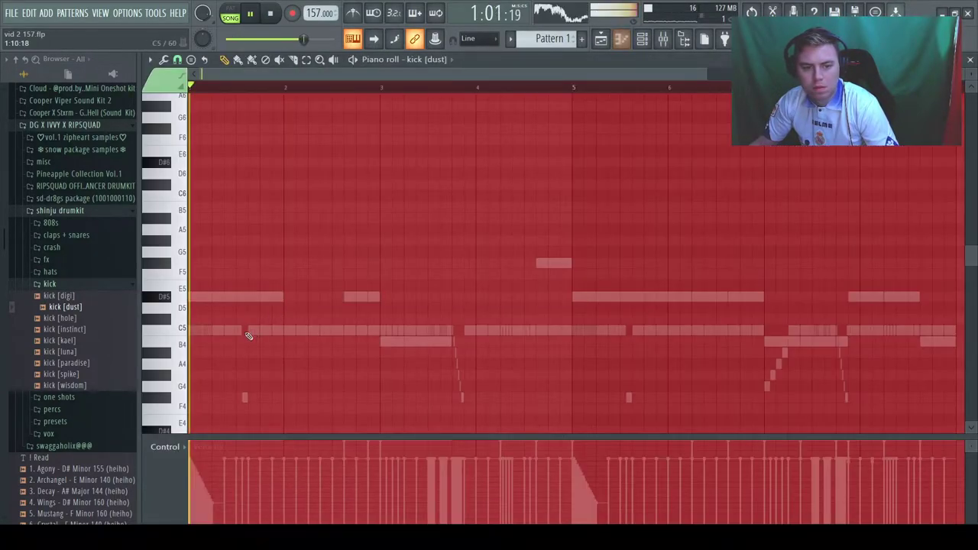
Step: Paste the 808 (frosty) notes into the kick [dust] channel and open them in its piano roll
{"action": "key", "text": "F7"}
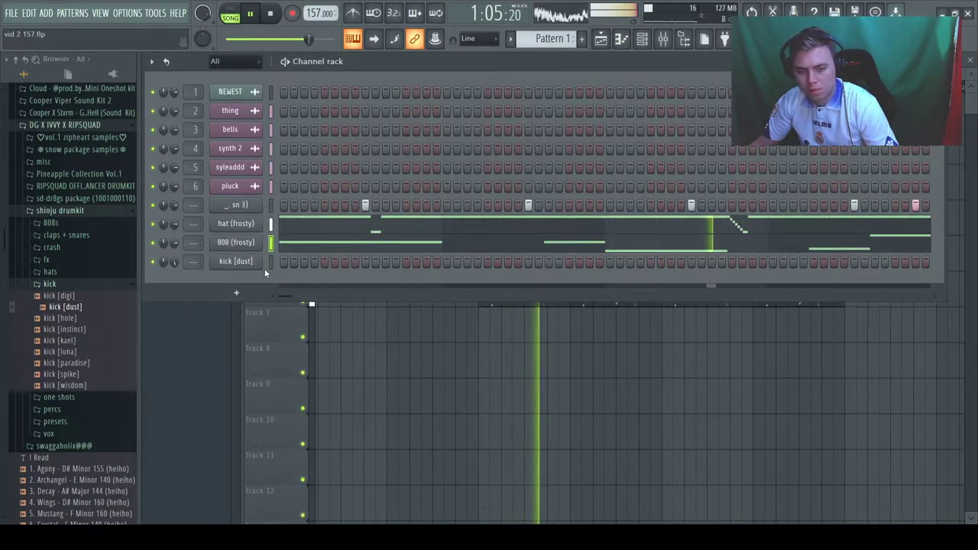
{"action": "key", "text": "ctrl+v"}
{"action": "left_click", "coordinate": [295, 268]}
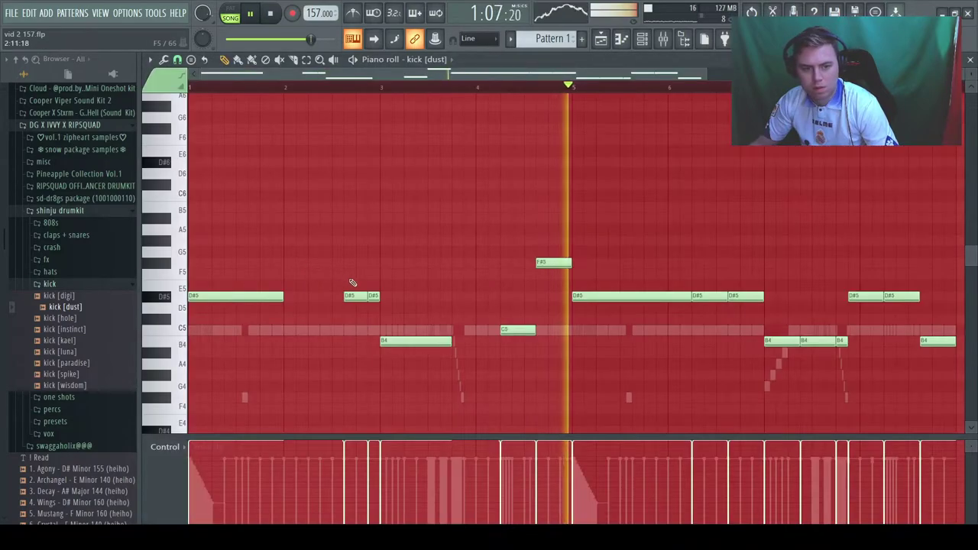
{"action": "left_click_drag", "start_coordinate": [384, 299], "coordinate": [169, 299]}
{"action": "left_click", "coordinate": [221, 287]}
{"action": "right_click", "coordinate": [223, 288]}
{"action": "left_click_drag", "start_coordinate": [383, 295], "coordinate": [194, 300]}
{"action": "key", "text": "Down"}
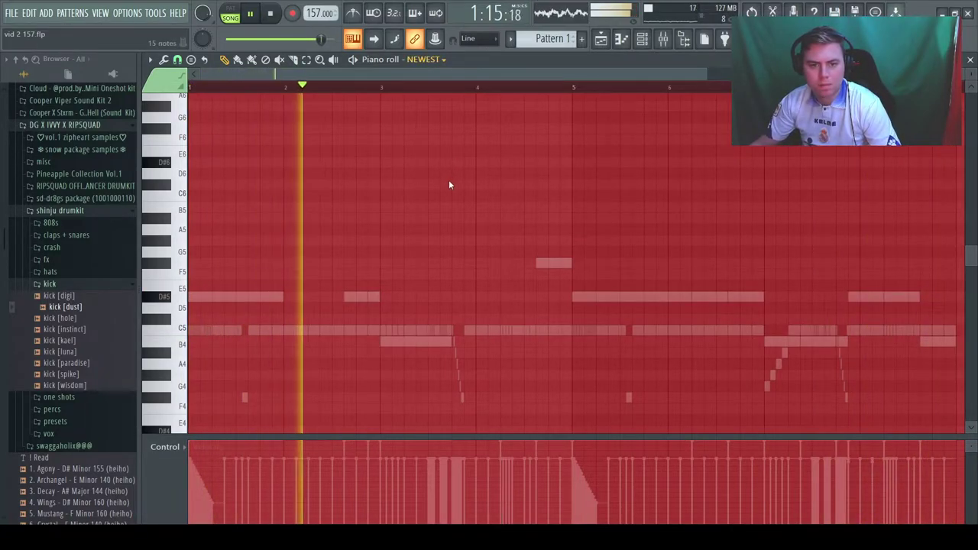
{"action": "key", "text": "Up"}
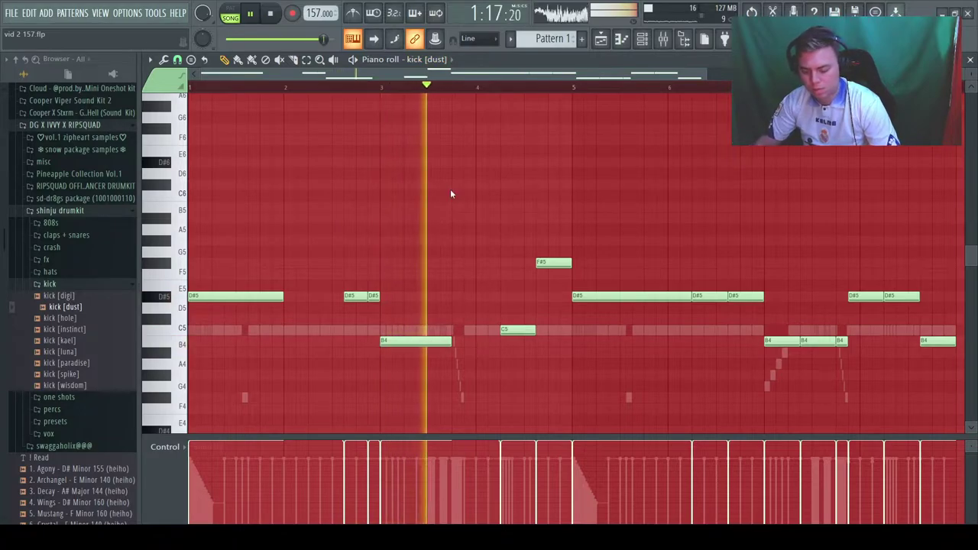
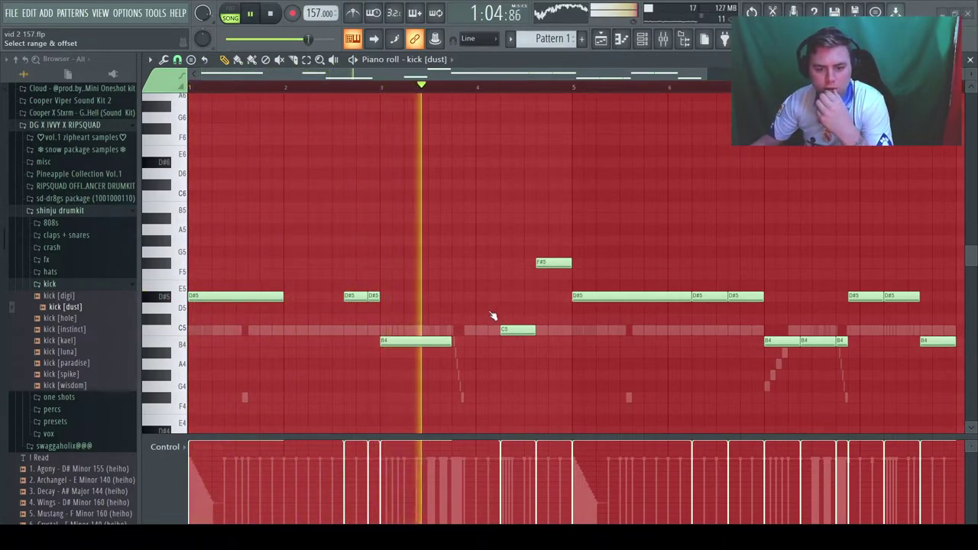
Step: Transpose all kick [dust] notes down three semitones so that the D#5 notes sit on C5
{"action": "key", "text": "shift+Down"}
{"action": "key", "text": "shift+Down"}
{"action": "key", "text": "shift+Down"}
{"action": "key", "text": "shift+Down"}
{"action": "key", "text": "shift+Down"}
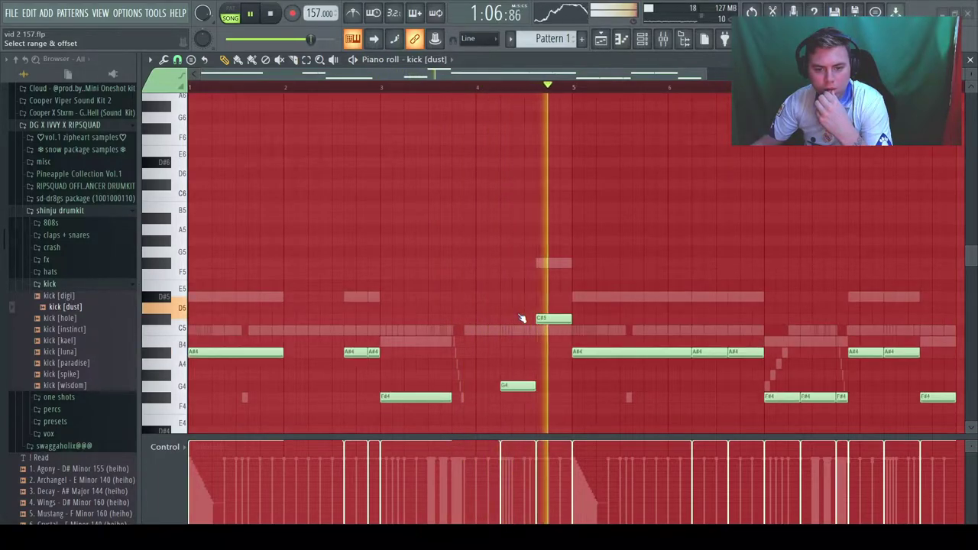
{"action": "key", "text": "shift+Up"}
{"action": "key", "text": "shift+Up"}
{"action": "key", "text": "shift+Up"}
{"action": "key", "text": "shift+Up"}
{"action": "key", "text": "shift+Up"}
{"action": "key", "text": "shift+Up"}
{"action": "key", "text": "shift+Up"}
{"action": "key", "text": "shift+Up"}
{"action": "scroll", "coordinate": [485, 320], "scroll_direction": "up", "scroll_amount": 4}
{"action": "scroll", "coordinate": [528, 318], "scroll_direction": "down", "scroll_amount": 19}
{"action": "scroll", "coordinate": [501, 314], "scroll_direction": "up", "scroll_amount": 10}
{"action": "scroll", "coordinate": [515, 318], "scroll_direction": "down", "scroll_amount": 3}
{"action": "key", "text": "shift+Up"}
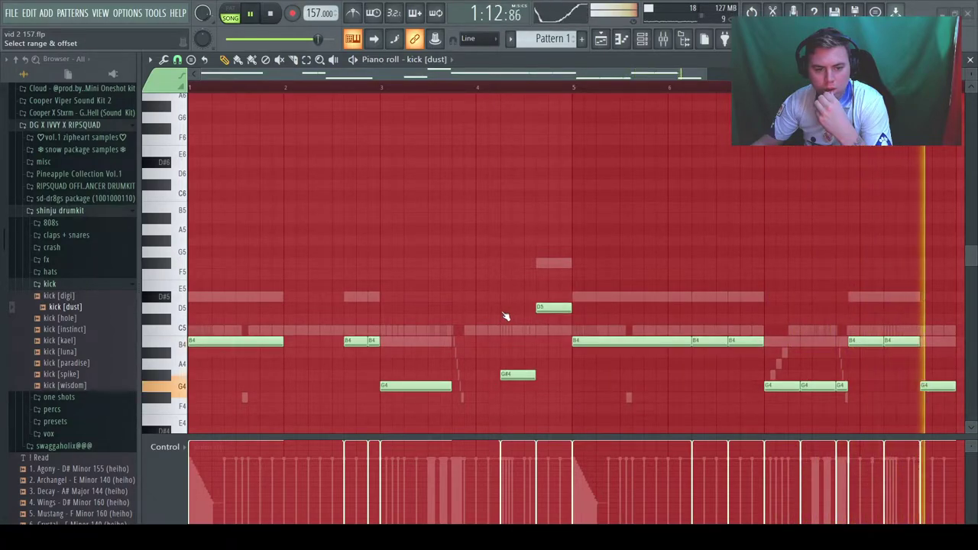
{"action": "key", "text": "shift+Up"}
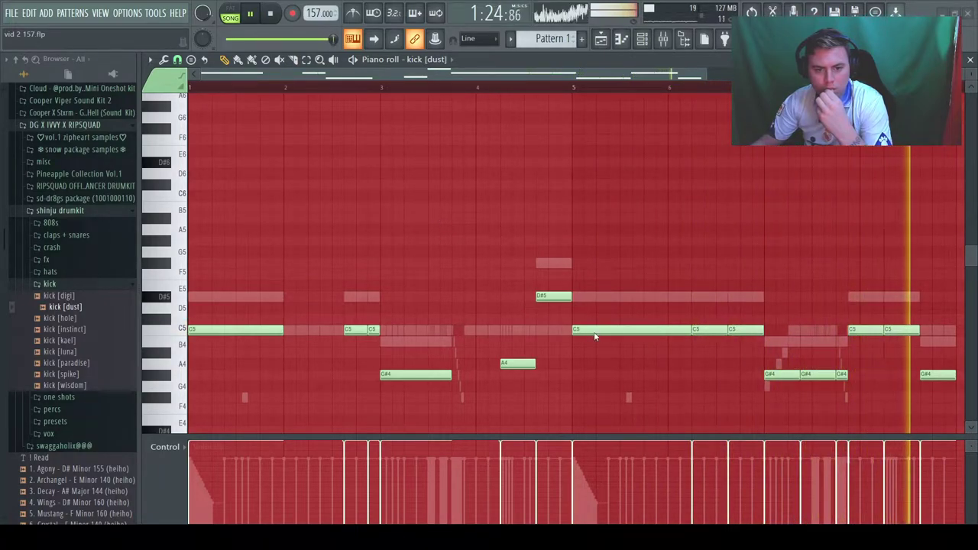
Step: Move the kick [dust] notes in bars 3 and 4 to C5 and delete the last kick note of bar 4
{"action": "left_click_drag", "start_coordinate": [388, 374], "coordinate": [394, 335]}
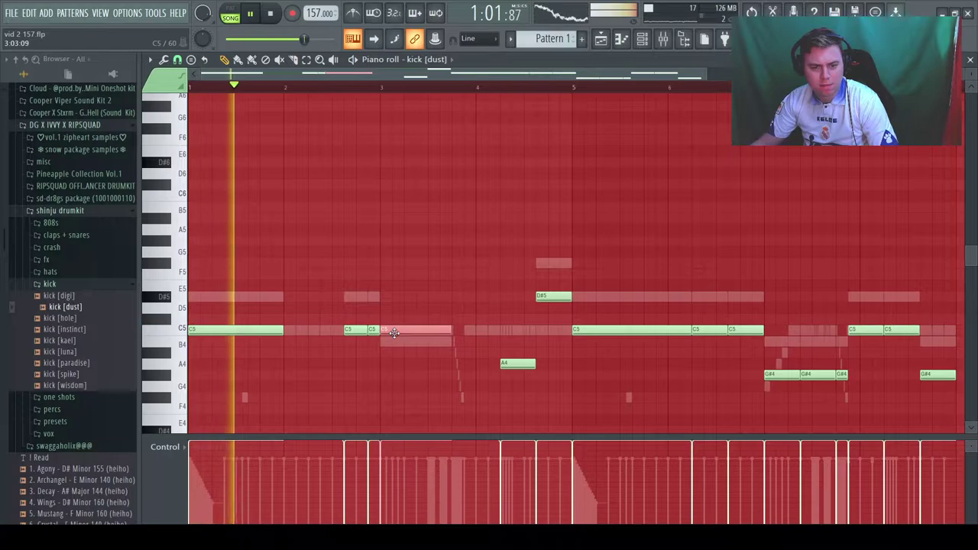
{"action": "left_click_drag", "start_coordinate": [523, 362], "coordinate": [507, 327]}
{"action": "left_click_drag", "start_coordinate": [551, 297], "coordinate": [548, 333]}
{"action": "right_click", "coordinate": [548, 334]}
{"action": "key", "text": "space"}
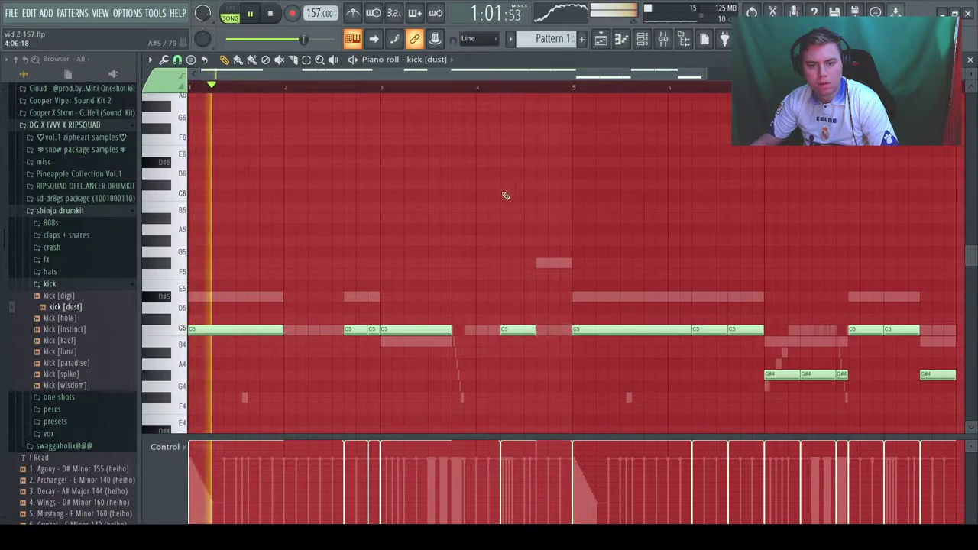
{"action": "left_click_drag", "start_coordinate": [500, 87], "coordinate": [533, 79]}
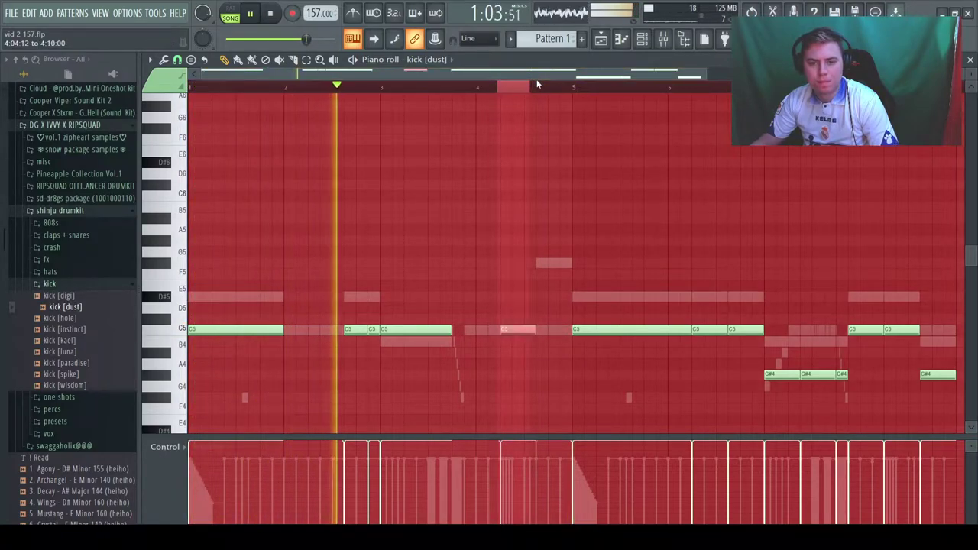
{"action": "left_click", "coordinate": [537, 85]}
Step: Raise the G#4 kick notes in bars 7 and 8 to C5, deleting bar 7's short last note and bar 8's first note
{"action": "left_click_drag", "start_coordinate": [779, 375], "coordinate": [842, 321]}
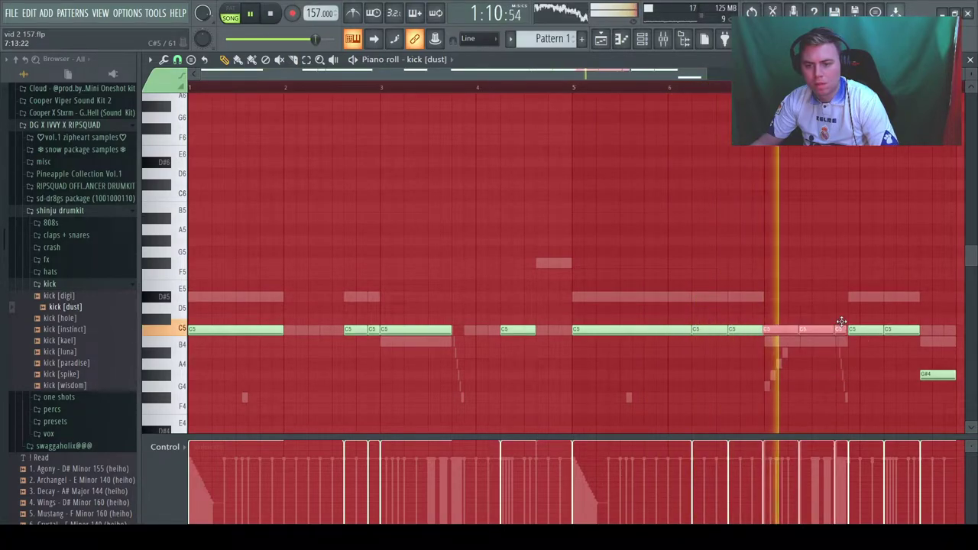
{"action": "left_click", "coordinate": [766, 273]}
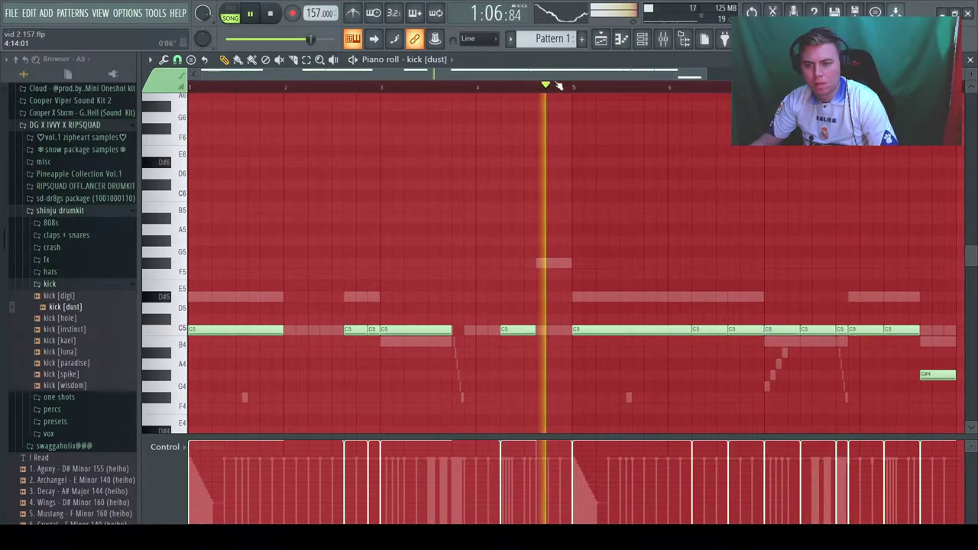
{"action": "scroll", "coordinate": [532, 153], "scroll_direction": "right", "scroll_amount": 5}
{"action": "right_click", "coordinate": [508, 329]}
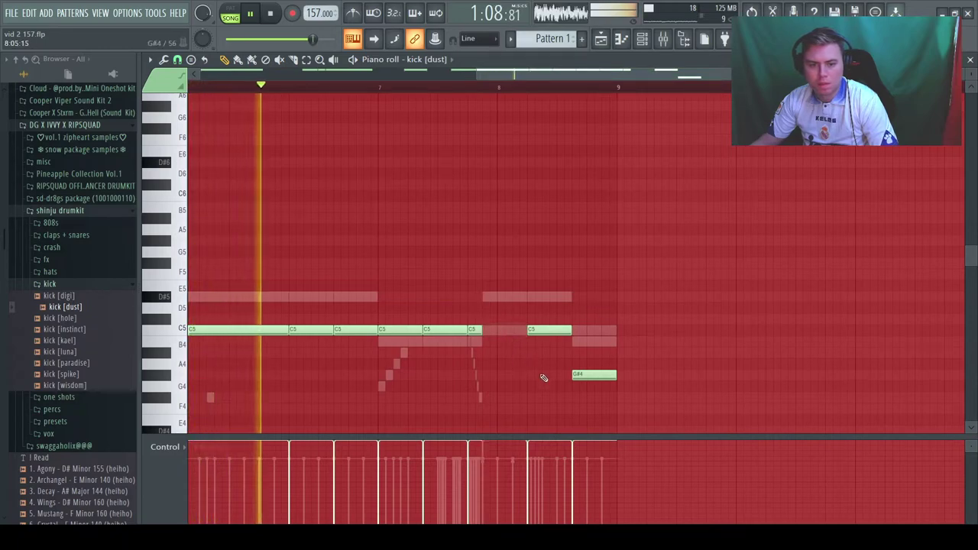
{"action": "left_click_drag", "start_coordinate": [595, 374], "coordinate": [595, 323]}
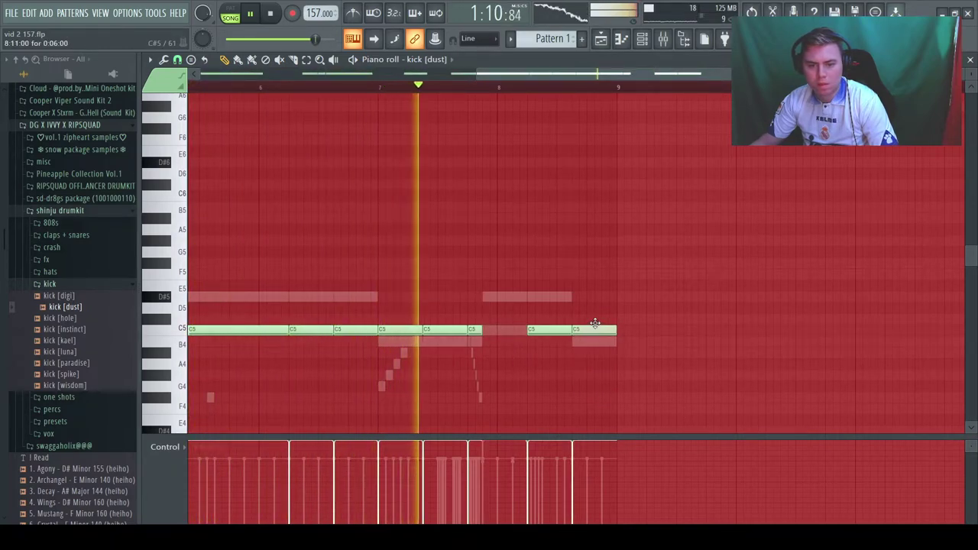
{"action": "right_click", "coordinate": [474, 329]}
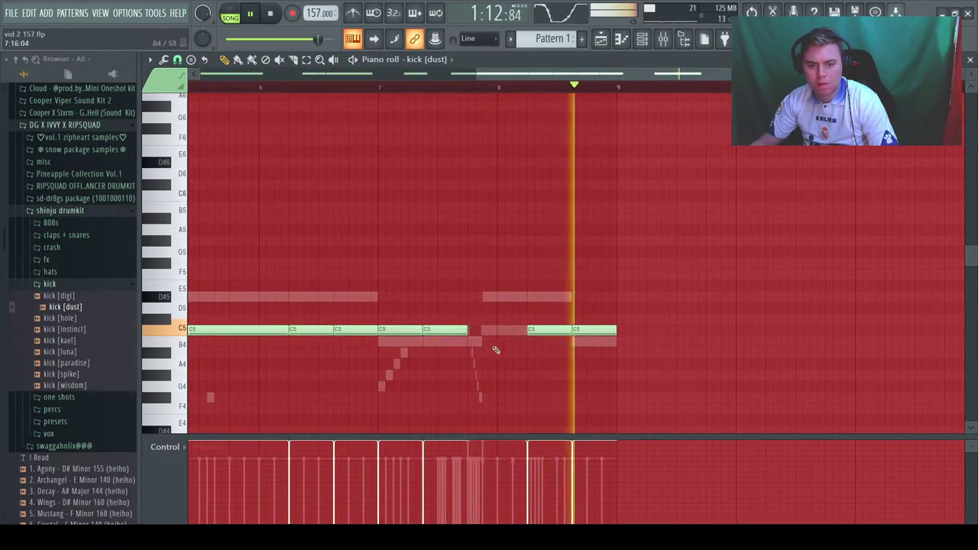
{"action": "left_click_drag", "start_coordinate": [642, 75], "coordinate": [382, 74]}
{"action": "left_click_drag", "start_coordinate": [607, 74], "coordinate": [607, 79]}
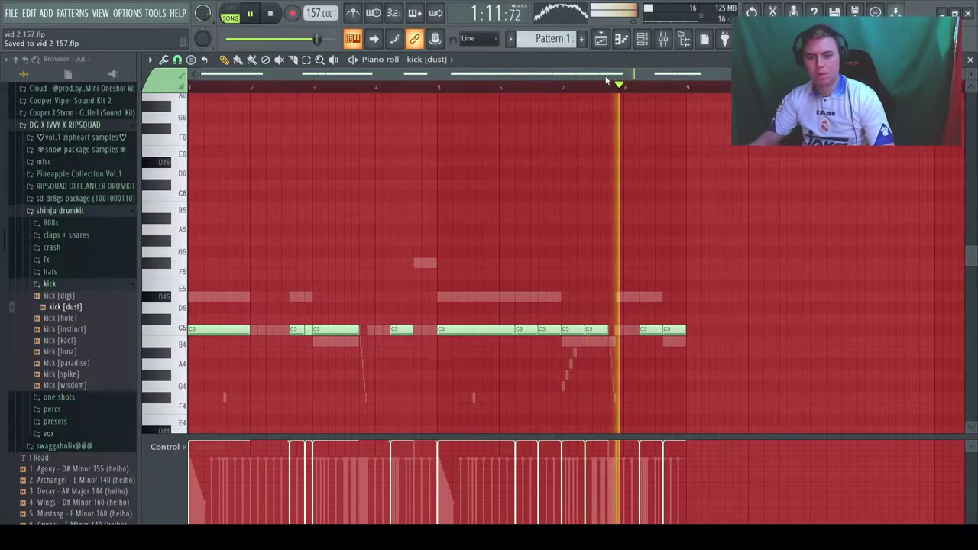
{"action": "left_click", "coordinate": [971, 59]}
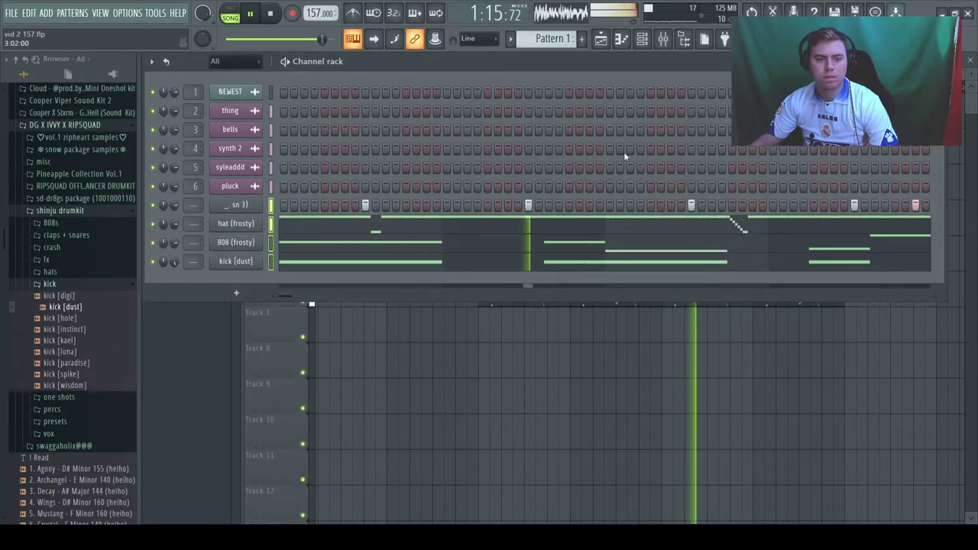
Step: Replace the snare sample on channel 7 with clap (special place) from the RIPSQUAD drumkit's Claps folder
{"action": "left_click", "coordinate": [673, 44]}
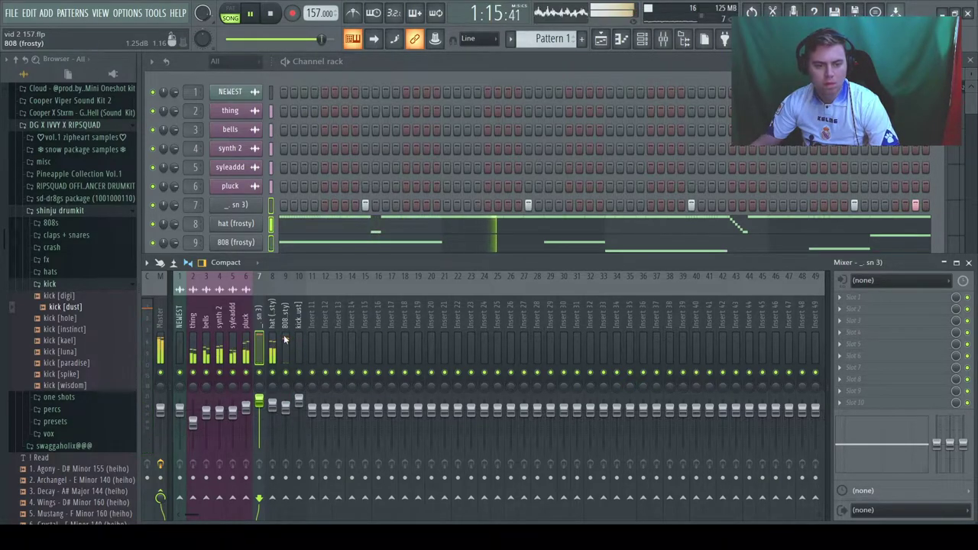
{"action": "left_click", "coordinate": [51, 284]}
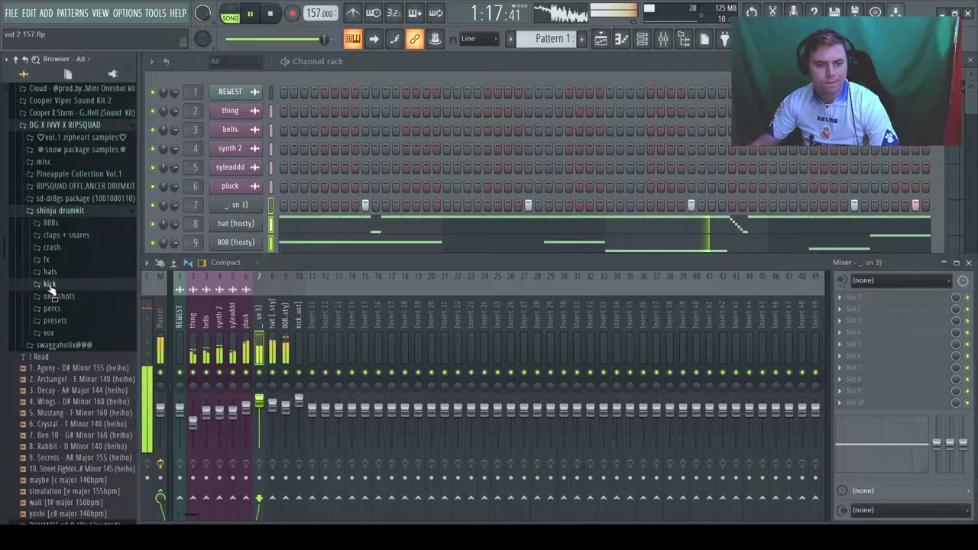
{"action": "left_click", "coordinate": [65, 212]}
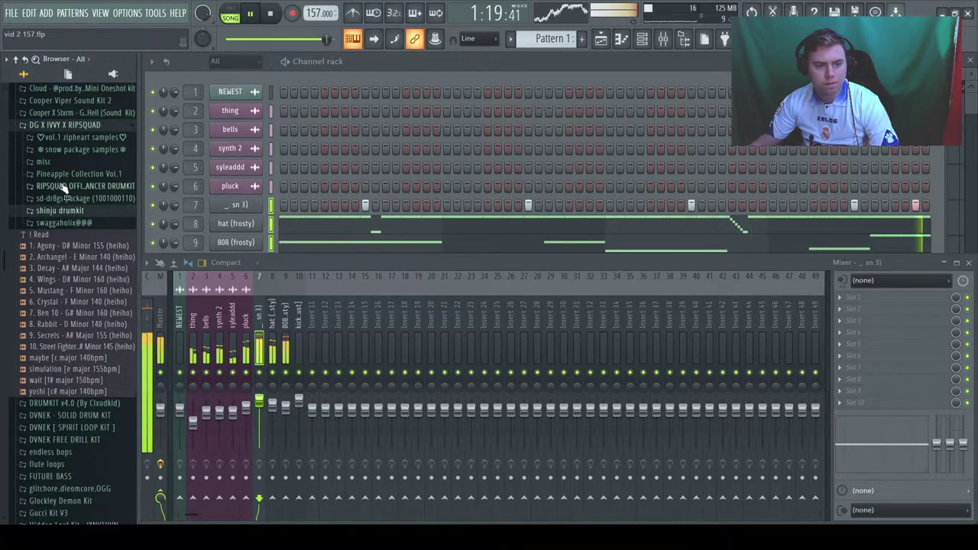
{"action": "left_click", "coordinate": [65, 188]}
{"action": "left_click", "coordinate": [52, 211]}
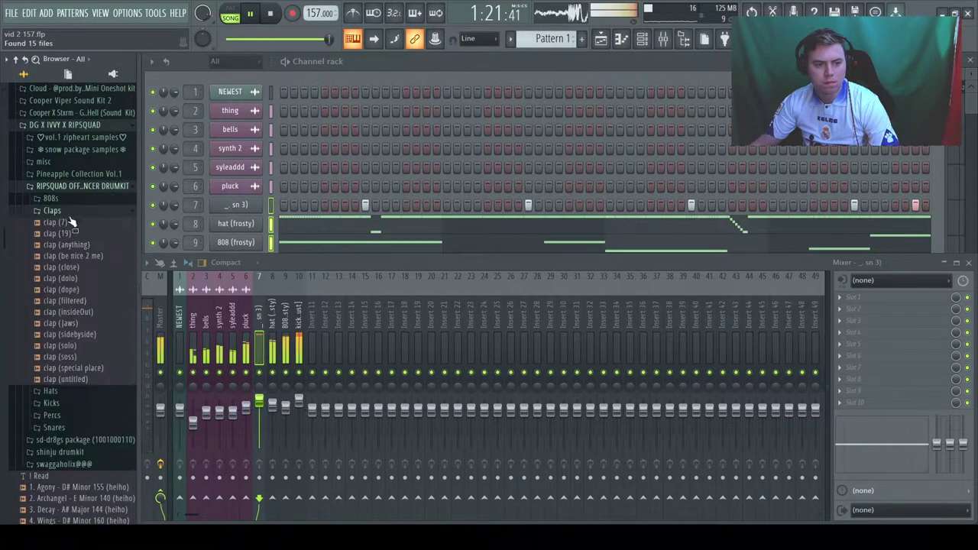
{"action": "left_click_drag", "start_coordinate": [279, 227], "coordinate": [242, 199]}
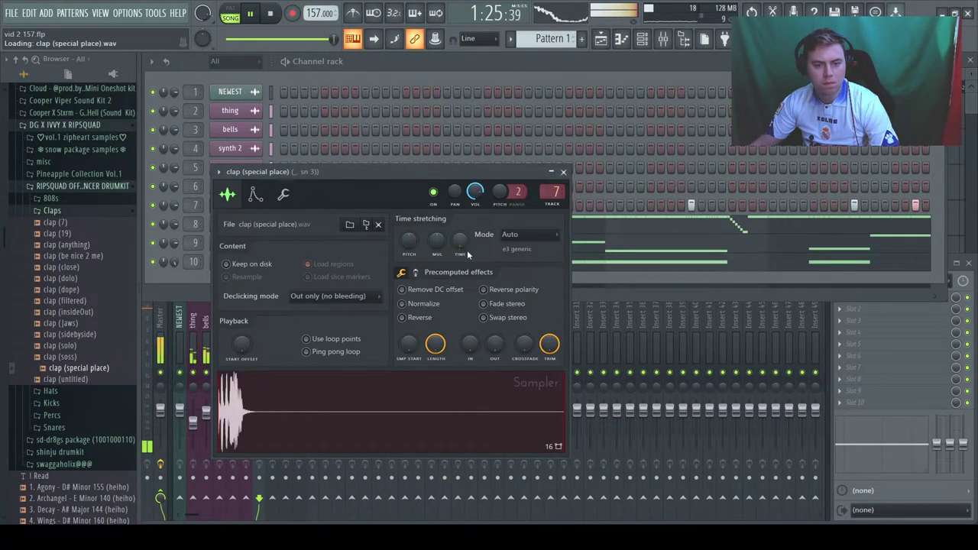
{"action": "left_click", "coordinate": [297, 195]}
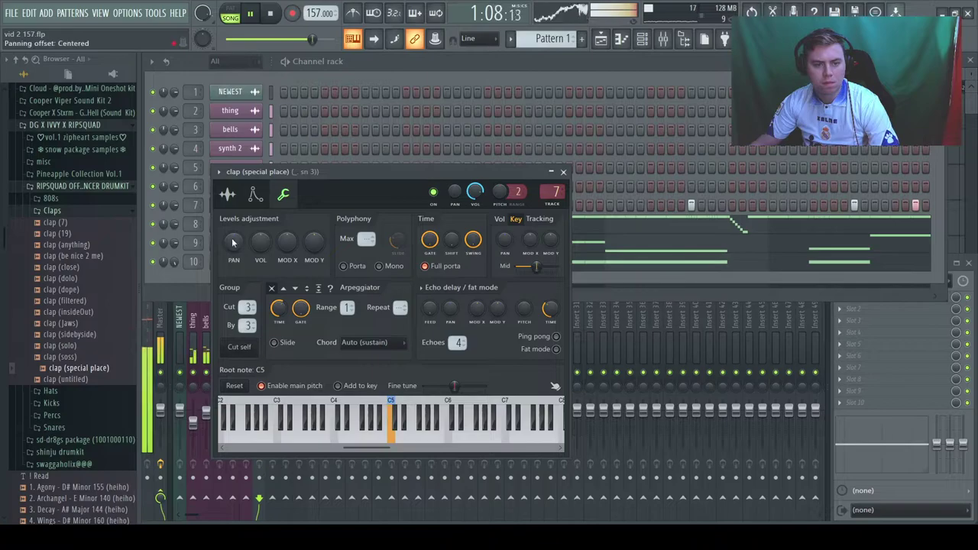
{"action": "left_click", "coordinate": [227, 195]}
{"action": "left_click", "coordinate": [563, 172]}
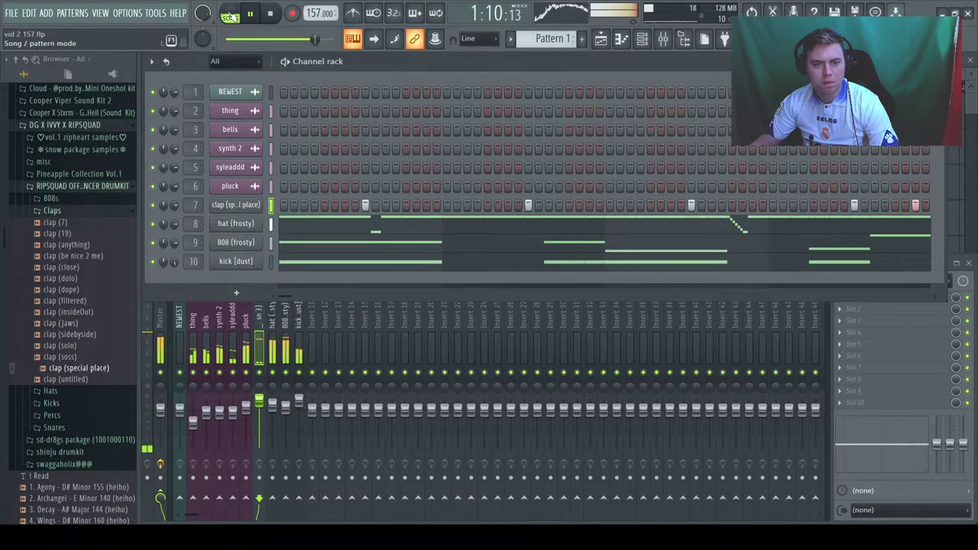
Step: Add Fruity Delay 2 and Fruity Reeverb 2 to the hat (frosty) mixer track and check the hat's sampler settings
{"action": "left_click", "coordinate": [276, 312]}
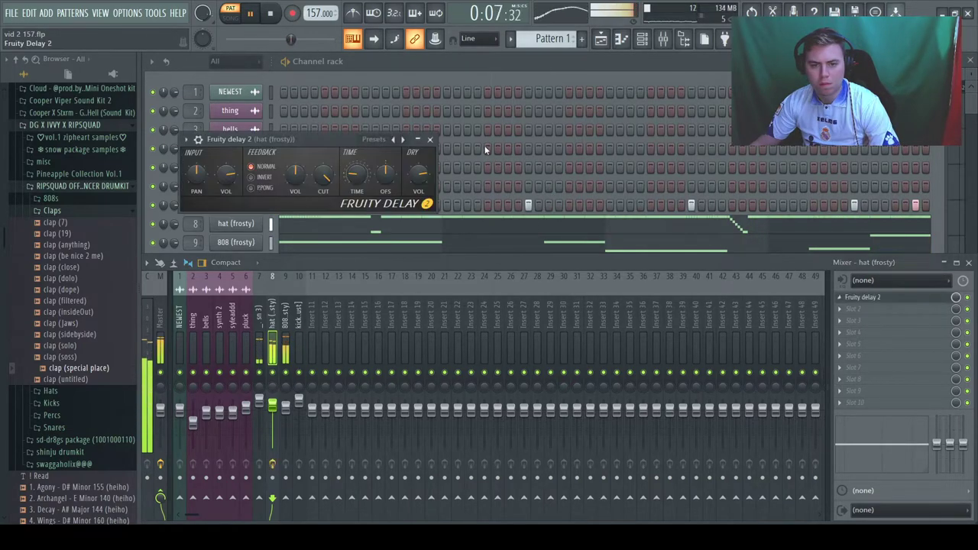
{"action": "left_click", "coordinate": [430, 141]}
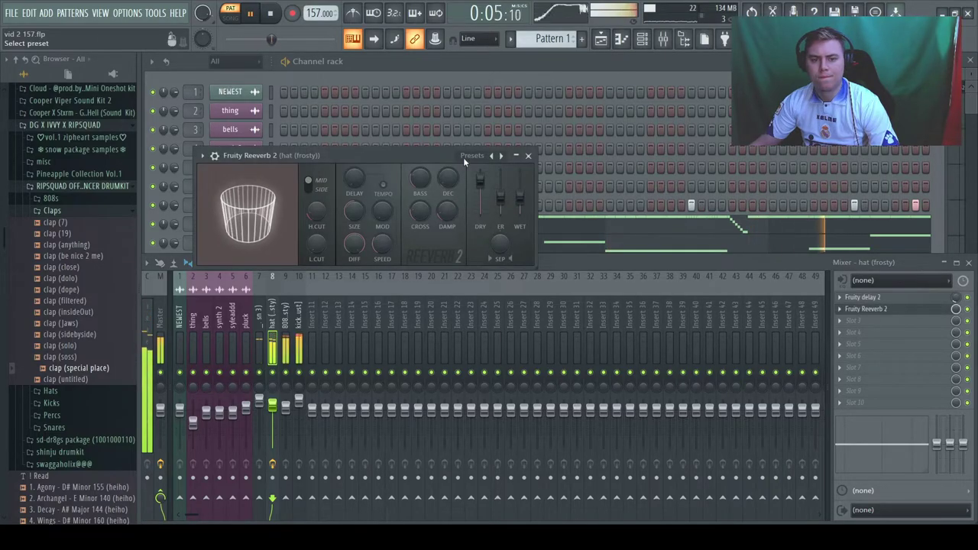
{"action": "left_click", "coordinate": [528, 156]}
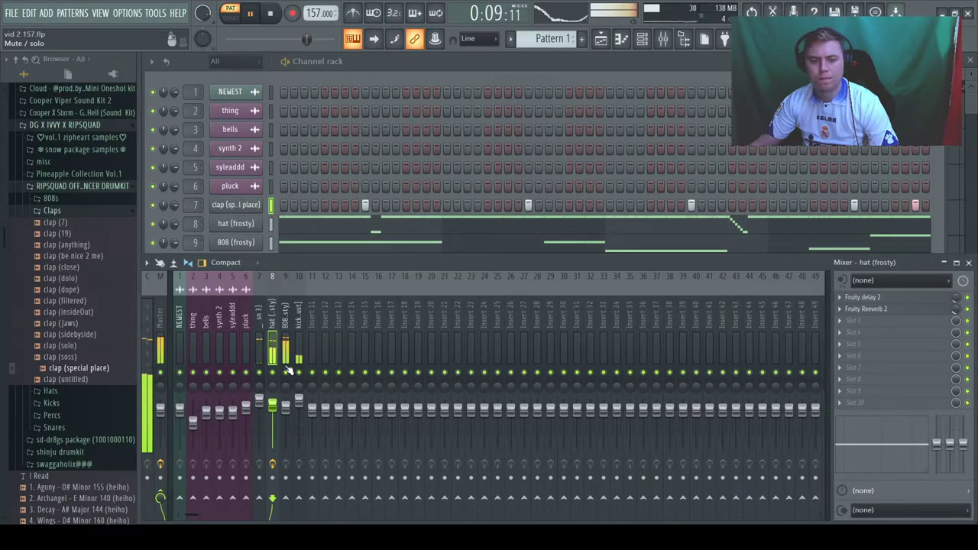
{"action": "left_click", "coordinate": [245, 229]}
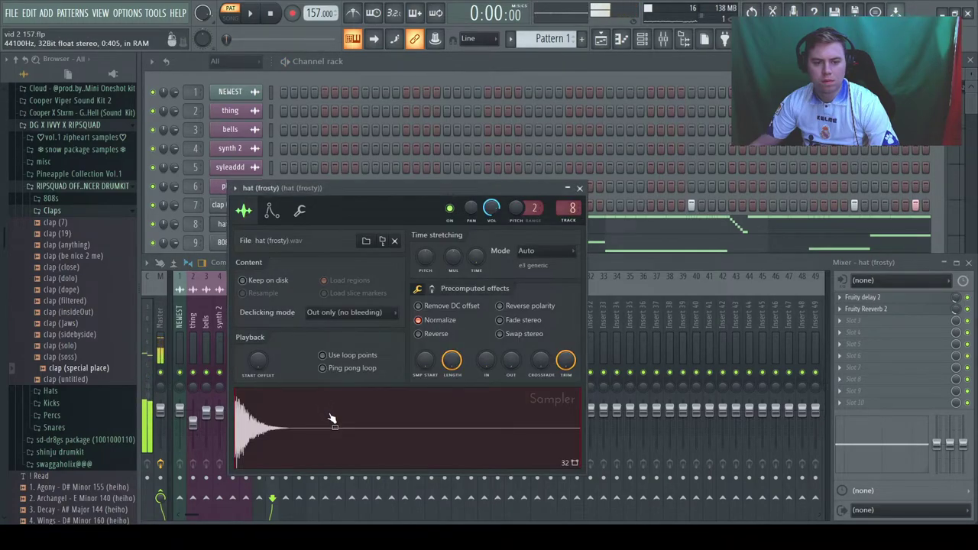
{"action": "left_click", "coordinate": [579, 188]}
Step: Play the arrangement in song mode, then delete both Pattern 1 clips from track 6 and split Pattern 1 by channel
{"action": "key", "text": "space"}
{"action": "key", "text": "F9"}
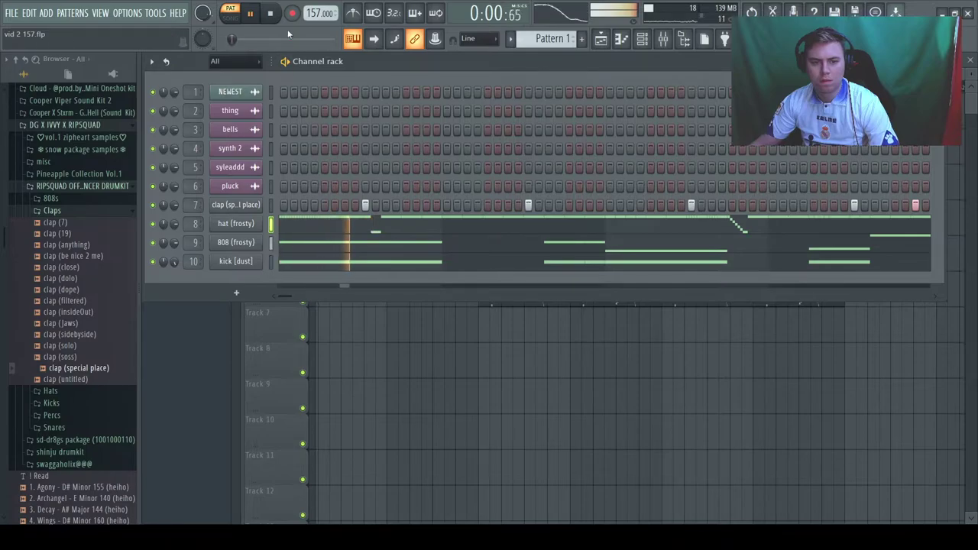
{"action": "key", "text": "F6"}
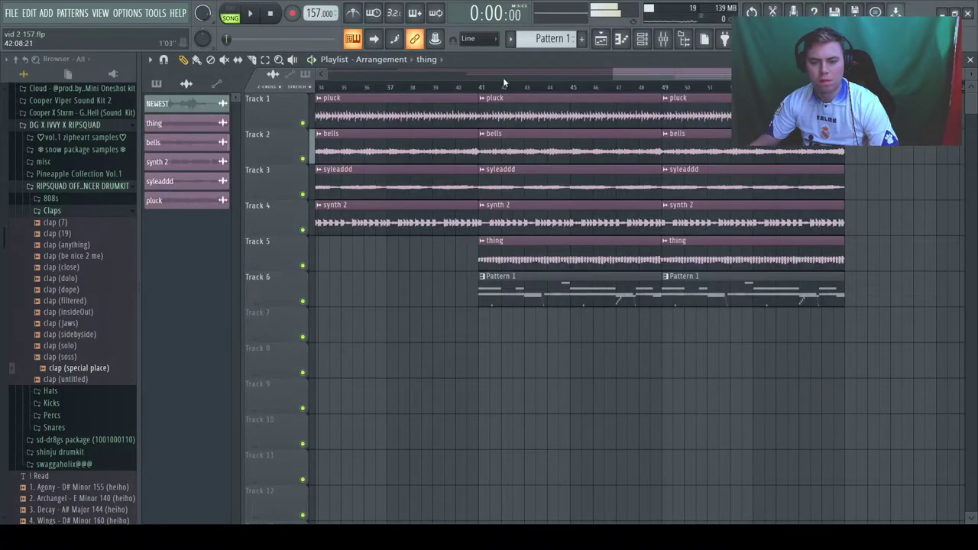
{"action": "key", "text": "space"}
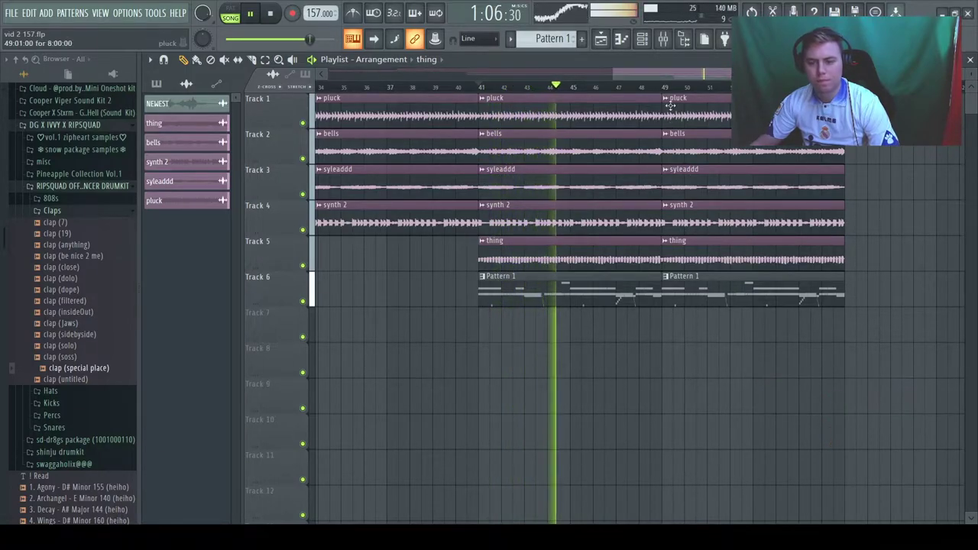
{"action": "scroll", "coordinate": [715, 336], "scroll_direction": "down", "scroll_amount": 3}
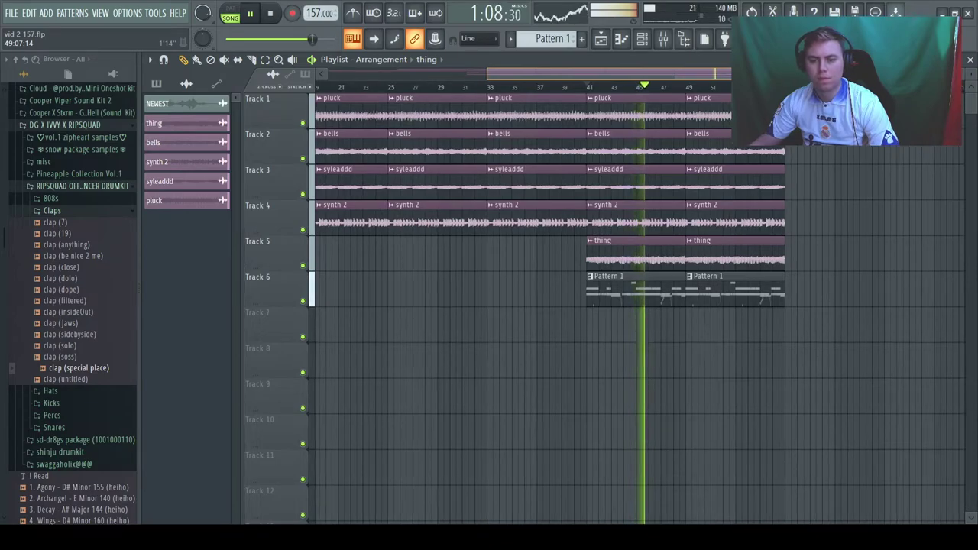
{"action": "scroll", "coordinate": [670, 77], "scroll_direction": "down", "scroll_amount": 3}
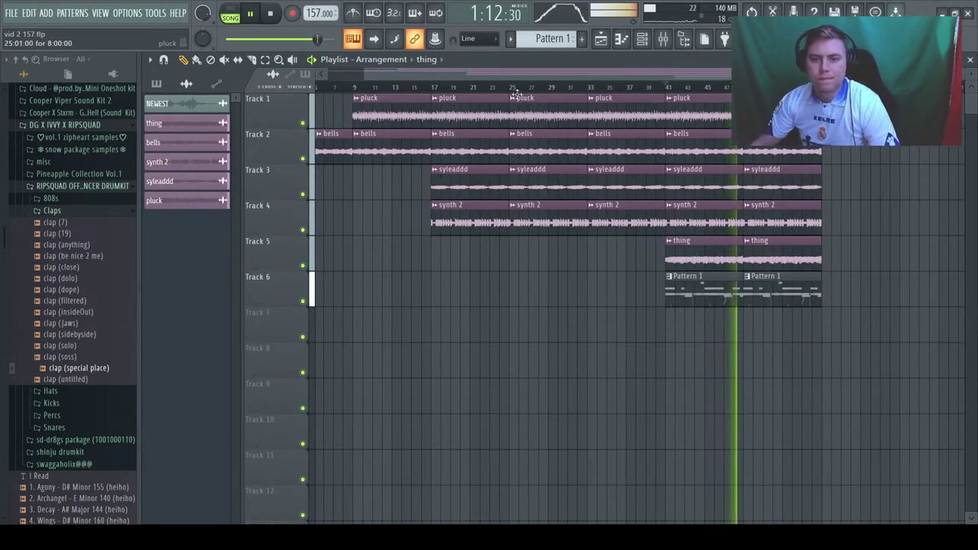
{"action": "scroll", "coordinate": [512, 76], "scroll_direction": "down", "scroll_amount": 2}
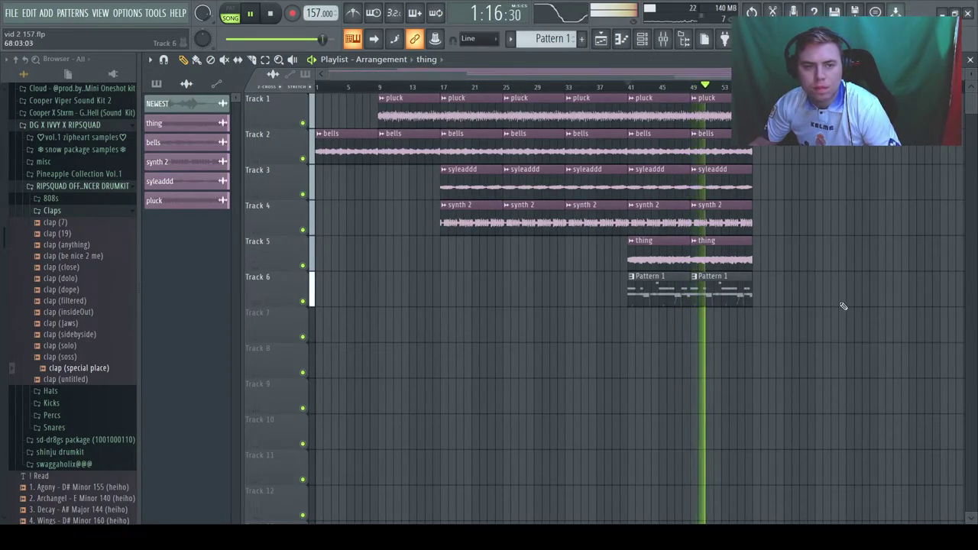
{"action": "right_click", "coordinate": [658, 289]}
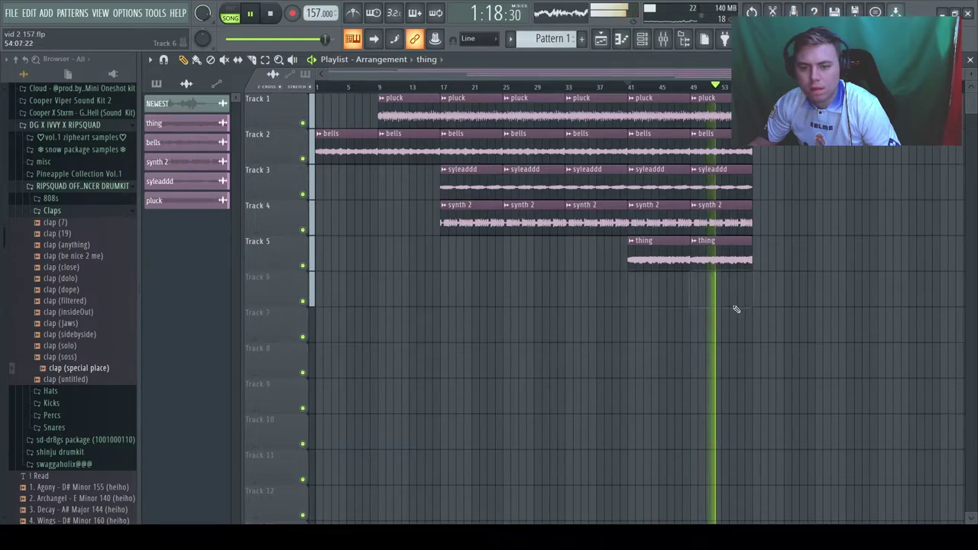
{"action": "left_click", "coordinate": [127, 200]}
Step: Place the clap, hat, 808 and kick patterns on tracks 6 to 9 at bar 25 and repeat them through bar 56
{"action": "left_click", "coordinate": [174, 106]}
{"action": "left_click", "coordinate": [168, 166], "text": "shift"}
{"action": "left_click_drag", "start_coordinate": [182, 105], "coordinate": [503, 292]}
{"action": "key", "text": "ctrl+b"}
{"action": "key", "text": "ctrl+b"}
{"action": "key", "text": "ctrl+b"}
{"action": "left_click", "coordinate": [839, 353]}
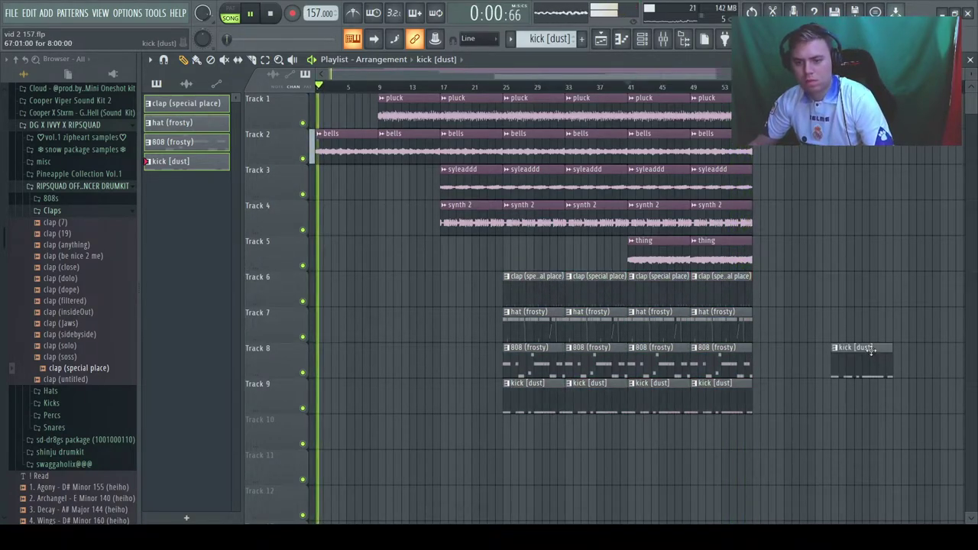
{"action": "right_click", "coordinate": [864, 354]}
Step: Play the drop at bar 25 and try it without the synth 2 clip there
{"action": "key", "text": "space"}
{"action": "key", "text": "space"}
{"action": "left_click", "coordinate": [495, 87]}
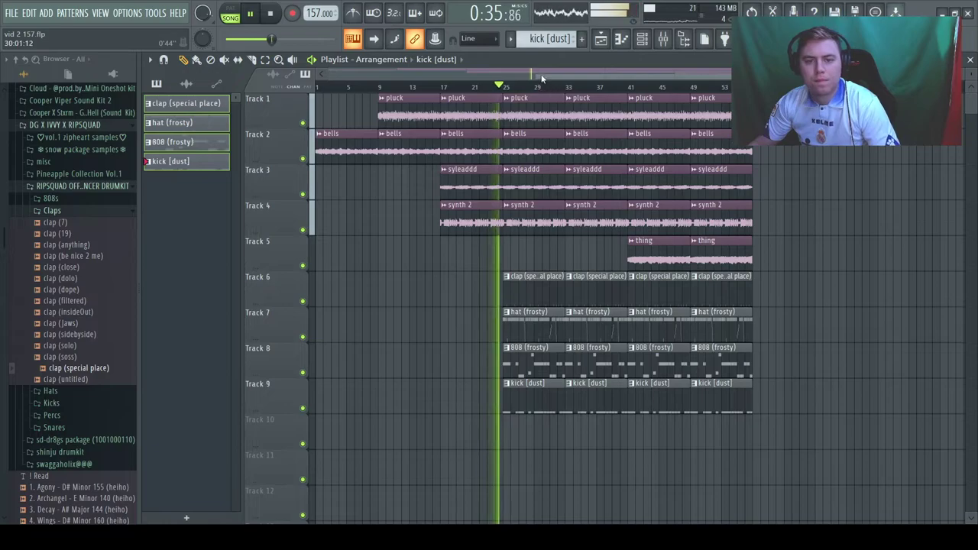
{"action": "scroll", "coordinate": [542, 80], "scroll_direction": "up", "scroll_amount": 4}
{"action": "scroll", "coordinate": [585, 359], "scroll_direction": "down", "scroll_amount": 2}
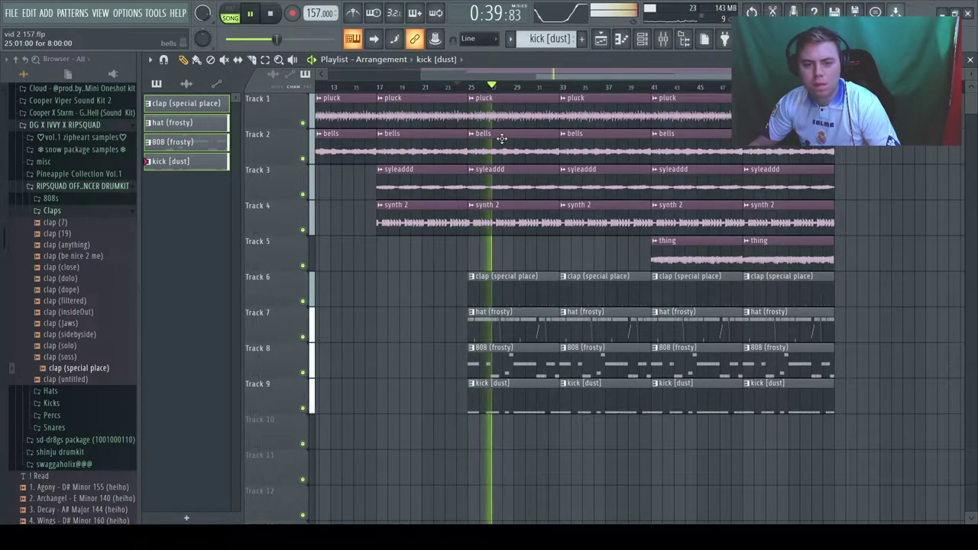
{"action": "key", "text": "space"}
{"action": "right_click", "coordinate": [503, 228]}
{"action": "key", "text": "space"}
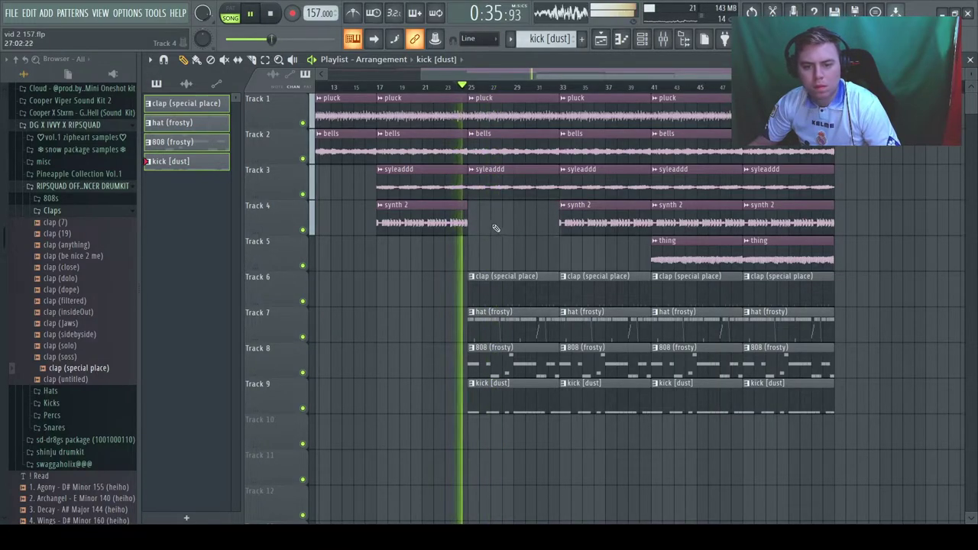
Step: Delete the syleaddd clips at bars 17, 25 and 33 and put a synth 2 clip back at bar 25
{"action": "key", "text": "space"}
{"action": "key", "text": "space"}
{"action": "right_click", "coordinate": [422, 183]}
{"action": "right_click", "coordinate": [501, 198]}
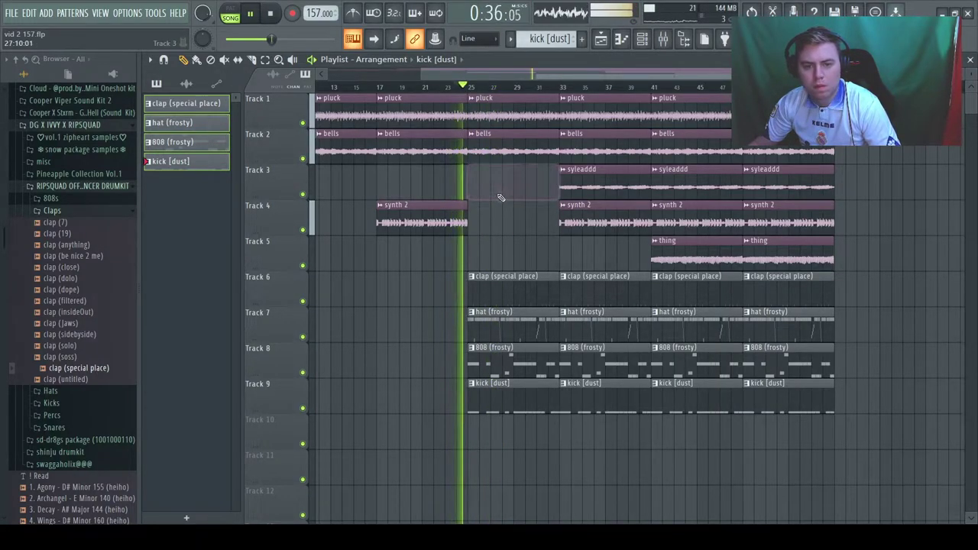
{"action": "left_click", "coordinate": [468, 226]}
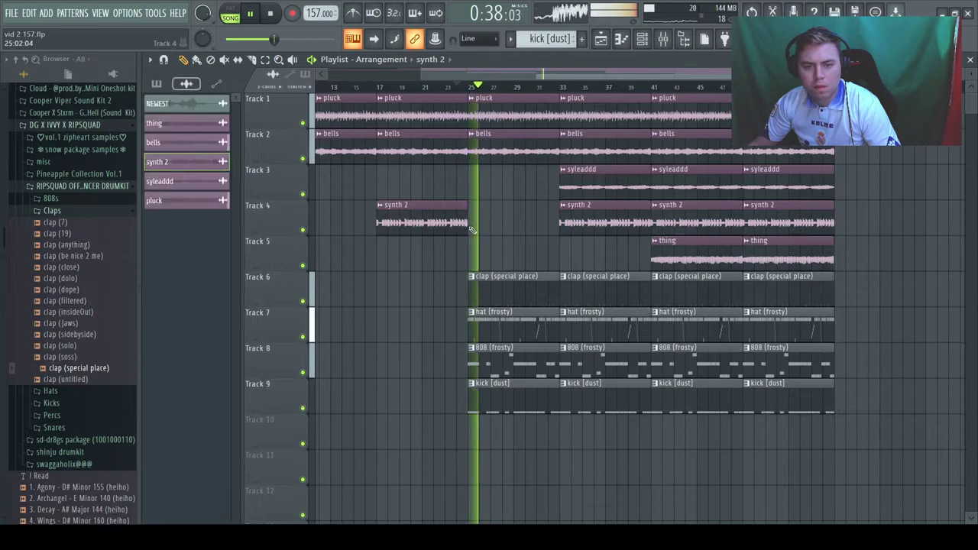
{"action": "left_click", "coordinate": [473, 223]}
{"action": "key", "text": "space"}
{"action": "key", "text": "space"}
{"action": "right_click", "coordinate": [604, 183]}
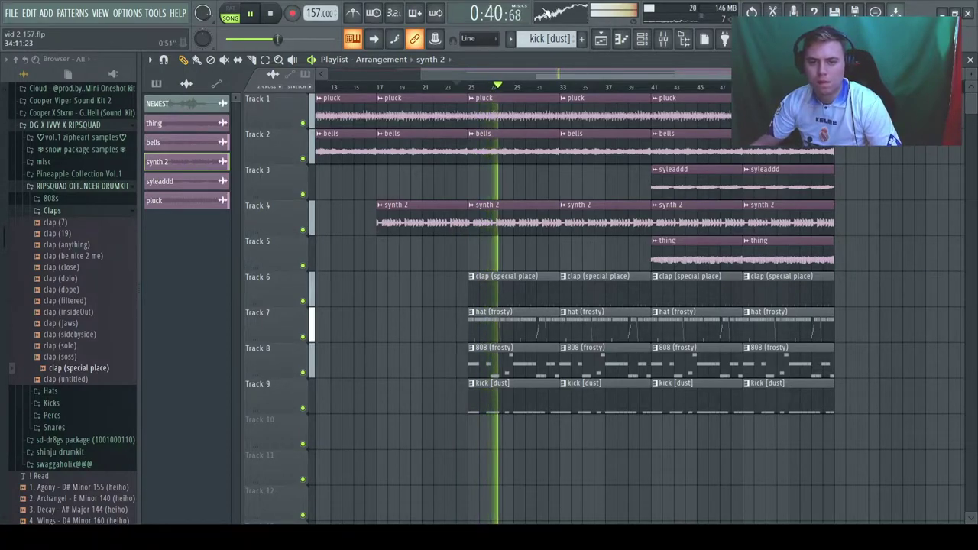
Step: Lower the velocity of all the 808 (frosty) pattern's notes to about 80%
{"action": "key", "text": "F9"}
{"action": "key", "text": "F6"}
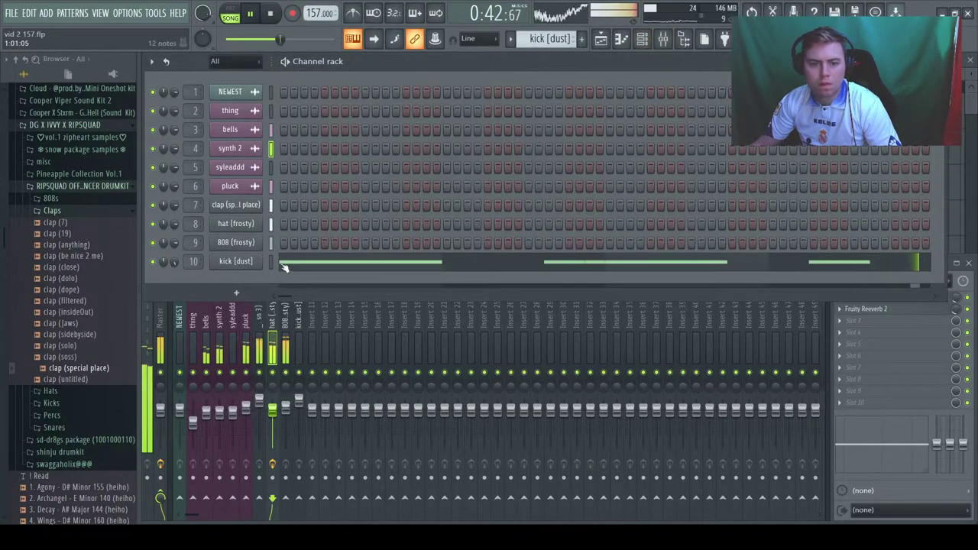
{"action": "left_click_drag", "start_coordinate": [518, 42], "coordinate": [519, 49]}
{"action": "key", "text": "F7"}
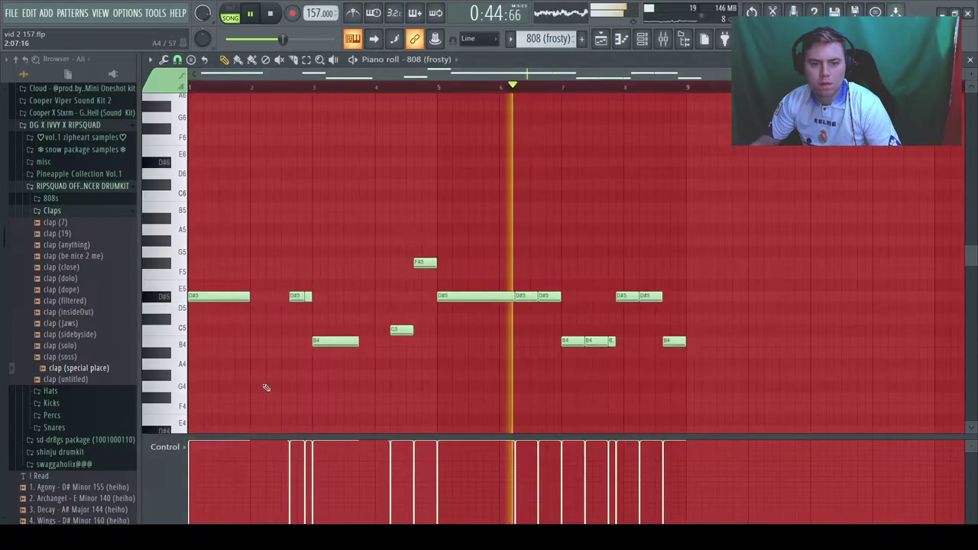
{"action": "left_click_drag", "start_coordinate": [241, 465], "coordinate": [752, 470]}
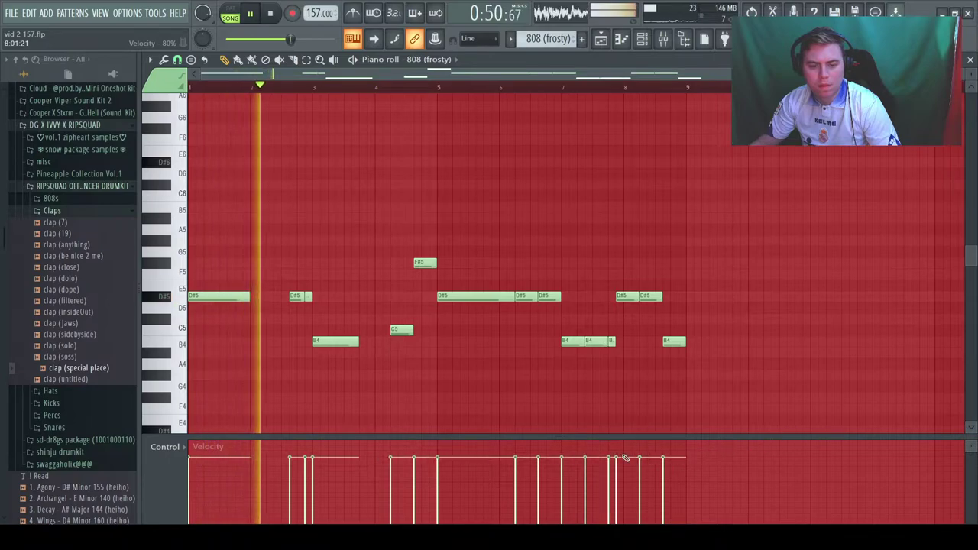
{"action": "left_click", "coordinate": [970, 58]}
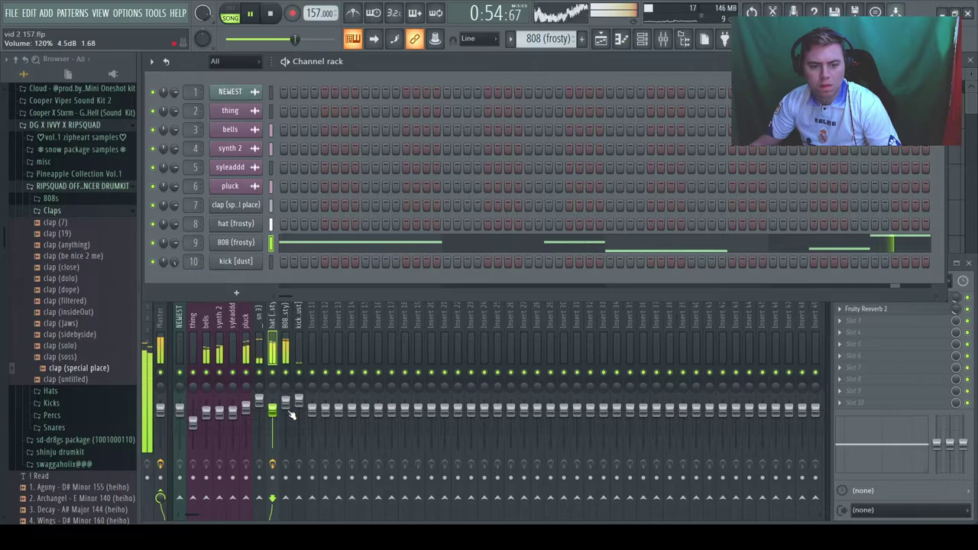
Step: Add a Fruity Compressor to the 808 (frosty) mixer track with a 4.5:1 ratio and 2.5 dB gain
{"action": "left_click", "coordinate": [285, 321]}
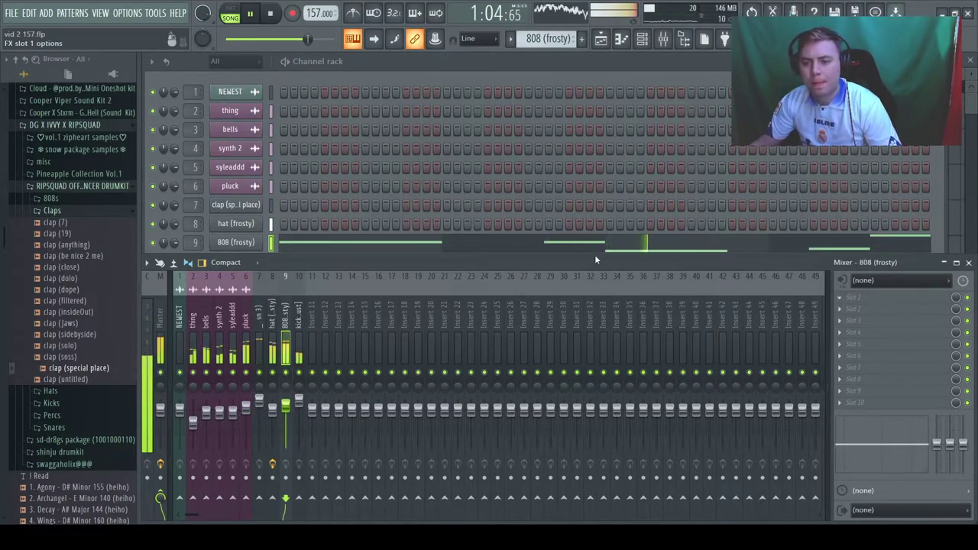
{"action": "left_click", "coordinate": [457, 292]}
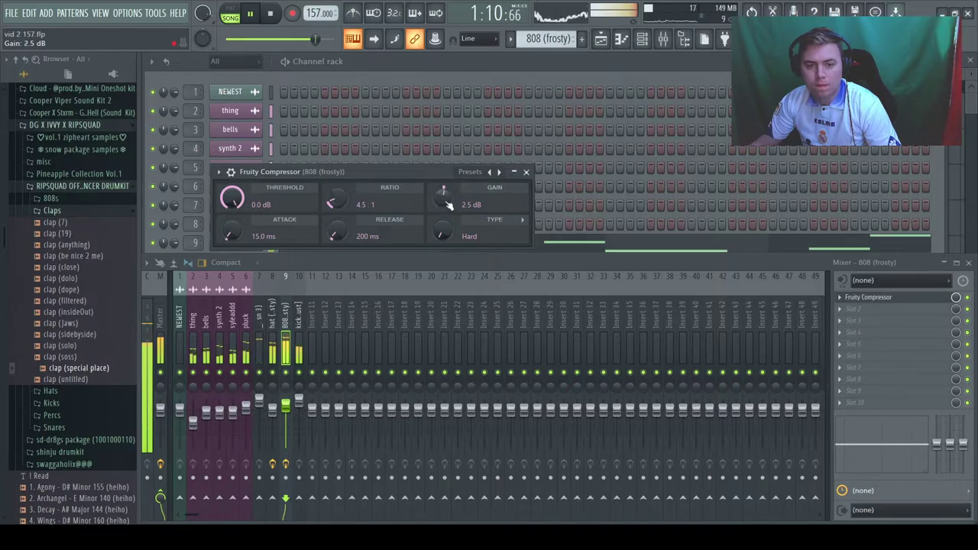
{"action": "left_click", "coordinate": [526, 172]}
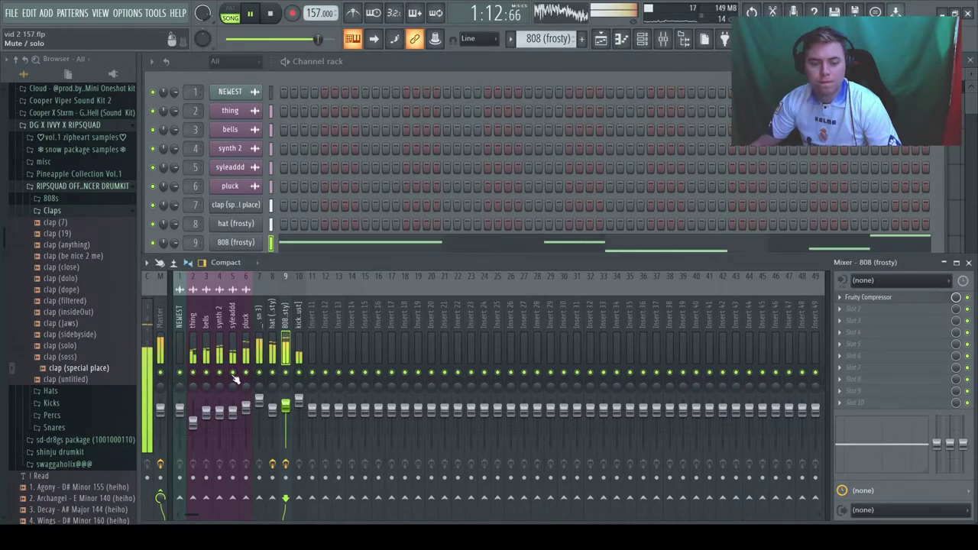
{"action": "left_click", "coordinate": [970, 262]}
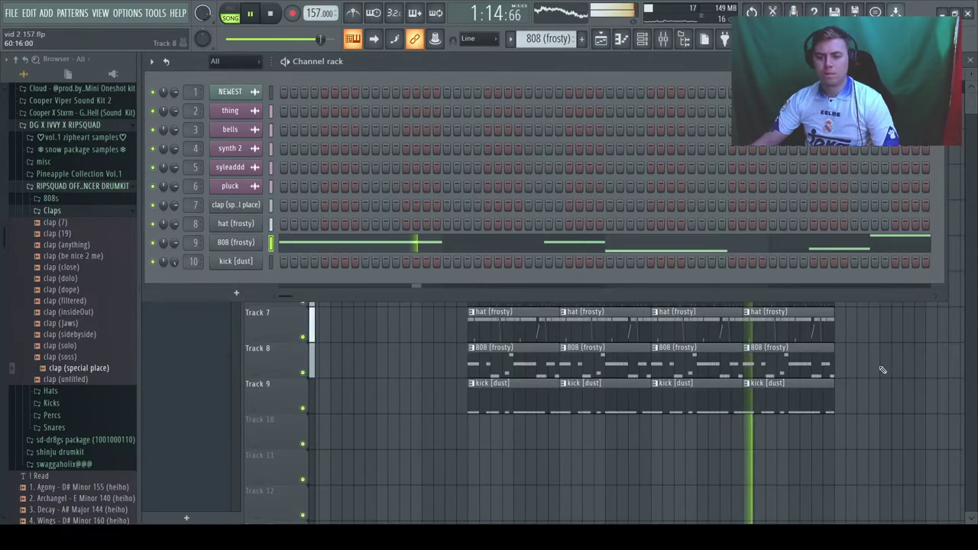
{"action": "key", "text": "F6"}
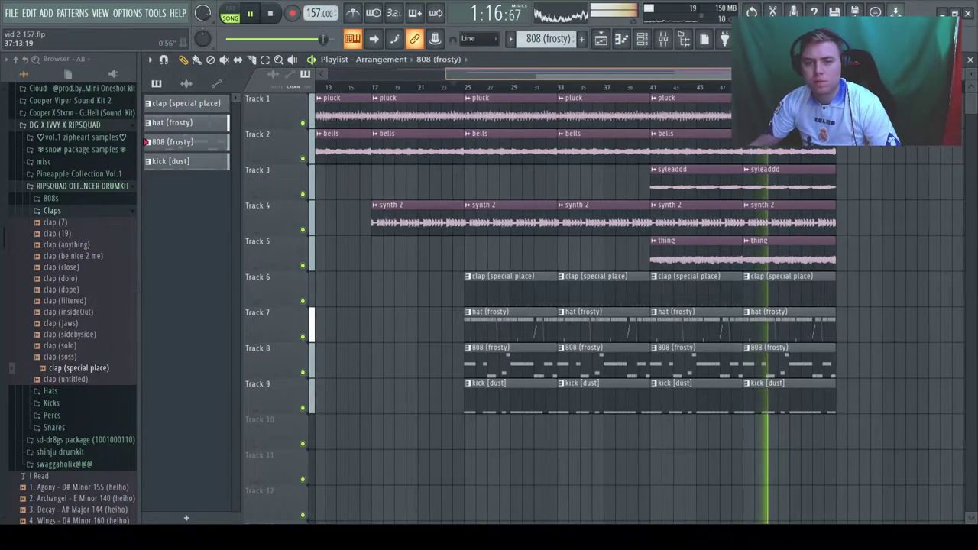
Step: Trim the start of the third hat (frosty) clip on track 7 from bar 41 to bar 45 and play that section
{"action": "left_click_drag", "start_coordinate": [614, 74], "coordinate": [614, 99]}
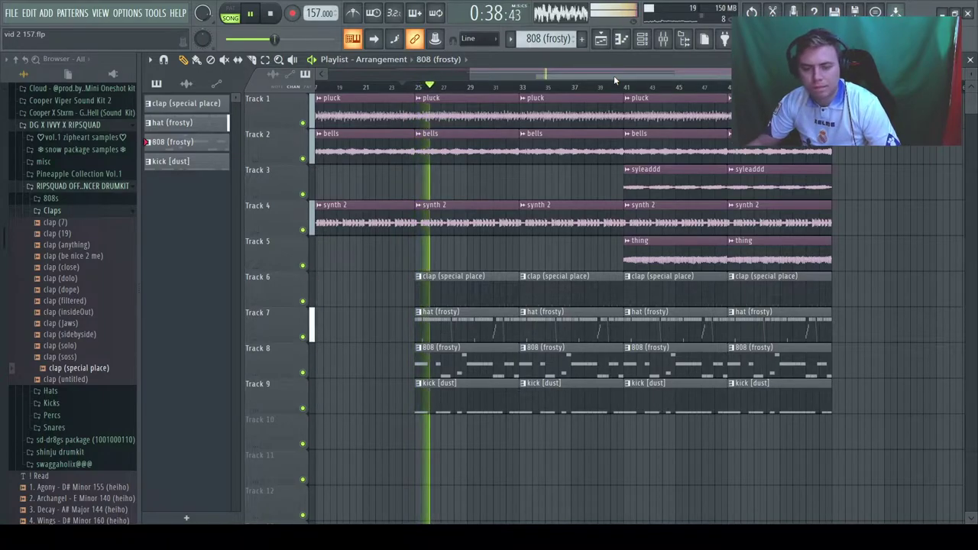
{"action": "left_click_drag", "start_coordinate": [628, 78], "coordinate": [582, 97]}
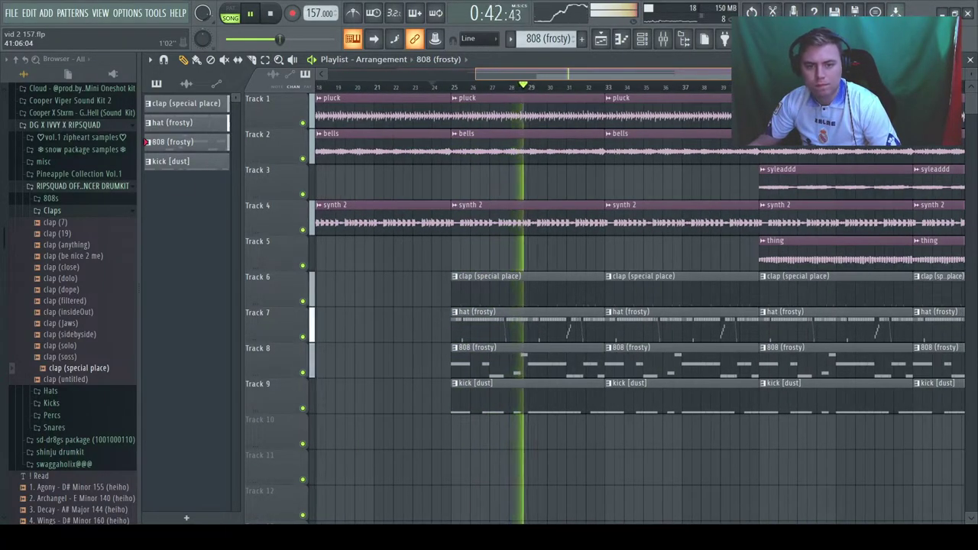
{"action": "scroll", "coordinate": [629, 78], "scroll_direction": "down", "scroll_amount": 2}
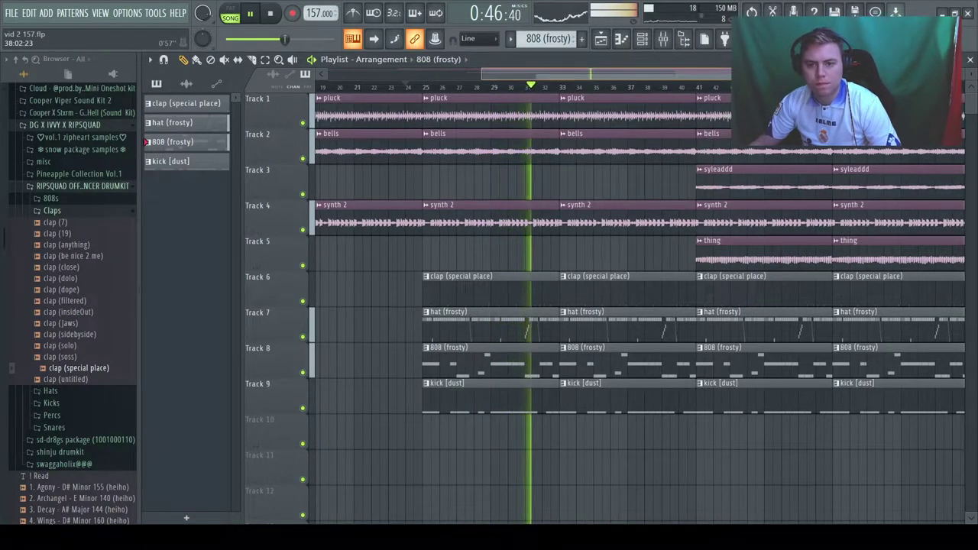
{"action": "scroll", "coordinate": [650, 73], "scroll_direction": "up", "scroll_amount": 1}
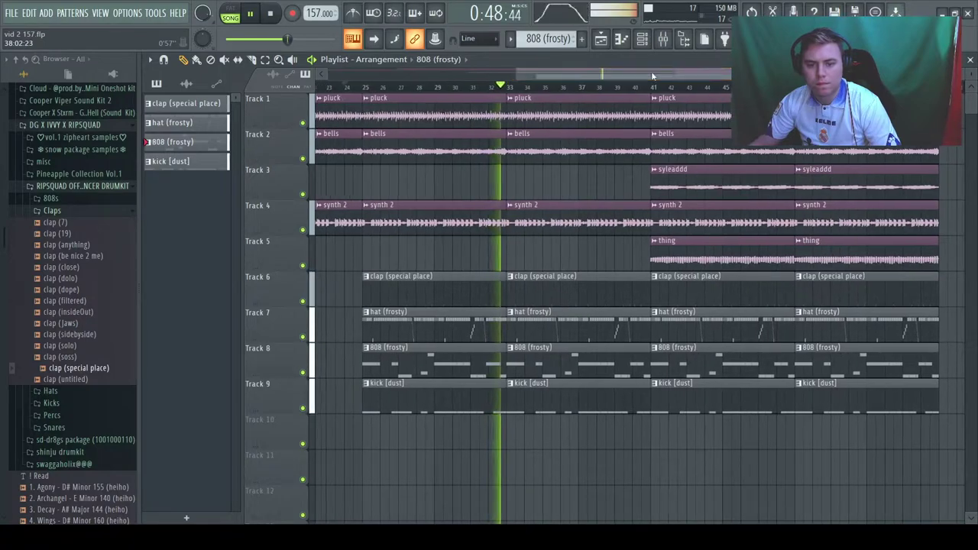
{"action": "left_click_drag", "start_coordinate": [648, 336], "coordinate": [721, 339]}
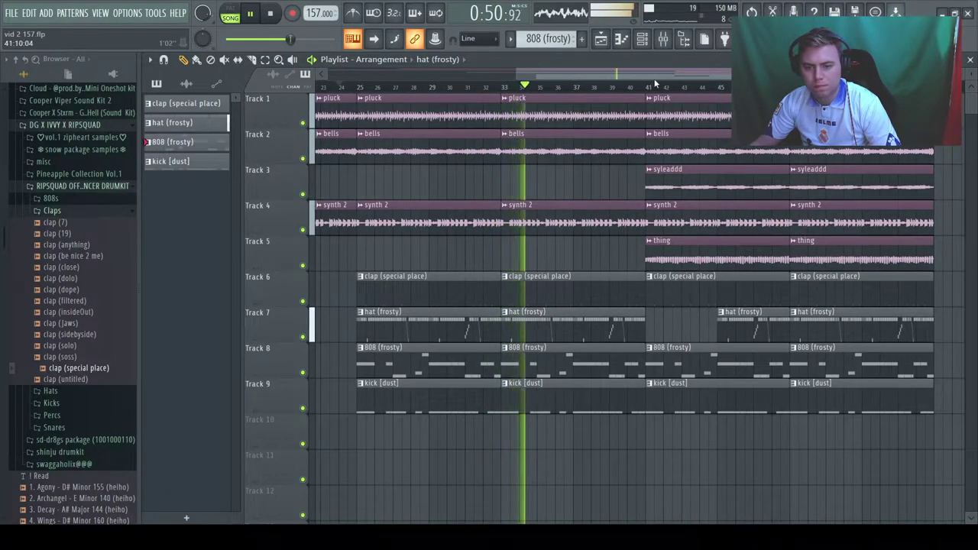
{"action": "key", "text": "space"}
{"action": "key", "text": "space"}
{"action": "scroll", "coordinate": [650, 89], "scroll_direction": "up", "scroll_amount": 2}
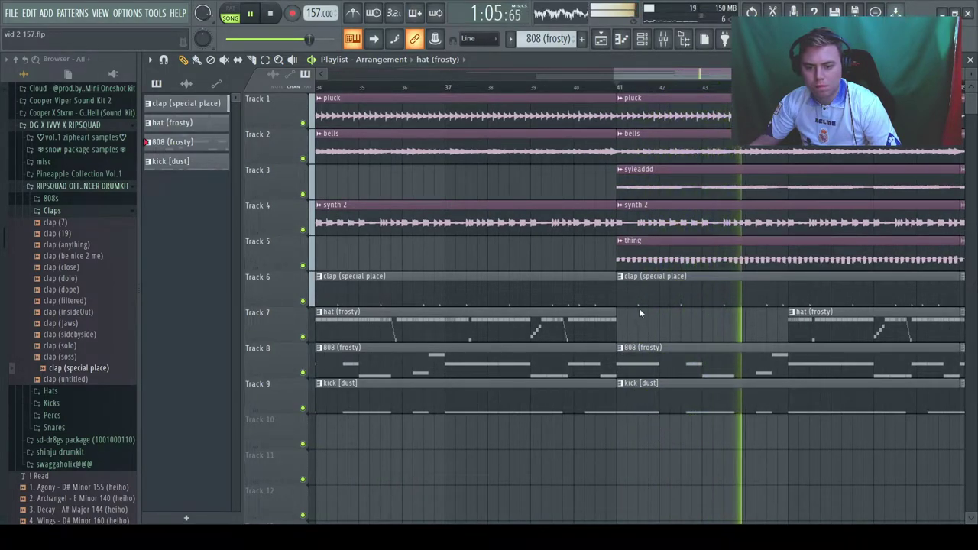
Step: Trim the start of the 808 (frosty) clip at bar 41 on Track 8 forward to bar 45
{"action": "left_click", "coordinate": [601, 474]}
{"action": "right_click", "coordinate": [617, 454]}
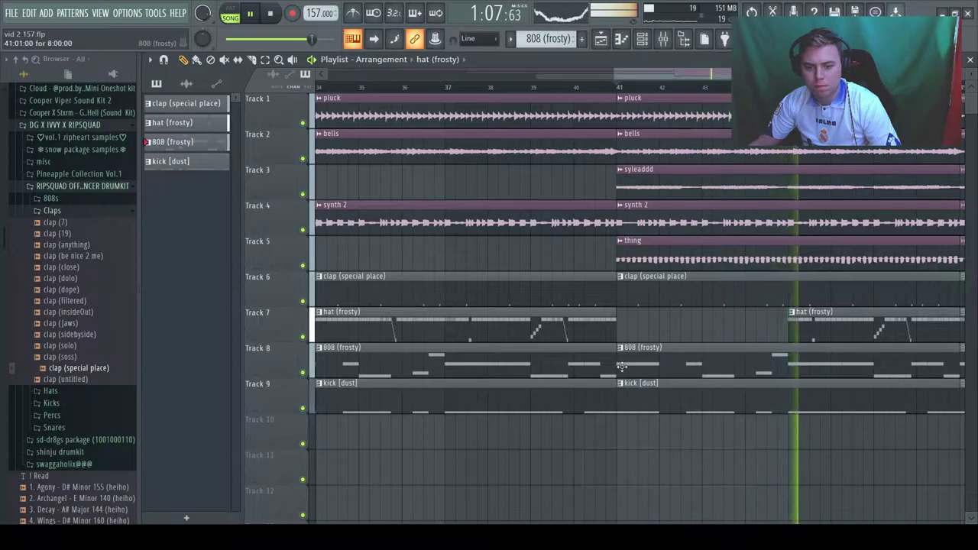
{"action": "left_click_drag", "start_coordinate": [619, 374], "coordinate": [788, 375]}
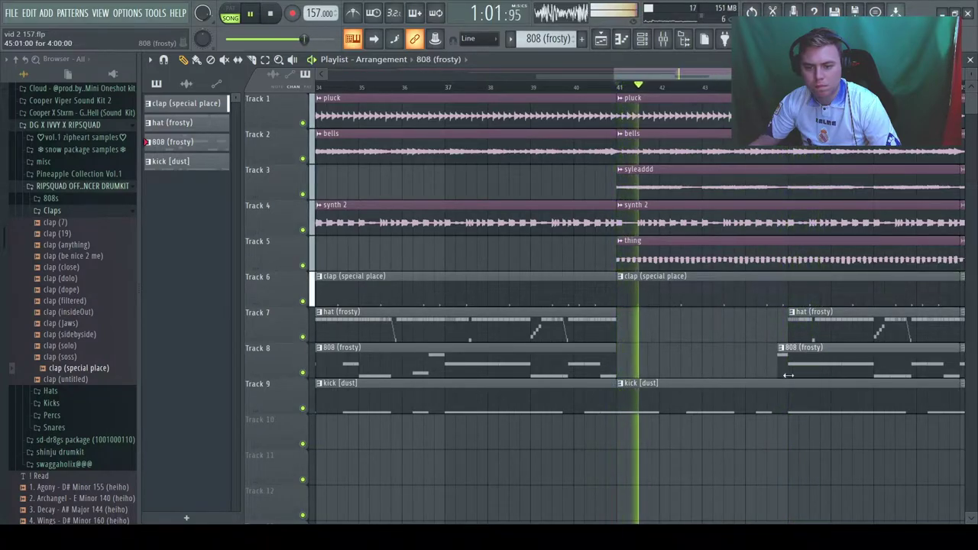
Step: Make the kick [dust] clip at bar 41 a unique pattern and open its notes in the piano roll
{"action": "left_click", "coordinate": [660, 454]}
{"action": "double_click", "coordinate": [660, 405]}
{"action": "left_click", "coordinate": [560, 87]}
{"action": "left_click_drag", "start_coordinate": [958, 75], "coordinate": [534, 74]}
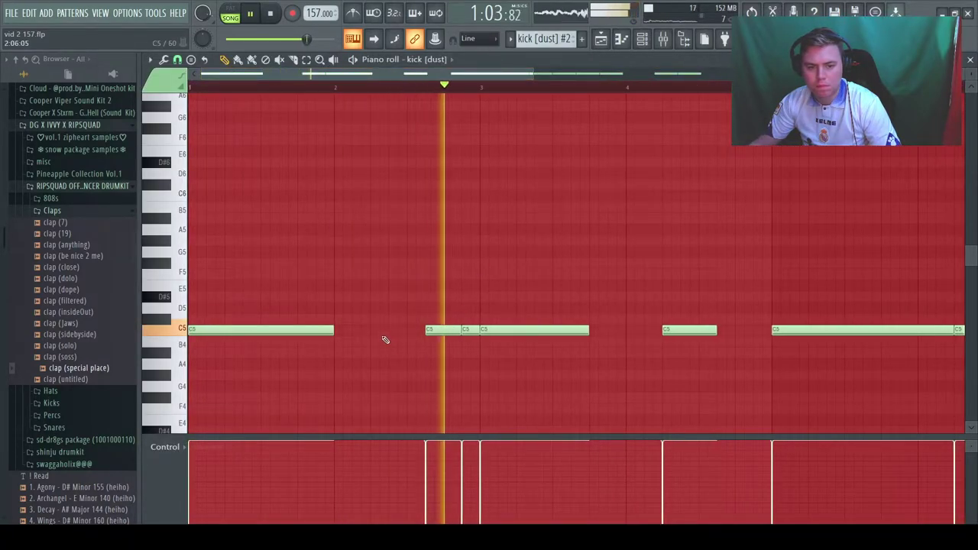
Step: Shorten the first C5 kick note in bar 1 to one step
{"action": "key", "text": "space"}
{"action": "key", "text": "space"}
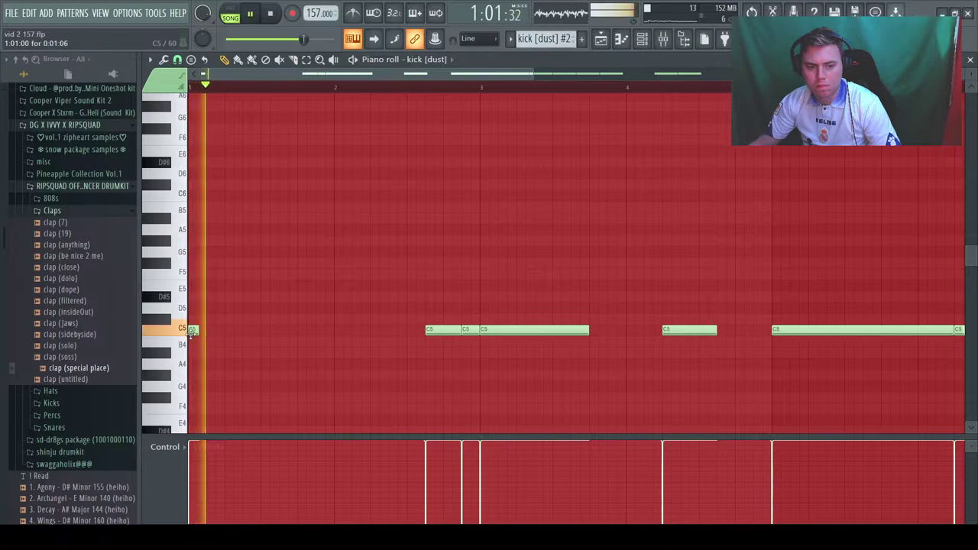
{"action": "key", "text": "space"}
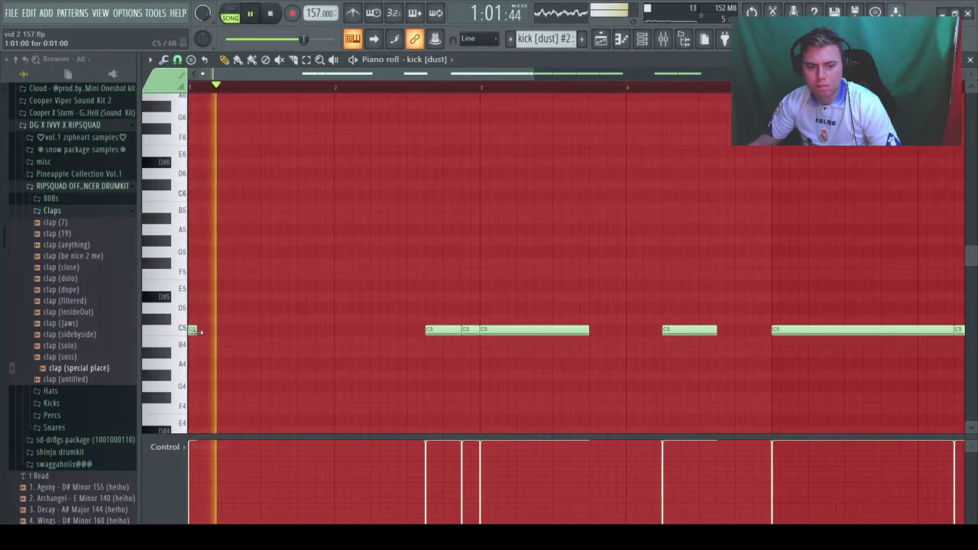
{"action": "key", "text": "space"}
{"action": "key", "text": "space"}
Step: Add a one-step C5 kick note on step 9 of bar 1 and play the pattern
{"action": "left_click", "coordinate": [265, 331]}
{"action": "key", "text": "space"}
{"action": "key", "text": "space"}
{"action": "key", "text": "space"}
{"action": "key", "text": "space"}
{"action": "left_click_drag", "start_coordinate": [533, 74], "coordinate": [373, 74]}
{"action": "key", "text": "space"}
{"action": "key", "text": "space"}
Step: Add one-step C5 kick notes on steps 10, 11 and 12 of bar 1, checking them by playback
{"action": "left_click_drag", "start_coordinate": [341, 332], "coordinate": [345, 333]}
{"action": "key", "text": "space"}
{"action": "left_click", "coordinate": [349, 332]}
{"action": "key", "text": "space"}
{"action": "key", "text": "space"}
{"action": "key", "text": "space"}
{"action": "left_click", "coordinate": [381, 331]}
{"action": "key", "text": "space"}
{"action": "key", "text": "space"}
{"action": "key", "text": "space"}
{"action": "key", "text": "space"}
{"action": "left_click_drag", "start_coordinate": [383, 333], "coordinate": [370, 334]}
{"action": "left_click", "coordinate": [385, 333]}
{"action": "key", "text": "space"}
{"action": "key", "text": "space"}
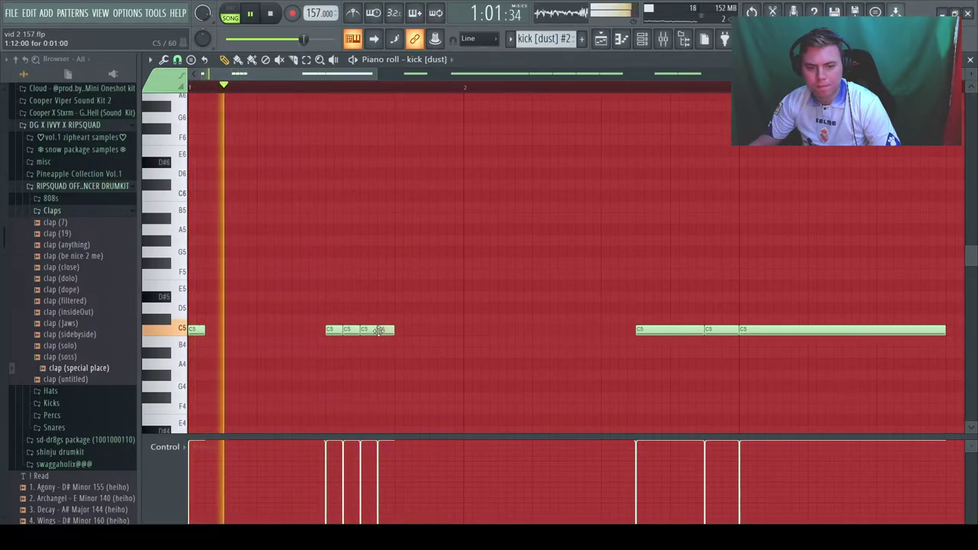
Step: Add one-step C5 kick notes on steps 13 and 15 of bar 1
{"action": "key", "text": "space"}
{"action": "left_click", "coordinate": [428, 334]}
{"action": "key", "text": "space"}
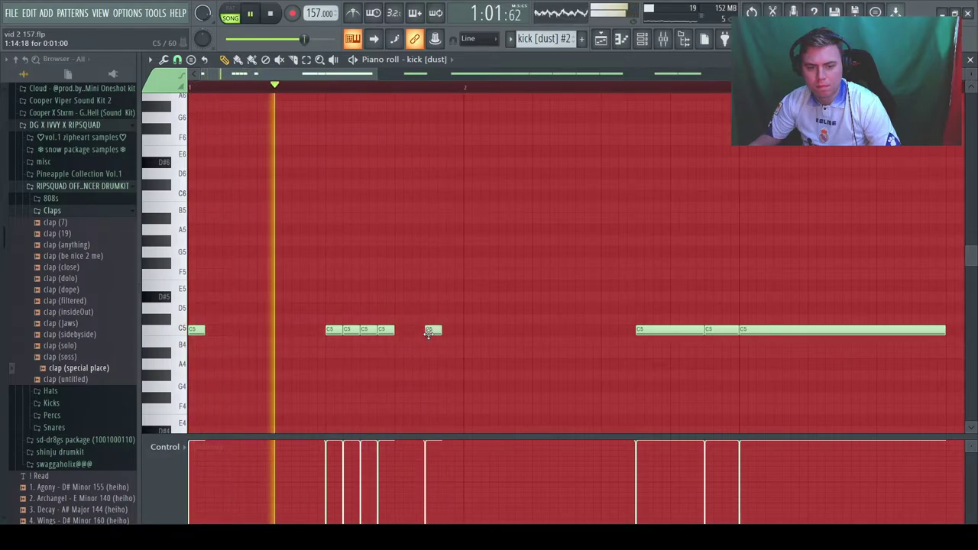
{"action": "key", "text": "space"}
{"action": "key", "text": "space"}
{"action": "left_click", "coordinate": [403, 334]}
{"action": "key", "text": "space"}
{"action": "key", "text": "space"}
Step: Add one-step C5 kick notes on steps 1, 5 and 9 of bar 2
{"action": "left_click", "coordinate": [468, 334]}
{"action": "key", "text": "space"}
{"action": "left_click", "coordinate": [535, 332]}
{"action": "key", "text": "space"}
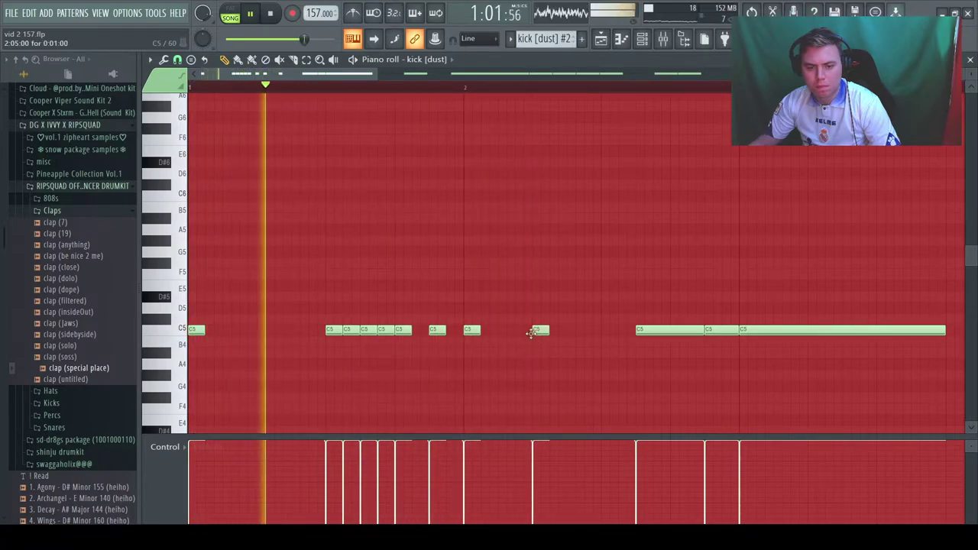
{"action": "left_click", "coordinate": [602, 331]}
{"action": "left_click_drag", "start_coordinate": [603, 331], "coordinate": [608, 333]}
{"action": "key", "text": "space"}
{"action": "key", "text": "space"}
Step: Delete the two longer kick notes in the second half of bar 2 and add a one-step C5 note on step 13
{"action": "right_click", "coordinate": [664, 331]}
{"action": "right_click", "coordinate": [718, 331]}
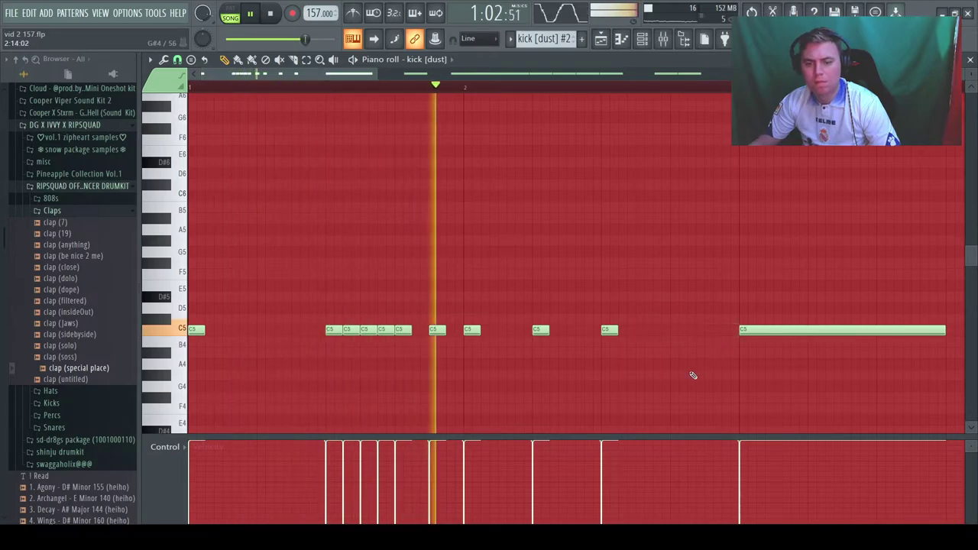
{"action": "left_click", "coordinate": [676, 331]}
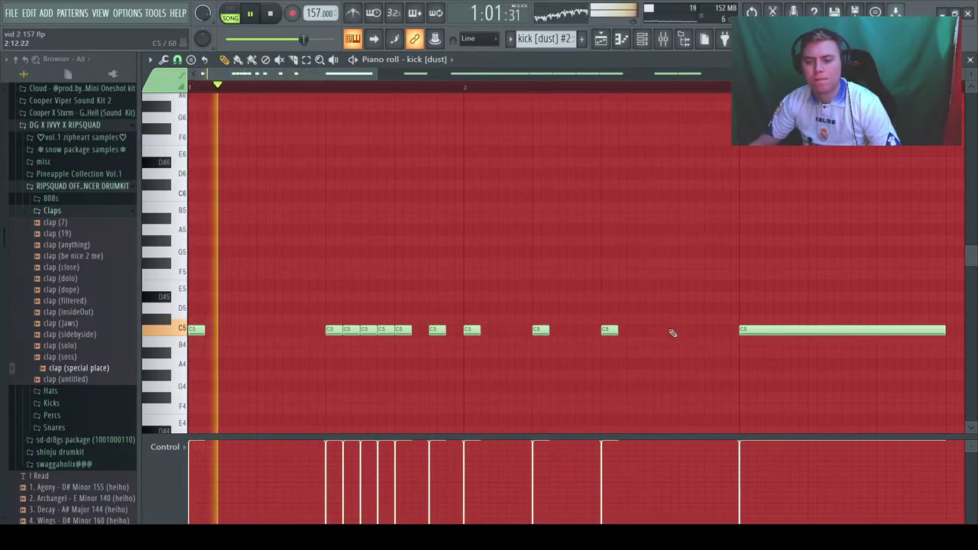
Step: Delete the kick notes on steps 10, 11, 12 and 15 of bar 1, leaving hits only on the beats
{"action": "right_click", "coordinate": [350, 330]}
{"action": "right_click", "coordinate": [385, 332]}
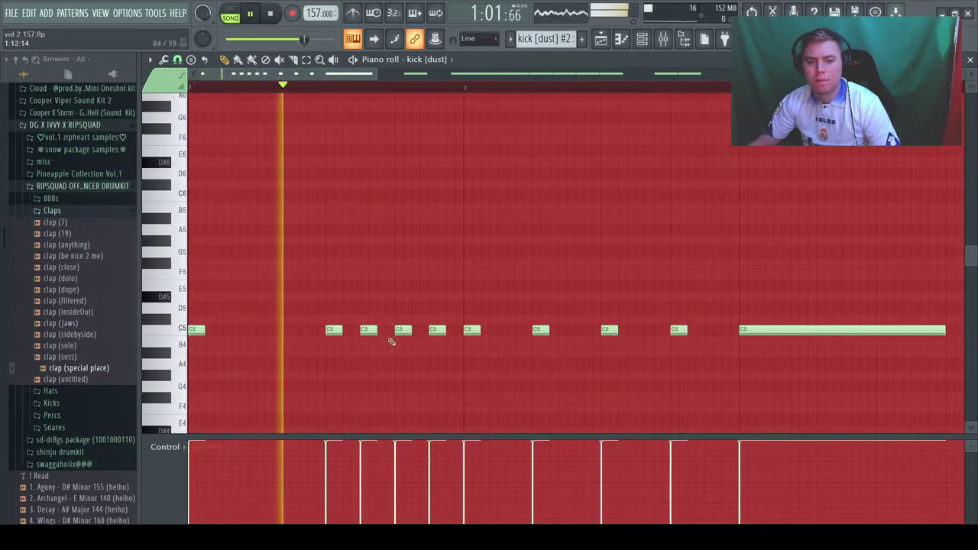
{"action": "right_click", "coordinate": [368, 331]}
{"action": "right_click", "coordinate": [437, 331]}
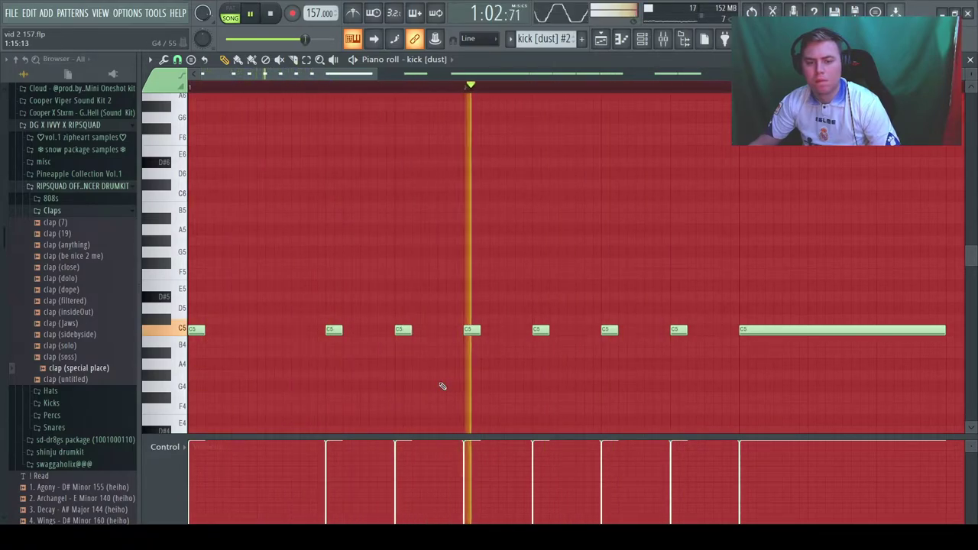
Step: Play back the edited kick pattern and return to the playlist
{"action": "left_click_drag", "start_coordinate": [381, 74], "coordinate": [474, 74]}
{"action": "scroll", "coordinate": [355, 78], "scroll_direction": "down", "scroll_amount": 1}
{"action": "key", "text": "space"}
{"action": "key", "text": "space"}
{"action": "left_click", "coordinate": [972, 59]}
{"action": "left_click", "coordinate": [971, 60]}
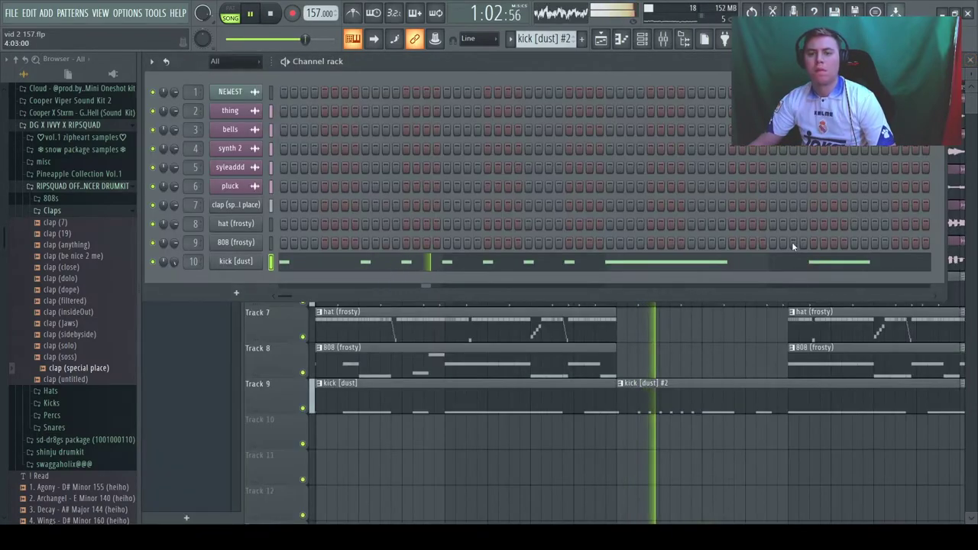
{"action": "key", "text": "F6"}
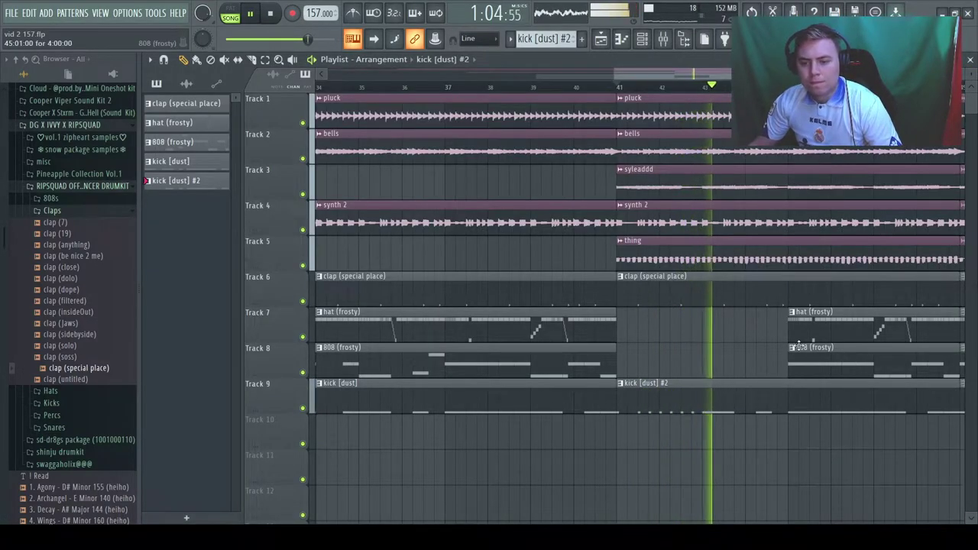
Step: Adjust the clips after the bar 41 break so the hat starts at bar 45 and the 808 about a quarter into bar 44
{"action": "key", "text": "space"}
{"action": "left_click_drag", "start_coordinate": [742, 386], "coordinate": [700, 386]}
{"action": "left_click_drag", "start_coordinate": [790, 342], "coordinate": [724, 359]}
{"action": "key", "text": "space"}
{"action": "key", "text": "space"}
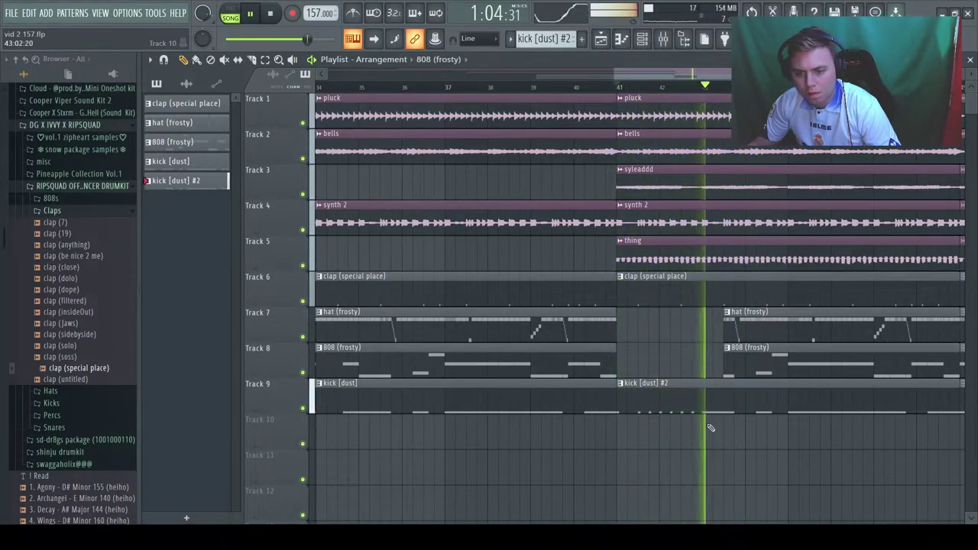
{"action": "left_click_drag", "start_coordinate": [723, 359], "coordinate": [790, 334]}
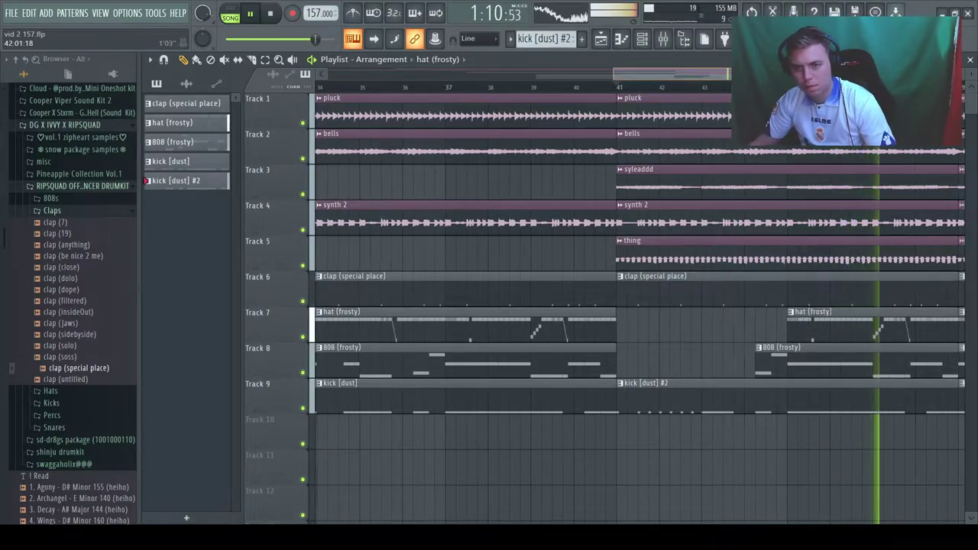
Step: Preview cymbals in the drum kit's Percs folder and place cym (Jaws) at bar 25 on Track 10
{"action": "scroll", "coordinate": [666, 75], "scroll_direction": "down", "scroll_amount": 5}
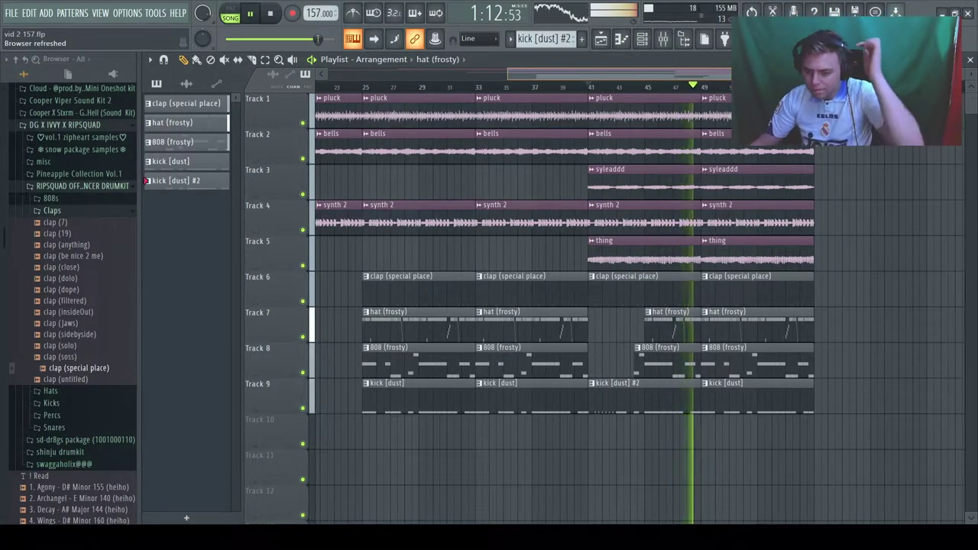
{"action": "left_click_drag", "start_coordinate": [694, 74], "coordinate": [677, 68]}
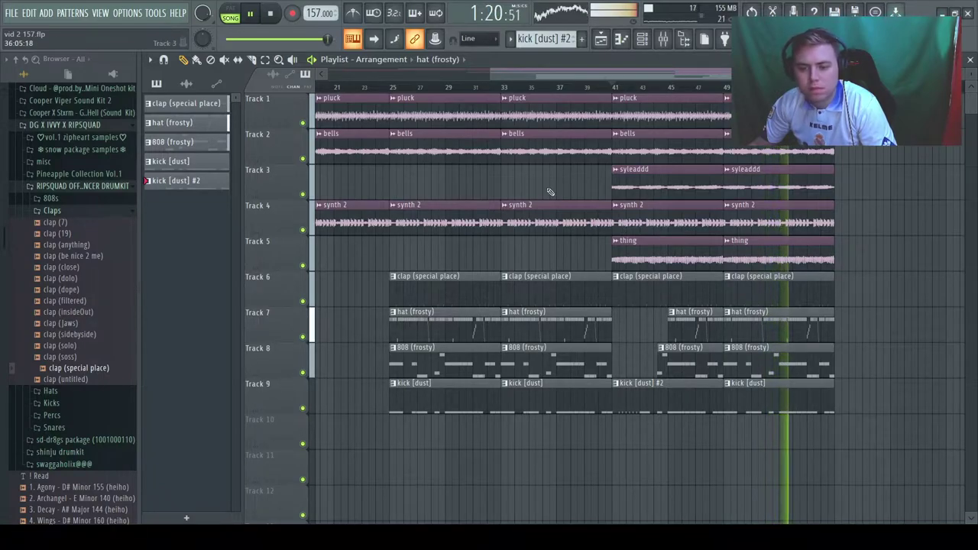
{"action": "left_click", "coordinate": [52, 210]}
{"action": "left_click", "coordinate": [51, 247]}
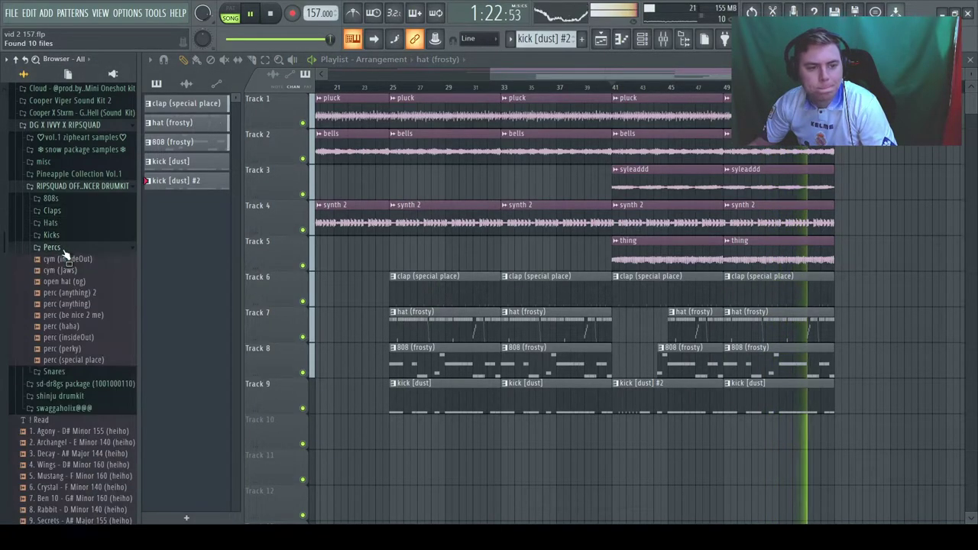
{"action": "left_click", "coordinate": [68, 261]}
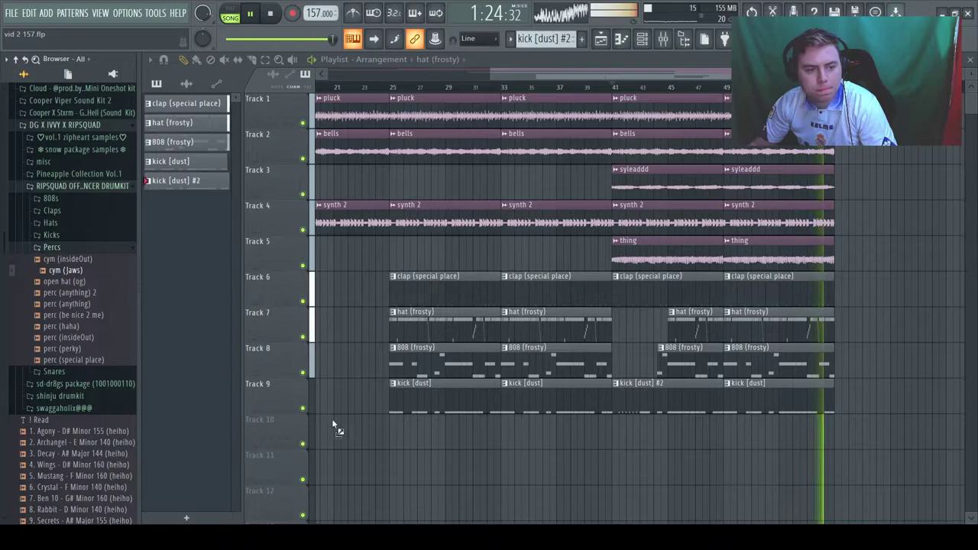
{"action": "left_click_drag", "start_coordinate": [519, 448], "coordinate": [393, 433]}
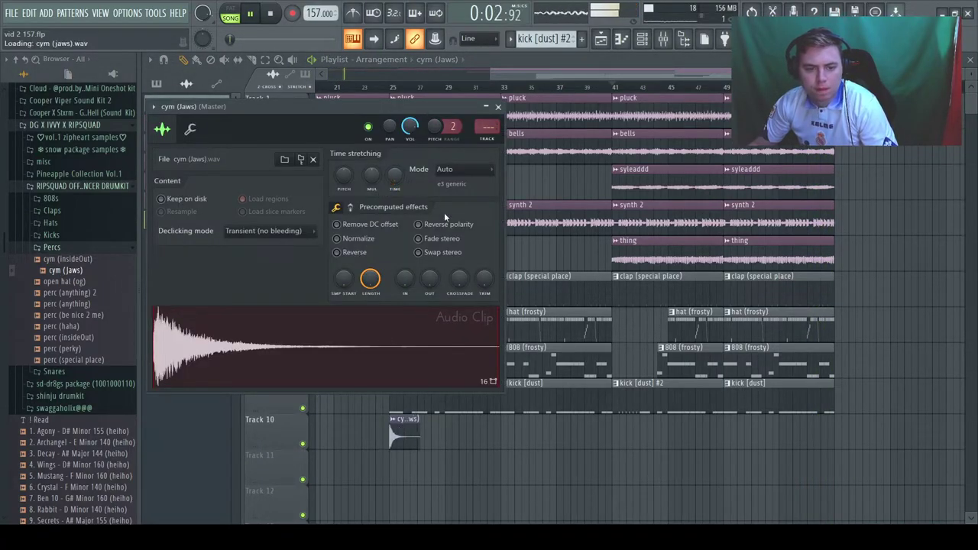
{"action": "left_click", "coordinate": [498, 107]}
Step: Play the section leading into bar 25 and set the cym (Jaws) channel volume to about 41%
{"action": "key", "text": "space"}
{"action": "key", "text": "space"}
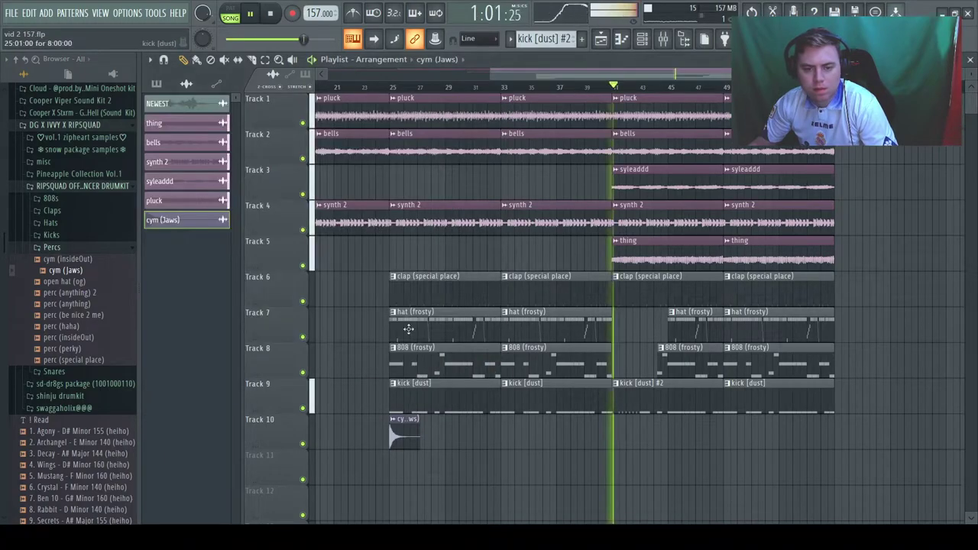
{"action": "left_click", "coordinate": [377, 87]}
{"action": "left_click_drag", "start_coordinate": [489, 75], "coordinate": [453, 76]}
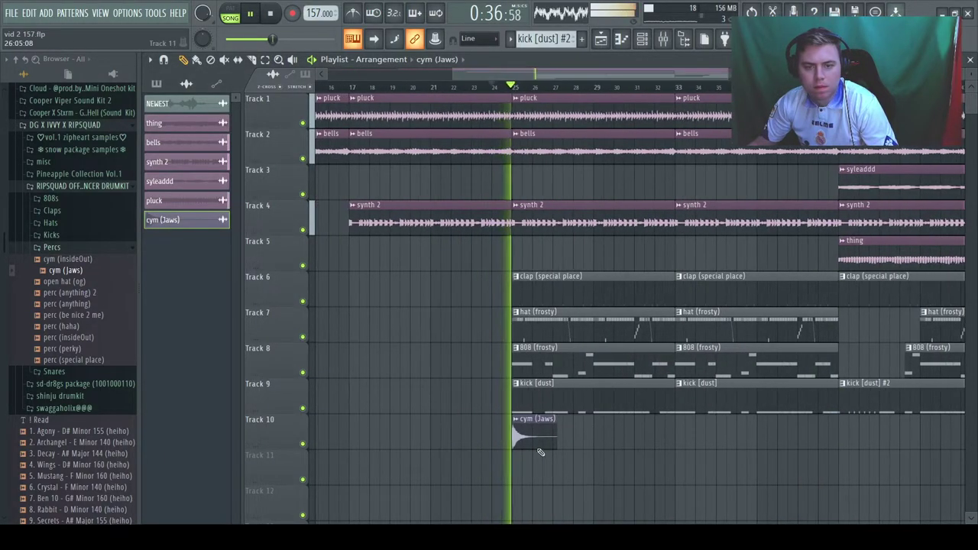
{"action": "double_click", "coordinate": [527, 427]}
{"action": "left_click_drag", "start_coordinate": [414, 126], "coordinate": [416, 133]}
{"action": "key", "text": "space"}
{"action": "key", "text": "space"}
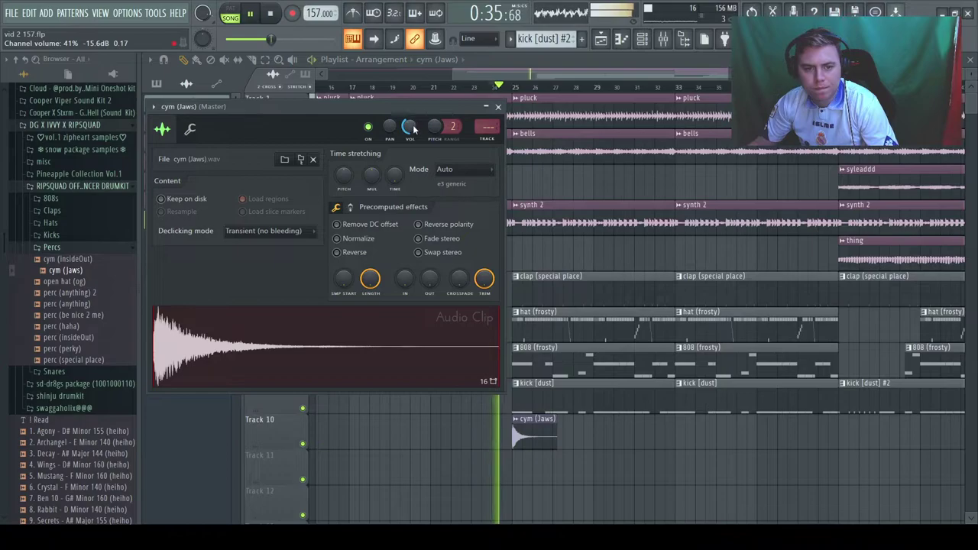
{"action": "left_click", "coordinate": [498, 106]}
Step: Place further cym (Jaws) clips on Track 10 at bars 33, 41, 49 and 57
{"action": "left_click_drag", "start_coordinate": [604, 430], "coordinate": [698, 430]}
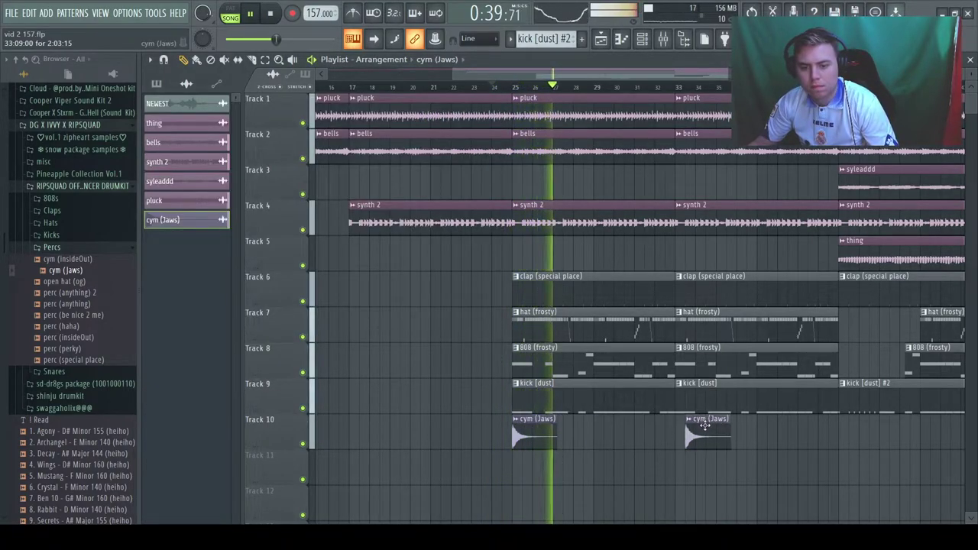
{"action": "left_click", "coordinate": [848, 437]}
{"action": "left_click_drag", "start_coordinate": [898, 437], "coordinate": [934, 440]}
{"action": "left_click_drag", "start_coordinate": [668, 77], "coordinate": [772, 84]}
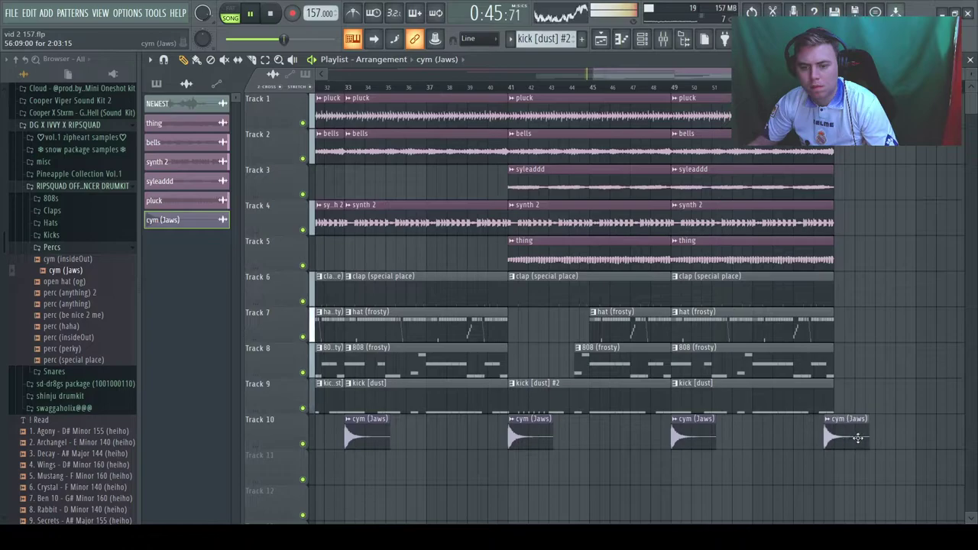
{"action": "scroll", "coordinate": [563, 86], "scroll_direction": "down", "scroll_amount": 6}
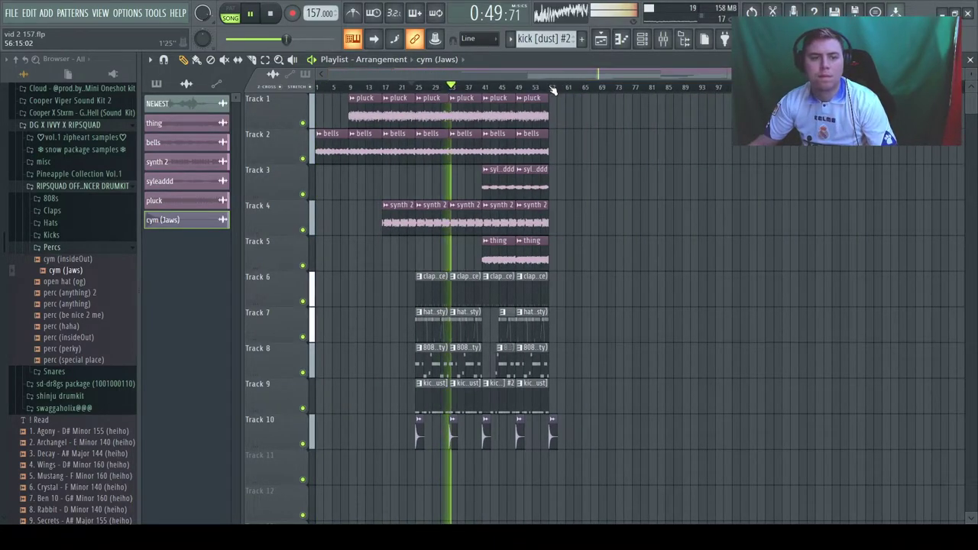
Step: Select all clips in the arrangement and duplicate them directly after the original section
{"action": "scroll", "coordinate": [562, 86], "scroll_direction": "up", "scroll_amount": 6}
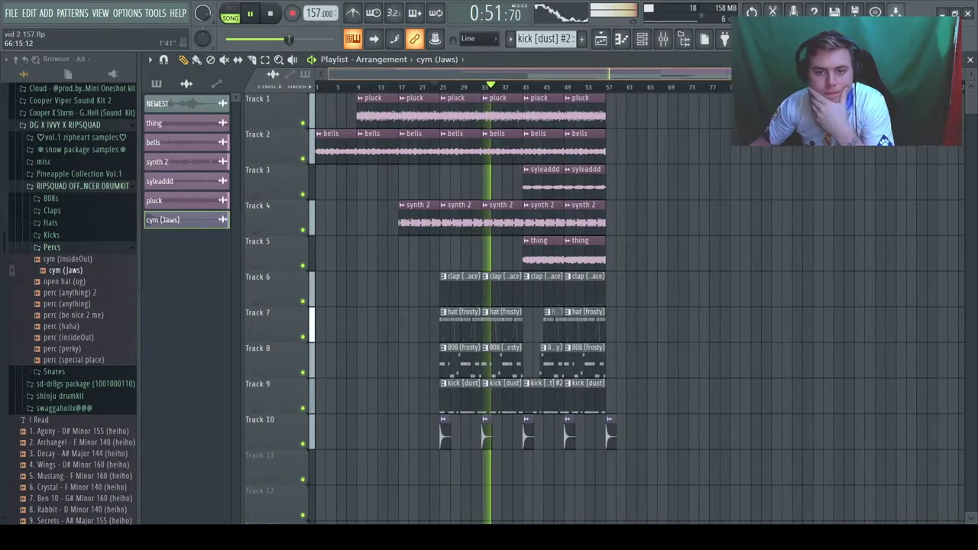
{"action": "scroll", "coordinate": [639, 306], "scroll_direction": "left", "scroll_amount": 3}
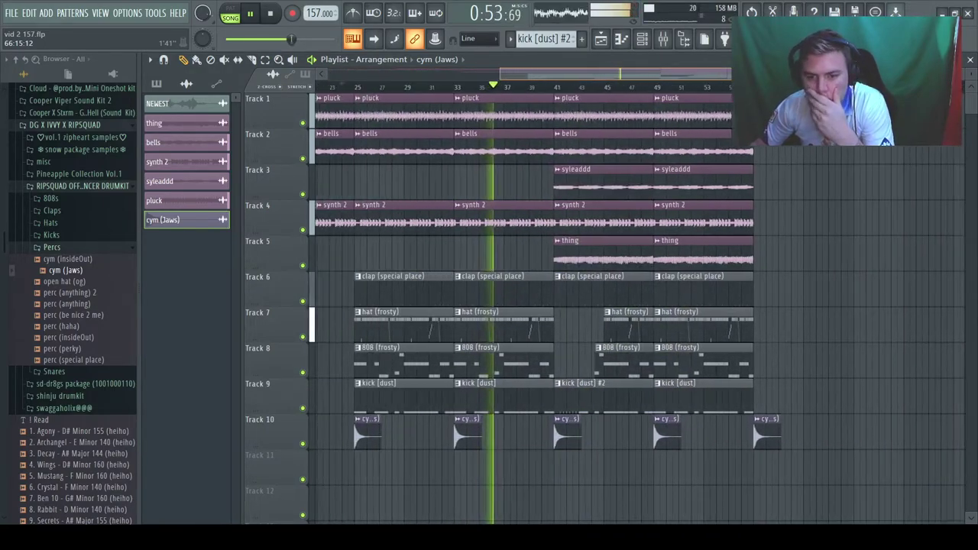
{"action": "scroll", "coordinate": [639, 306], "scroll_direction": "down", "scroll_amount": 1}
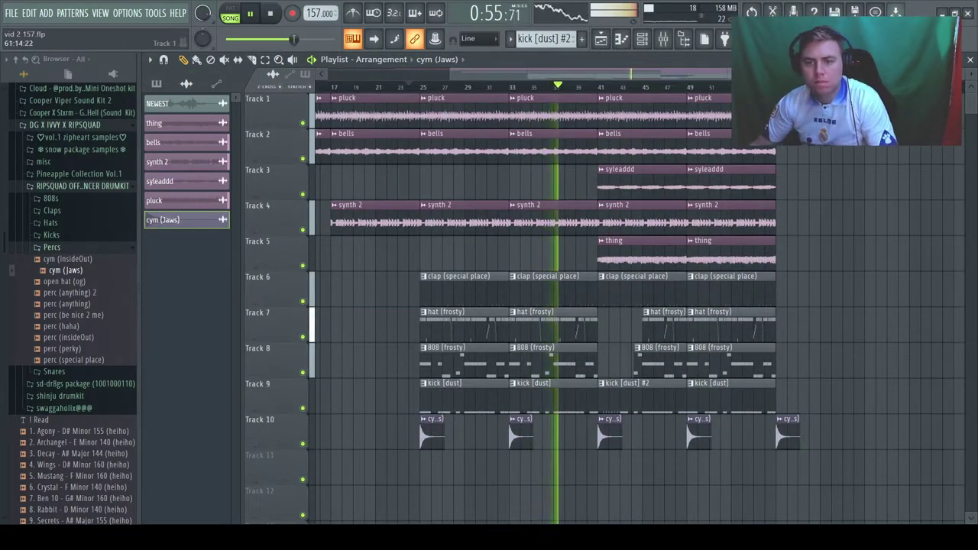
{"action": "scroll", "coordinate": [639, 305], "scroll_direction": "down", "scroll_amount": 3}
{"action": "left_click_drag", "start_coordinate": [807, 96], "coordinate": [199, 431]}
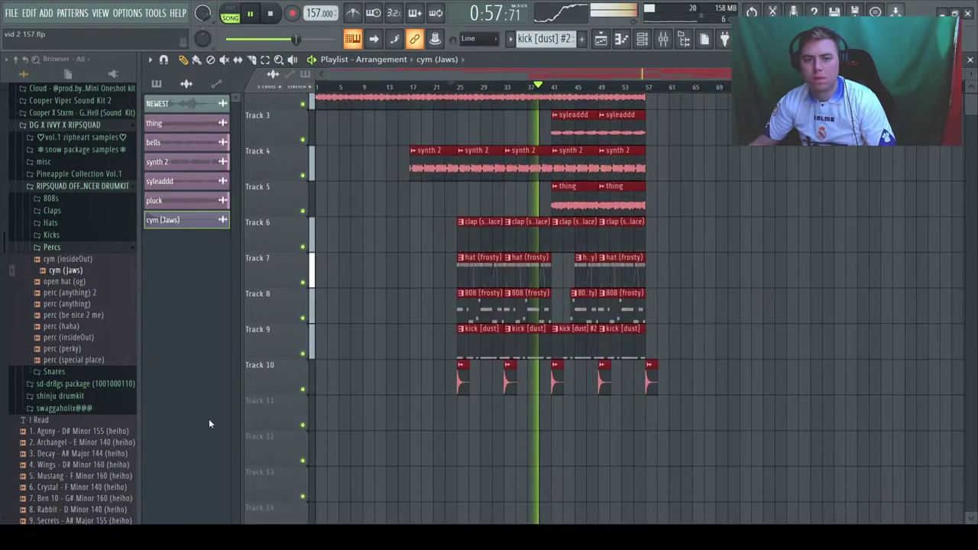
{"action": "key", "text": "ctrl+b"}
{"action": "left_click", "coordinate": [768, 482]}
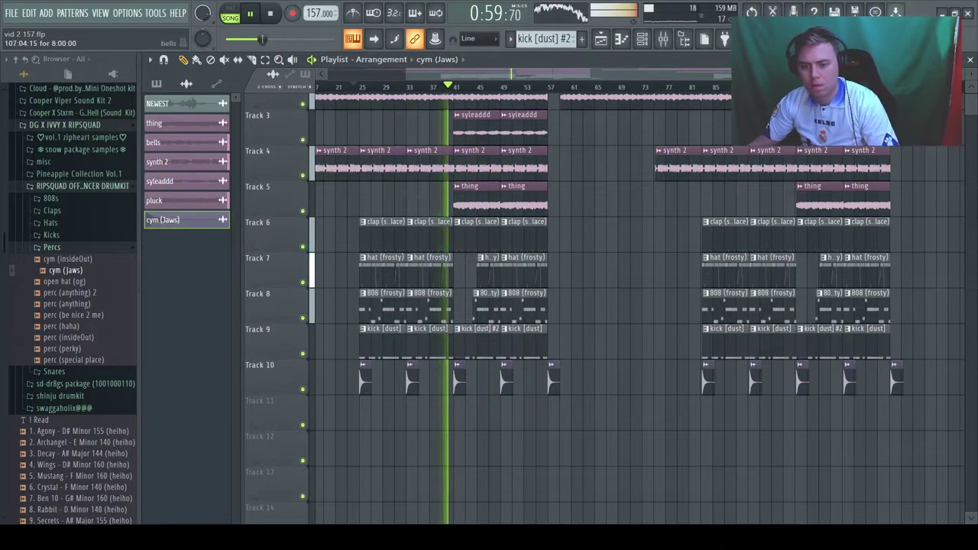
Step: Select all clips of the duplicated section, move them back so the section starts at bar 57, and deselect them
{"action": "scroll", "coordinate": [709, 191], "scroll_direction": "up", "scroll_amount": 2}
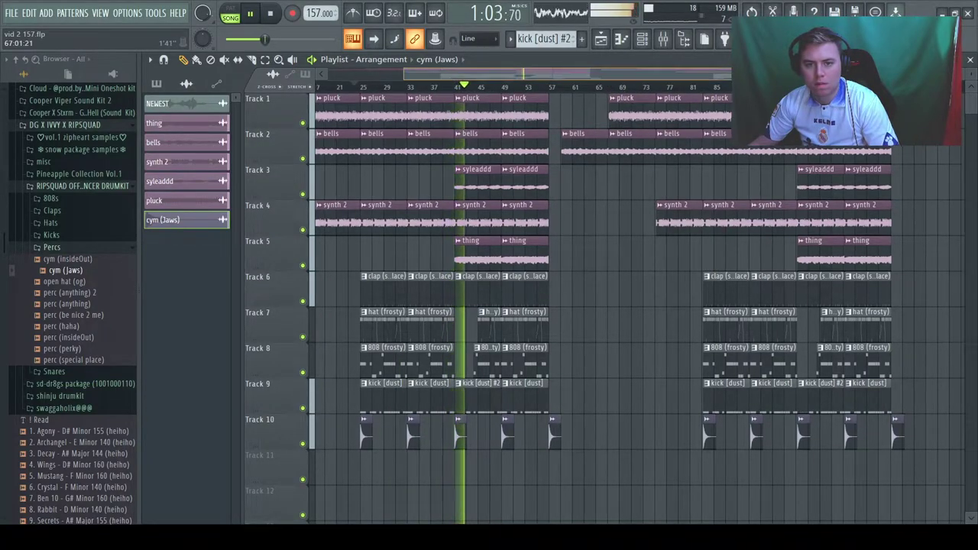
{"action": "scroll", "coordinate": [611, 86], "scroll_direction": "up", "scroll_amount": 4}
{"action": "scroll", "coordinate": [585, 428], "scroll_direction": "up", "scroll_amount": 3}
{"action": "scroll", "coordinate": [584, 428], "scroll_direction": "left", "scroll_amount": 3}
{"action": "scroll", "coordinate": [672, 428], "scroll_direction": "up", "scroll_amount": 3}
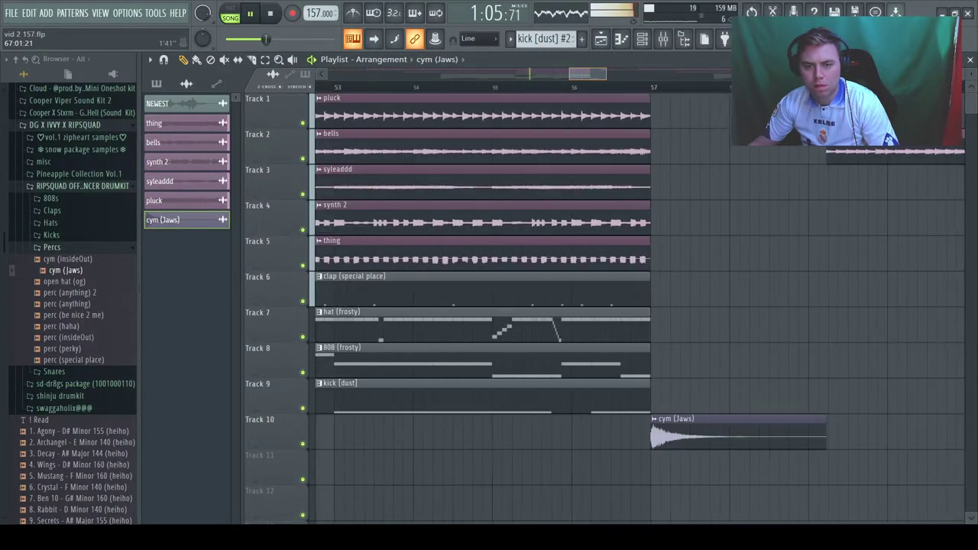
{"action": "scroll", "coordinate": [612, 85], "scroll_direction": "down", "scroll_amount": 8}
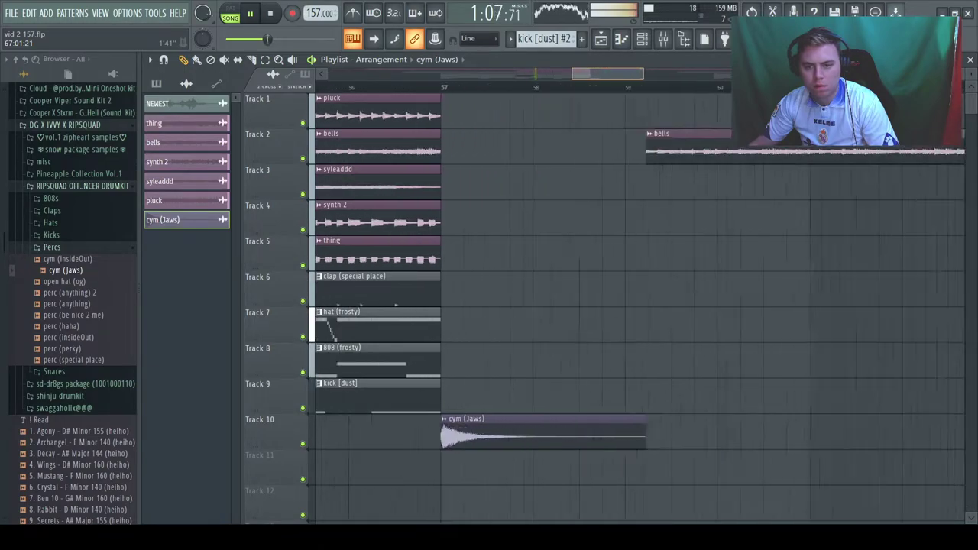
{"action": "scroll", "coordinate": [623, 88], "scroll_direction": "up", "scroll_amount": 2}
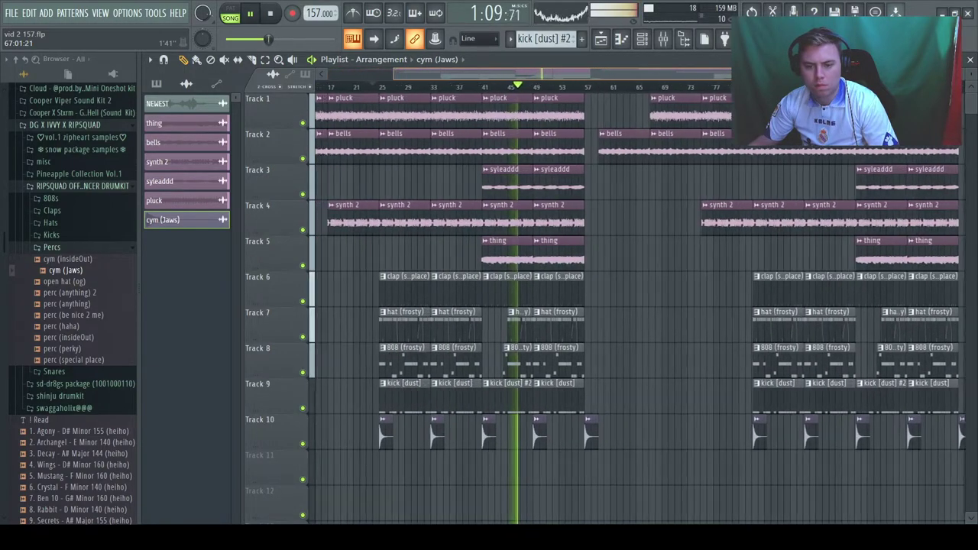
{"action": "left_click_drag", "start_coordinate": [932, 93], "coordinate": [599, 451]}
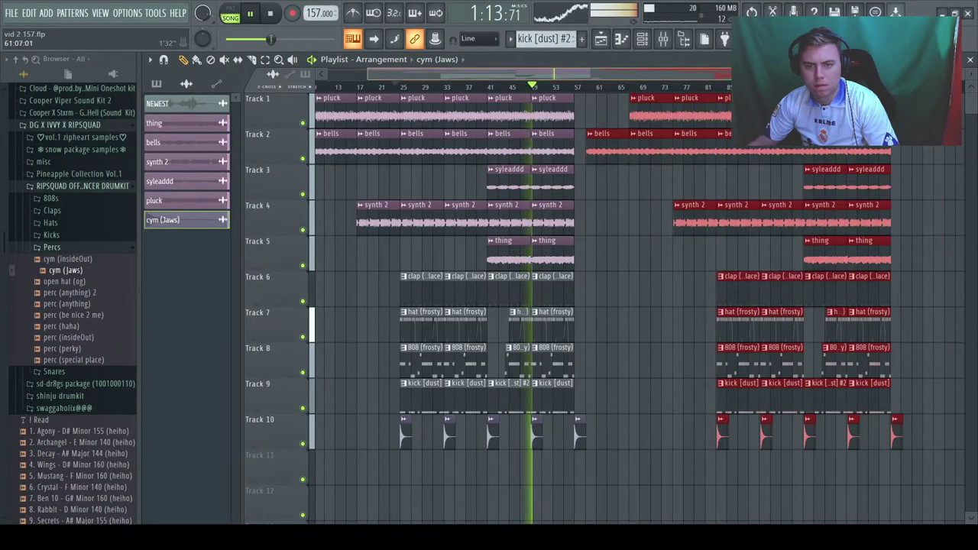
{"action": "scroll", "coordinate": [599, 80], "scroll_direction": "up", "scroll_amount": 6}
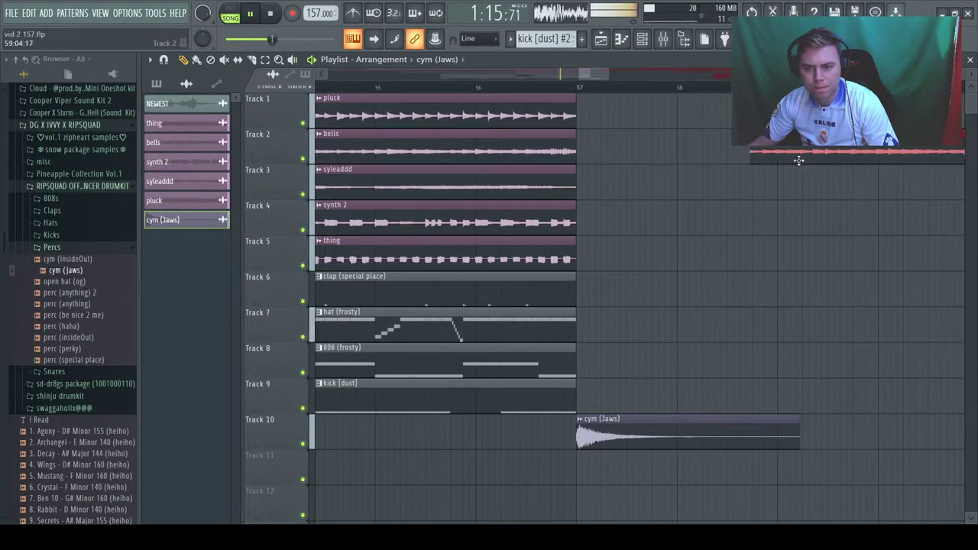
{"action": "left_click_drag", "start_coordinate": [805, 160], "coordinate": [631, 175]}
{"action": "scroll", "coordinate": [590, 80], "scroll_direction": "up", "scroll_amount": 2}
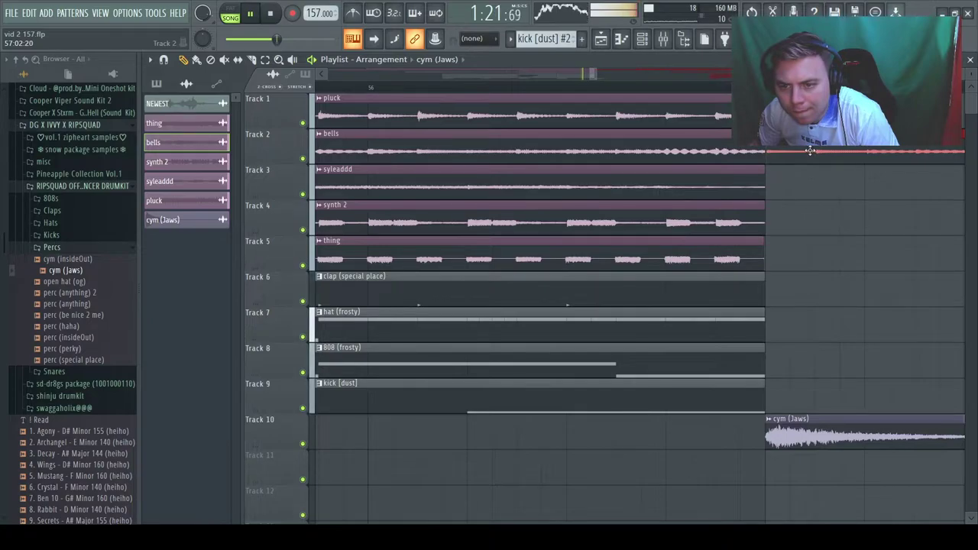
{"action": "scroll", "coordinate": [457, 40], "scroll_direction": "up", "scroll_amount": 2}
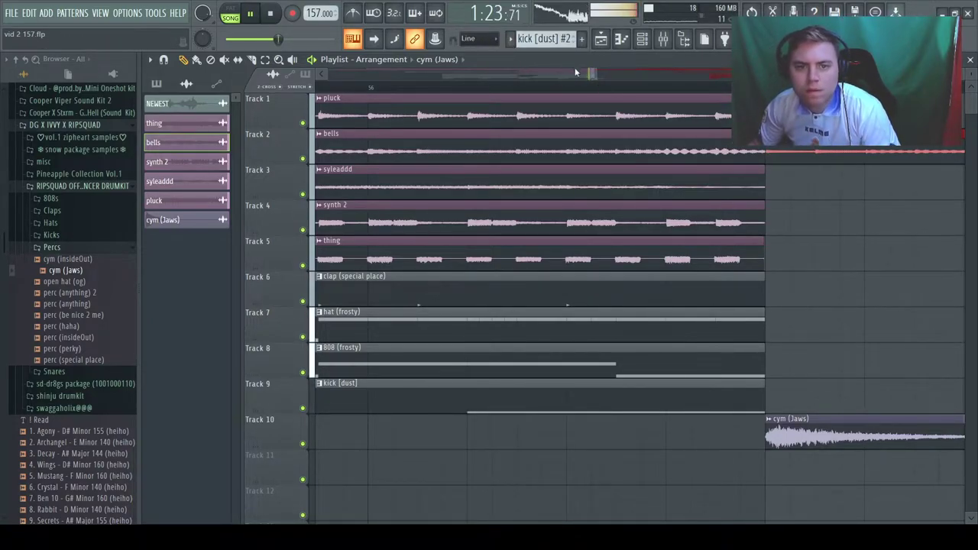
{"action": "scroll", "coordinate": [571, 76], "scroll_direction": "down", "scroll_amount": 2}
{"action": "scroll", "coordinate": [583, 75], "scroll_direction": "down", "scroll_amount": 8}
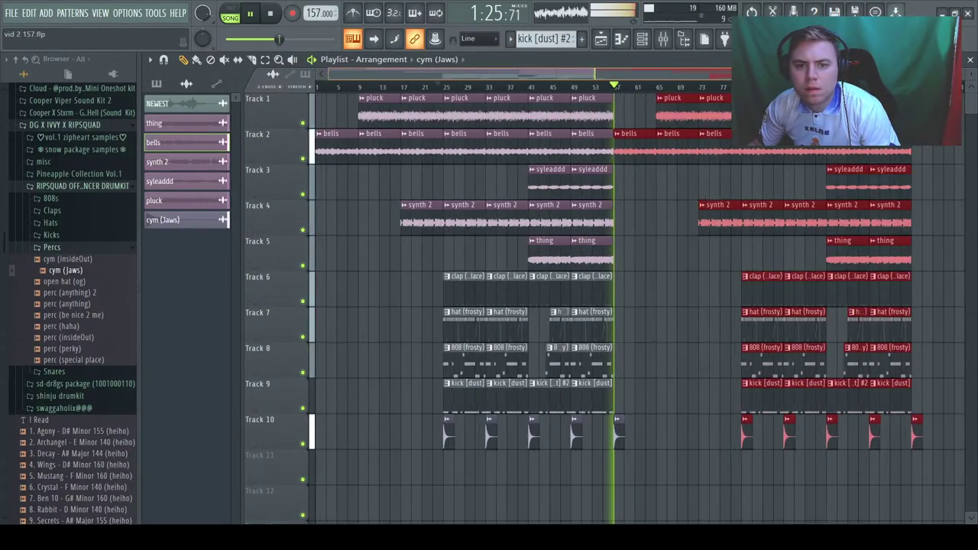
{"action": "scroll", "coordinate": [582, 75], "scroll_direction": "up", "scroll_amount": 4}
{"action": "scroll", "coordinate": [582, 74], "scroll_direction": "up", "scroll_amount": 1}
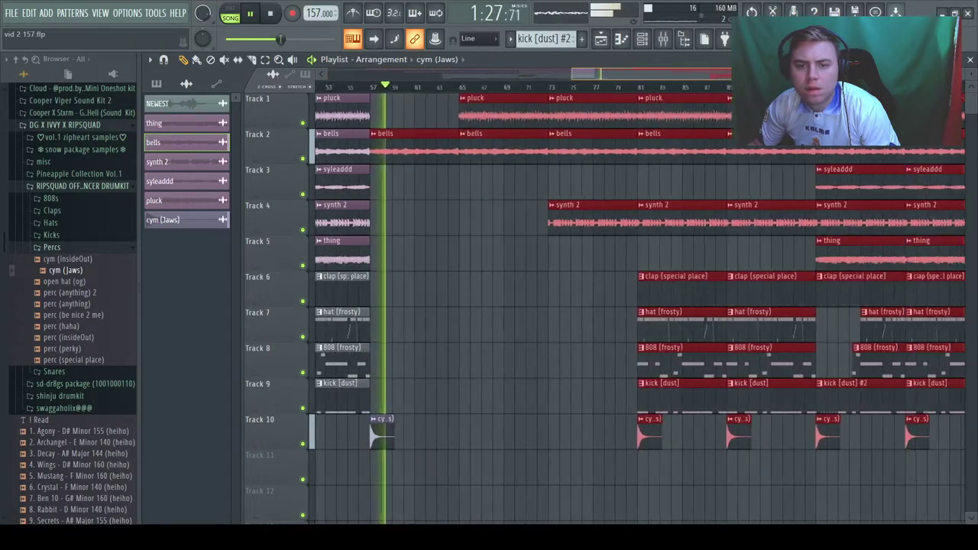
{"action": "scroll", "coordinate": [582, 75], "scroll_direction": "down", "scroll_amount": 4}
{"action": "left_click", "coordinate": [857, 227]}
{"action": "right_click", "coordinate": [865, 236]}
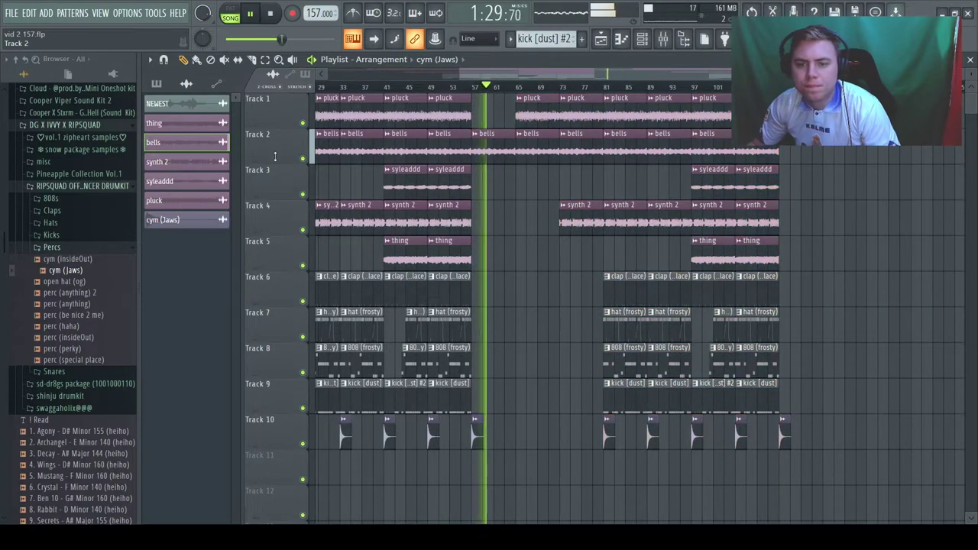
Step: Add a pluck clip at bar 57 on Track 1 and delete the bells clips at bars 57 and 65 on Track 2
{"action": "scroll", "coordinate": [567, 72], "scroll_direction": "up", "scroll_amount": 2}
{"action": "left_click", "coordinate": [699, 111]}
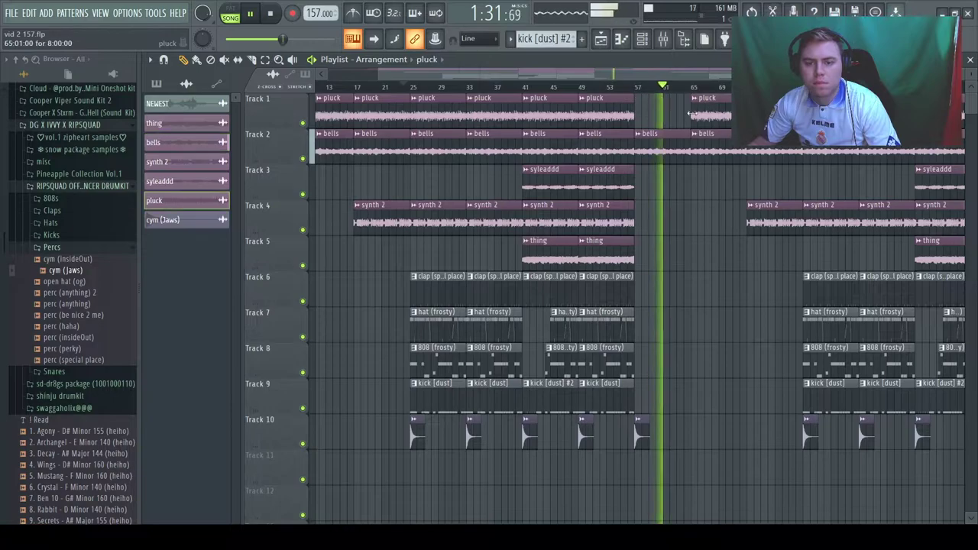
{"action": "left_click", "coordinate": [648, 115]}
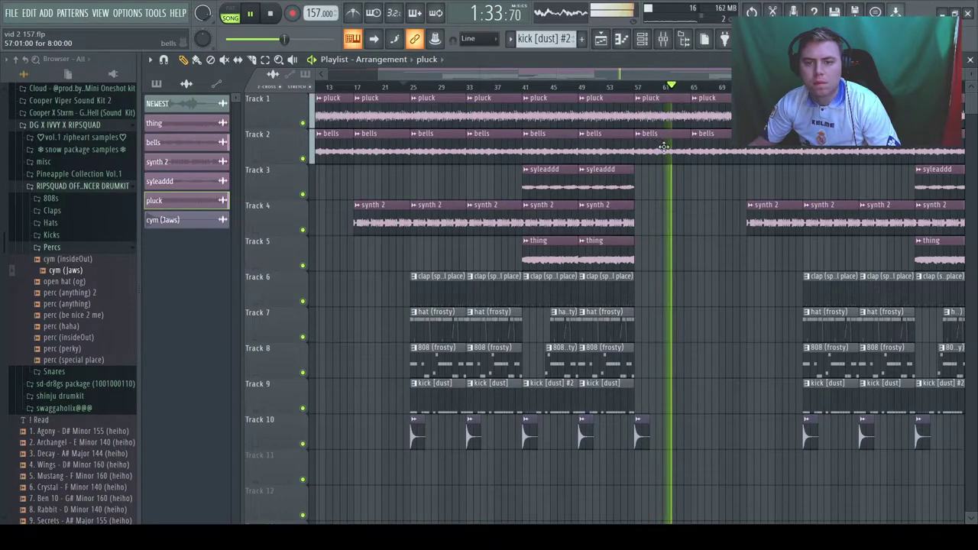
{"action": "right_click", "coordinate": [701, 154]}
{"action": "left_click", "coordinate": [632, 87]}
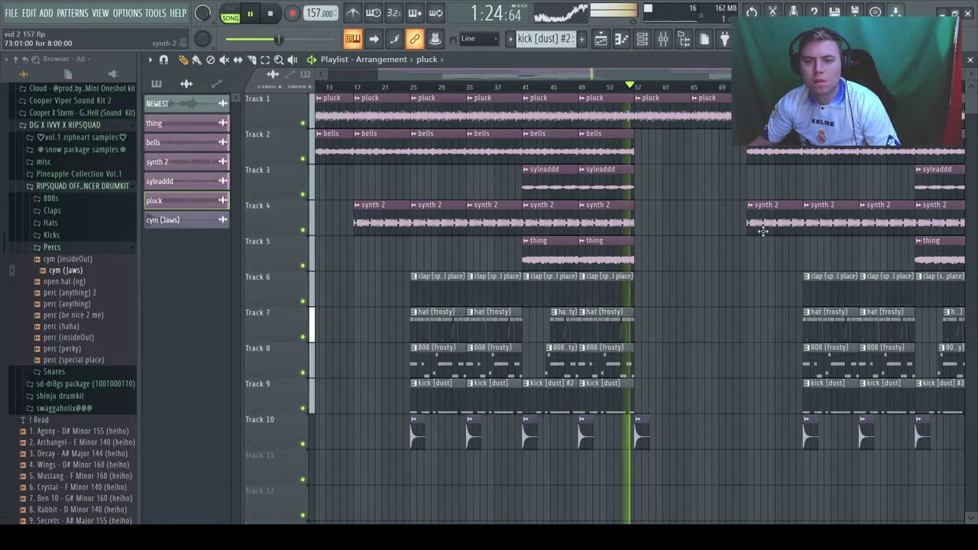
Step: Fill Track 3 with syleaddd clips from bar 65 up to the existing syleaddd clip at bar 97
{"action": "left_click", "coordinate": [957, 181]}
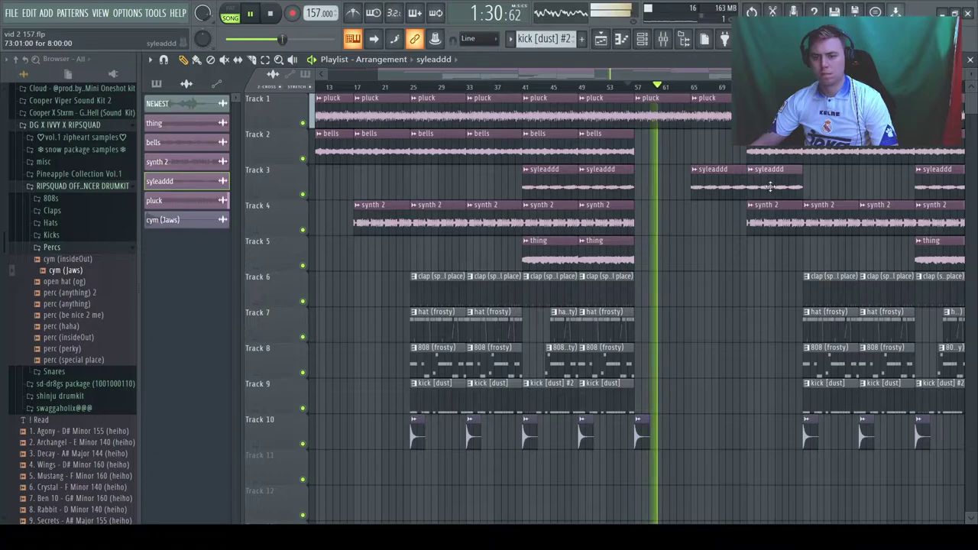
{"action": "key", "text": "ctrl+b"}
{"action": "left_click", "coordinate": [856, 483]}
{"action": "right_click", "coordinate": [872, 480]}
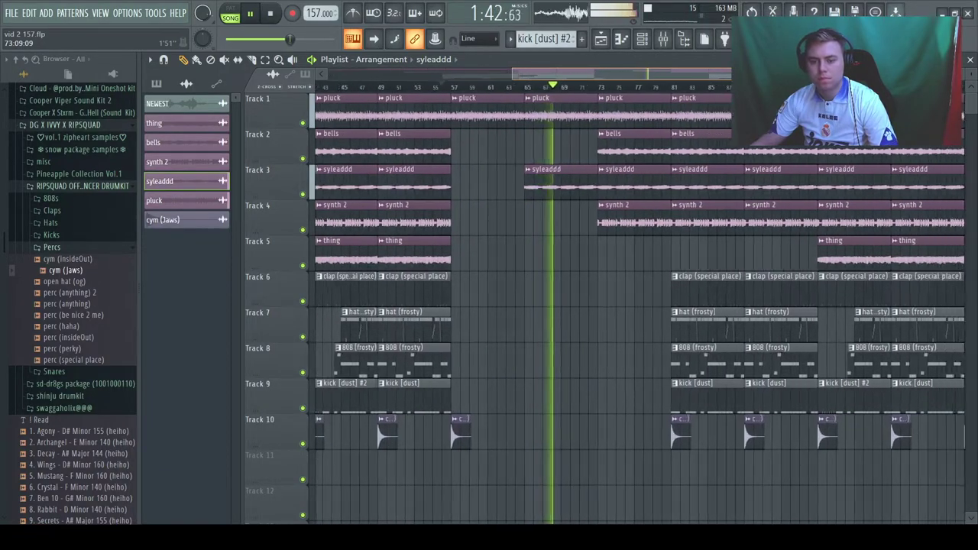
Step: Place the NEWEST clip on Track 3 at bar 9 and play the arrangement from there
{"action": "scroll", "coordinate": [550, 159], "scroll_direction": "down", "scroll_amount": 4}
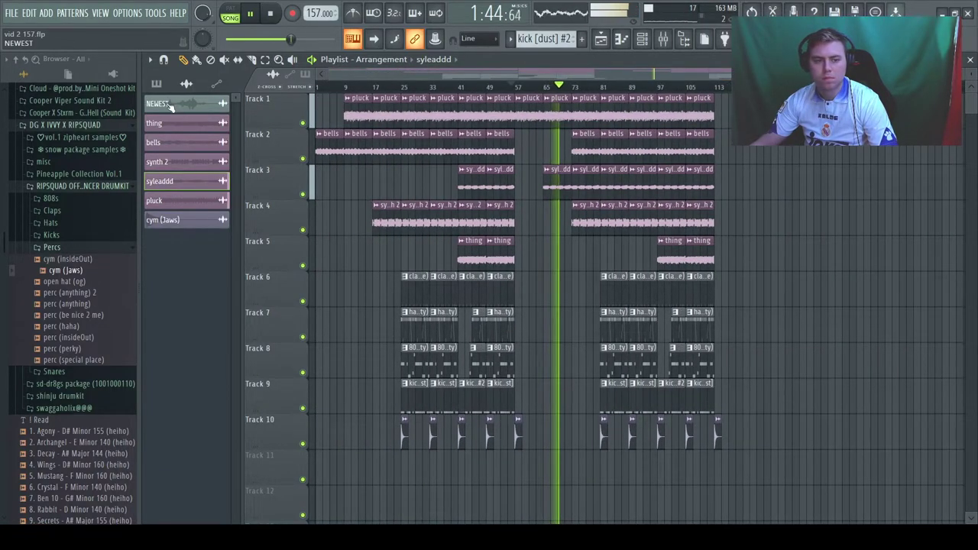
{"action": "left_click", "coordinate": [344, 187]}
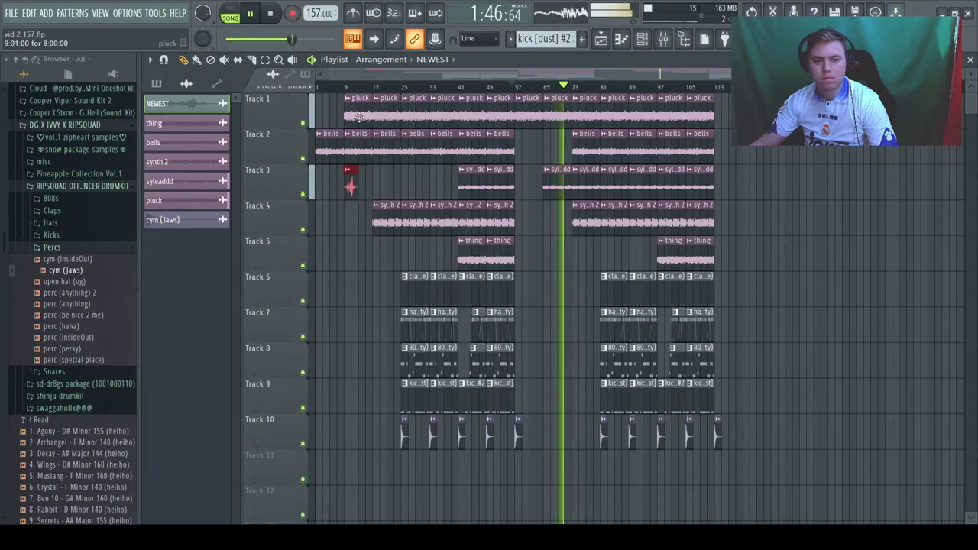
{"action": "left_click", "coordinate": [346, 88]}
{"action": "scroll", "coordinate": [516, 71], "scroll_direction": "up", "scroll_amount": 6}
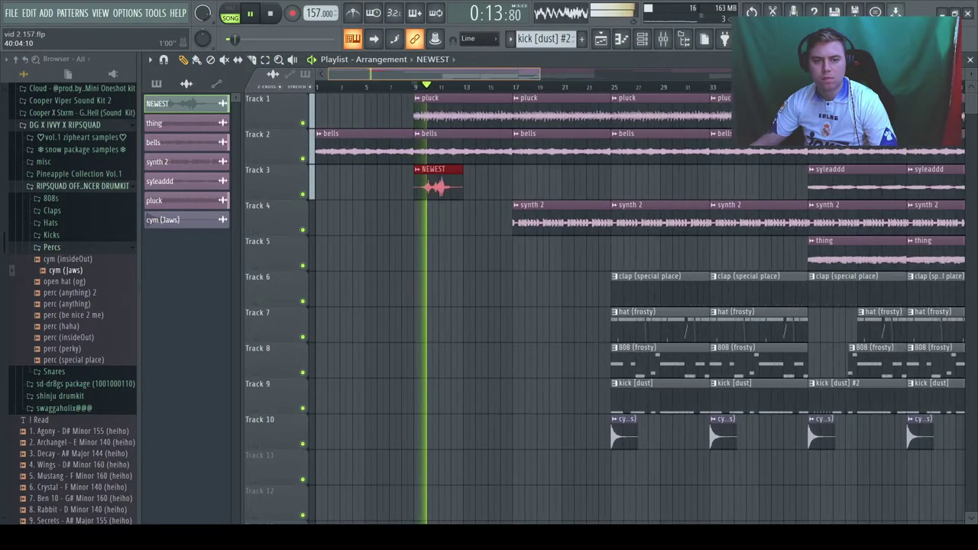
{"action": "scroll", "coordinate": [334, 306], "scroll_direction": "down", "scroll_amount": 6}
{"action": "scroll", "coordinate": [675, 305], "scroll_direction": "up", "scroll_amount": 5}
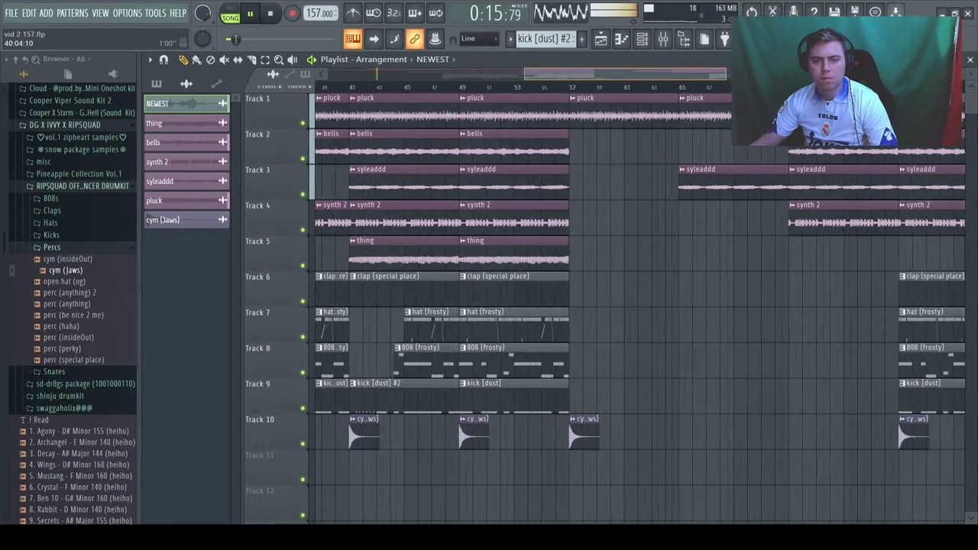
{"action": "scroll", "coordinate": [675, 306], "scroll_direction": "down", "scroll_amount": 1}
{"action": "scroll", "coordinate": [516, 71], "scroll_direction": "down", "scroll_amount": 1}
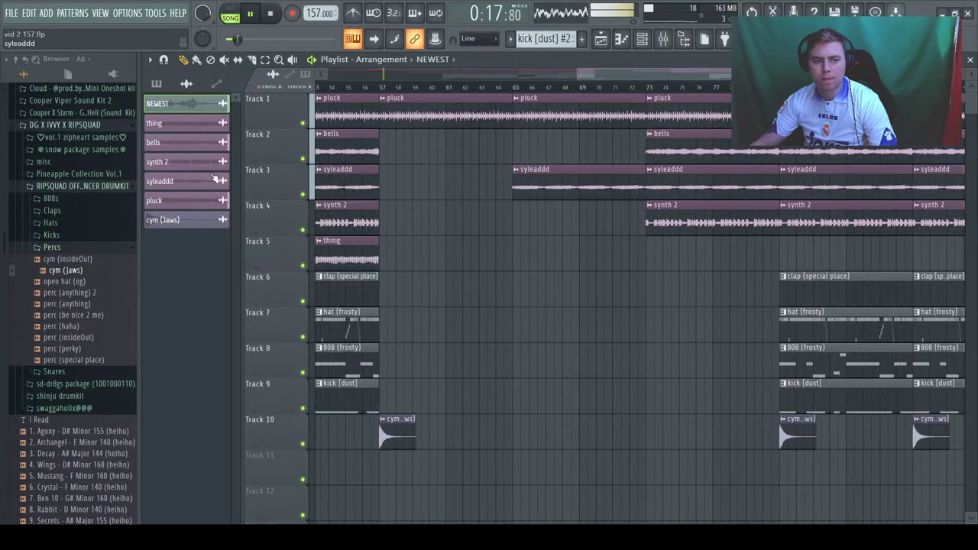
Step: Look through the snow, zipheart and sd-dr8gs sample packages and add fum tag(must be in beat) to Track 3 at about bar 15
{"action": "left_click", "coordinate": [89, 152]}
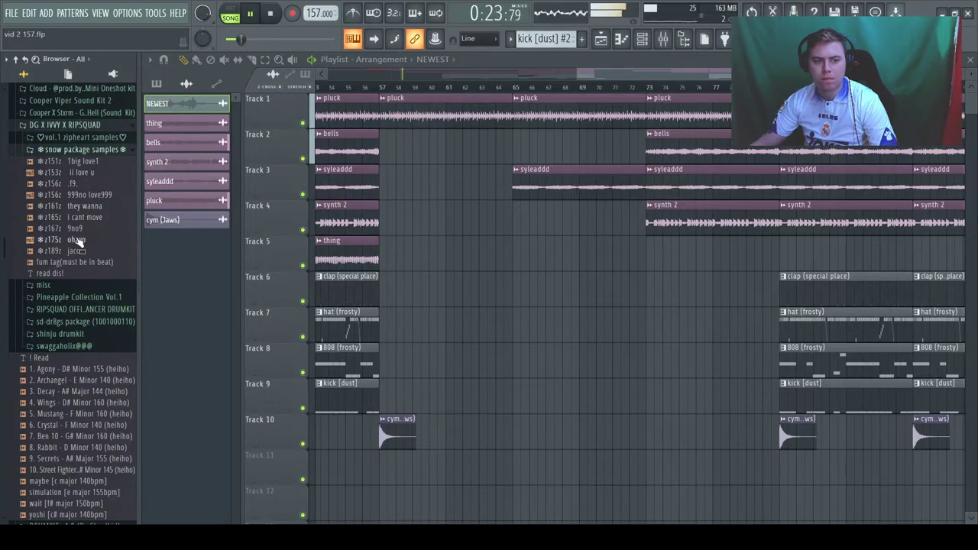
{"action": "left_click", "coordinate": [83, 150]}
{"action": "left_click", "coordinate": [81, 137]}
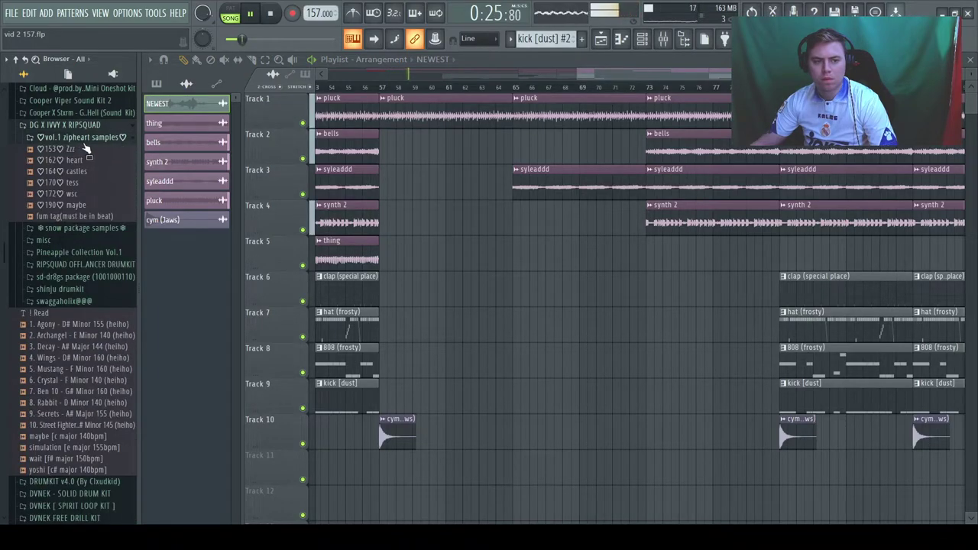
{"action": "left_click", "coordinate": [84, 142]}
{"action": "left_click", "coordinate": [81, 199]}
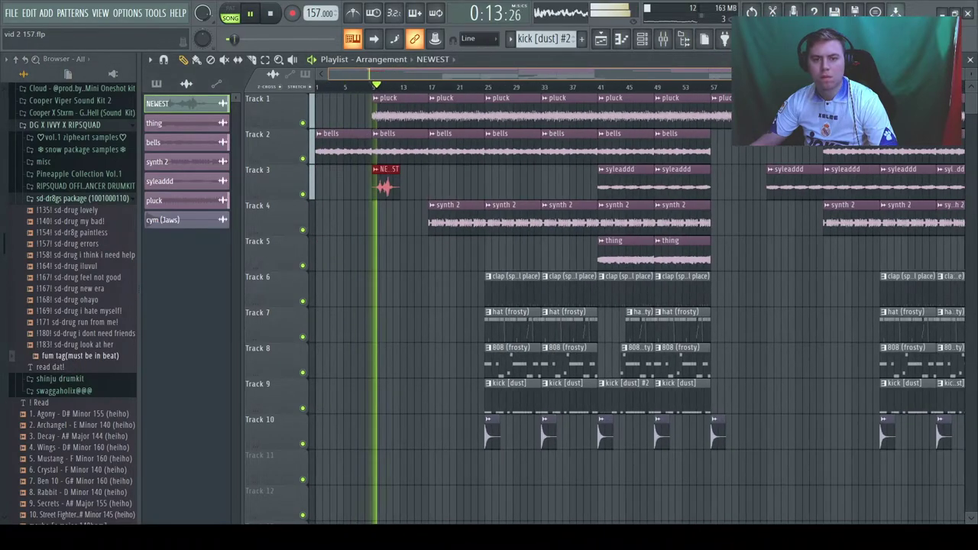
{"action": "left_click_drag", "start_coordinate": [82, 357], "coordinate": [550, 187]}
Step: Normalize the fum tag sample and move its clip to bar 13 on Track 3, directly after the NEWEST clip
{"action": "double_click", "coordinate": [551, 187]}
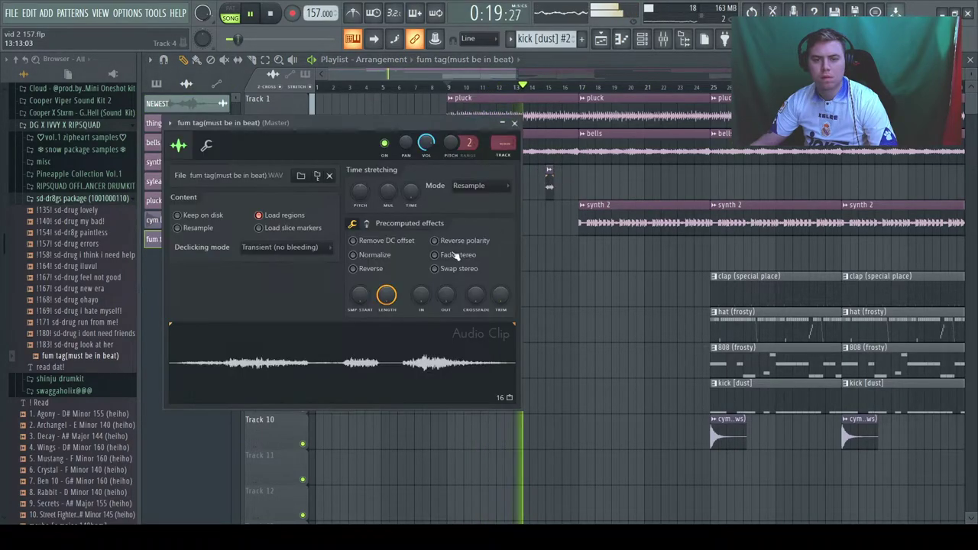
{"action": "left_click", "coordinate": [515, 123]}
{"action": "scroll", "coordinate": [590, 191], "scroll_direction": "up", "scroll_amount": 5}
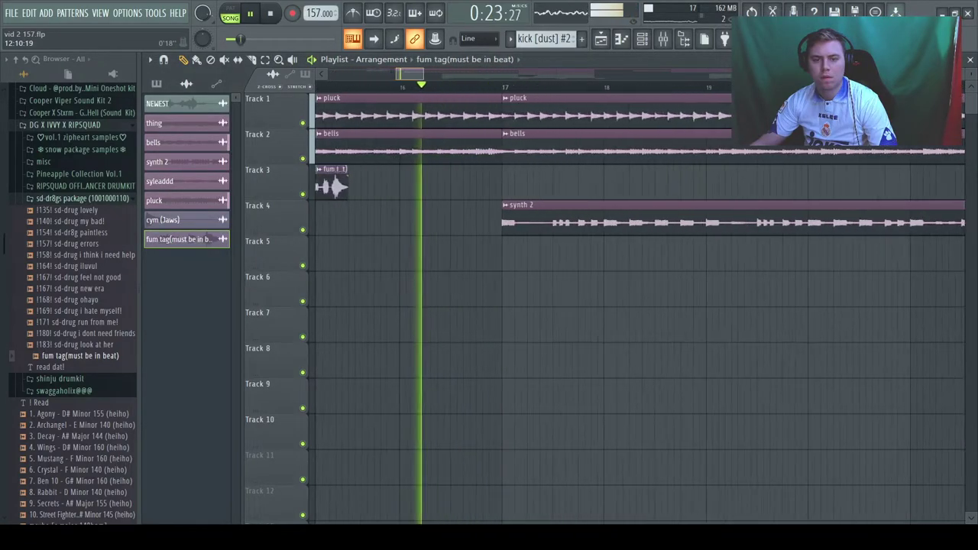
{"action": "scroll", "coordinate": [604, 195], "scroll_direction": "left", "scroll_amount": 3}
{"action": "key", "text": "space"}
{"action": "left_click_drag", "start_coordinate": [610, 193], "coordinate": [415, 198]}
{"action": "key", "text": "space"}
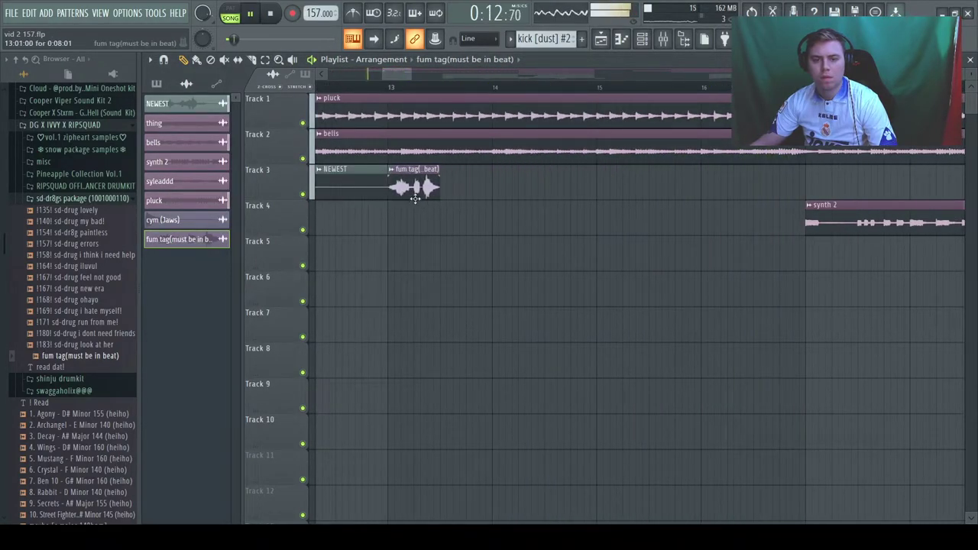
Step: Route the fum tag clip to mixer track 11 and load Fruity delay 2 in slot 1 with a 30% mix level
{"action": "left_click_drag", "start_coordinate": [383, 74], "coordinate": [380, 74]}
{"action": "left_click", "coordinate": [383, 88]}
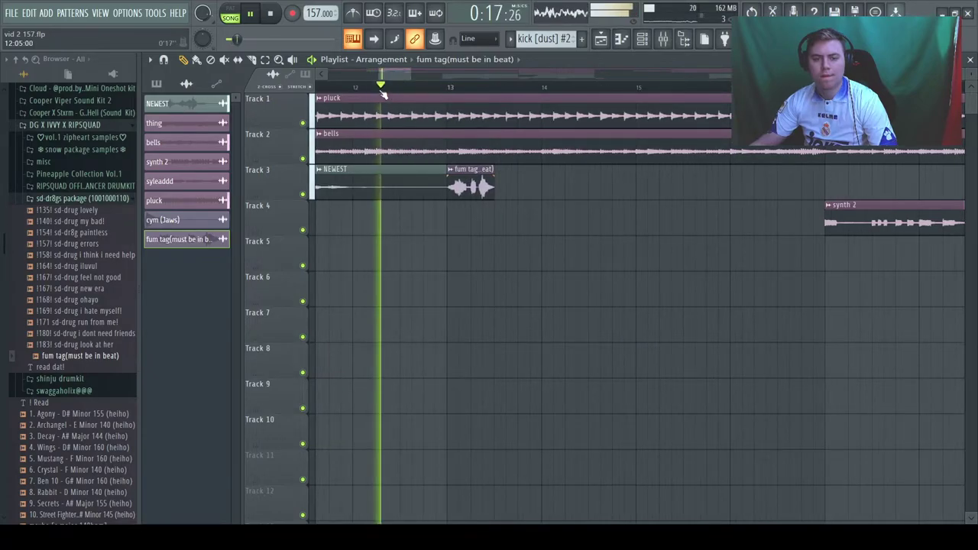
{"action": "double_click", "coordinate": [459, 189]}
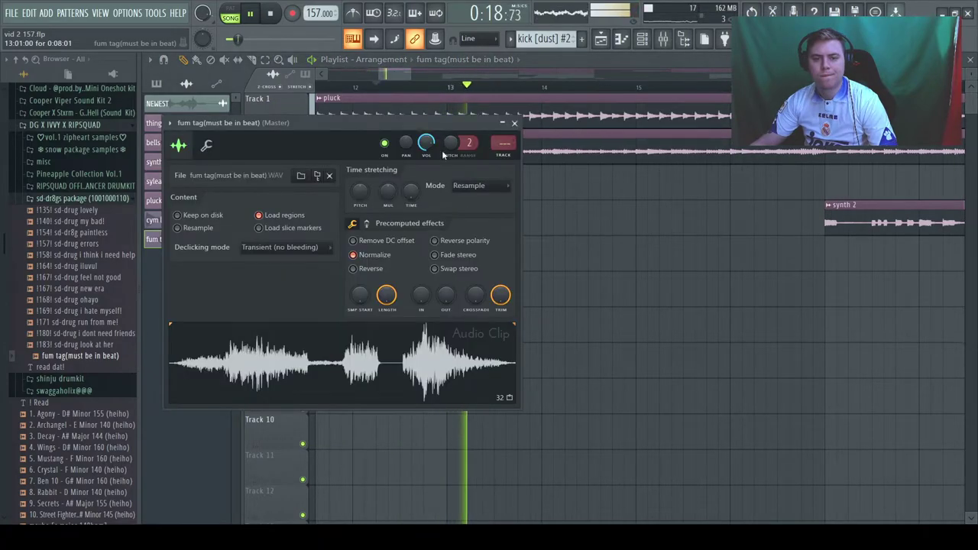
{"action": "left_click", "coordinate": [504, 157]}
{"action": "left_click", "coordinate": [515, 123]}
{"action": "key", "text": "space"}
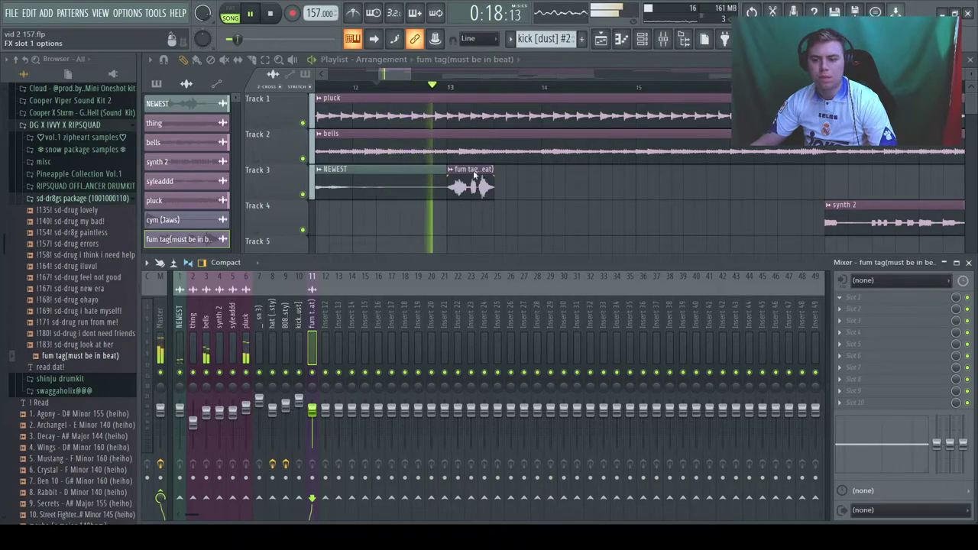
{"action": "left_click", "coordinate": [467, 148]}
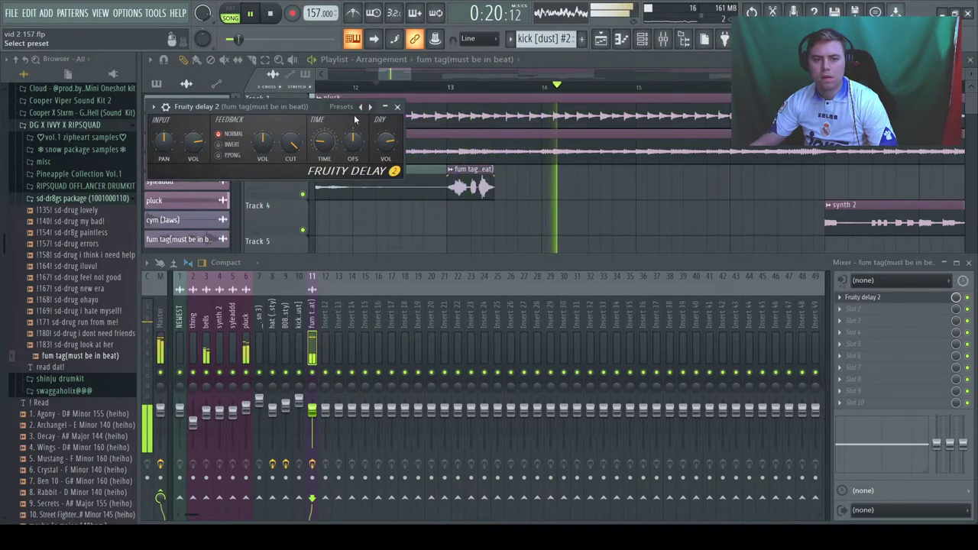
{"action": "left_click", "coordinate": [398, 107]}
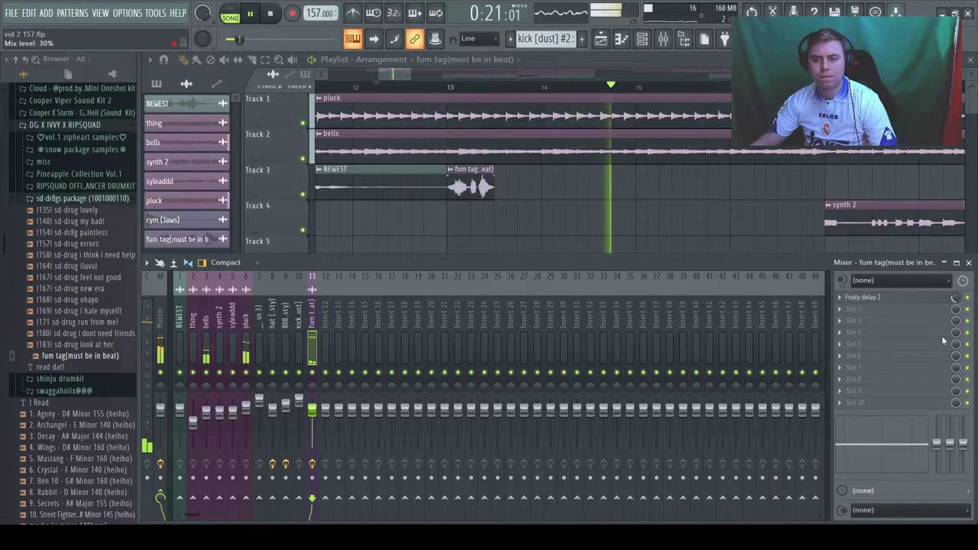
Step: Select the time range of the fum tag clip at bar 13 and create an automation clip for Fruity delay 2's mix level
{"action": "left_click_drag", "start_coordinate": [448, 86], "coordinate": [493, 88]}
{"action": "left_click", "coordinate": [656, 241]}
{"action": "right_click", "coordinate": [656, 241]}
{"action": "key", "text": "space"}
{"action": "key", "text": "space"}
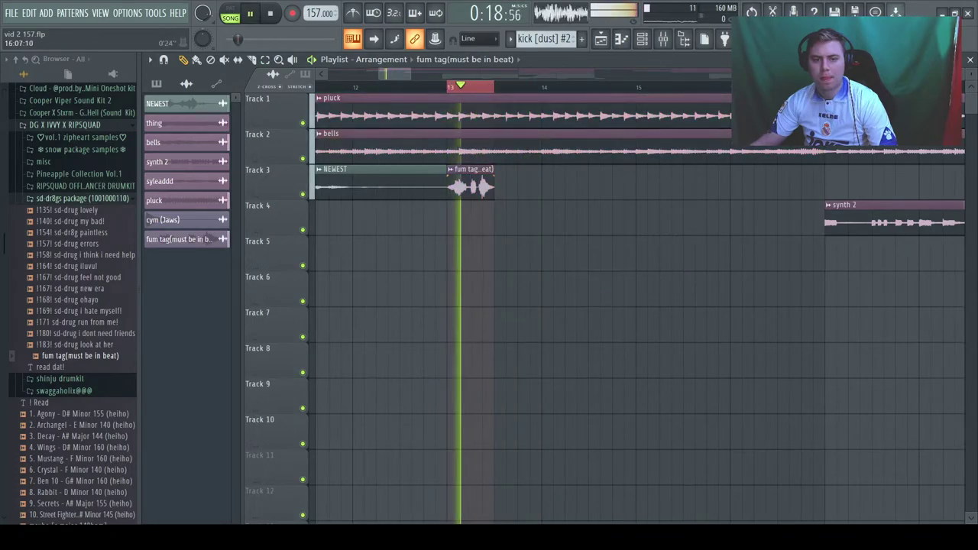
{"action": "left_click", "coordinate": [670, 42]}
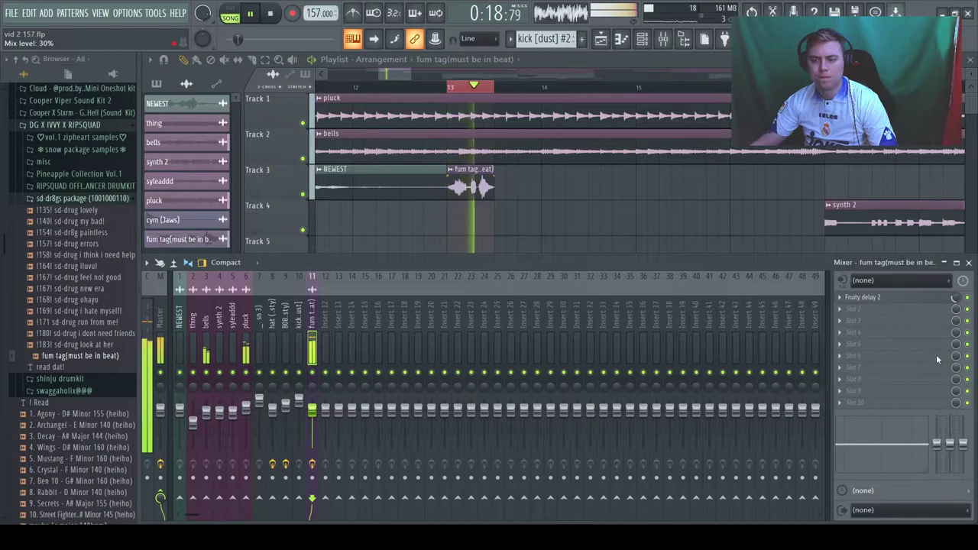
{"action": "left_click", "coordinate": [970, 263]}
{"action": "key", "text": "space"}
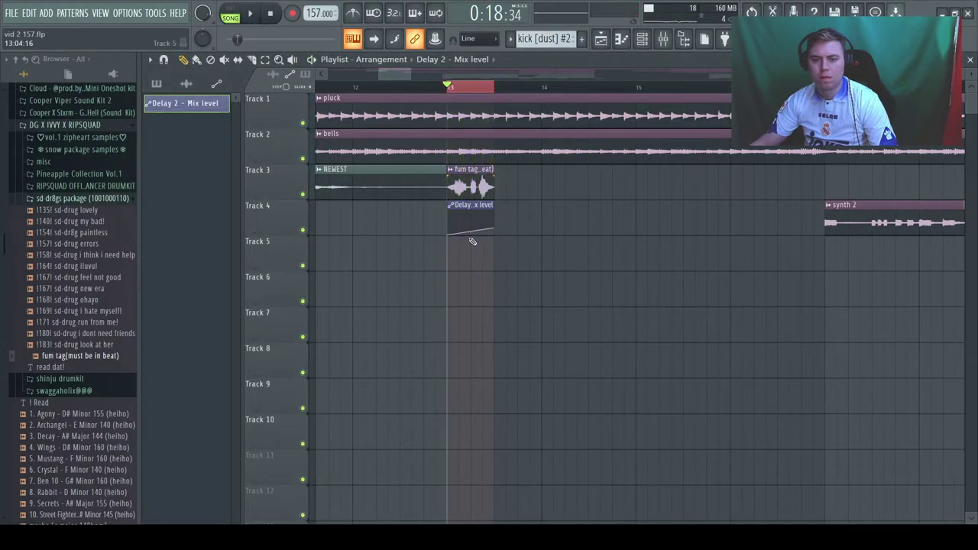
Step: Bend the Delay 2 - Mix level automation at bar 13 into a gradually steepening curve and play the tags from about bar 12
{"action": "key", "text": "space"}
{"action": "left_click", "coordinate": [581, 240]}
{"action": "right_click", "coordinate": [581, 241]}
{"action": "left_click", "coordinate": [391, 89]}
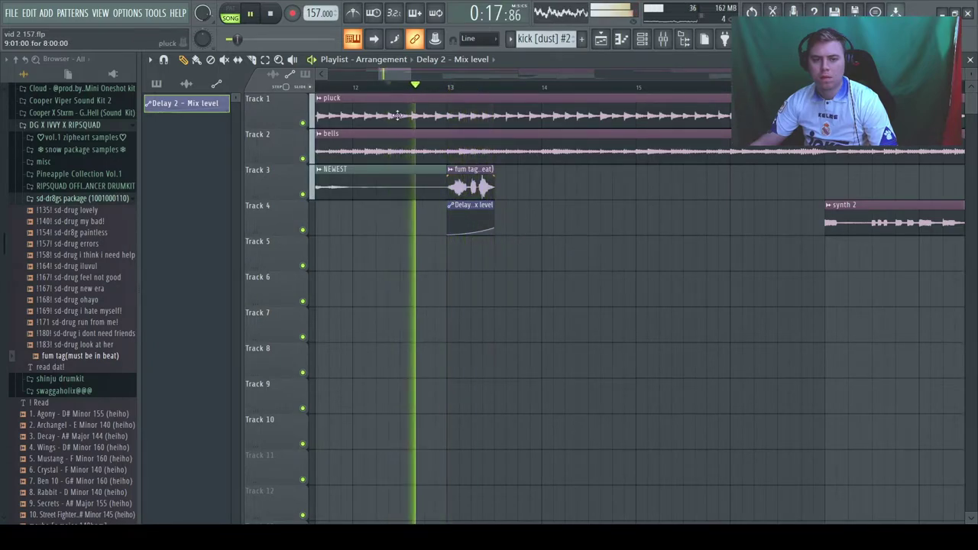
Step: Play the beat and examine the arrangement from the intro tags through the second section to its ending
{"action": "left_click_drag", "start_coordinate": [393, 74], "coordinate": [392, 42]}
{"action": "scroll", "coordinate": [395, 73], "scroll_direction": "down", "scroll_amount": 2}
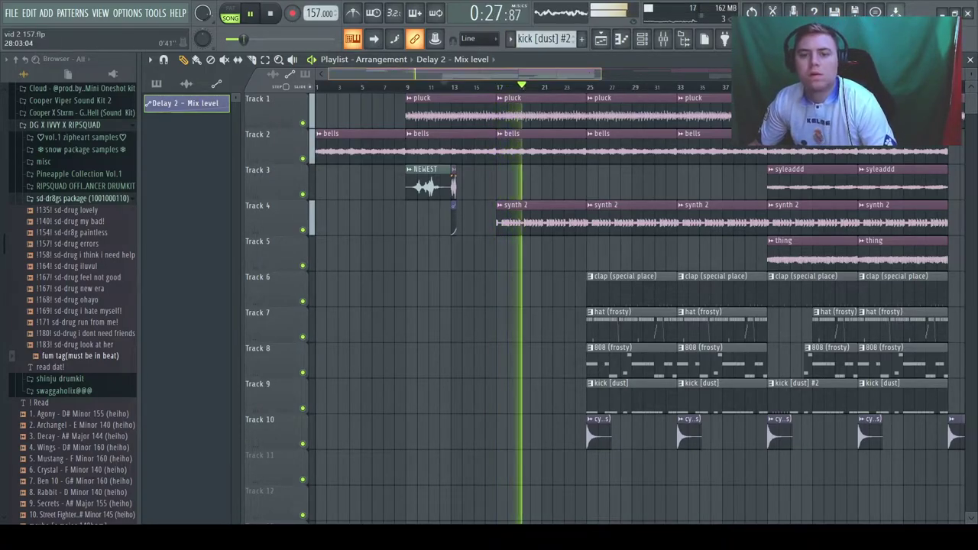
{"action": "scroll", "coordinate": [686, 74], "scroll_direction": "down", "scroll_amount": 2}
{"action": "left_click_drag", "start_coordinate": [538, 74], "coordinate": [591, 73]}
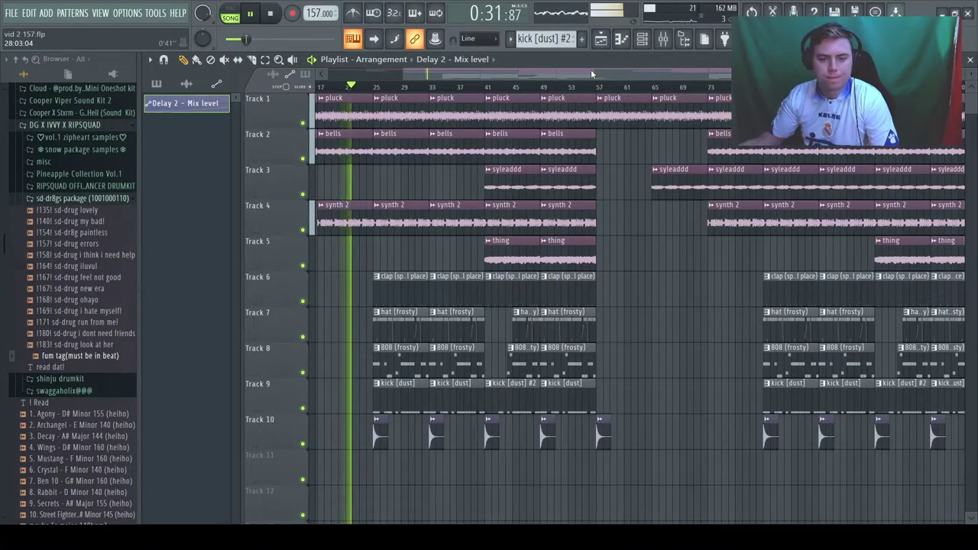
{"action": "scroll", "coordinate": [645, 88], "scroll_direction": "up", "scroll_amount": 2}
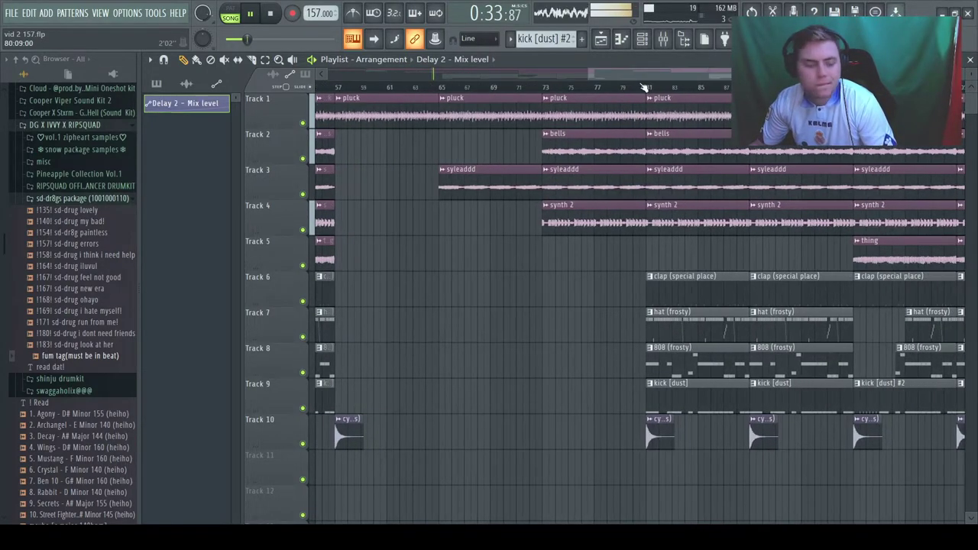
{"action": "scroll", "coordinate": [651, 81], "scroll_direction": "down", "scroll_amount": 2}
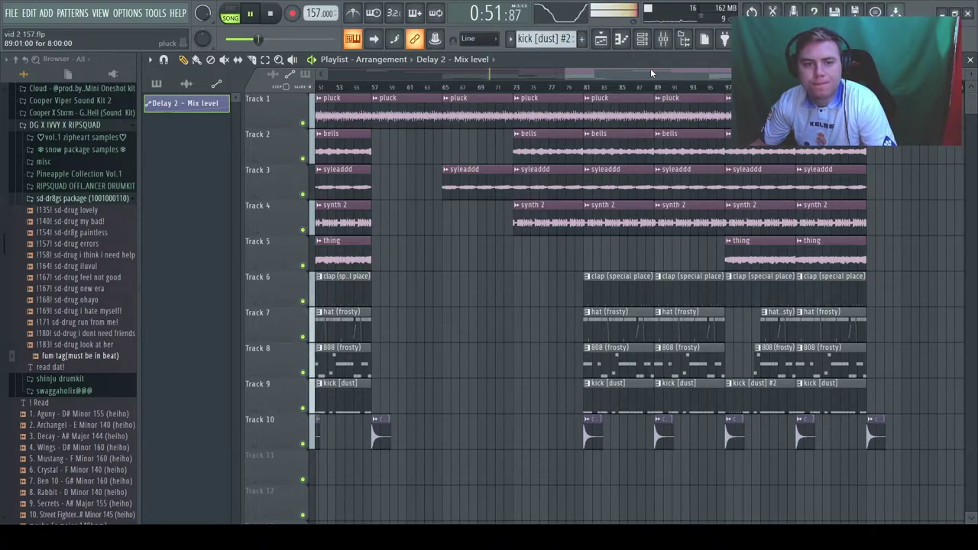
{"action": "left_click_drag", "start_coordinate": [651, 71], "coordinate": [667, 97]}
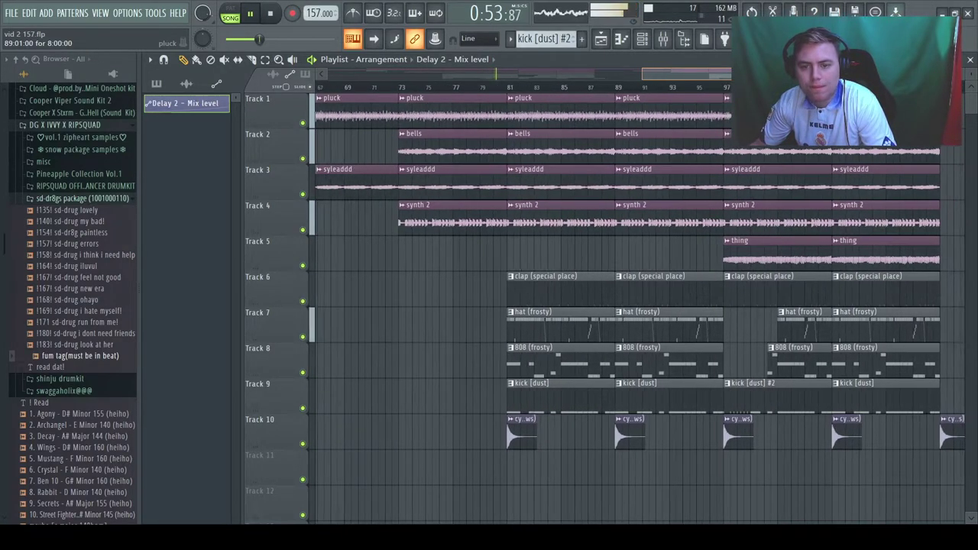
{"action": "scroll", "coordinate": [650, 68], "scroll_direction": "down", "scroll_amount": 3}
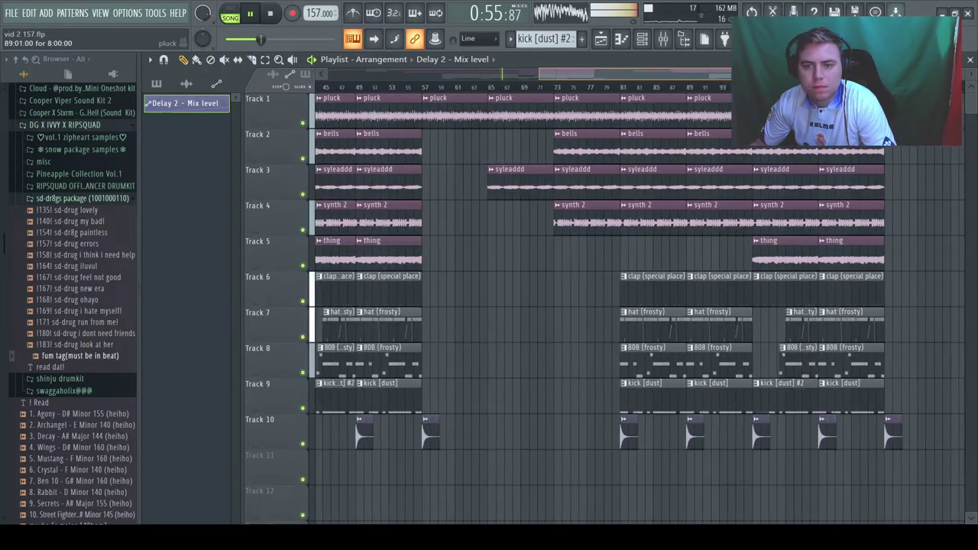
{"action": "left_click_drag", "start_coordinate": [651, 74], "coordinate": [712, 74]}
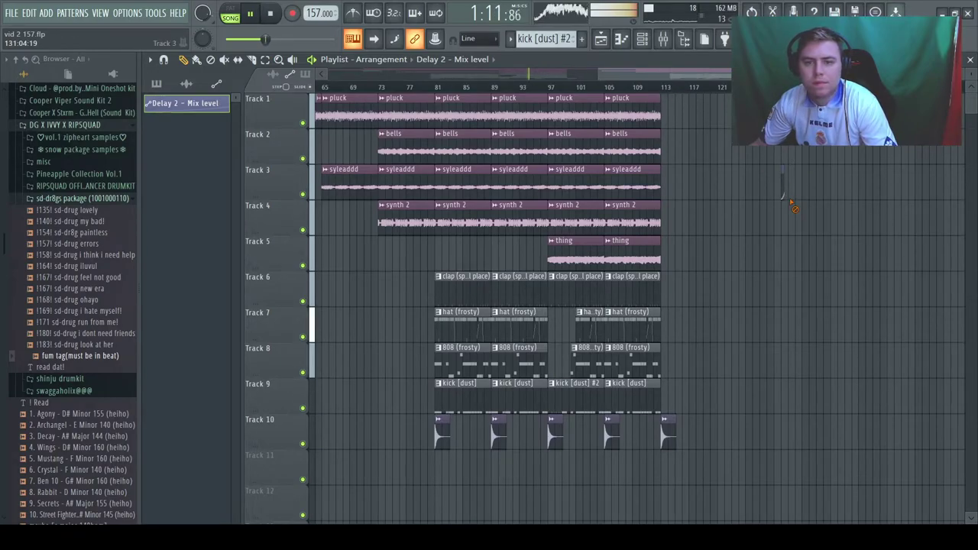
{"action": "mouse_move", "coordinate": [760, 74]}
{"action": "left_mouse_down"}
{"action": "mouse_move", "coordinate": [765, 81]}
{"action": "mouse_move", "coordinate": [757, 75]}
{"action": "left_mouse_up"}
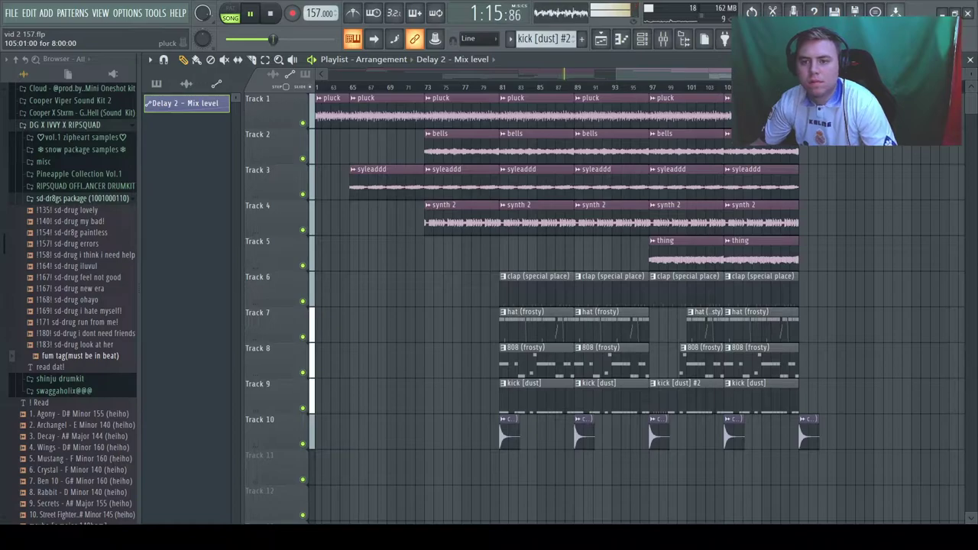
{"action": "left_click_drag", "start_coordinate": [748, 147], "coordinate": [831, 450]}
{"action": "left_click_drag", "start_coordinate": [866, 110], "coordinate": [738, 471]}
{"action": "key", "text": "ctrl+b"}
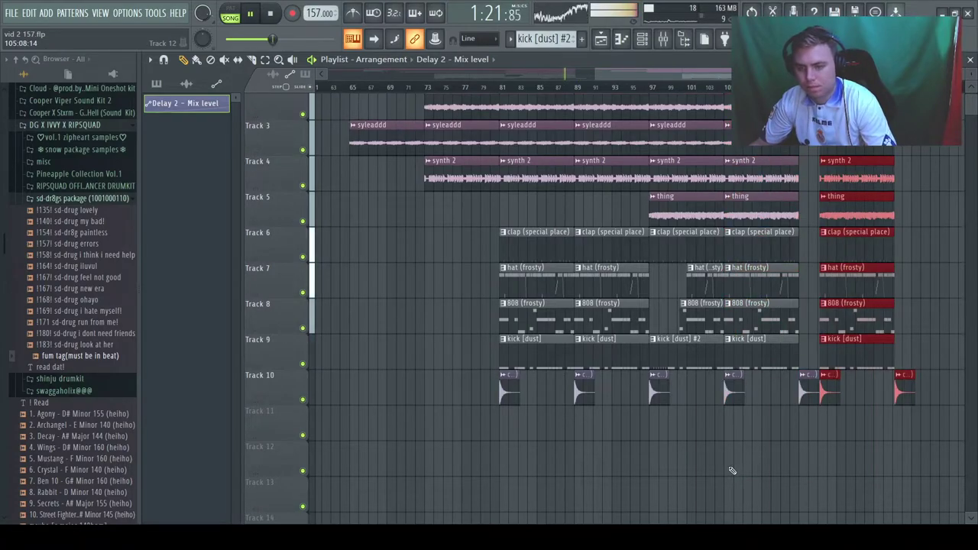
{"action": "scroll", "coordinate": [794, 483], "scroll_direction": "up", "scroll_amount": 2}
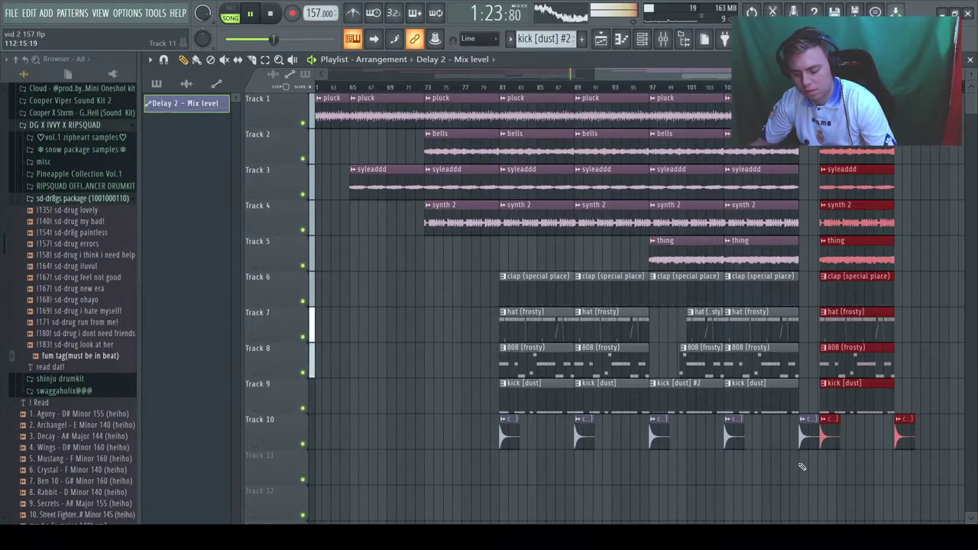
{"action": "key", "text": "ctrl+z"}
{"action": "left_click", "coordinate": [847, 395]}
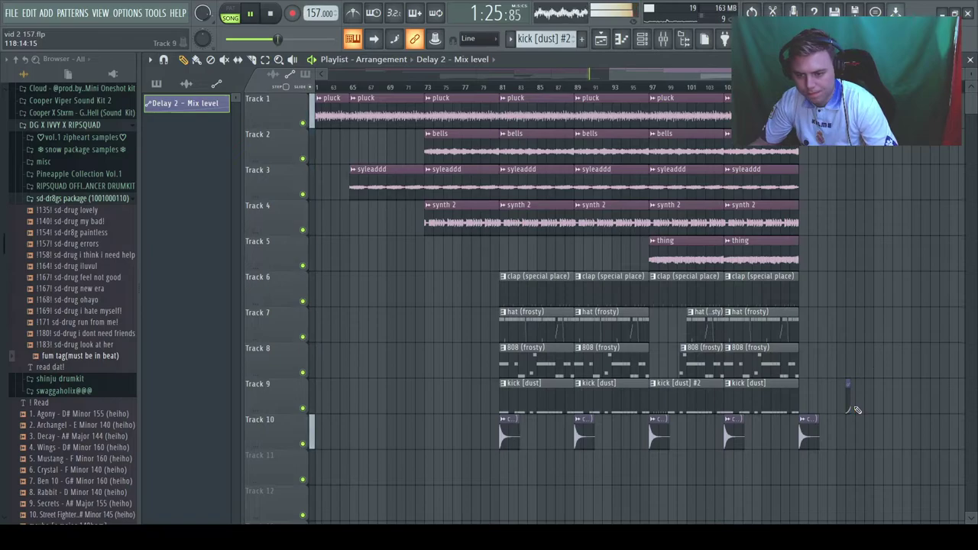
Step: Duplicate the final eight-bar section to bar 113 without the closing cymbal, and place a cym (Jaws) clip at bar 121 on Track 10
{"action": "left_click_drag", "start_coordinate": [837, 410], "coordinate": [730, 100]}
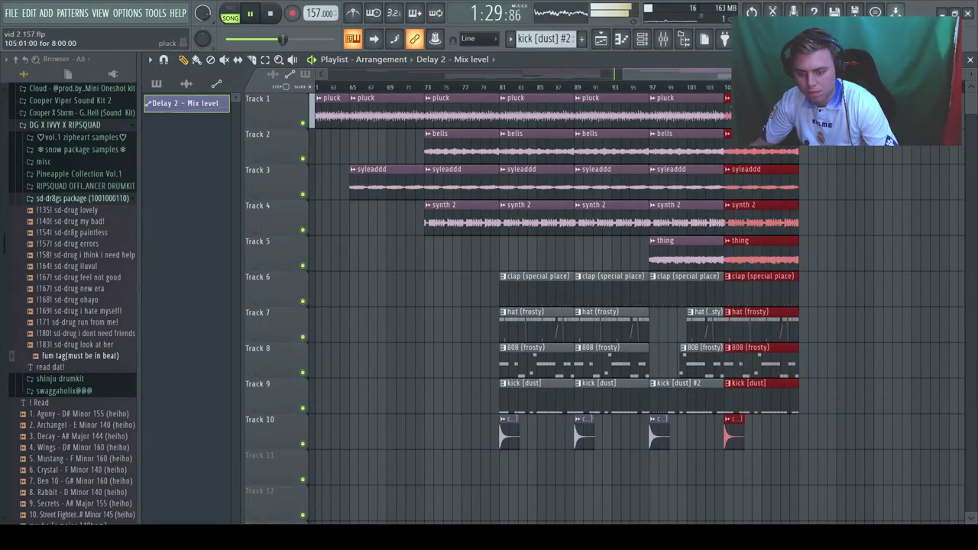
{"action": "key", "text": "ctrl+b"}
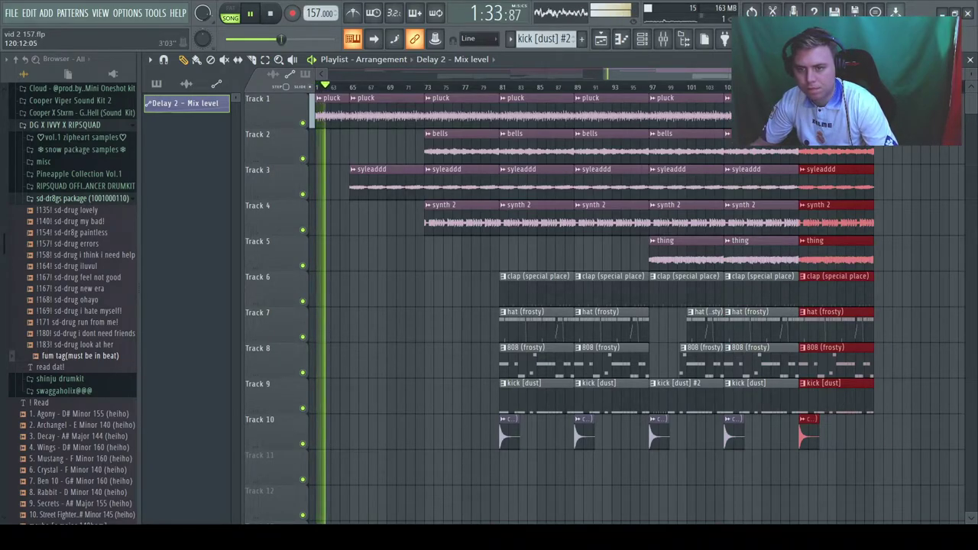
{"action": "left_click", "coordinate": [887, 470]}
{"action": "right_click", "coordinate": [888, 475]}
{"action": "left_click", "coordinate": [809, 429]}
{"action": "left_click", "coordinate": [879, 437]}
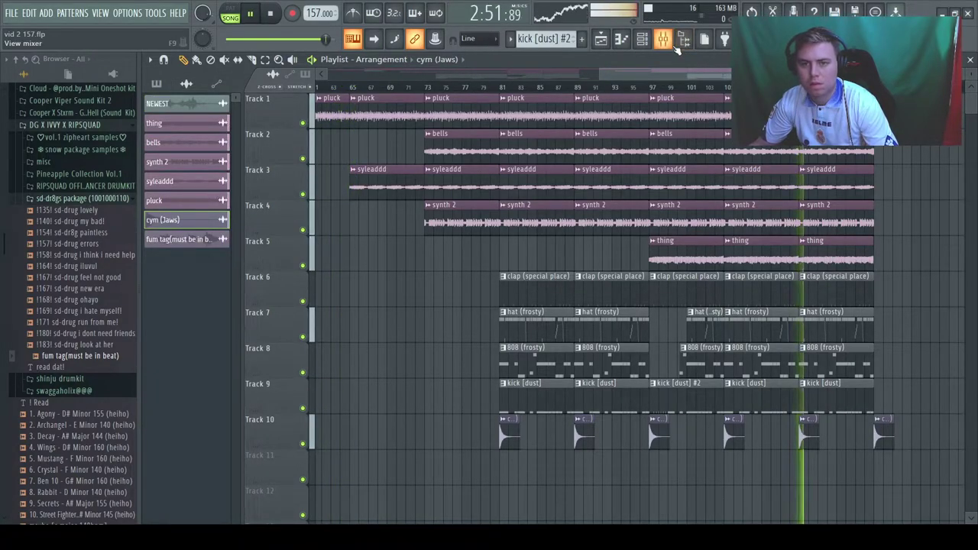
Step: Create an automation clip for the master volume on Track 11
{"action": "left_click", "coordinate": [675, 46]}
{"action": "left_click", "coordinate": [178, 415]}
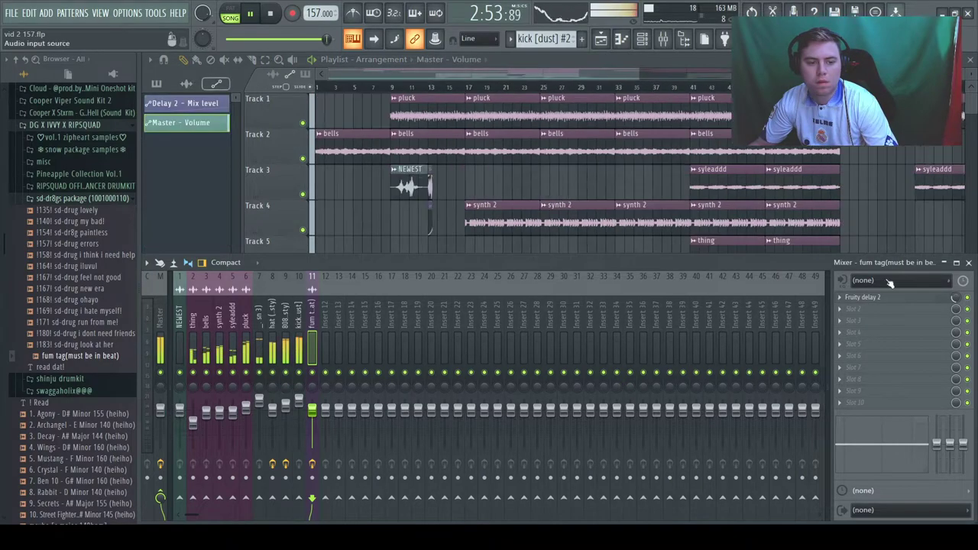
{"action": "left_click", "coordinate": [969, 263]}
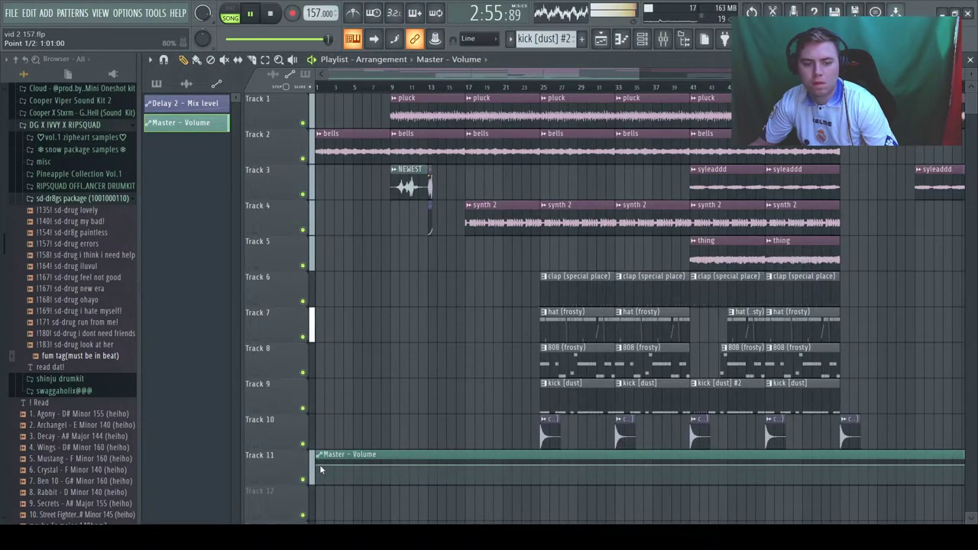
Step: Shape the Master - Volume automation into a curved fade-out from bar 113 to just after bar 122, and play the ending
{"action": "left_click_drag", "start_coordinate": [483, 74], "coordinate": [847, 74]}
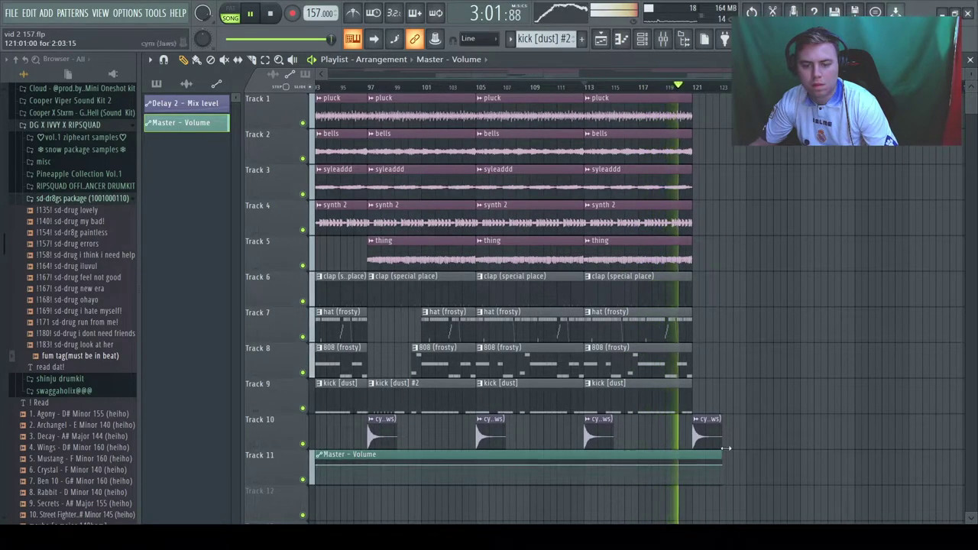
{"action": "left_click_drag", "start_coordinate": [724, 465], "coordinate": [716, 514]}
{"action": "key", "text": "space"}
{"action": "key", "text": "space"}
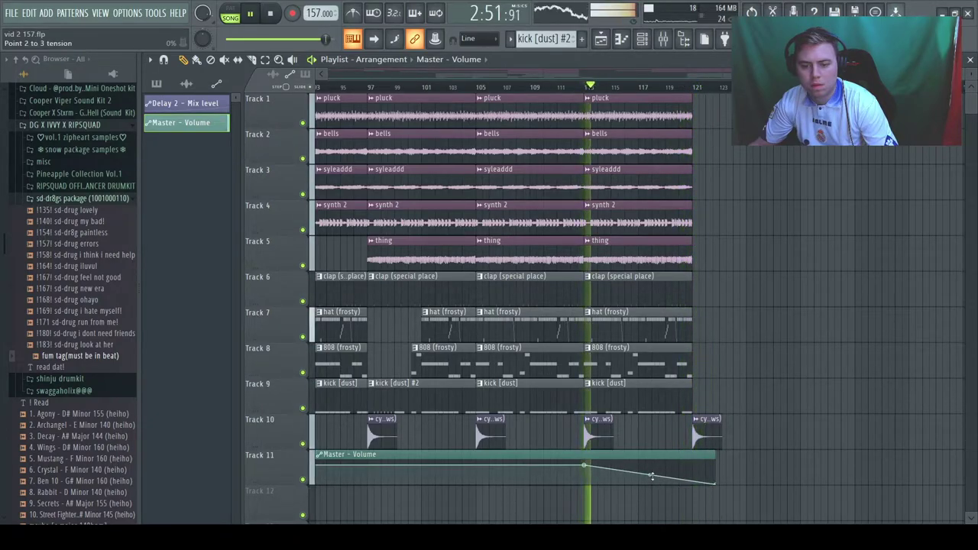
{"action": "left_click", "coordinate": [754, 394]}
{"action": "right_click", "coordinate": [777, 380]}
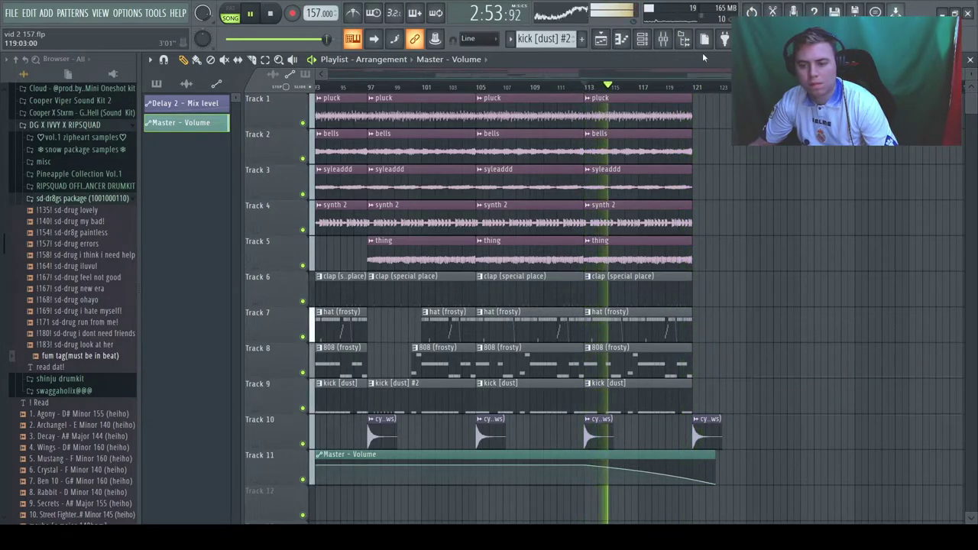
{"action": "scroll", "coordinate": [910, 87], "scroll_direction": "down", "scroll_amount": 5}
{"action": "scroll", "coordinate": [581, 306], "scroll_direction": "down", "scroll_amount": 1}
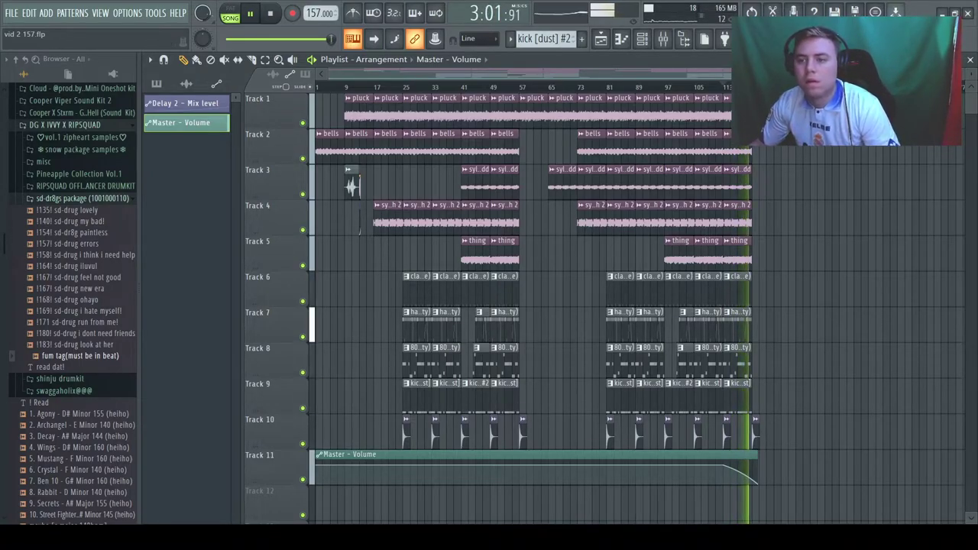
{"action": "scroll", "coordinate": [867, 114], "scroll_direction": "up", "scroll_amount": 2}
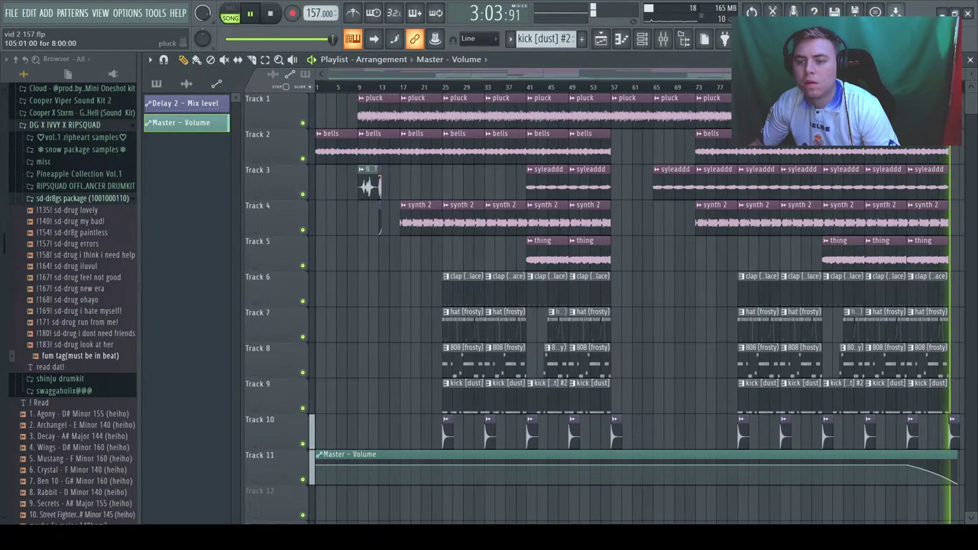
{"action": "key", "text": "space"}
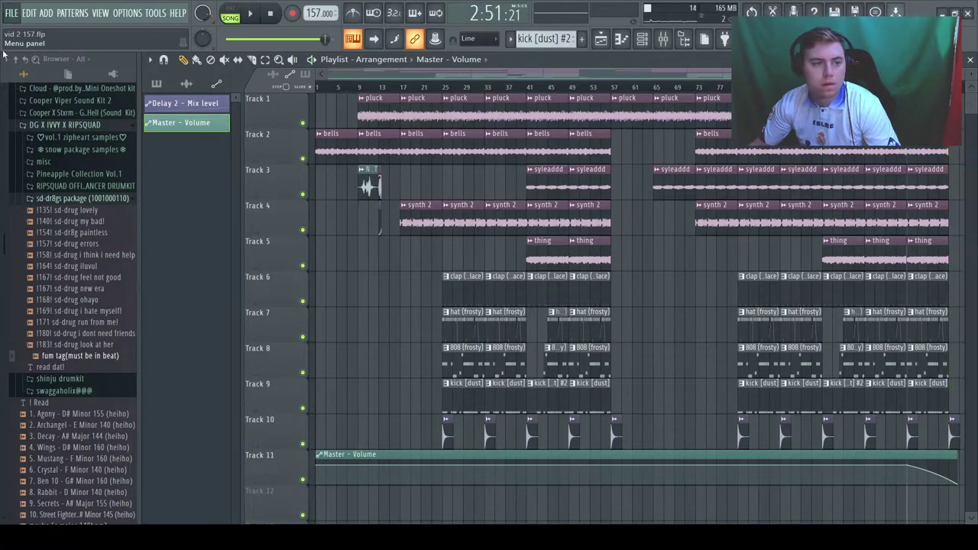
Step: Start a new 164 BPM project with the !164! sd-drug iluvul sample from the sd-dr8gs package at bar 1 of Track 1
{"action": "left_click", "coordinate": [17, 30]}
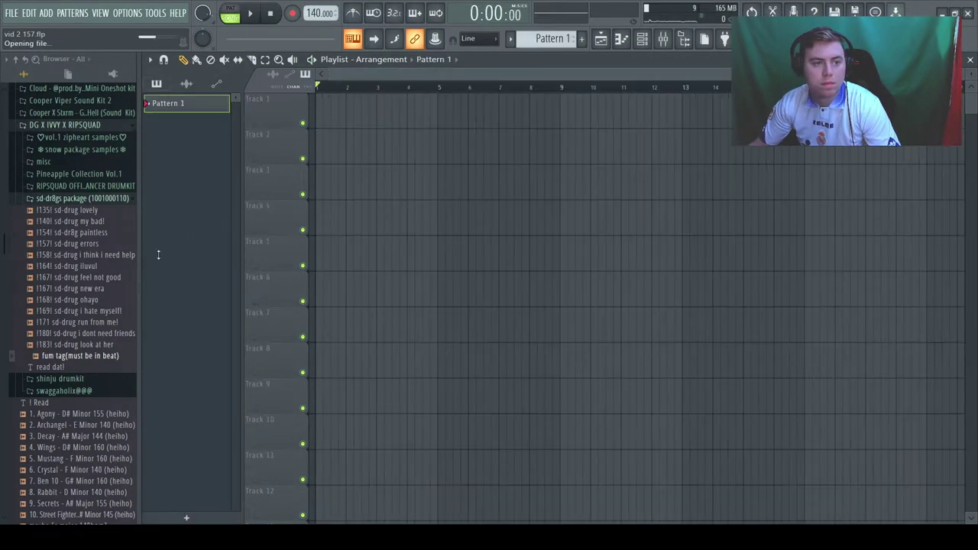
{"action": "left_click", "coordinate": [60, 200]}
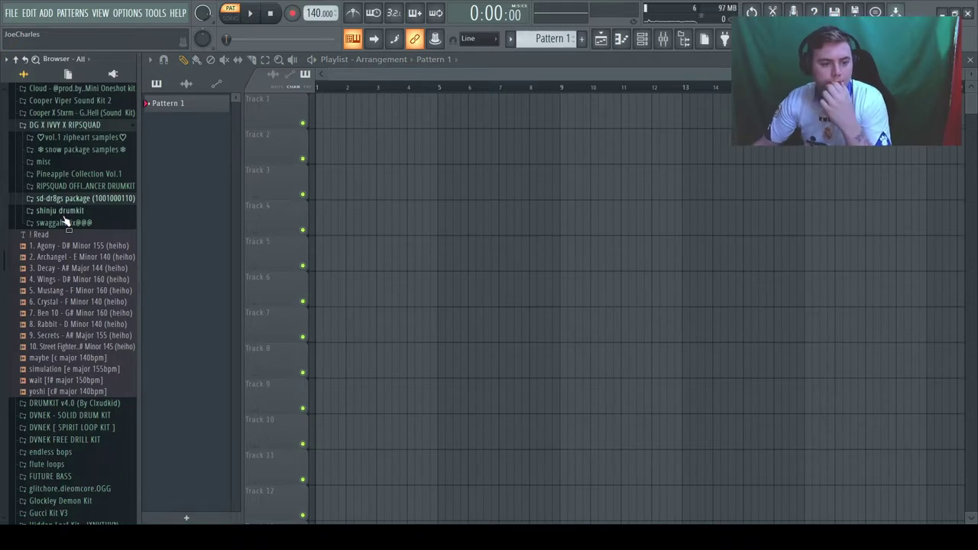
{"action": "left_click", "coordinate": [79, 199]}
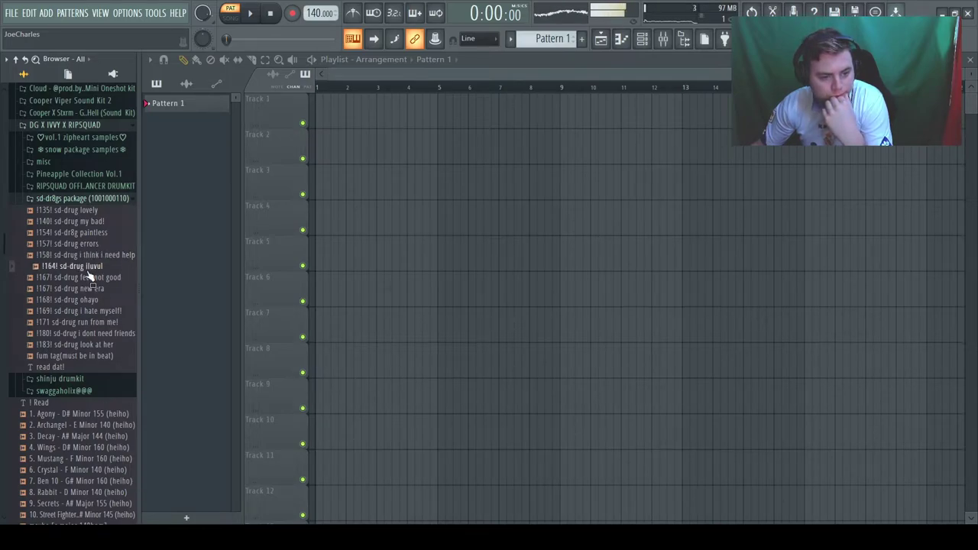
{"action": "left_click_drag", "start_coordinate": [86, 273], "coordinate": [320, 107]}
{"action": "left_click_drag", "start_coordinate": [313, 13], "coordinate": [313, 5]}
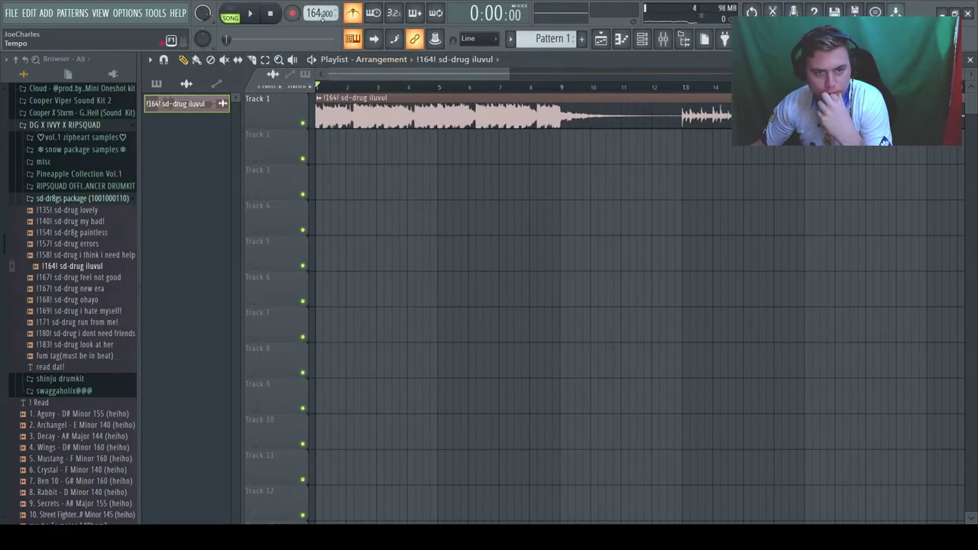
Step: Slice the iluvul clip at bar 13, delete the part before it, and play from bar 13
{"action": "scroll", "coordinate": [349, 74], "scroll_direction": "down", "scroll_amount": 2}
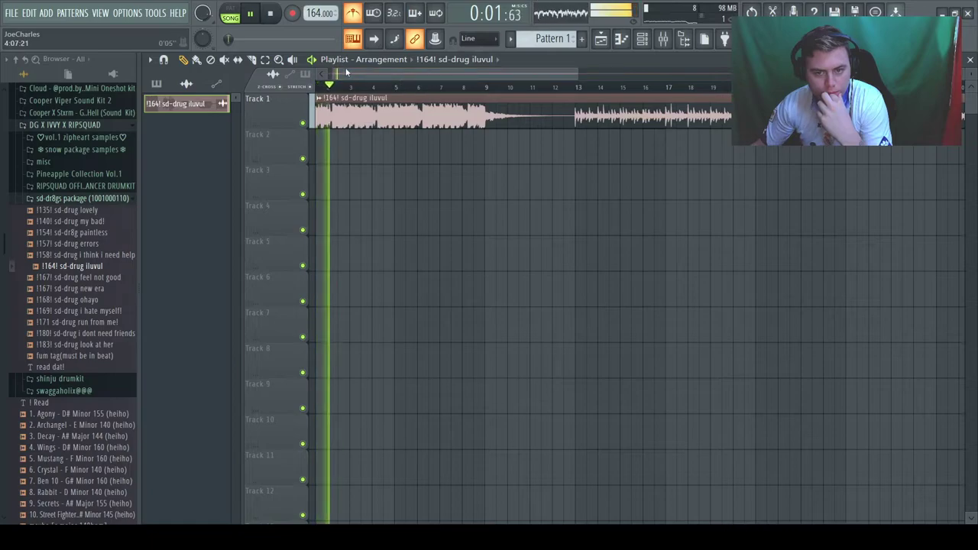
{"action": "left_click_drag", "start_coordinate": [579, 142], "coordinate": [577, 101]}
{"action": "left_click", "coordinate": [184, 60]}
{"action": "right_click", "coordinate": [489, 113]}
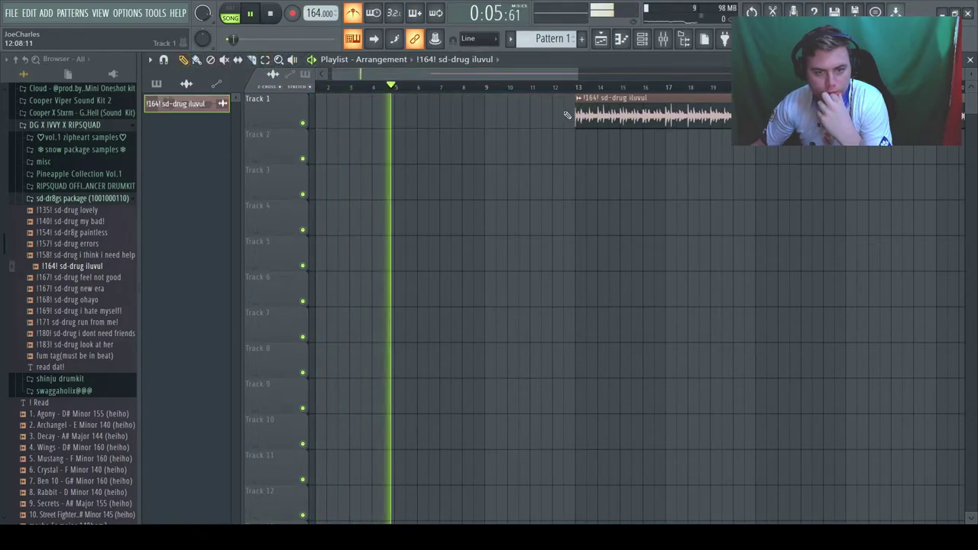
{"action": "left_click", "coordinate": [572, 89]}
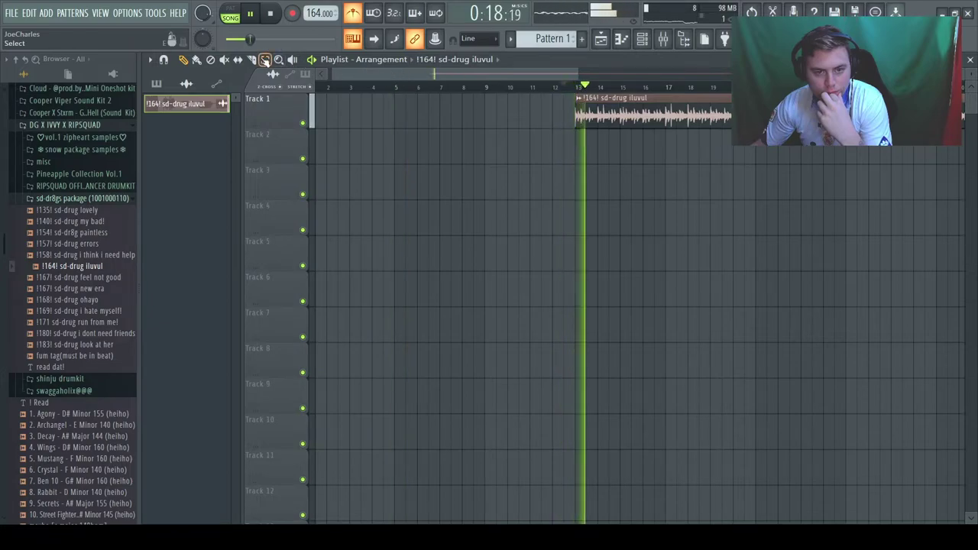
Step: Slice the remaining iluvul clip on Track 1 at bars 21, 25, 33, 37, 45 and 49
{"action": "left_click", "coordinate": [254, 61]}
{"action": "mouse_move", "coordinate": [357, 74]}
{"action": "left_mouse_down"}
{"action": "mouse_move", "coordinate": [486, 75]}
{"action": "mouse_move", "coordinate": [464, 75]}
{"action": "left_mouse_up"}
{"action": "left_click_drag", "start_coordinate": [457, 127], "coordinate": [460, 100]}
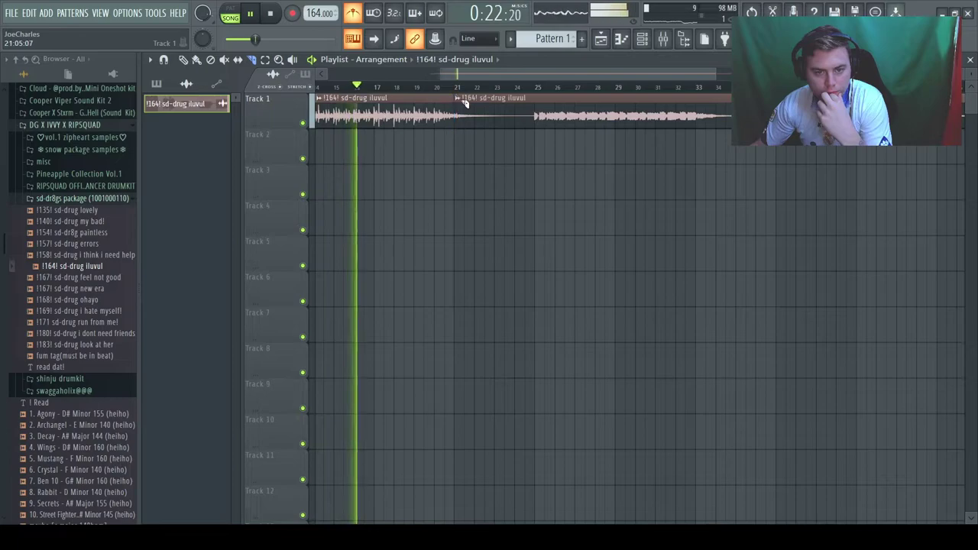
{"action": "left_click", "coordinate": [538, 129]}
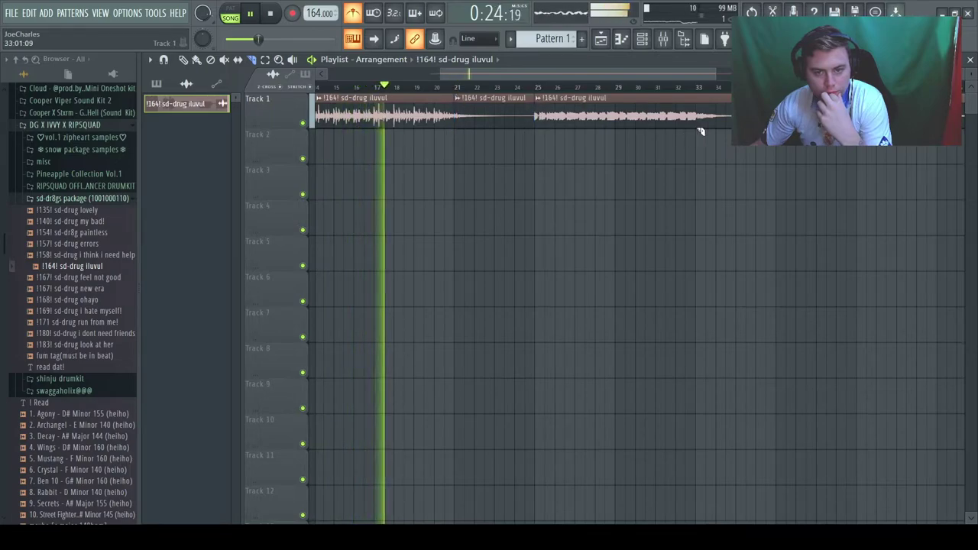
{"action": "left_click", "coordinate": [704, 104]}
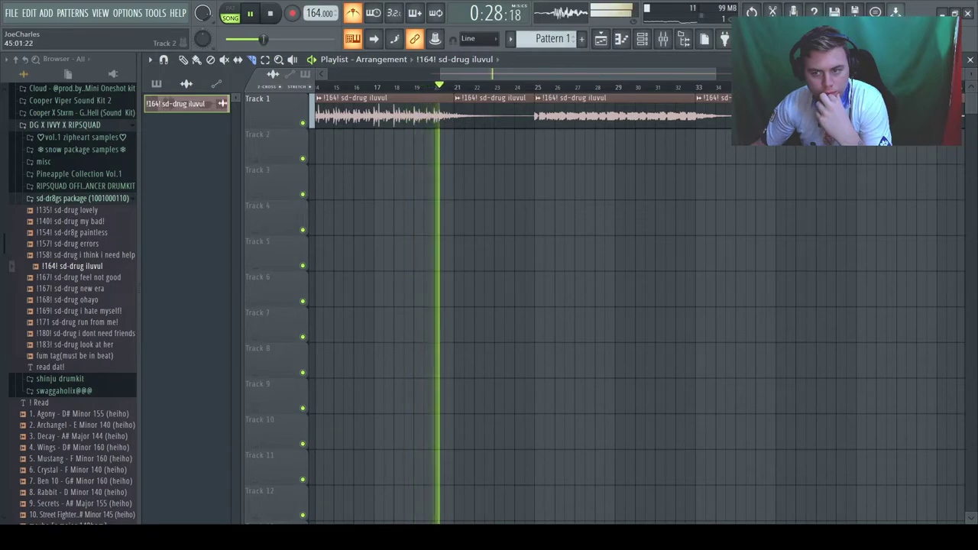
{"action": "left_click_drag", "start_coordinate": [638, 74], "coordinate": [677, 74]}
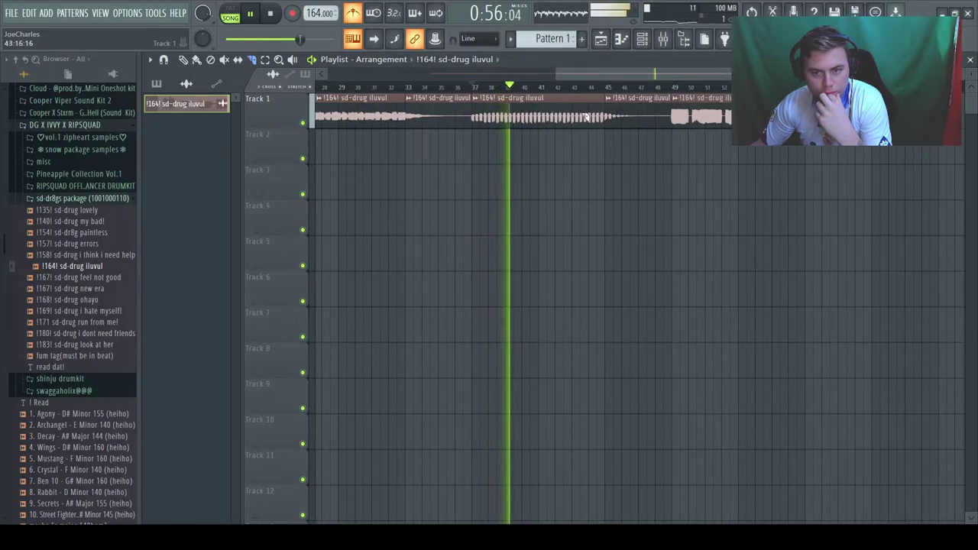
Step: Delete the iluvul pieces from bar 45 onward on Track 1
{"action": "left_click", "coordinate": [184, 59]}
{"action": "right_click", "coordinate": [641, 113]}
{"action": "right_click", "coordinate": [688, 114]}
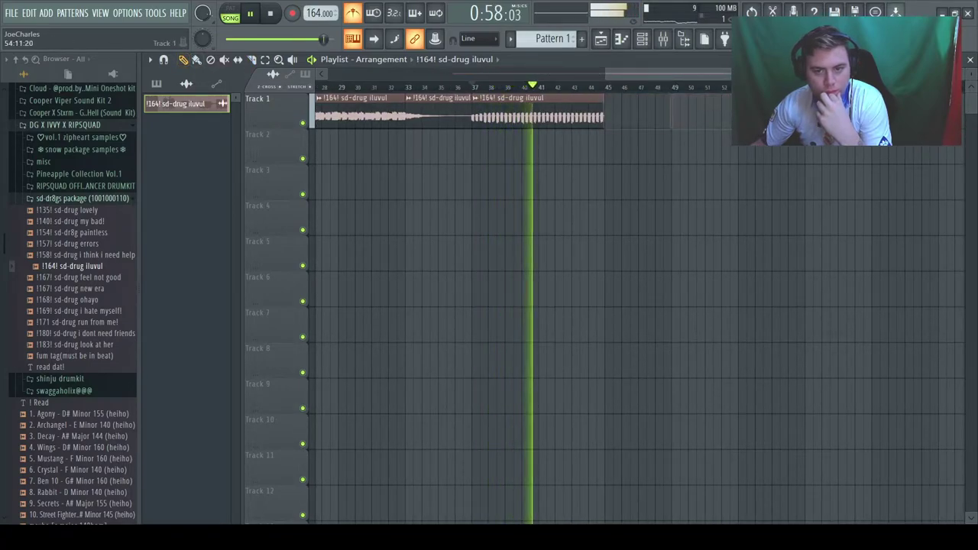
Step: Delete the iluvul pieces spanning bars 21 to 25 and bars 33 to 37 on Track 1
{"action": "left_click_drag", "start_coordinate": [636, 78], "coordinate": [381, 75]}
{"action": "right_click", "coordinate": [633, 100]}
{"action": "left_click", "coordinate": [456, 89]}
{"action": "right_click", "coordinate": [512, 101]}
{"action": "left_click", "coordinate": [367, 88]}
{"action": "scroll", "coordinate": [495, 106], "scroll_direction": "down", "scroll_amount": 3}
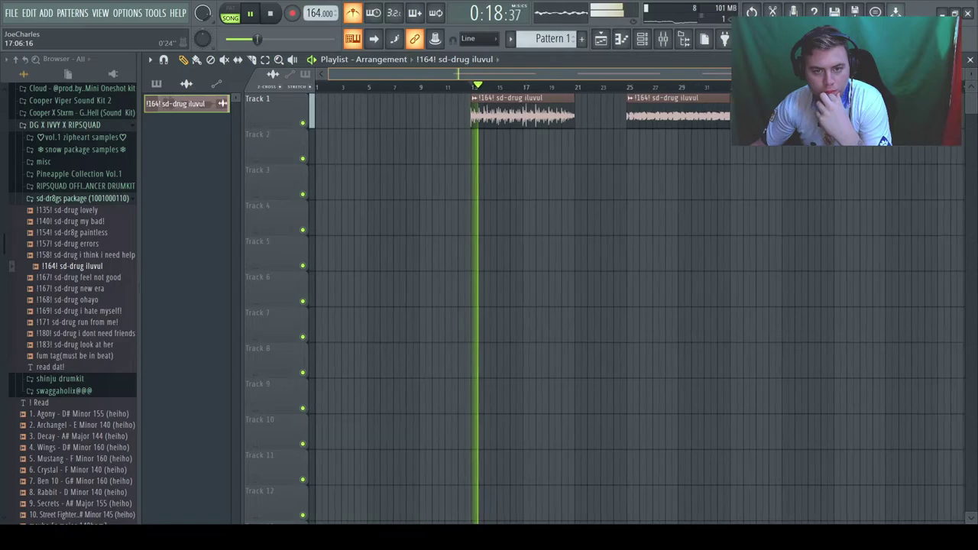
Step: Move the bar 13 iluvul piece to bar 1 and duplicate it to bar 9, with the bar 25 piece moved to Track 2 at bar 9
{"action": "left_click_drag", "start_coordinate": [495, 107], "coordinate": [354, 107]}
{"action": "left_click_drag", "start_coordinate": [646, 114], "coordinate": [459, 145]}
{"action": "left_click", "coordinate": [362, 114], "text": "ctrl"}
{"action": "key", "text": "ctrl+b"}
Step: Move the last remaining iluvul piece from Track 1 to Track 3 at bar 17
{"action": "left_click", "coordinate": [735, 175]}
{"action": "right_click", "coordinate": [736, 175]}
{"action": "left_click_drag", "start_coordinate": [749, 130], "coordinate": [521, 182]}
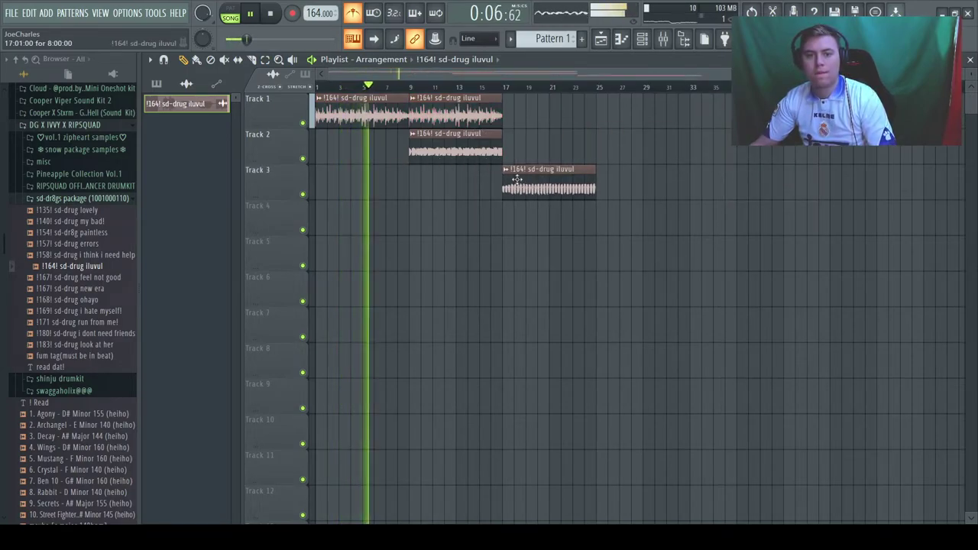
Step: Duplicate the bar 9 pieces on Tracks 1 and 2 to bar 17, and duplicate all three bar 17 pieces to bar 25
{"action": "left_click_drag", "start_coordinate": [469, 112], "coordinate": [481, 138]}
{"action": "key", "text": "ctrl+b"}
{"action": "left_click_drag", "start_coordinate": [537, 112], "coordinate": [566, 217]}
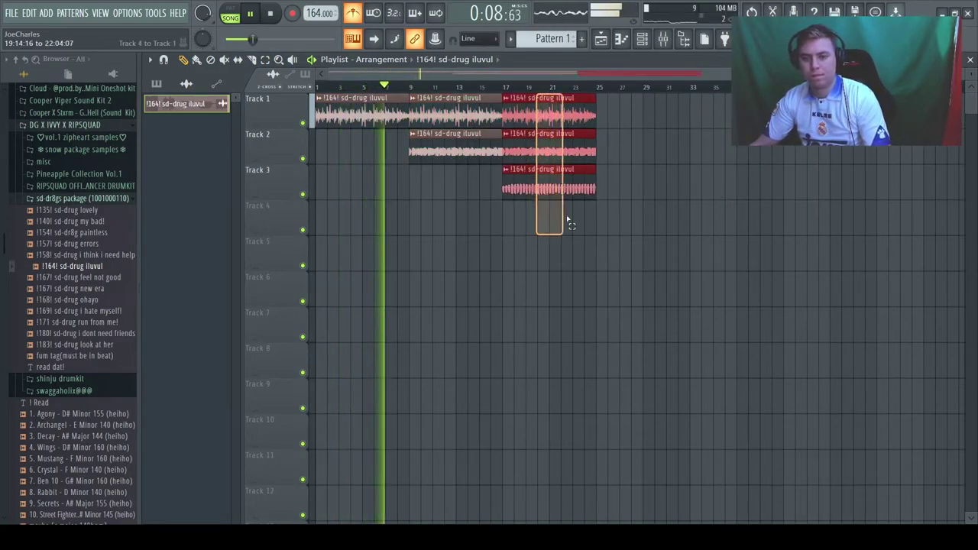
{"action": "key", "text": "ctrl+b"}
{"action": "left_click", "coordinate": [649, 264]}
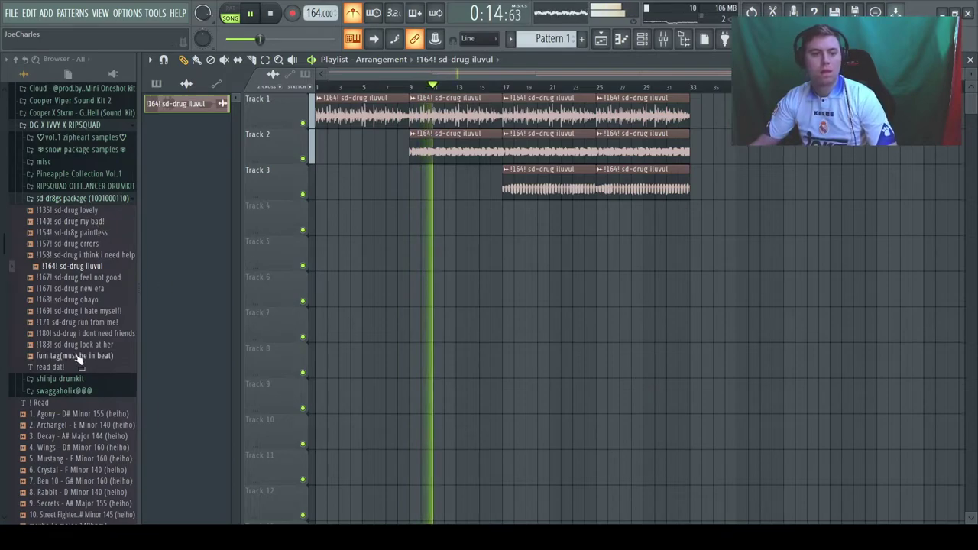
Step: Place the fum tag(must be in beat) sample on Track 3 at bar 5 and collapse the sd-dr8gs package folder
{"action": "left_click_drag", "start_coordinate": [79, 357], "coordinate": [95, 367]}
{"action": "left_click_drag", "start_coordinate": [405, 220], "coordinate": [366, 179]}
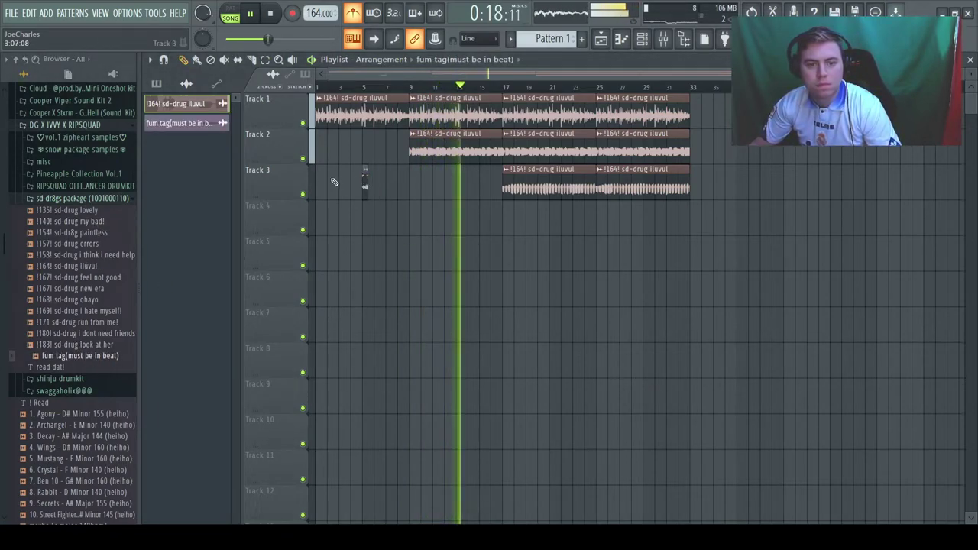
{"action": "left_click", "coordinate": [48, 197]}
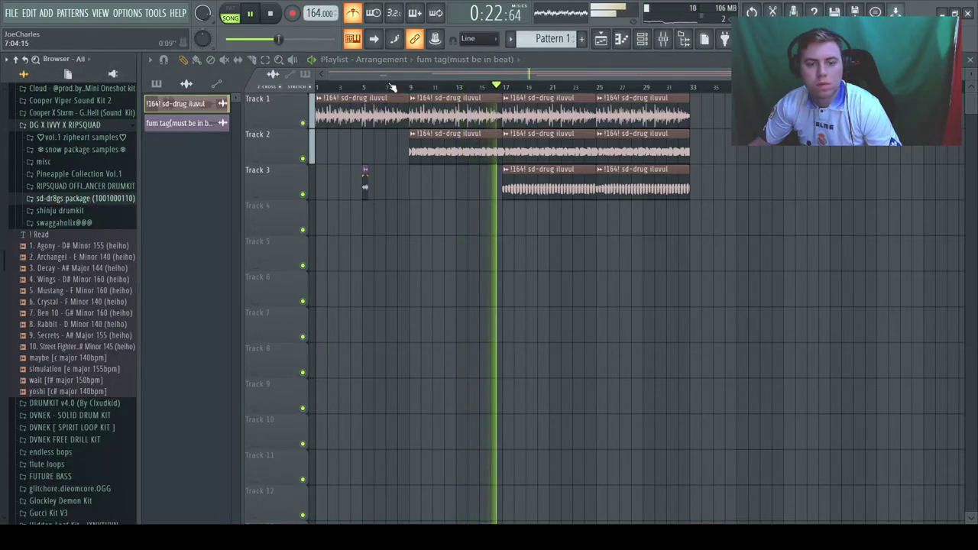
Step: Normalize the fum tag audio clip in its channel settings and close them
{"action": "scroll", "coordinate": [391, 90], "scroll_direction": "up", "scroll_amount": 5}
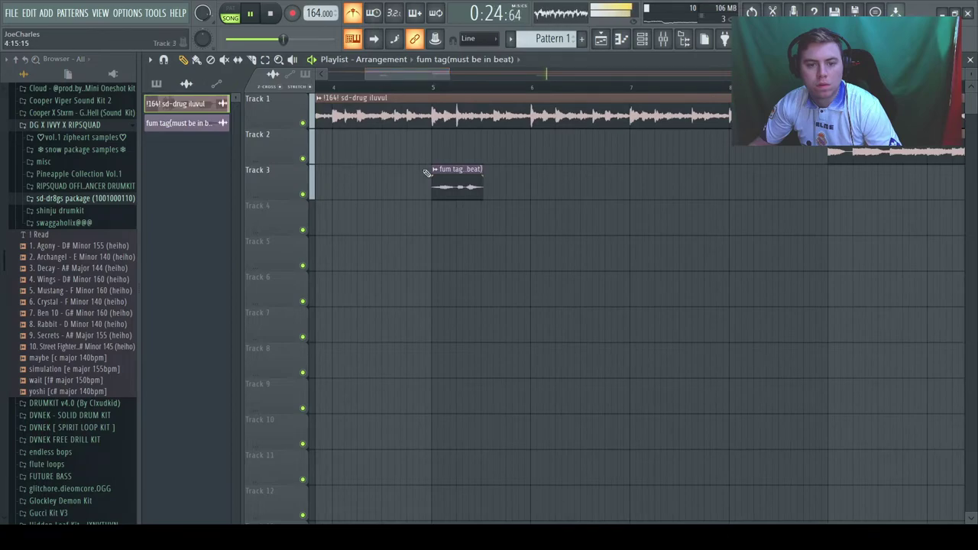
{"action": "double_click", "coordinate": [460, 189]}
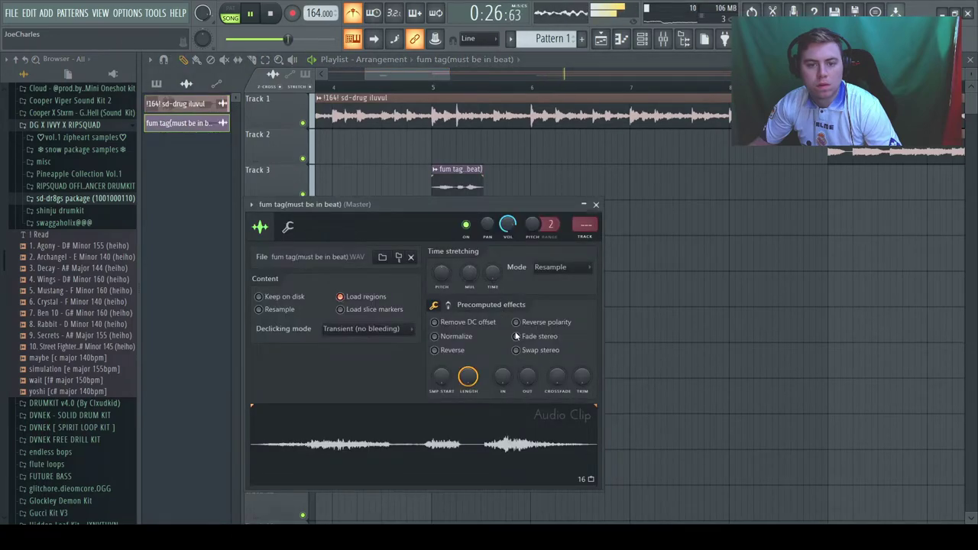
{"action": "left_click", "coordinate": [458, 337]}
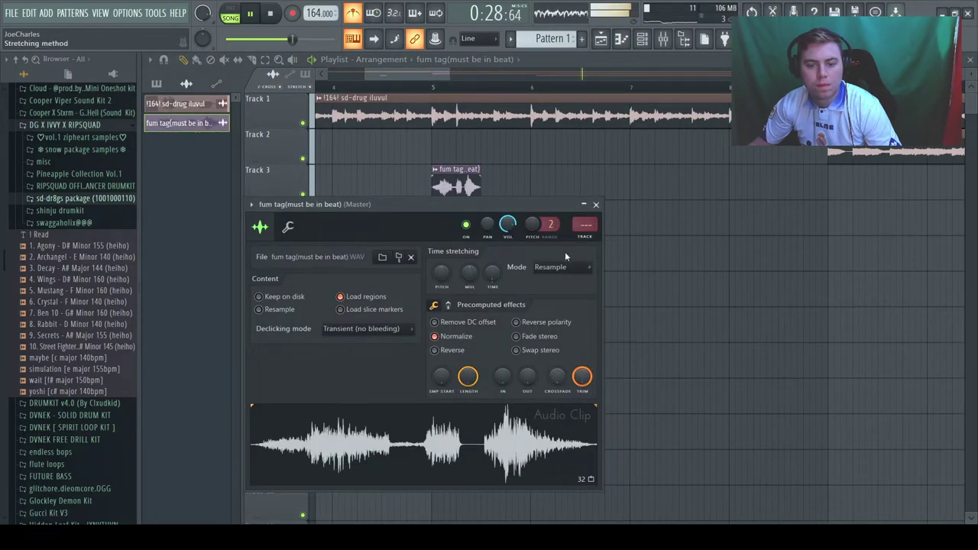
{"action": "left_click", "coordinate": [596, 205]}
{"action": "scroll", "coordinate": [374, 87], "scroll_direction": "down", "scroll_amount": 4}
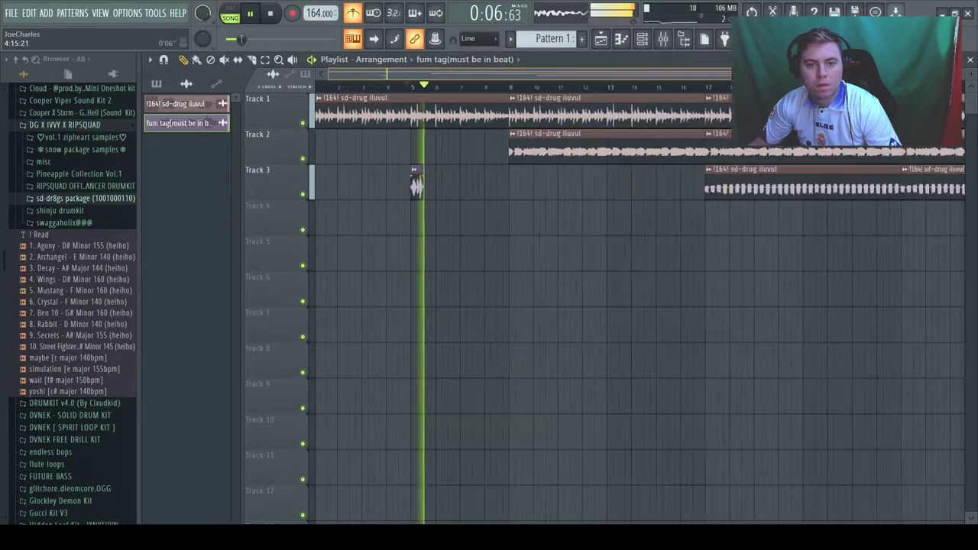
Step: Fill Track 4 from bar 17 to bar 33 with two eight-bar Pattern 1 clips, and turn off the metronome
{"action": "scroll", "coordinate": [628, 358], "scroll_direction": "up", "scroll_amount": 1}
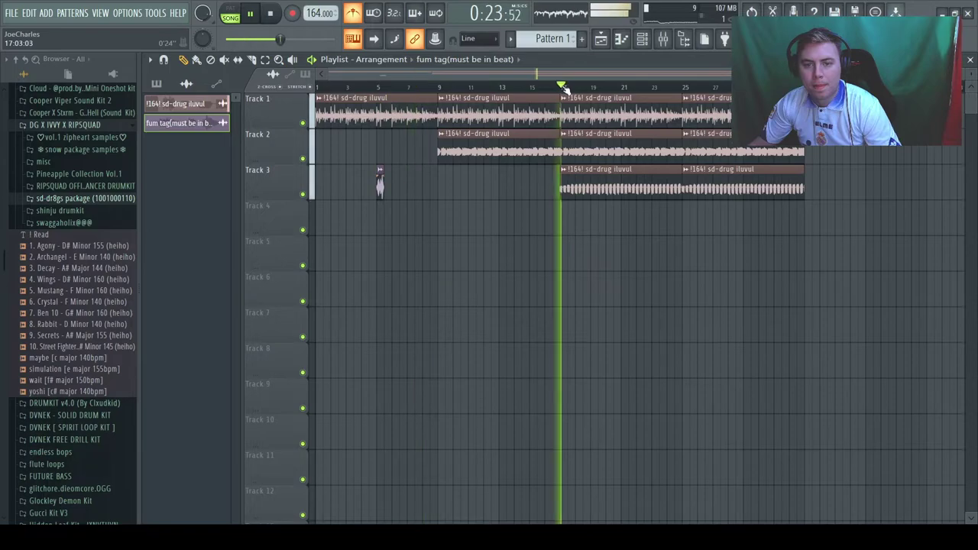
{"action": "left_click", "coordinate": [701, 324]}
{"action": "right_click", "coordinate": [701, 327]}
{"action": "left_click", "coordinate": [157, 84]}
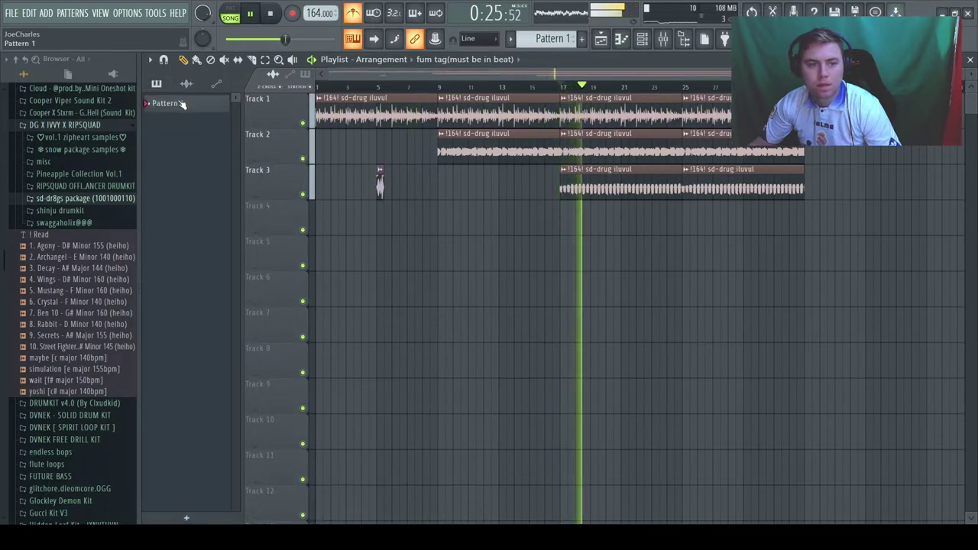
{"action": "left_click", "coordinate": [563, 221]}
{"action": "left_click", "coordinate": [352, 13]}
{"action": "left_click_drag", "start_coordinate": [574, 219], "coordinate": [683, 262]}
{"action": "key", "text": "ctrl+b"}
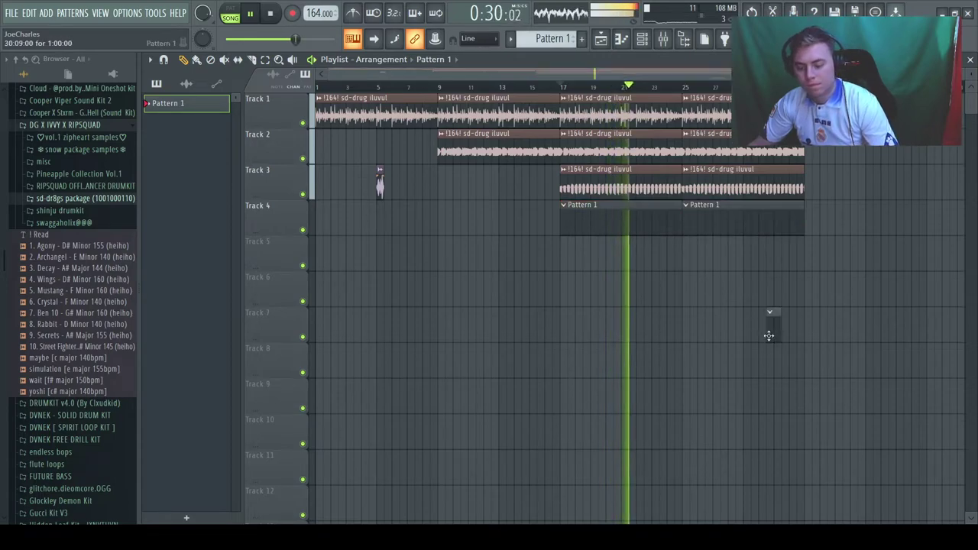
Step: Open the channel rack and preview samples in the vox folder of the swaggaholix@@@ kit with playback stopped
{"action": "left_click", "coordinate": [643, 39]}
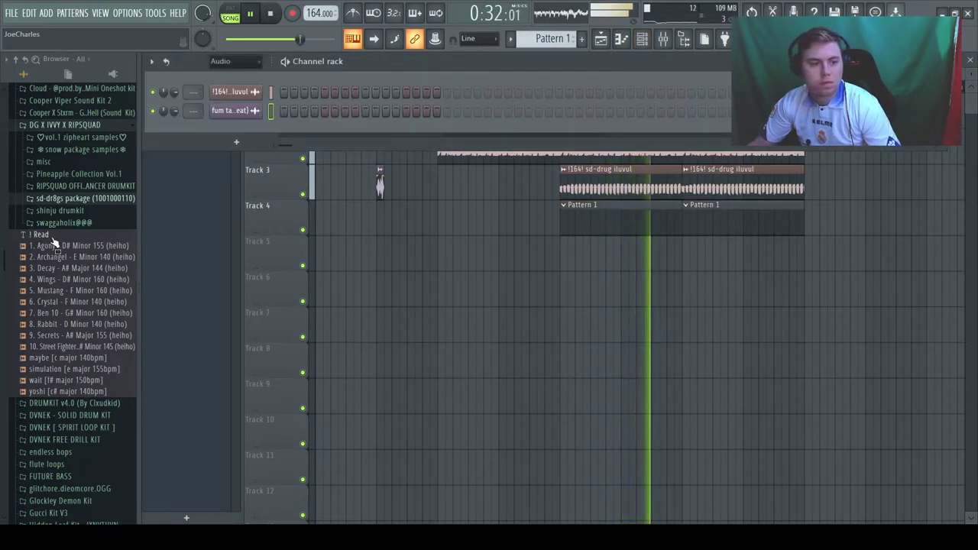
{"action": "left_click", "coordinate": [40, 198]}
{"action": "left_click", "coordinate": [55, 202]}
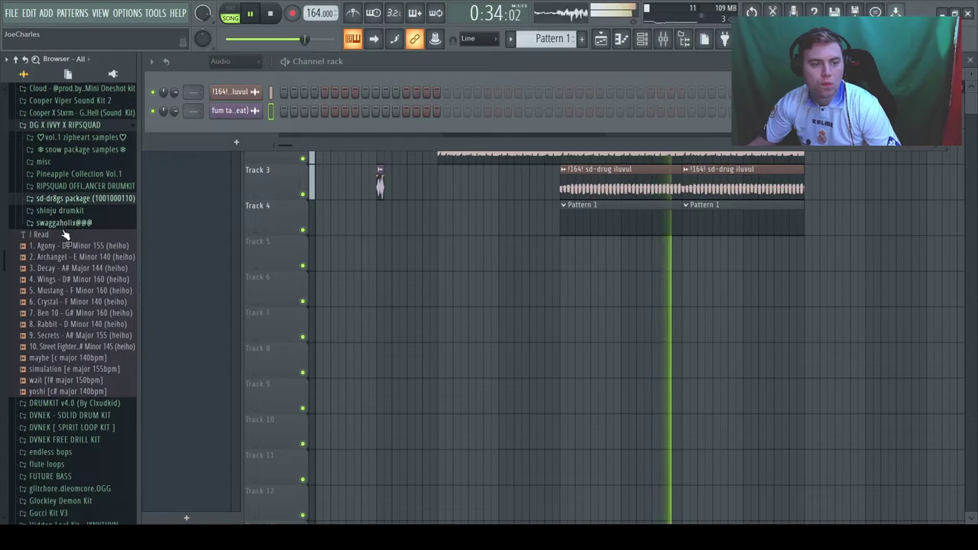
{"action": "left_click", "coordinate": [54, 223]}
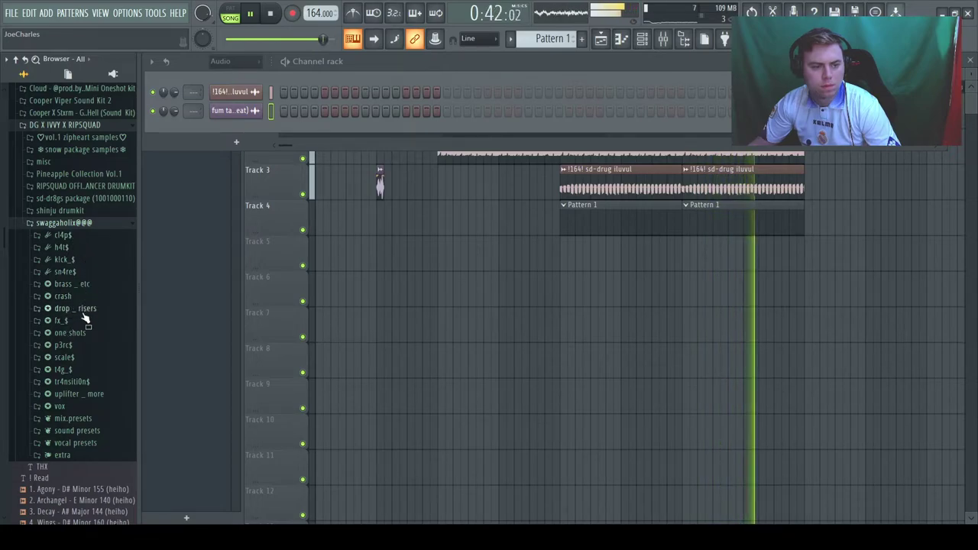
{"action": "left_click", "coordinate": [82, 409]}
{"action": "key", "text": "space"}
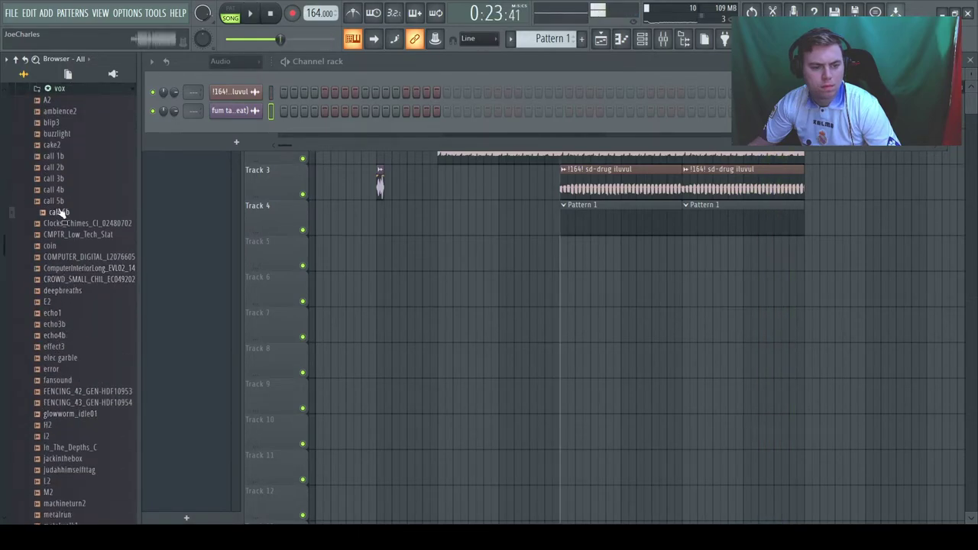
{"action": "left_click", "coordinate": [61, 214]}
{"action": "scroll", "coordinate": [63, 218], "scroll_direction": "up", "scroll_amount": 4}
{"action": "left_click", "coordinate": [68, 223]}
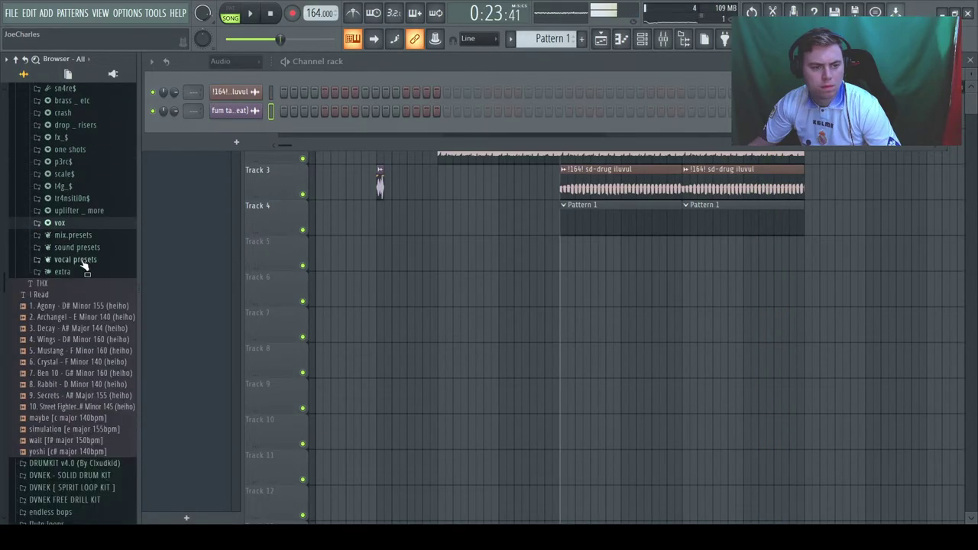
Step: In the extra folder, preview the released kit's 808s and the stick and kick sounds in ur mom drumkit's rock drums
{"action": "left_click", "coordinate": [88, 273]}
{"action": "left_click", "coordinate": [88, 285]}
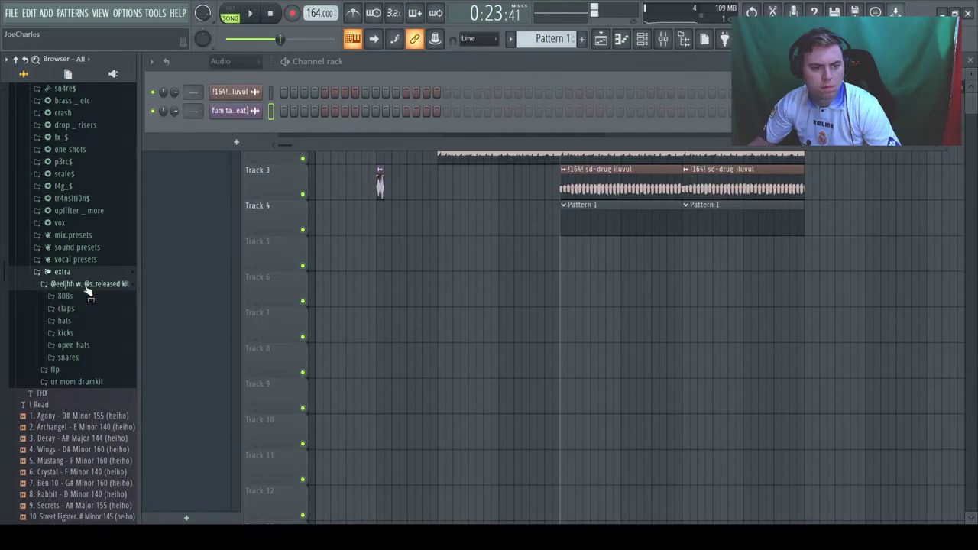
{"action": "left_click", "coordinate": [87, 296]}
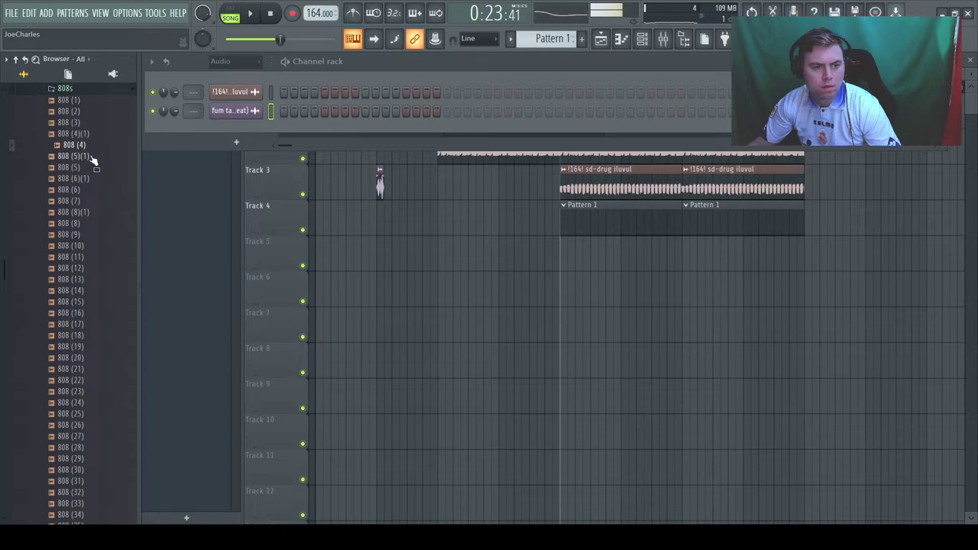
{"action": "scroll", "coordinate": [76, 146], "scroll_direction": "up", "scroll_amount": 2}
{"action": "left_click", "coordinate": [73, 159]}
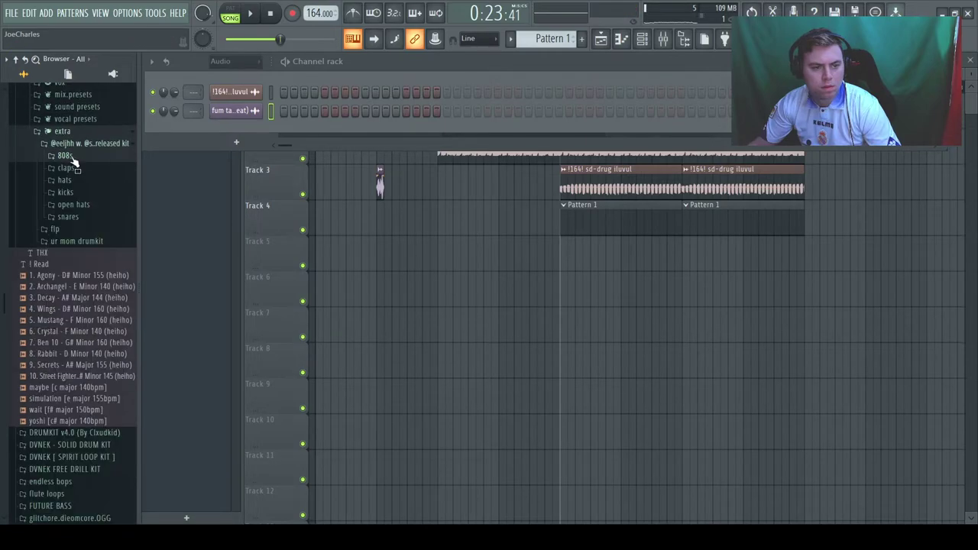
{"action": "left_click", "coordinate": [79, 243]}
{"action": "left_click", "coordinate": [81, 254]}
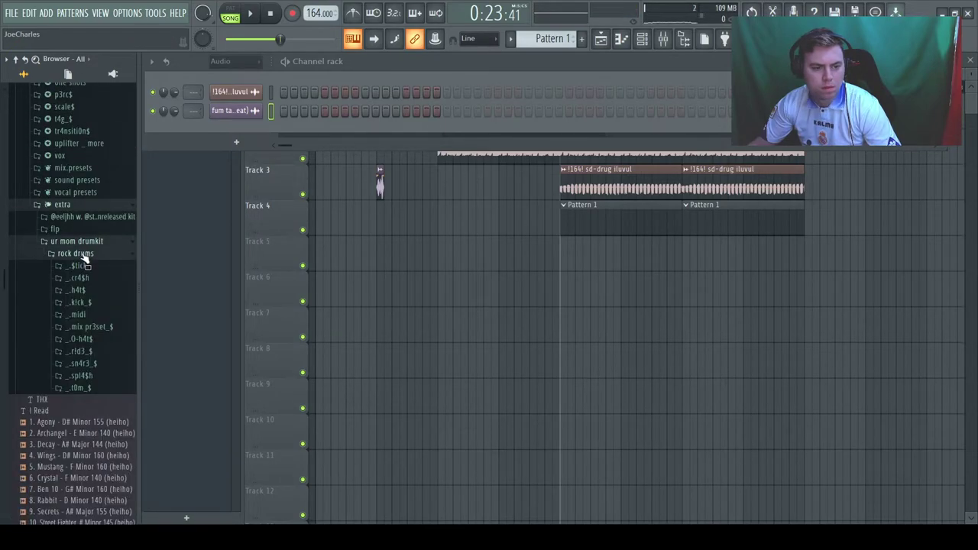
{"action": "left_click", "coordinate": [79, 266]}
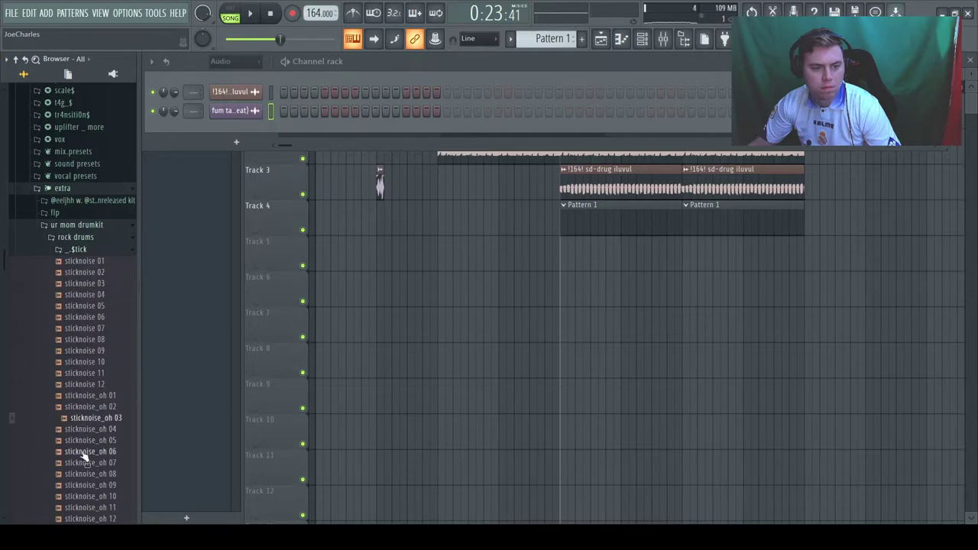
{"action": "left_click", "coordinate": [60, 251]}
{"action": "left_click", "coordinate": [90, 285]}
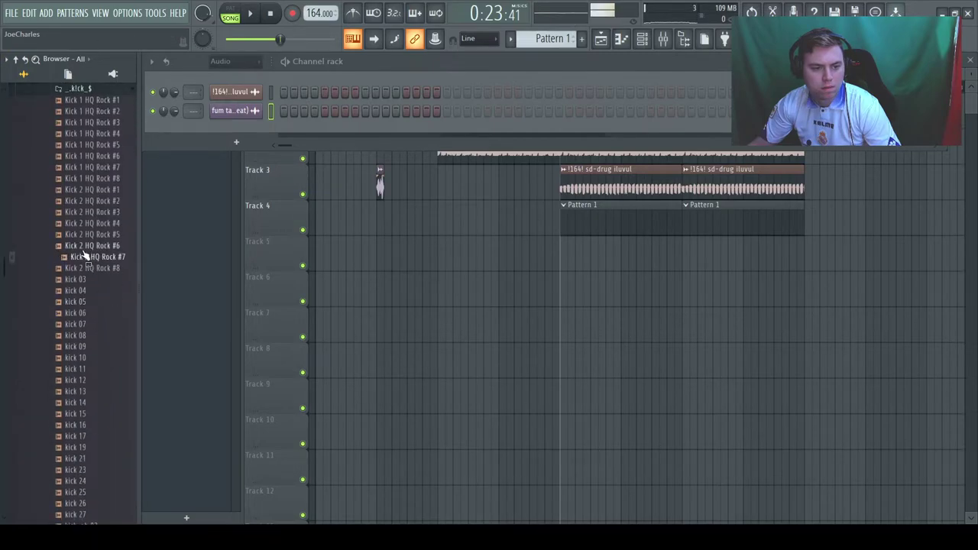
{"action": "scroll", "coordinate": [60, 279], "scroll_direction": "up", "scroll_amount": 7}
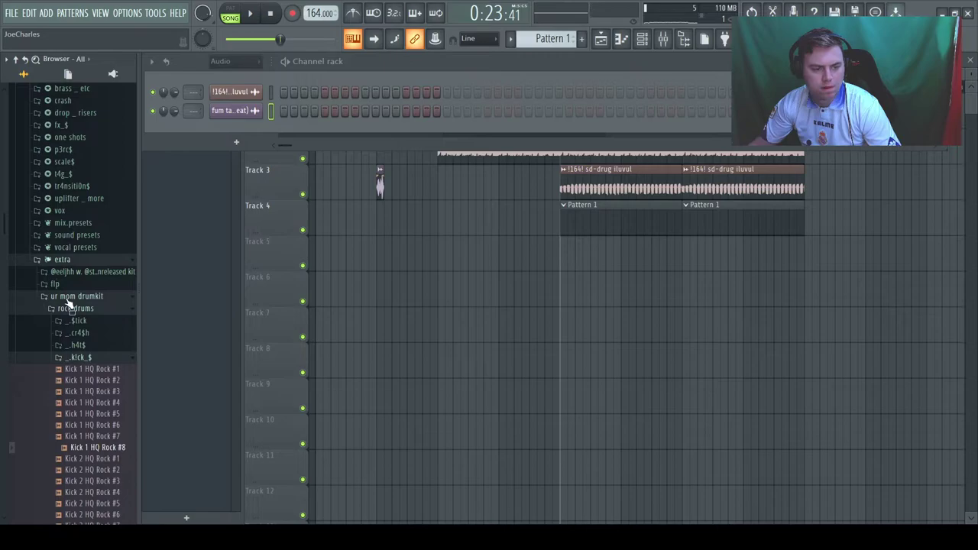
{"action": "left_click", "coordinate": [67, 300]}
{"action": "left_click", "coordinate": [68, 287]}
{"action": "left_click", "coordinate": [77, 286]}
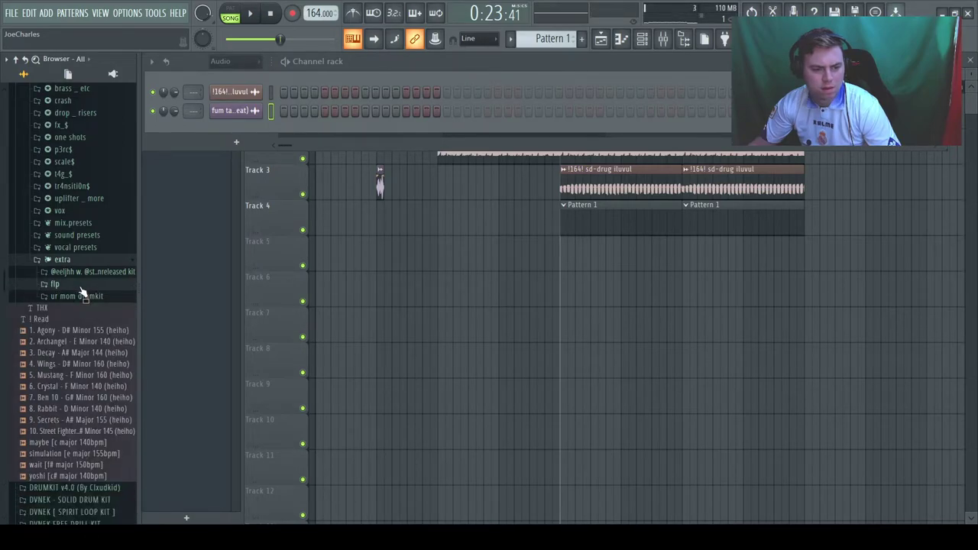
Step: Look through the swaggaholix@@@ vocal presets, the master mix presets and the k!ck_$ samples
{"action": "left_click", "coordinate": [67, 262]}
{"action": "left_click", "coordinate": [69, 247]}
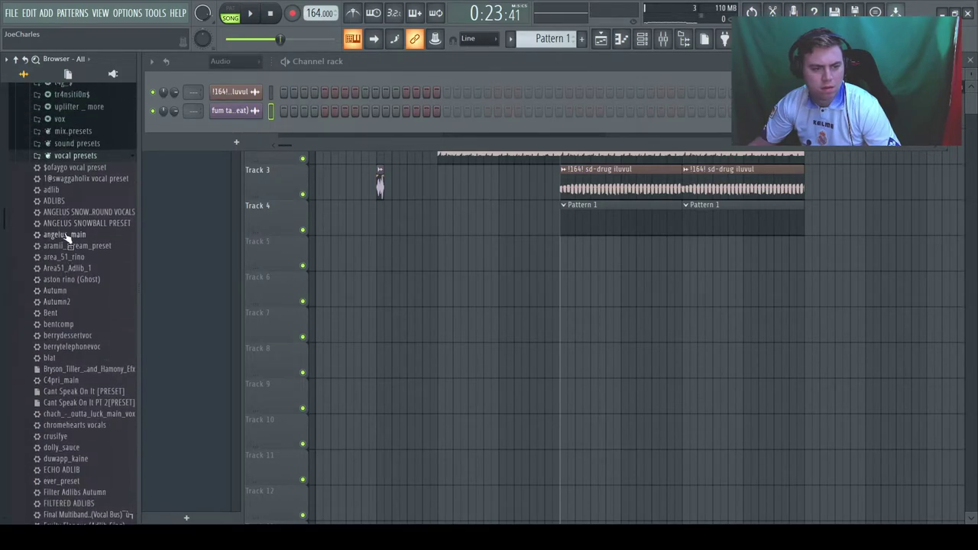
{"action": "left_click", "coordinate": [73, 131]}
{"action": "scroll", "coordinate": [84, 273], "scroll_direction": "up", "scroll_amount": 2}
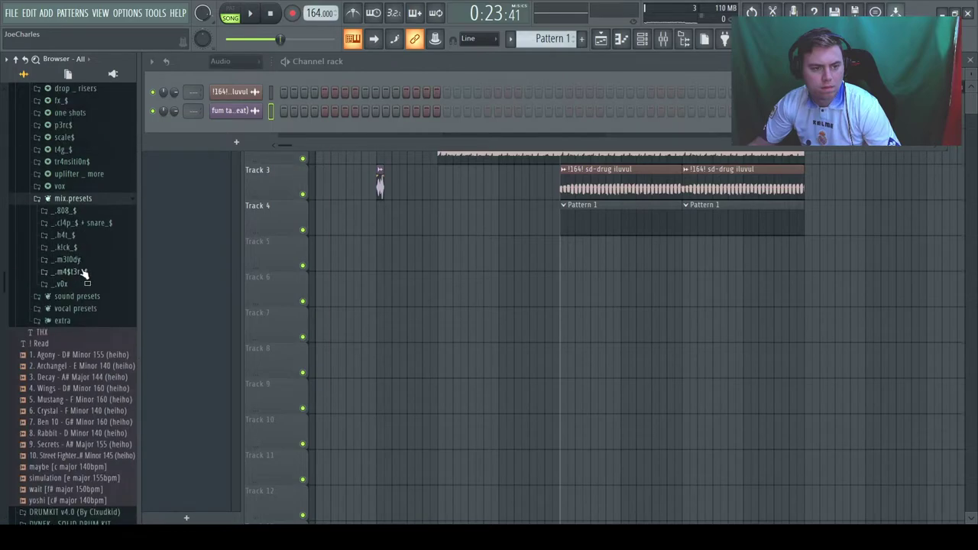
{"action": "left_click", "coordinate": [80, 274]}
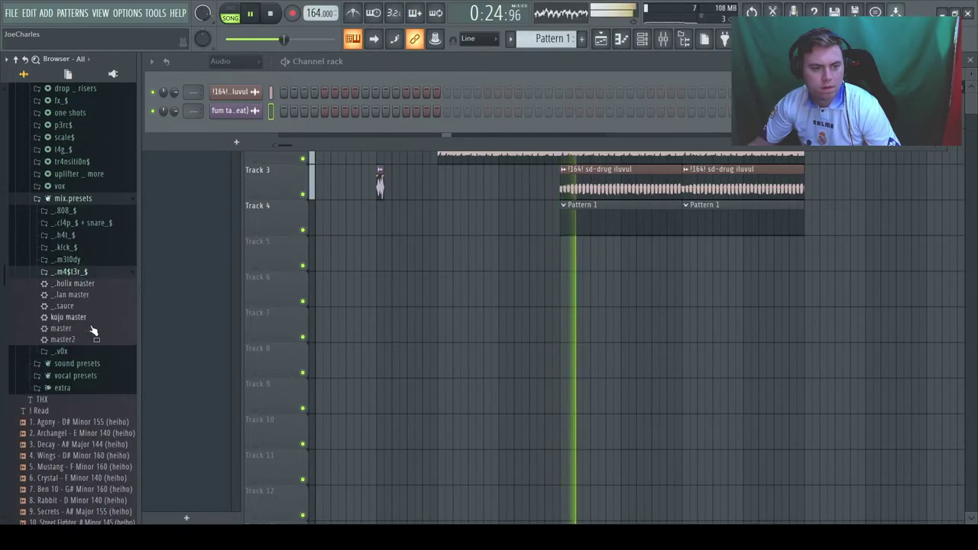
{"action": "left_click", "coordinate": [72, 198]}
{"action": "scroll", "coordinate": [92, 252], "scroll_direction": "up", "scroll_amount": 6}
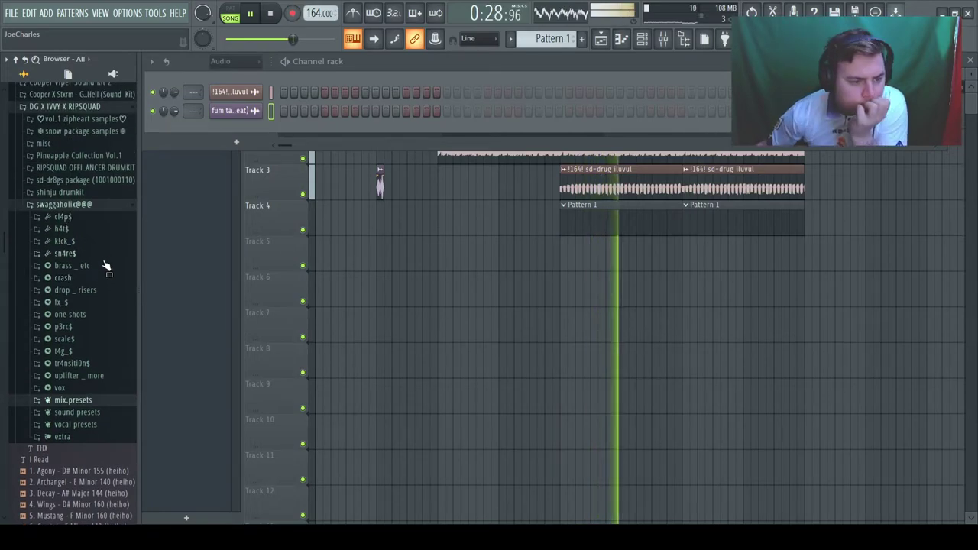
{"action": "left_click", "coordinate": [64, 241]}
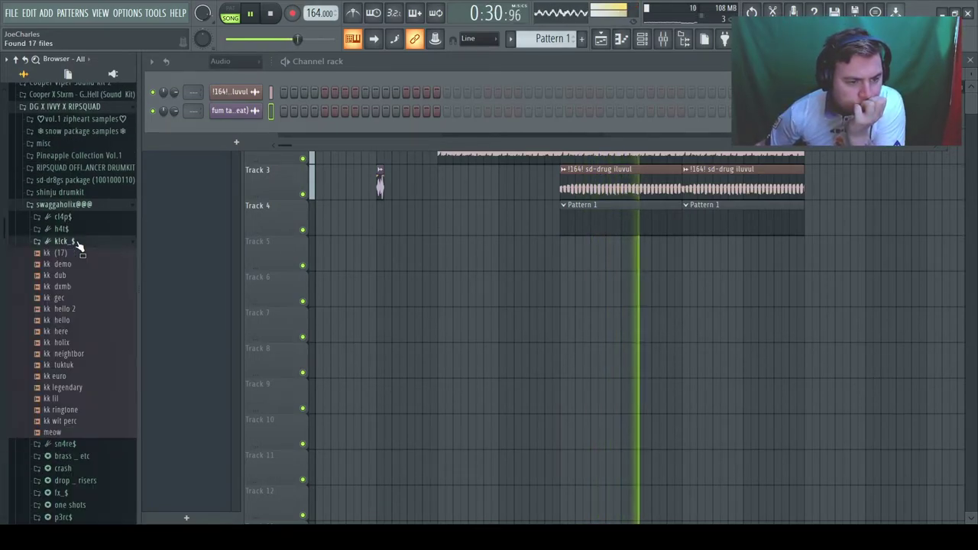
{"action": "left_click", "coordinate": [64, 241]}
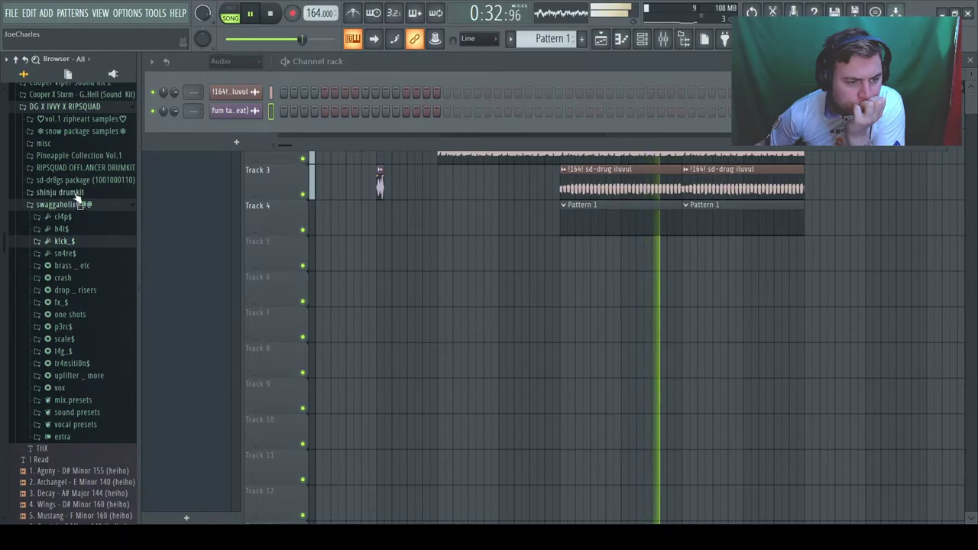
Step: Add 808 (anything) from the RIPSQUAD drumkit's 808s folder as a new channel, and show all channels in the rack
{"action": "left_click", "coordinate": [81, 168]}
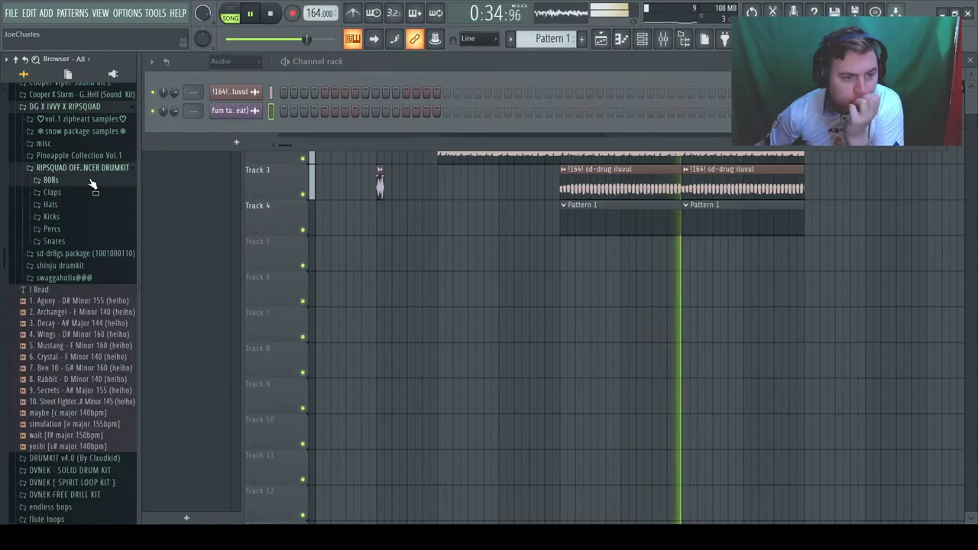
{"action": "left_click", "coordinate": [82, 180]}
{"action": "left_click_drag", "start_coordinate": [90, 197], "coordinate": [236, 111]}
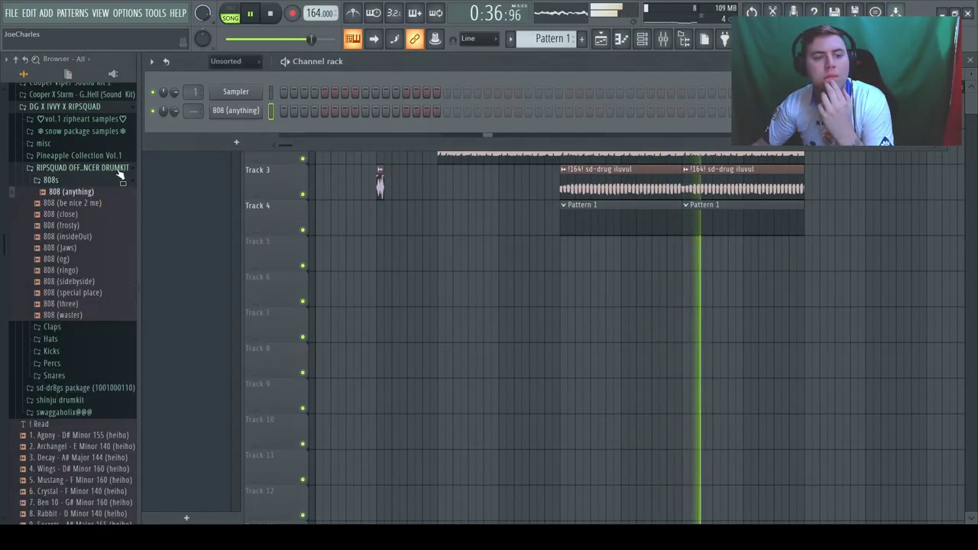
{"action": "left_click", "coordinate": [226, 63]}
{"action": "left_click", "coordinate": [233, 81]}
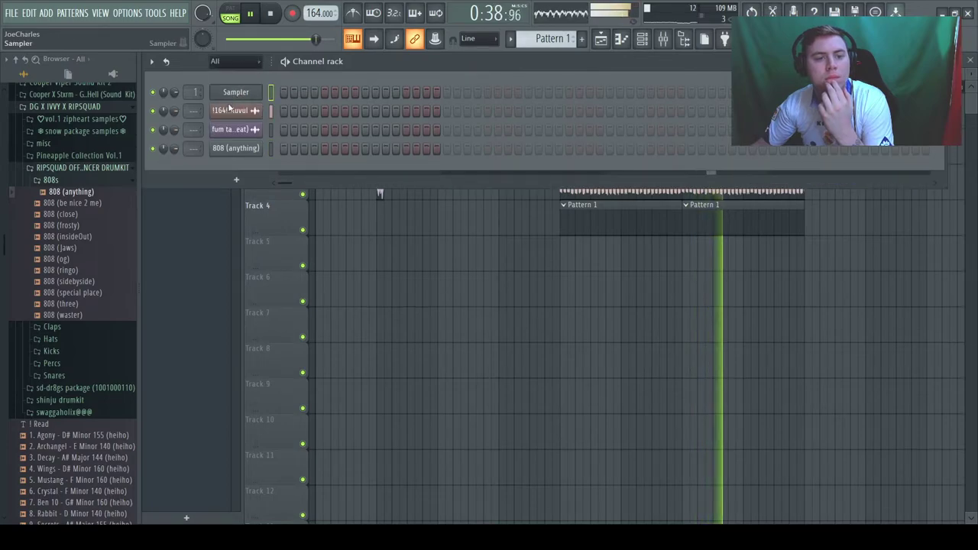
Step: Delete the default Sampler channel and collapse the RIPSQUAD drumkit folder
{"action": "left_click", "coordinate": [282, 207]}
{"action": "left_click", "coordinate": [72, 167]}
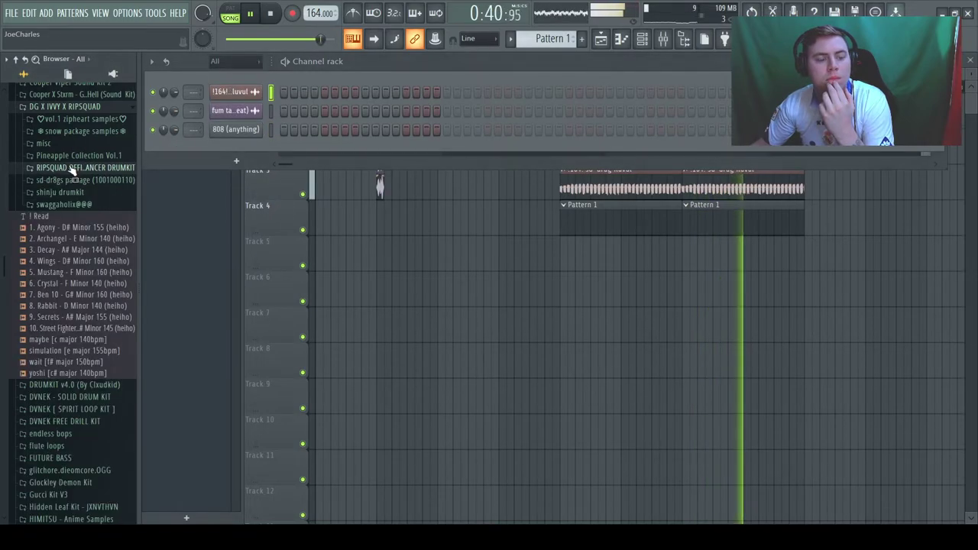
Step: Load the MASTER SIMPLE mixer preset from DRUMKIT v4.0 onto the master track, and reopen the DG X IVVY X RIPSQUAD folder
{"action": "left_click", "coordinate": [65, 385]}
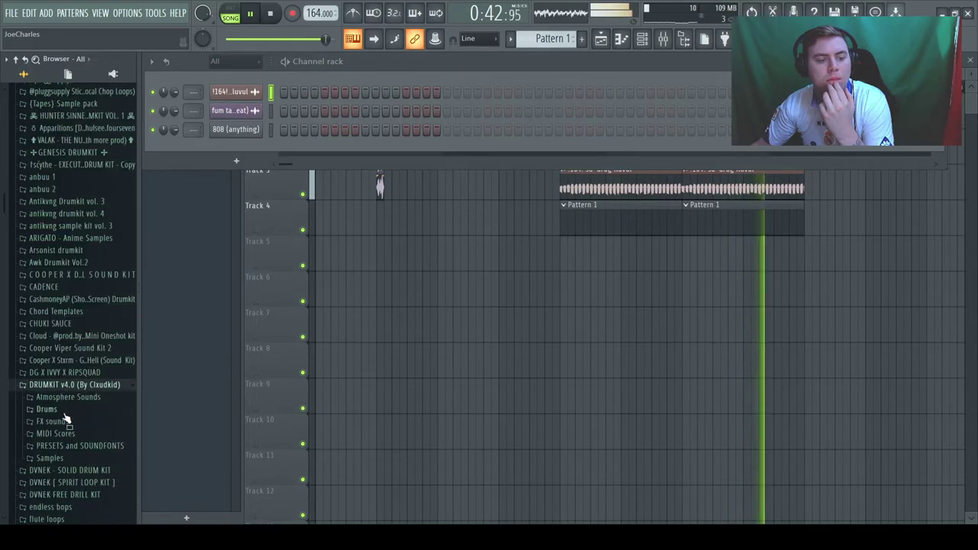
{"action": "left_click", "coordinate": [67, 434]}
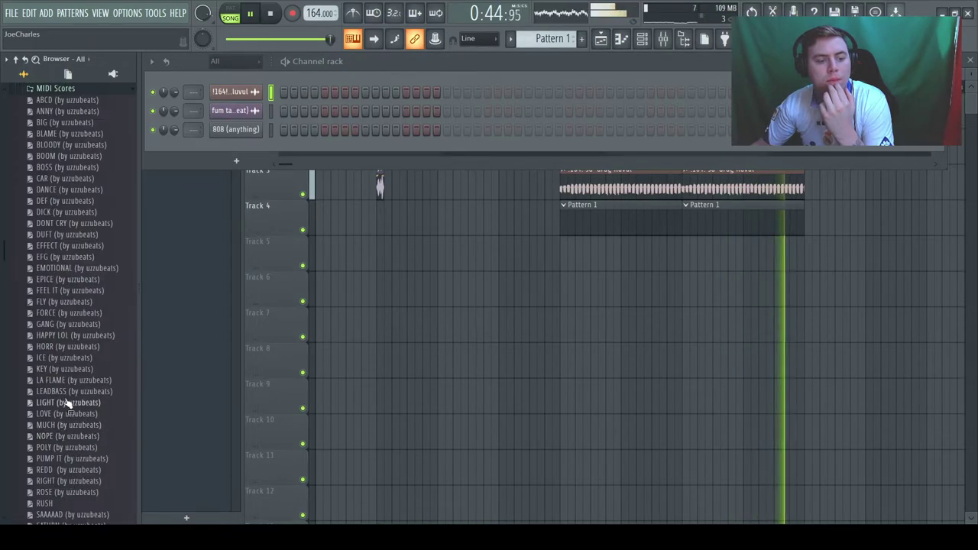
{"action": "left_click", "coordinate": [68, 73]}
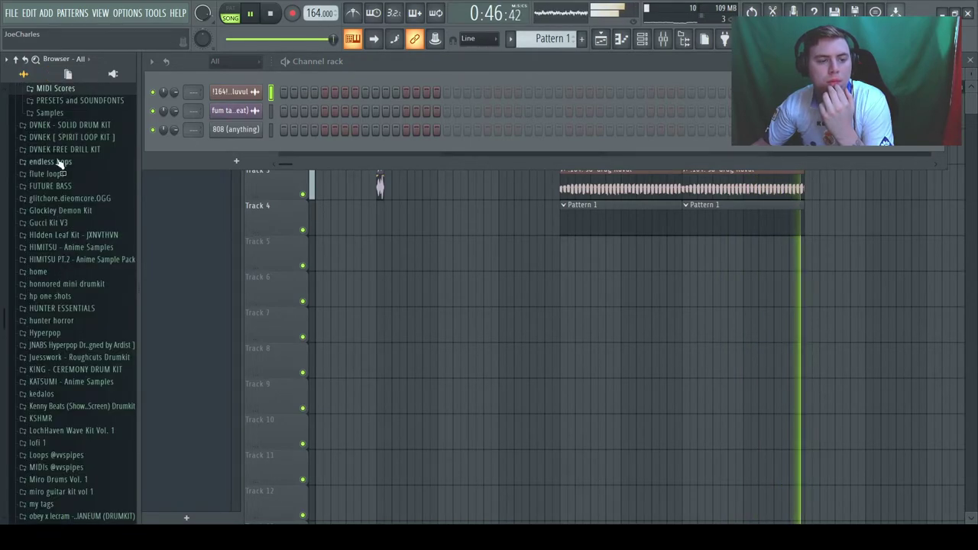
{"action": "left_click", "coordinate": [76, 100]}
{"action": "left_click", "coordinate": [673, 40]}
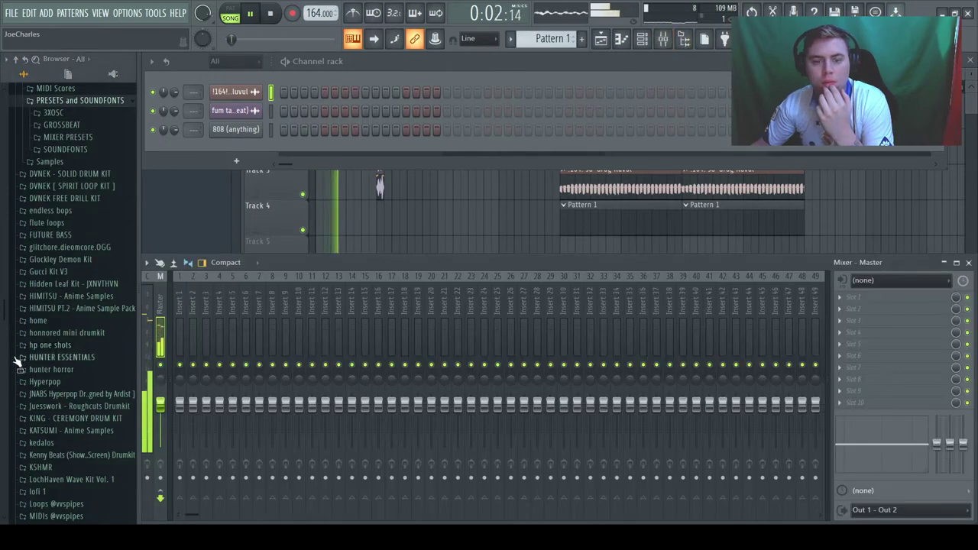
{"action": "left_click", "coordinate": [67, 138]}
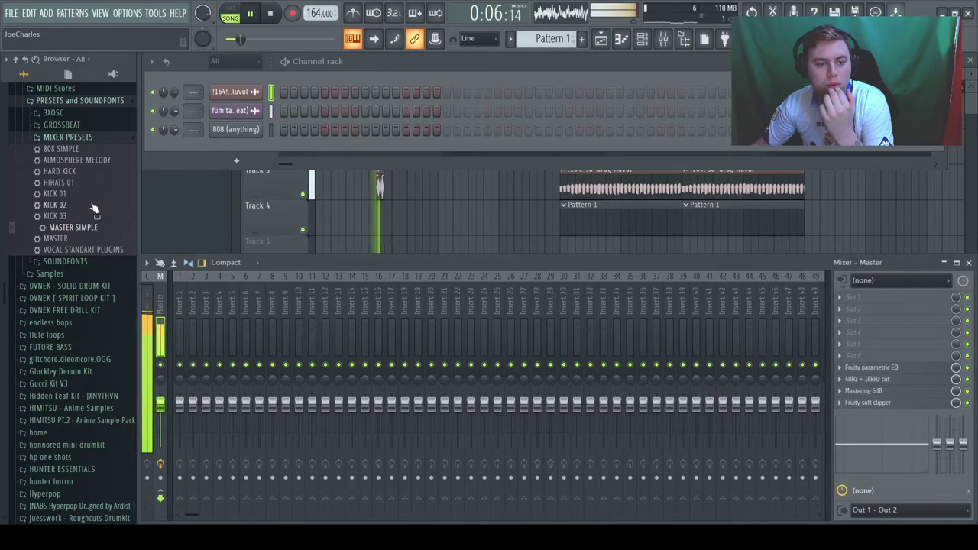
{"action": "left_click", "coordinate": [65, 139]}
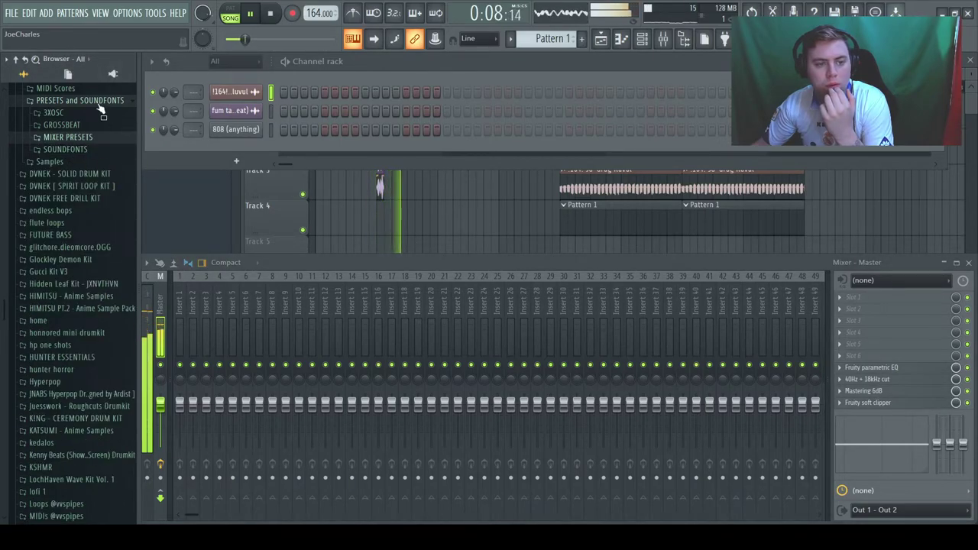
{"action": "scroll", "coordinate": [68, 157], "scroll_direction": "up", "scroll_amount": 3}
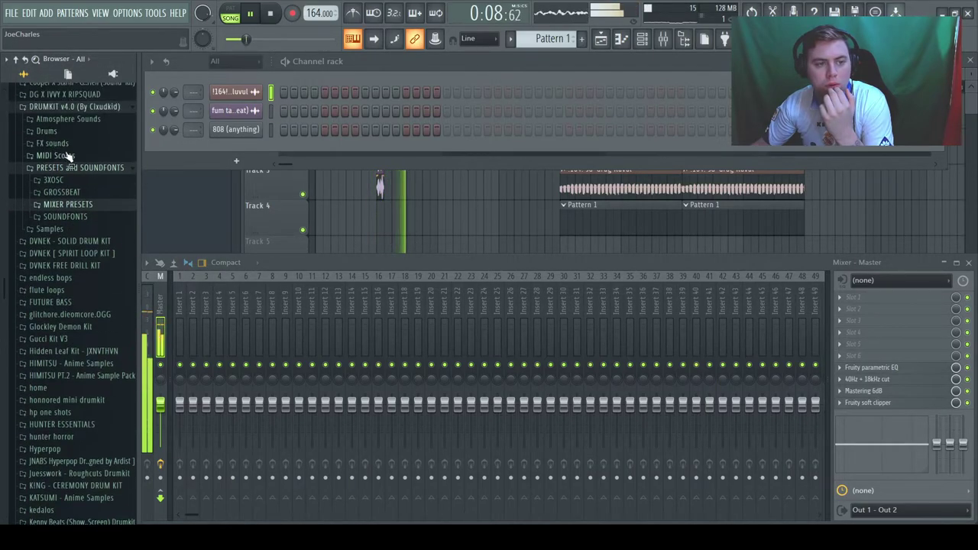
{"action": "left_click", "coordinate": [65, 94]}
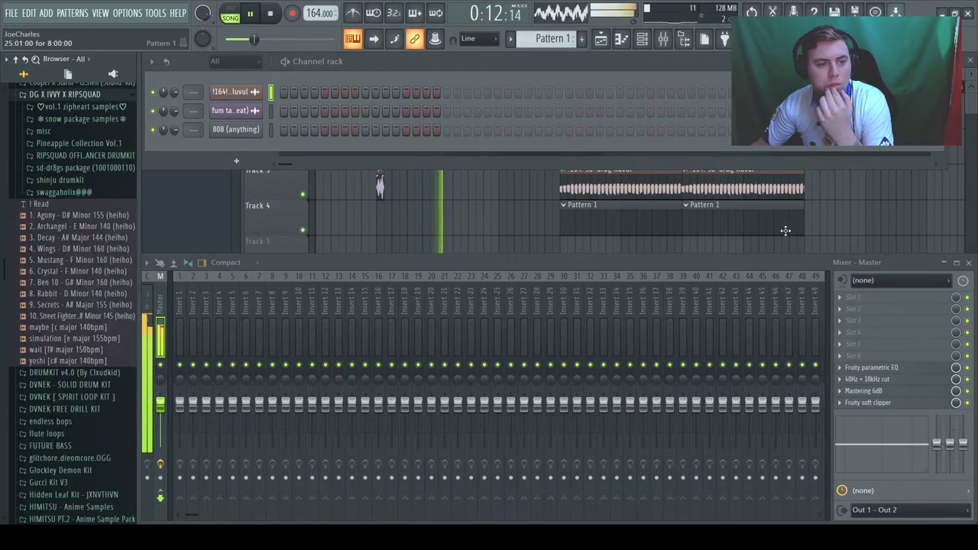
Step: Set the playlist start position to bar 17 and bring back the channel rack
{"action": "left_click", "coordinate": [672, 185]}
{"action": "left_click", "coordinate": [563, 84]}
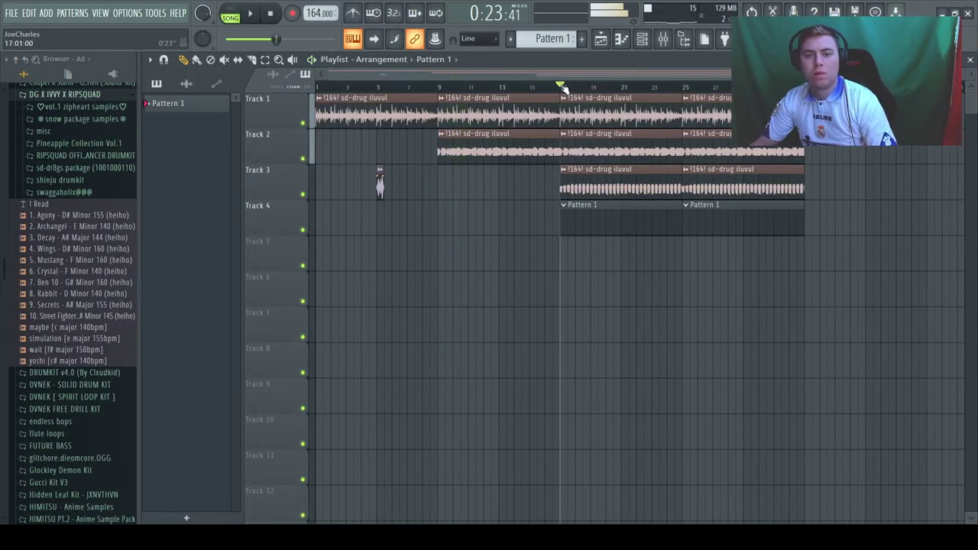
{"action": "left_click", "coordinate": [643, 40]}
Step: Turn off loop points and turn on Normalize for the 808 (anything) sample
{"action": "left_click", "coordinate": [235, 129]}
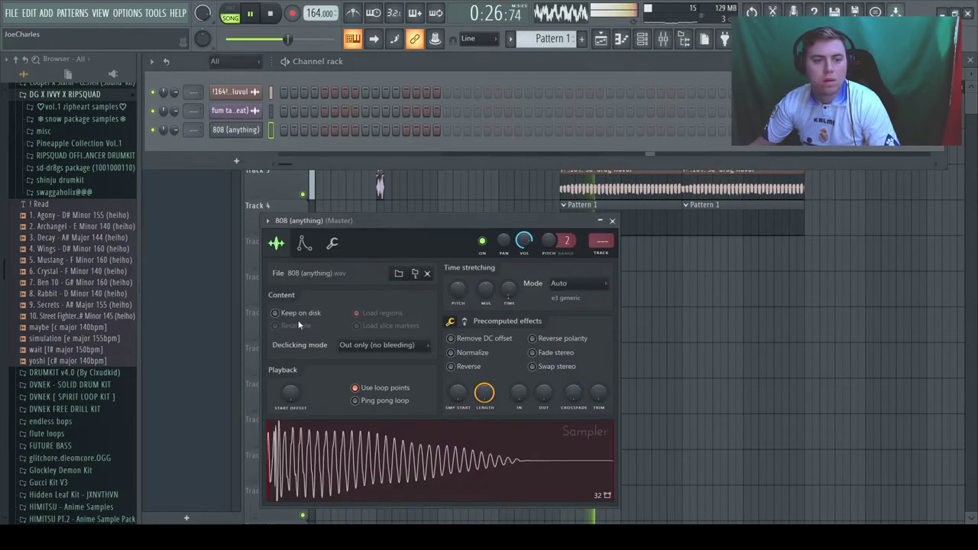
{"action": "left_click_drag", "start_coordinate": [502, 295], "coordinate": [520, 299]}
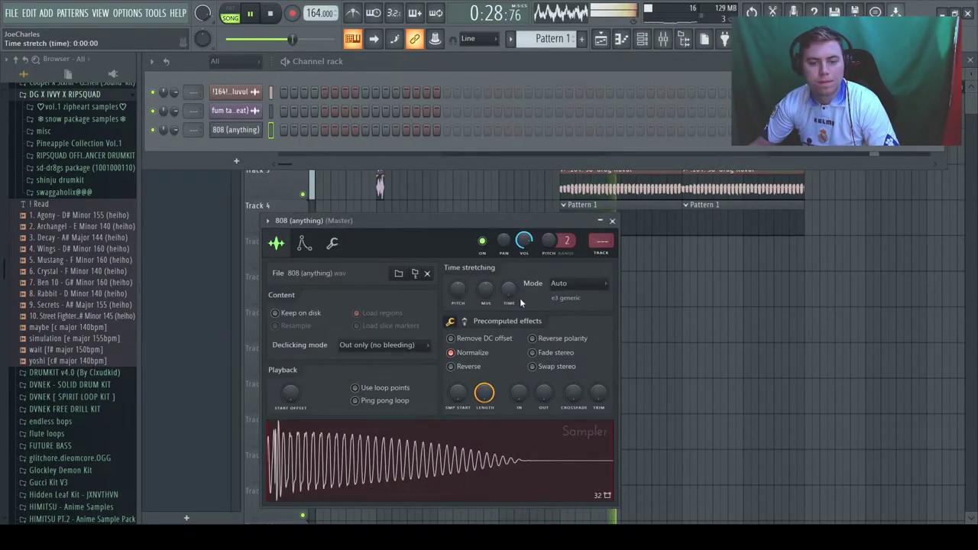
{"action": "left_click_drag", "start_coordinate": [599, 399], "coordinate": [526, 313]}
{"action": "left_click", "coordinate": [613, 221]}
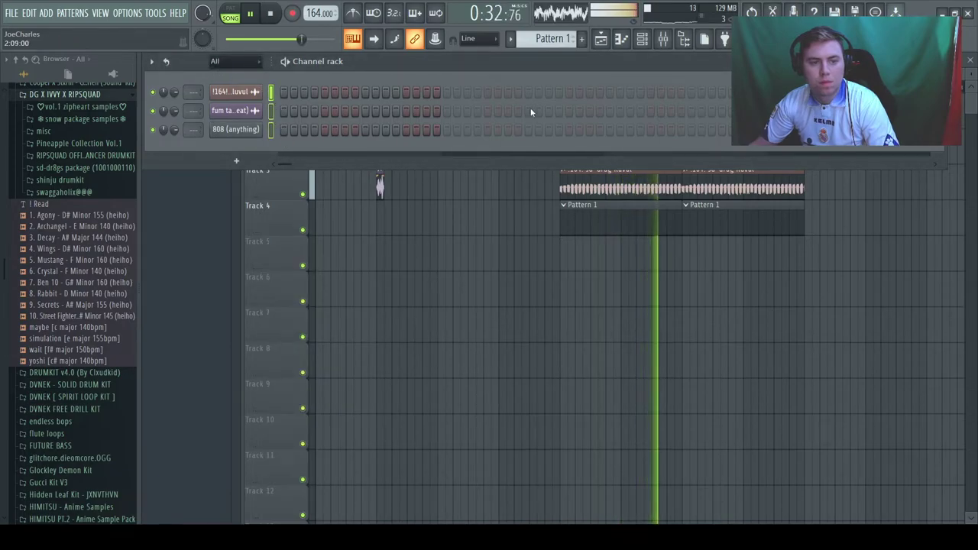
Step: Route the three selected channels to separate mixer tracks, starting at Insert 1
{"action": "key", "text": "F9"}
{"action": "left_click", "coordinate": [184, 300]}
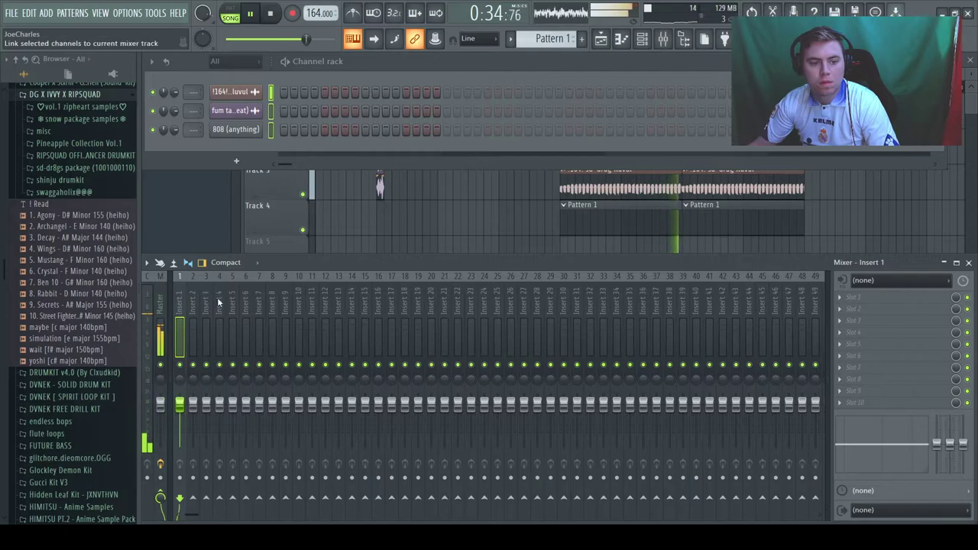
{"action": "key", "text": "ctrl+shift+l"}
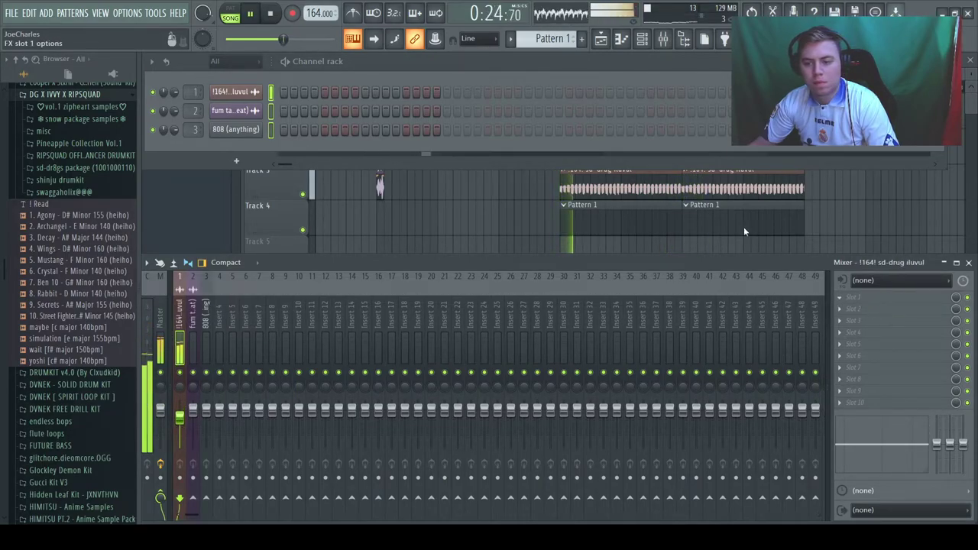
Step: Add Fruity parametric EQ 2 to the sd-drug iluvul mixer track and cut its low end with band 1
{"action": "left_click", "coordinate": [582, 279]}
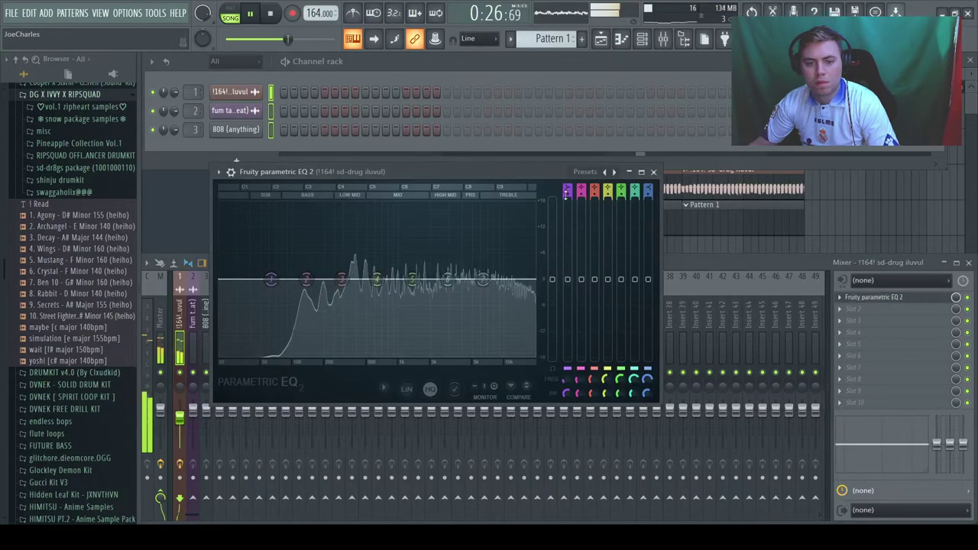
{"action": "left_click", "coordinate": [302, 281]}
{"action": "left_click_drag", "start_coordinate": [271, 279], "coordinate": [324, 355]}
{"action": "mouse_move", "coordinate": [306, 281]}
{"action": "left_mouse_down"}
{"action": "mouse_move", "coordinate": [312, 267]}
{"action": "mouse_move", "coordinate": [313, 276]}
{"action": "left_mouse_up"}
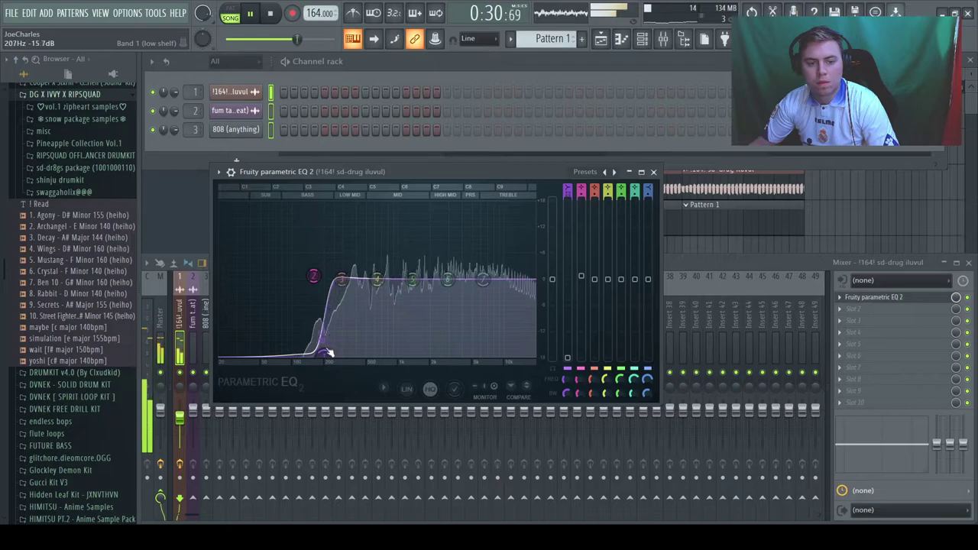
{"action": "left_click_drag", "start_coordinate": [326, 354], "coordinate": [301, 355]}
{"action": "left_click", "coordinate": [654, 171]}
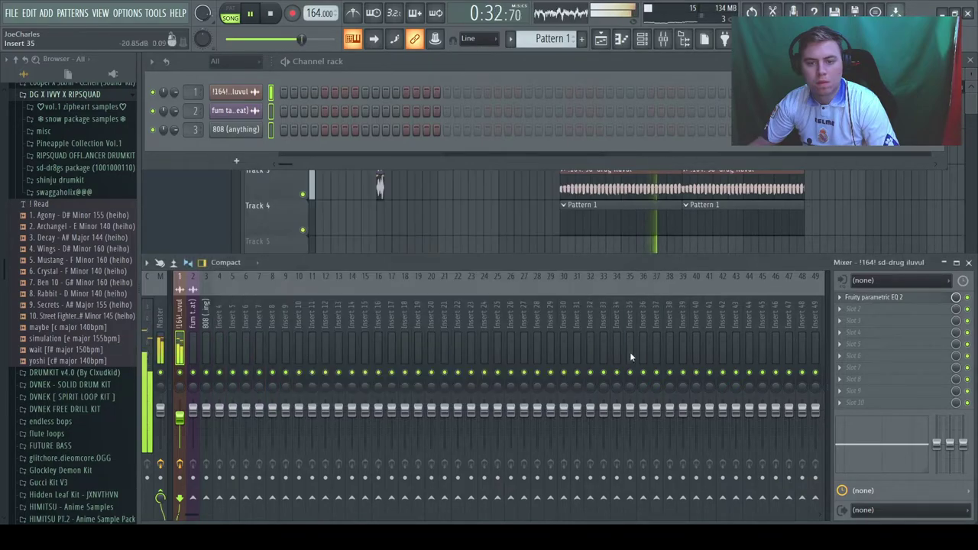
Step: In the 808 (anything) piano roll, place a note at the start of bar 1 and tune it to A#4 against the melody
{"action": "left_click", "coordinate": [468, 221]}
{"action": "right_click", "coordinate": [469, 221]}
{"action": "left_click", "coordinate": [642, 39]}
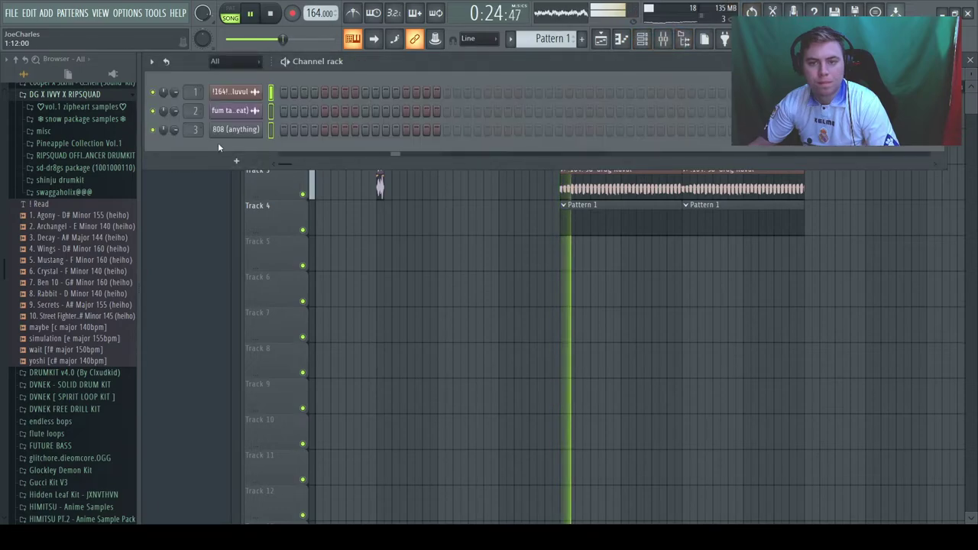
{"action": "key", "text": "F7"}
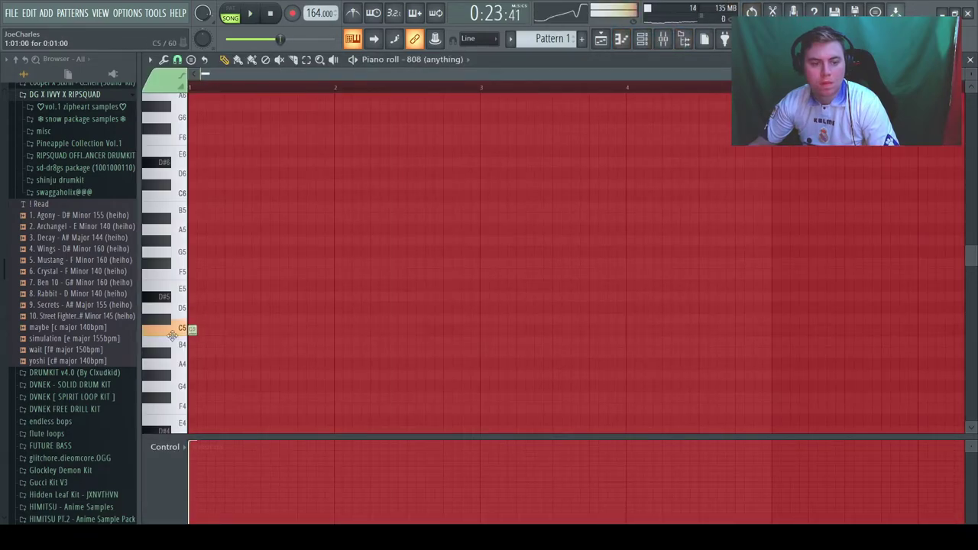
{"action": "key", "text": "space"}
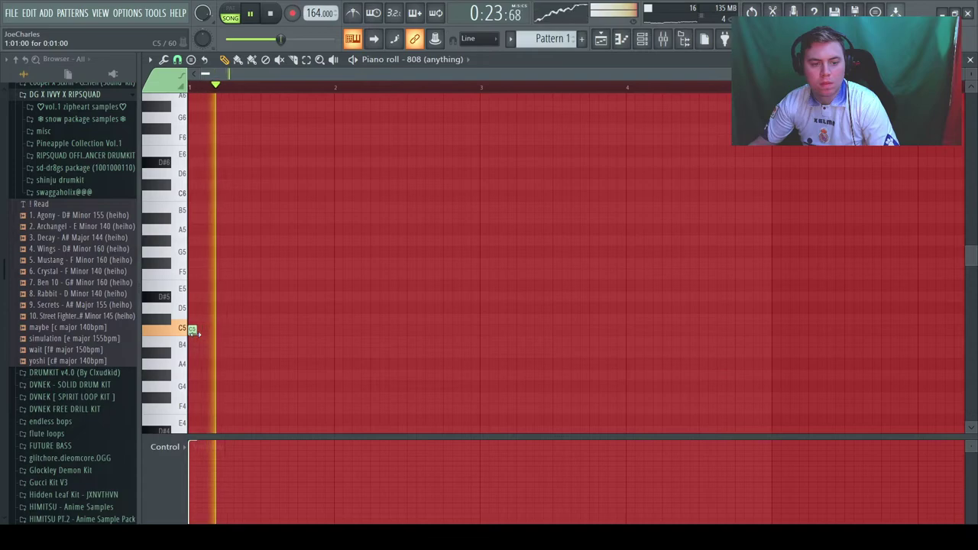
{"action": "key", "text": "space"}
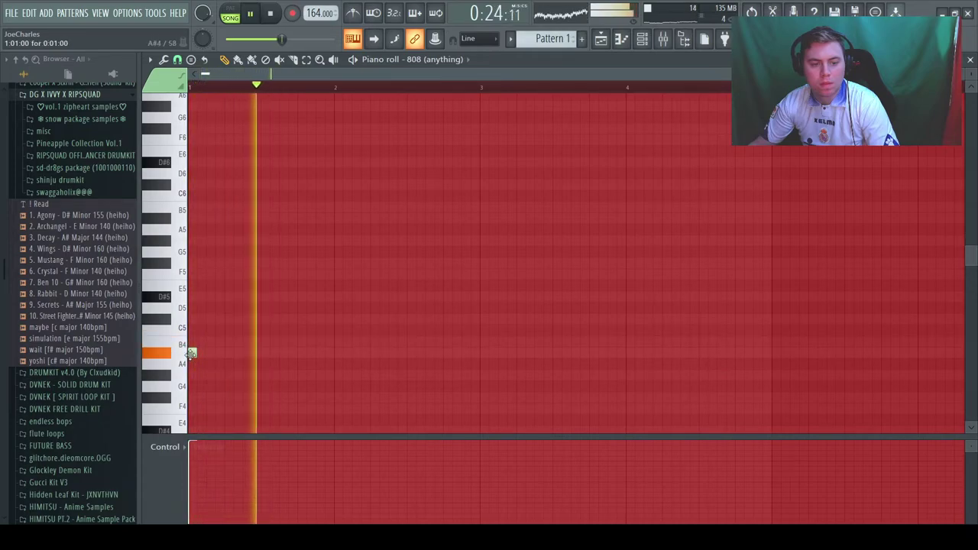
{"action": "key", "text": "space"}
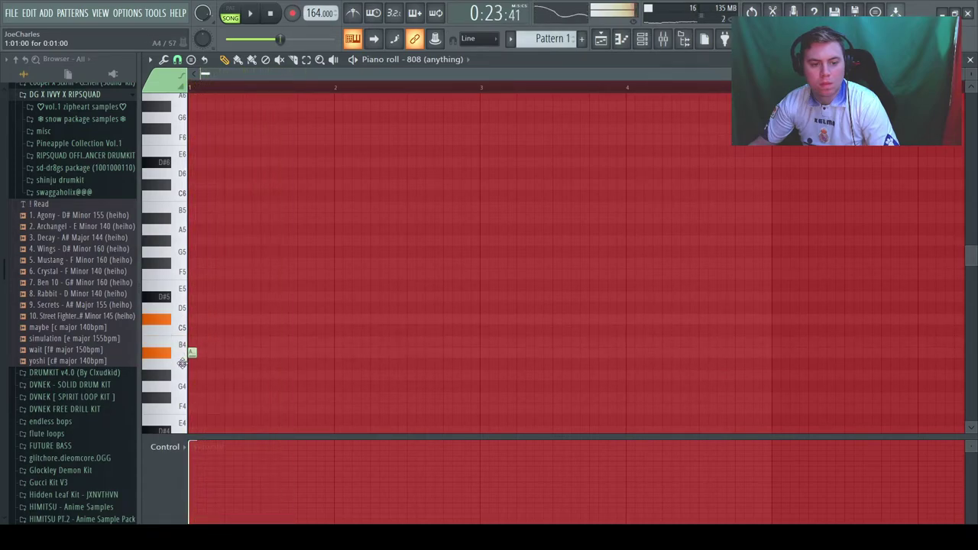
{"action": "key", "text": "space"}
{"action": "left_click_drag", "start_coordinate": [190, 377], "coordinate": [188, 354]}
{"action": "key", "text": "space"}
Step: Raise the first 808 note two octaves to A#6 and play it against the melody
{"action": "key", "text": "ctrl+Up"}
{"action": "key", "text": "ctrl+Up"}
{"action": "key", "text": "space"}
{"action": "key", "text": "space"}
{"action": "scroll", "coordinate": [233, 249], "scroll_direction": "up", "scroll_amount": 3}
{"action": "key", "text": "space"}
{"action": "key", "text": "space"}
{"action": "scroll", "coordinate": [233, 250], "scroll_direction": "up", "scroll_amount": 3}
{"action": "key", "text": "space"}
{"action": "key", "text": "space"}
Step: Add an A#6 note at step 11 of bar 1 and G6 notes at steps 1, 7 and 13 of bar 2
{"action": "left_click", "coordinate": [282, 285]}
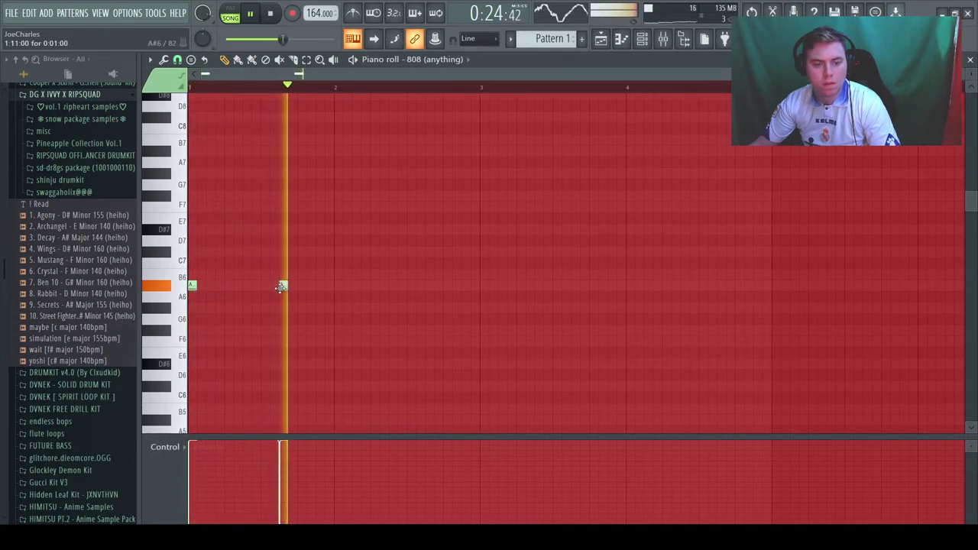
{"action": "left_click", "coordinate": [336, 311]}
{"action": "key", "text": "space"}
{"action": "key", "text": "space"}
{"action": "mouse_move", "coordinate": [337, 311]}
{"action": "left_mouse_down"}
{"action": "mouse_move", "coordinate": [338, 334]}
{"action": "mouse_move", "coordinate": [340, 319]}
{"action": "left_mouse_up"}
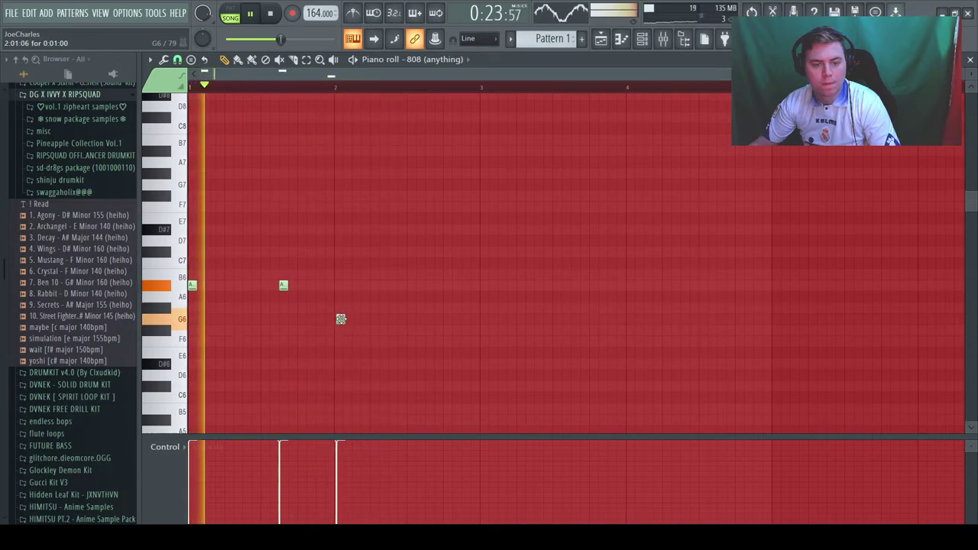
{"action": "left_click", "coordinate": [390, 318]}
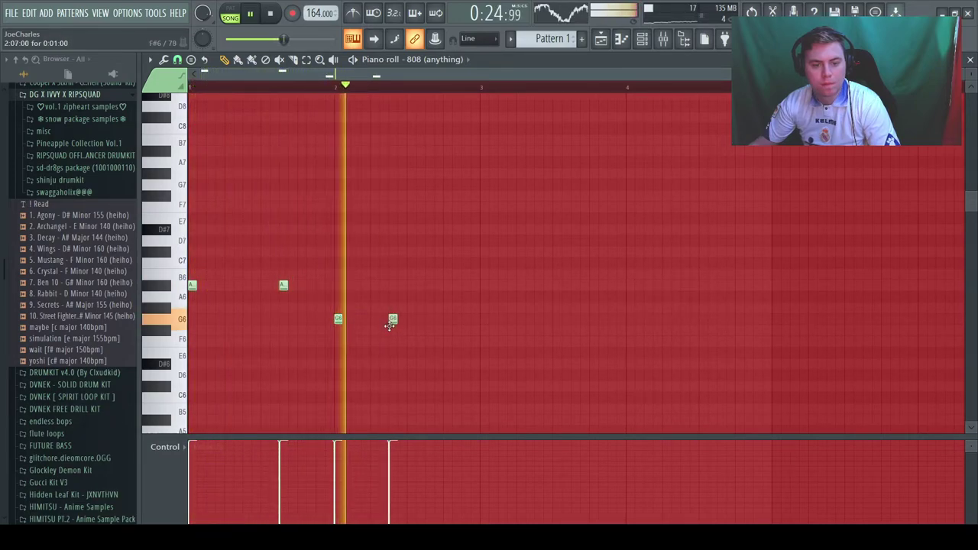
{"action": "left_click", "coordinate": [450, 319]}
{"action": "left_click_drag", "start_coordinate": [447, 322], "coordinate": [443, 324]}
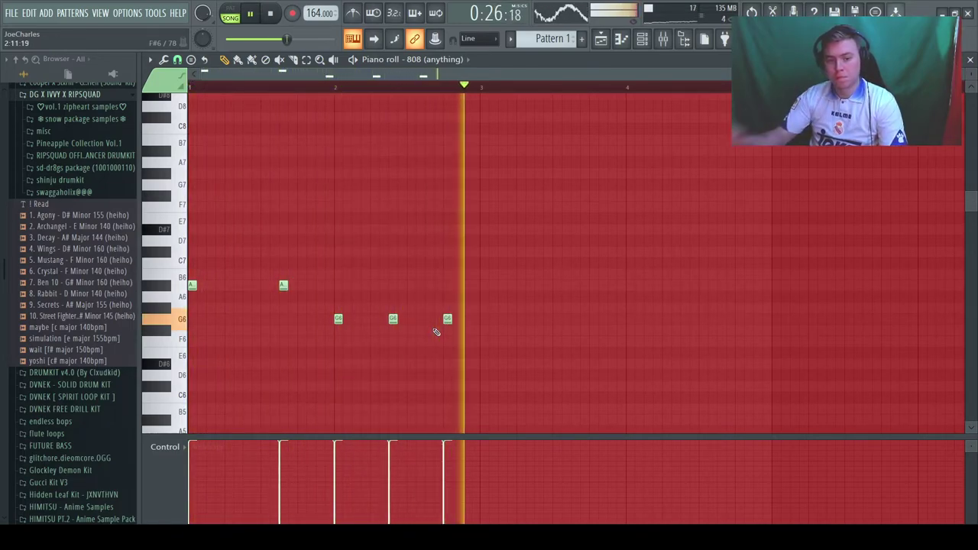
Step: Place two 808 notes in bar 3, at steps 1 and 11, and lower both from F#6 to F6
{"action": "left_click", "coordinate": [485, 330]}
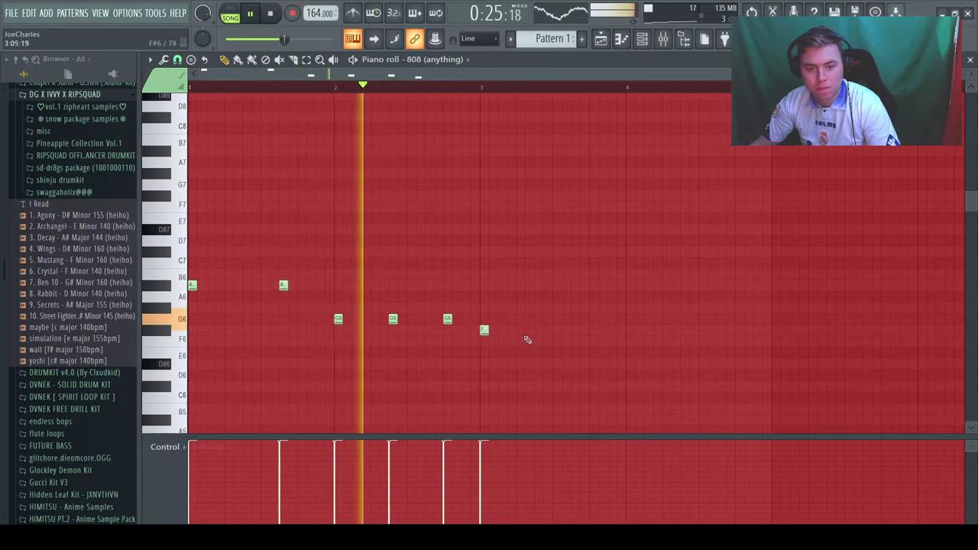
{"action": "left_click", "coordinate": [576, 330]}
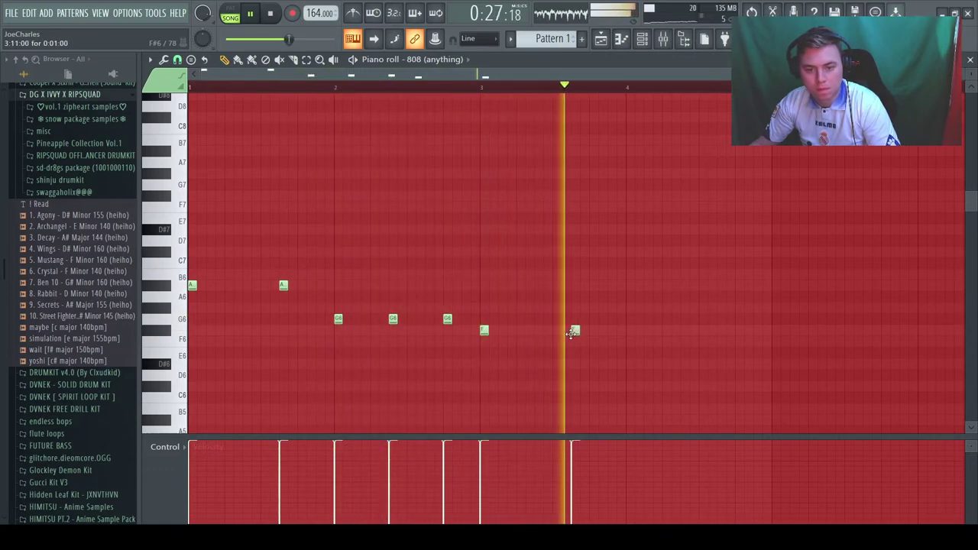
{"action": "key", "text": "space"}
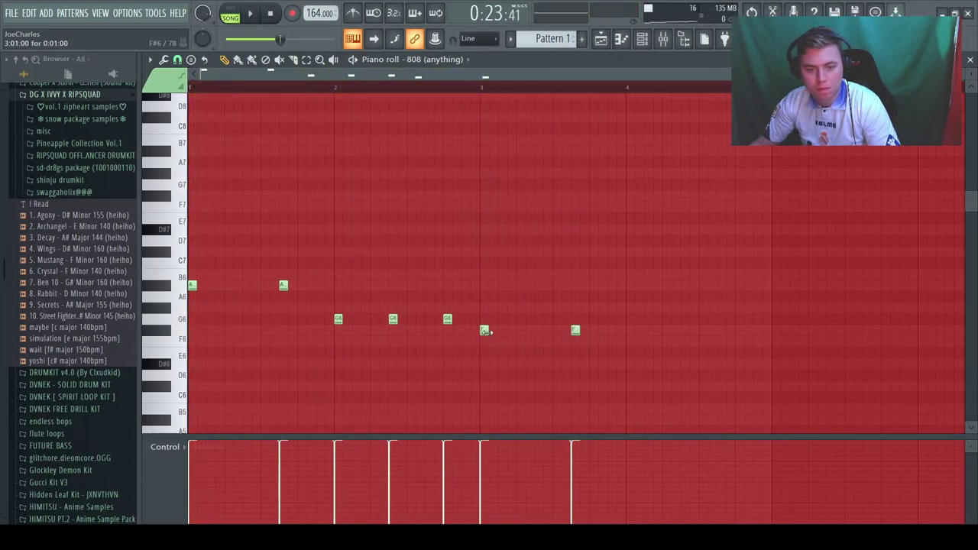
{"action": "left_click", "coordinate": [482, 334], "text": "ctrl"}
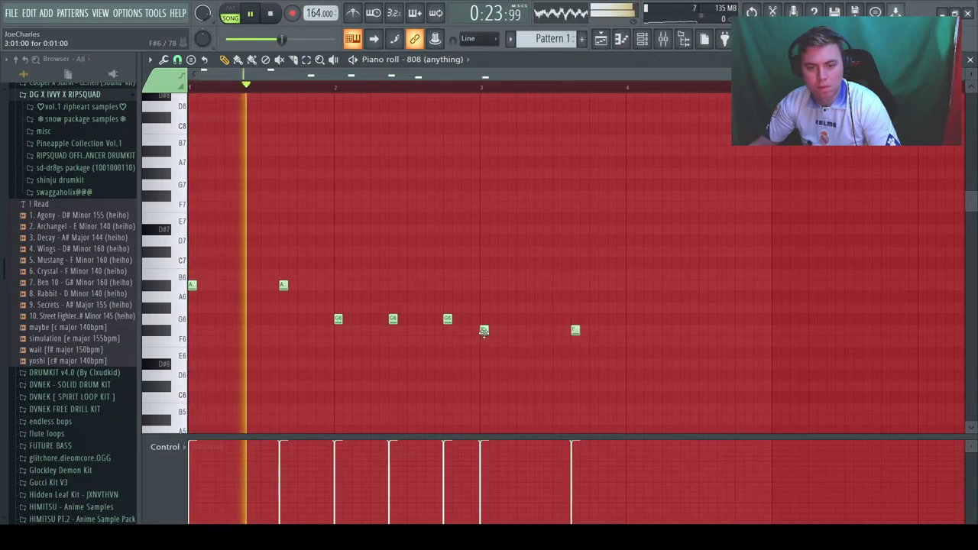
{"action": "left_click_drag", "start_coordinate": [483, 331], "coordinate": [572, 343]}
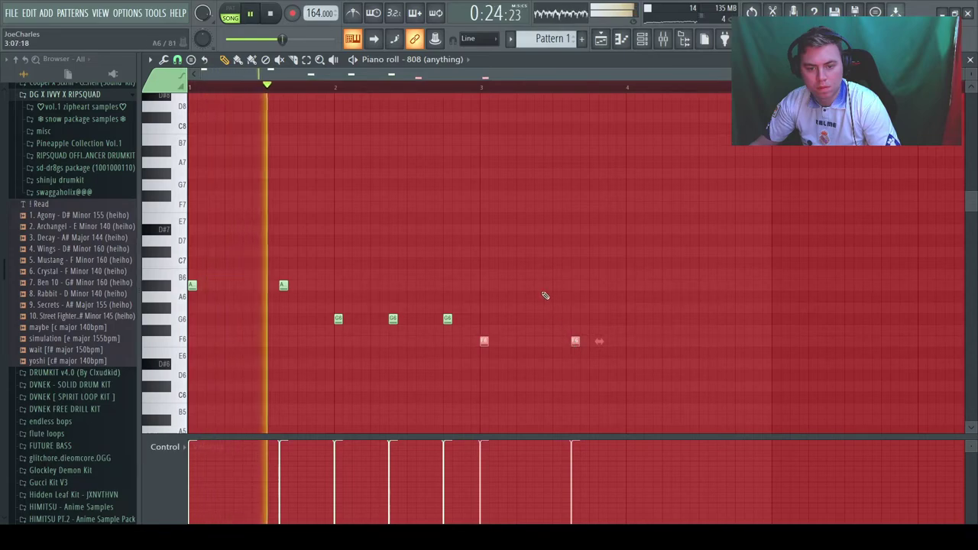
{"action": "scroll", "coordinate": [540, 280], "scroll_direction": "down", "scroll_amount": 2}
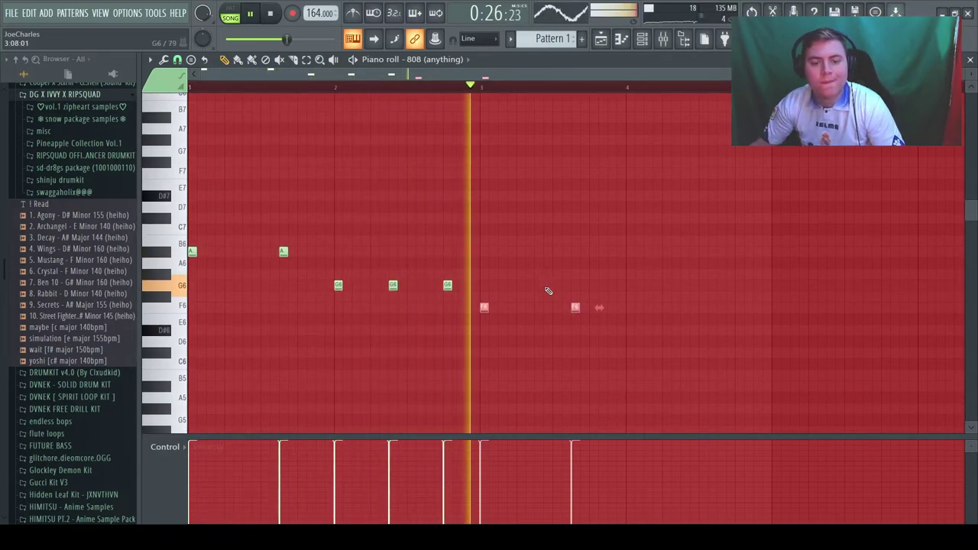
Step: Deselect the bar 3 notes and add G6 notes at steps 1, 7 and 13 of bar 4
{"action": "key", "text": "space"}
{"action": "left_click", "coordinate": [648, 311], "text": "ctrl"}
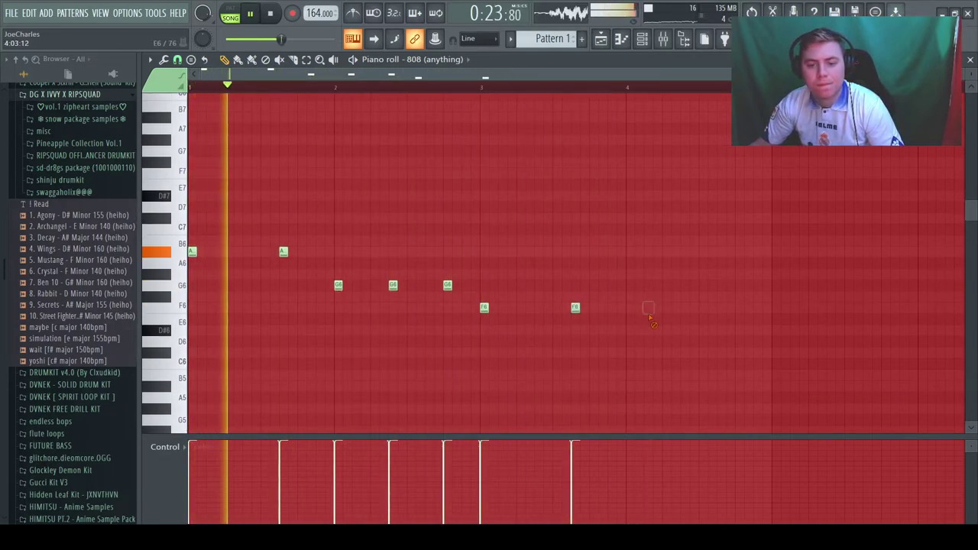
{"action": "left_click", "coordinate": [629, 291]}
{"action": "left_click", "coordinate": [683, 288]}
{"action": "left_click", "coordinate": [738, 286]}
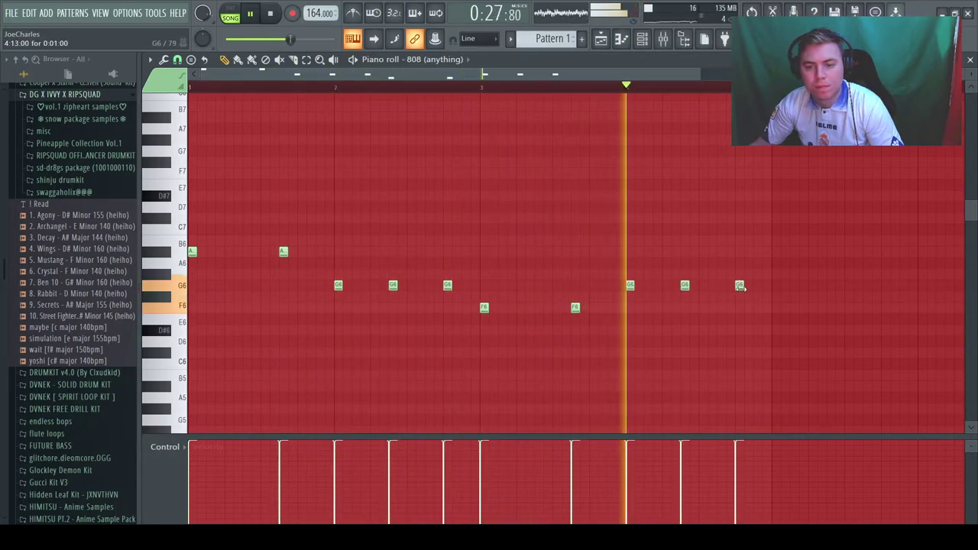
Step: Lower the whole 808 pattern by one octave and replay it with the melody
{"action": "key", "text": "ctrl+Down"}
{"action": "key", "text": "ctrl+Down"}
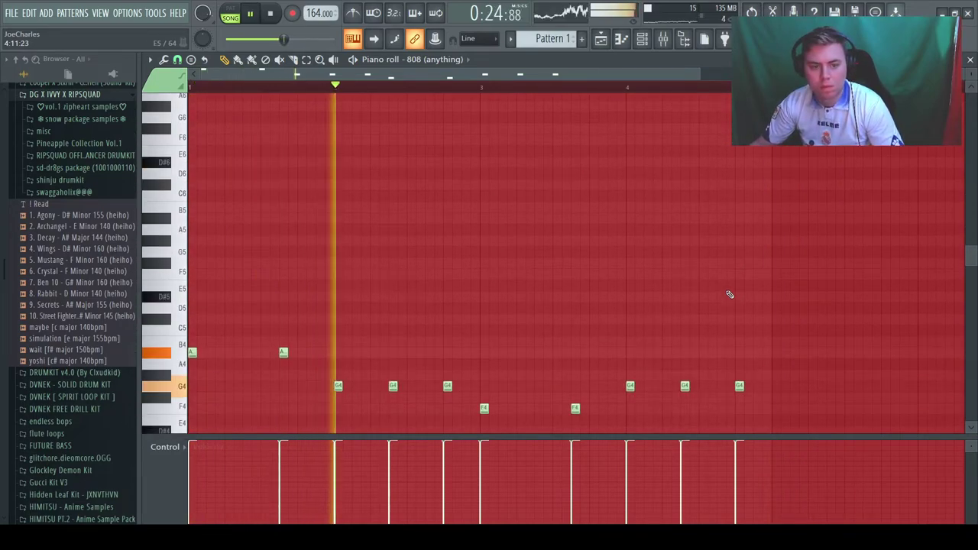
{"action": "key", "text": "ctrl+Up"}
{"action": "key", "text": "space"}
{"action": "key", "text": "space"}
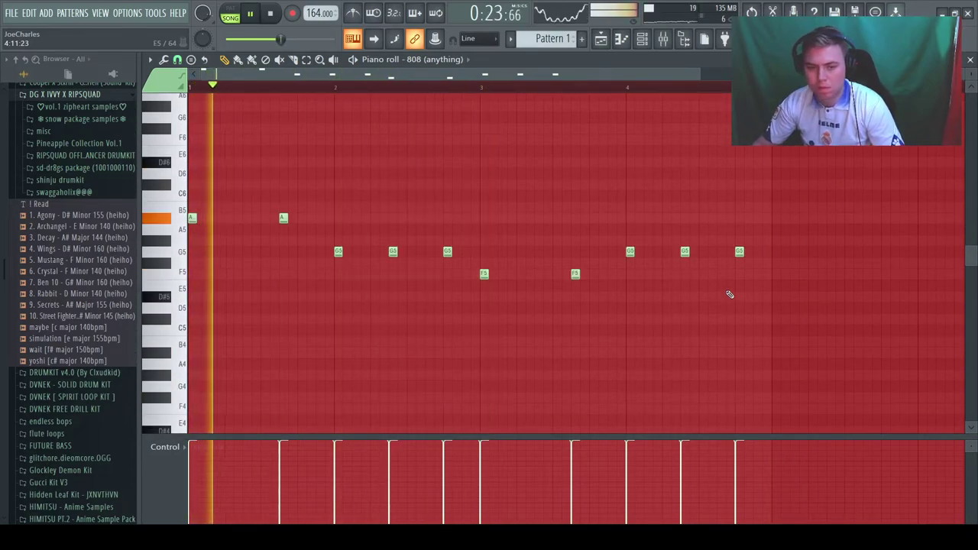
Step: Lower both bar 3 808 notes, trying D#5 before settling on E5, and close the piano roll
{"action": "scroll", "coordinate": [722, 298], "scroll_direction": "up", "scroll_amount": 3}
{"action": "left_click", "coordinate": [609, 240]}
{"action": "right_click", "coordinate": [612, 241]}
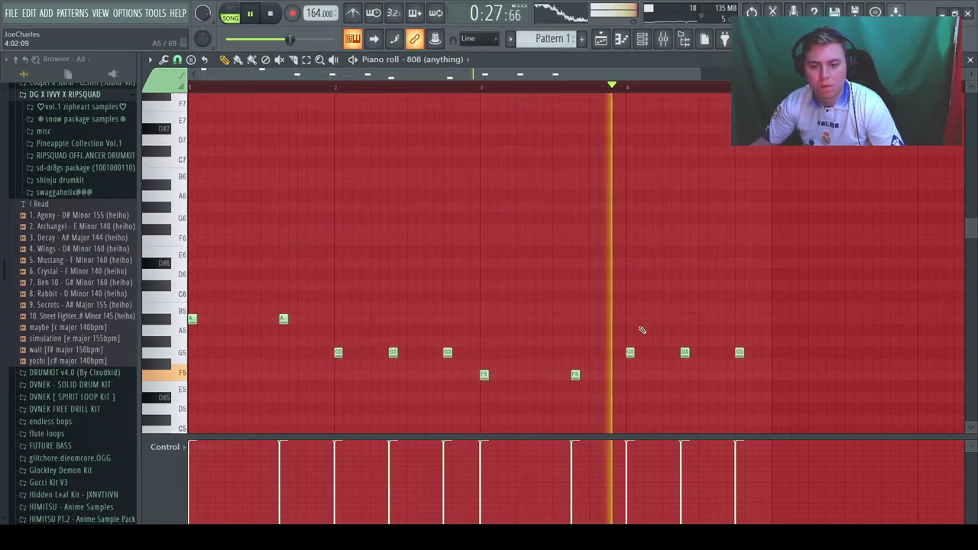
{"action": "scroll", "coordinate": [590, 328], "scroll_direction": "down", "scroll_amount": 1}
{"action": "left_click_drag", "start_coordinate": [591, 337], "coordinate": [482, 367]}
{"action": "key", "text": "space"}
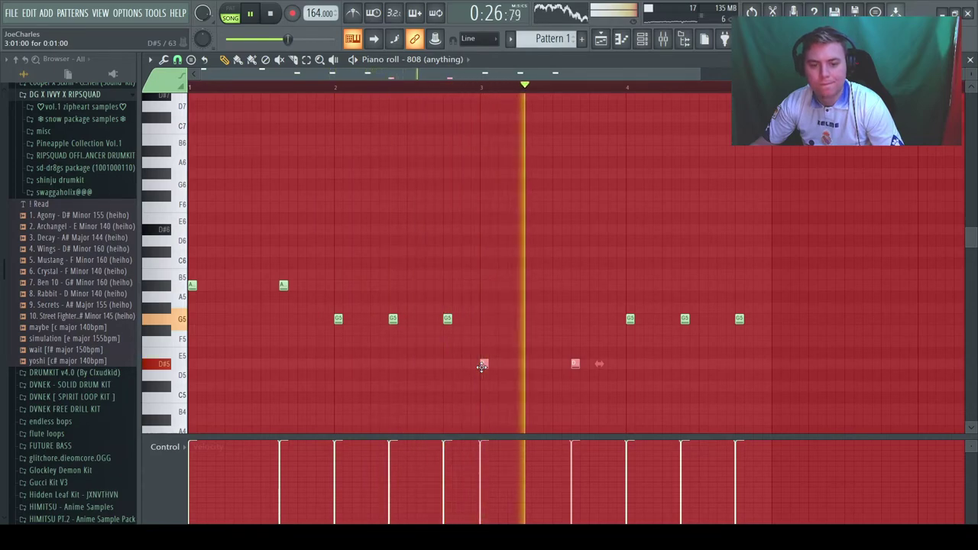
{"action": "key", "text": "space"}
{"action": "key", "text": "space"}
{"action": "left_click_drag", "start_coordinate": [482, 366], "coordinate": [483, 353]}
{"action": "left_click", "coordinate": [517, 298]}
{"action": "right_click", "coordinate": [516, 298]}
{"action": "left_click", "coordinate": [971, 60]}
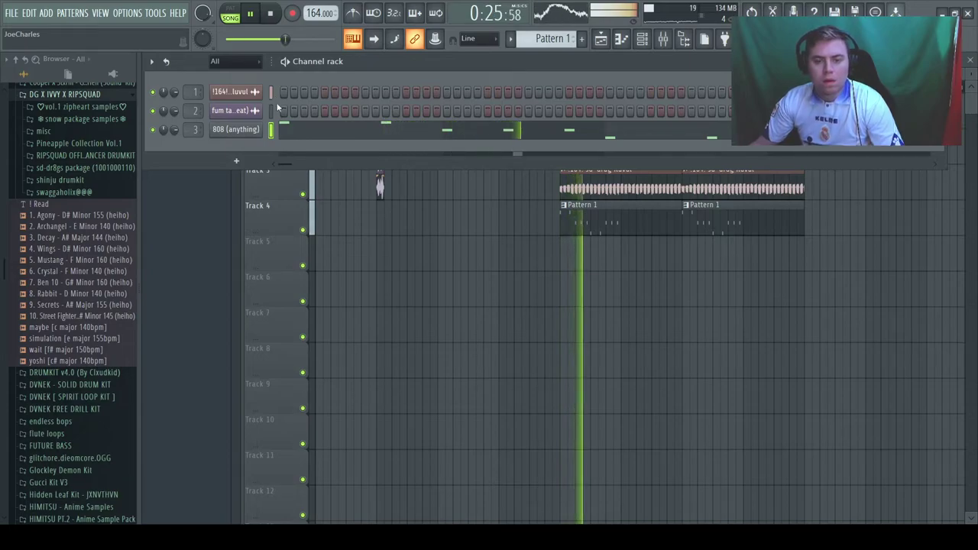
Step: Make the first melody clip in Track 3 unique and replace the second clip with a duplicate of it
{"action": "left_click", "coordinate": [679, 351]}
{"action": "right_click", "coordinate": [680, 353]}
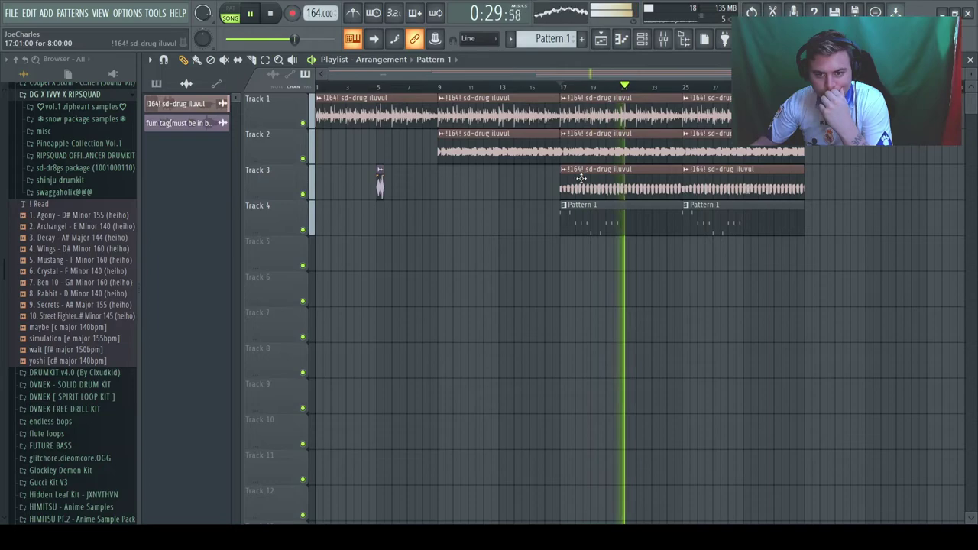
{"action": "left_click", "coordinate": [600, 253]}
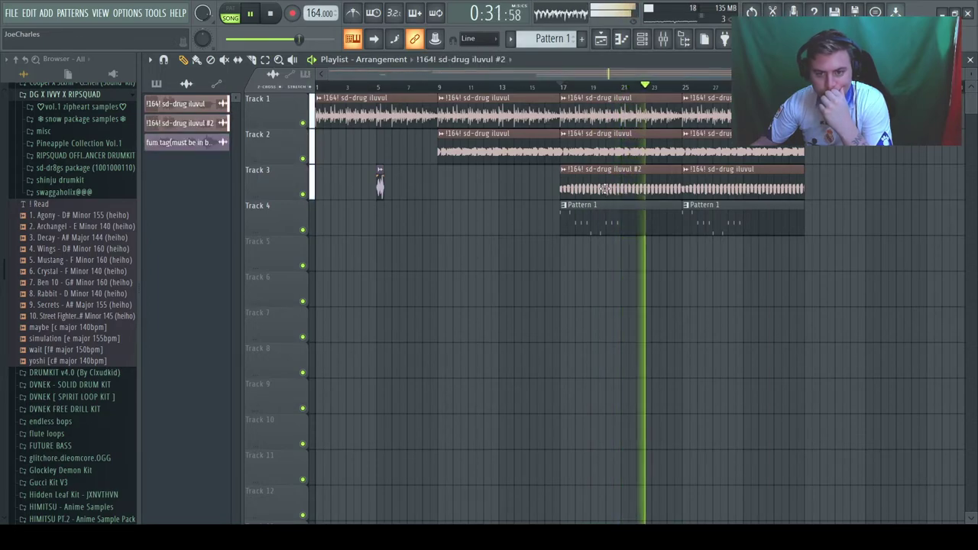
{"action": "right_click", "coordinate": [701, 184]}
{"action": "left_click", "coordinate": [664, 183], "text": "ctrl"}
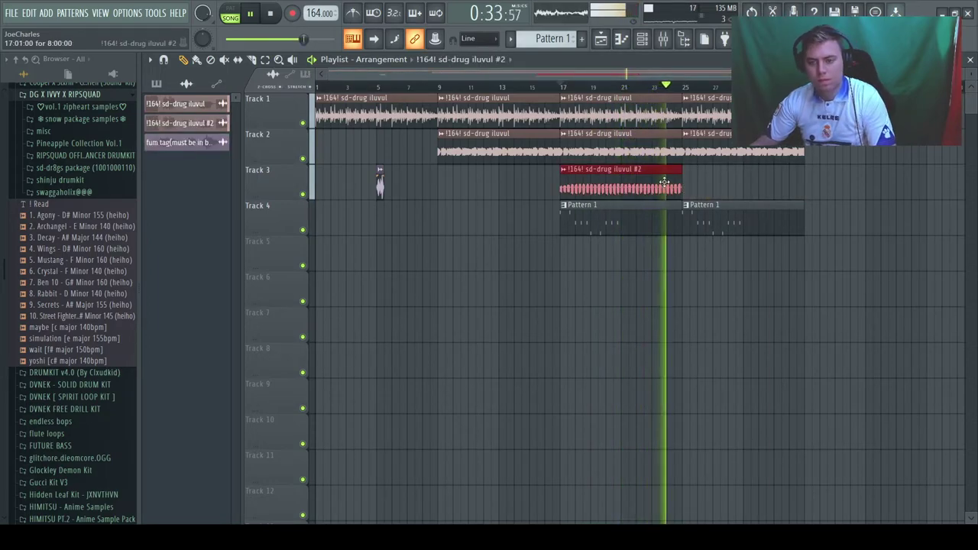
{"action": "key", "text": "ctrl+b"}
Step: Route the unique Track 3 clip to mixer insert 7 and lower that insert's fader slightly
{"action": "double_click", "coordinate": [664, 182]}
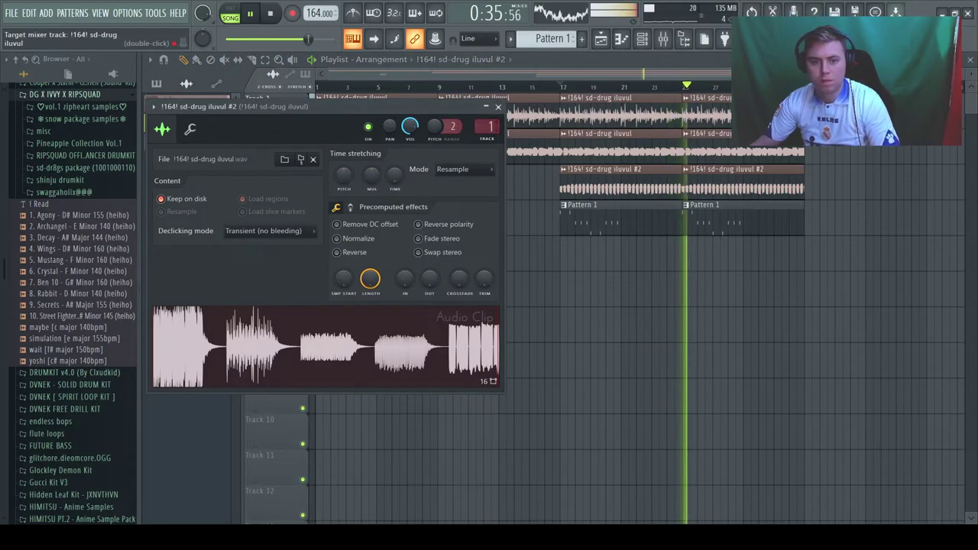
{"action": "left_click", "coordinate": [498, 107]}
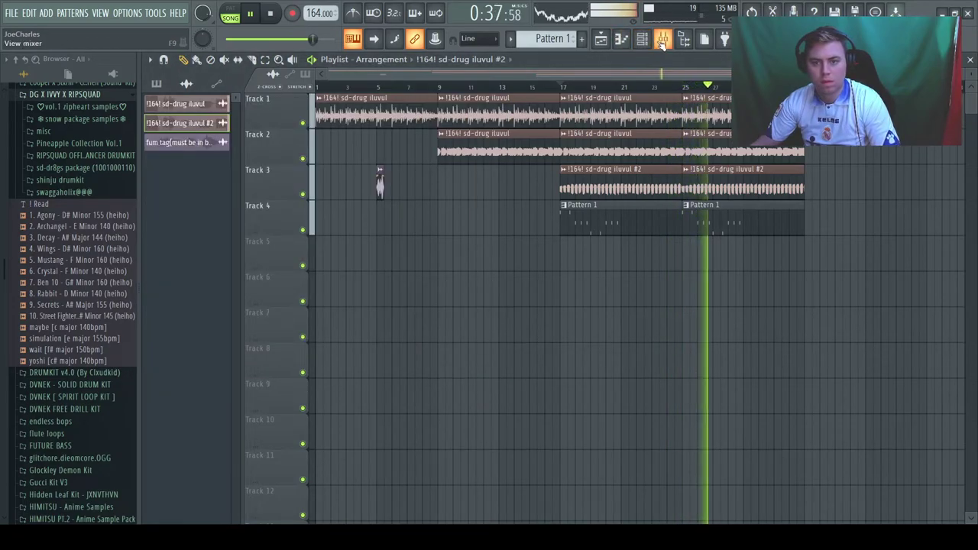
{"action": "left_click", "coordinate": [663, 40]}
{"action": "key", "text": "space"}
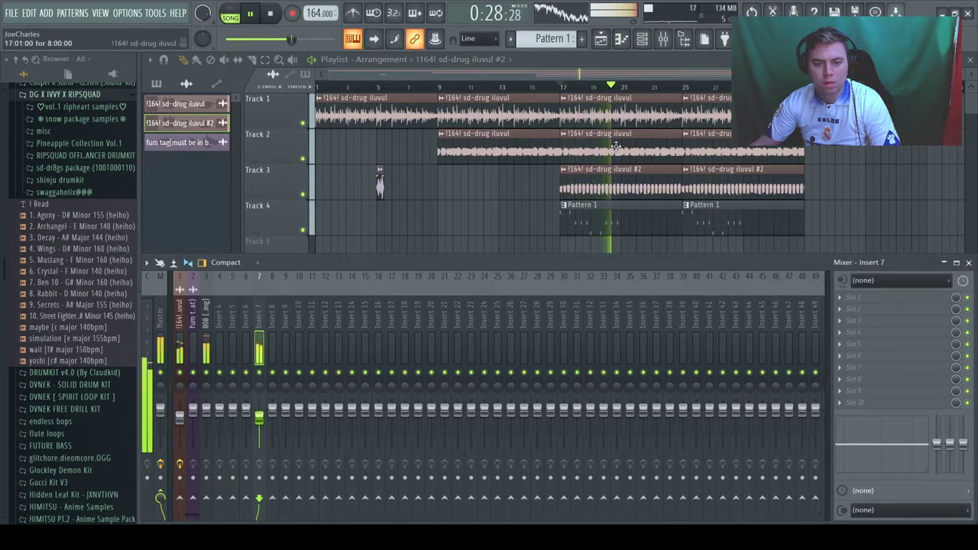
{"action": "key", "text": "F9"}
Step: Solo Track 2, make its melody clip at bar 17 unique, and replace the bar 9 clip with the unique version
{"action": "left_click", "coordinate": [303, 158], "text": "ctrl"}
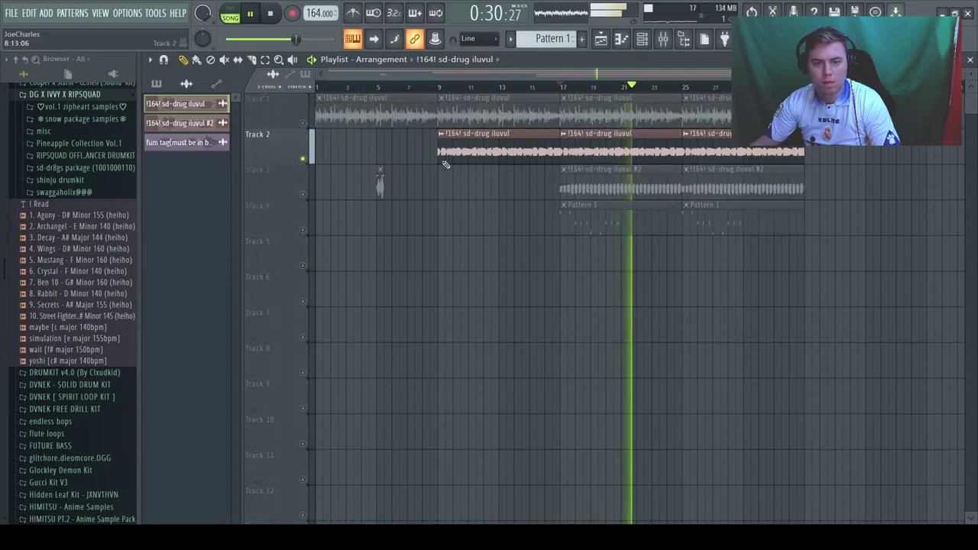
{"action": "left_click", "coordinate": [565, 135]}
{"action": "left_click", "coordinate": [600, 227]}
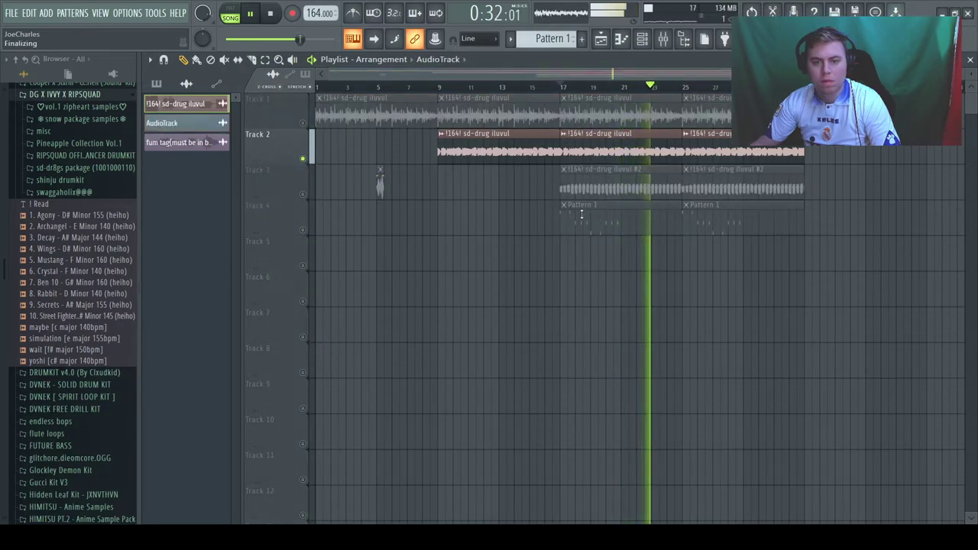
{"action": "right_click", "coordinate": [452, 150]}
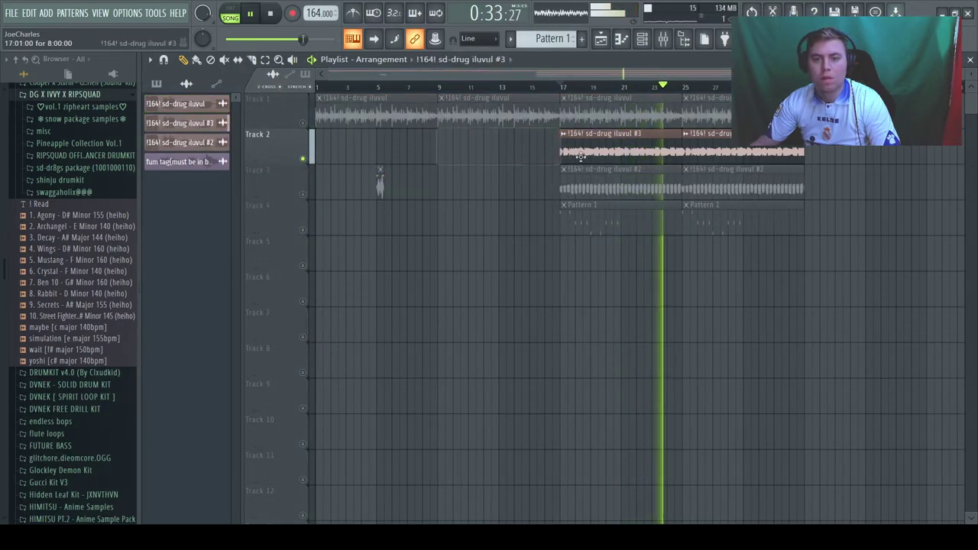
{"action": "left_click", "coordinate": [453, 150]}
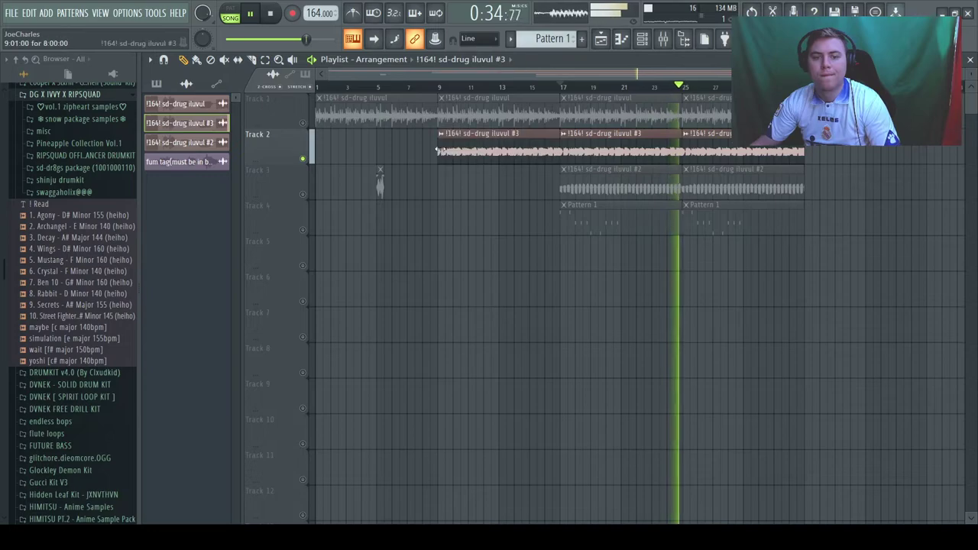
Step: Route the unique Track 2 clip to mixer insert 15 and lower that insert's fader slightly
{"action": "double_click", "coordinate": [667, 161]}
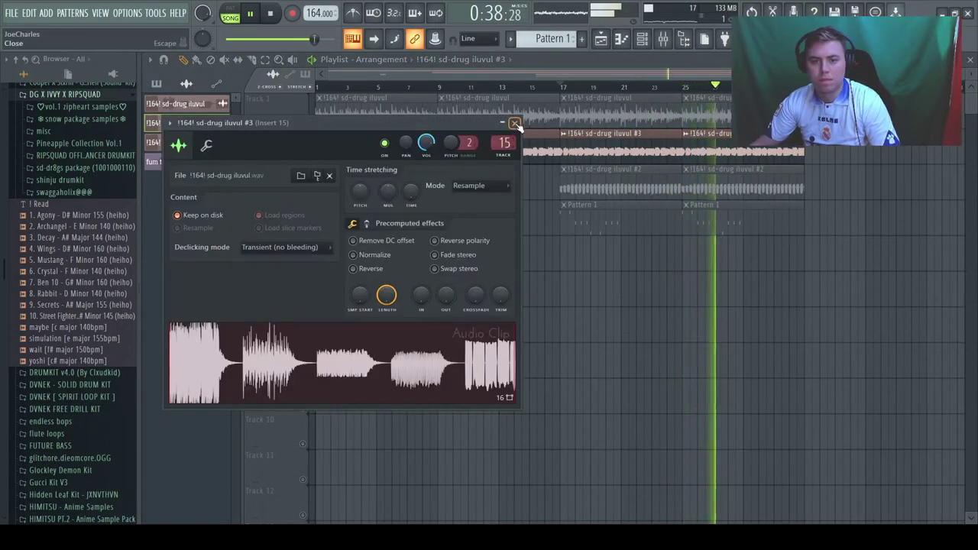
{"action": "left_click", "coordinate": [516, 124]}
{"action": "left_click", "coordinate": [663, 39]}
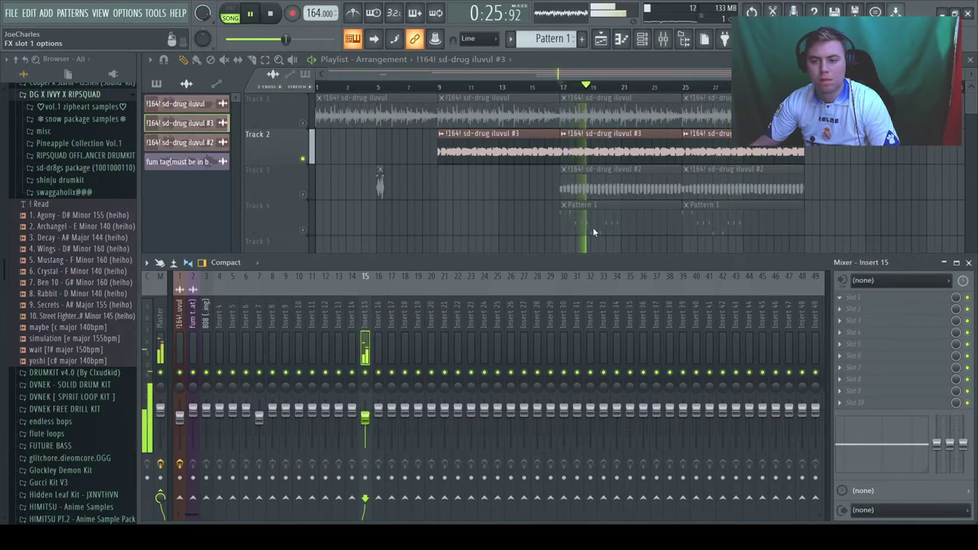
Step: Add Fruity parametric EQ 2 to insert 15, cut the lows below about 330 Hz, and slightly lower bands 3 to 7
{"action": "left_click", "coordinate": [606, 277]}
{"action": "left_click_drag", "start_coordinate": [205, 214], "coordinate": [282, 288]}
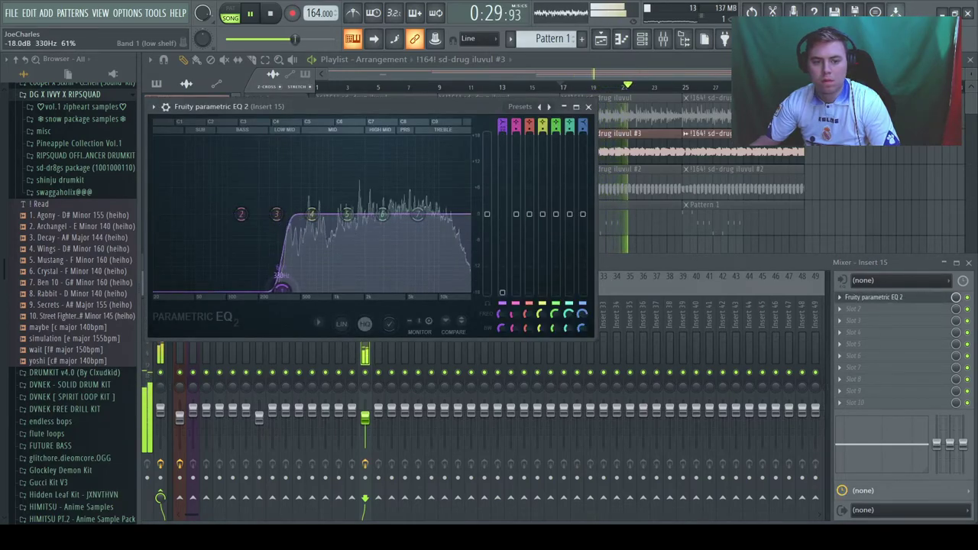
{"action": "left_click_drag", "start_coordinate": [418, 214], "coordinate": [279, 219]}
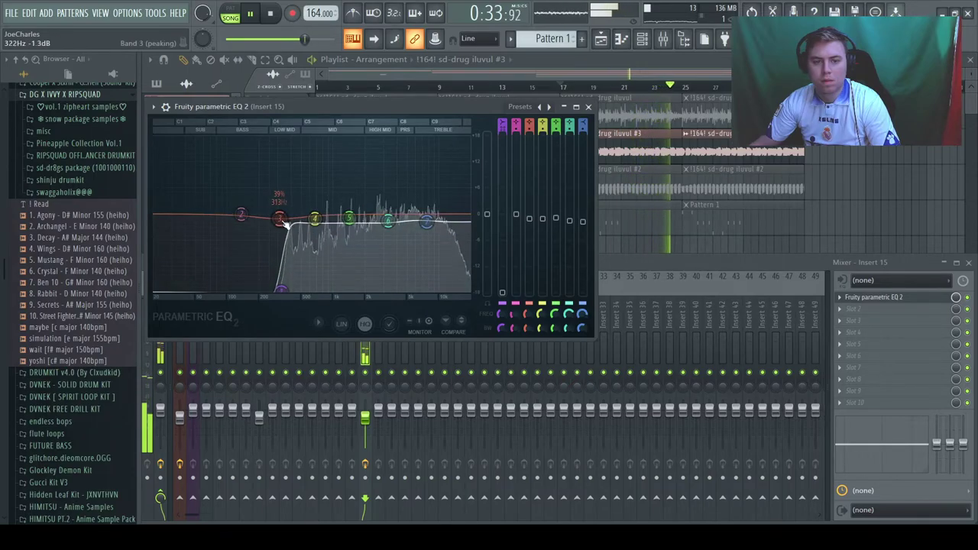
{"action": "left_click", "coordinate": [588, 106]}
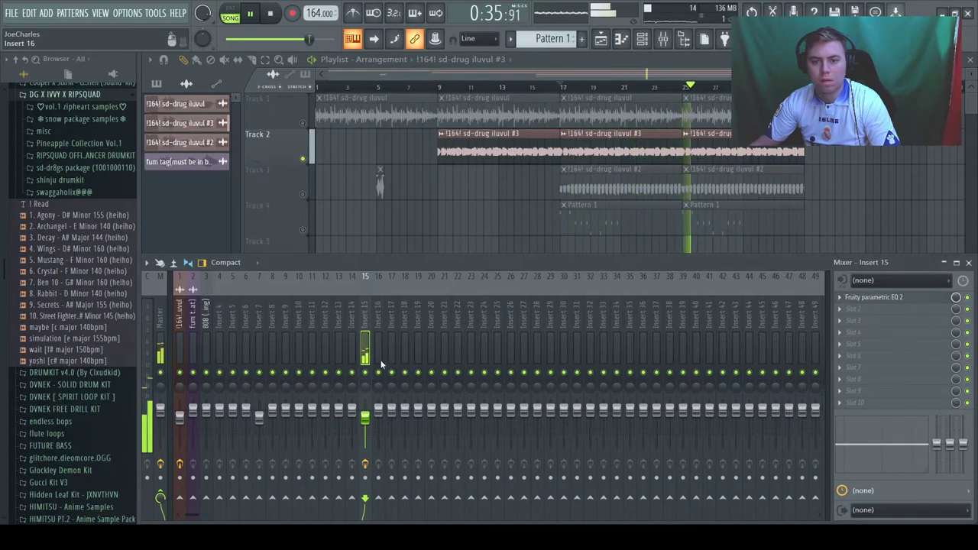
Step: Unmute Track 4 and enable the volume envelope on the 808 channel with the hold at full
{"action": "left_click", "coordinate": [300, 228]}
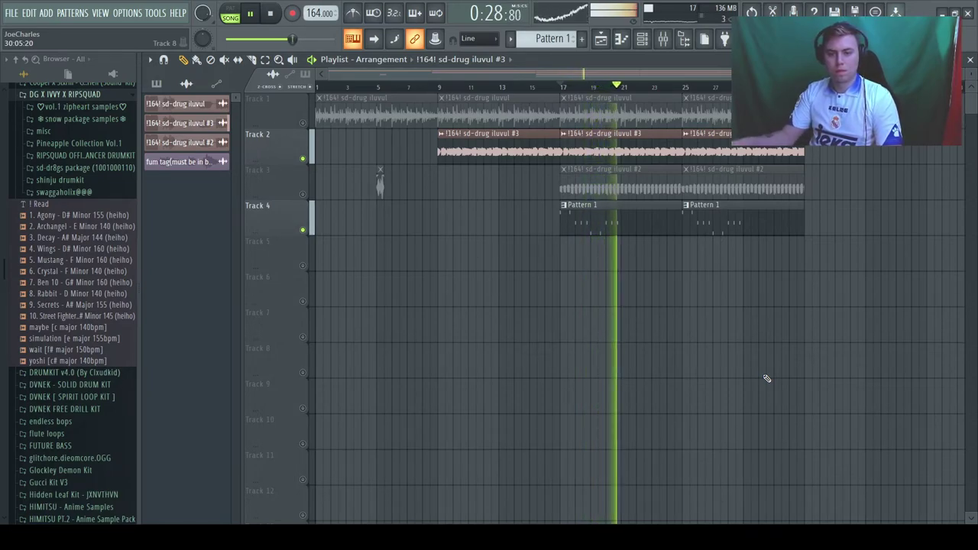
{"action": "key", "text": "space"}
{"action": "left_click", "coordinate": [621, 45]}
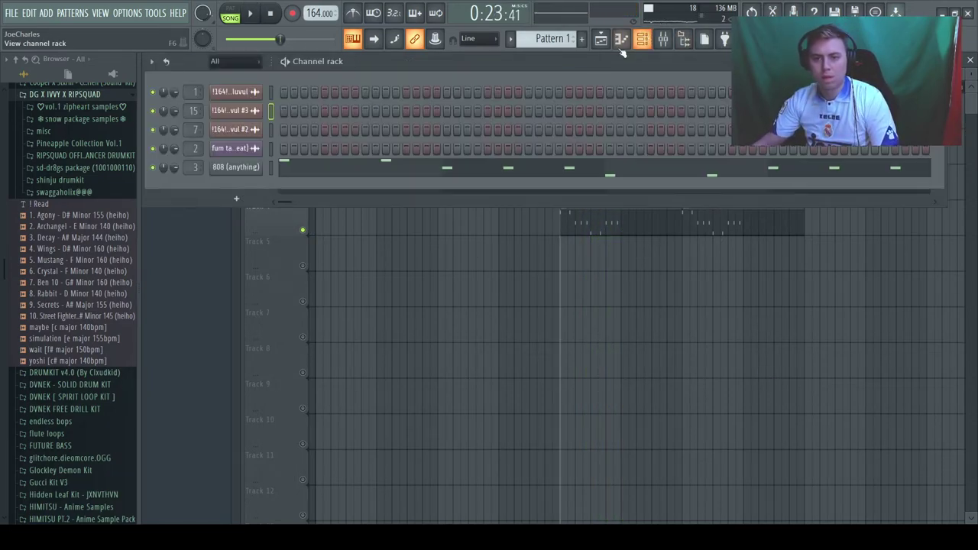
{"action": "left_click", "coordinate": [237, 169]}
{"action": "left_click", "coordinate": [332, 243]}
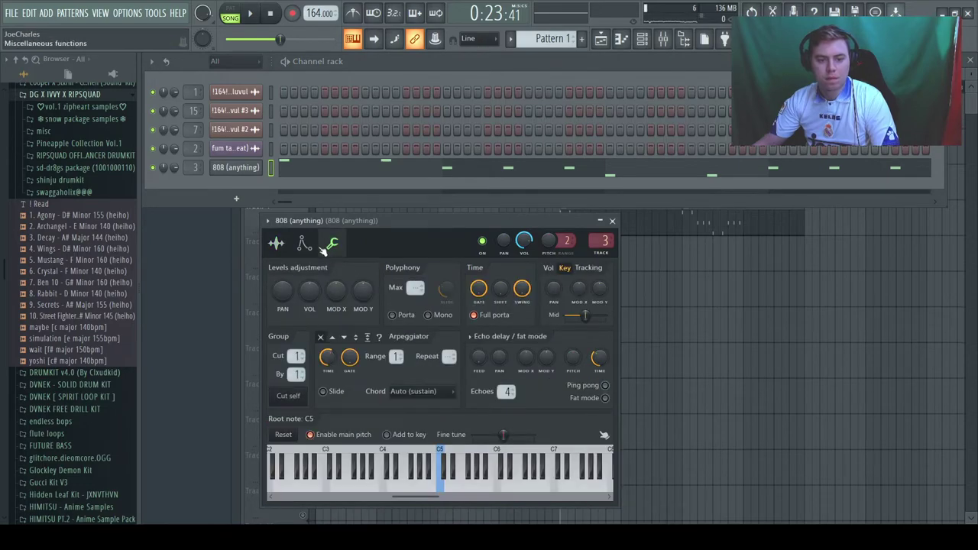
{"action": "left_click", "coordinate": [304, 243]}
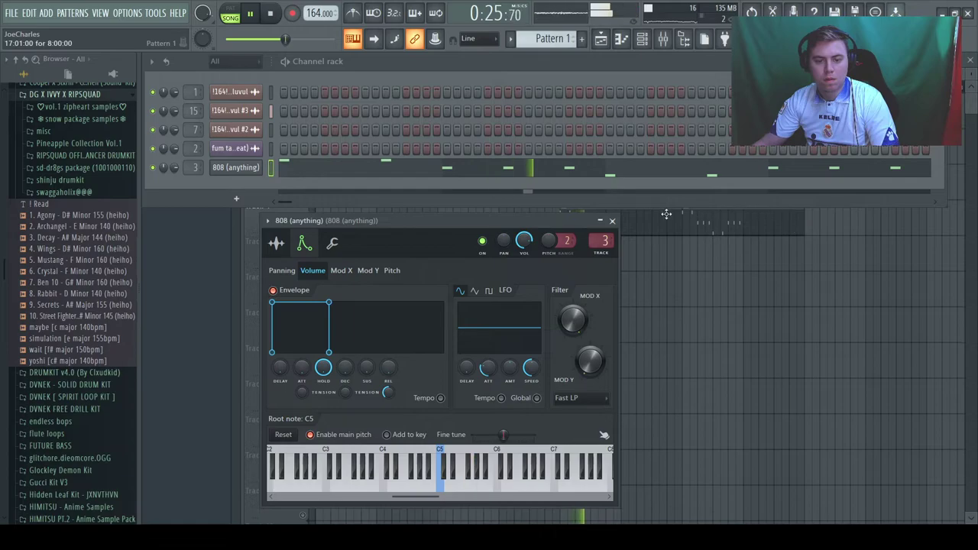
{"action": "left_click", "coordinate": [612, 221]}
Step: Lengthen every 808 note so it lasts until the next one starts, and close the piano roll
{"action": "left_click", "coordinate": [600, 169]}
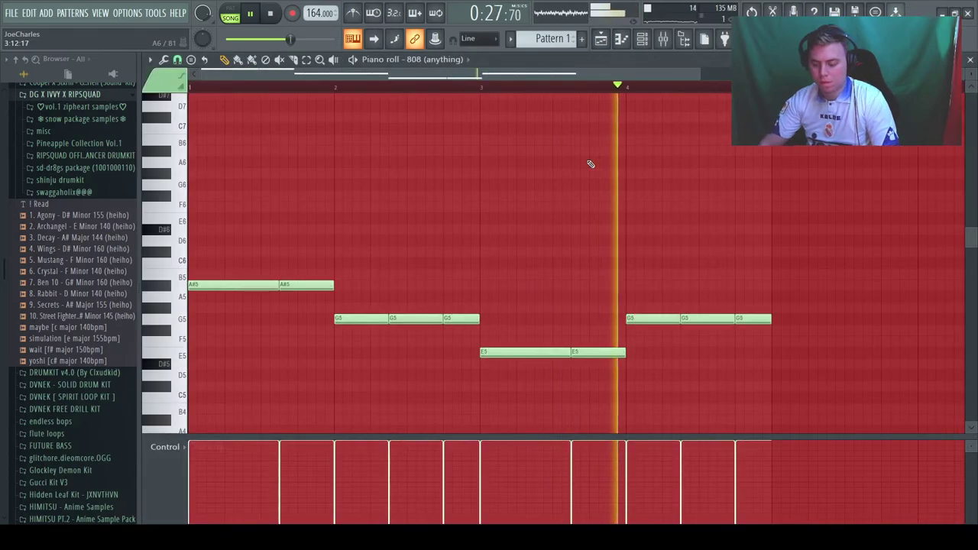
{"action": "scroll", "coordinate": [590, 164], "scroll_direction": "up", "scroll_amount": 2}
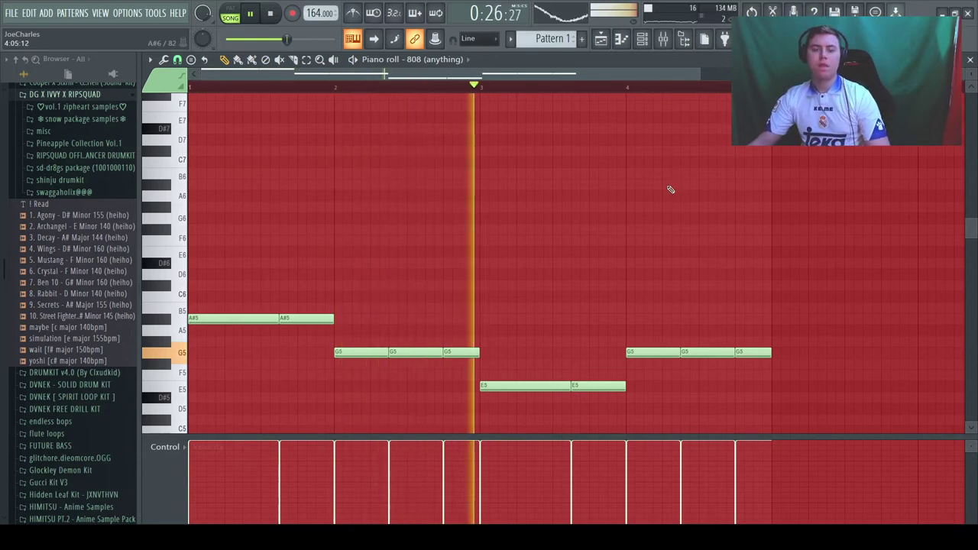
{"action": "scroll", "coordinate": [668, 189], "scroll_direction": "down", "scroll_amount": 2}
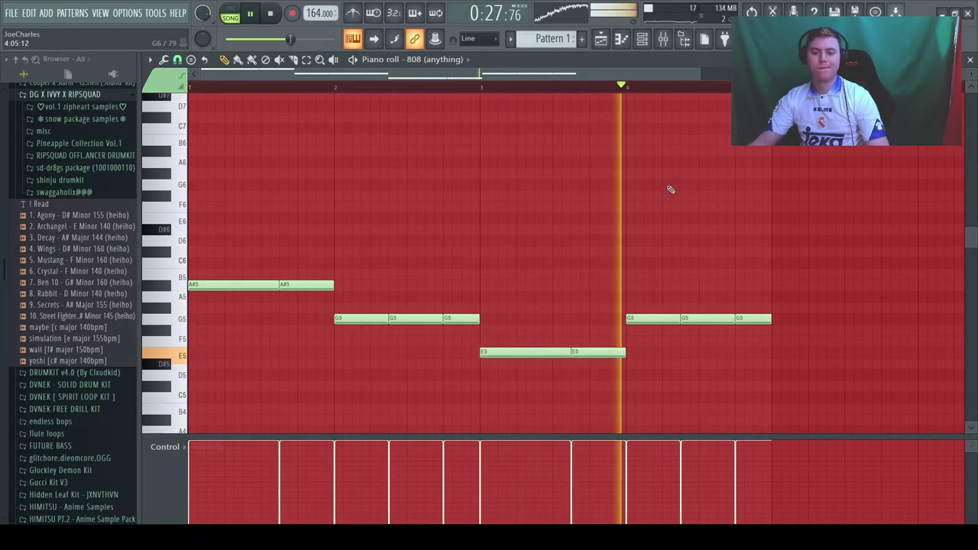
{"action": "left_click", "coordinate": [971, 61]}
Step: Unmute Tracks 1 and 3 so all four tracks play together
{"action": "left_click", "coordinate": [742, 321]}
{"action": "right_click", "coordinate": [742, 321]}
{"action": "left_click", "coordinate": [302, 122]}
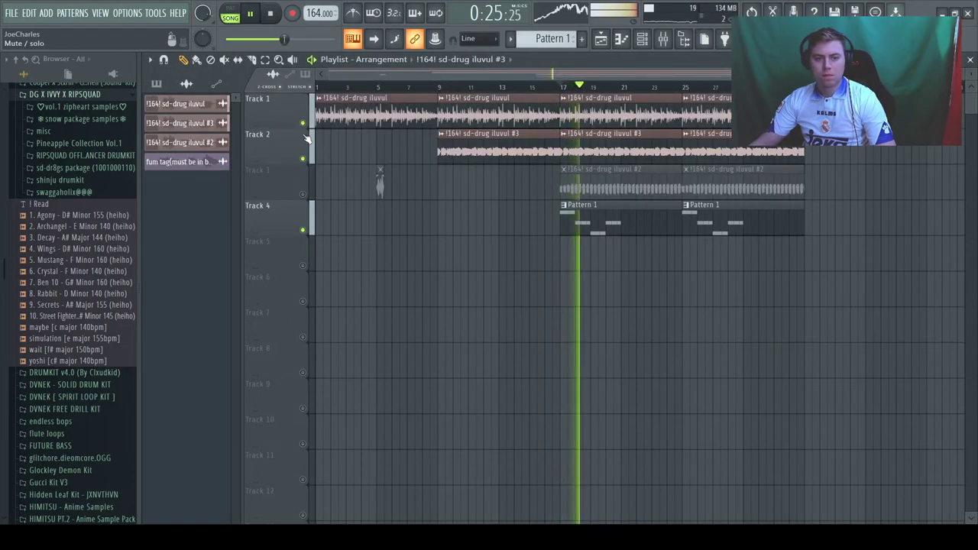
{"action": "left_click", "coordinate": [303, 194]}
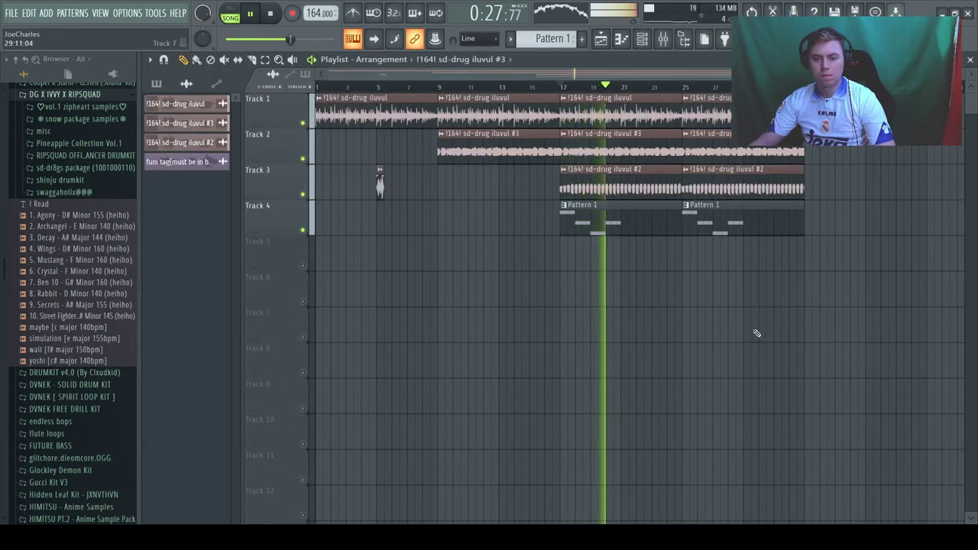
Step: Add the clap (special place) sample from the RIPSQUAD drumkit's Claps folder as a new channel below the 808
{"action": "key", "text": "F6"}
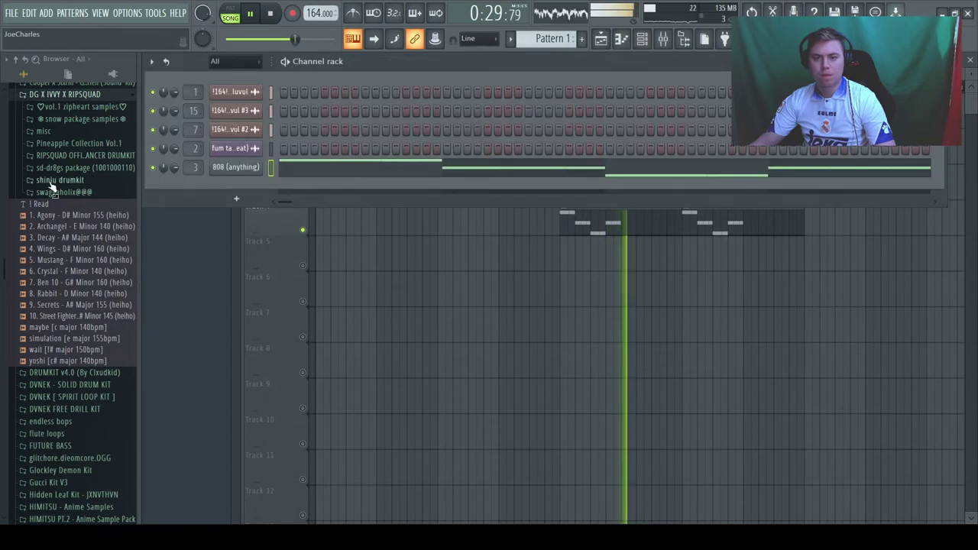
{"action": "left_click", "coordinate": [61, 155]}
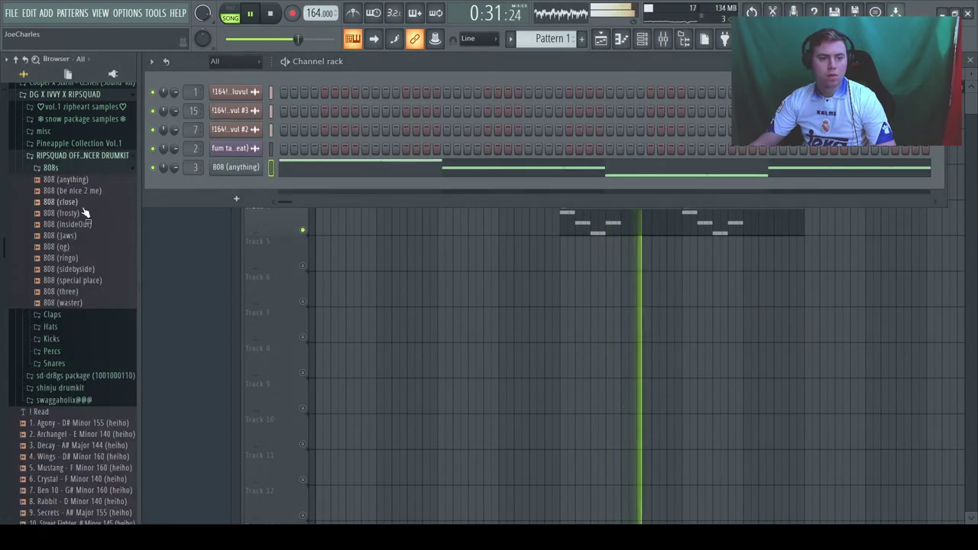
{"action": "left_click", "coordinate": [61, 168]}
{"action": "left_click", "coordinate": [52, 180]}
{"action": "left_click_drag", "start_coordinate": [69, 337], "coordinate": [223, 185]}
Step: Normalize the clap sample, set its silence trimming threshold to 100%, and make it cut itself
{"action": "left_click", "coordinate": [313, 308]}
{"action": "left_click", "coordinate": [386, 276]}
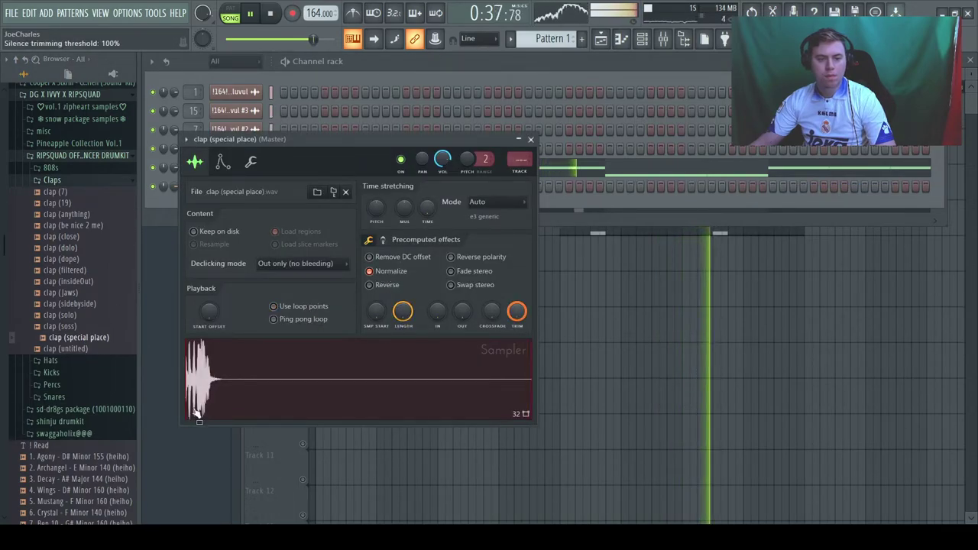
{"action": "left_click", "coordinate": [251, 162]}
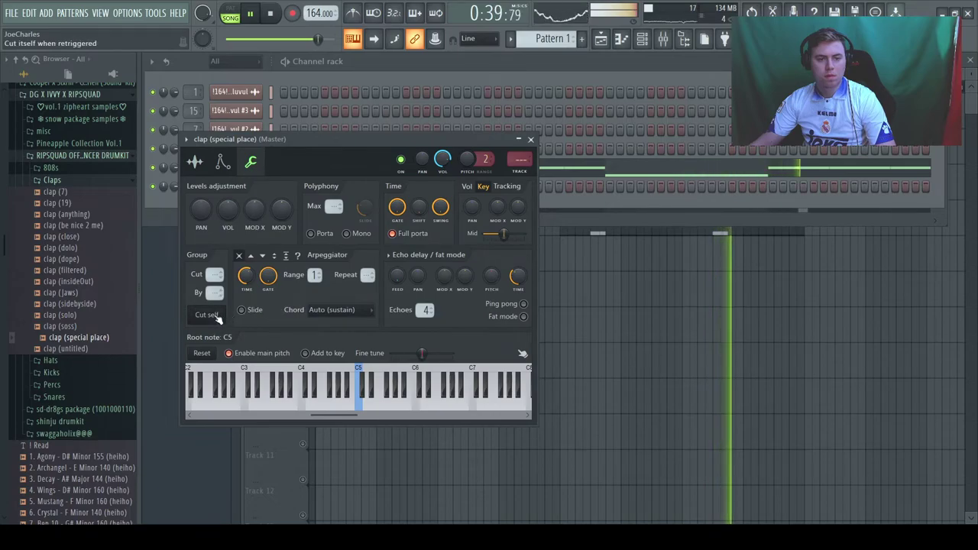
{"action": "left_click", "coordinate": [531, 139]}
Step: Place a clap hit on step 9 of each of the pattern's four bars
{"action": "left_click", "coordinate": [366, 185]}
{"action": "left_click", "coordinate": [528, 186]}
{"action": "left_click", "coordinate": [692, 186]}
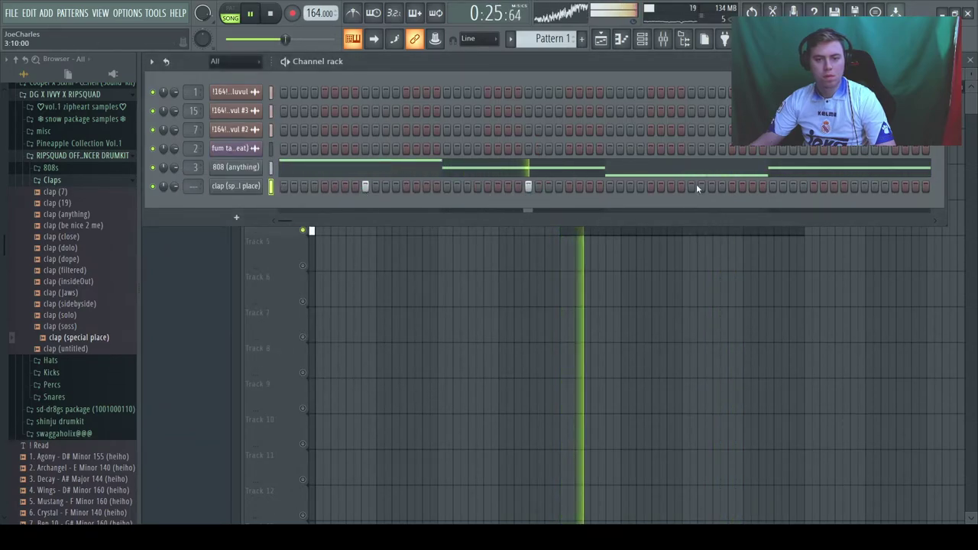
{"action": "left_click", "coordinate": [853, 186]}
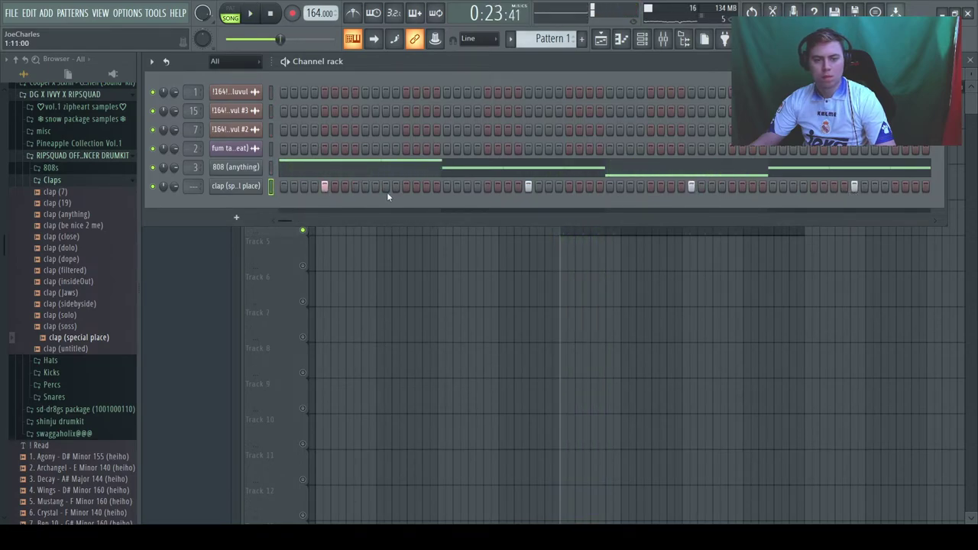
Step: Fill the clap row with a hit on every fourth step of the pattern
{"action": "left_click", "coordinate": [406, 187]}
{"action": "left_click", "coordinate": [488, 186]}
{"action": "left_click", "coordinate": [569, 186]}
{"action": "left_click", "coordinate": [854, 187]}
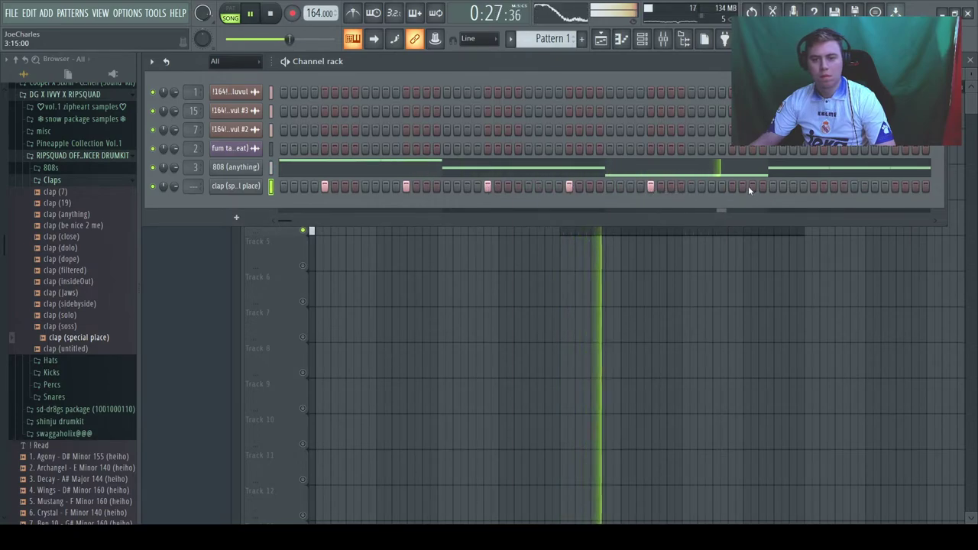
{"action": "right_click", "coordinate": [246, 189]}
{"action": "left_click", "coordinate": [402, 234]}
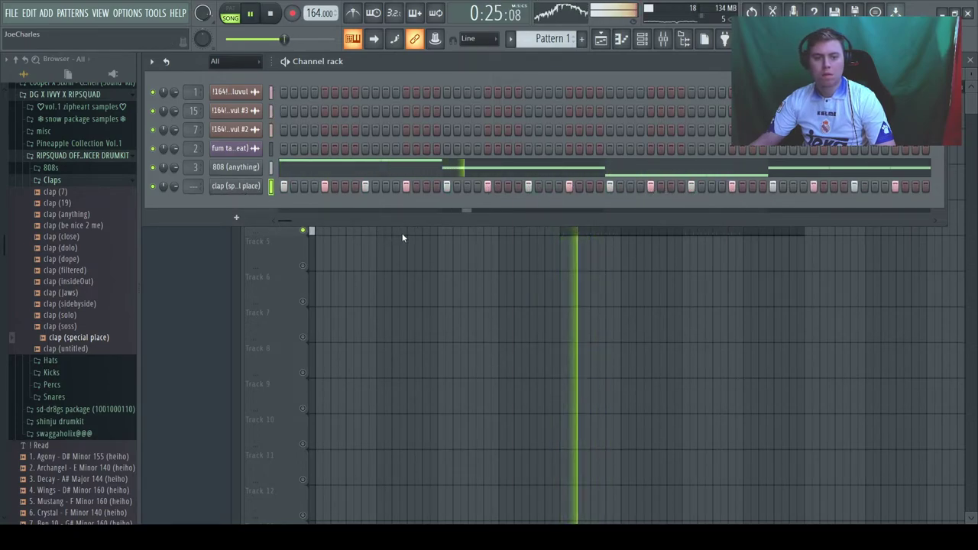
Step: Remove the clap hits on steps 1 and 9 of each bar, keeping those on steps 5 and 13
{"action": "left_click", "coordinate": [284, 186]}
{"action": "left_click", "coordinate": [365, 187]}
{"action": "left_click", "coordinate": [447, 187]}
{"action": "left_click", "coordinate": [528, 187]}
{"action": "left_click", "coordinate": [610, 187]}
{"action": "left_click", "coordinate": [690, 186]}
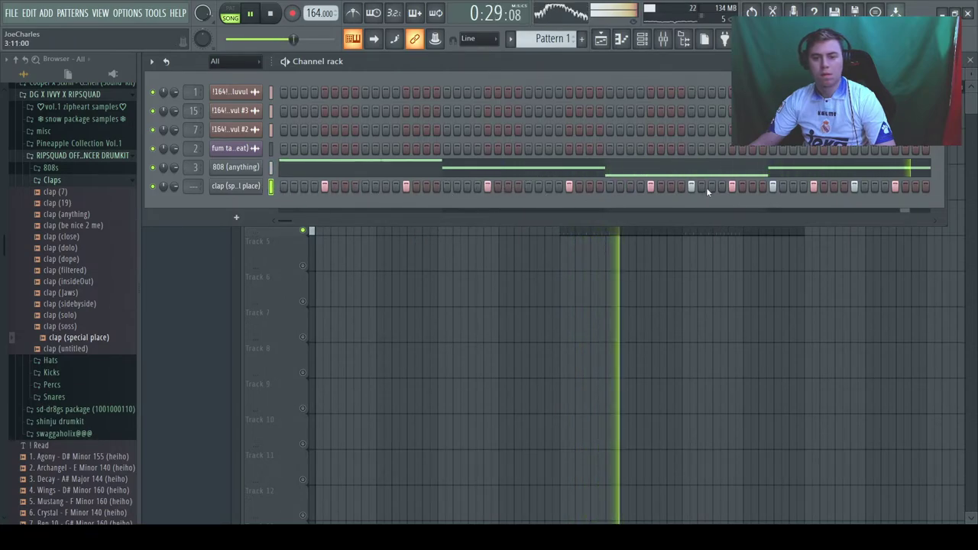
{"action": "left_click", "coordinate": [773, 187]}
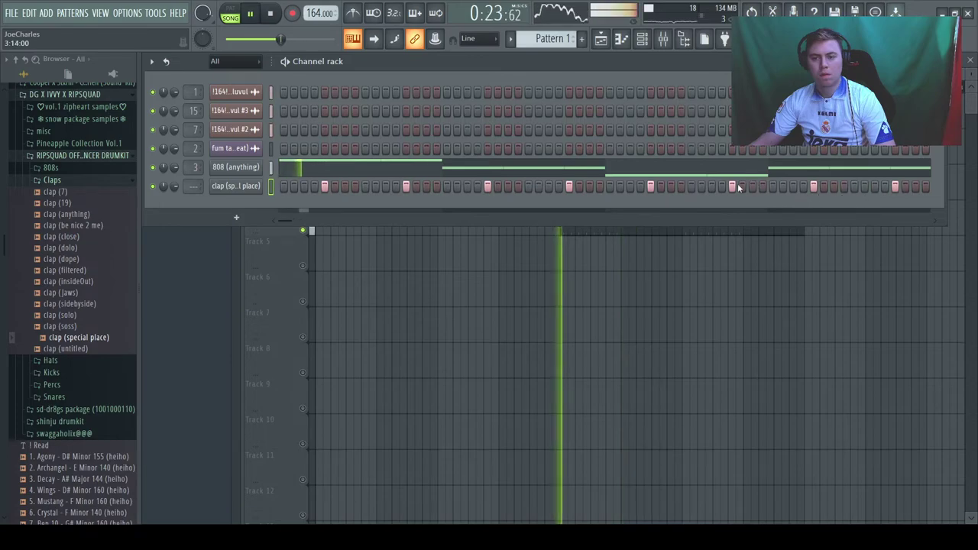
Step: Add the kick (og) sample from the RIPSQUAD drumkit's Kicks folder as a new channel below the clap
{"action": "left_click", "coordinate": [73, 181]}
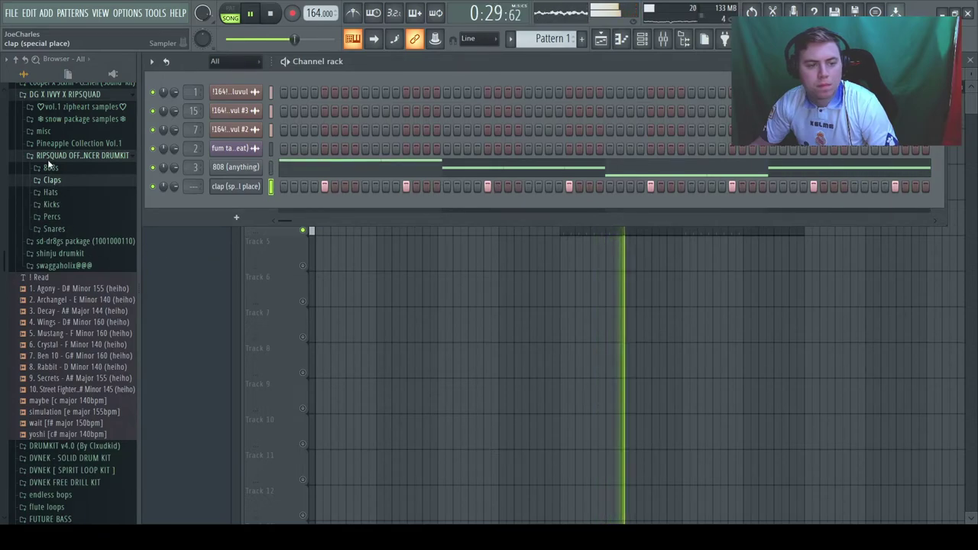
{"action": "left_click", "coordinate": [51, 205]}
{"action": "left_click_drag", "start_coordinate": [69, 279], "coordinate": [74, 283]}
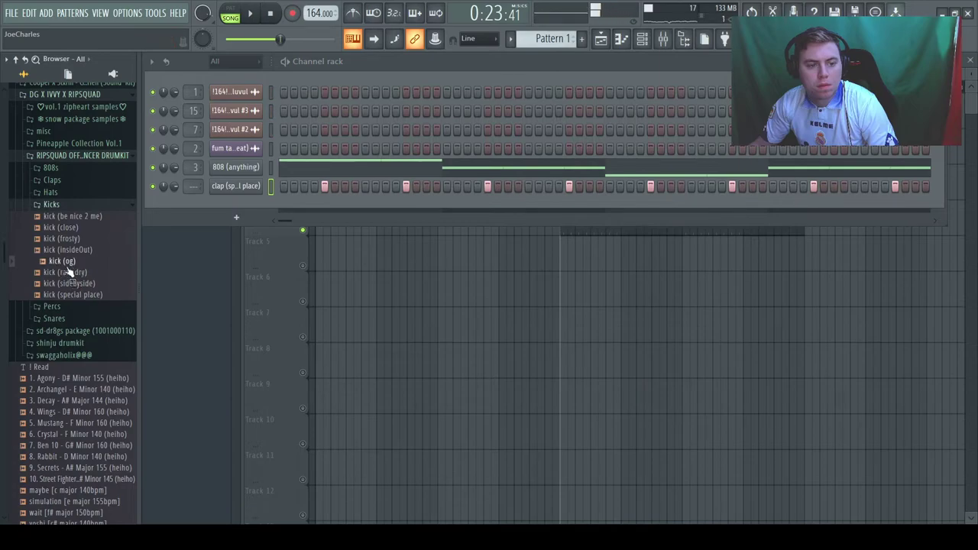
{"action": "left_click_drag", "start_coordinate": [214, 220], "coordinate": [216, 208]}
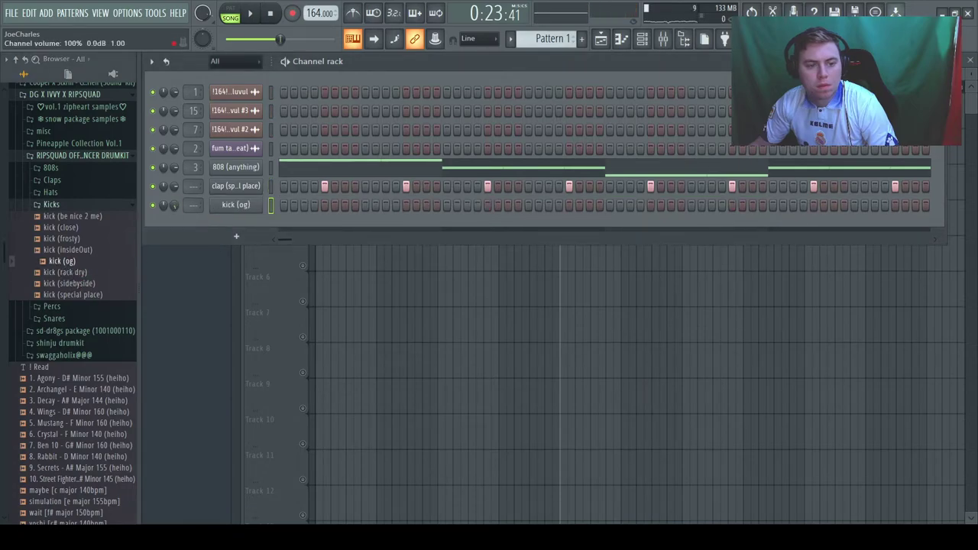
Step: Normalize the kick sample and raise its silence trimming threshold to the maximum
{"action": "left_click", "coordinate": [238, 205]}
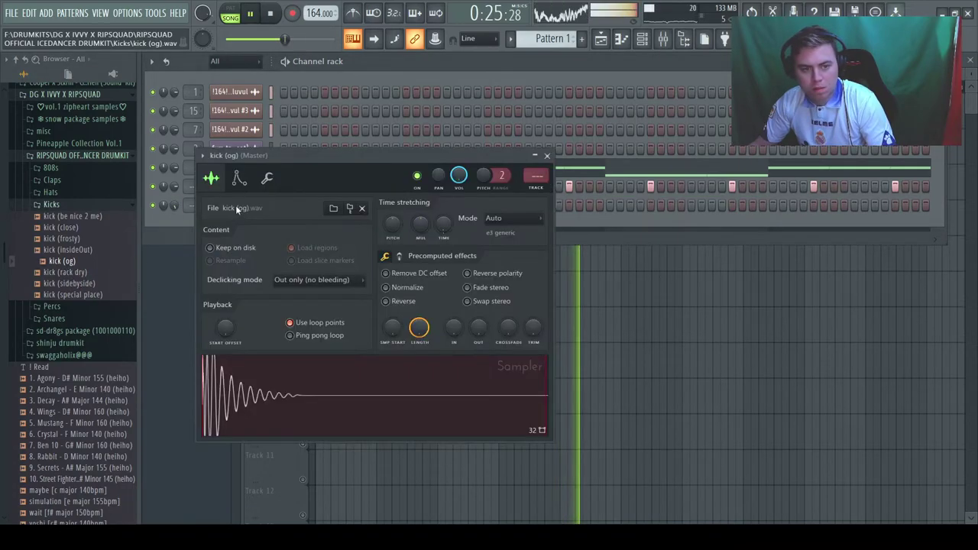
{"action": "left_click", "coordinate": [385, 287]}
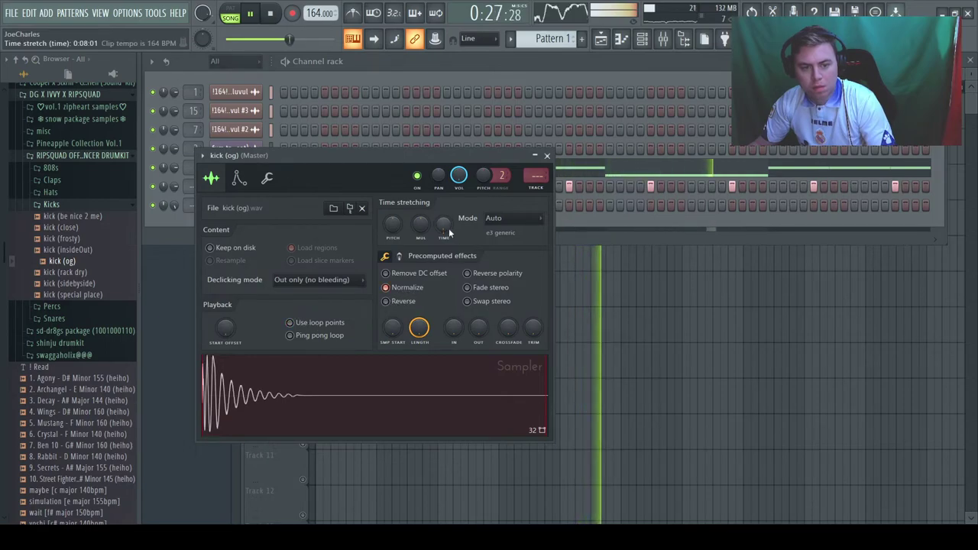
{"action": "key", "text": "q"}
{"action": "left_click_drag", "start_coordinate": [533, 329], "coordinate": [533, 309]}
{"action": "key", "text": "q"}
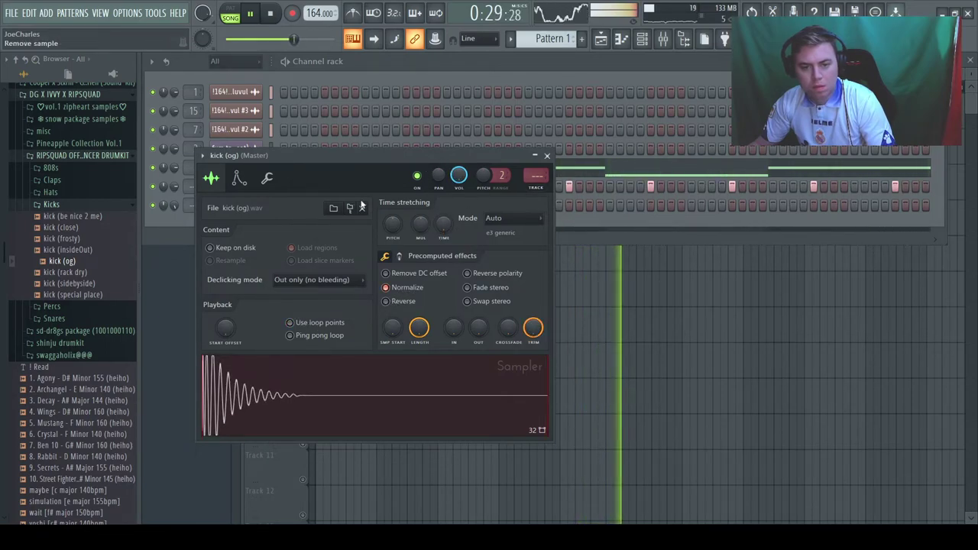
{"action": "left_click", "coordinate": [267, 179]}
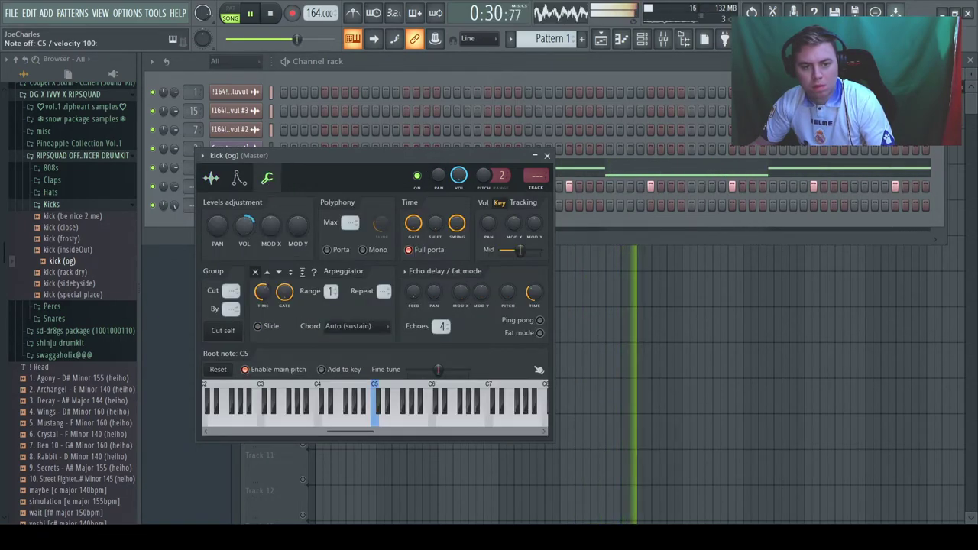
{"action": "left_click", "coordinate": [547, 156]}
Step: Place kick hits on every fourth step through the first two bars and on step 1 of bar 3
{"action": "left_click", "coordinate": [282, 208]}
{"action": "left_click", "coordinate": [324, 204]}
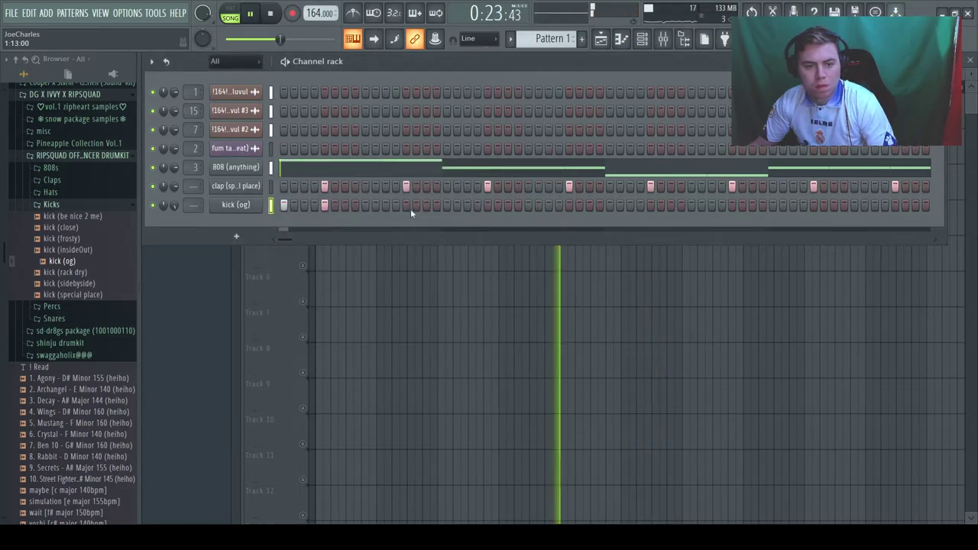
{"action": "left_click", "coordinate": [567, 207]}
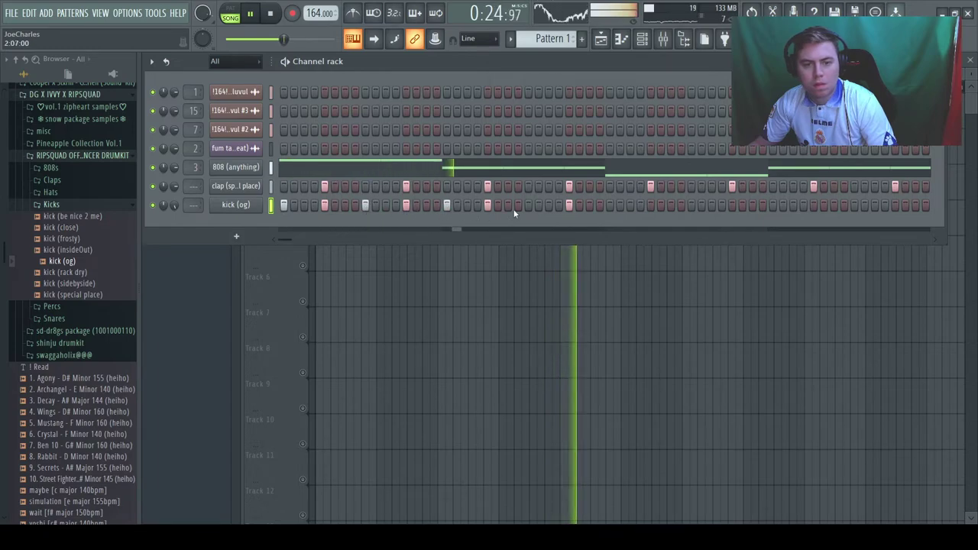
{"action": "left_click", "coordinate": [619, 205]}
{"action": "right_click", "coordinate": [619, 204]}
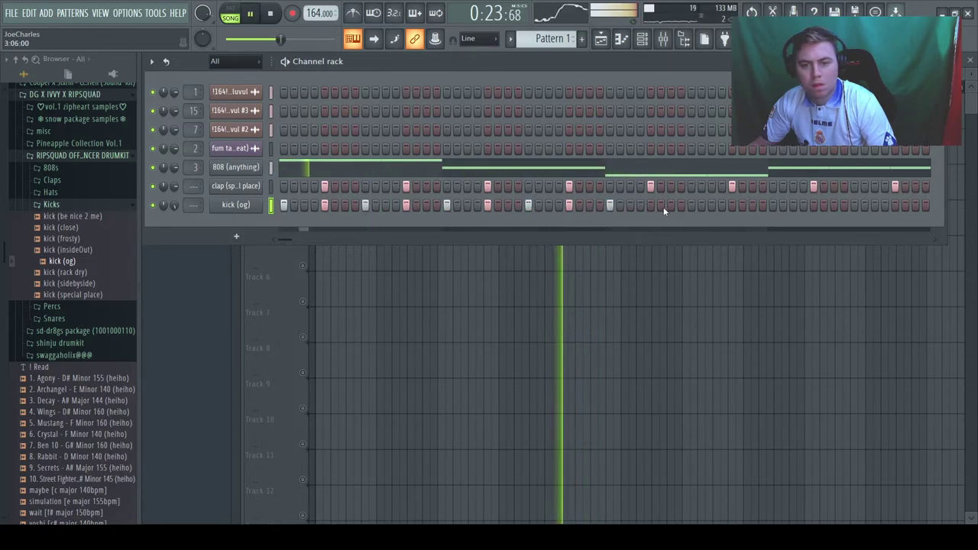
Step: Remove the kick channel and put the clap back to a single hit on step 9 of each bar
{"action": "left_click", "coordinate": [286, 340]}
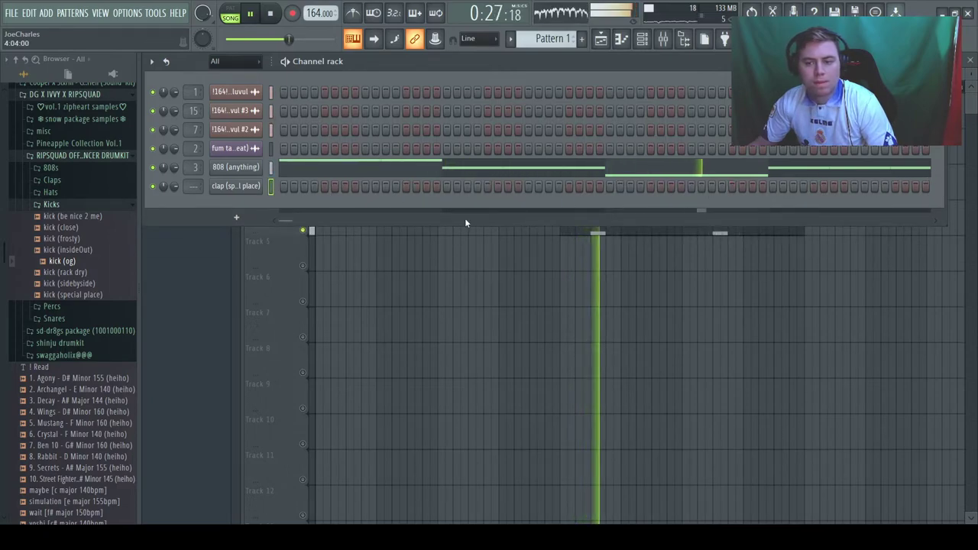
{"action": "left_click", "coordinate": [424, 246]}
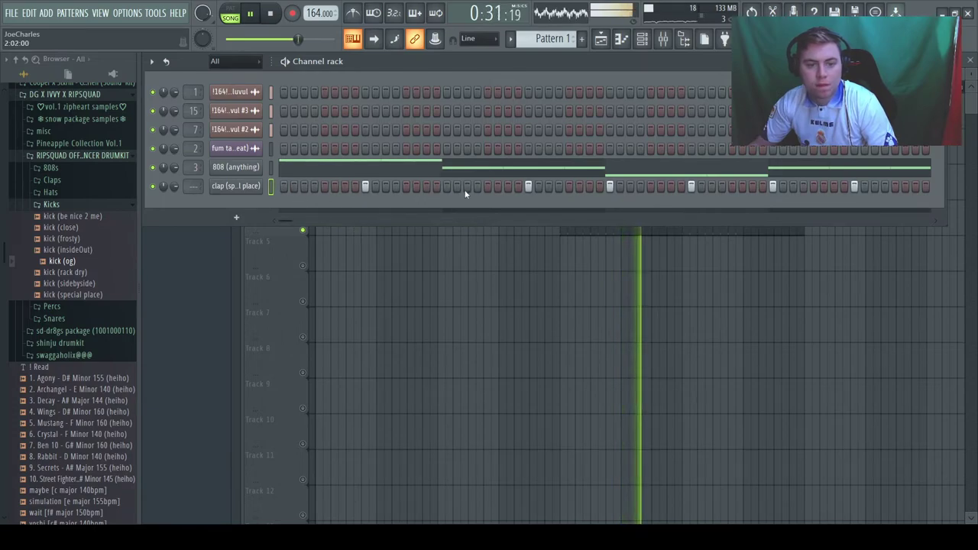
{"action": "right_click", "coordinate": [609, 187]}
{"action": "key", "text": "space"}
{"action": "key", "text": "space"}
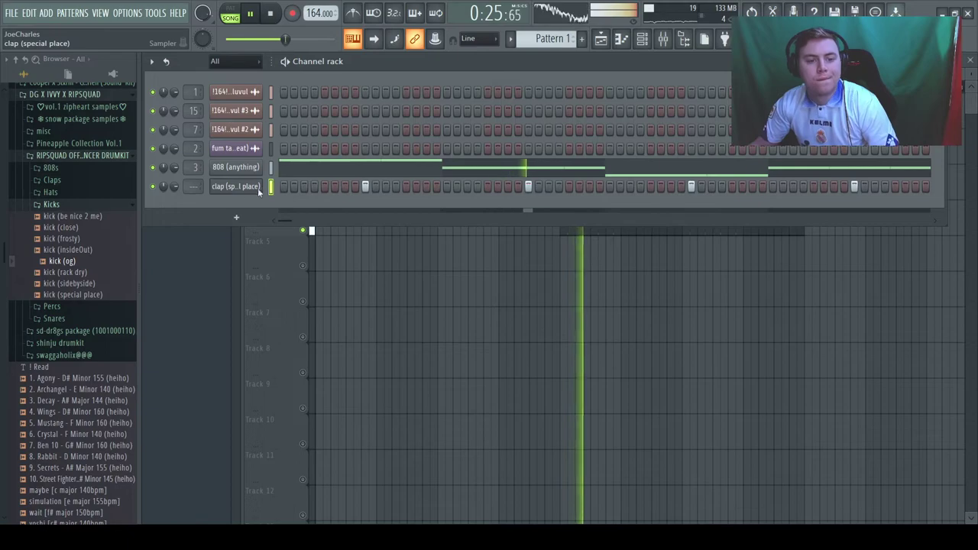
{"action": "key", "text": "g"}
{"action": "left_click_drag", "start_coordinate": [366, 238], "coordinate": [950, 169]}
{"action": "key", "text": "space"}
{"action": "key", "text": "space"}
{"action": "key", "text": "alt+g"}
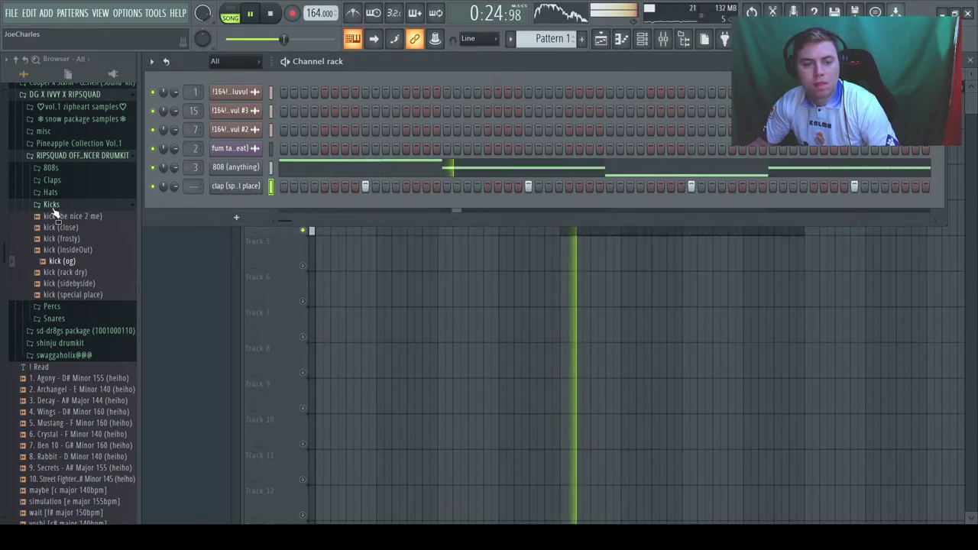
Step: Add the hat (insideOut) sample from the drumkit's Hats folder as a new channel below the clap
{"action": "left_click", "coordinate": [50, 205]}
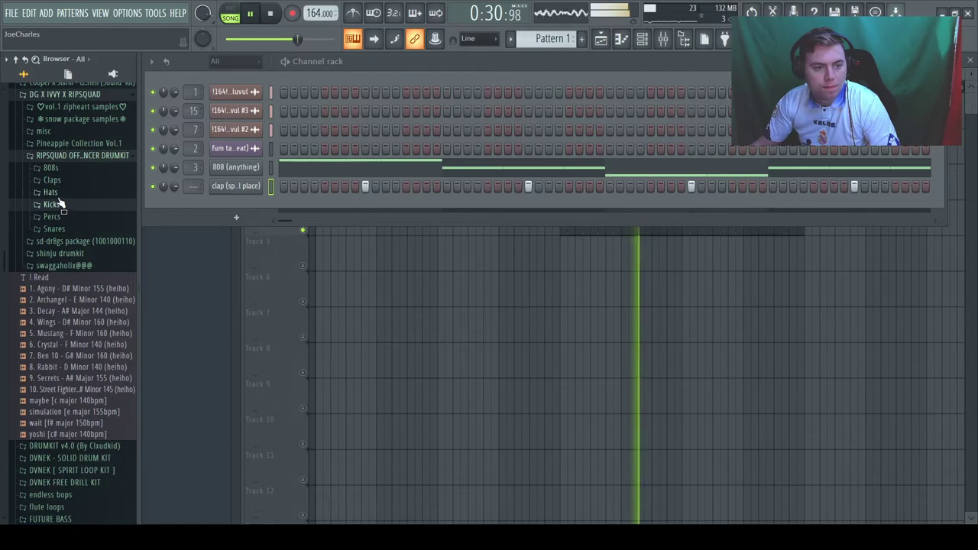
{"action": "left_click", "coordinate": [59, 193]}
{"action": "key", "text": "space"}
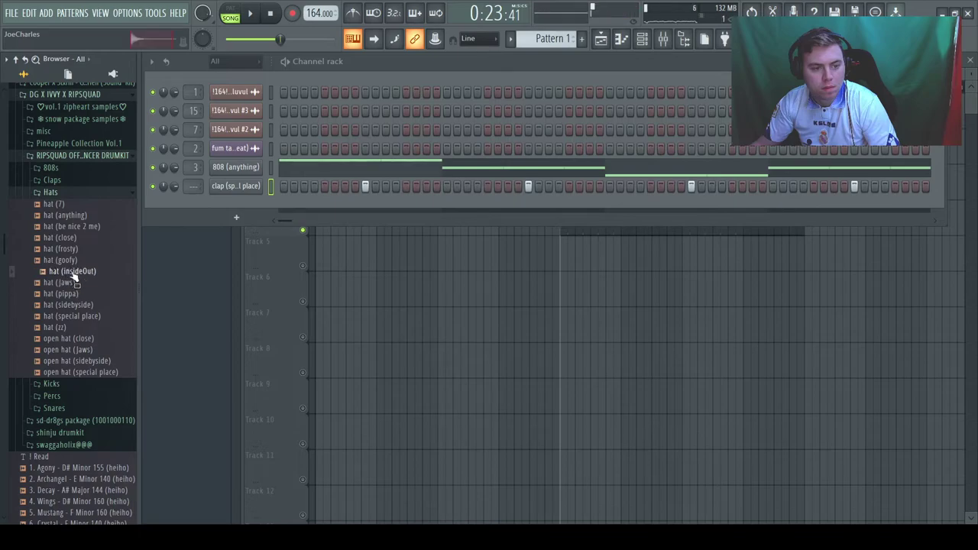
{"action": "left_click_drag", "start_coordinate": [239, 203], "coordinate": [244, 207]}
{"action": "key", "text": "space"}
Step: Turn off loop points for the hat sample and raise its silence trimming threshold to the maximum
{"action": "left_click", "coordinate": [237, 205]}
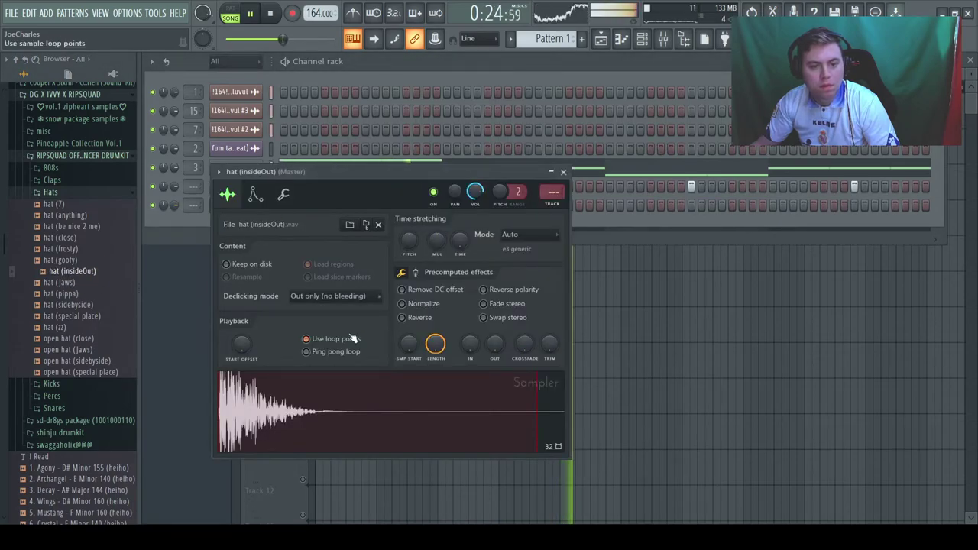
{"action": "left_click", "coordinate": [406, 305]}
{"action": "left_click_drag", "start_coordinate": [547, 344], "coordinate": [548, 294]}
{"action": "left_click", "coordinate": [427, 306]}
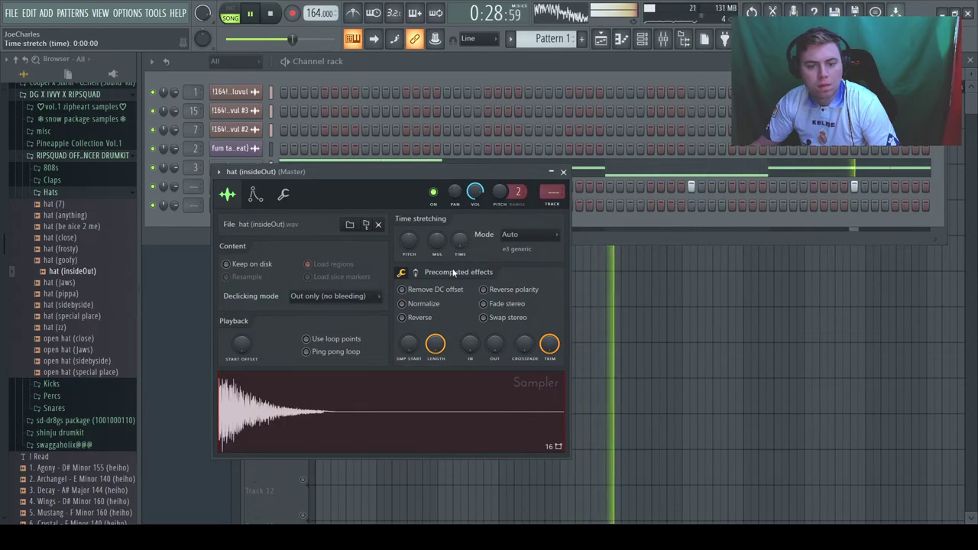
{"action": "left_click", "coordinate": [563, 171]}
Step: Fill the hat channel with a hit on every second step of the pattern
{"action": "right_click", "coordinate": [253, 210]}
{"action": "left_click", "coordinate": [379, 246]}
{"action": "key", "text": "space"}
{"action": "key", "text": "space"}
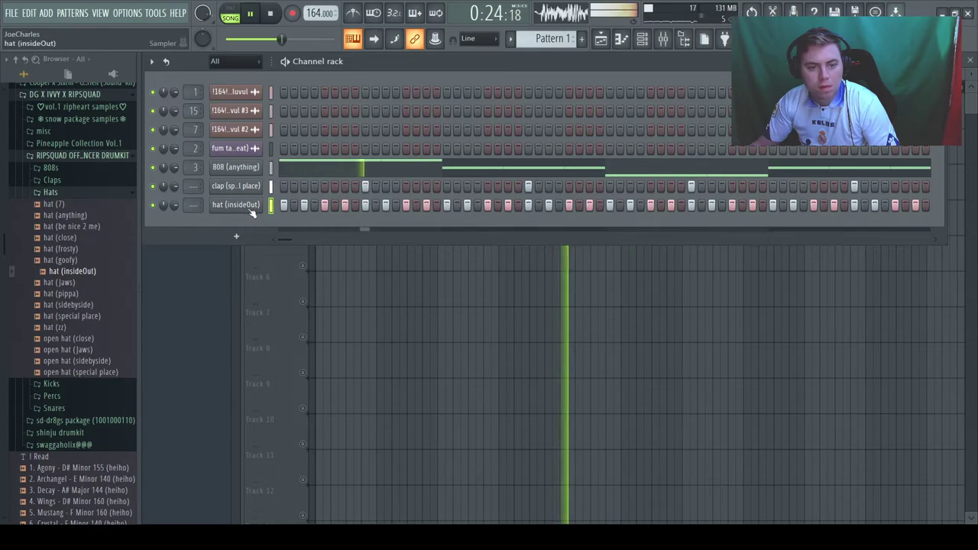
Step: Give the hat channel a small time shift in its miscellaneous channel settings
{"action": "left_click", "coordinate": [237, 205]}
{"action": "left_click", "coordinate": [283, 194]}
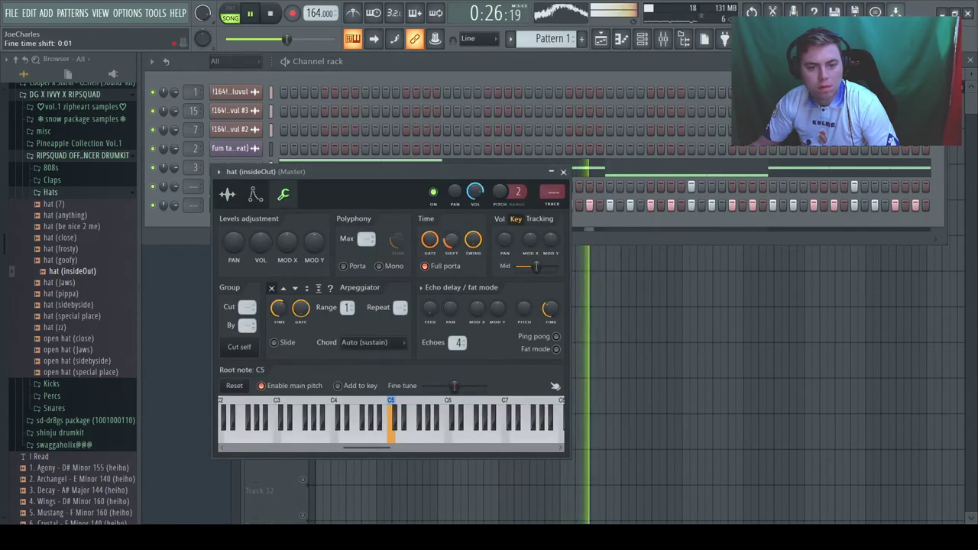
{"action": "left_click", "coordinate": [563, 171]}
Step: Replace the hat channel's sample with hat (Jaws) and normalize it
{"action": "key", "text": "space"}
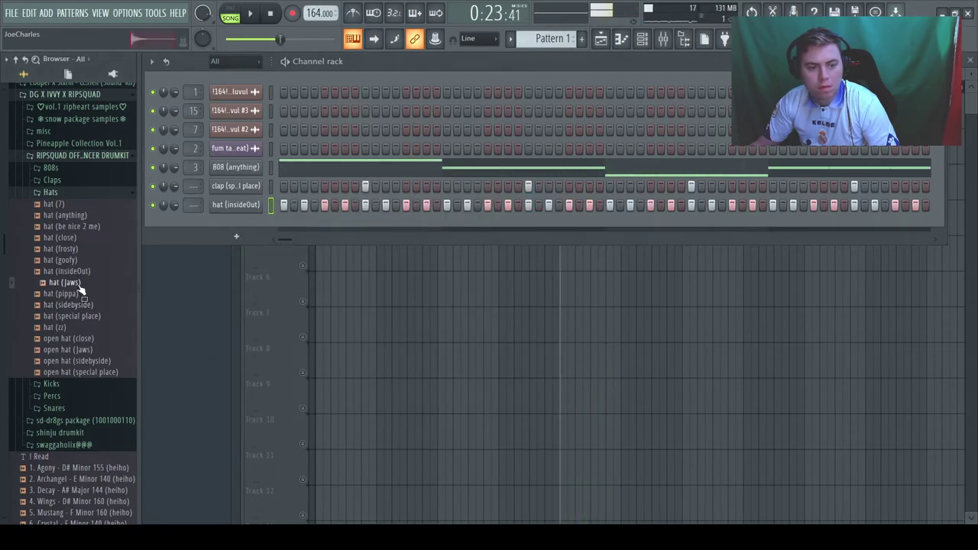
{"action": "left_click", "coordinate": [237, 206]}
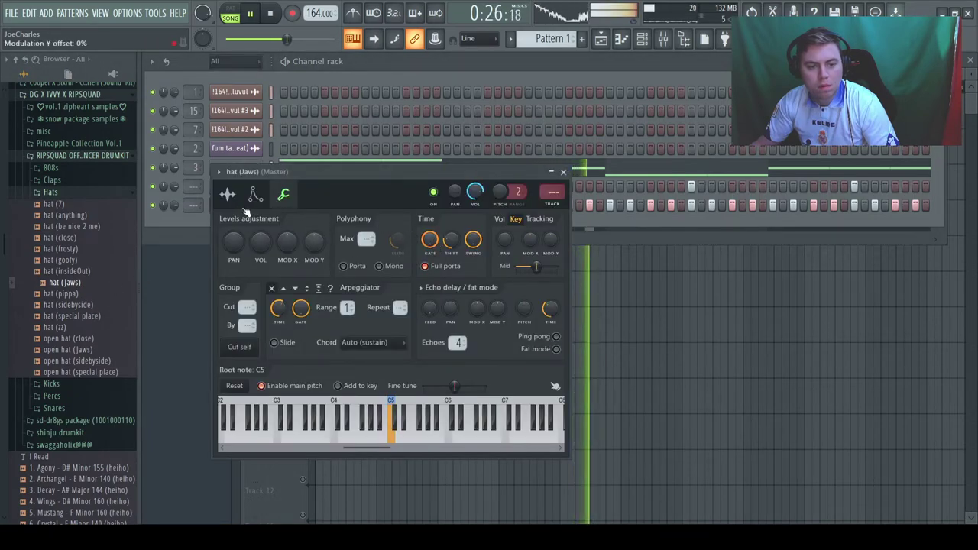
{"action": "left_click", "coordinate": [227, 194]}
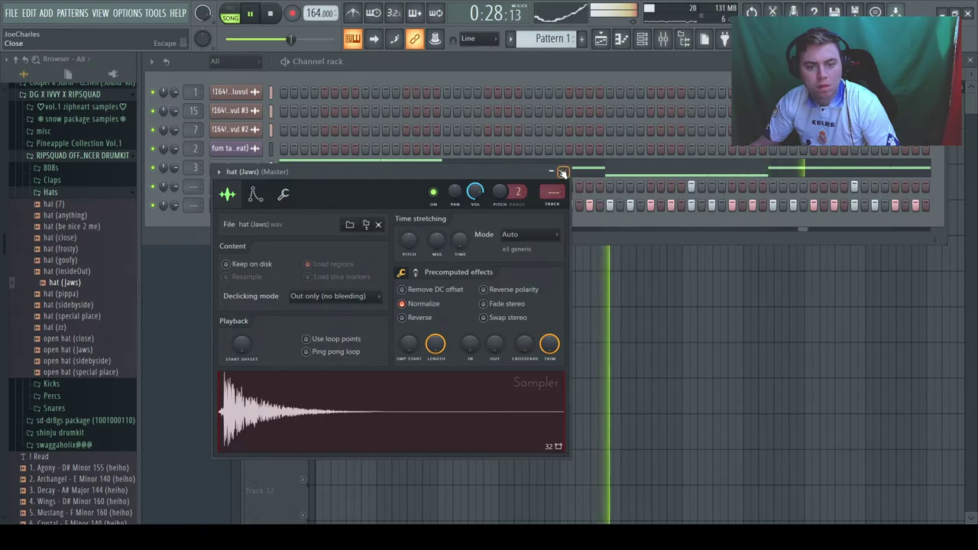
Step: Start a rapid C5 hat roll with quarter-step note spacing at the beginning of bar 2 in the hat's piano roll
{"action": "left_click", "coordinate": [236, 205]}
{"action": "key", "text": "F7"}
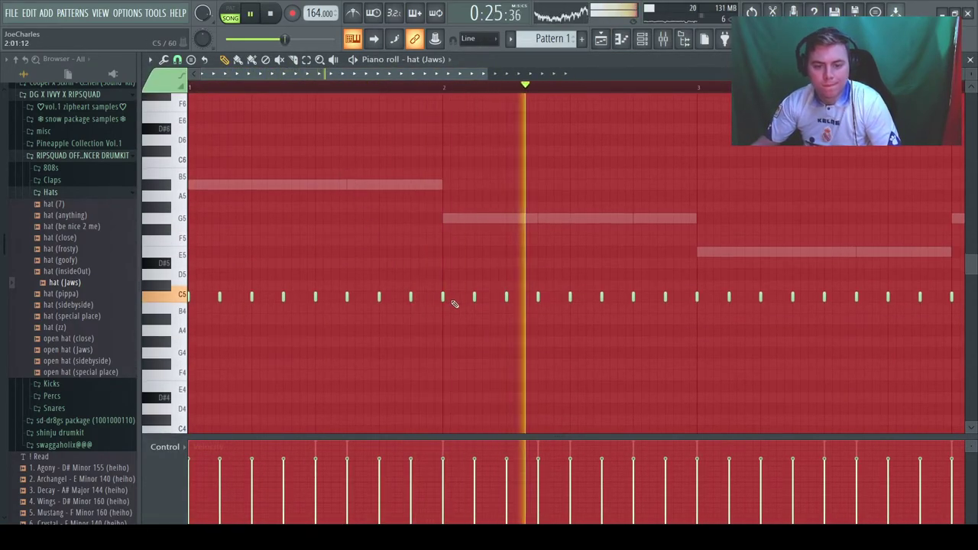
{"action": "key", "text": "space"}
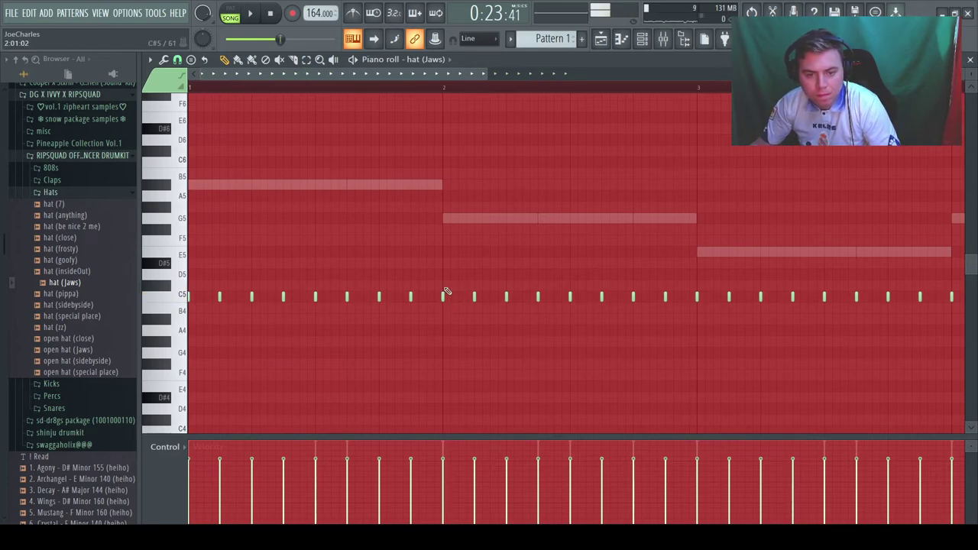
{"action": "key", "text": "space"}
{"action": "scroll", "coordinate": [458, 275], "scroll_direction": "up", "scroll_amount": 3}
{"action": "key", "text": "space"}
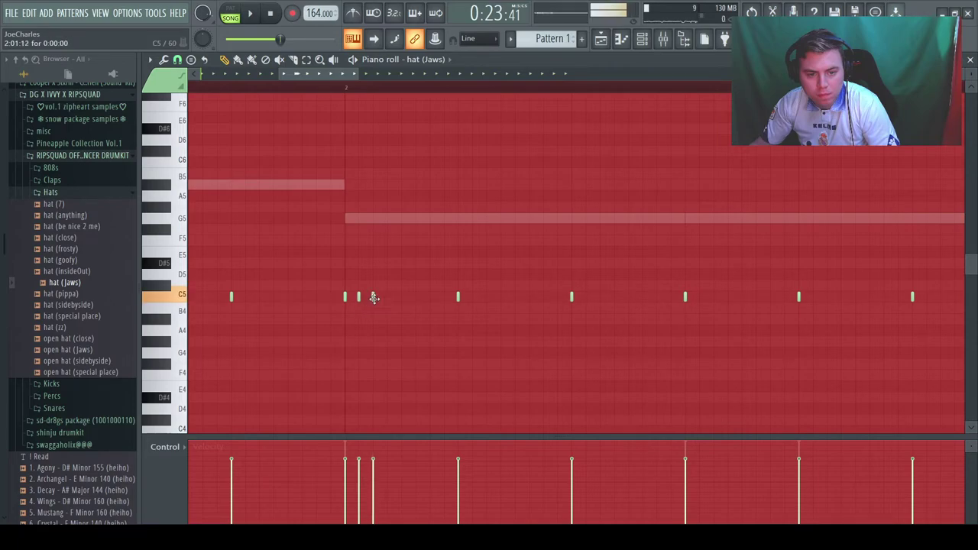
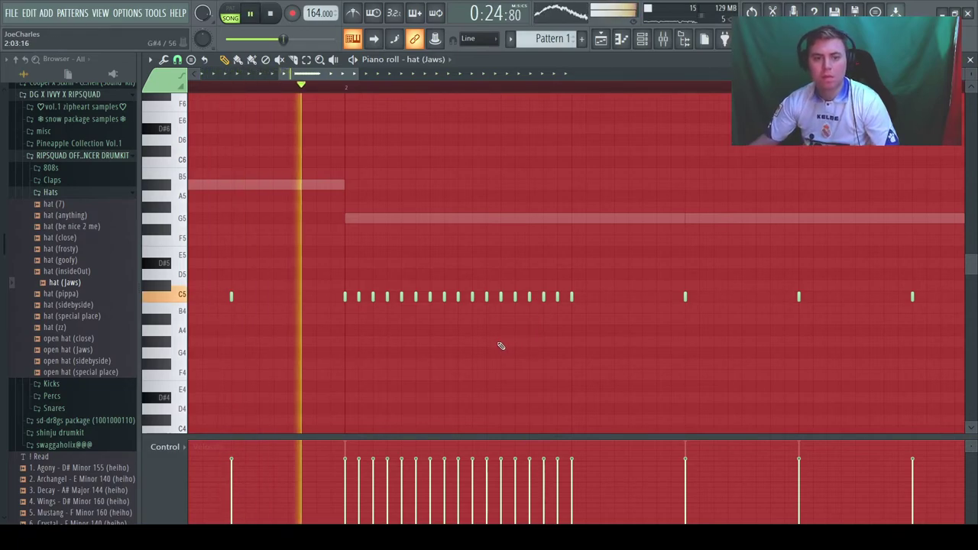
Step: Extend the C5 hat roll at the same quarter-step spacing from step 5 to step 7 of bar 2
{"action": "left_click", "coordinate": [615, 297]}
{"action": "left_click", "coordinate": [628, 296]}
{"action": "left_click", "coordinate": [642, 297]}
{"action": "left_click", "coordinate": [656, 307]}
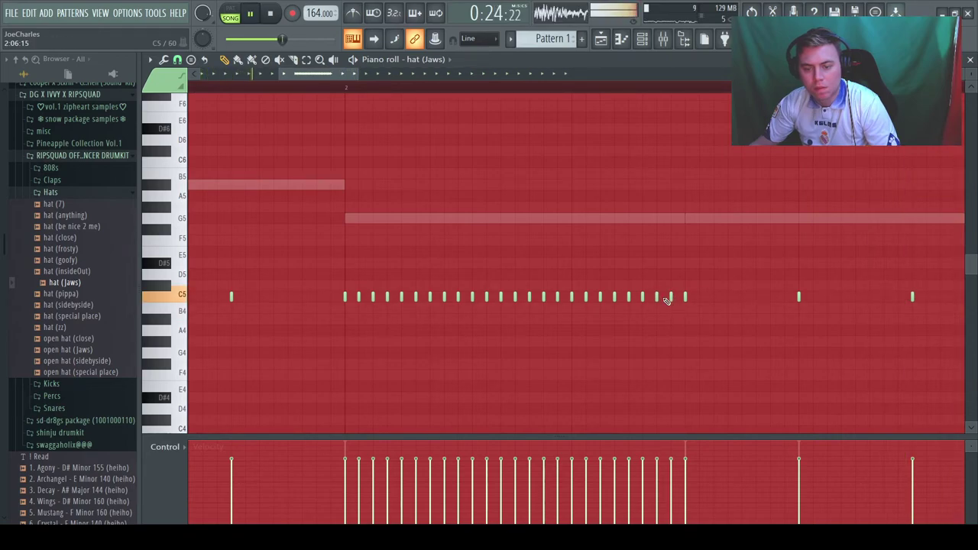
Step: Select the hat roll's notes in bar 2 and ramp their velocities gradually downward across the roll
{"action": "left_click_drag", "start_coordinate": [672, 291], "coordinate": [323, 319]}
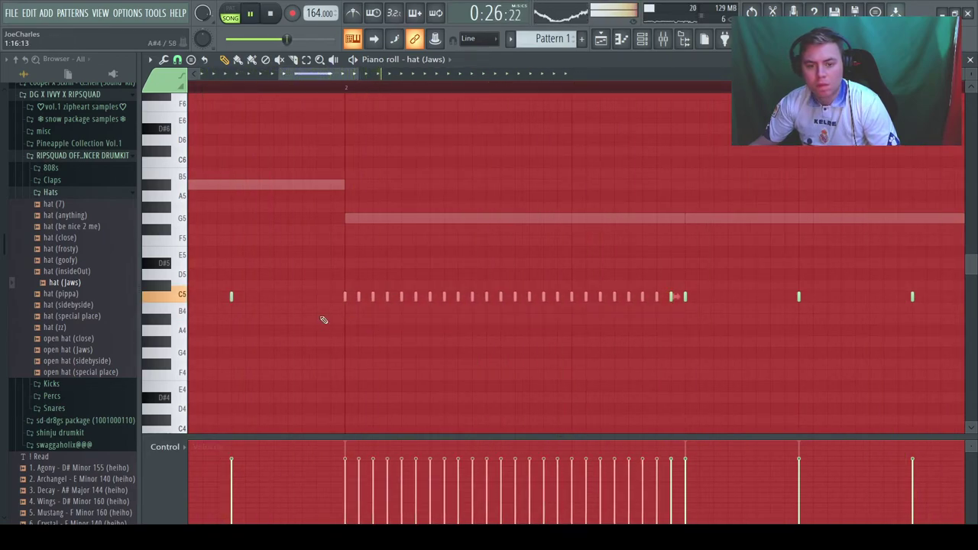
{"action": "left_click_drag", "start_coordinate": [700, 281], "coordinate": [310, 339]}
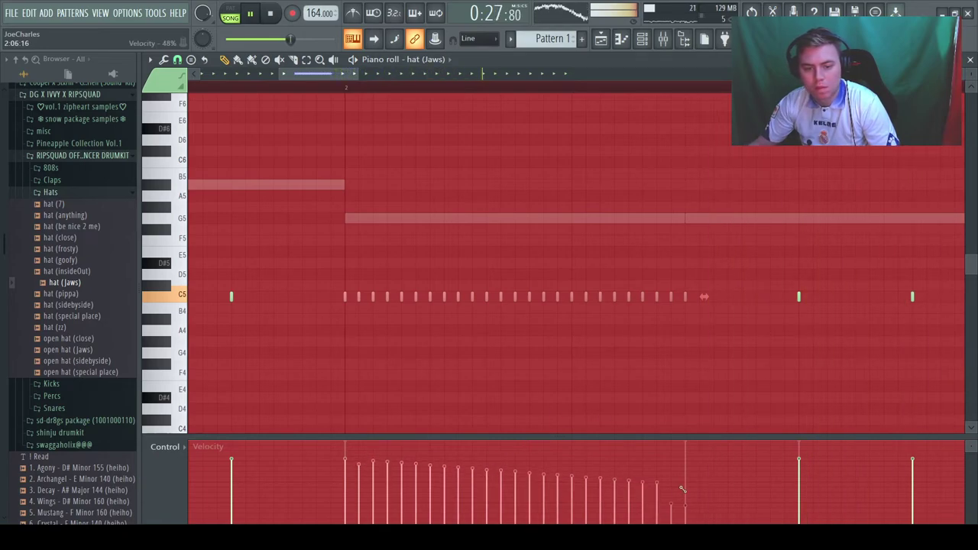
{"action": "left_click", "coordinate": [543, 229]}
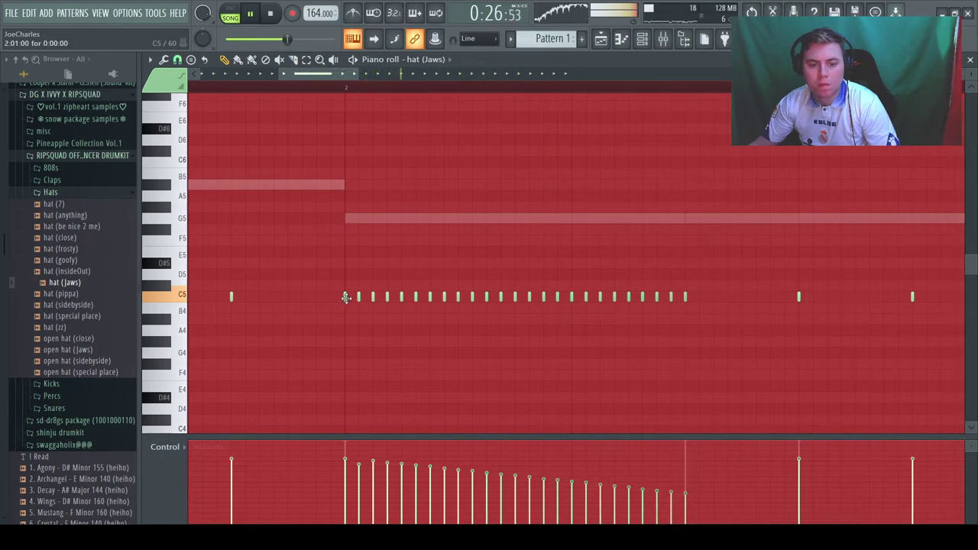
Step: Add four F#4 hat notes on steps 2 to 5 of bar 2 and extra C5 hats on steps 2 and 6 of bar 3
{"action": "scroll", "coordinate": [489, 329], "scroll_direction": "down", "scroll_amount": 1}
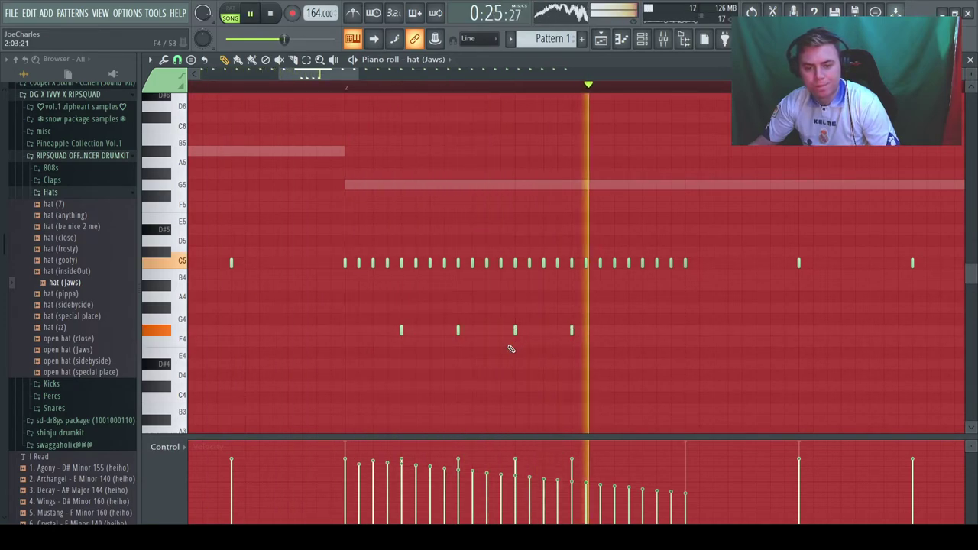
{"action": "left_click_drag", "start_coordinate": [358, 74], "coordinate": [722, 74]}
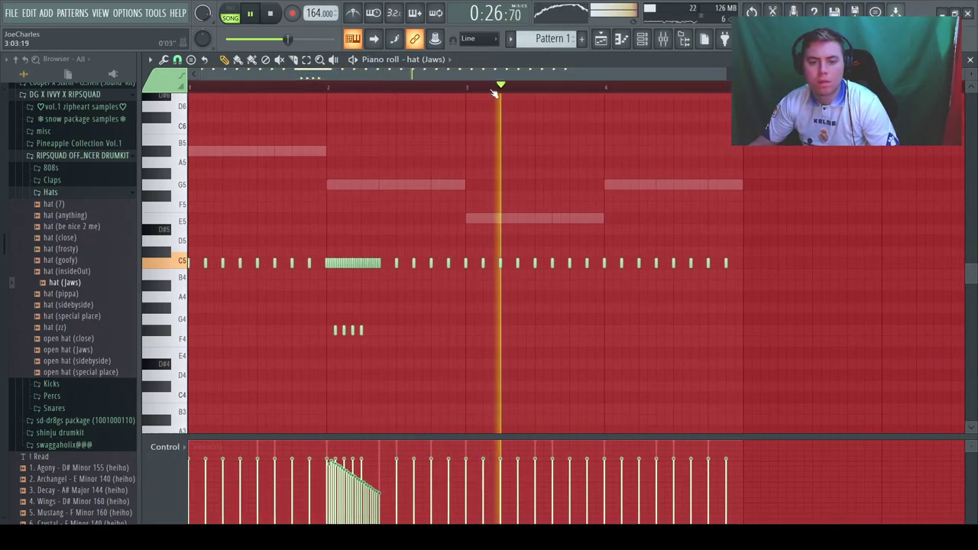
{"action": "key", "text": "space"}
{"action": "key", "text": "space"}
{"action": "scroll", "coordinate": [538, 235], "scroll_direction": "up", "scroll_amount": 4}
{"action": "scroll", "coordinate": [468, 250], "scroll_direction": "down", "scroll_amount": 1}
{"action": "left_click", "coordinate": [425, 264]}
{"action": "left_click", "coordinate": [493, 265]}
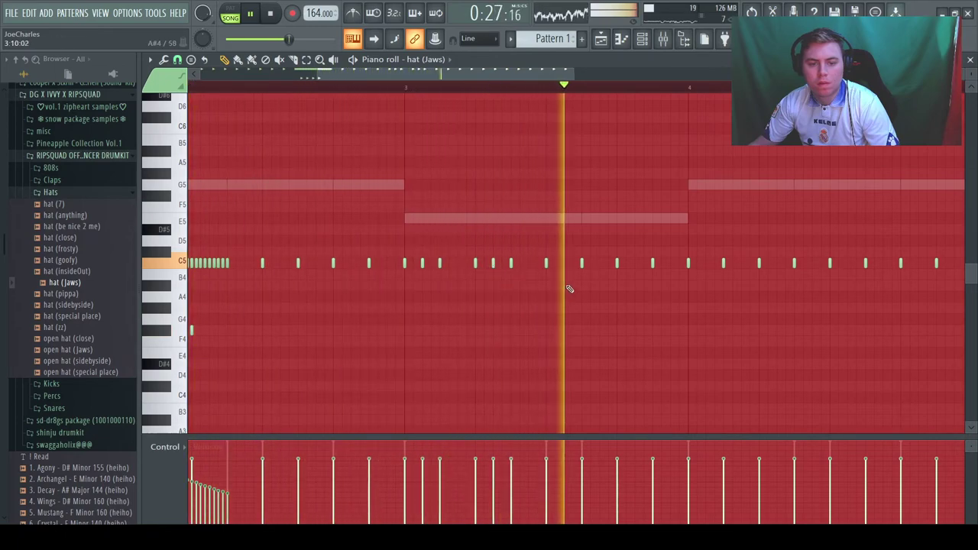
Step: Add a quarter-step C5 hat roll from step 13 to step 14 of bar 3 and an extra hit on step 16
{"action": "left_click", "coordinate": [627, 263]}
{"action": "left_click", "coordinate": [631, 263]}
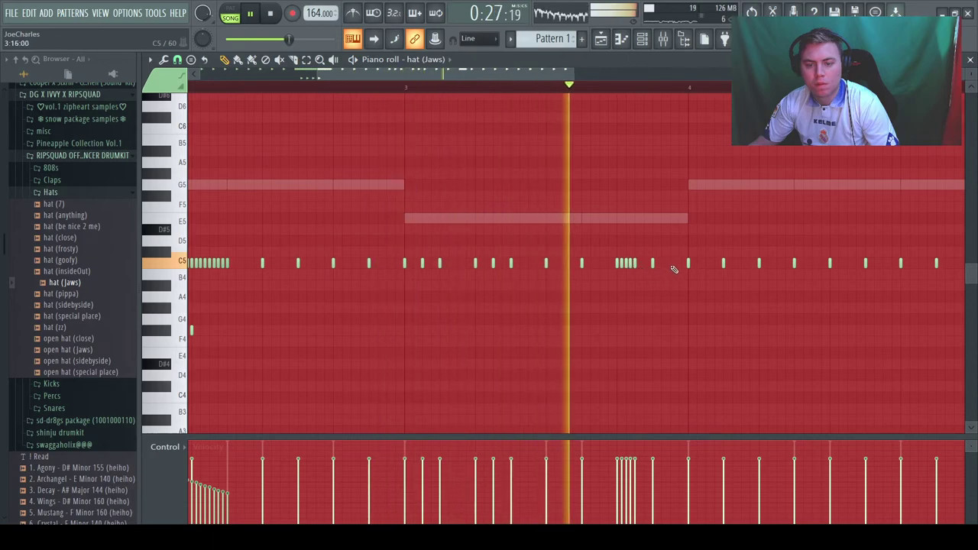
{"action": "scroll", "coordinate": [542, 77], "scroll_direction": "down", "scroll_amount": 2}
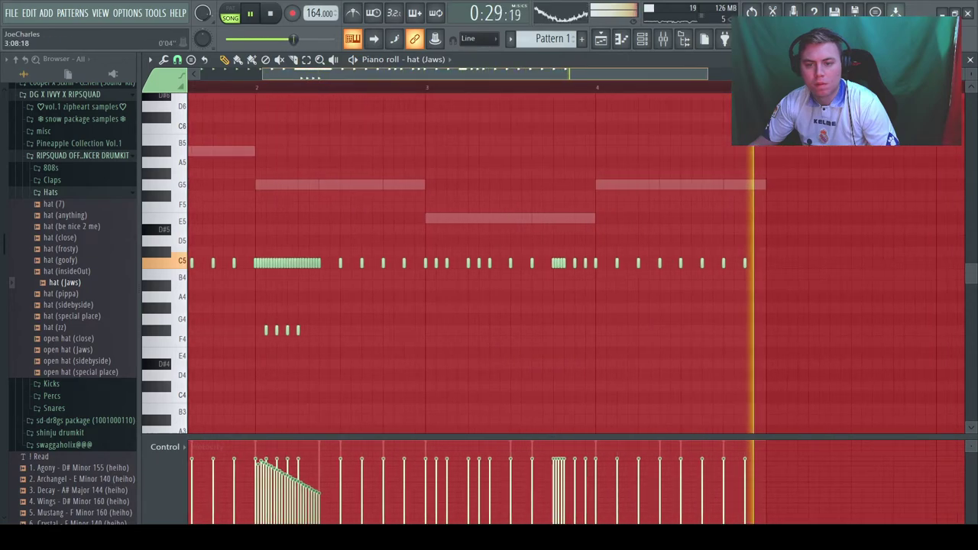
Step: Apply Quick legato to the hat notes up to the end of bar 4 and repeat the pattern over bars 5 to 8
{"action": "scroll", "coordinate": [505, 76], "scroll_direction": "down", "scroll_amount": 1}
{"action": "left_click", "coordinate": [697, 263]}
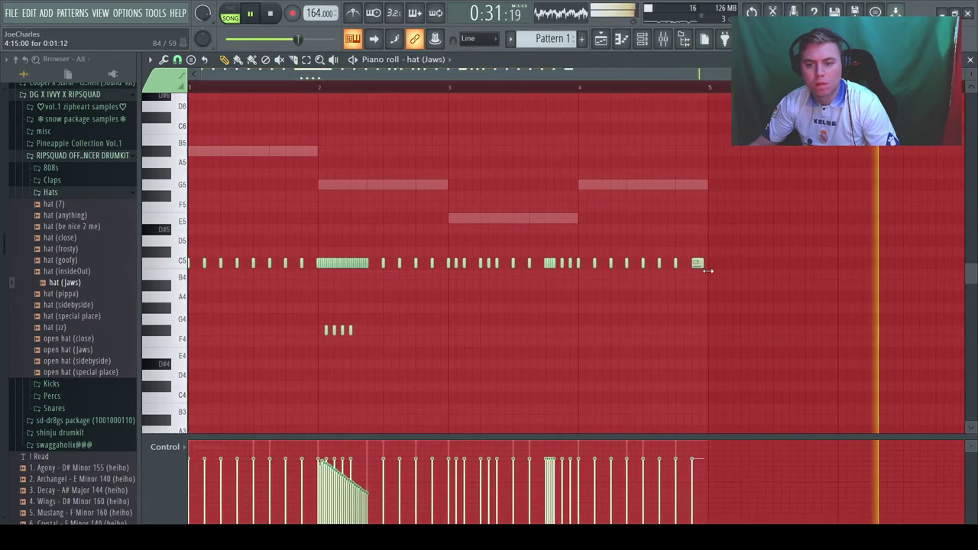
{"action": "key", "text": "ctrl+l"}
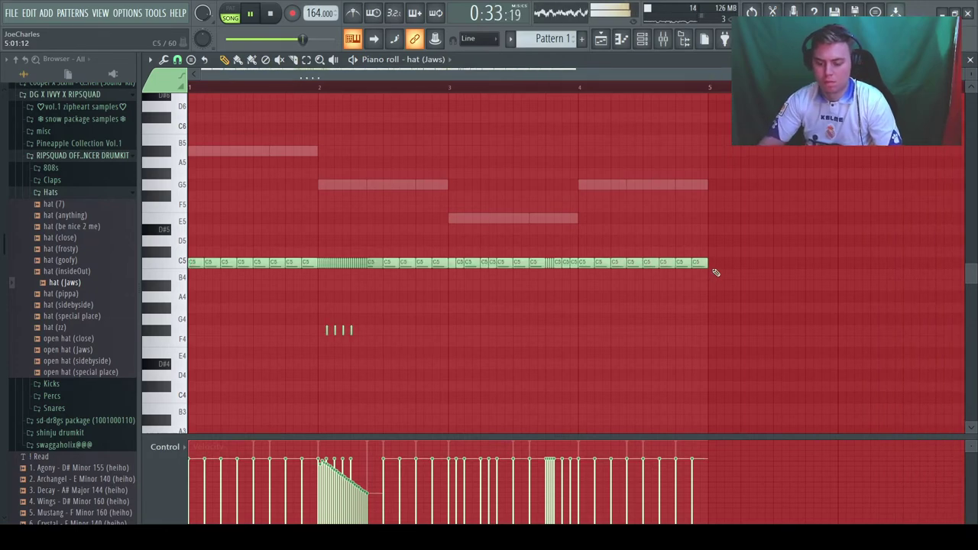
{"action": "left_click", "coordinate": [971, 60]}
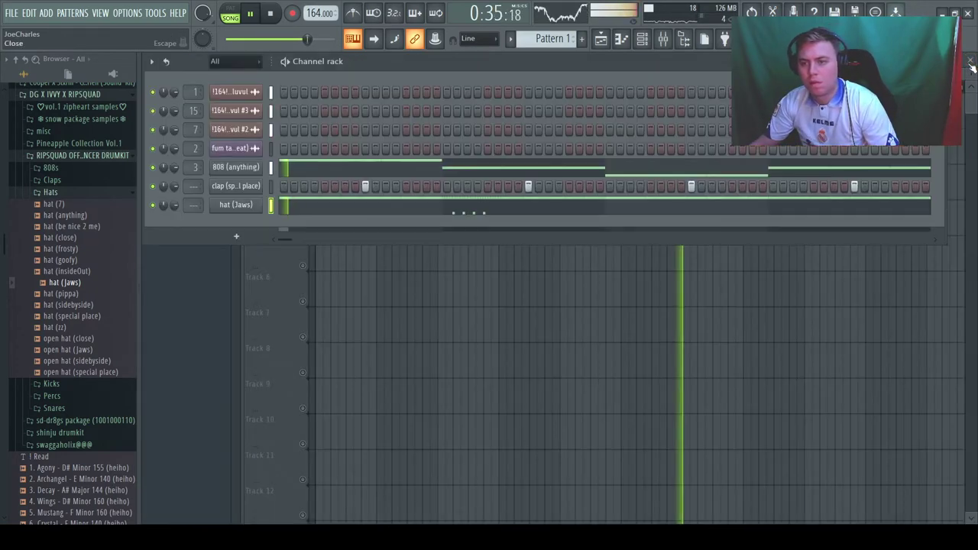
Step: Copy the clap pattern's four-bar sequence into the next four bars, starting at bar 5
{"action": "left_click", "coordinate": [270, 186]}
{"action": "key", "text": "F7"}
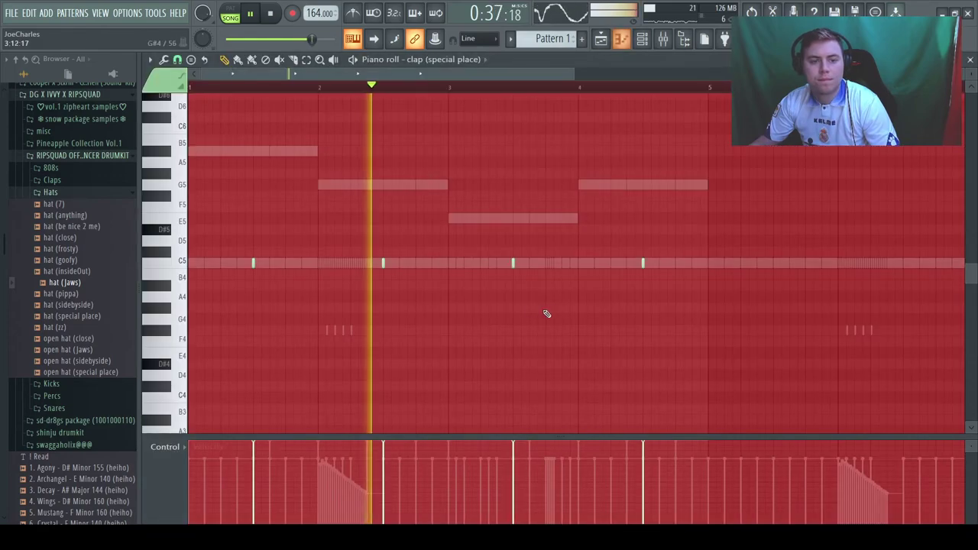
{"action": "left_click_drag", "start_coordinate": [254, 263], "coordinate": [776, 279]}
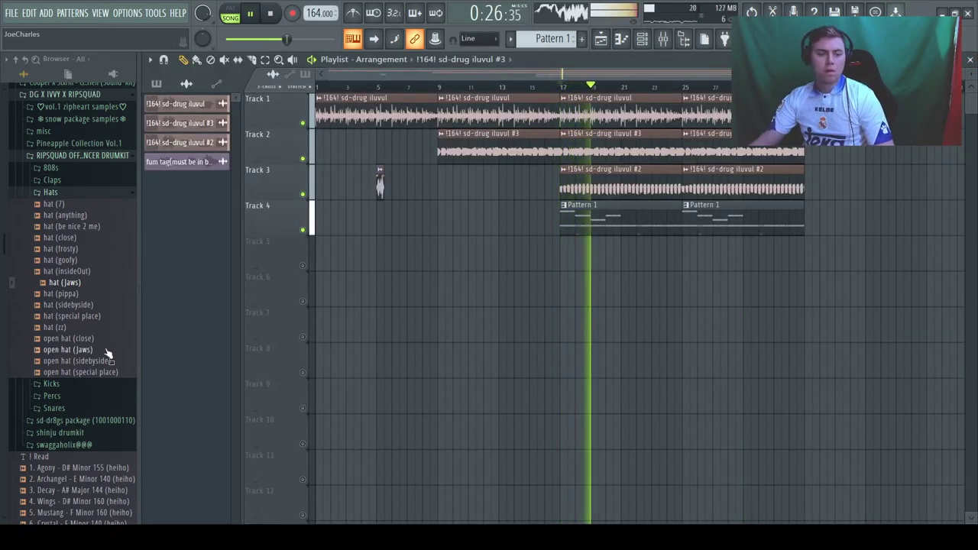
Step: Add open hat (close) from the Hats folder as a new channel and adjust its miscellaneous channel settings
{"action": "key", "text": "space"}
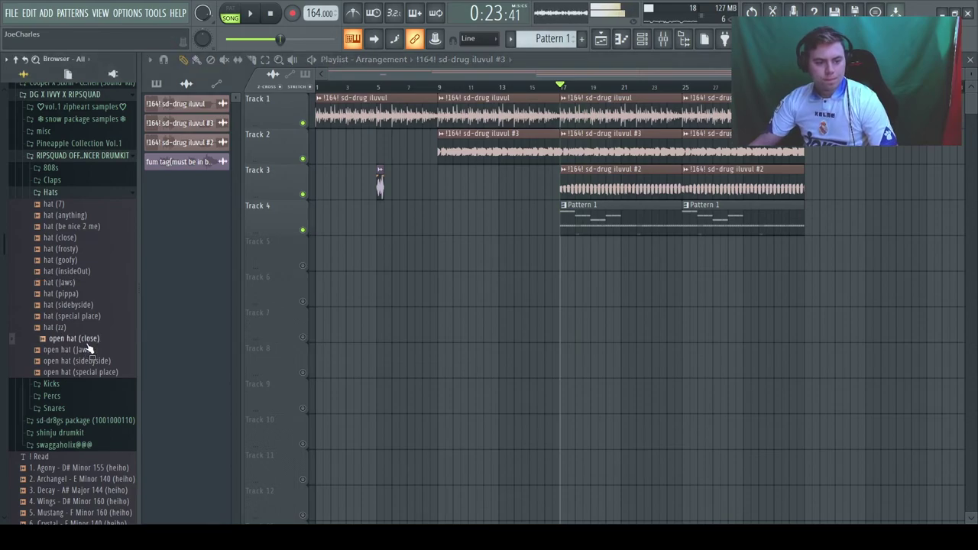
{"action": "left_click", "coordinate": [649, 39]}
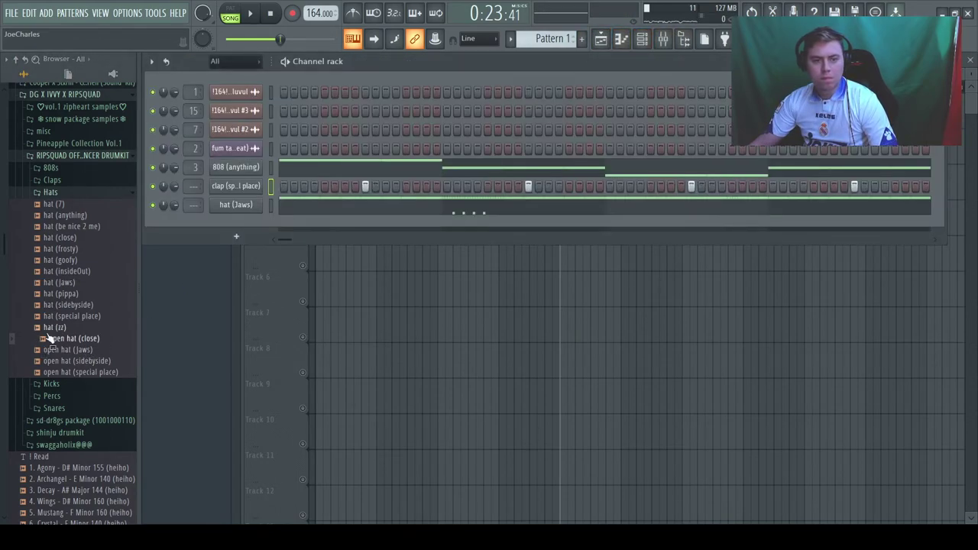
{"action": "left_click_drag", "start_coordinate": [234, 231], "coordinate": [236, 227]}
{"action": "key", "text": "space"}
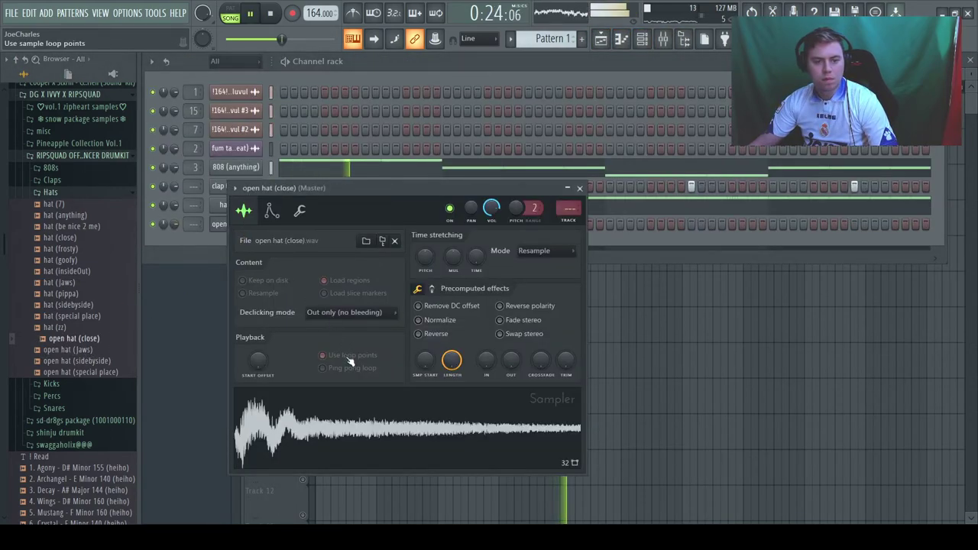
{"action": "left_click", "coordinate": [300, 211]}
{"action": "left_click", "coordinate": [256, 365]}
{"action": "left_click", "coordinate": [580, 188]}
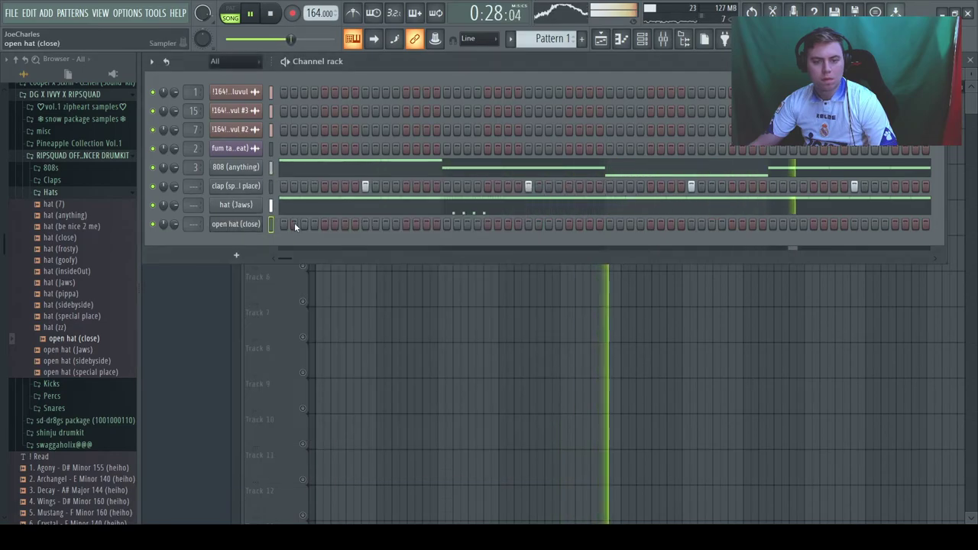
Step: Place C5 open hat notes on steps 5 and 13 of bars 1 and 3
{"action": "key", "text": "F7"}
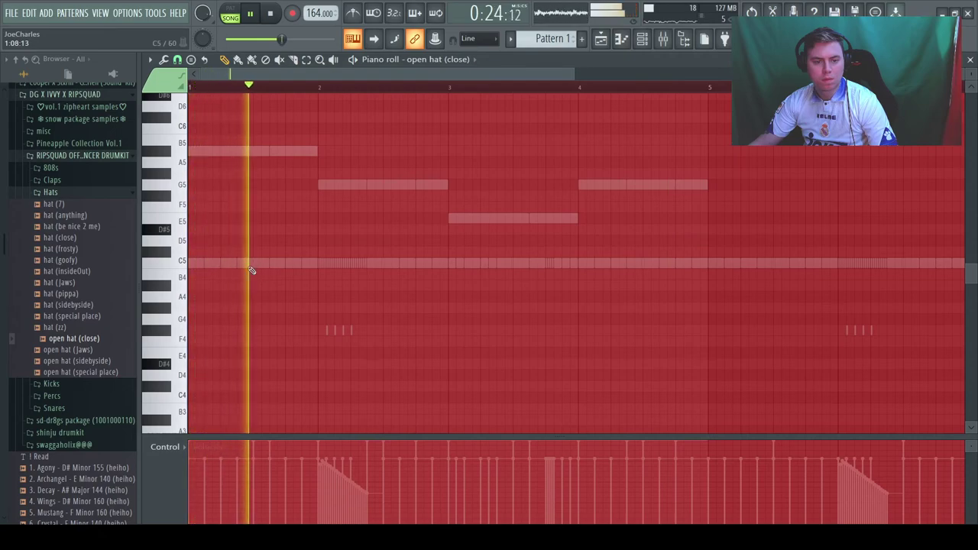
{"action": "key", "text": "space"}
{"action": "key", "text": "space"}
{"action": "key", "text": "space"}
{"action": "left_click", "coordinate": [287, 267]}
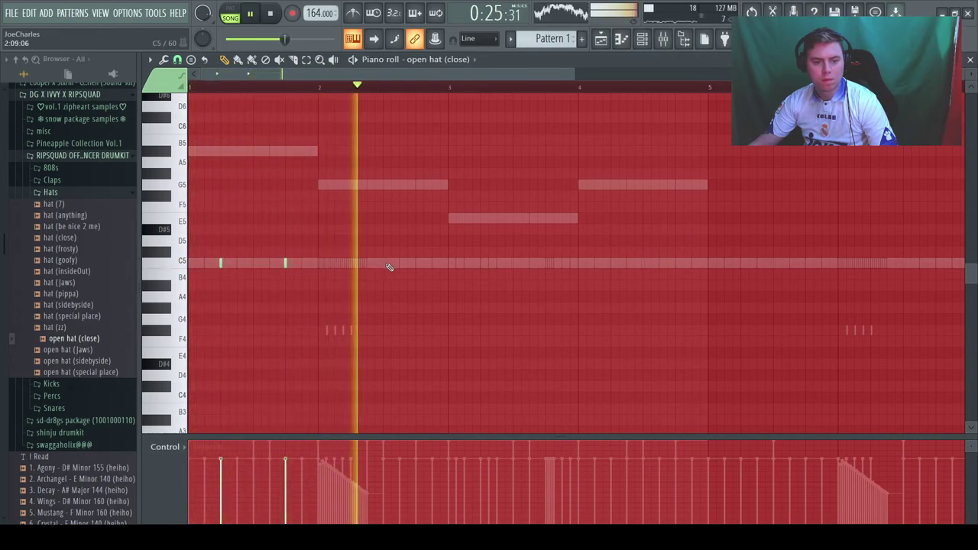
{"action": "left_click", "coordinate": [480, 265]}
{"action": "left_click", "coordinate": [546, 265]}
{"action": "left_click", "coordinate": [970, 59]}
{"action": "key", "text": "space"}
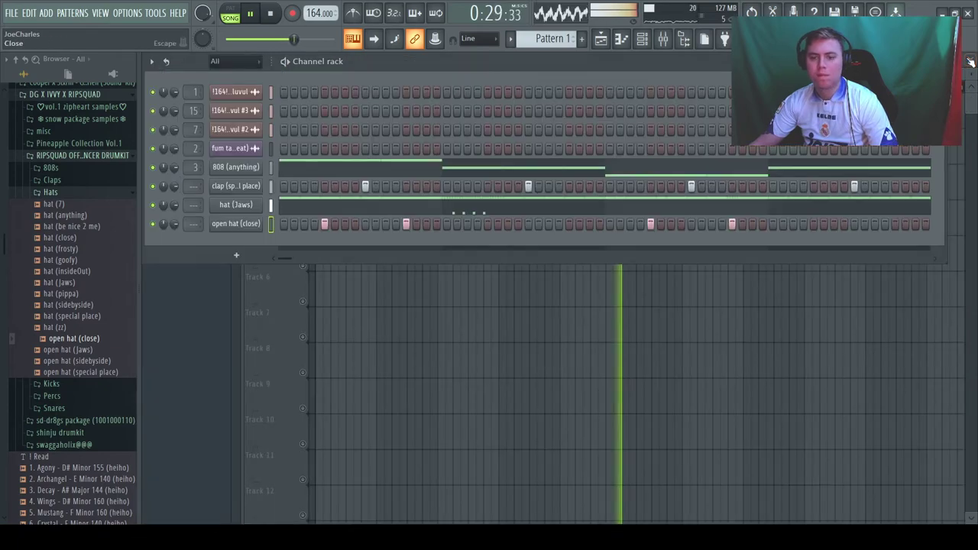
Step: Add cym (Jaws) from the Percs folder as a new channel with a hit on step 1
{"action": "left_click", "coordinate": [62, 195]}
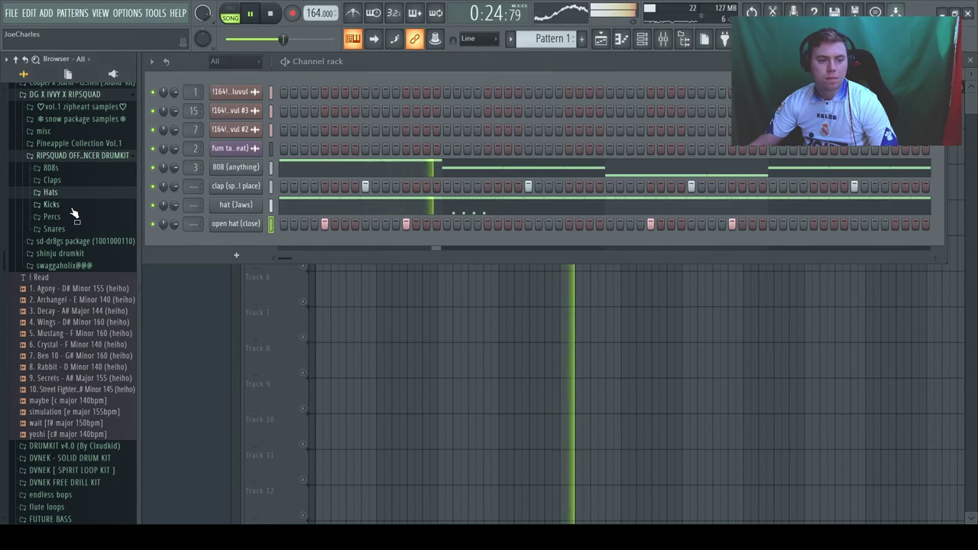
{"action": "left_click", "coordinate": [61, 220]}
{"action": "key", "text": "space"}
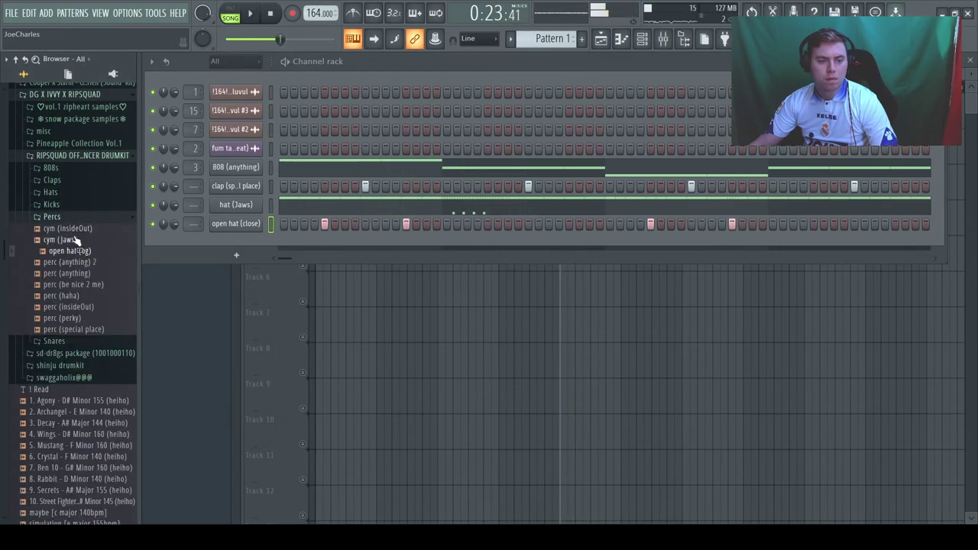
{"action": "left_click_drag", "start_coordinate": [320, 266], "coordinate": [285, 245]}
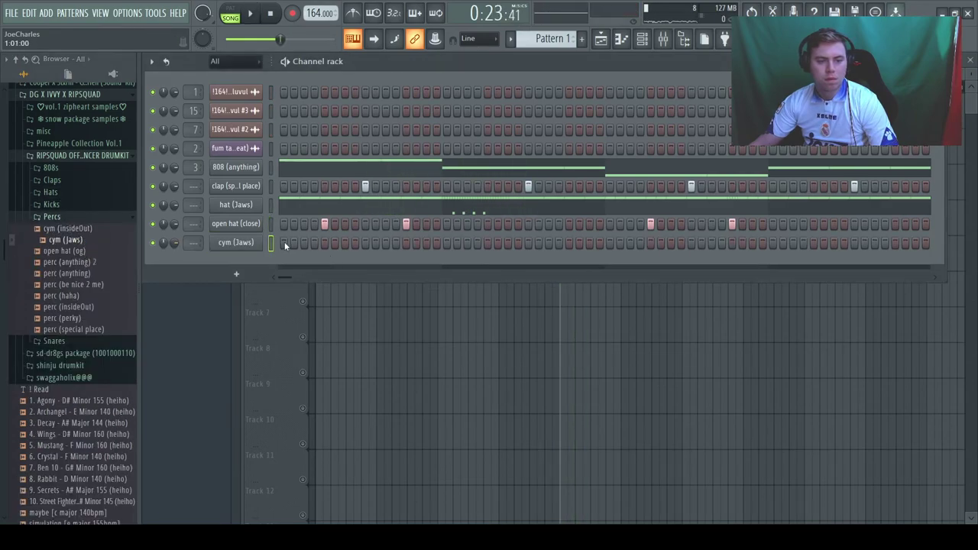
{"action": "left_click", "coordinate": [236, 242]}
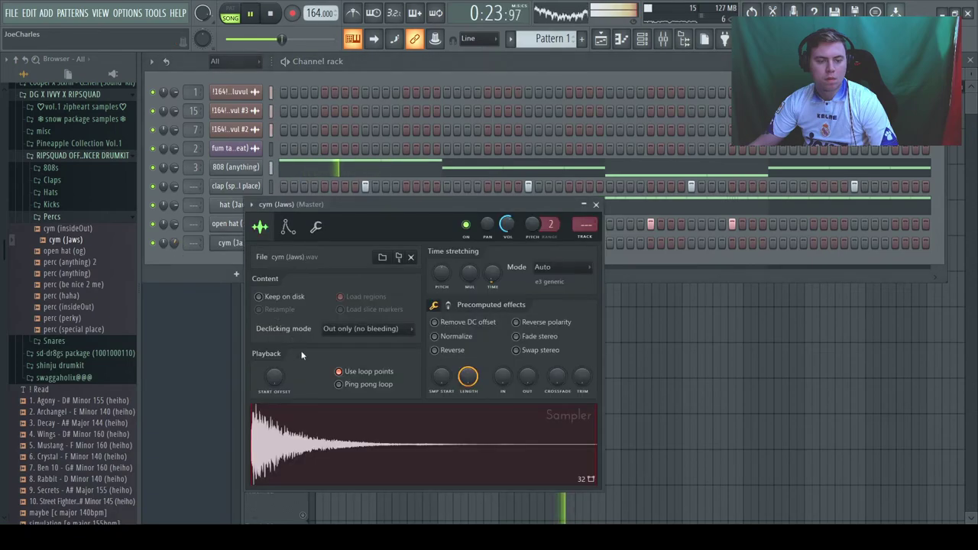
{"action": "left_click", "coordinate": [596, 205]}
{"action": "key", "text": "space"}
Step: Add perc (be nice 2 me) as a normalized, silence-trimmed channel with hits on steps 13 and 15 of bar 2
{"action": "left_click_drag", "start_coordinate": [76, 273], "coordinate": [87, 285]}
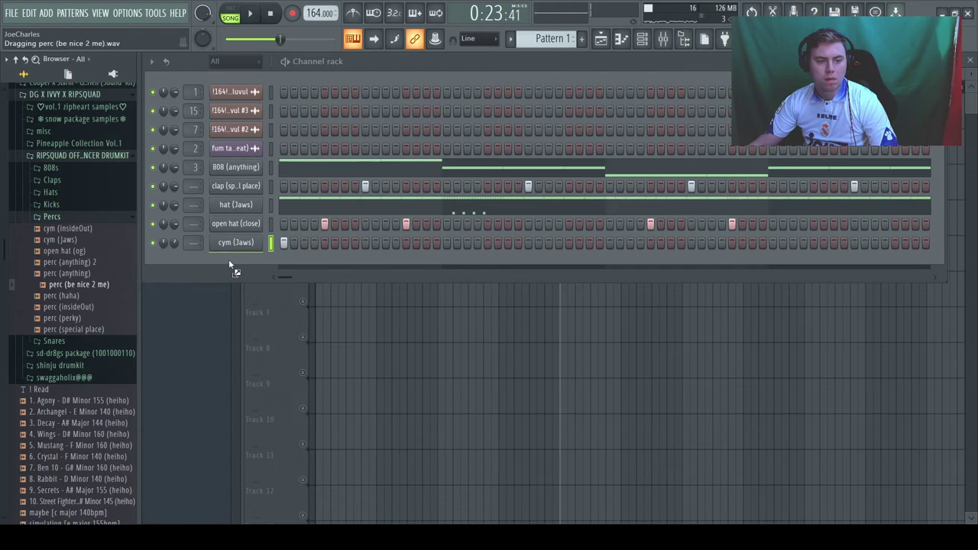
{"action": "left_click_drag", "start_coordinate": [229, 263], "coordinate": [233, 266]}
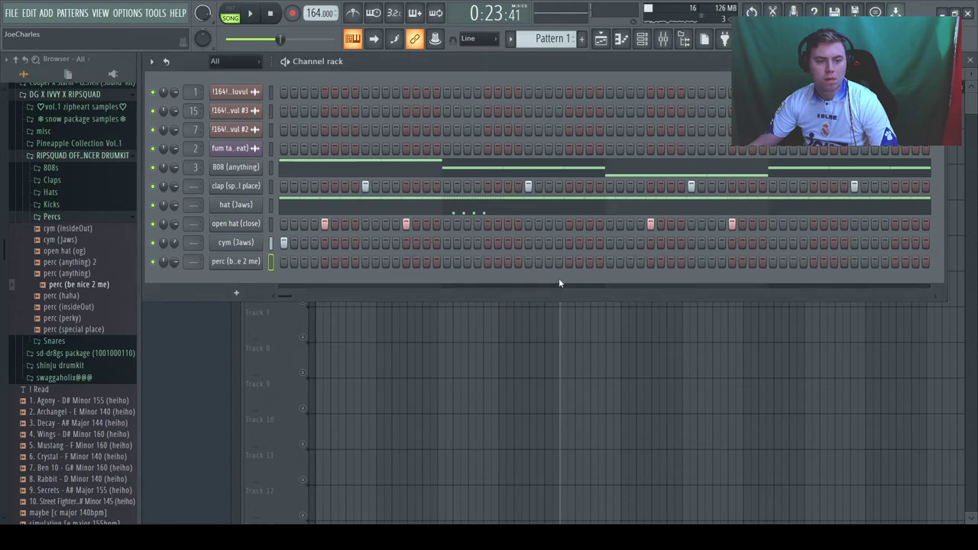
{"action": "left_click", "coordinate": [234, 262]}
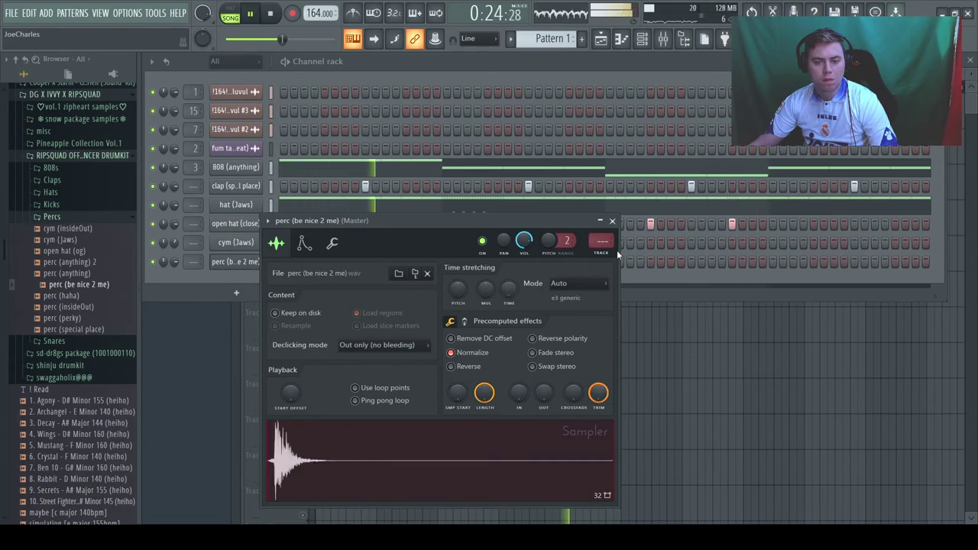
{"action": "left_click", "coordinate": [612, 221]}
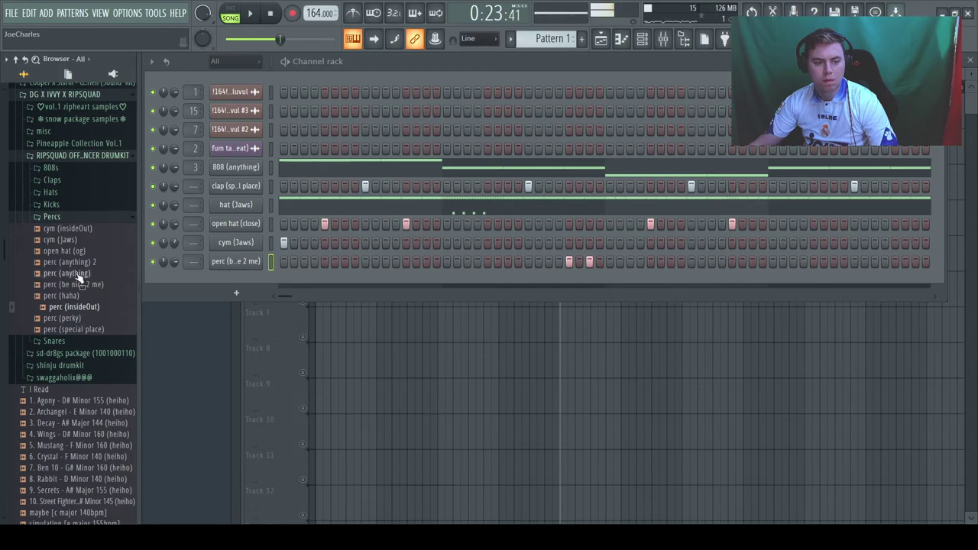
Step: Add perc (insideOut) as a new channel with a hit on step 7 of bar 1
{"action": "left_click_drag", "start_coordinate": [249, 291], "coordinate": [350, 288]}
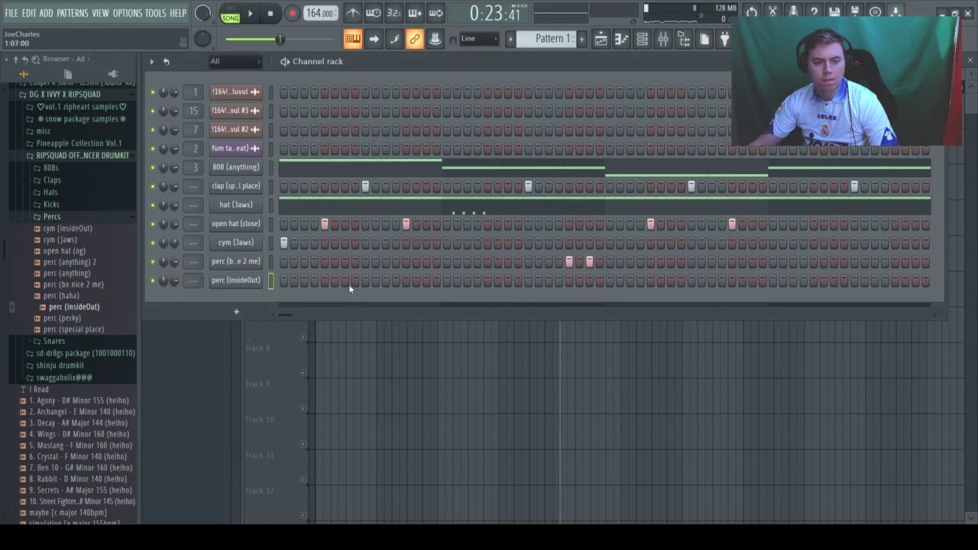
{"action": "left_click", "coordinate": [227, 282]}
{"action": "key", "text": "space"}
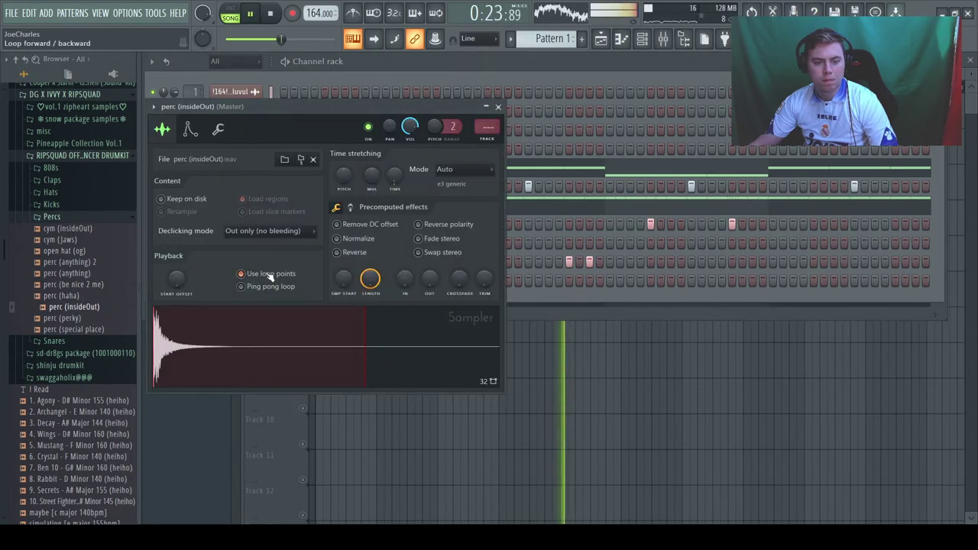
{"action": "left_click", "coordinate": [498, 107]}
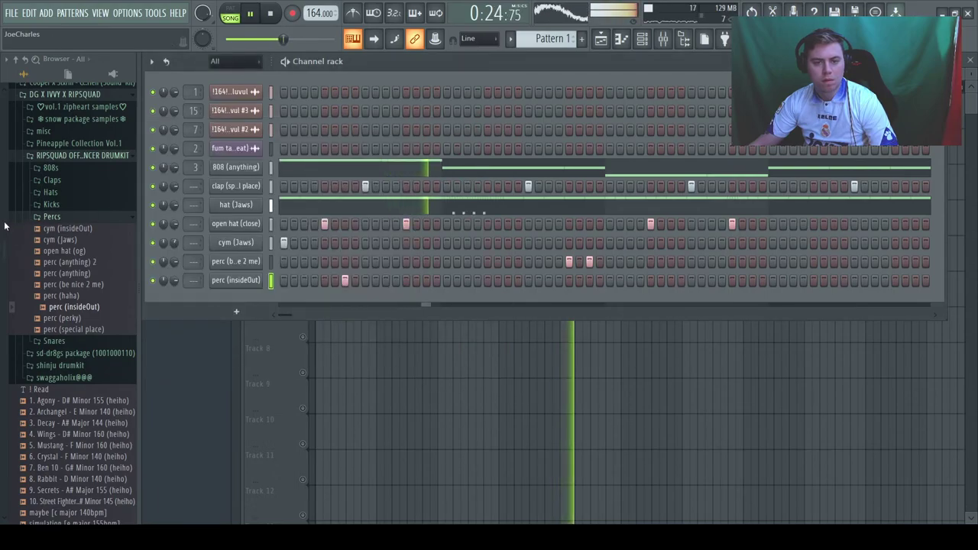
Step: Add snare (special place) 2 from the Snares folder as a normalized channel with a hit on step 15 of bar 3
{"action": "left_click", "coordinate": [52, 217]}
{"action": "left_click", "coordinate": [57, 231]}
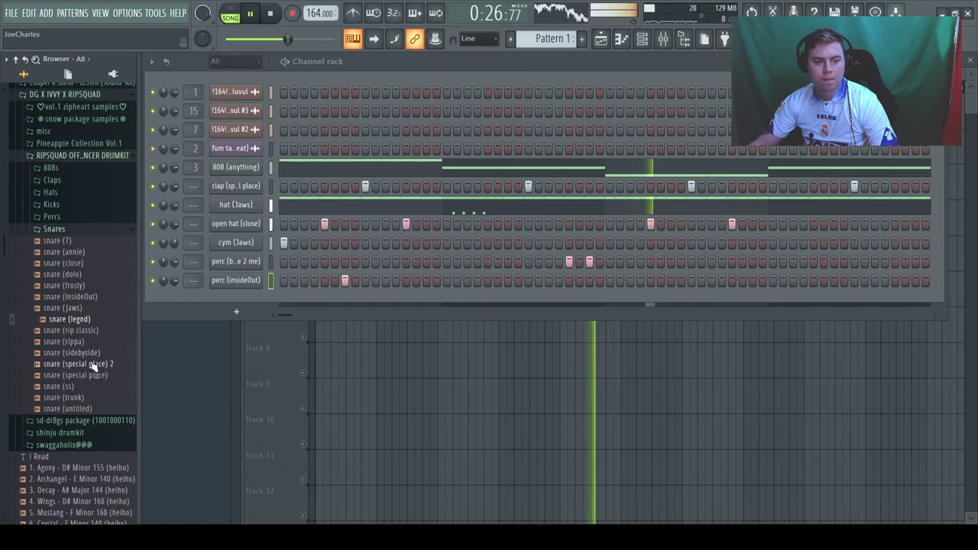
{"action": "left_click_drag", "start_coordinate": [234, 309], "coordinate": [244, 304]}
{"action": "key", "text": "space"}
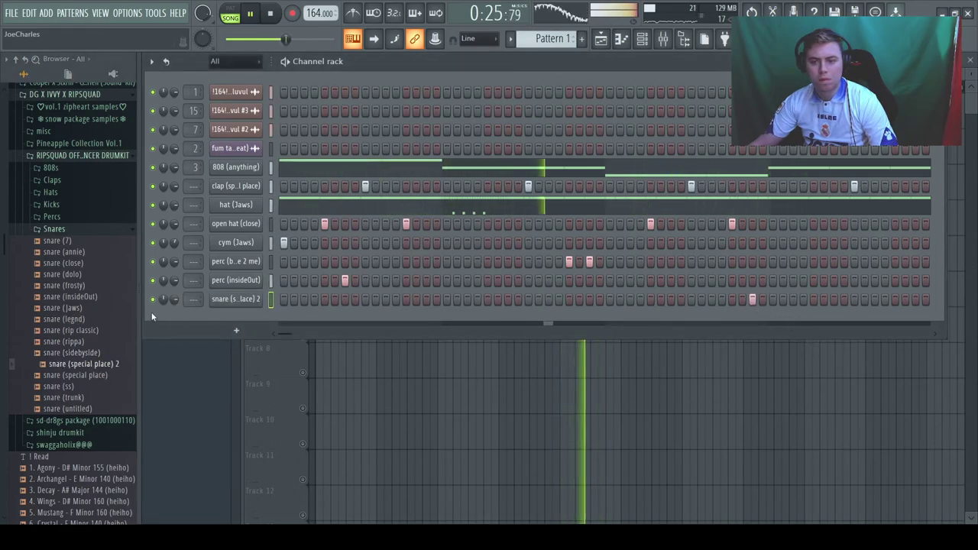
{"action": "left_click", "coordinate": [236, 299]}
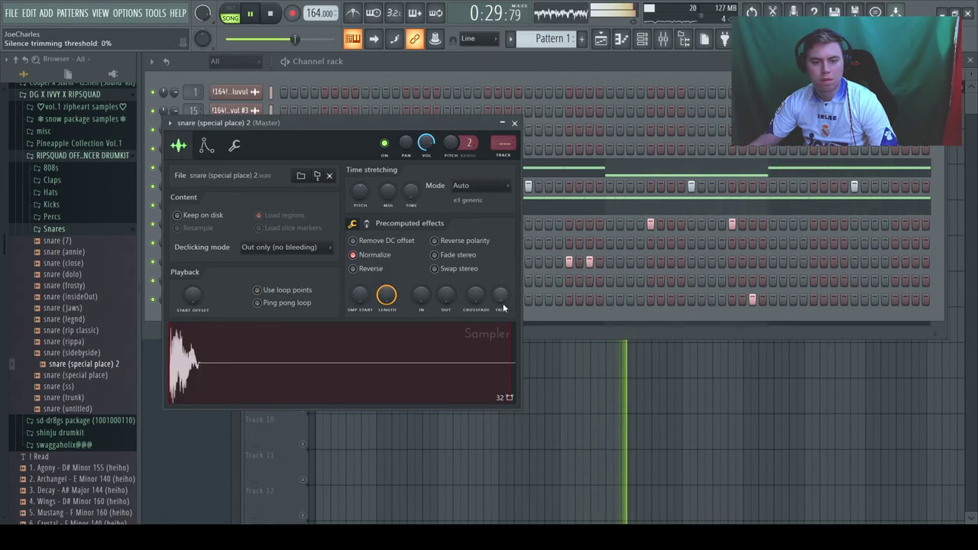
{"action": "left_click", "coordinate": [515, 123]}
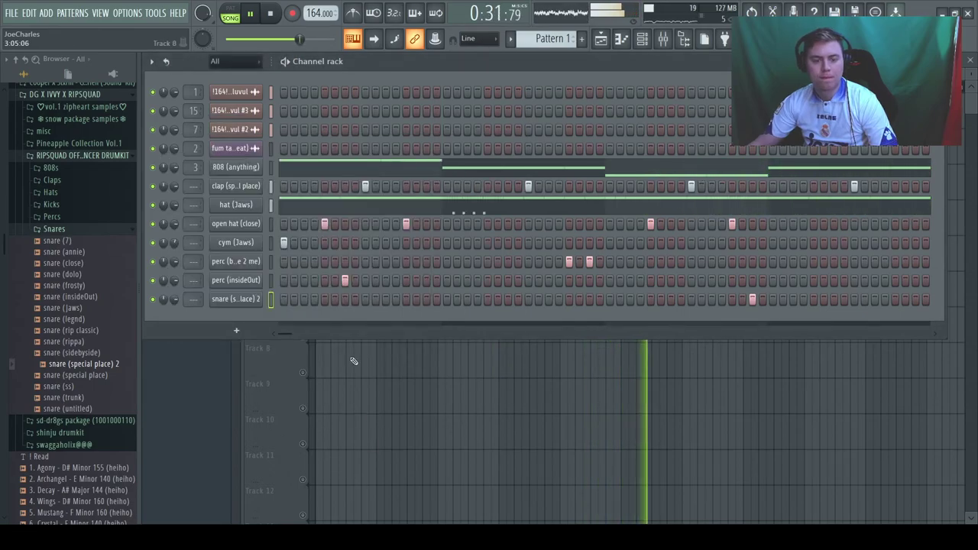
Step: Delete both Pattern 1 clips from Track 4 of the playlist
{"action": "key", "text": "F6"}
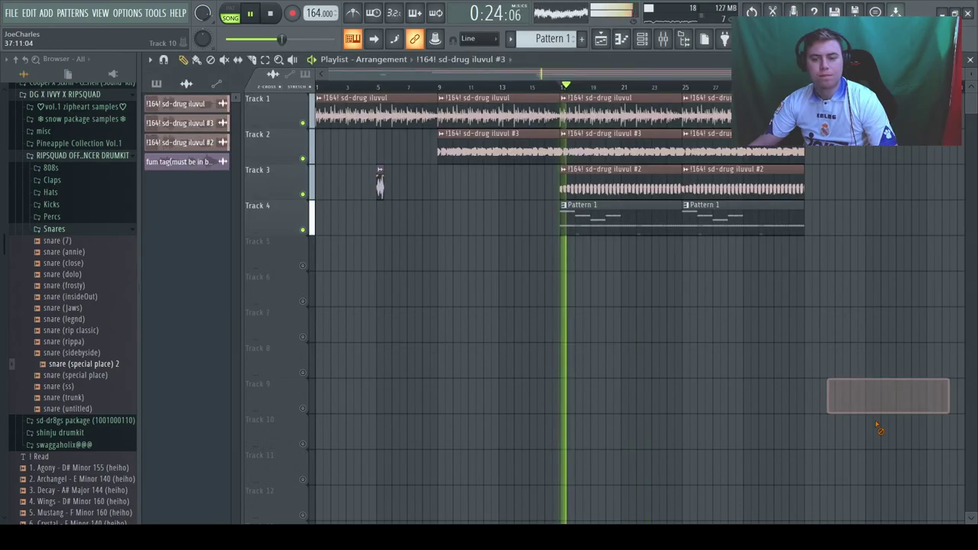
{"action": "right_click", "coordinate": [602, 199]}
{"action": "right_click", "coordinate": [791, 224]}
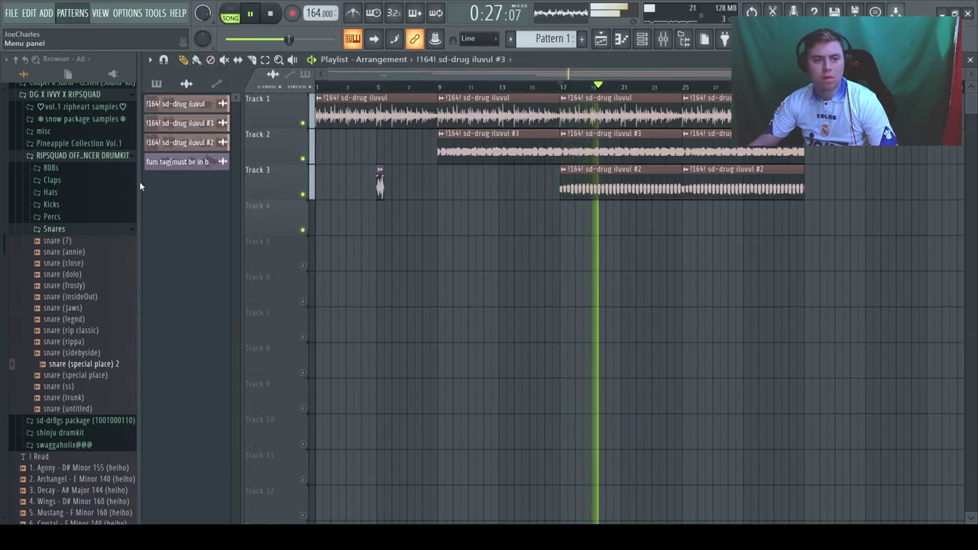
Step: Split Pattern 1 by channel and place the eight resulting patterns at bar 17 on Tracks 4 to 11
{"action": "left_click", "coordinate": [181, 241], "text": "shift"}
{"action": "left_click_drag", "start_coordinate": [201, 103], "coordinate": [563, 220]}
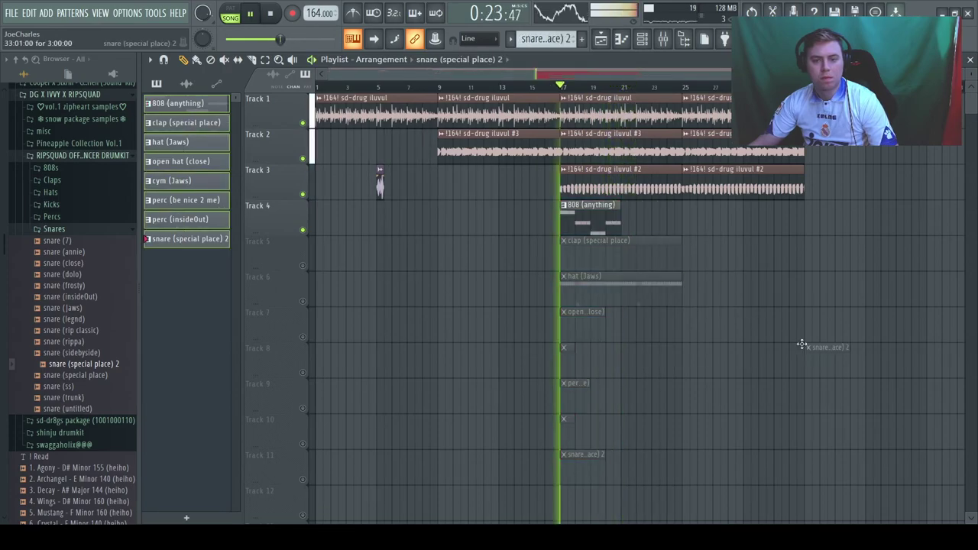
Step: Unmute Tracks 5 to 11 and duplicate the clips on Tracks 7 to 11 to bar 21
{"action": "right_click", "coordinate": [303, 266]}
{"action": "right_click", "coordinate": [303, 266]}
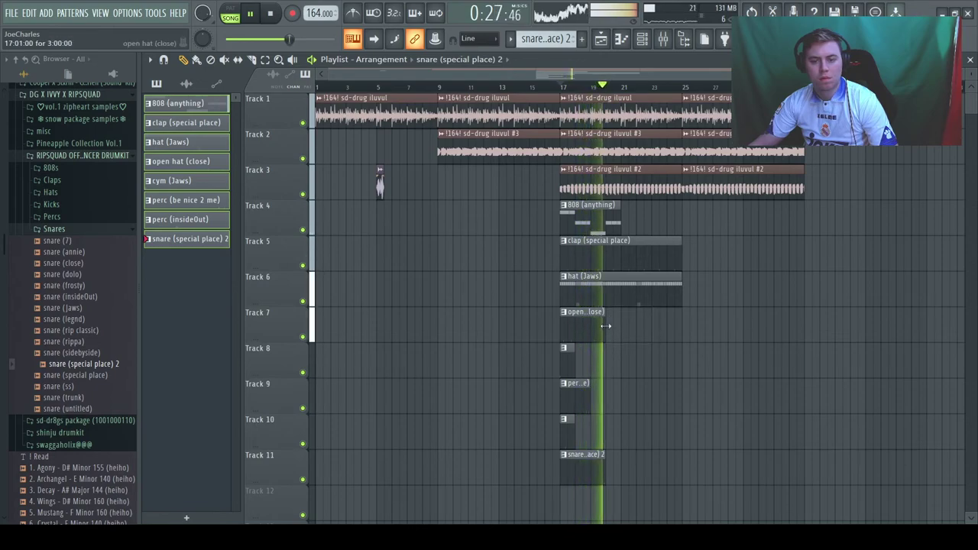
{"action": "left_click_drag", "start_coordinate": [577, 373], "coordinate": [585, 480]}
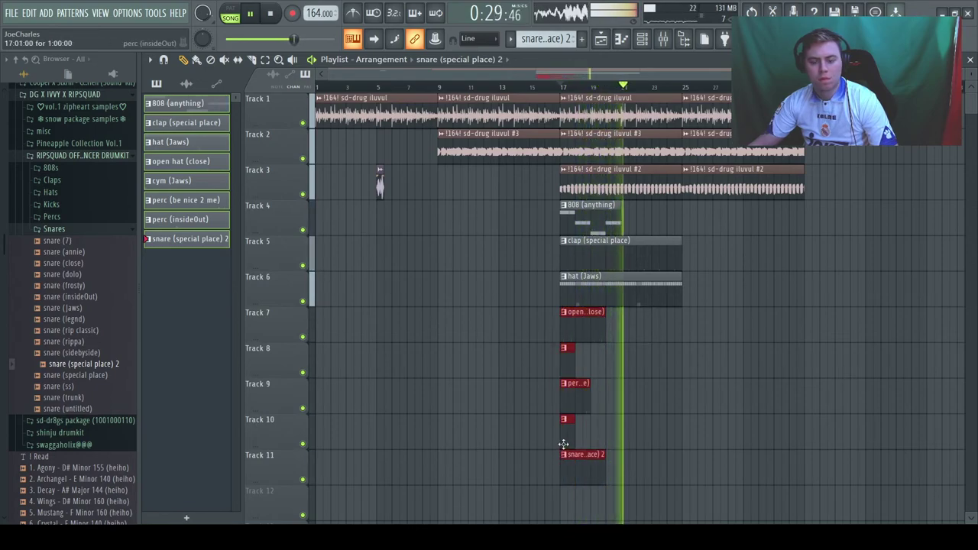
{"action": "key", "text": "ctrl+b"}
{"action": "mouse_move", "coordinate": [619, 331]}
{"action": "left_mouse_down"}
{"action": "mouse_move", "coordinate": [646, 329]}
{"action": "mouse_move", "coordinate": [635, 329]}
{"action": "left_mouse_up"}
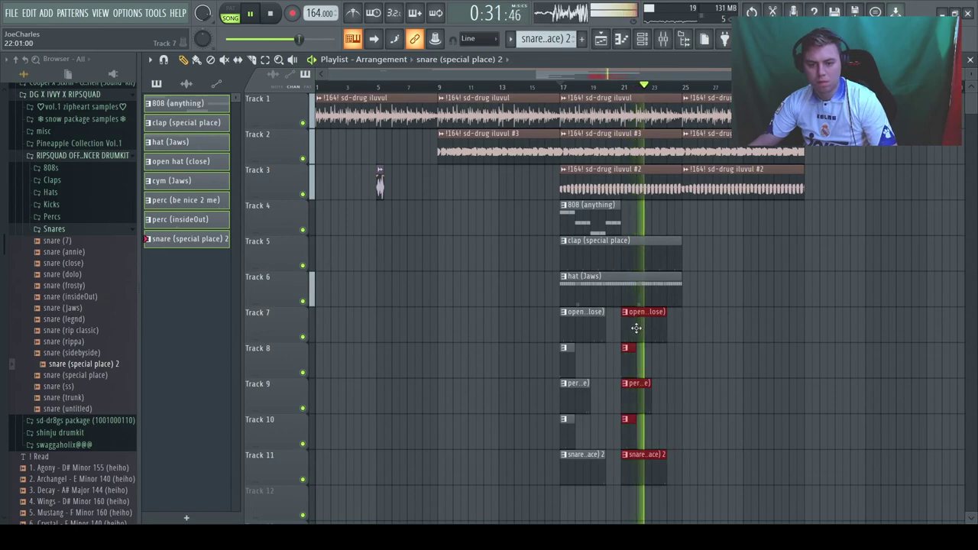
Step: Play back the arrangement from bar 17 and open the 808 (anything) pattern on Track 4 in the piano roll
{"action": "key", "text": "space"}
{"action": "key", "text": "space"}
{"action": "left_click", "coordinate": [737, 358]}
{"action": "right_click", "coordinate": [740, 353]}
{"action": "left_click_drag", "start_coordinate": [659, 77], "coordinate": [611, 132]}
{"action": "left_click", "coordinate": [505, 219]}
{"action": "key", "text": "space"}
{"action": "key", "text": "space"}
{"action": "double_click", "coordinate": [474, 211]}
{"action": "left_click_drag", "start_coordinate": [526, 75], "coordinate": [493, 136]}
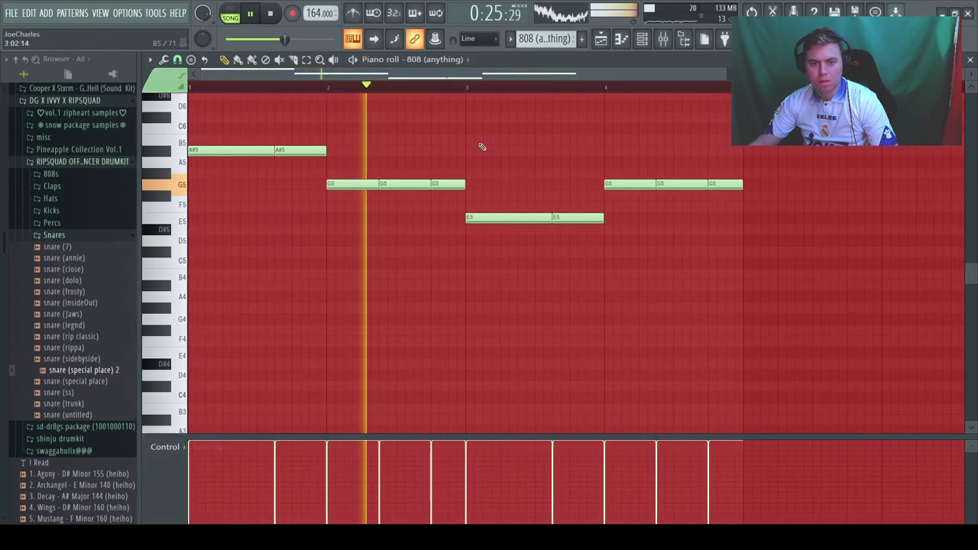
Step: Try raising the three 808 notes in bar 2 to C6 and listen to the result
{"action": "left_click_drag", "start_coordinate": [455, 182], "coordinate": [324, 198]}
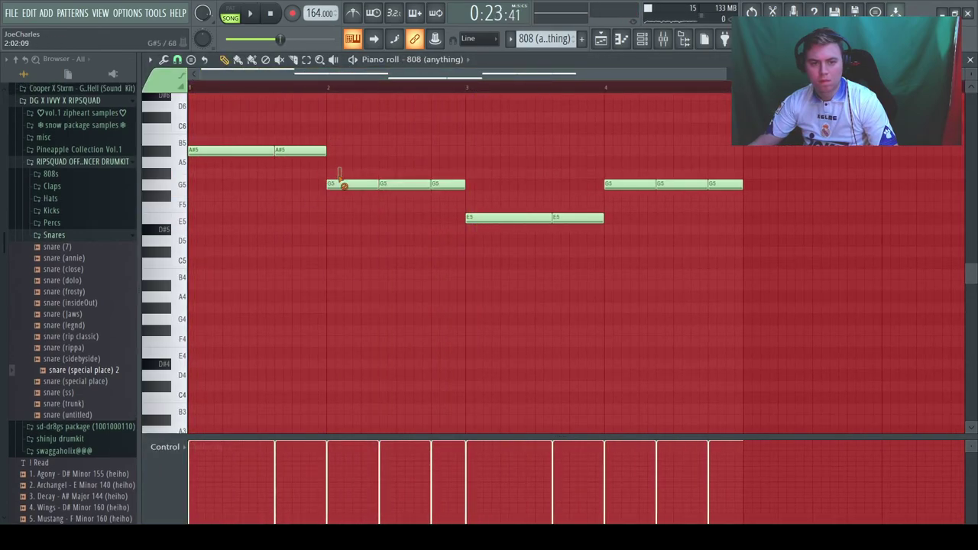
{"action": "key", "text": "space"}
{"action": "left_click_drag", "start_coordinate": [361, 181], "coordinate": [353, 127]}
{"action": "scroll", "coordinate": [396, 276], "scroll_direction": "up", "scroll_amount": 2}
{"action": "scroll", "coordinate": [396, 276], "scroll_direction": "up", "scroll_amount": 2}
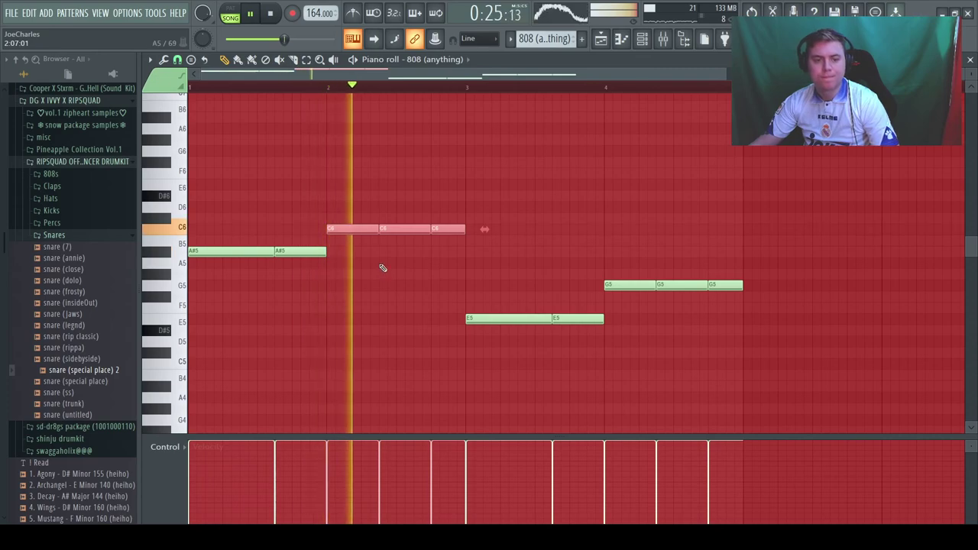
Step: Raise the two 808 notes in bar 3 to G5 and the three notes in bar 4 to A#5
{"action": "left_click_drag", "start_coordinate": [473, 312], "coordinate": [573, 284]}
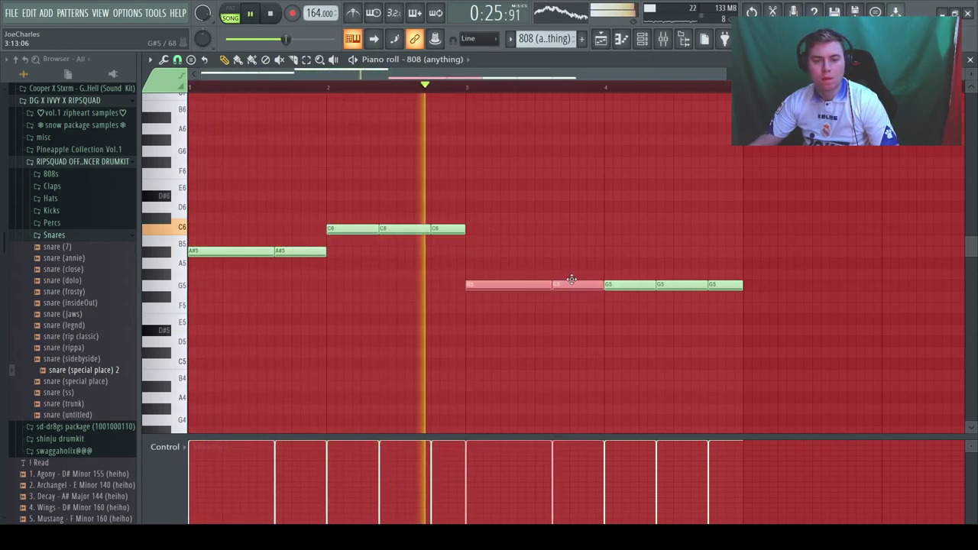
{"action": "left_click_drag", "start_coordinate": [632, 284], "coordinate": [731, 256]}
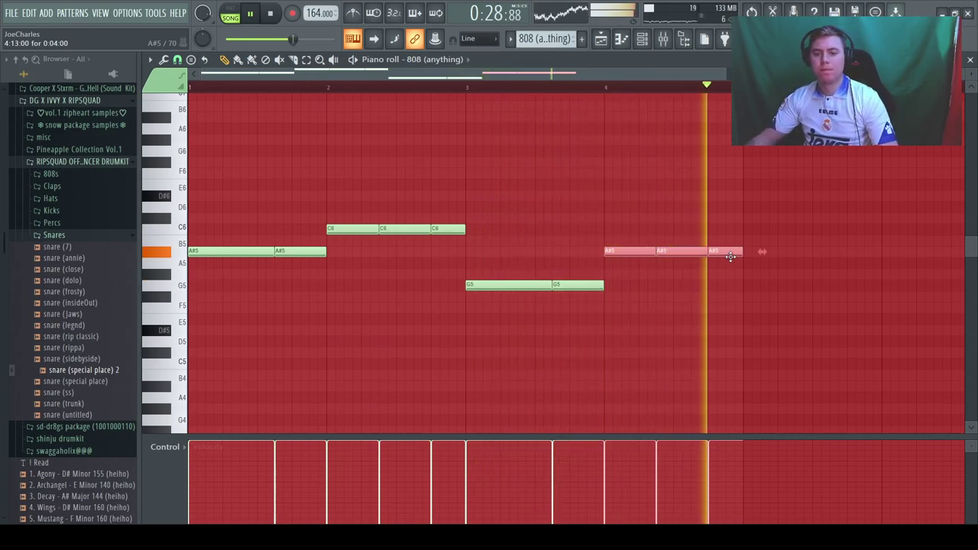
Step: Lower the three 808 notes in bar 2 to D#5 and play the pattern back
{"action": "left_click_drag", "start_coordinate": [452, 234], "coordinate": [343, 339]}
{"action": "key", "text": "space"}
{"action": "key", "text": "space"}
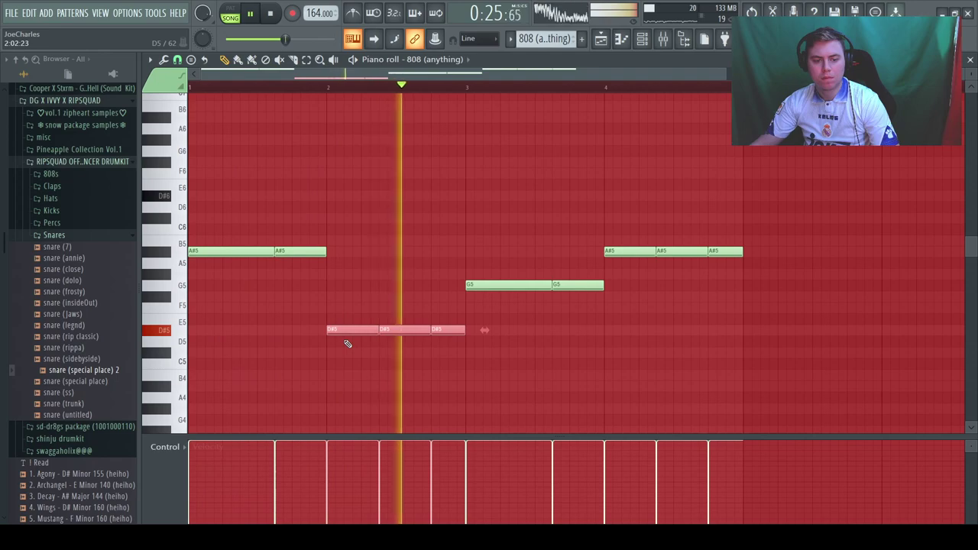
{"action": "left_click", "coordinate": [605, 329]}
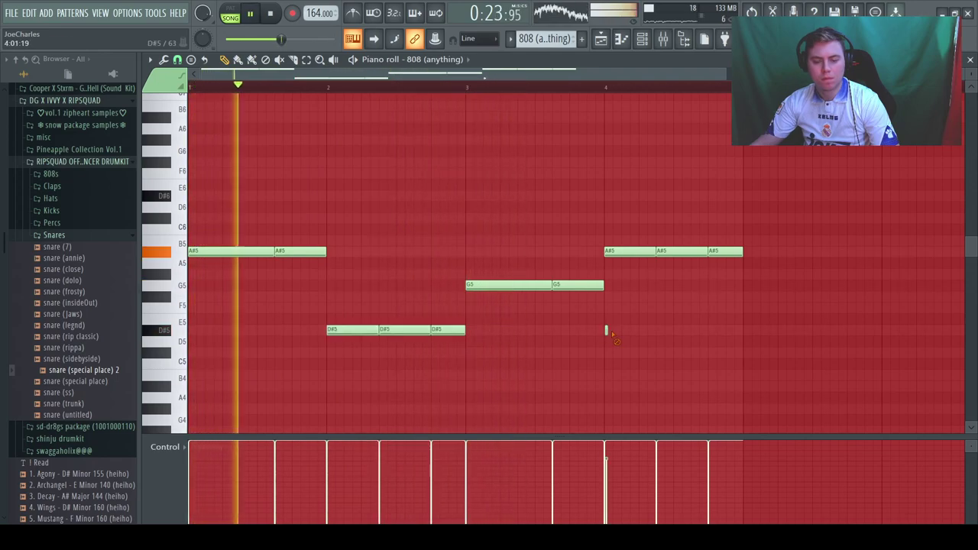
Step: Lower the second 808 note in bar 1 to G5, check it in playback, and close the piano roll
{"action": "left_click_drag", "start_coordinate": [291, 279], "coordinate": [290, 298]}
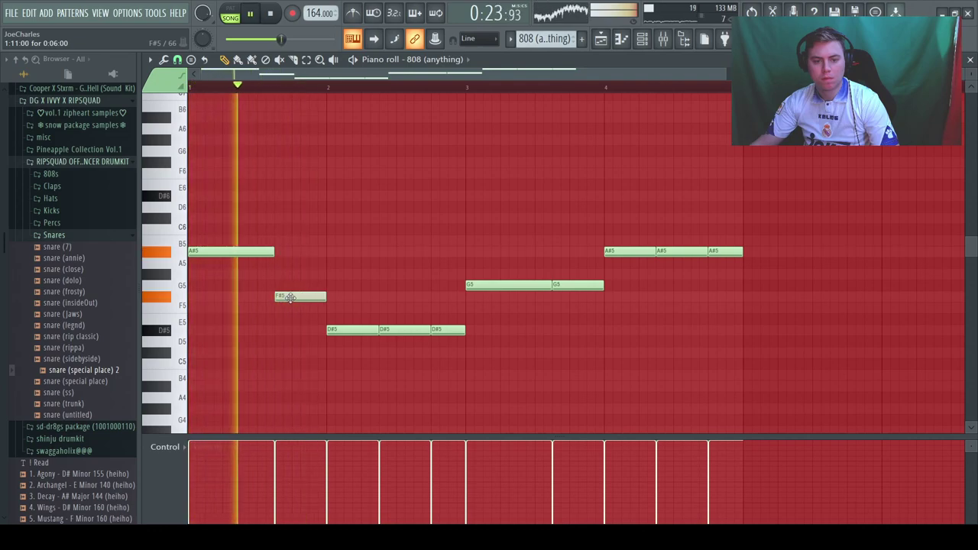
{"action": "key", "text": "space"}
{"action": "left_click_drag", "start_coordinate": [291, 288], "coordinate": [290, 284]}
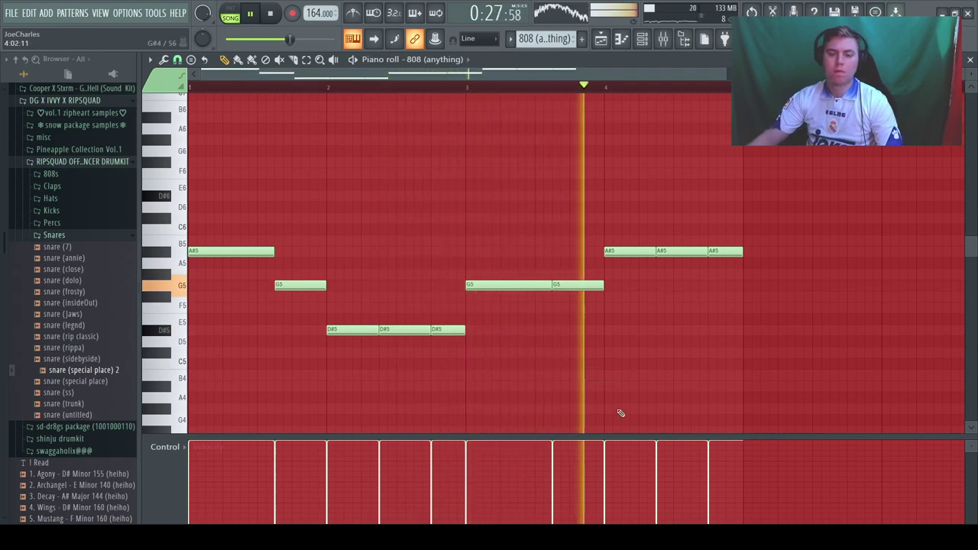
{"action": "scroll", "coordinate": [542, 77], "scroll_direction": "down", "scroll_amount": 2}
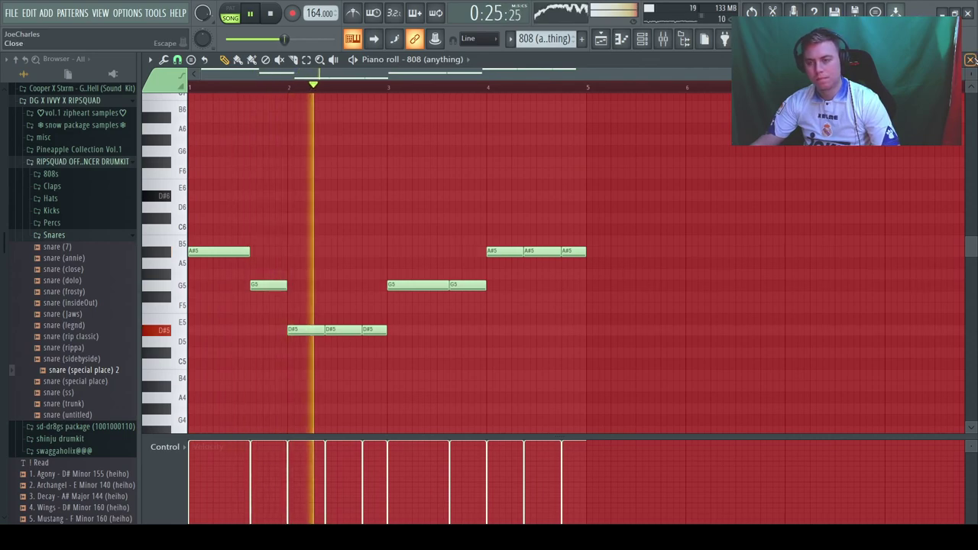
{"action": "left_click", "coordinate": [971, 60]}
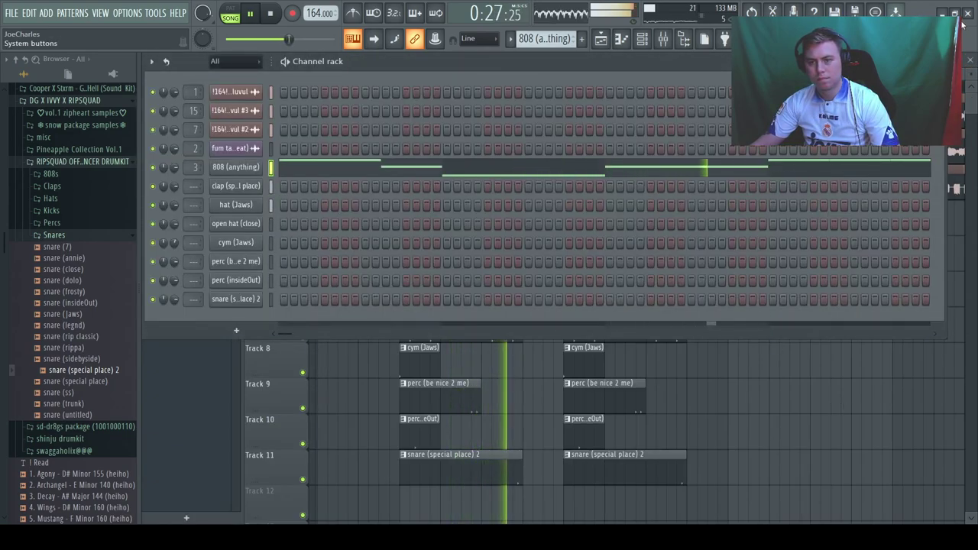